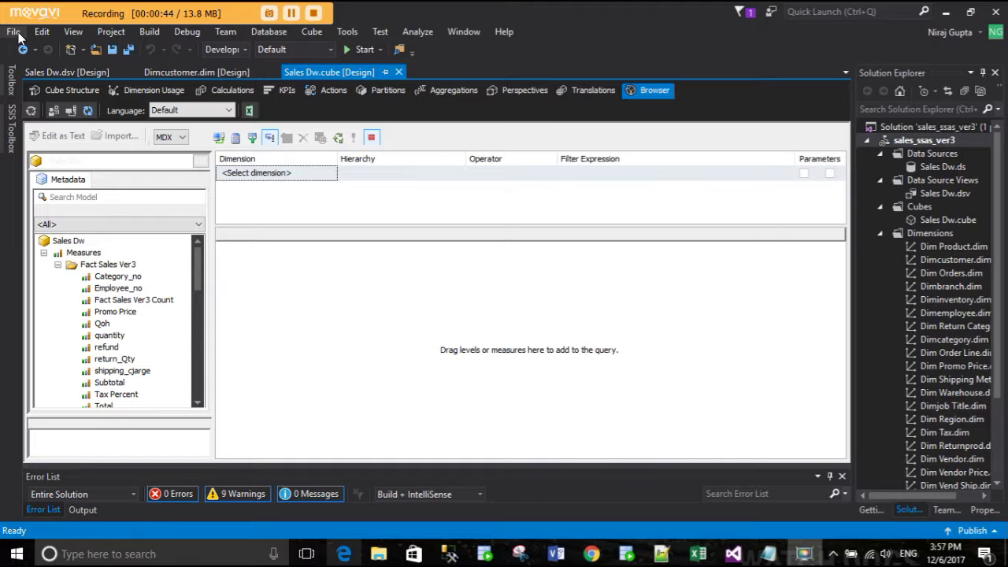
- In Management Studio, collapse the sales_dw tables and expand the v3b database's Tables folder
click(455, 553)
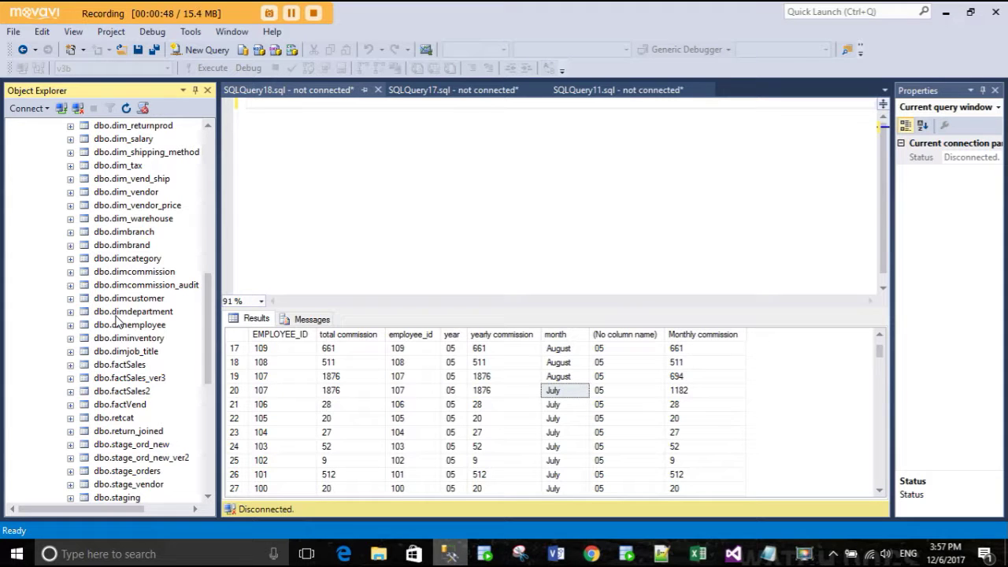
scroll(116, 319, up, 5)
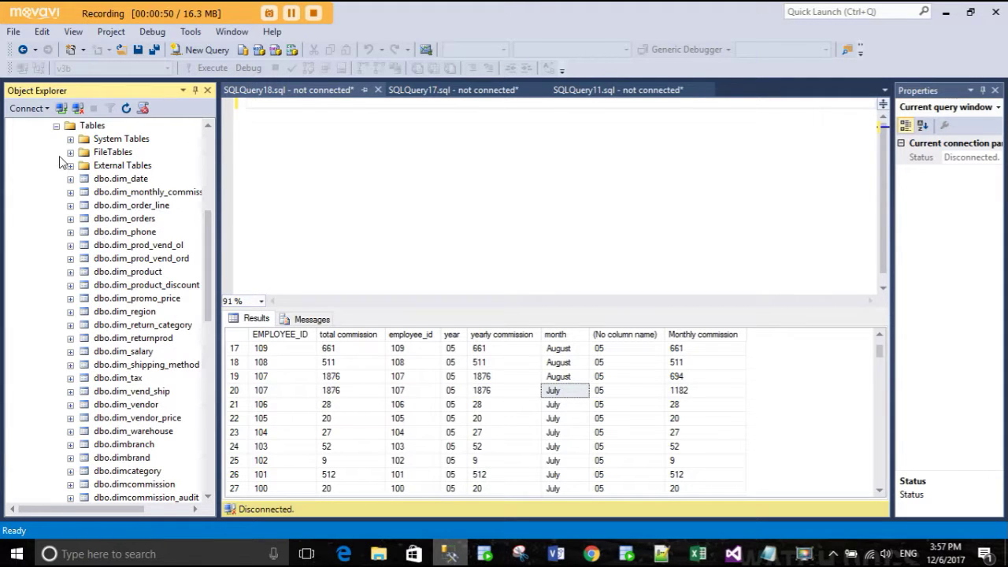
click(56, 125)
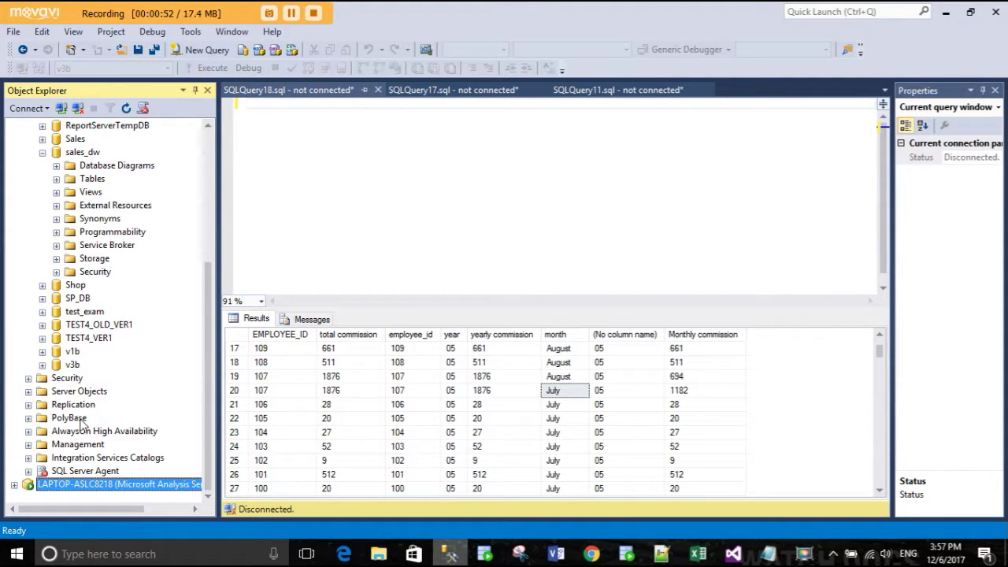
click(72, 365)
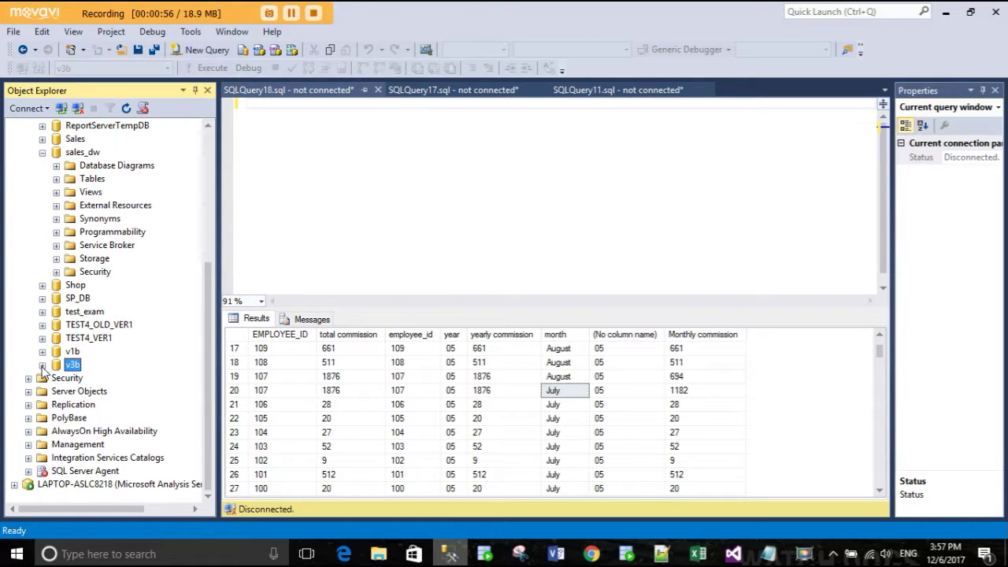
click(43, 365)
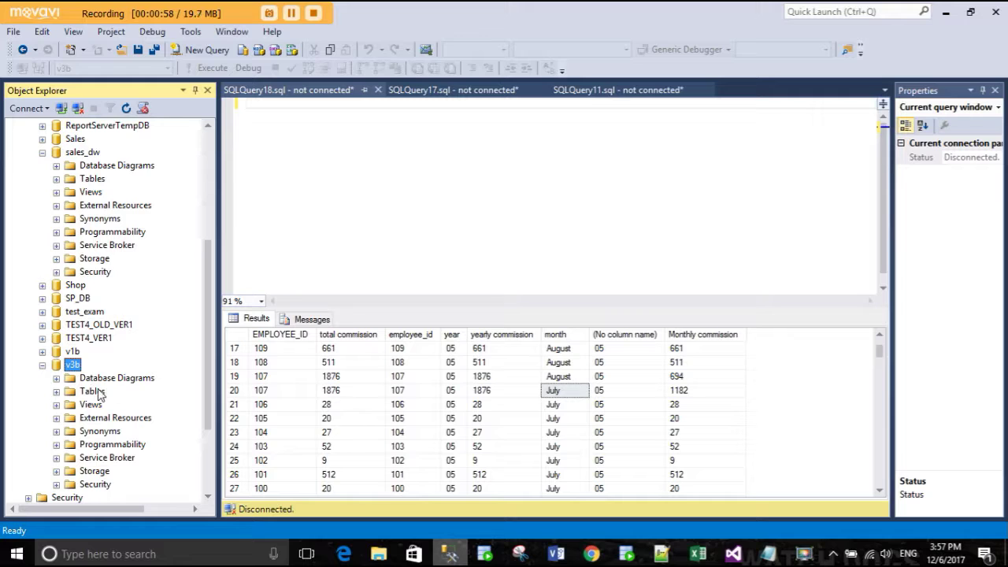
click(57, 392)
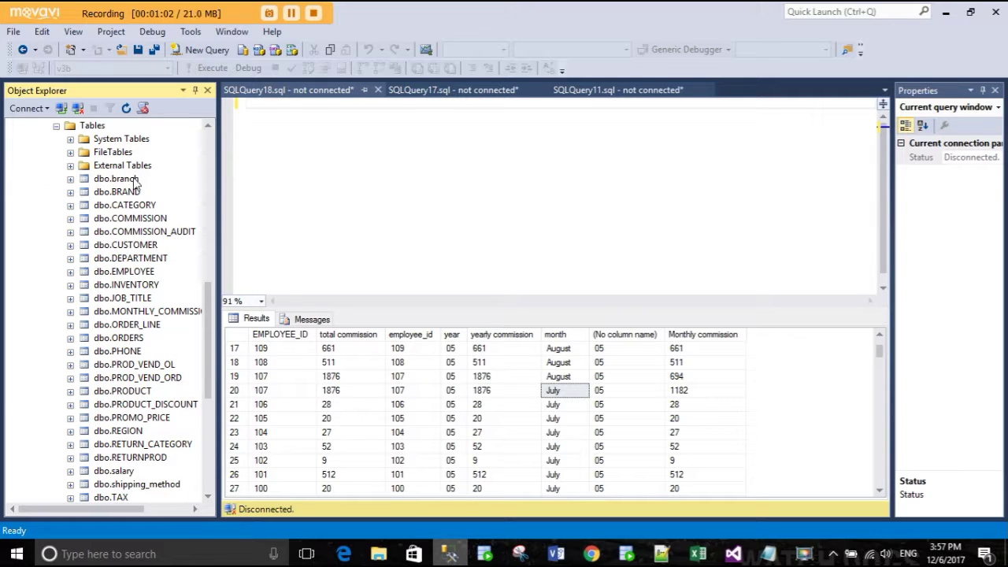
- Look over v3b's ORDERS, ORDER_LINE, EMPLOYEE and CUSTOMER tables, enlarge the query editor, and return to Visual Studio
click(135, 339)
click(143, 326)
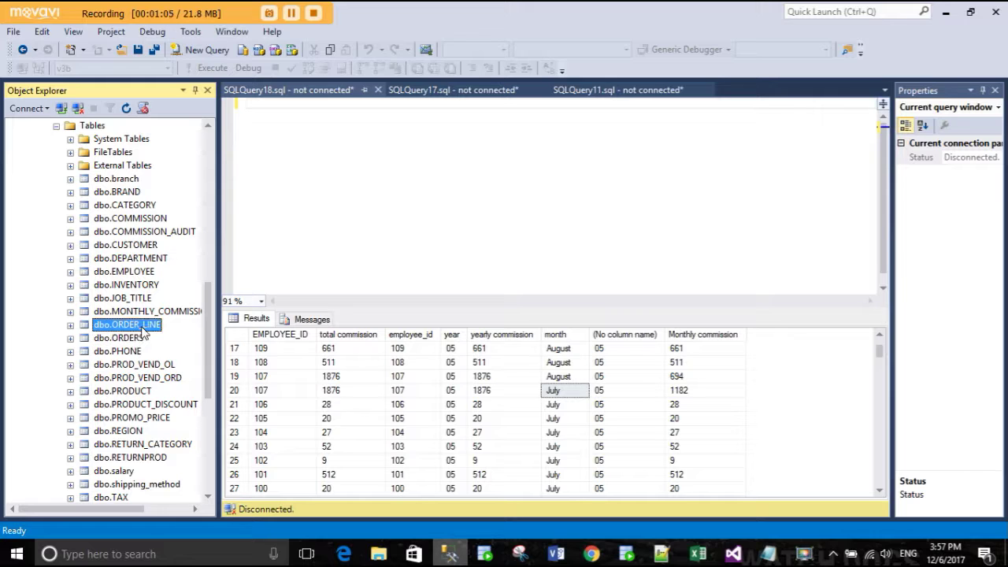
click(136, 274)
click(143, 245)
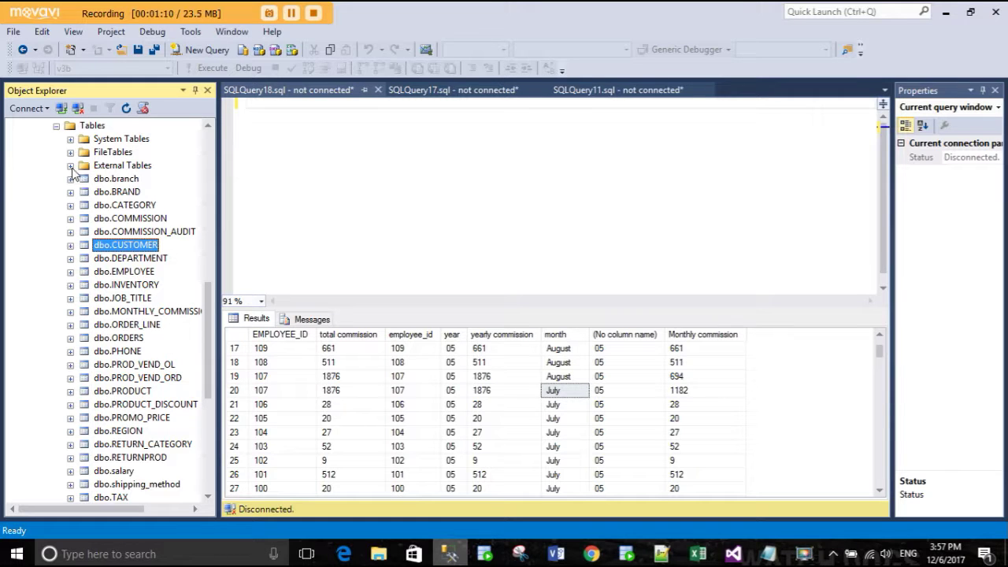
click(56, 127)
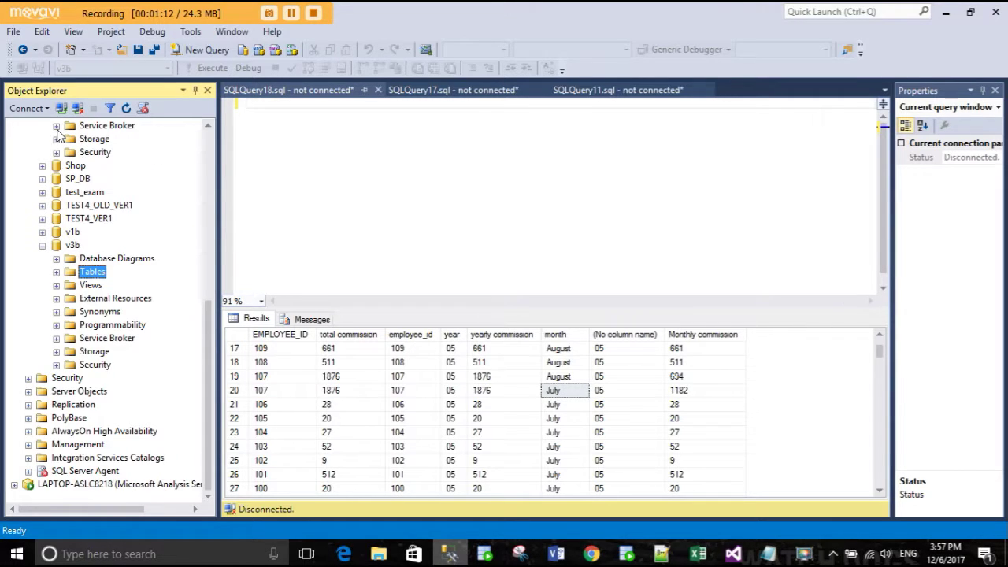
drag(400, 308, 400, 385)
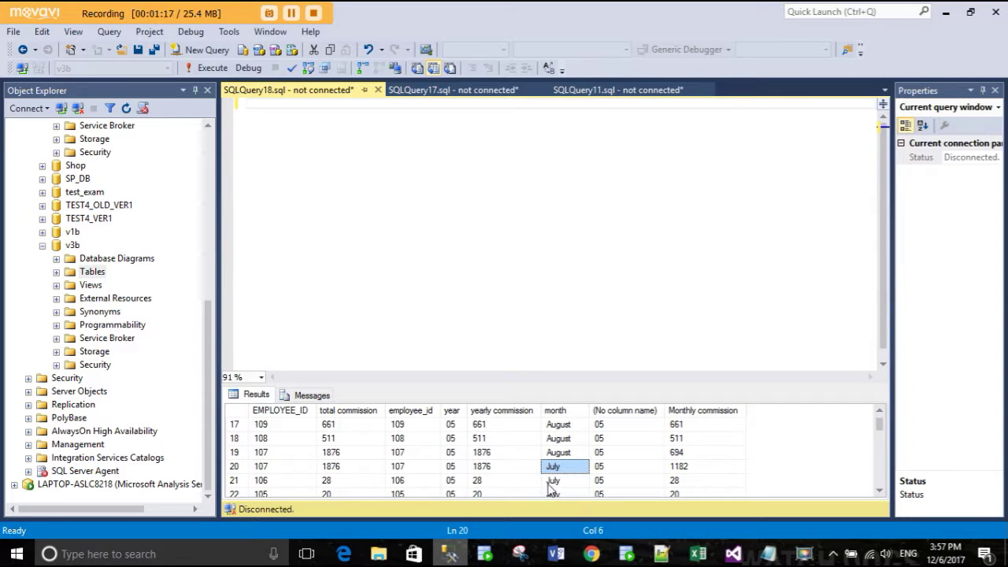
click(455, 556)
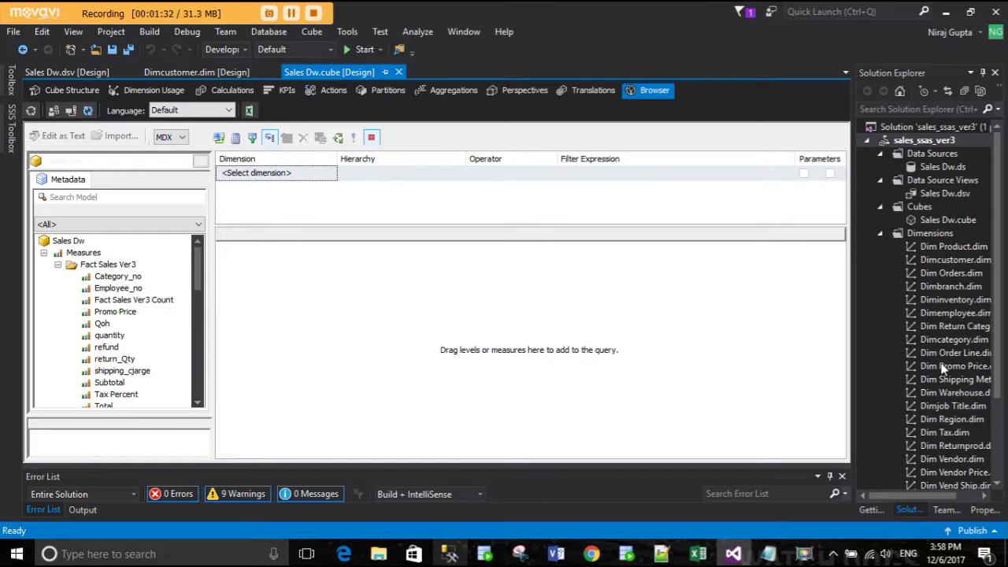
- Show the Sales Dw.dsv diagram and select Sales Dw.ds and Sales Dw.dsv in Solution Explorer
click(68, 73)
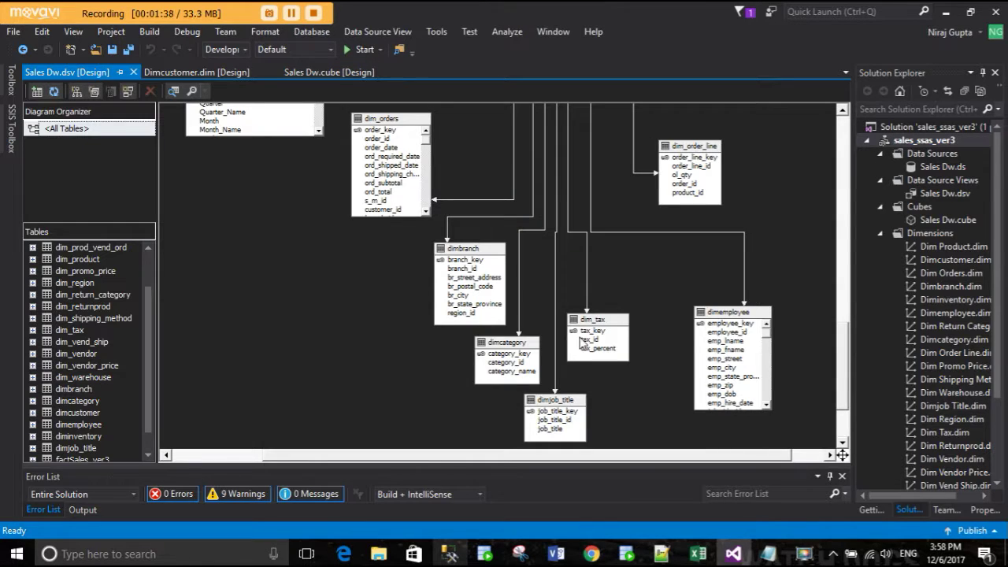
click(940, 167)
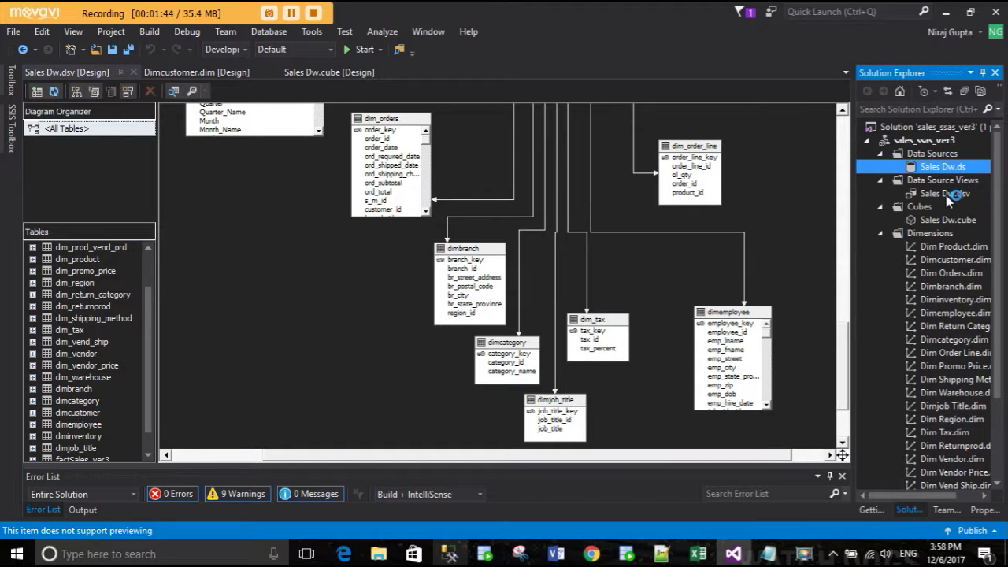
click(946, 197)
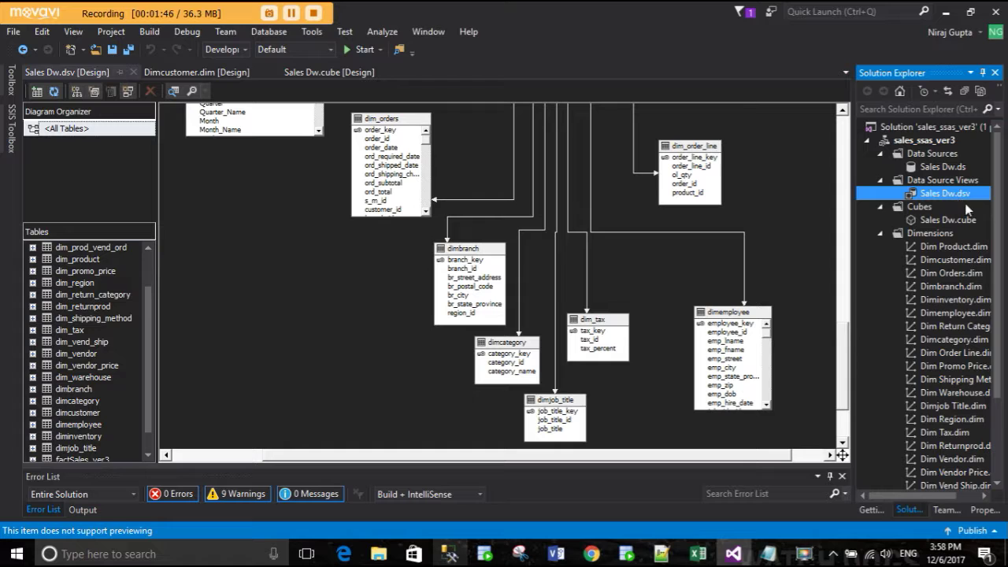
scroll(521, 257, up, 5)
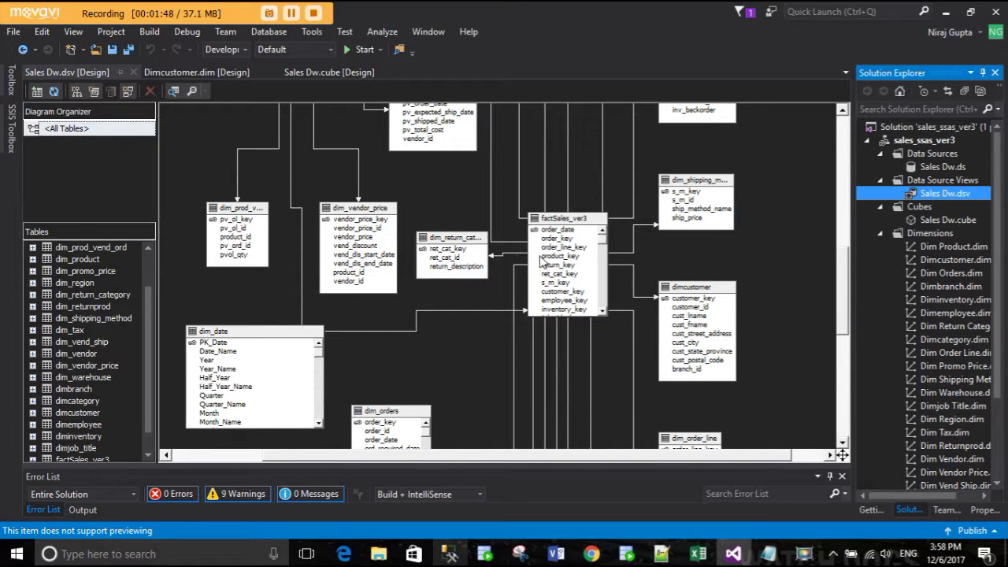
scroll(572, 262, up, 5)
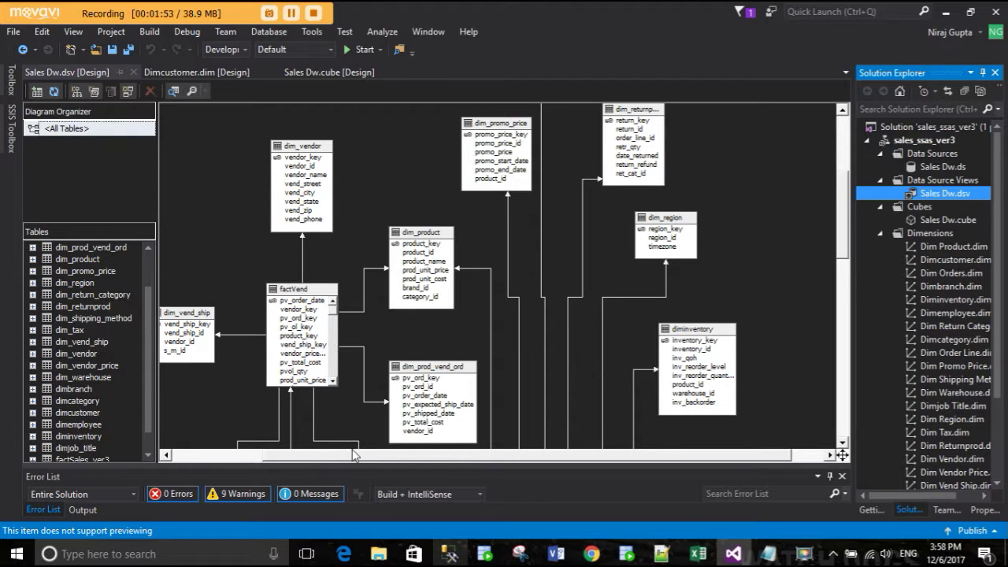
- Pan to factSales_ver3 and select its order_line_key and product_key columns
drag(841, 455, 702, 368)
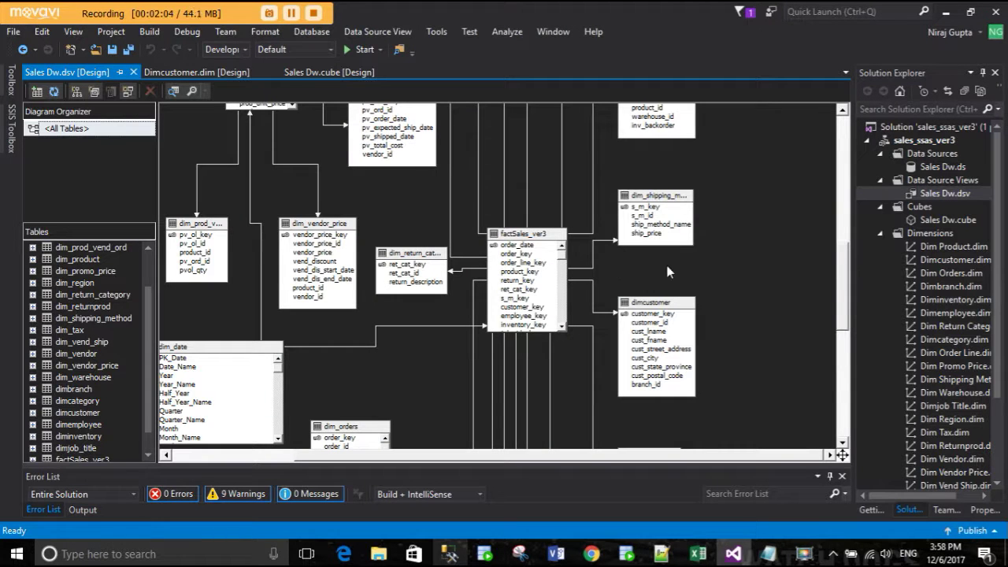
scroll(557, 263, up, 3)
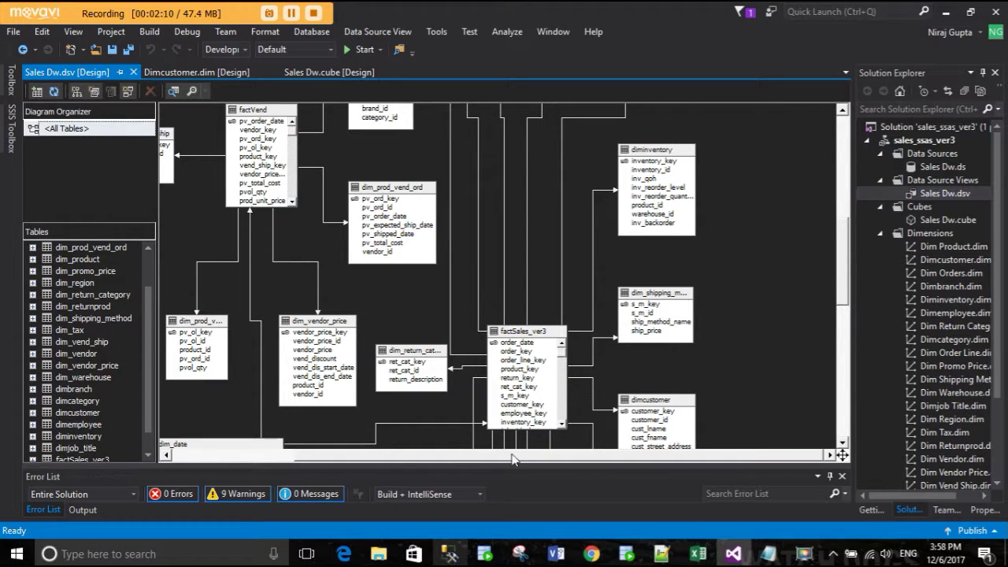
drag(512, 456, 456, 457)
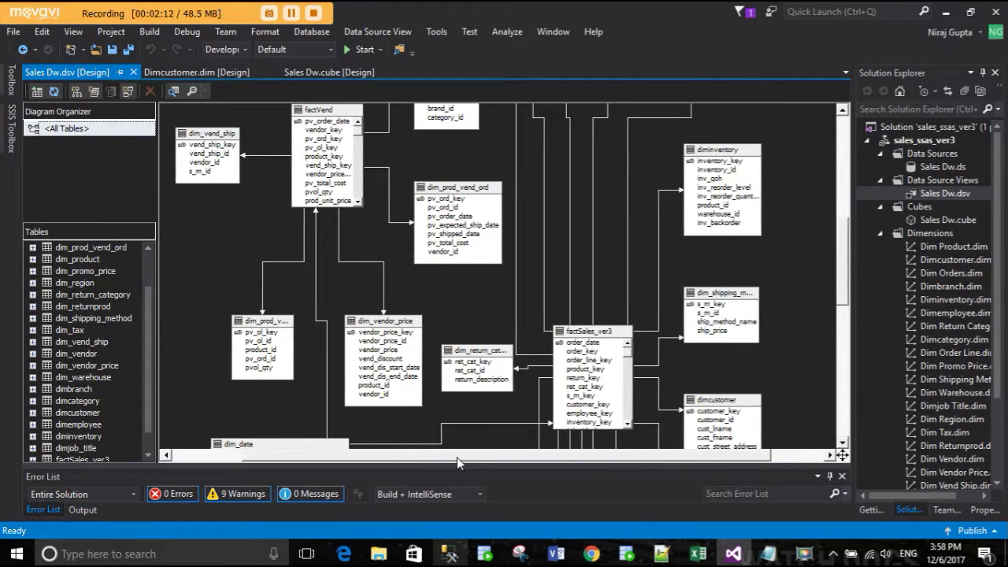
click(592, 361)
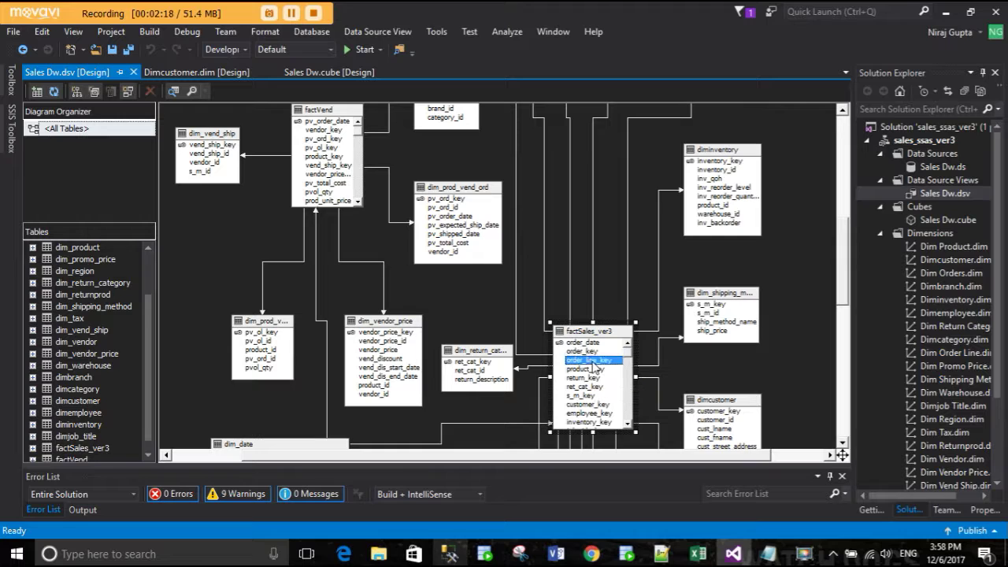
click(592, 369)
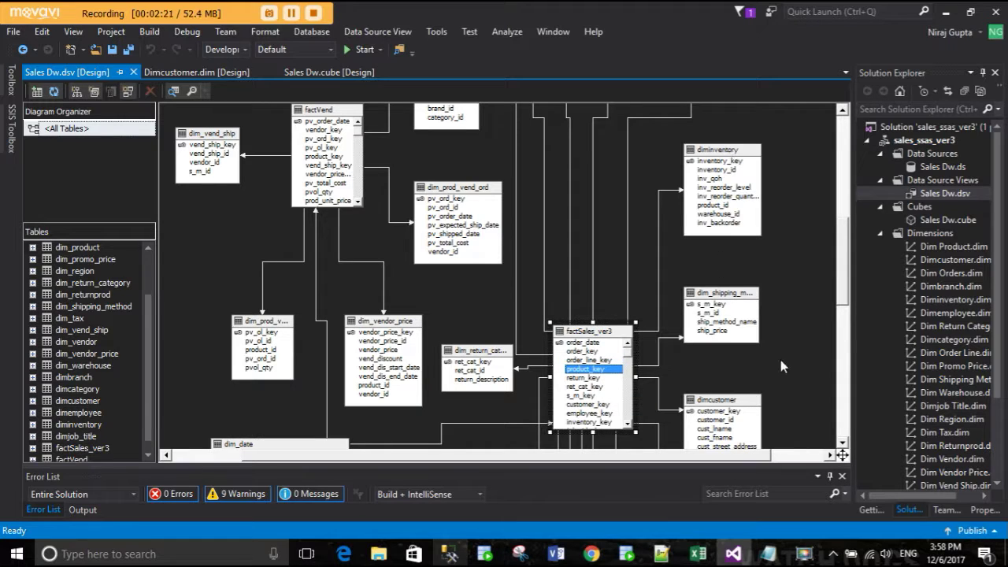
- Scroll the Sales Dw.dsv diagram down past factVend's vendor_key to reach dim_date, dim_orders and dim_order_line
scroll(728, 426, down, 1)
scroll(724, 370, down, 1)
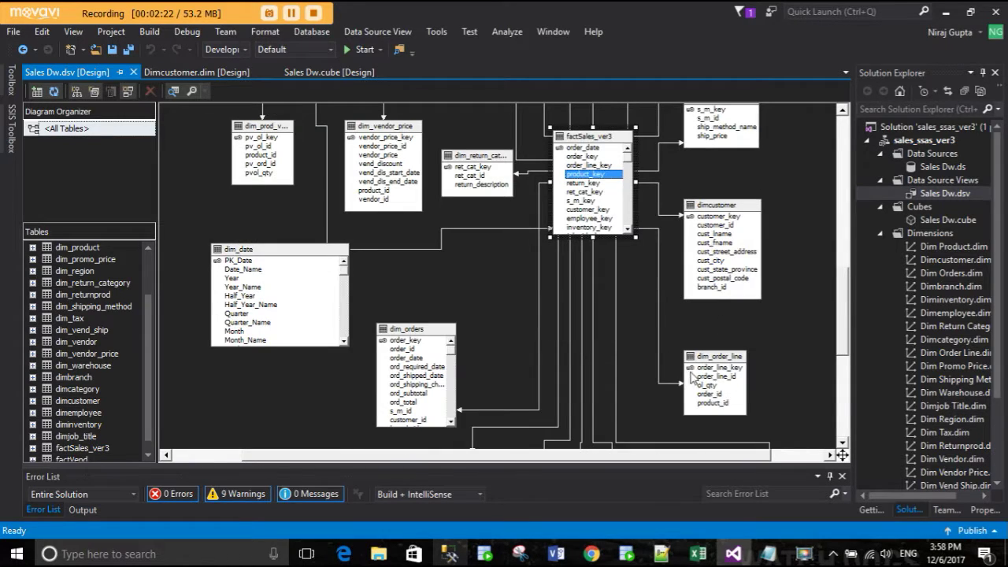
scroll(722, 361, down, 1)
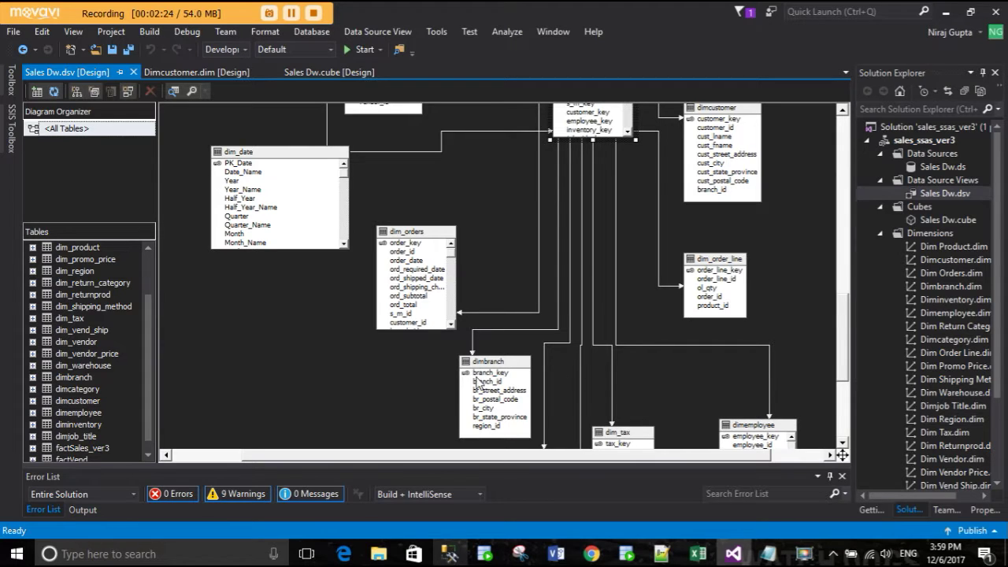
scroll(583, 374, up, 5)
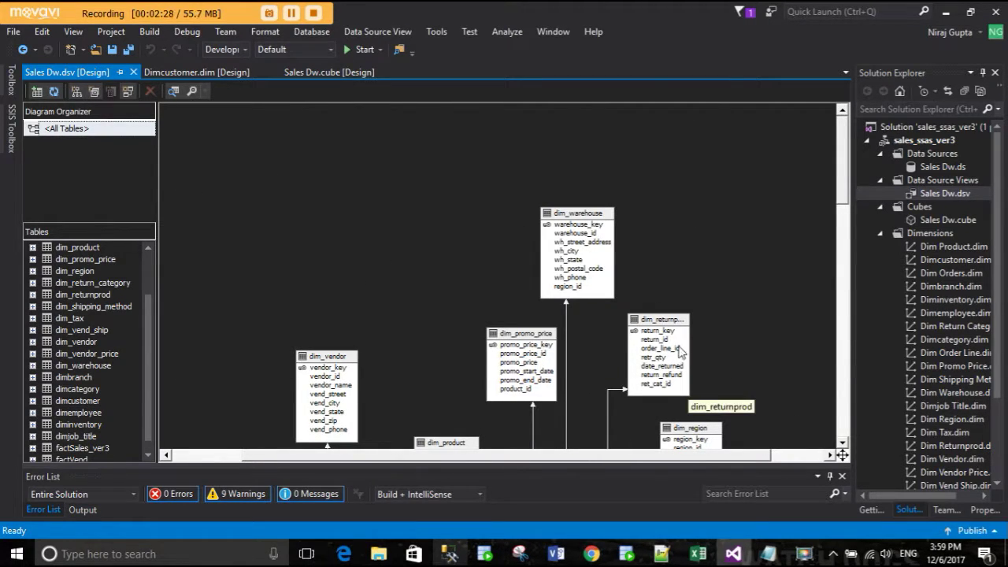
scroll(716, 378, down, 1)
scroll(552, 392, down, 2)
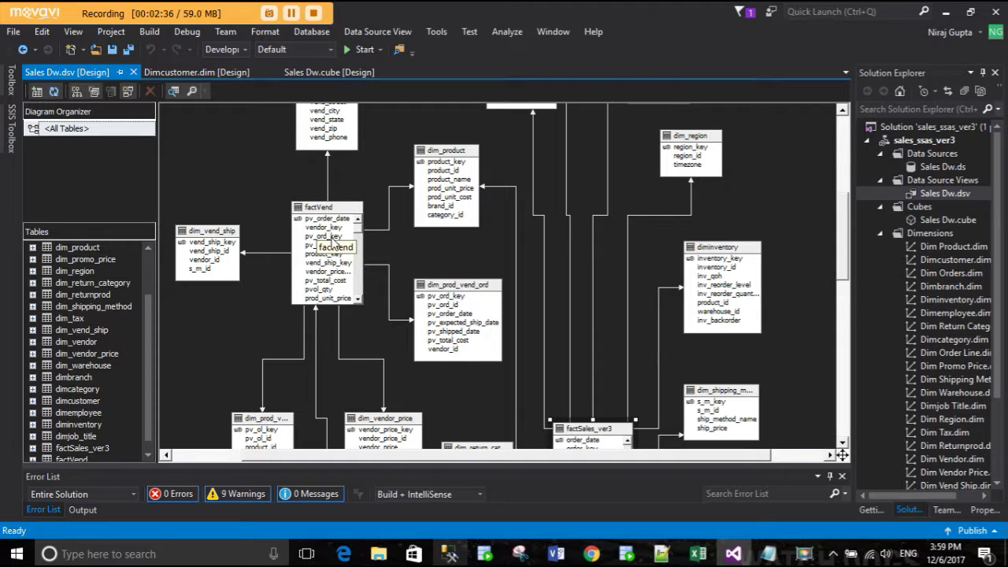
scroll(331, 244, up, 1)
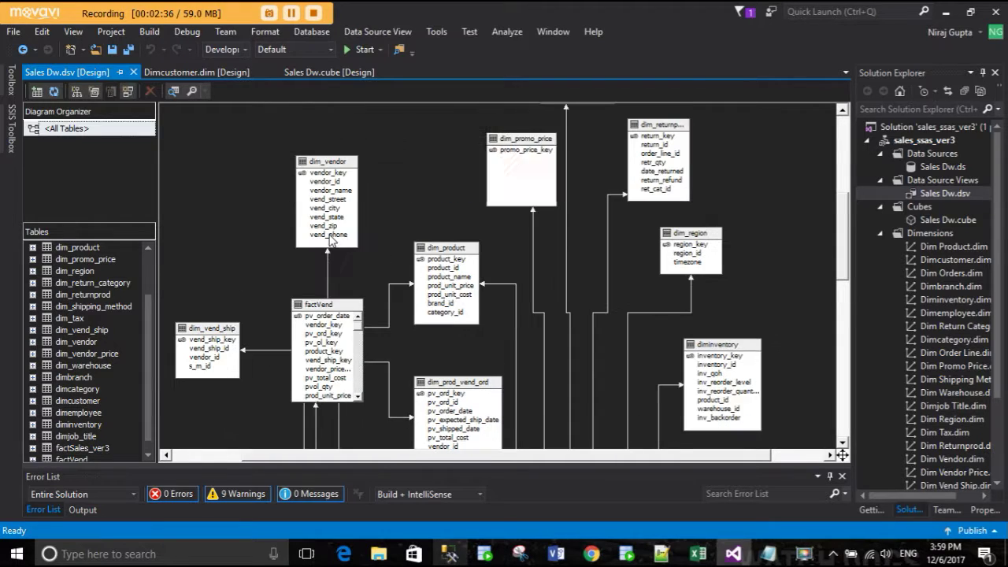
click(324, 326)
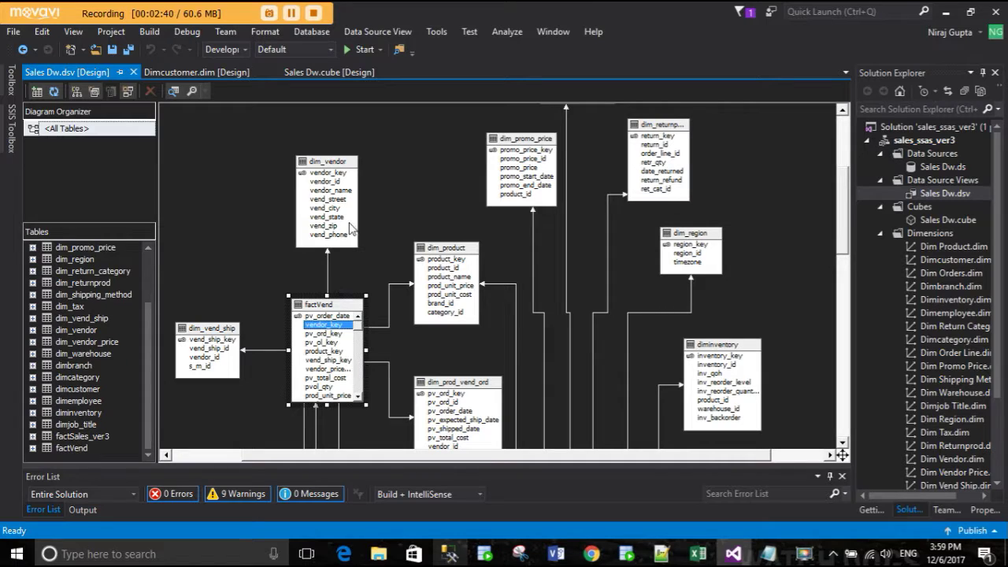
scroll(467, 288, down, 1)
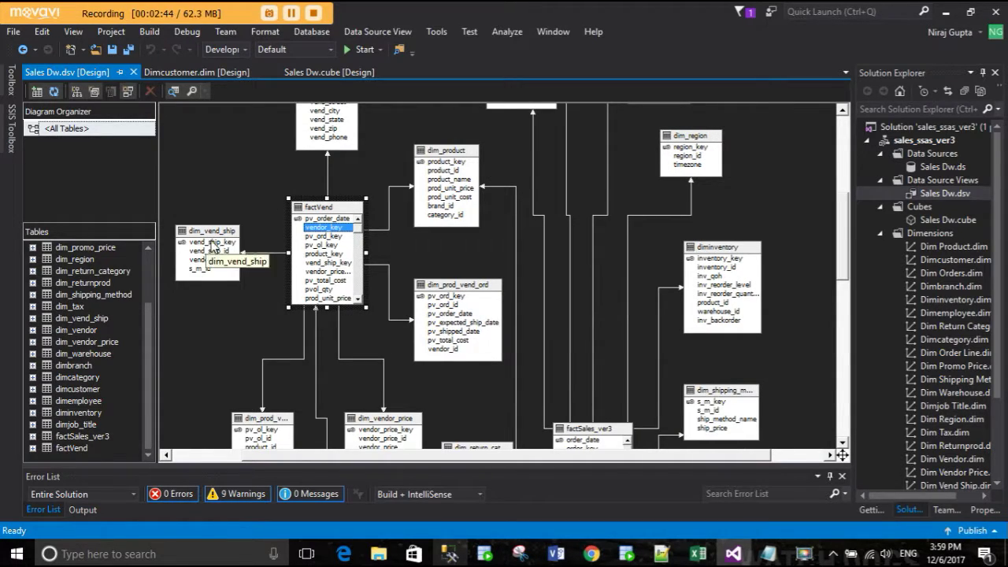
scroll(241, 278, down, 1)
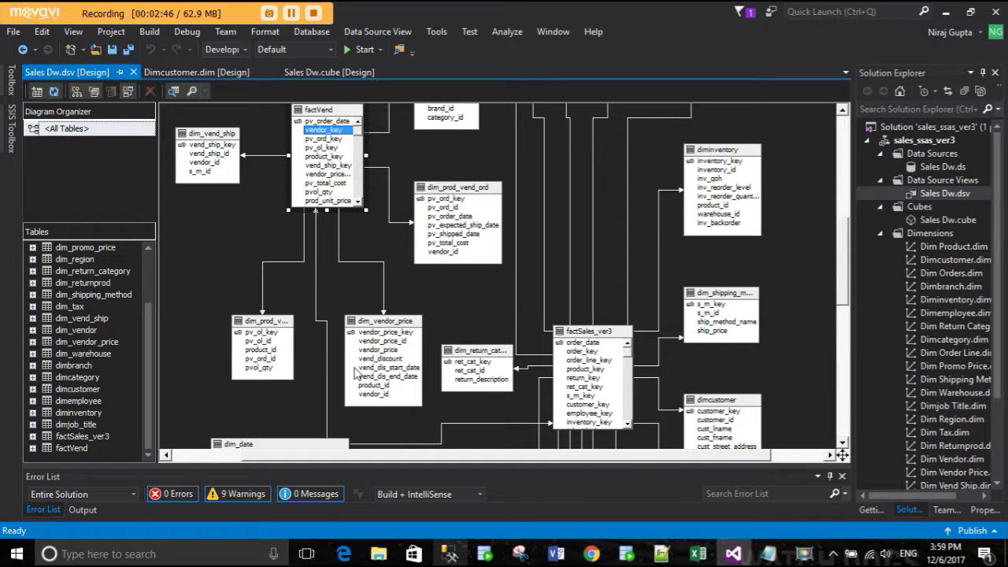
scroll(335, 385, down, 1)
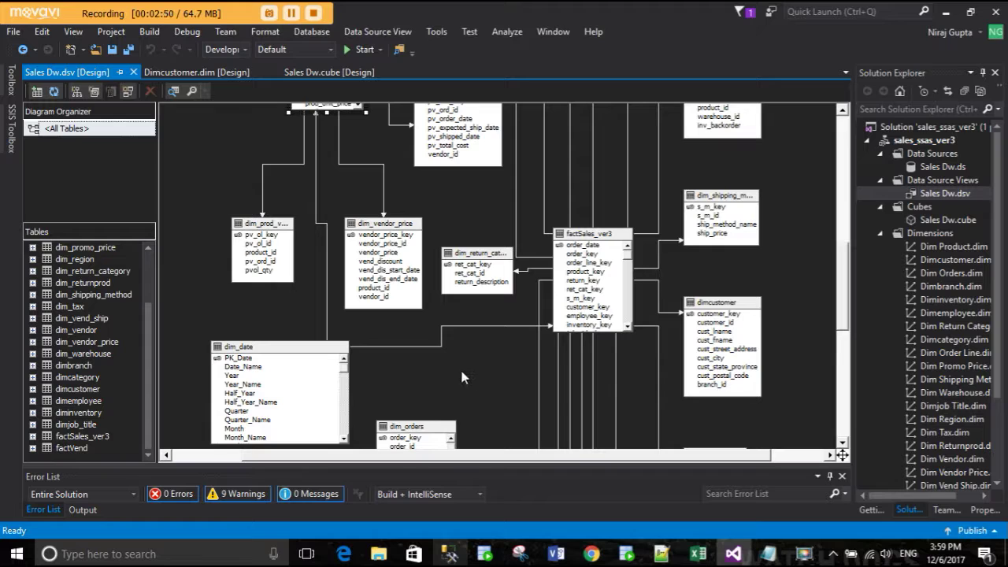
scroll(401, 363, down, 1)
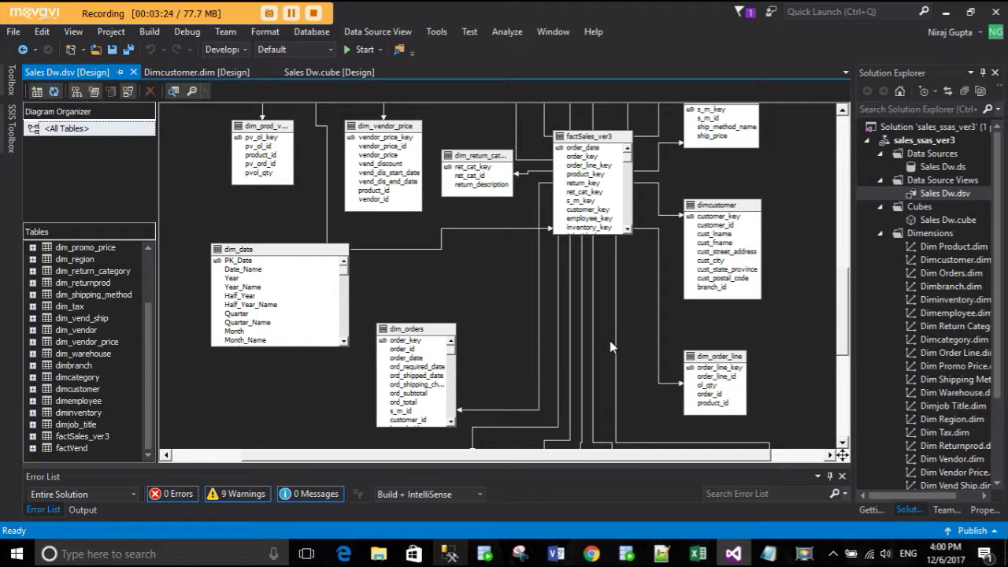
- Scroll up and down over the Sales Dw.dsv diagram, then bring SQL Server Management Studio forward
scroll(611, 347, up, 3)
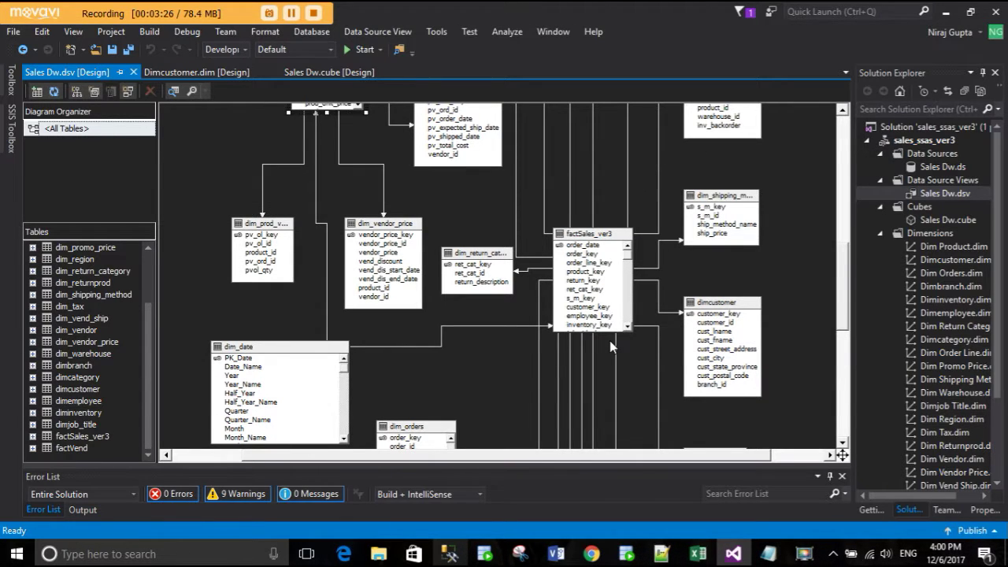
scroll(609, 340, up, 3)
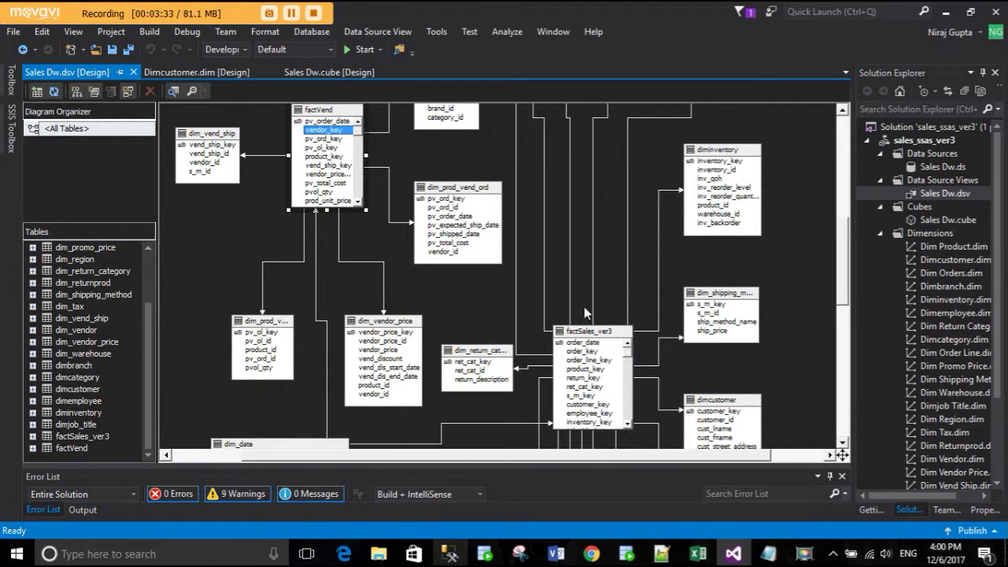
scroll(550, 348, up, 5)
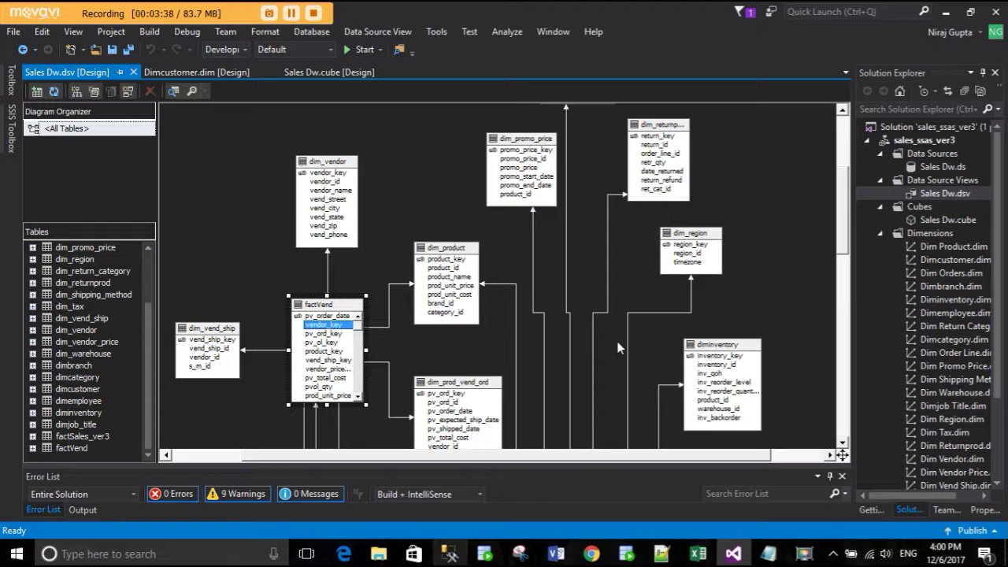
scroll(618, 347, down, 5)
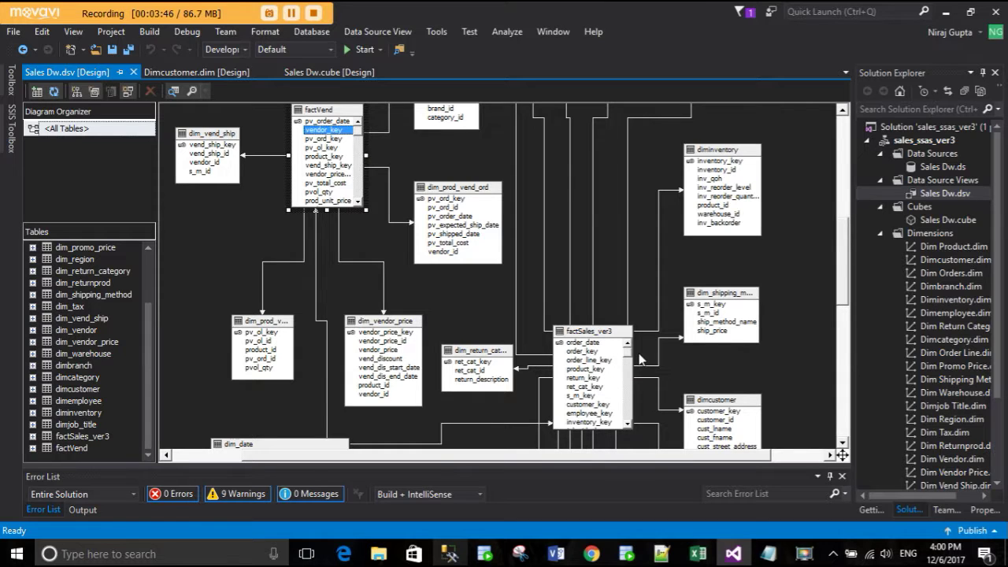
scroll(639, 359, up, 3)
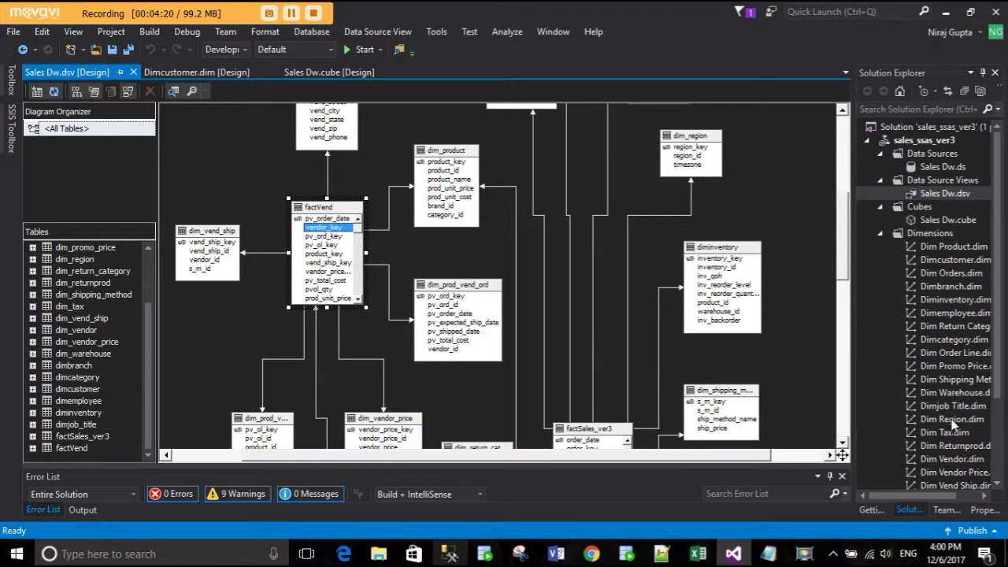
scroll(940, 407, down, 2)
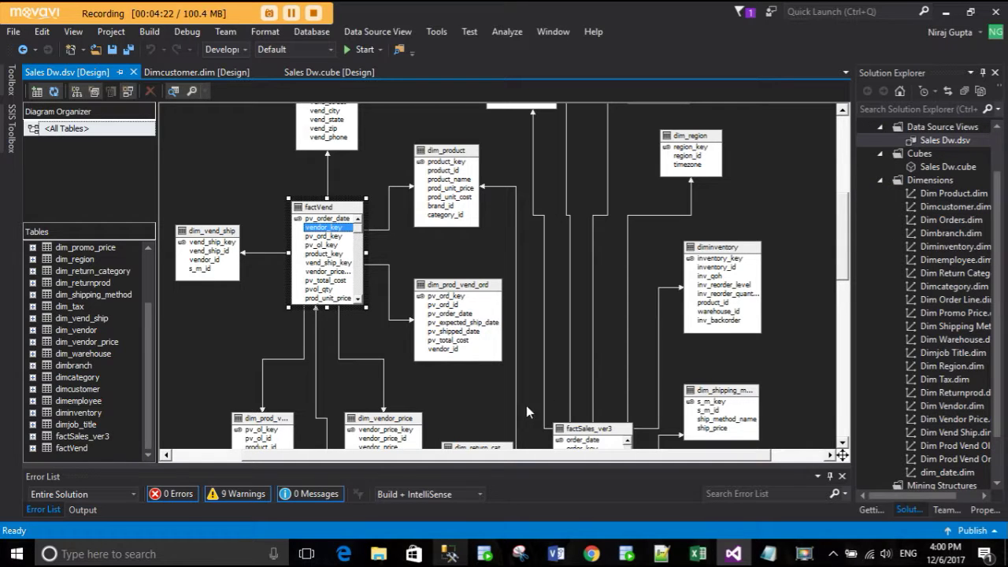
click(450, 555)
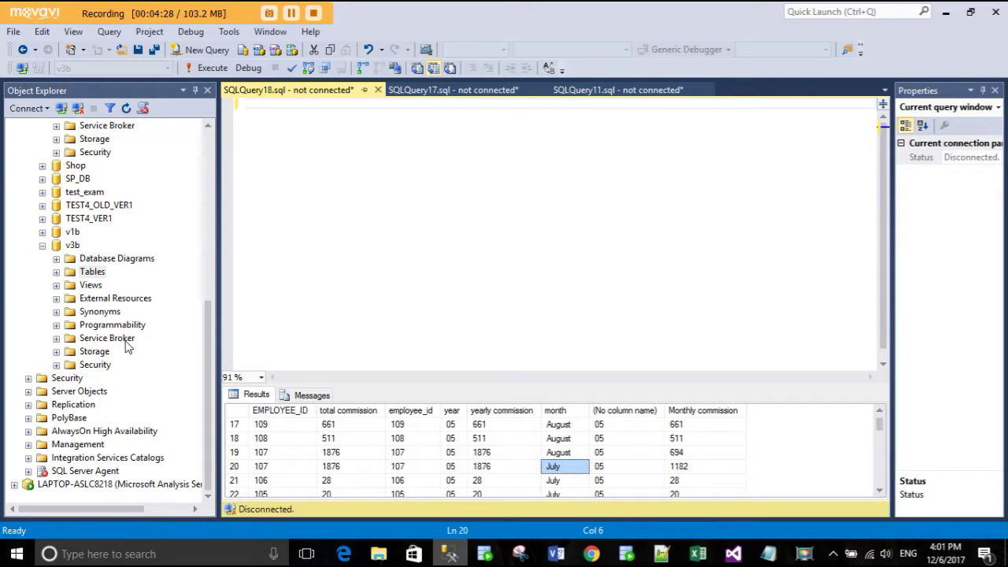
- Run Select Top 1000 Rows on the v3b database's dbo.ORDERS table
click(73, 246)
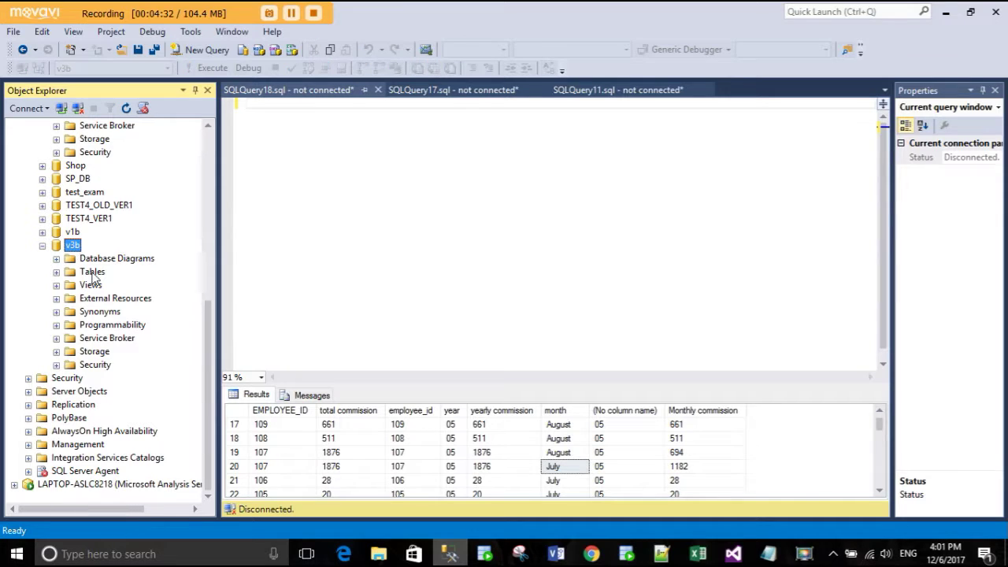
click(57, 272)
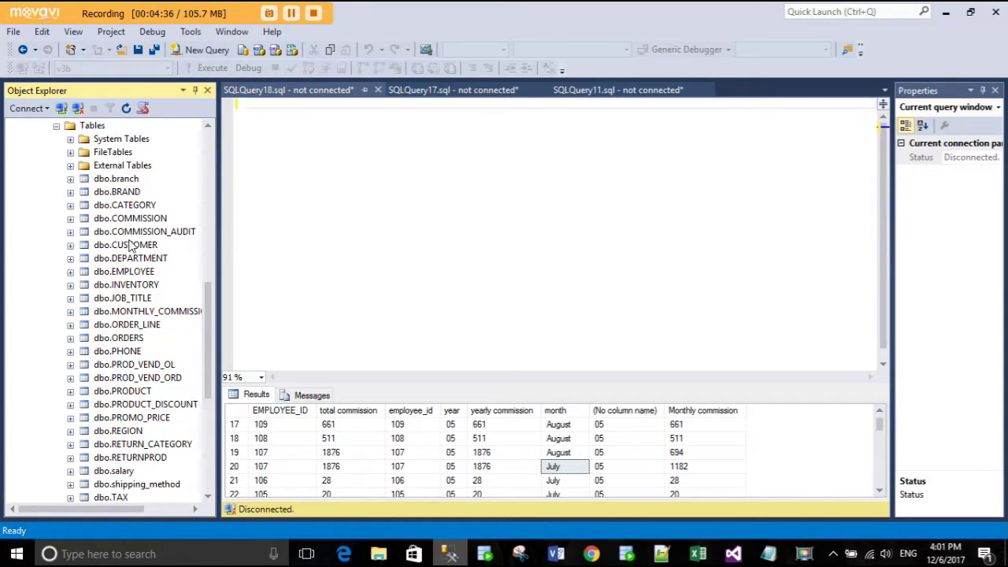
click(133, 337)
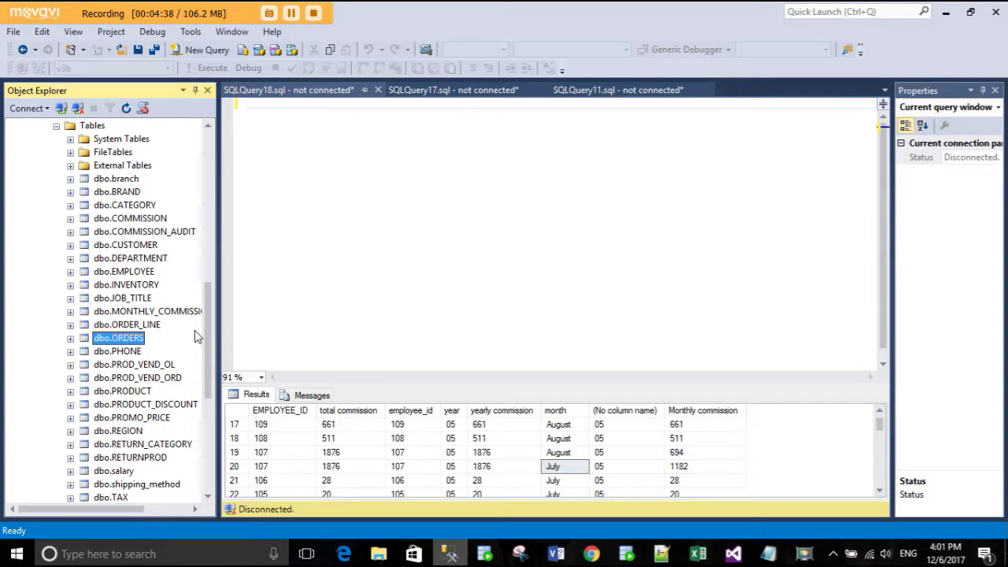
right_click(132, 338)
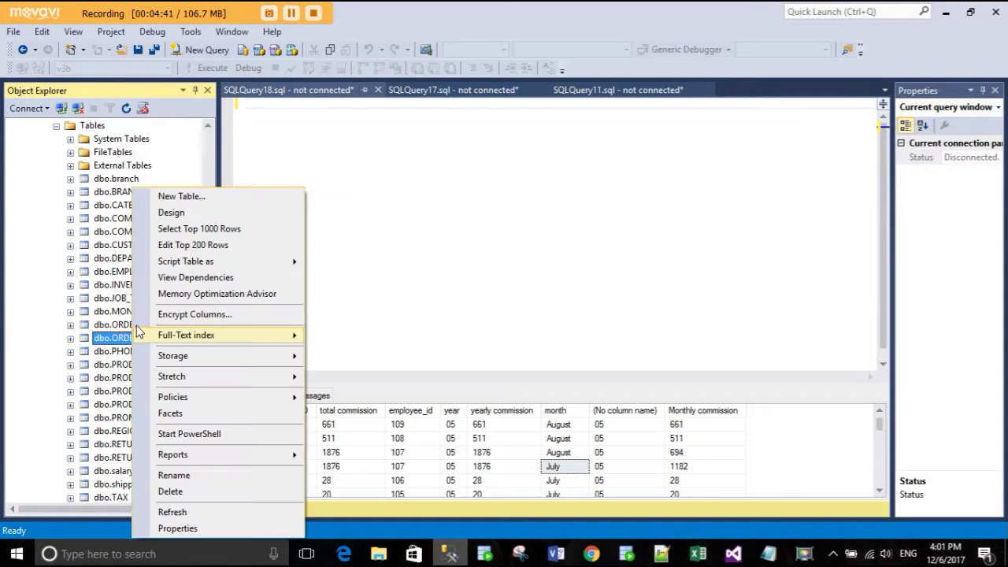
click(205, 229)
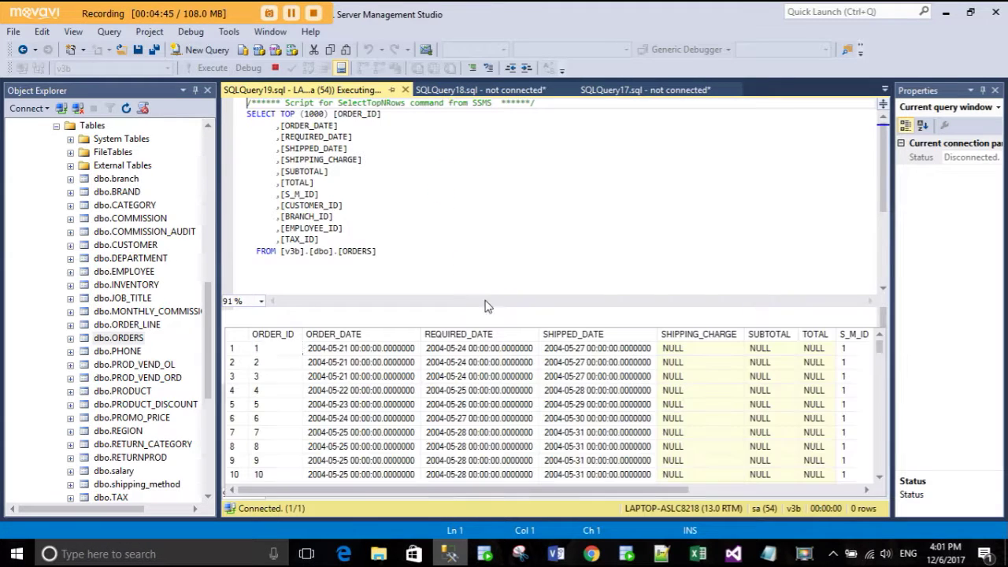
- Scroll across the ORDERS results grid to view the order, required and shipped dates
mouse_move(473, 490)
mouse_down()
mouse_move(552, 490)
mouse_move(479, 492)
mouse_up()
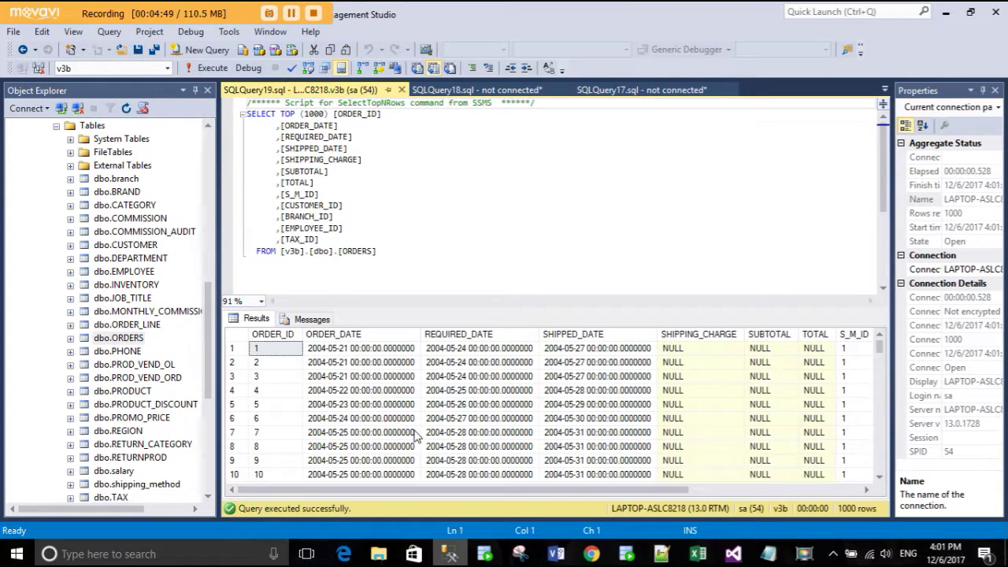
drag(420, 490, 625, 481)
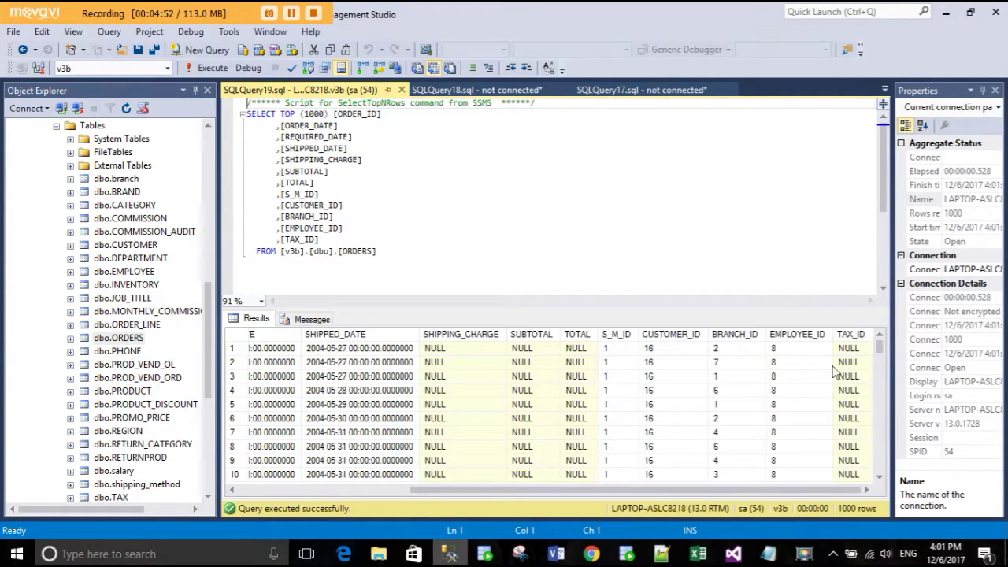
scroll(613, 372, down, 20)
drag(556, 495, 362, 495)
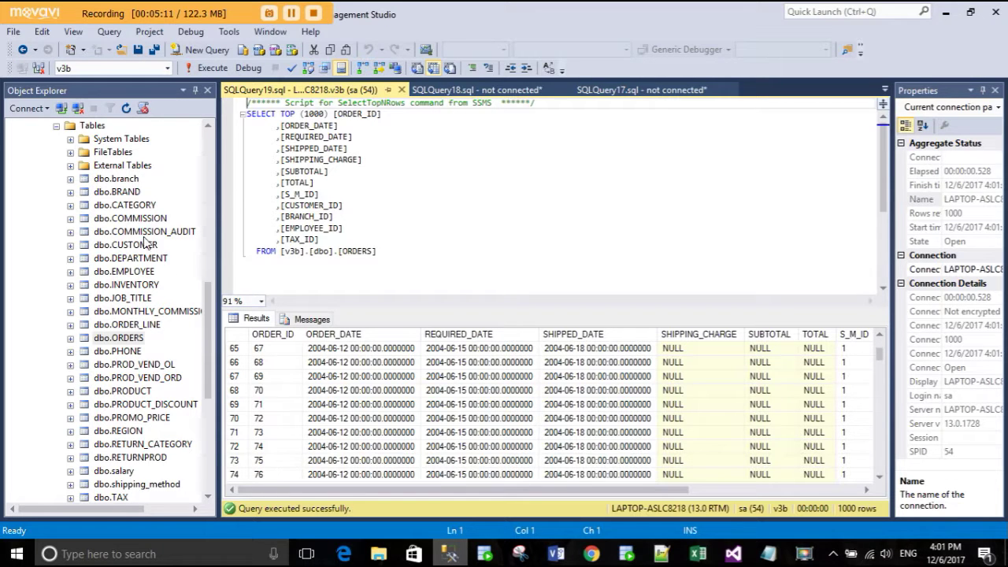
- Expand dbo.branch and dbo.BRAND to list their columns
click(72, 180)
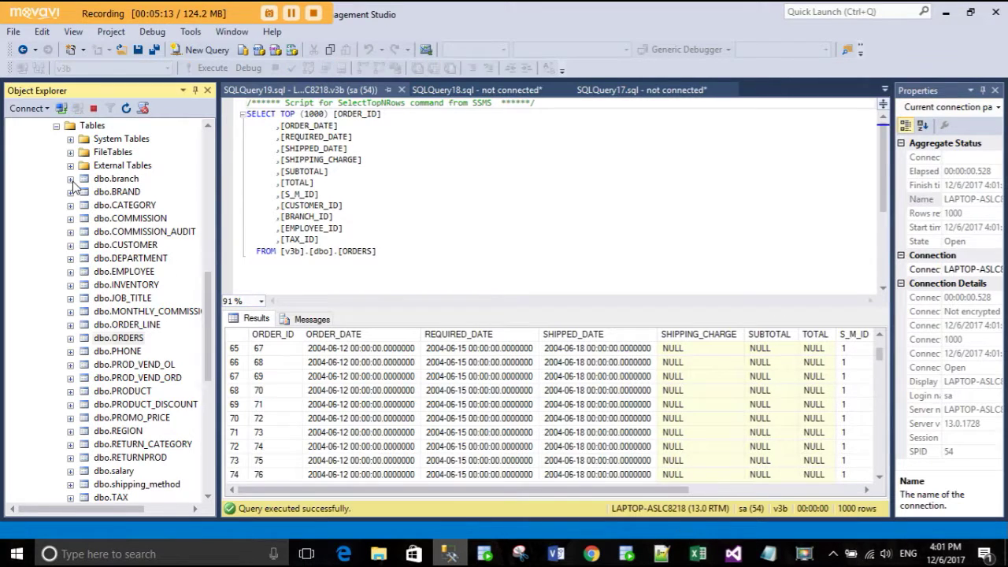
click(85, 192)
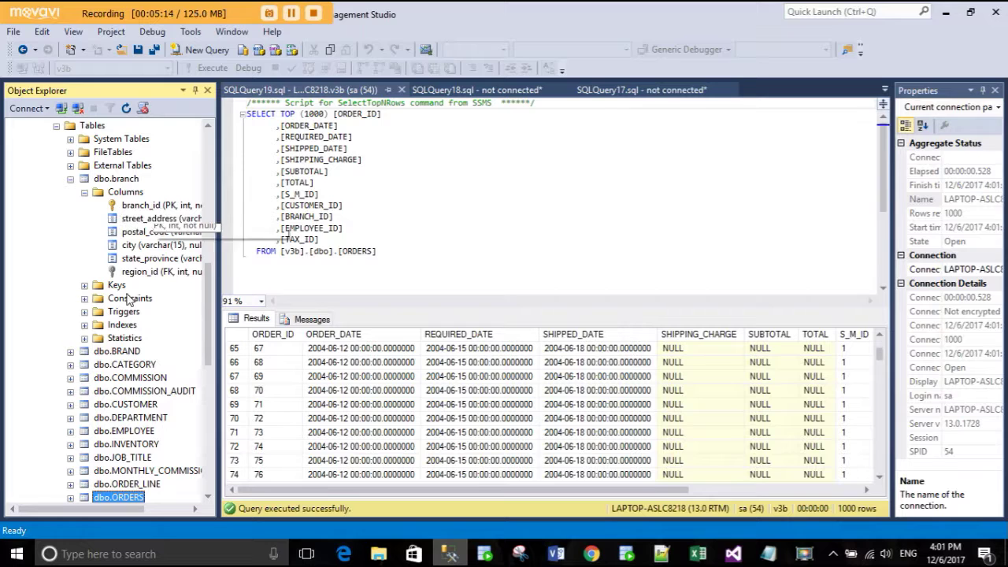
click(71, 351)
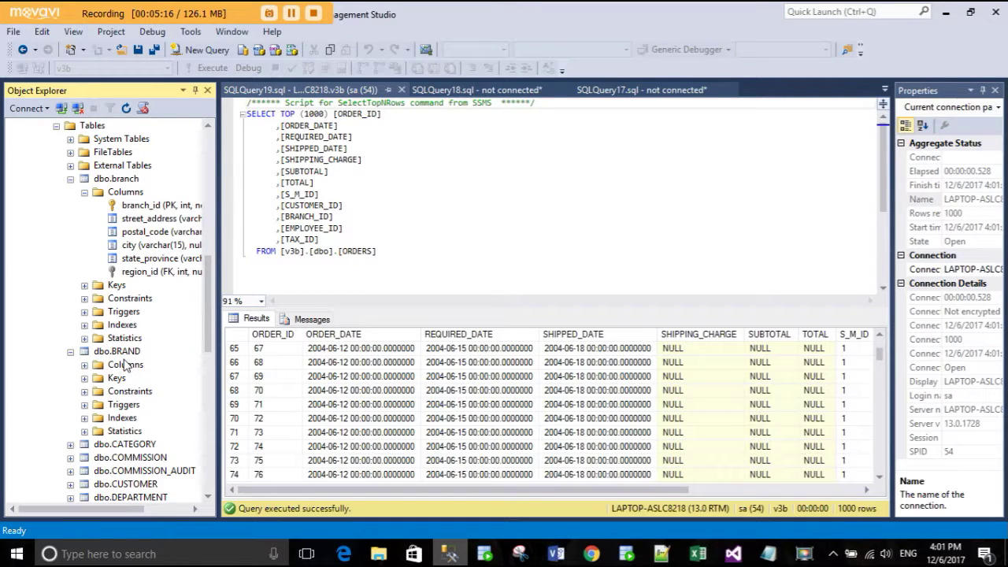
click(84, 364)
click(130, 378)
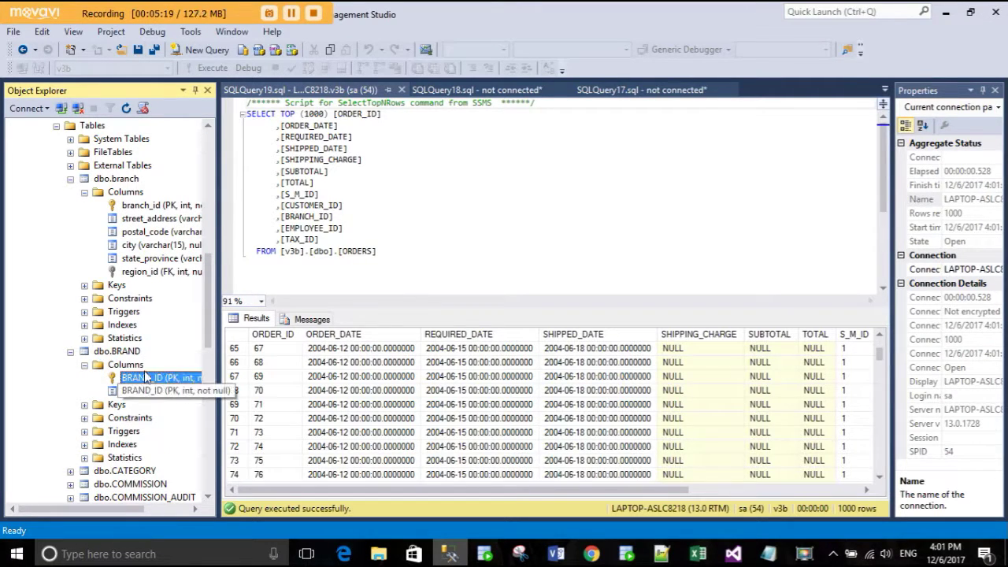
- Collapse dbo.BRAND and dbo.branch, glance at dbo.CATEGORY, then collapse the v3b table list
click(70, 353)
click(70, 180)
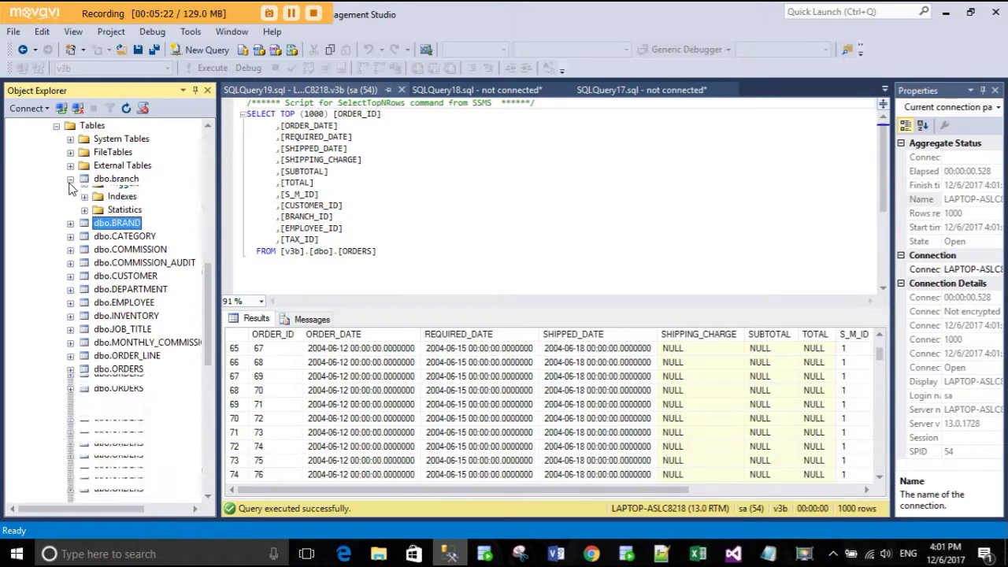
click(126, 209)
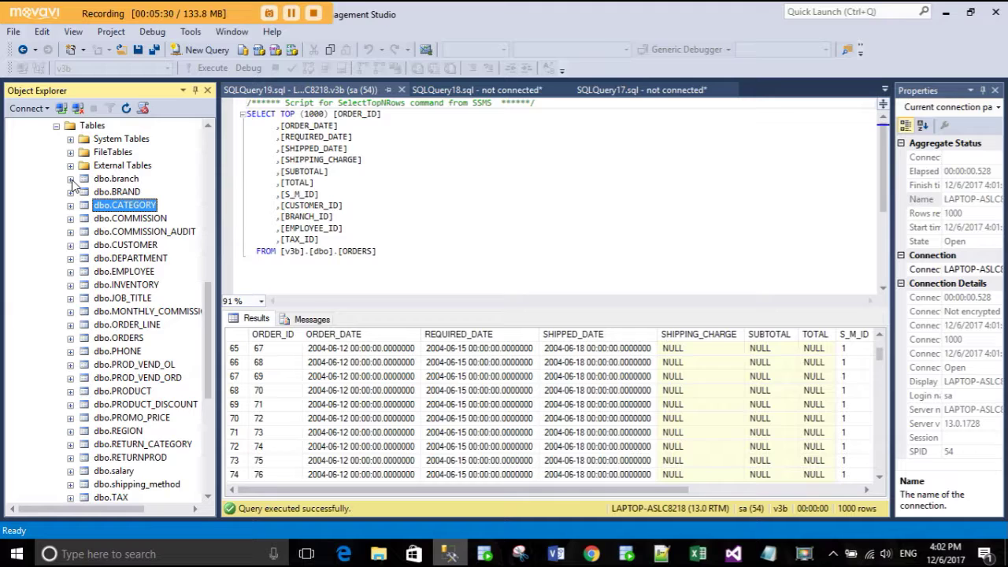
click(71, 180)
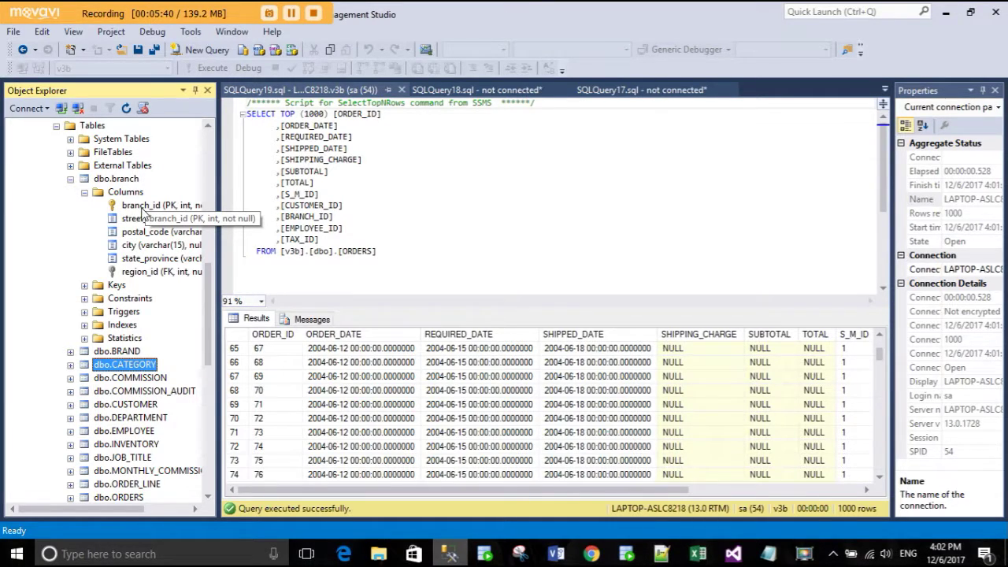
click(72, 181)
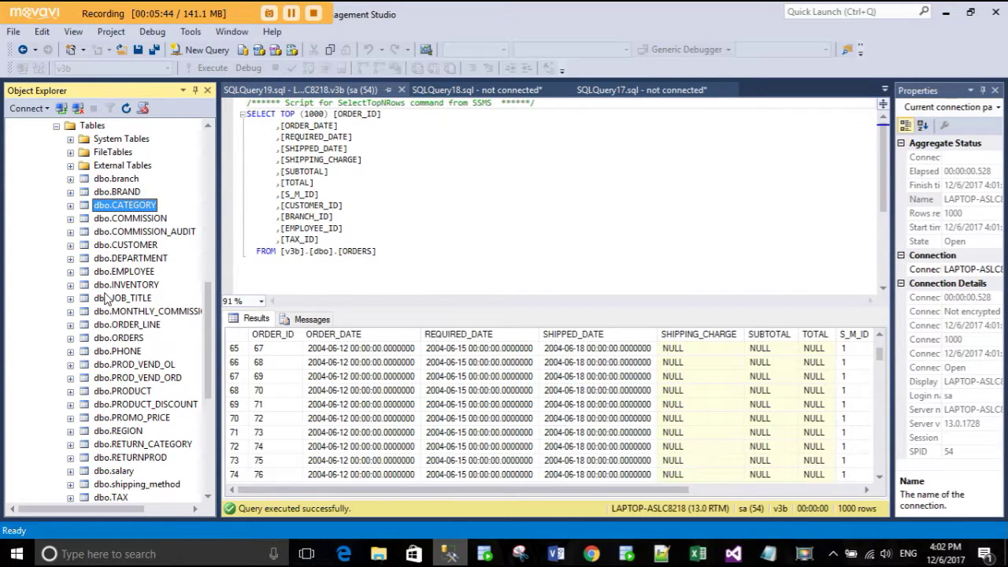
scroll(105, 298, up, 1)
click(56, 178)
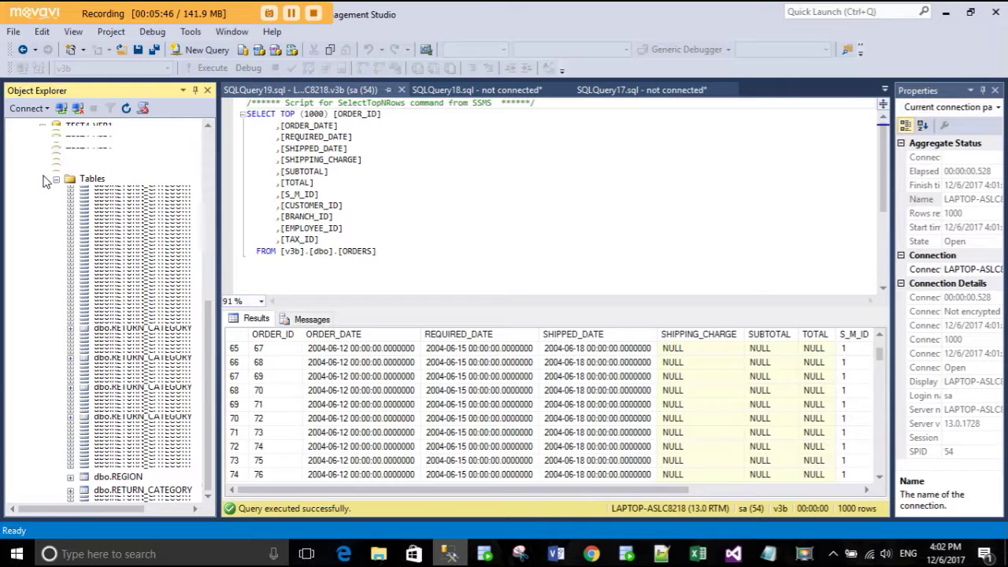
- Switch from v3b to sales_dw's tables, browse its dim tables, and expand dbo.dim_date
click(43, 251)
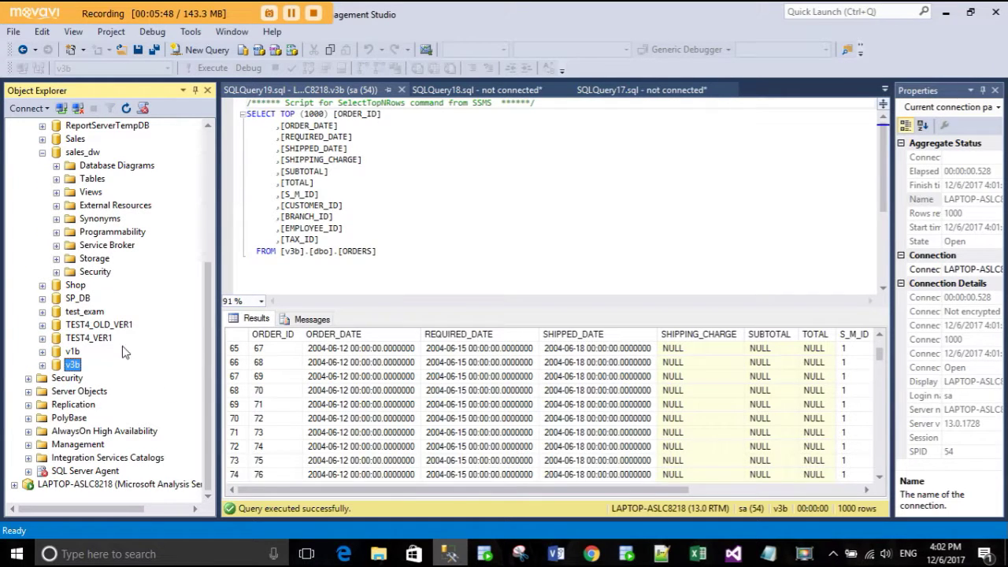
click(85, 152)
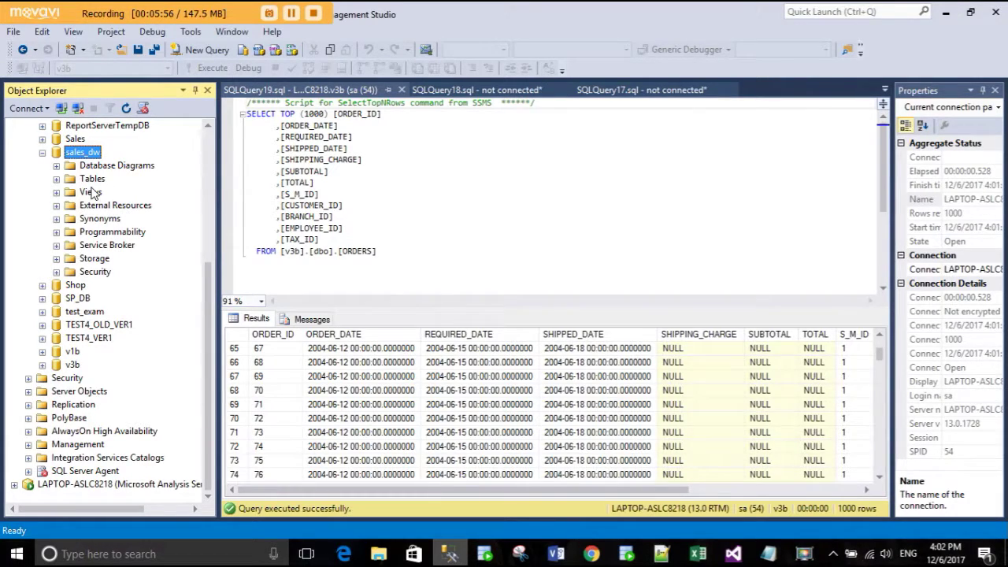
click(57, 179)
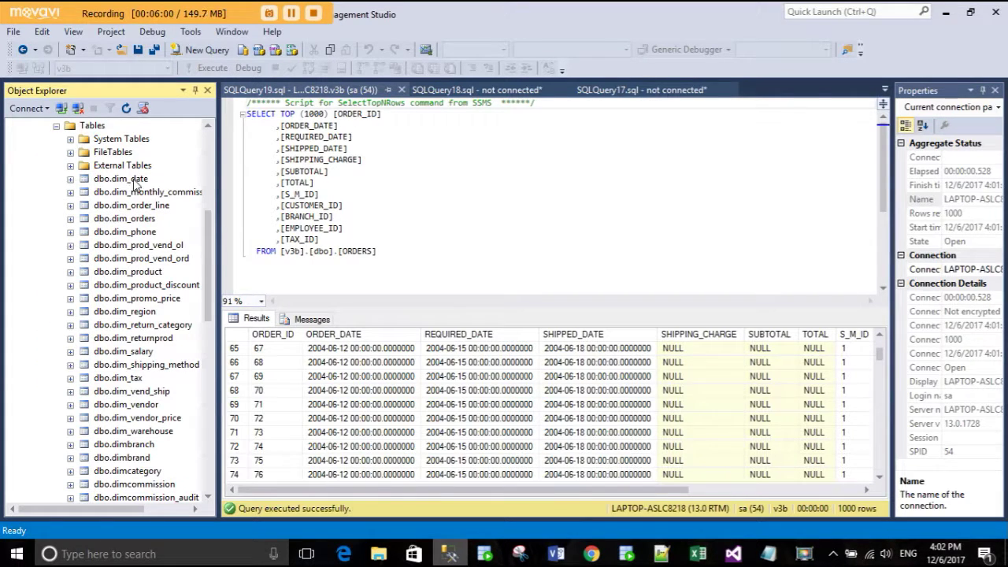
click(135, 180)
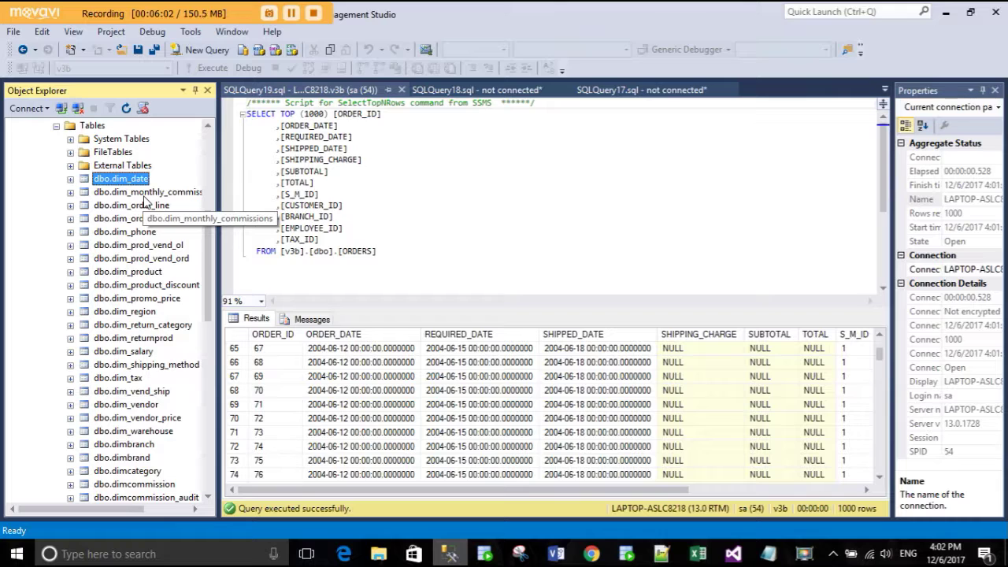
click(144, 193)
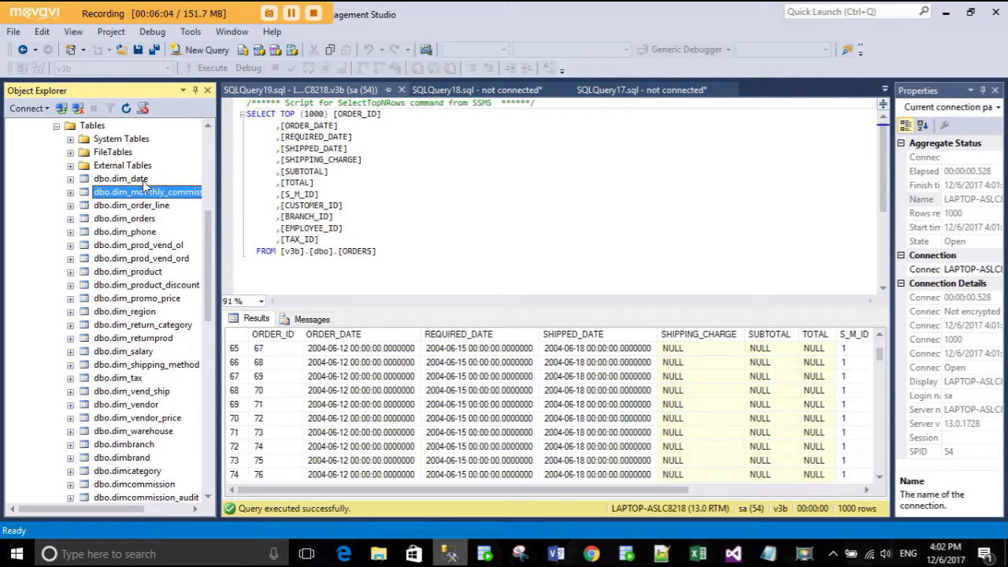
click(147, 179)
click(143, 206)
click(148, 220)
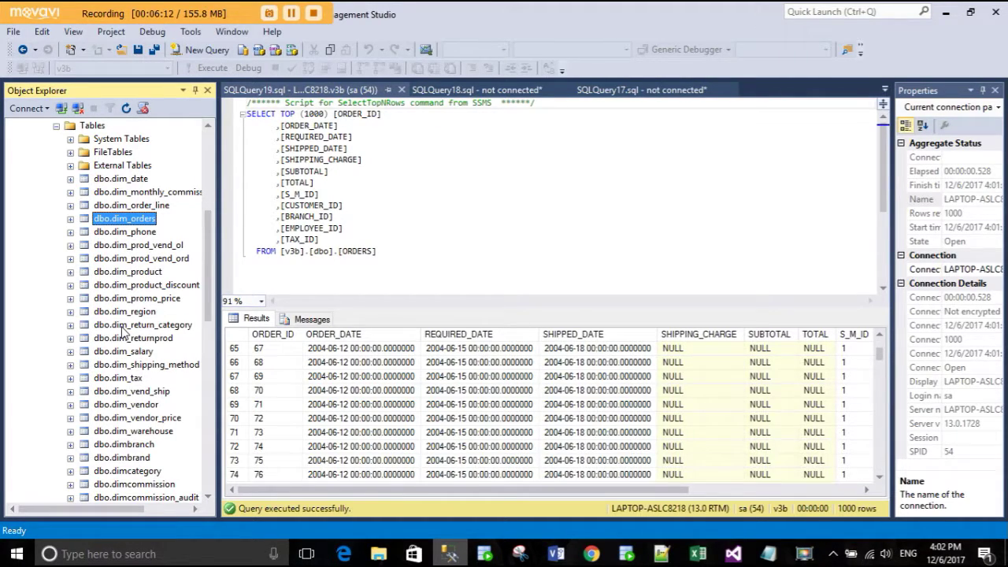
click(70, 179)
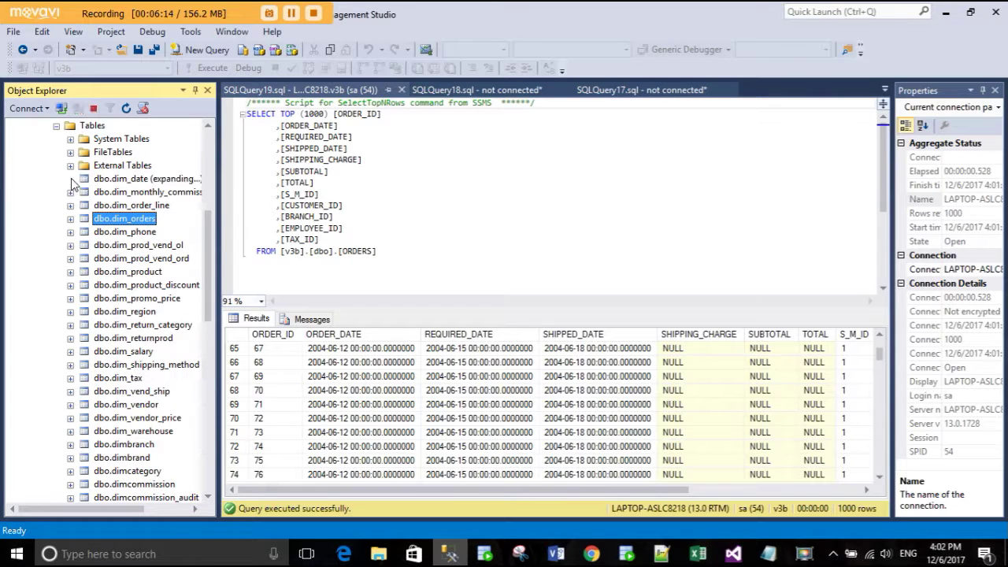
- Review dbo.dim_date's columns, then dbo.dim_orders' order_key through ord_shipping_charge, collapsing both
click(85, 193)
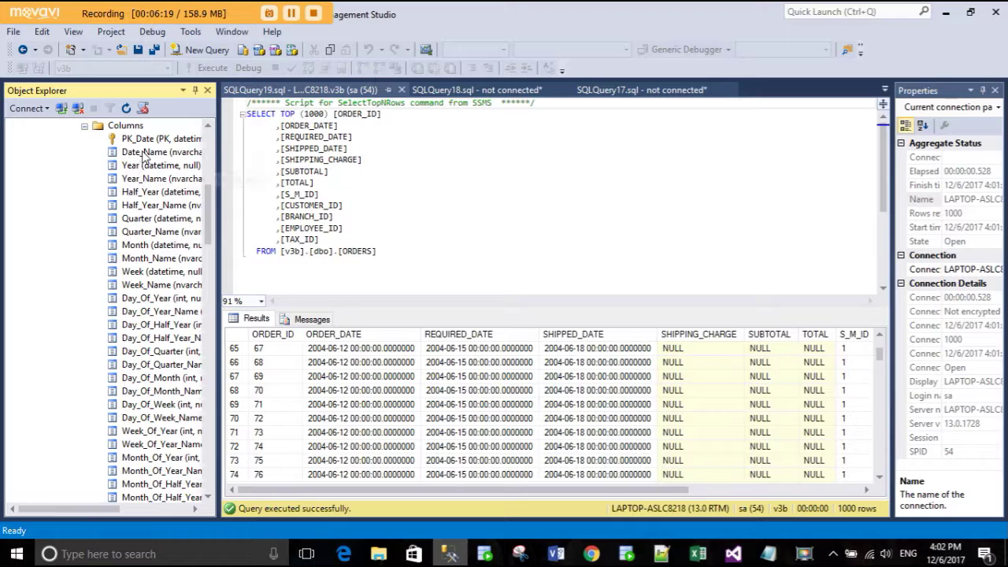
scroll(65, 169, up, 2)
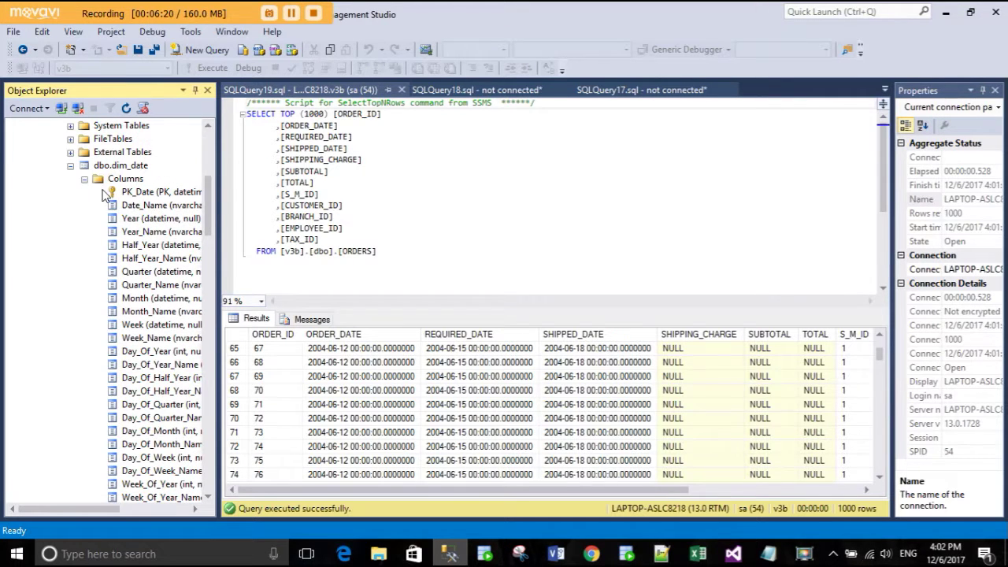
click(70, 166)
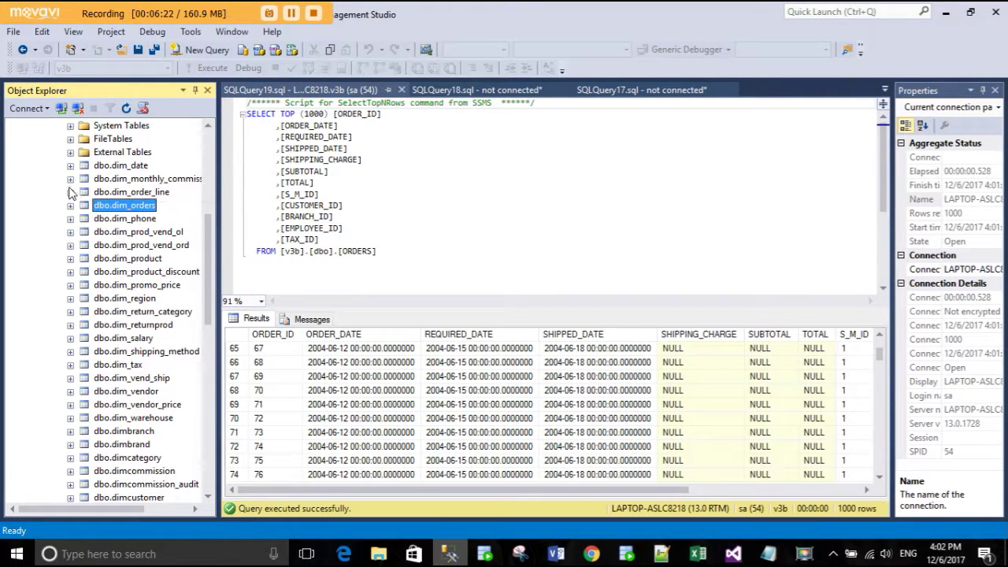
click(70, 205)
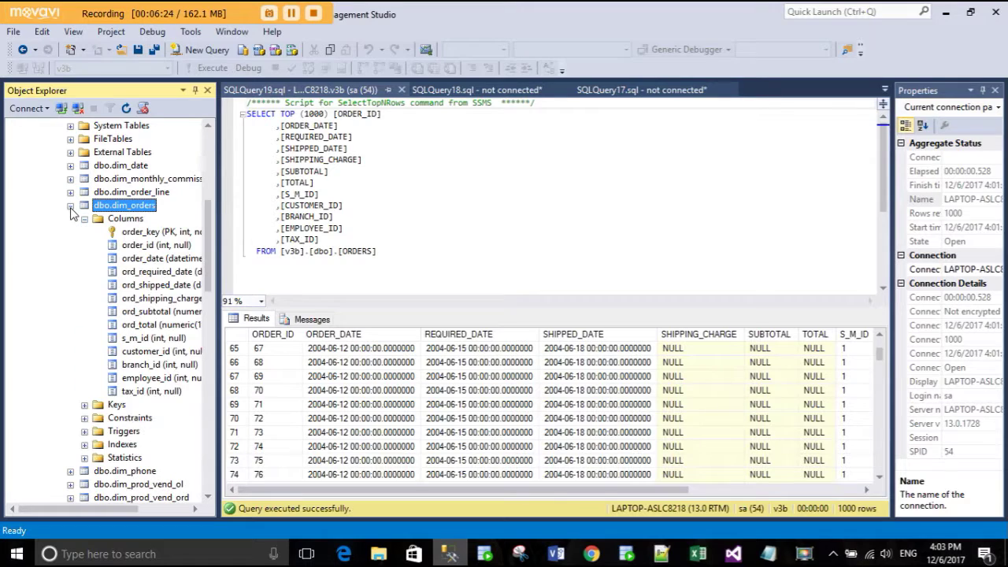
click(146, 231)
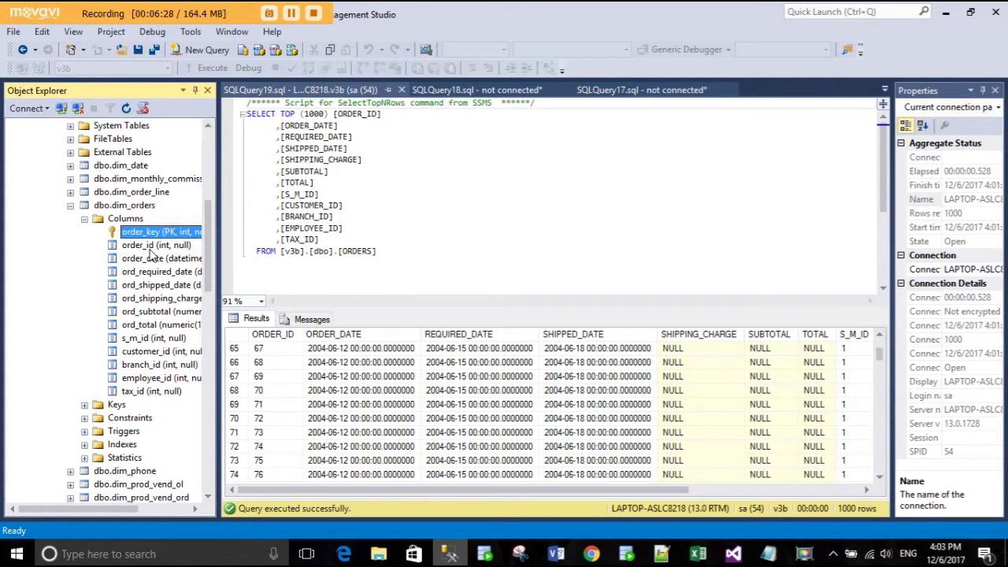
drag(152, 257, 160, 306)
click(161, 299)
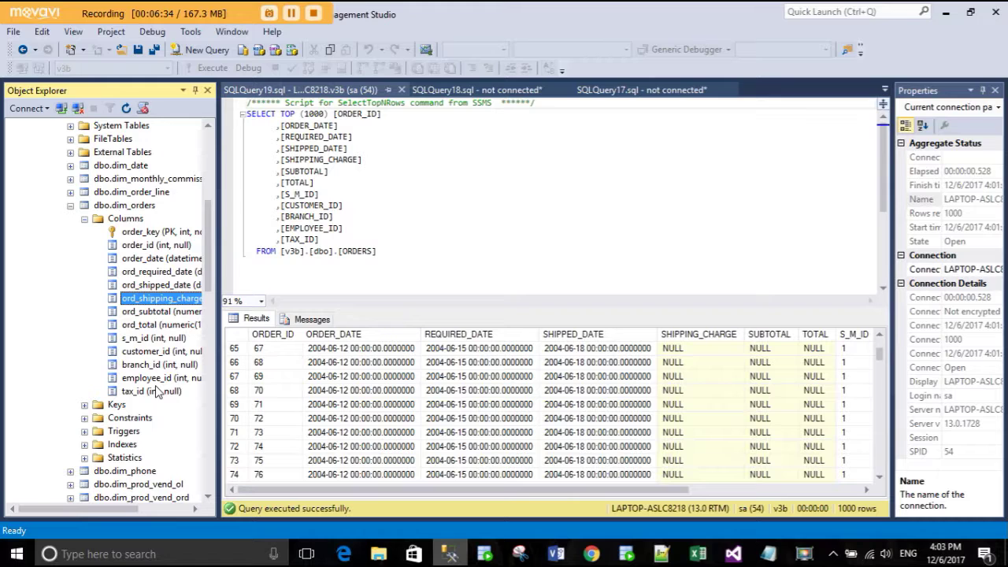
click(71, 206)
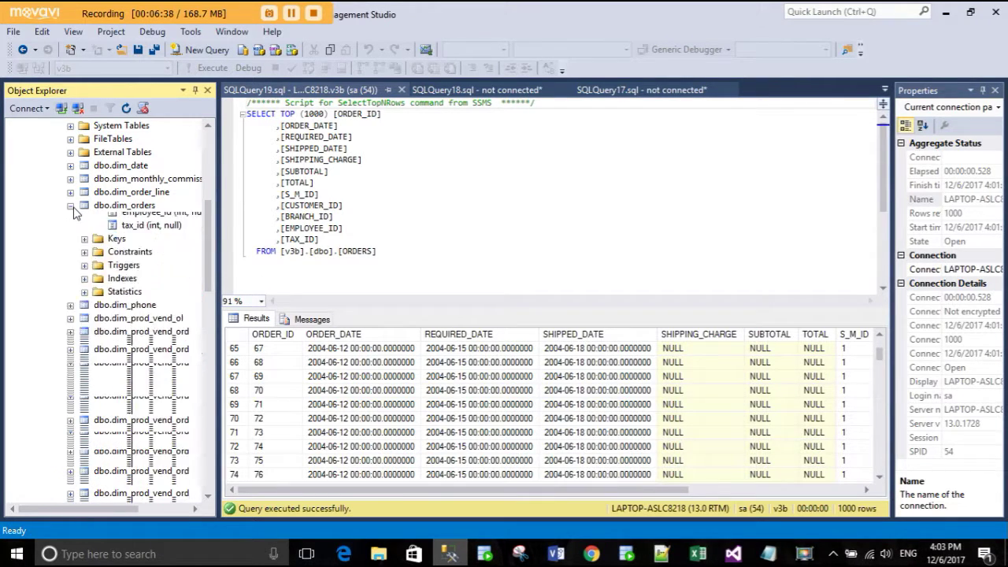
- Inspect dbo.dim_prod_vend_ol's five columns, pv_ol_key and pv_ol_id, then collapse it
click(71, 233)
click(84, 245)
click(145, 259)
click(151, 272)
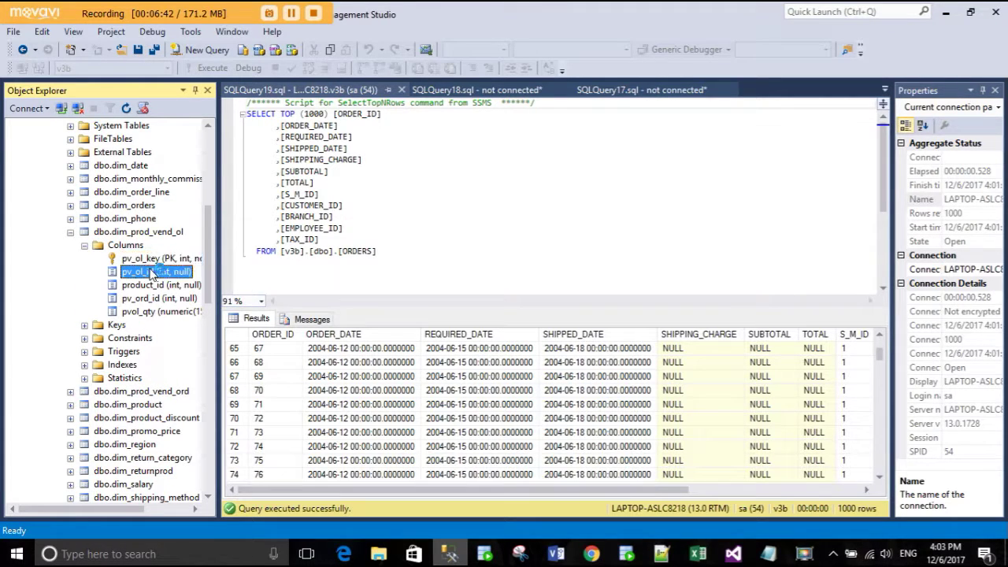
click(154, 261)
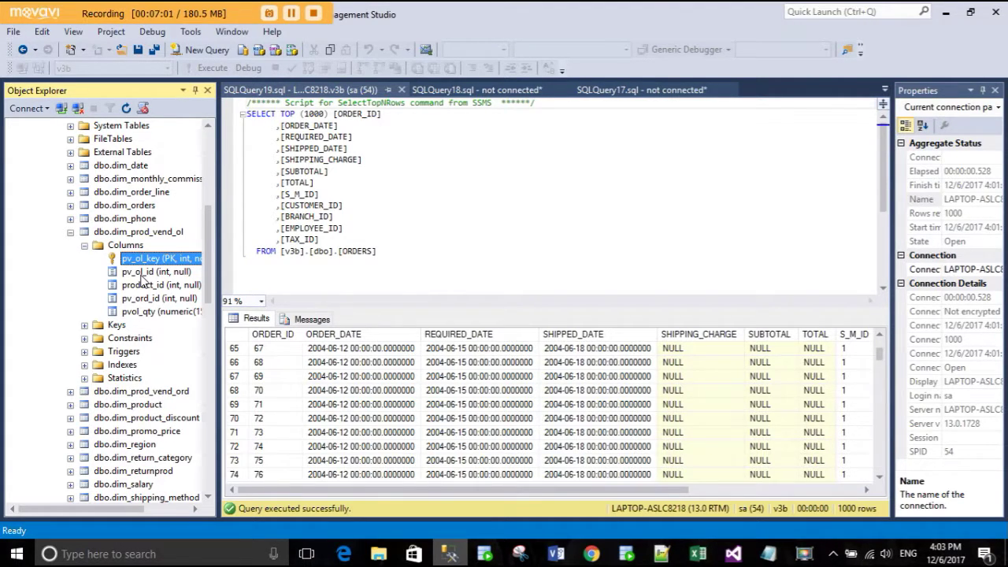
click(71, 231)
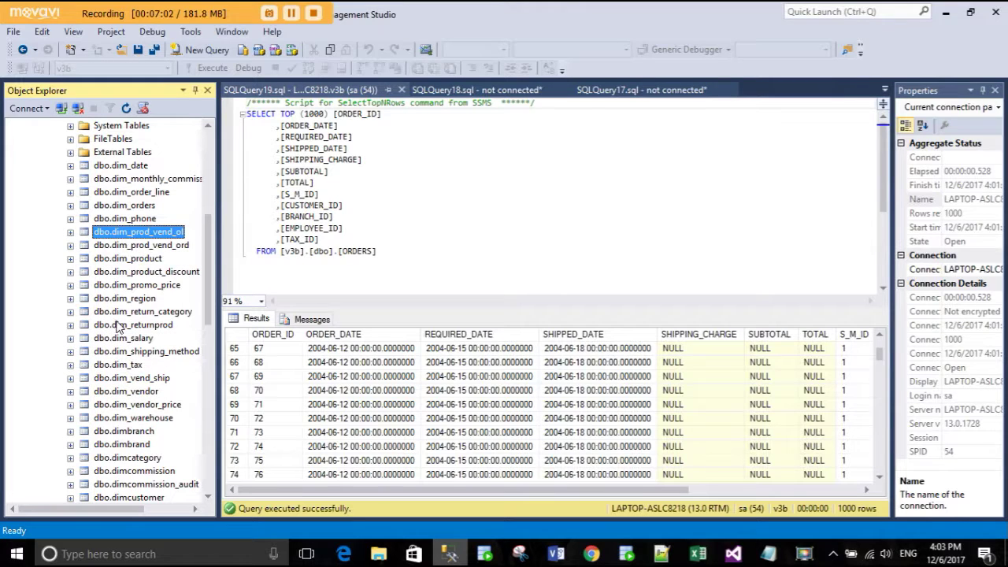
- Scroll down to dbo.stage_ord_new_ver2 and expand it to load its columns
scroll(119, 327, down, 1)
scroll(118, 327, down, 4)
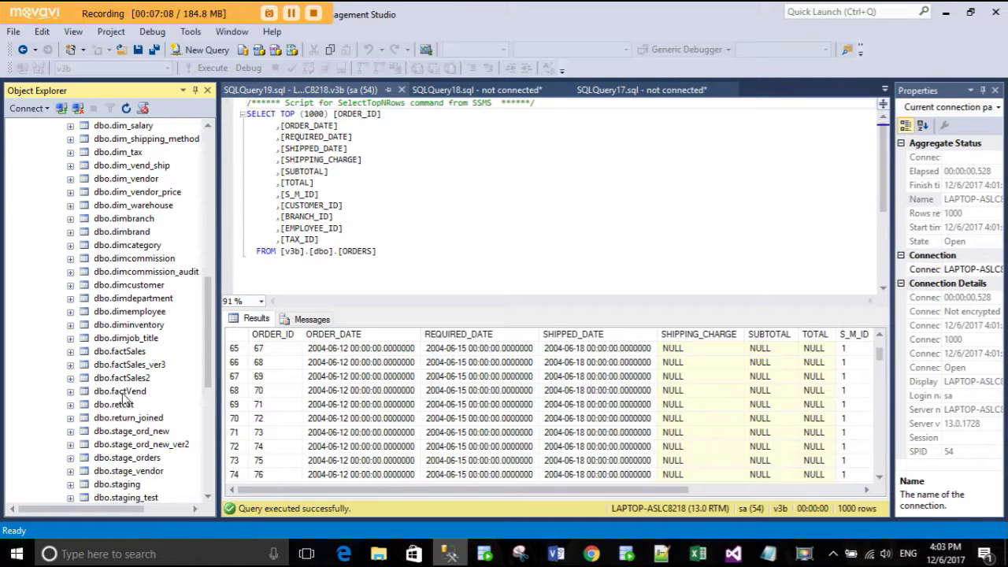
scroll(132, 391, down, 1)
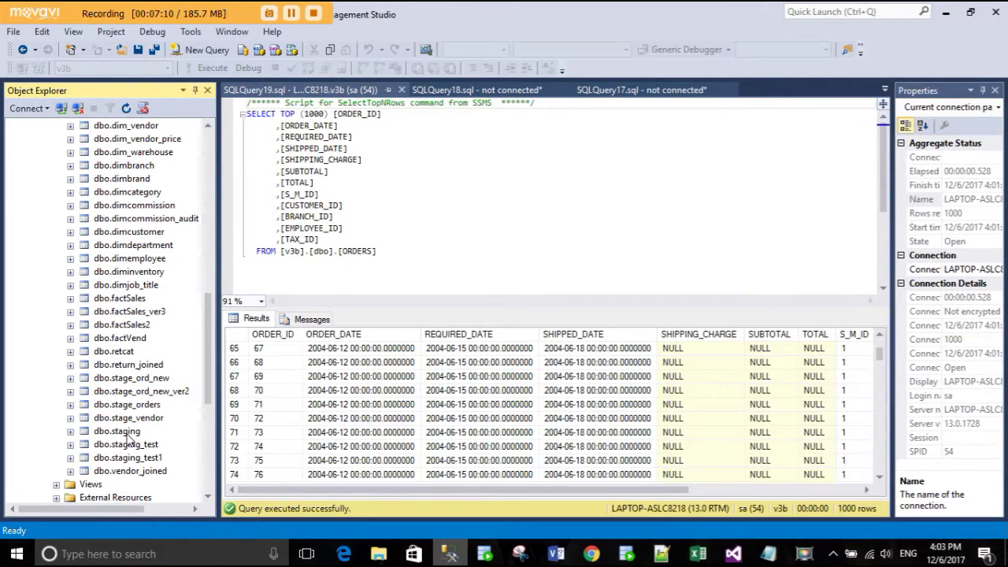
click(139, 392)
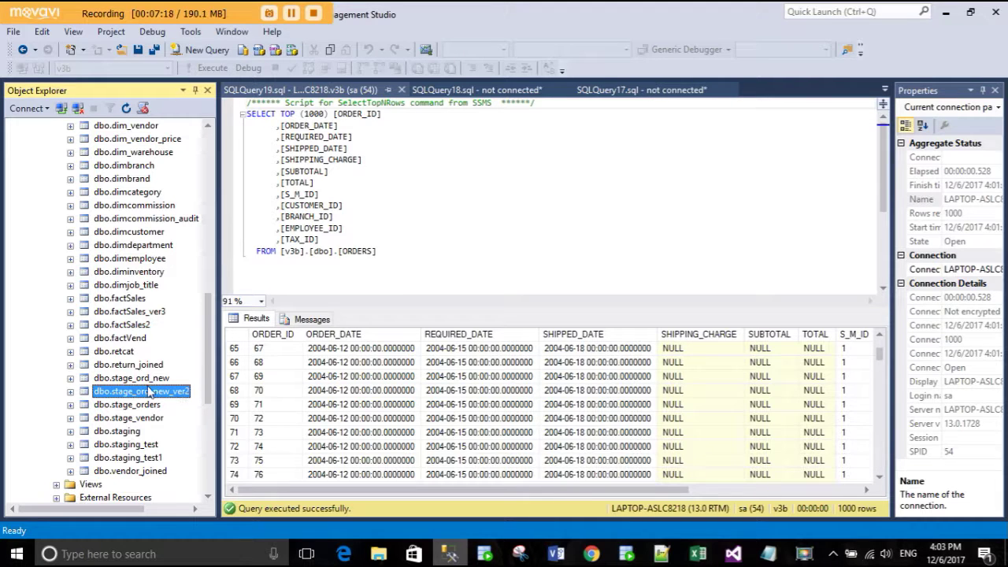
click(71, 392)
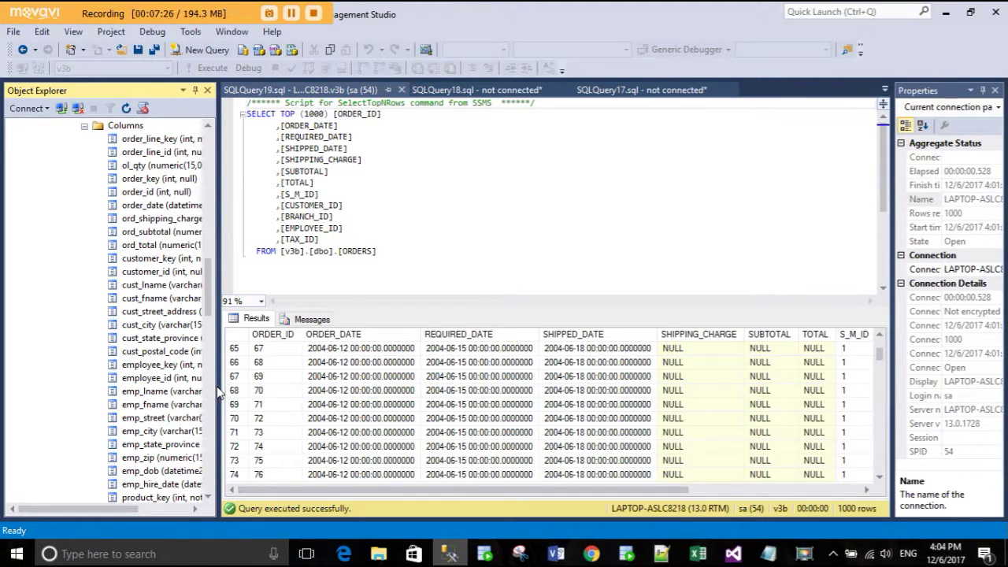
- Widen the database tree and expand dbo.factSales_ver3, checking order_key, order_line_key and product_key
drag(218, 391, 296, 391)
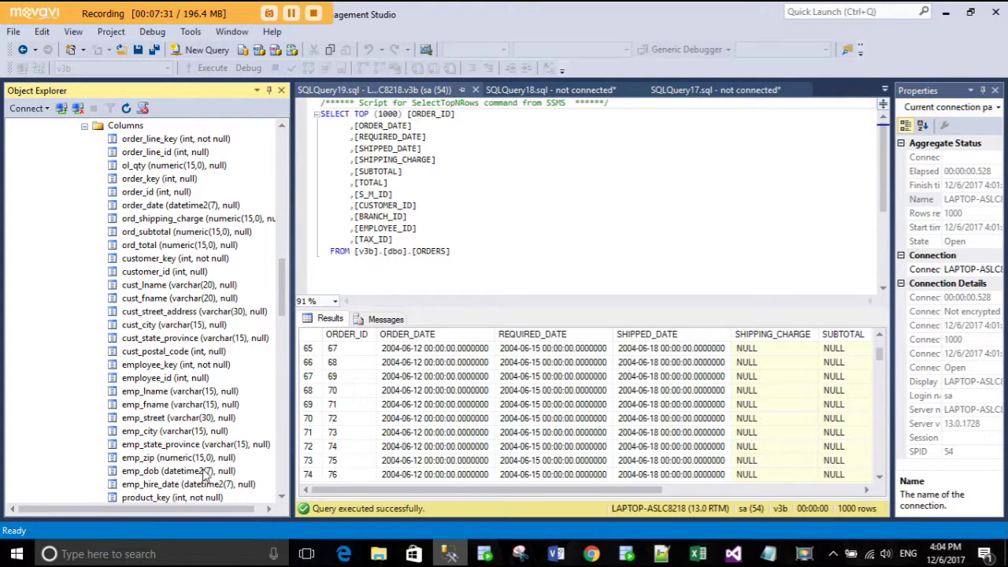
scroll(206, 481, up, 3)
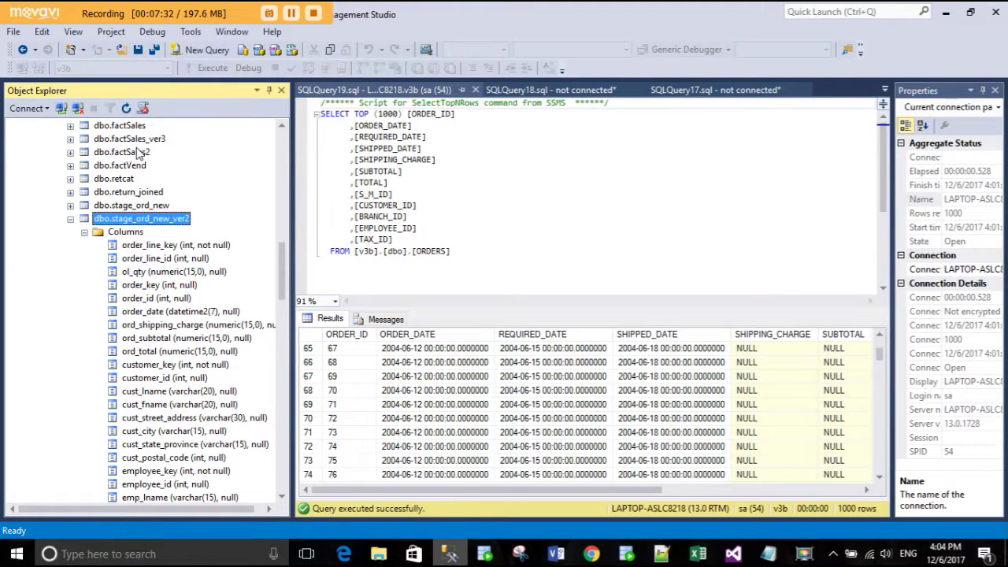
click(140, 141)
click(84, 139)
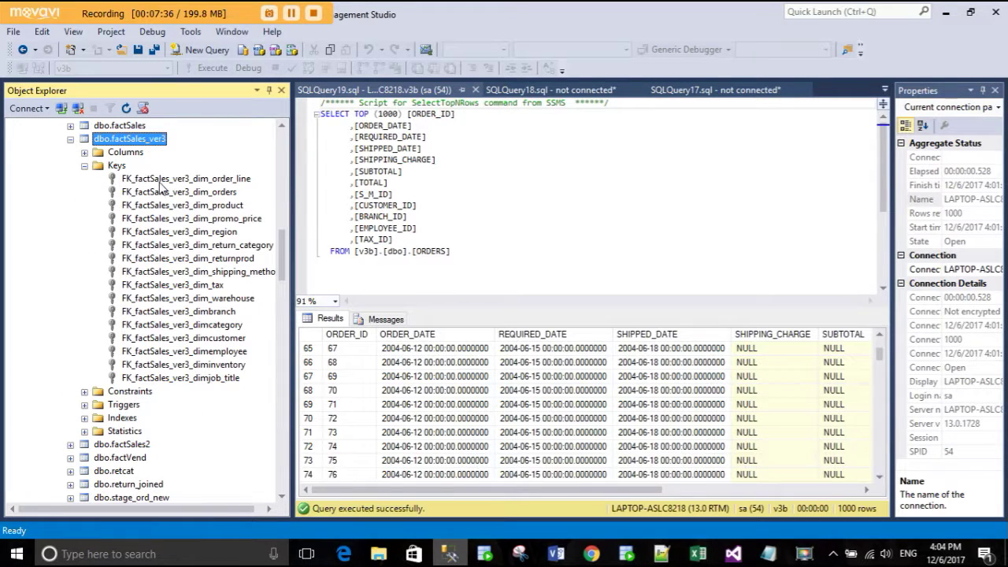
click(84, 152)
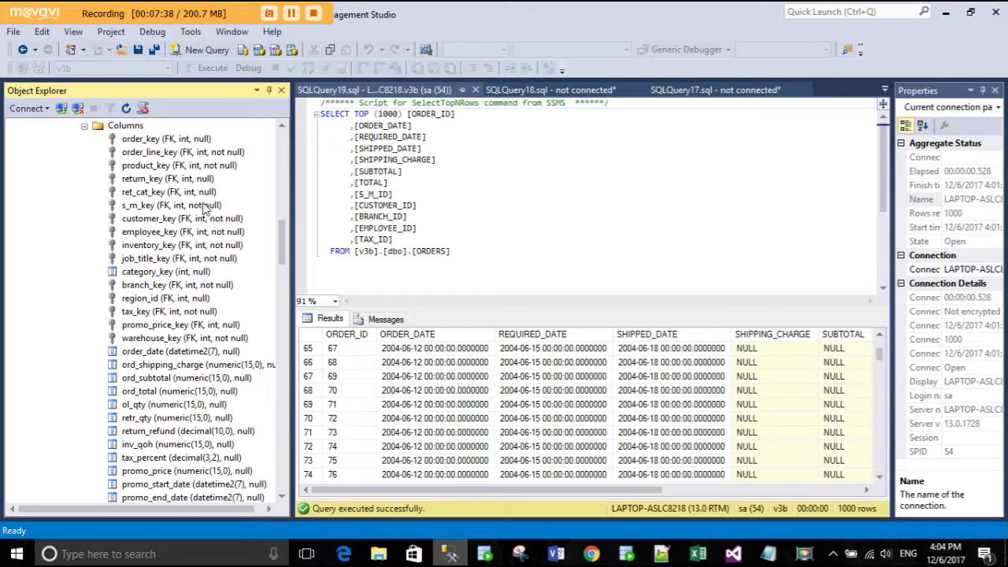
click(152, 141)
click(151, 152)
click(155, 168)
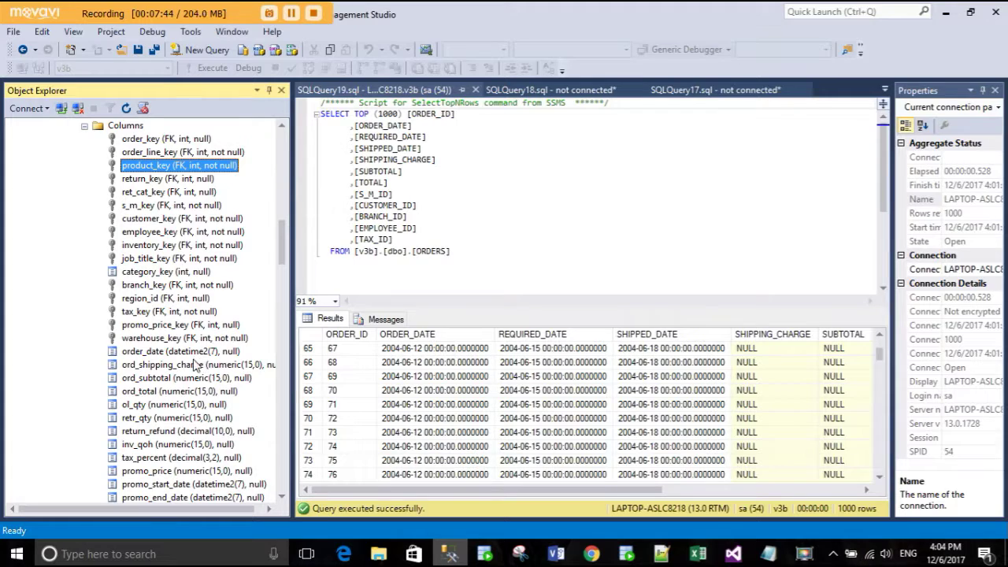
- Check factSales_ver3's ord_shipping_charge column, then collapse its column and key lists
scroll(195, 364, down, 1)
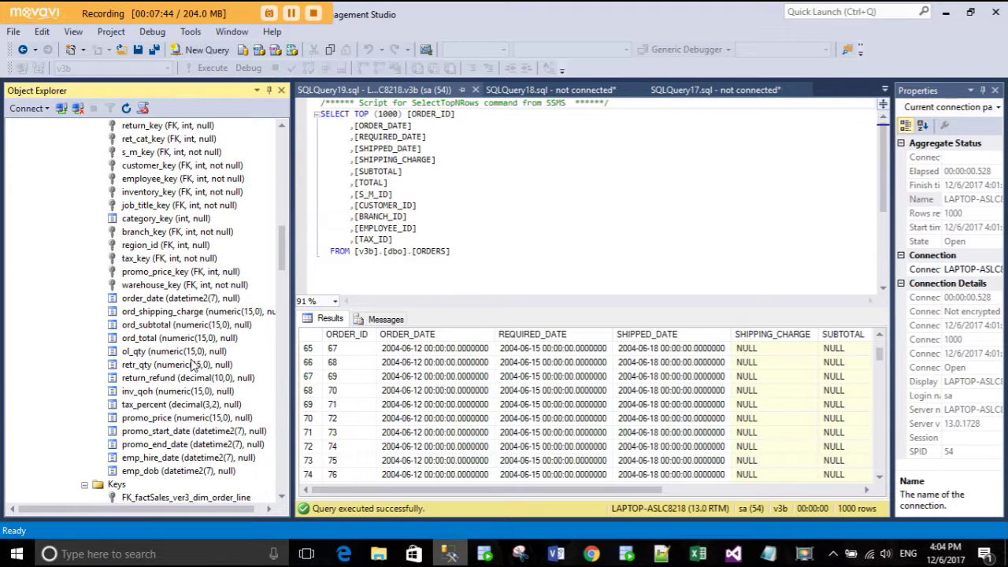
click(148, 312)
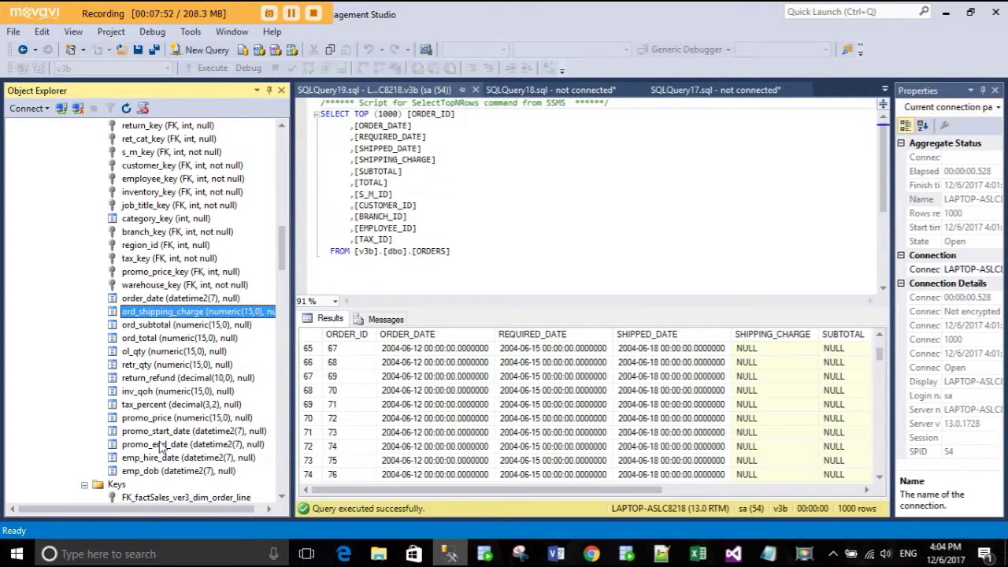
scroll(161, 446, up, 1)
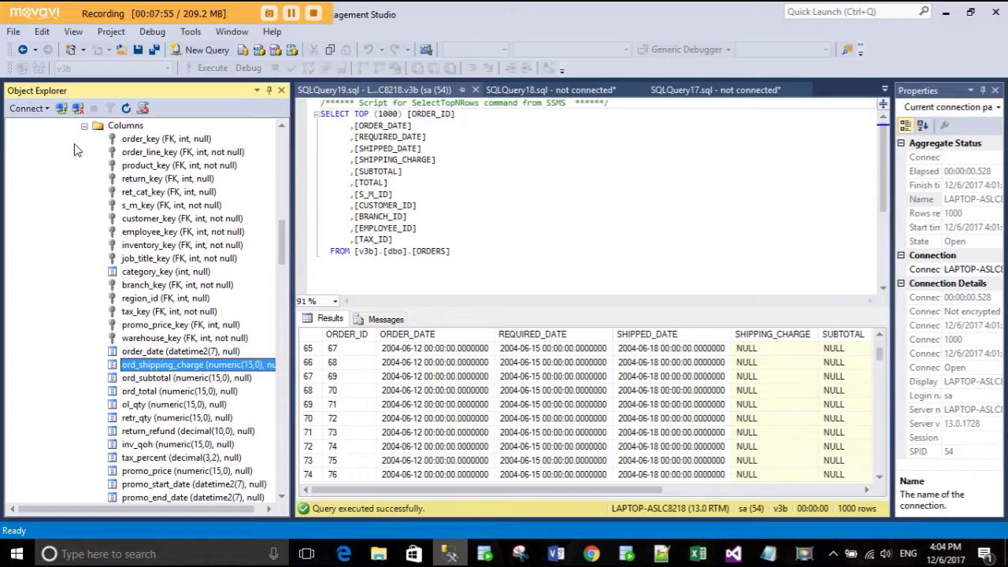
click(85, 126)
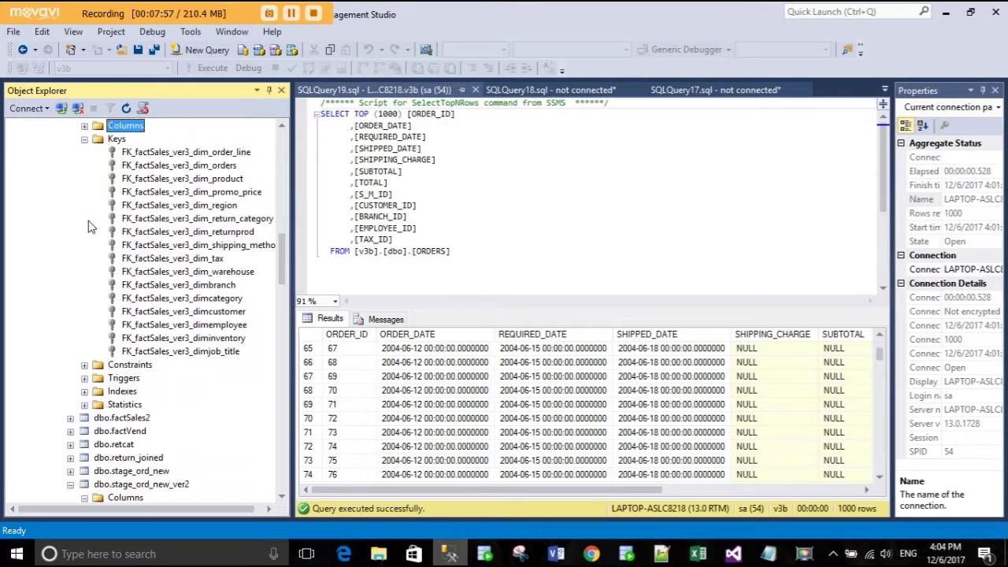
click(84, 139)
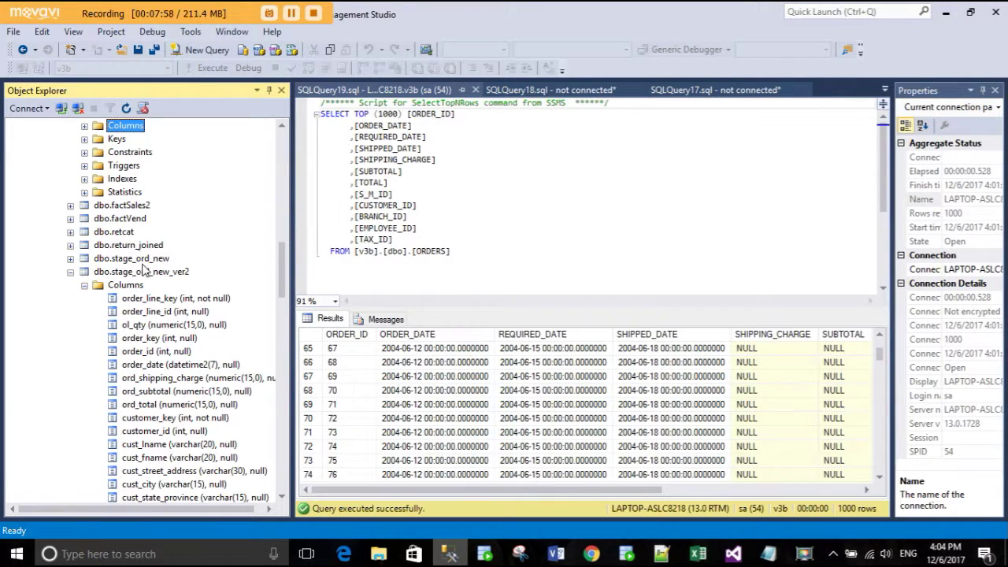
scroll(103, 280, down, 5)
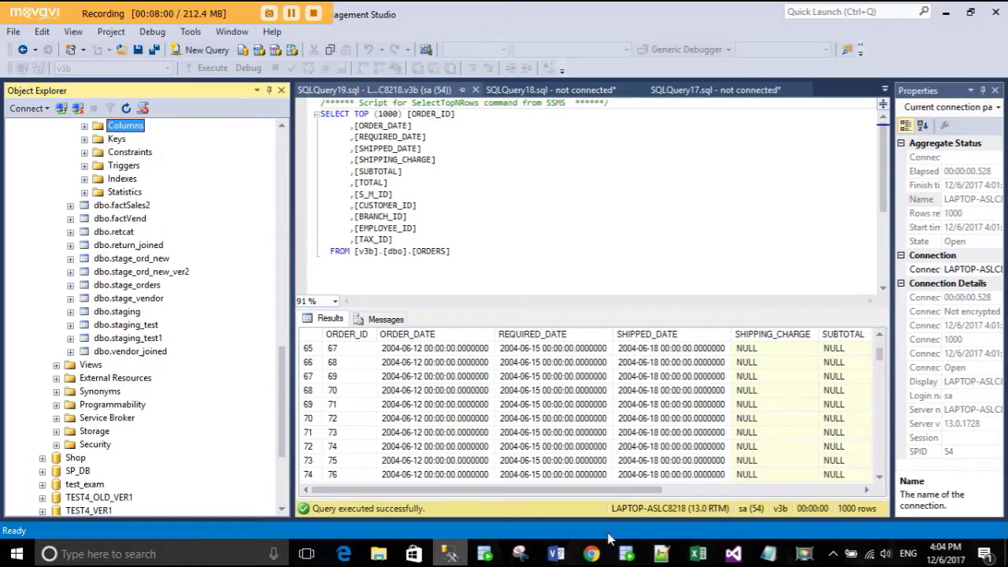
- Bring Notepad++ forward and show the top of the dimension.sql script
mouse_move(769, 554)
mouse_move(784, 529)
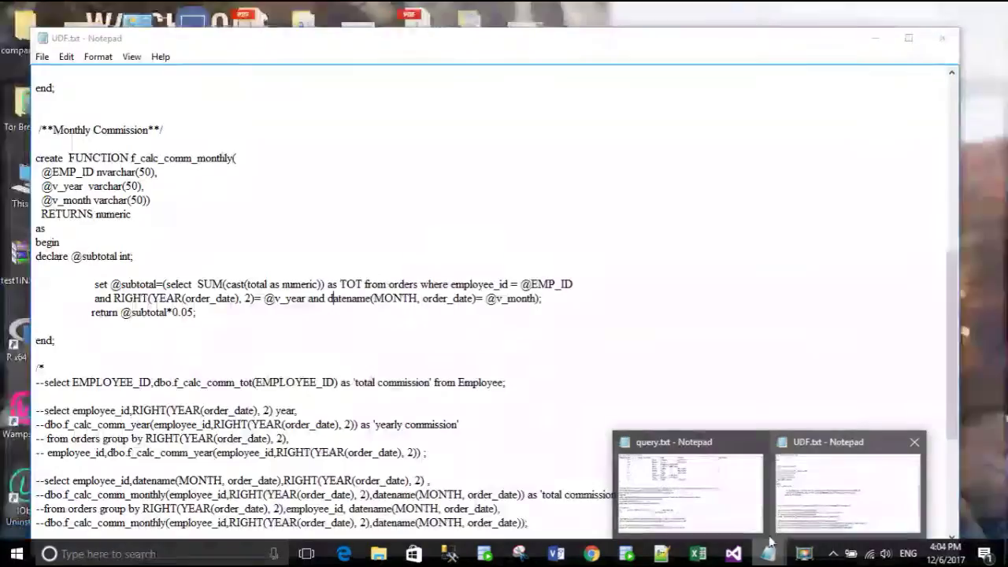
click(661, 554)
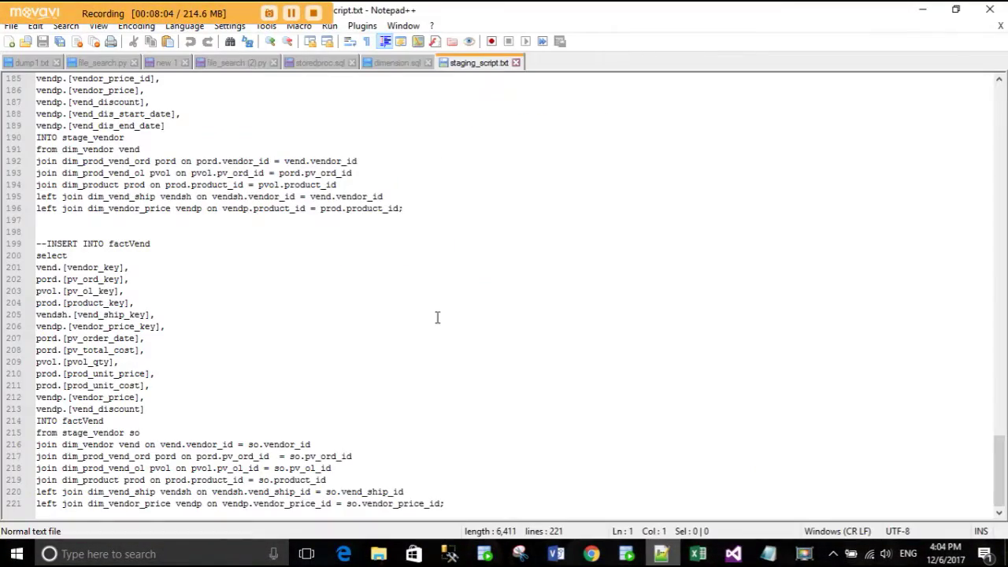
click(384, 67)
scroll(334, 297, up, 20)
scroll(334, 298, up, 20)
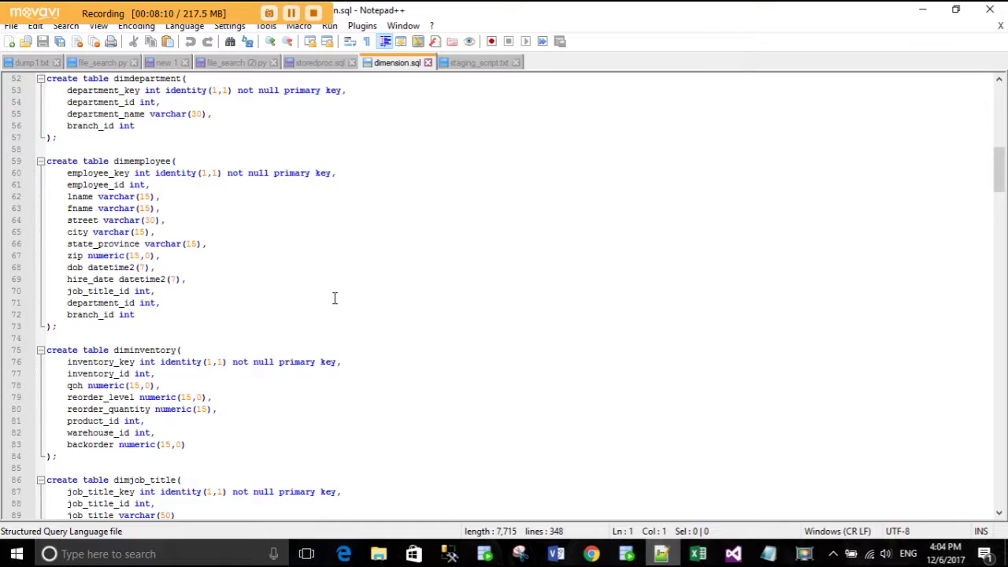
scroll(147, 175, up, 17)
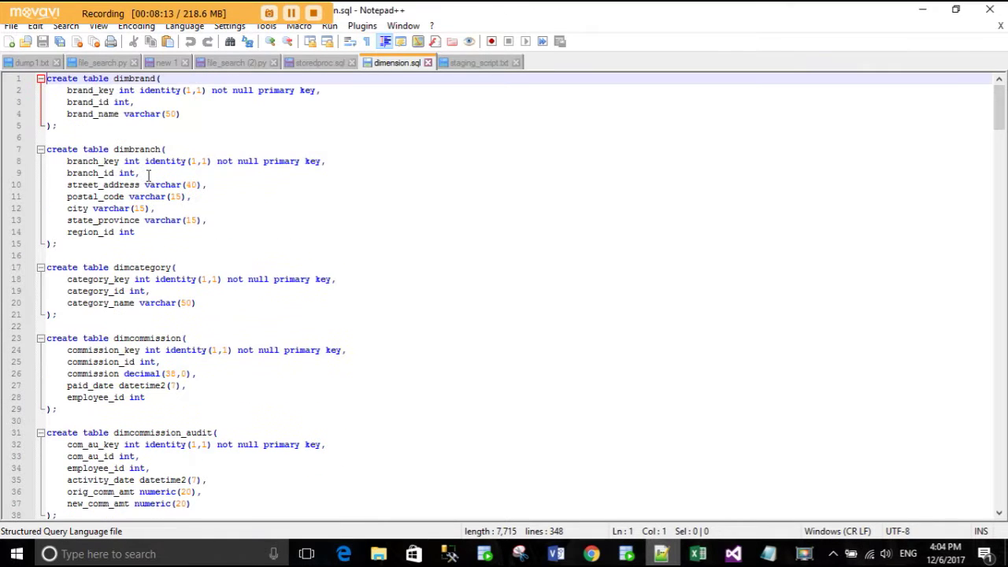
- Point out the key columns of dimbrand, dimbranch, customer, dimemployee and diminventory
click(144, 91)
click(150, 161)
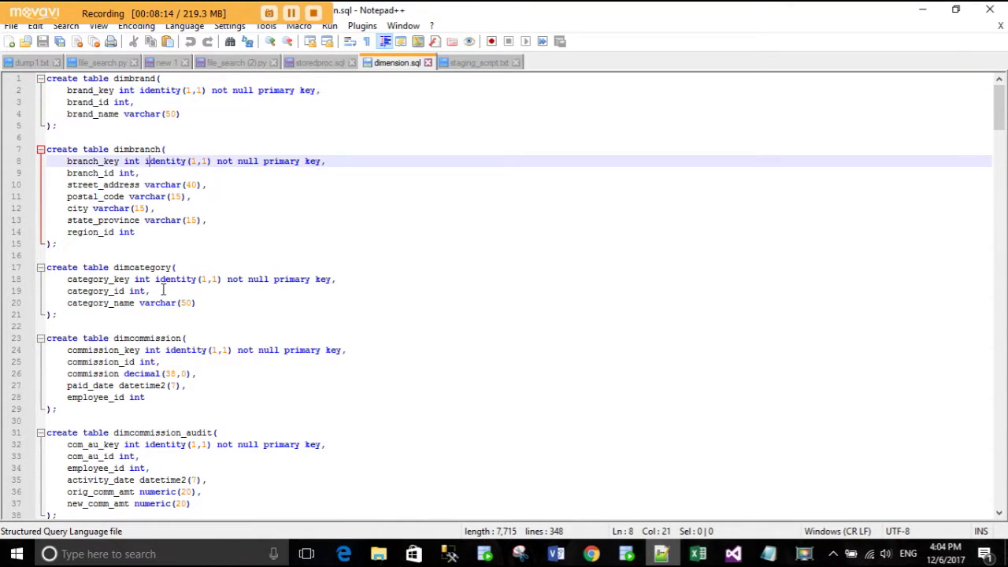
scroll(158, 334, down, 1)
scroll(162, 334, down, 4)
click(157, 363)
scroll(160, 363, down, 2)
scroll(157, 370, down, 4)
click(156, 362)
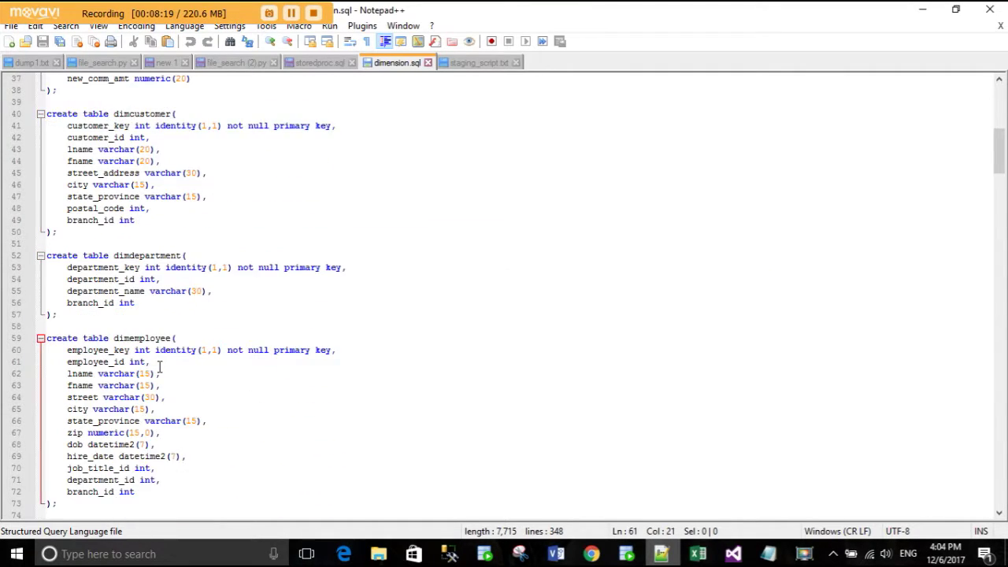
scroll(159, 366, down, 7)
click(159, 367)
- Point out columns in dimjob_title, dim_order_line, dim_prod_vend_ol, dim_prod_vend_ord and dim_product
scroll(169, 339, down, 4)
click(181, 301)
scroll(193, 347, down, 4)
click(175, 338)
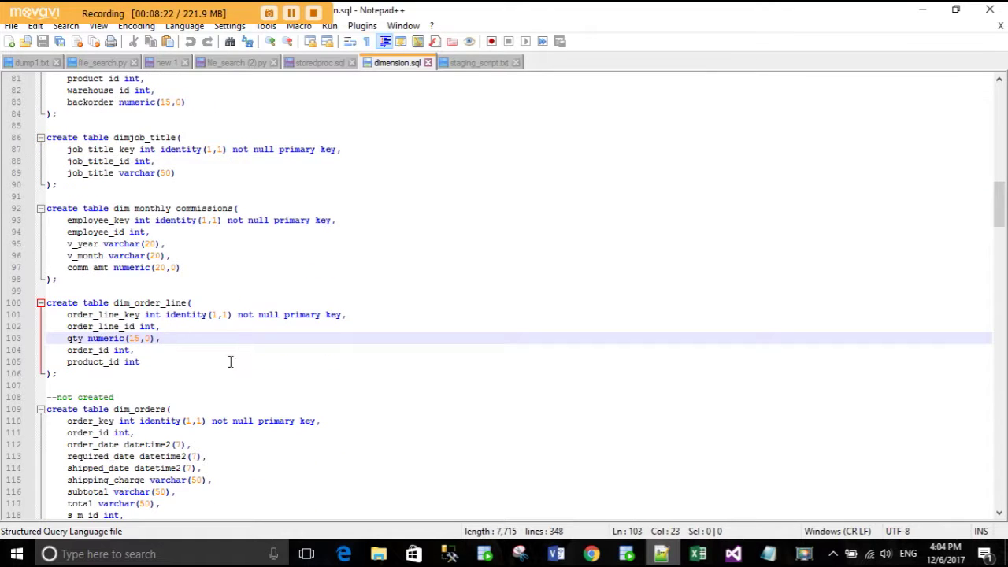
scroll(237, 370, down, 7)
scroll(236, 386, down, 3)
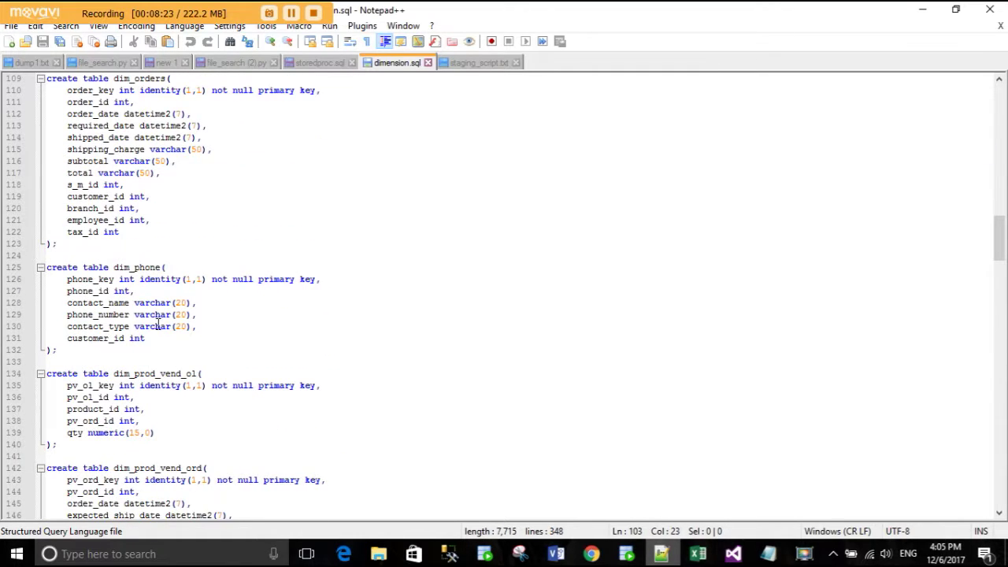
scroll(162, 386, down, 1)
click(170, 371)
click(182, 459)
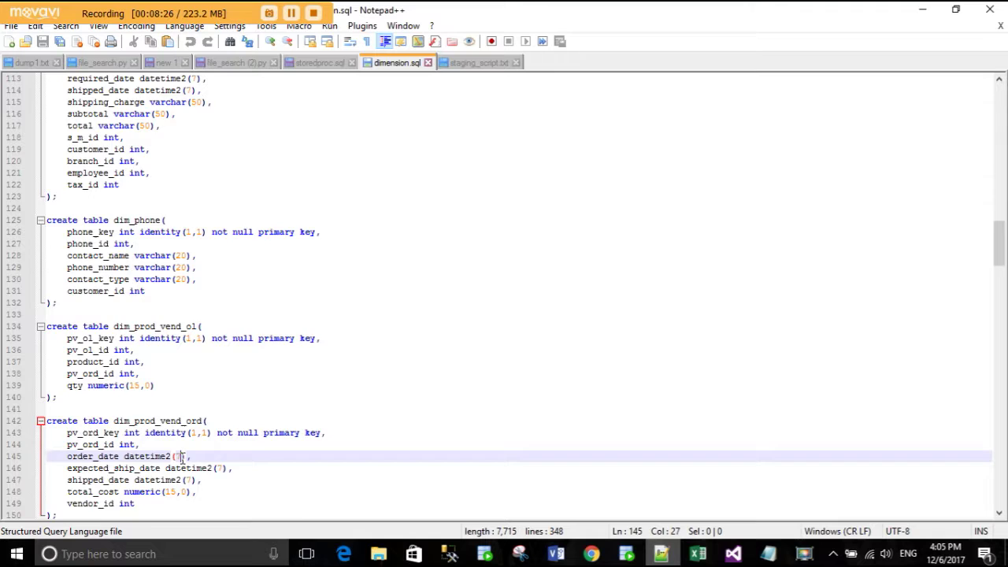
scroll(188, 452, down, 4)
click(140, 435)
- Review the dim_product_discount and dim_promo_price definitions, then switch to staging_script.txt
scroll(142, 437, down, 5)
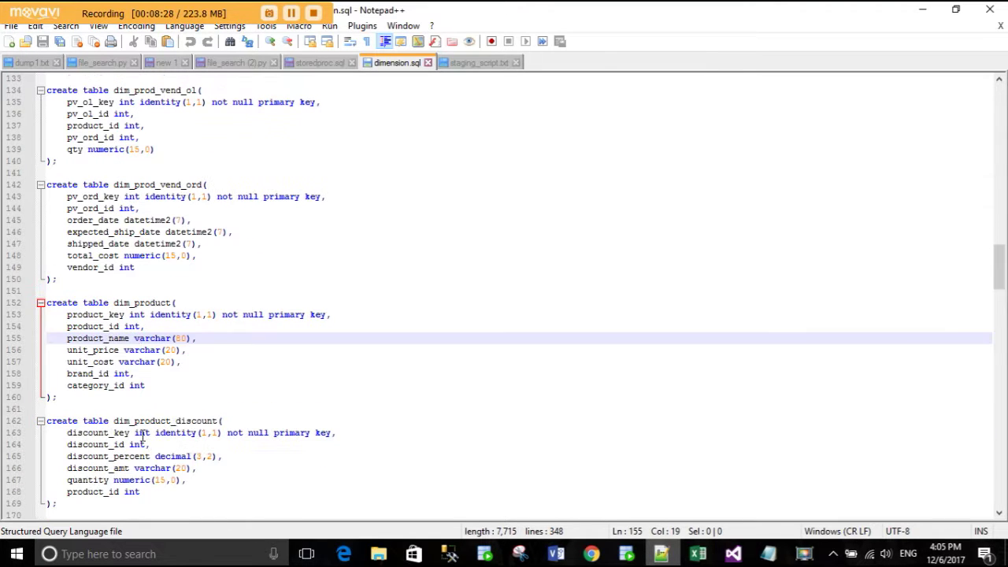
click(197, 411)
scroll(186, 460, down, 1)
scroll(186, 461, down, 1)
click(195, 412)
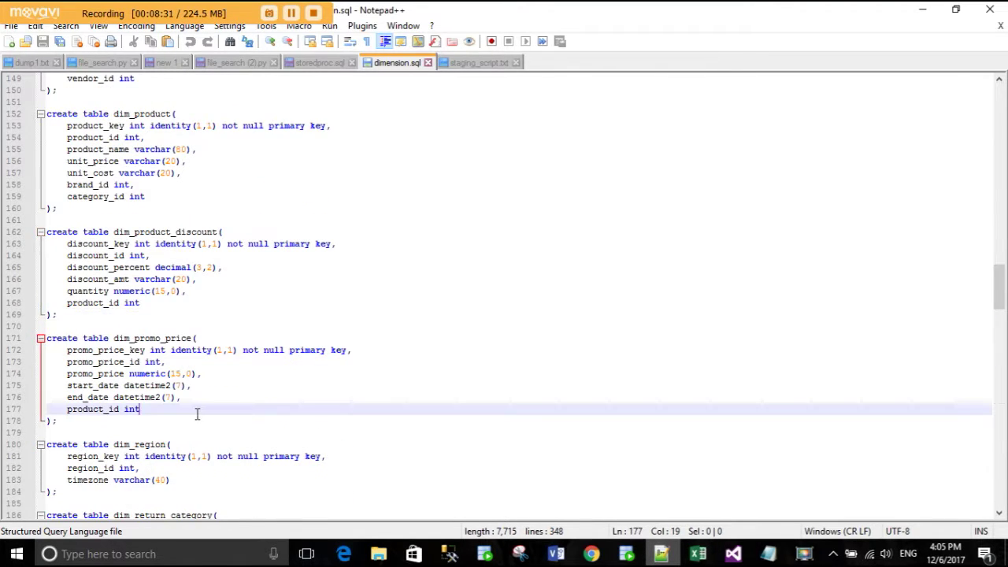
scroll(197, 422, down, 4)
scroll(182, 438, down, 4)
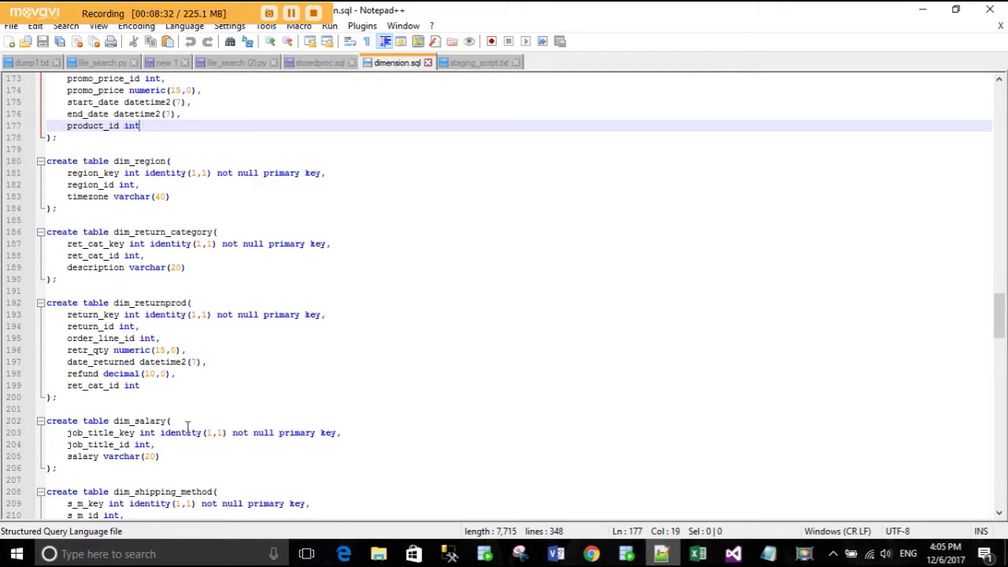
scroll(219, 468, down, 3)
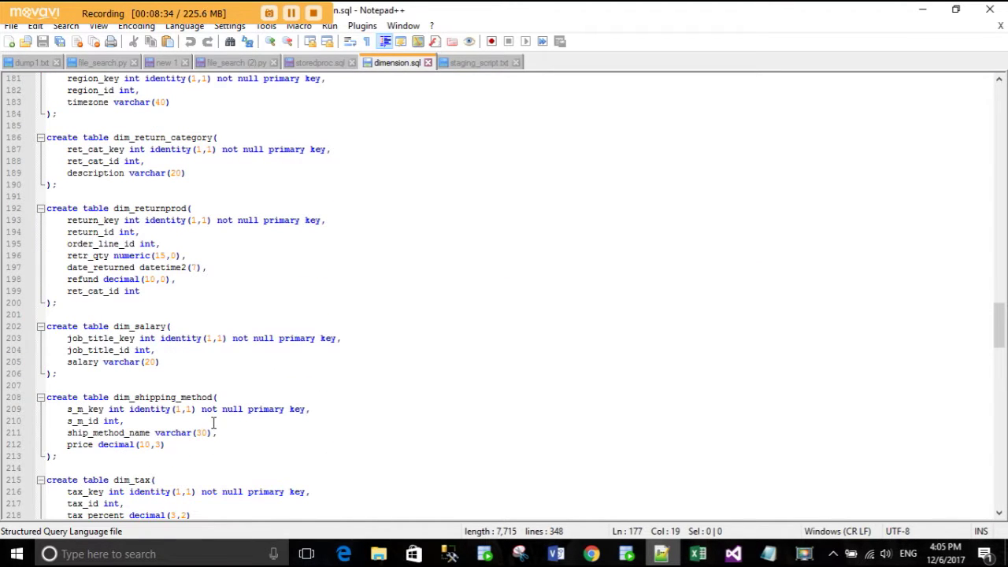
scroll(183, 466, down, 3)
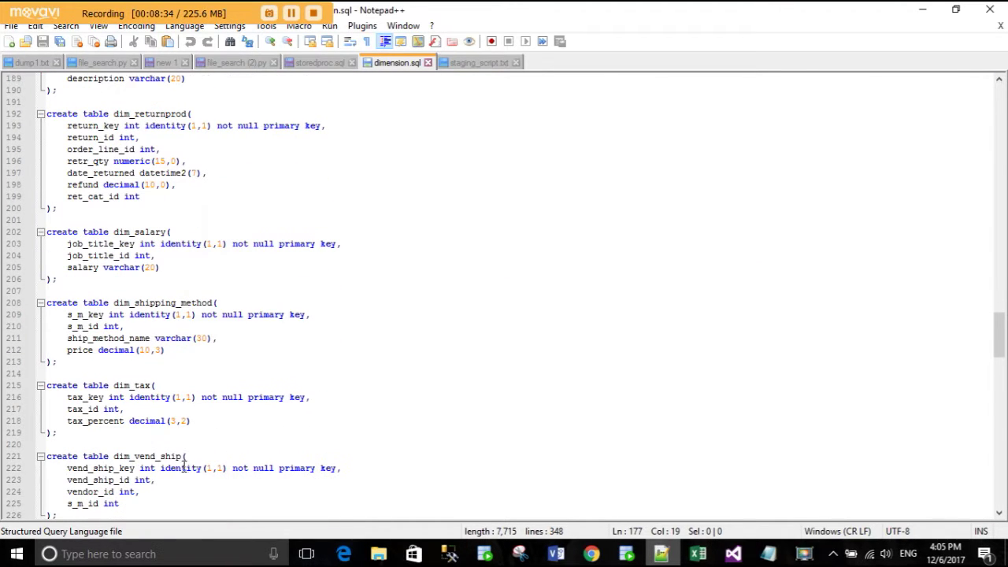
click(478, 63)
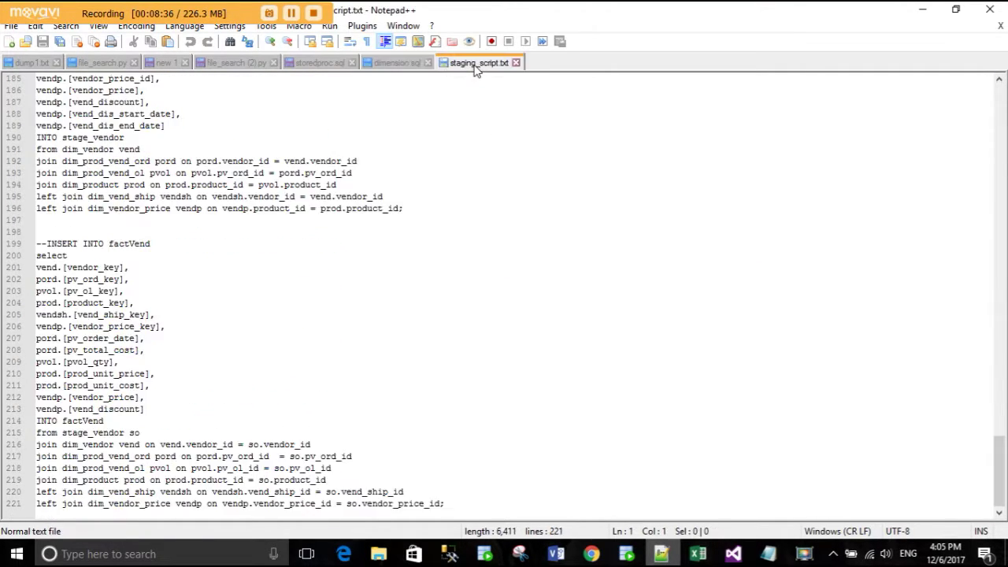
- In dimension.sql, point out the insert into dimbrand statement and the MONTHLY_COMMISSIONS v3b source
click(396, 62)
scroll(303, 434, down, 18)
scroll(306, 438, down, 20)
scroll(309, 440, up, 12)
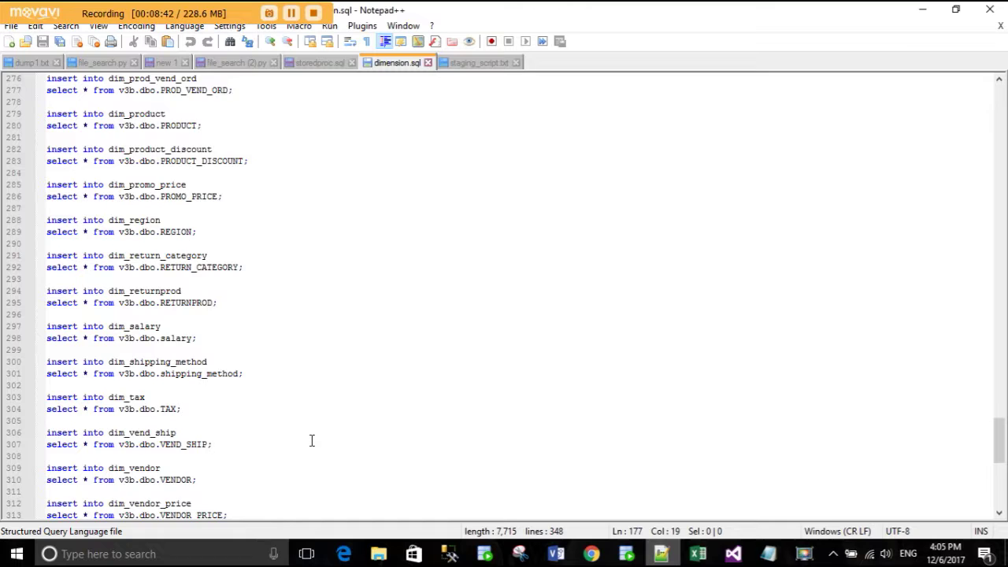
scroll(311, 440, up, 3)
scroll(311, 440, up, 7)
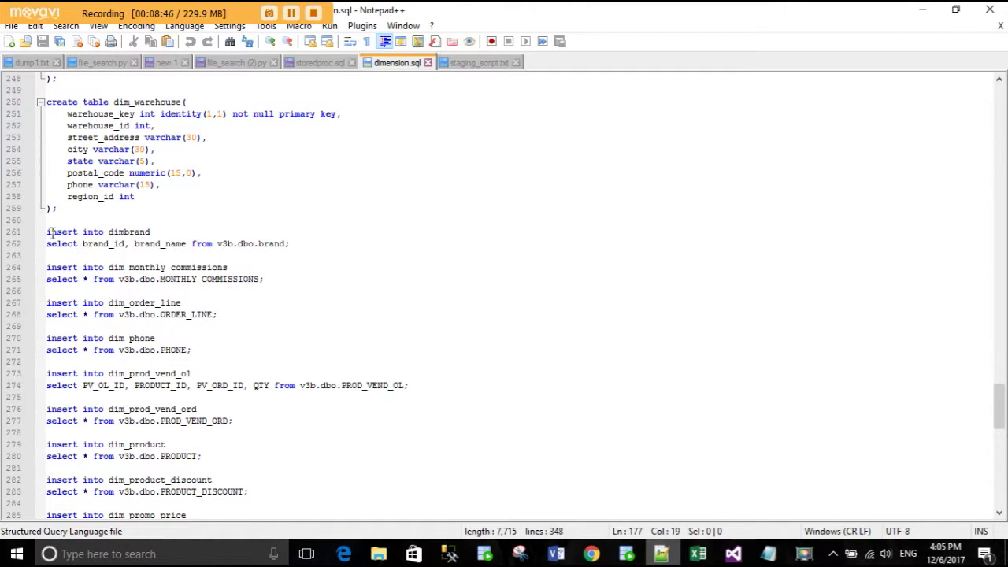
click(135, 231)
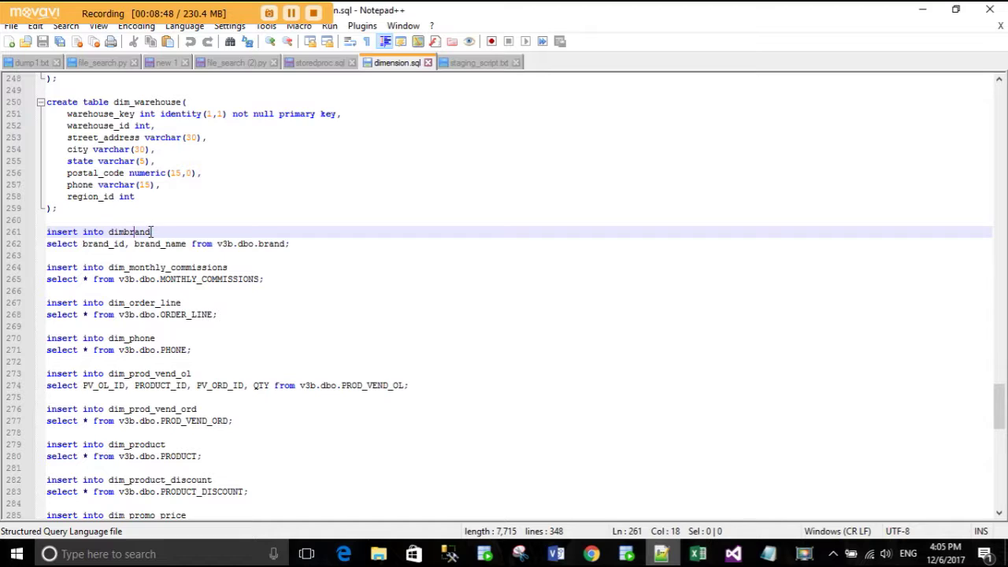
key(Down)
key(ctrl+Right)
key(ctrl+Right)
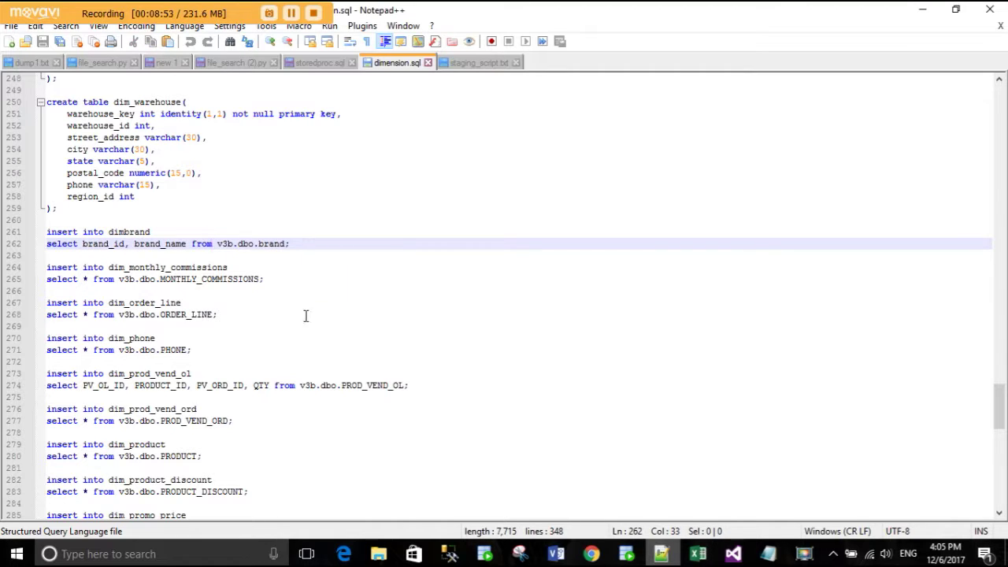
click(127, 278)
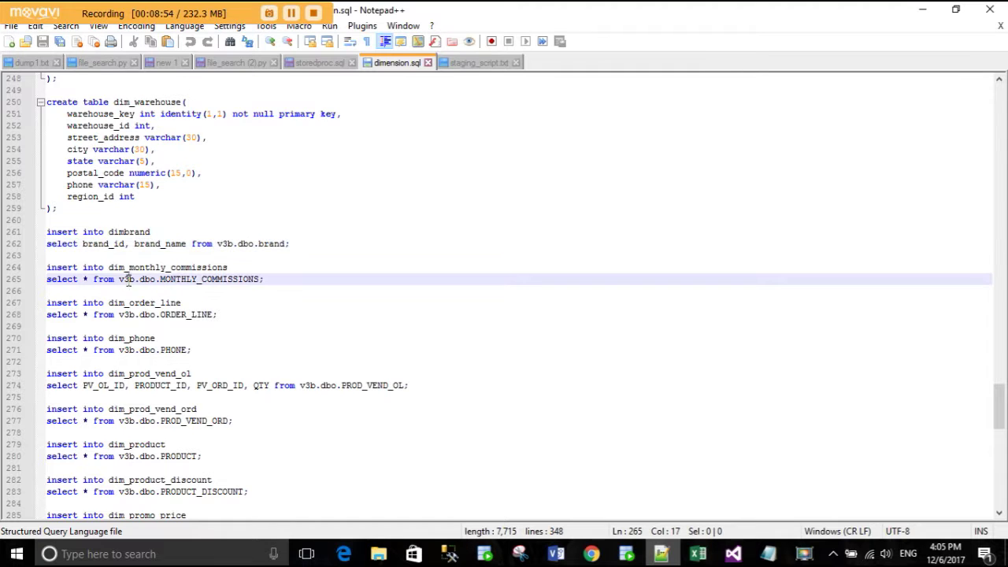
- Highlight the v3b.dbo.ORDER_LINE source, the dim_order_line target and every v3b reference
scroll(138, 268, down, 1)
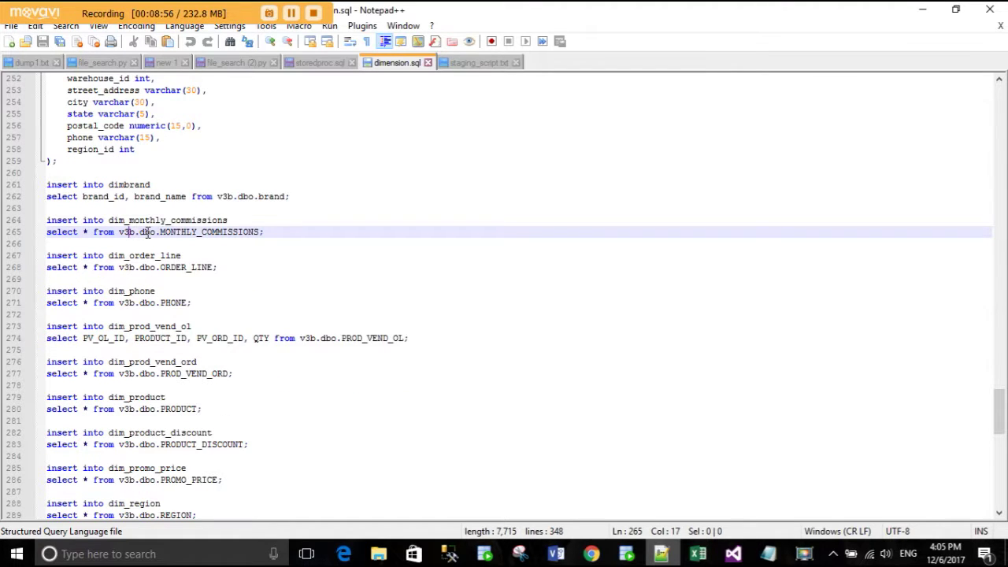
drag(145, 232, 260, 233)
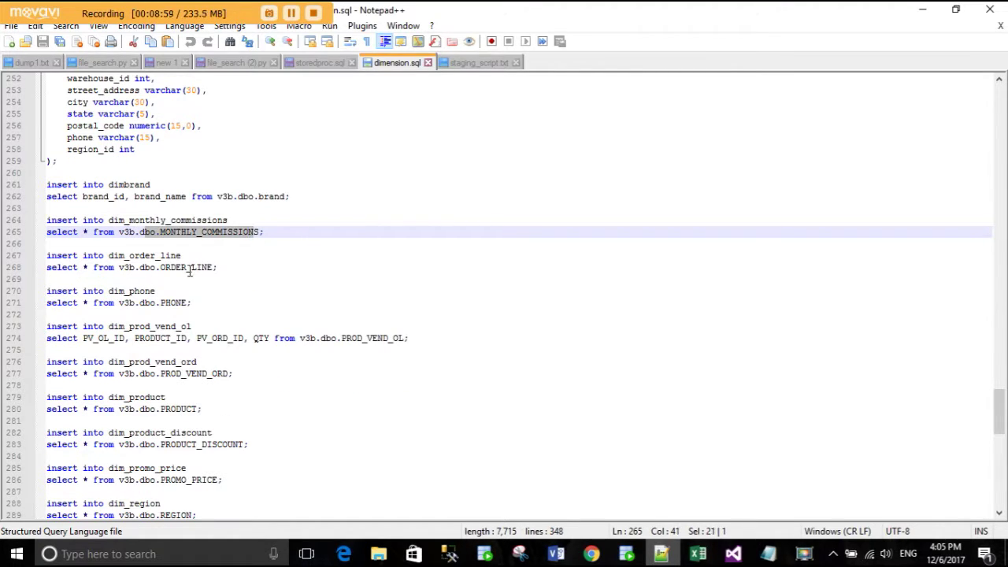
drag(62, 272, 212, 268)
click(160, 260)
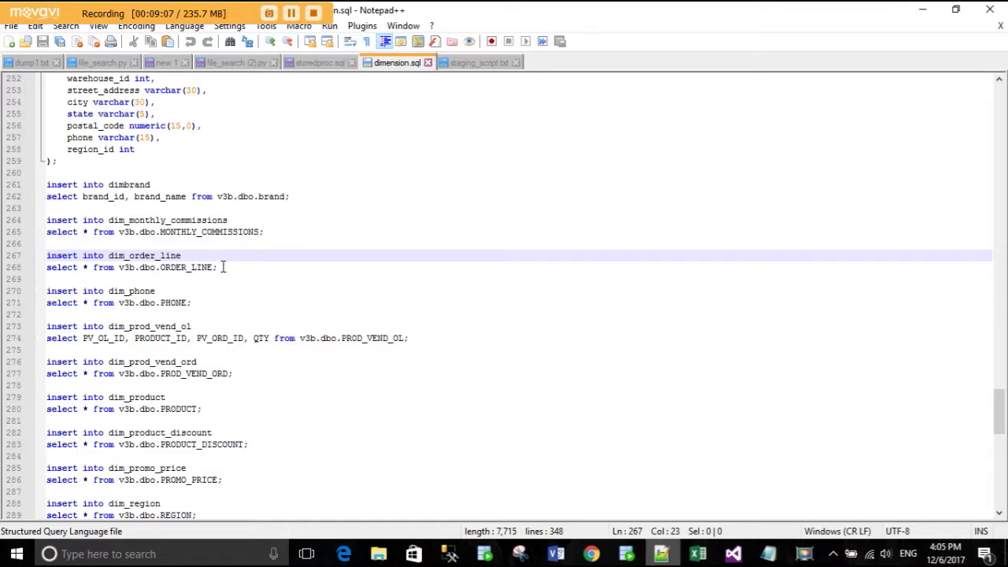
drag(213, 267, 128, 270)
drag(187, 255, 109, 256)
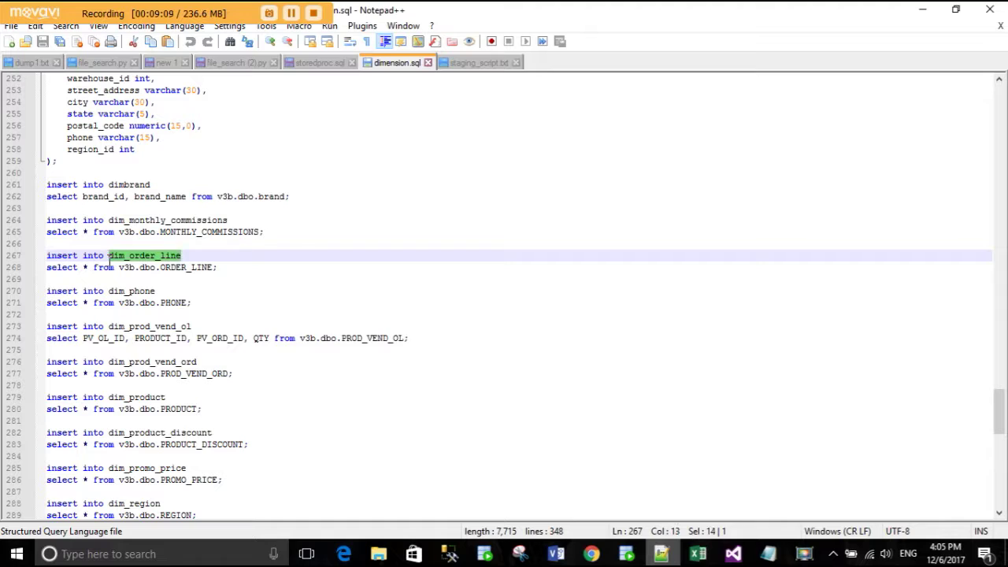
click(155, 257)
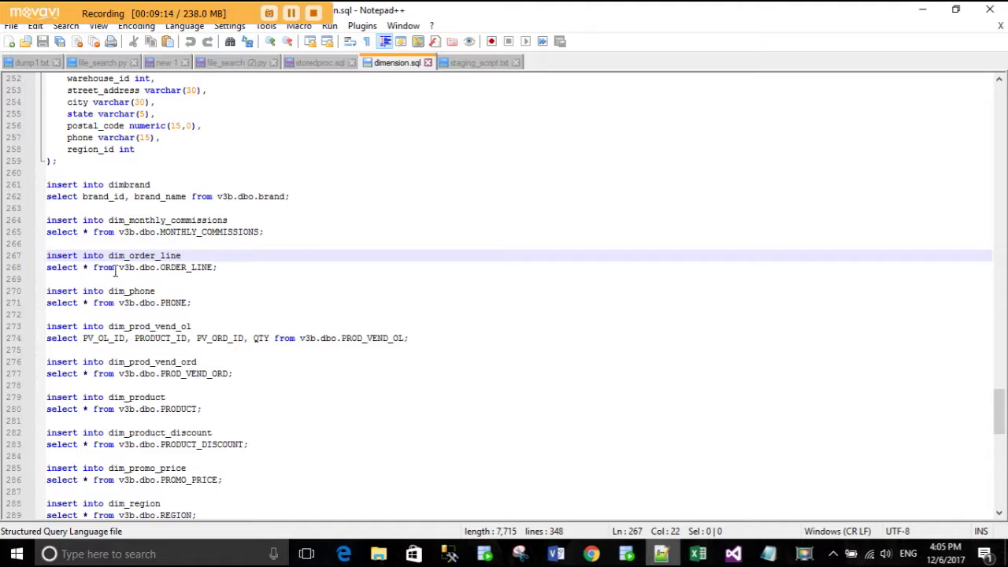
double_click(122, 268)
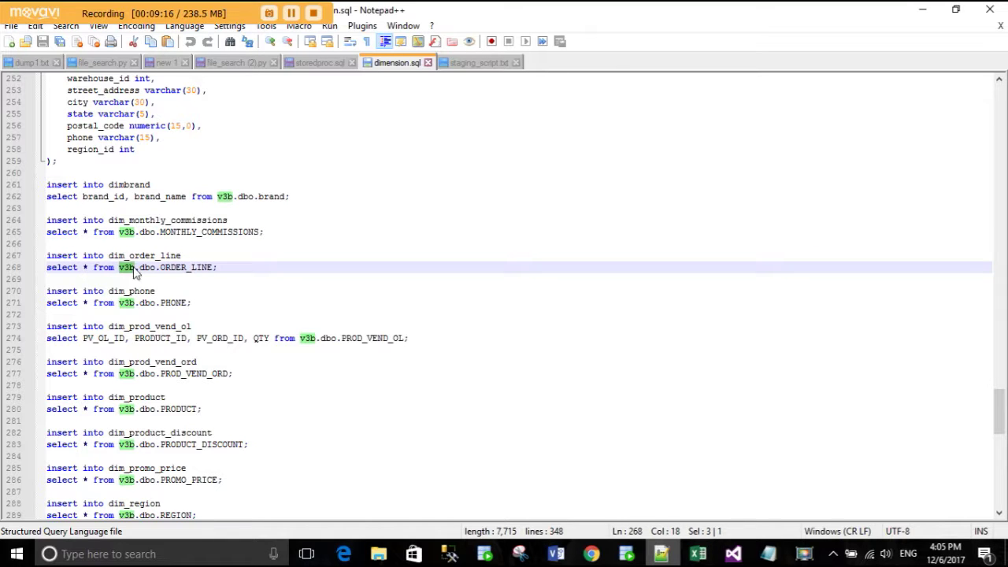
click(171, 268)
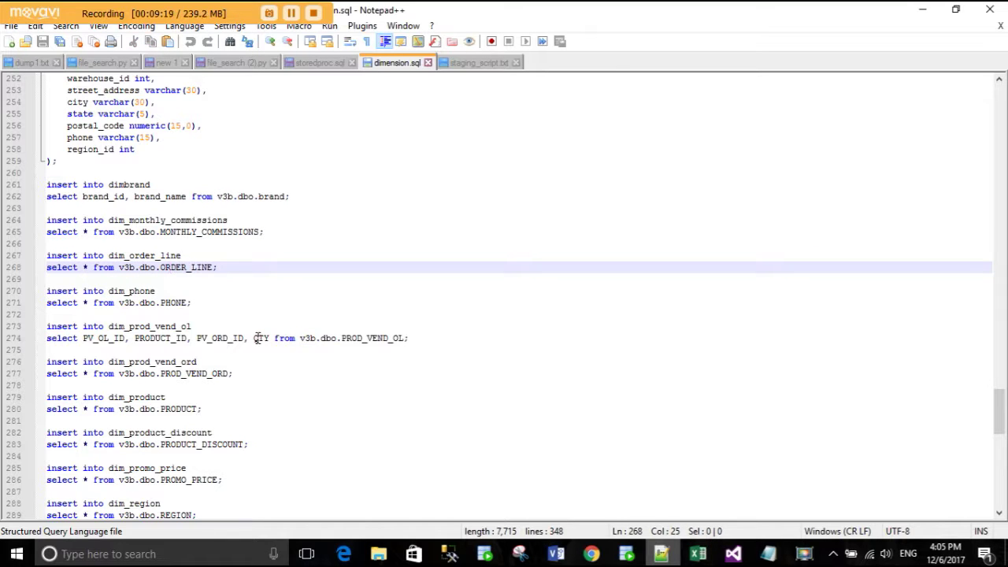
scroll(257, 331, down, 9)
scroll(258, 337, down, 4)
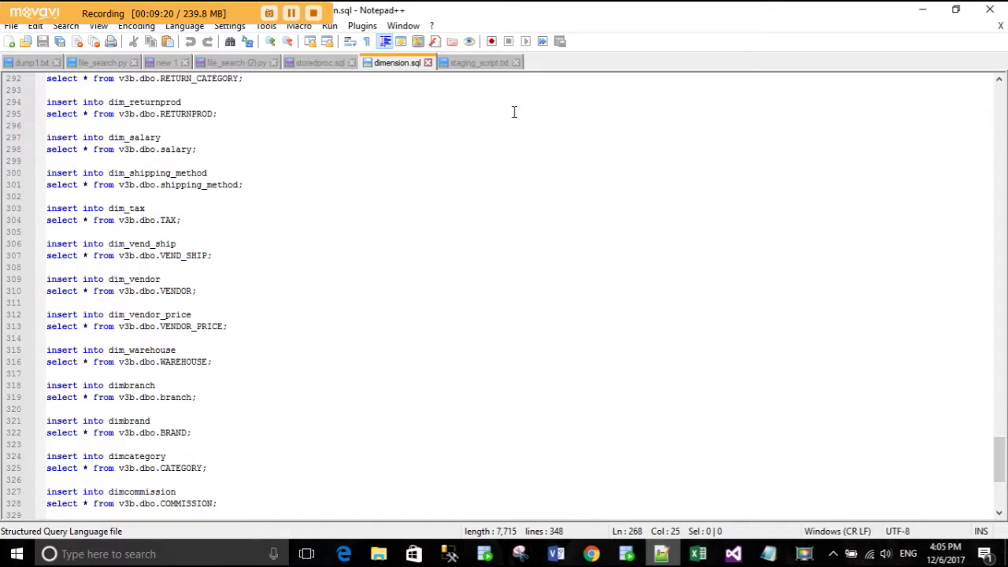
- In SSMS, expand sales_dw's dbo.dim_order_line Columns, select order_line_id, then return to dimension.sql
key(alt+Tab)
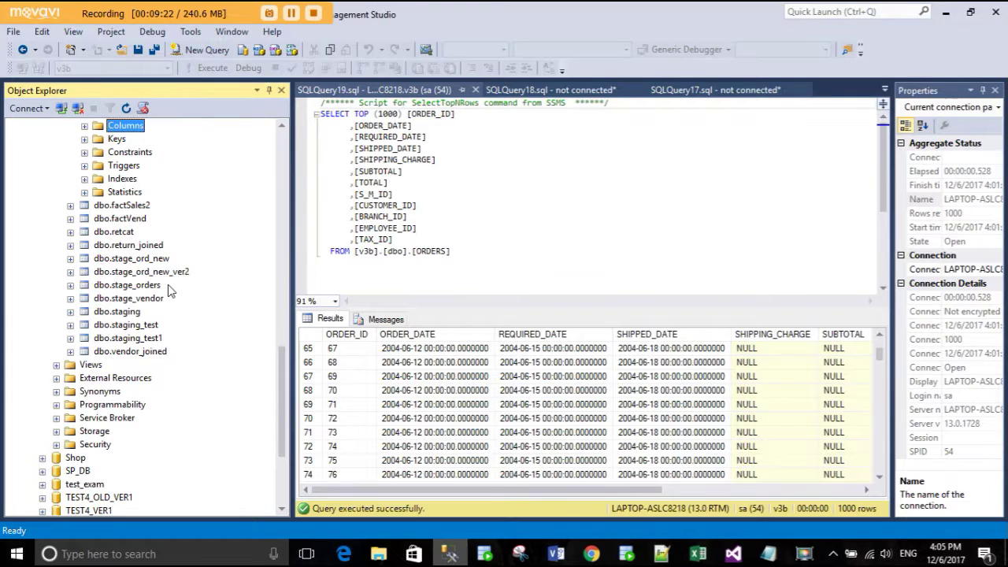
scroll(169, 291, up, 7)
scroll(169, 292, up, 8)
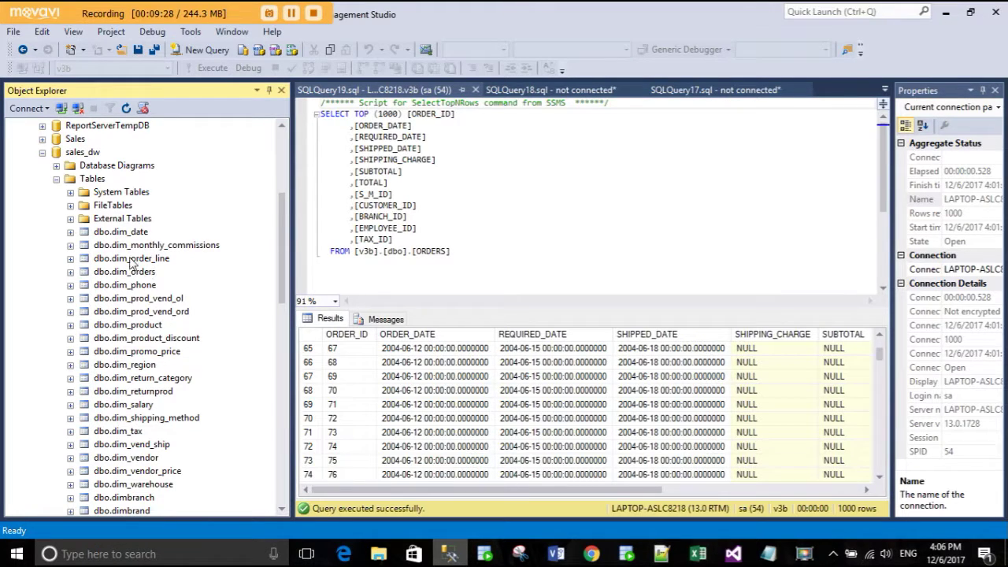
click(85, 154)
click(447, 557)
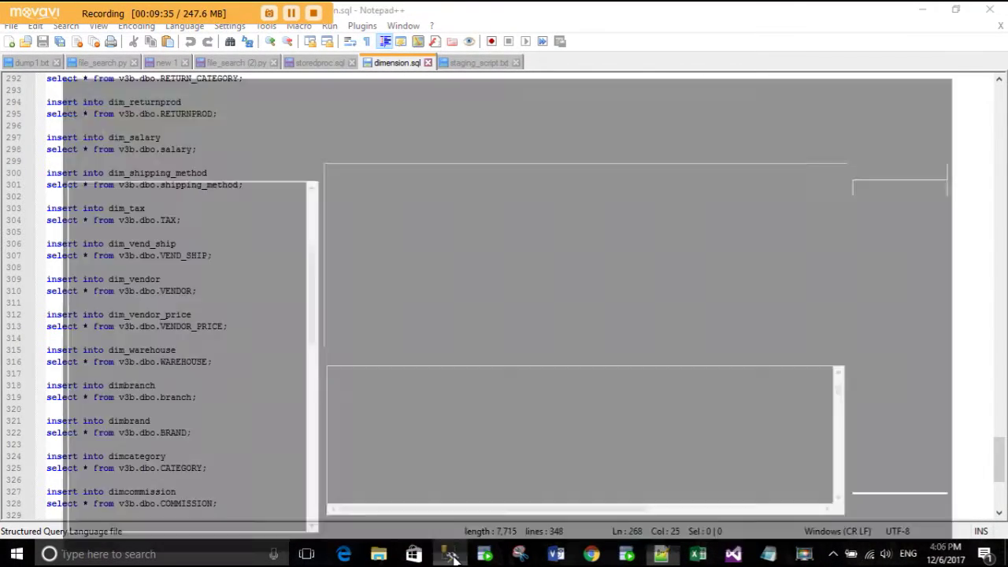
click(430, 496)
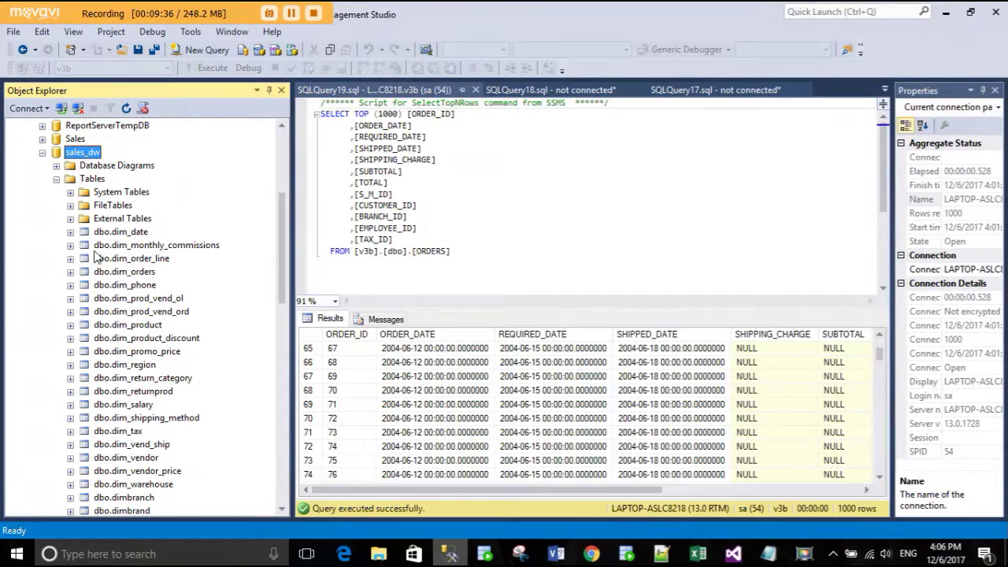
click(71, 259)
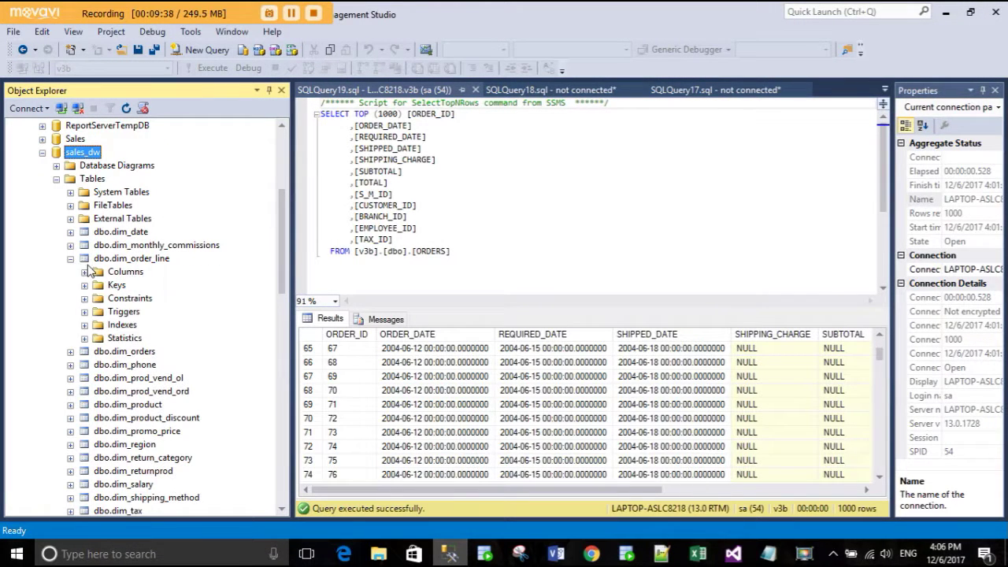
click(84, 272)
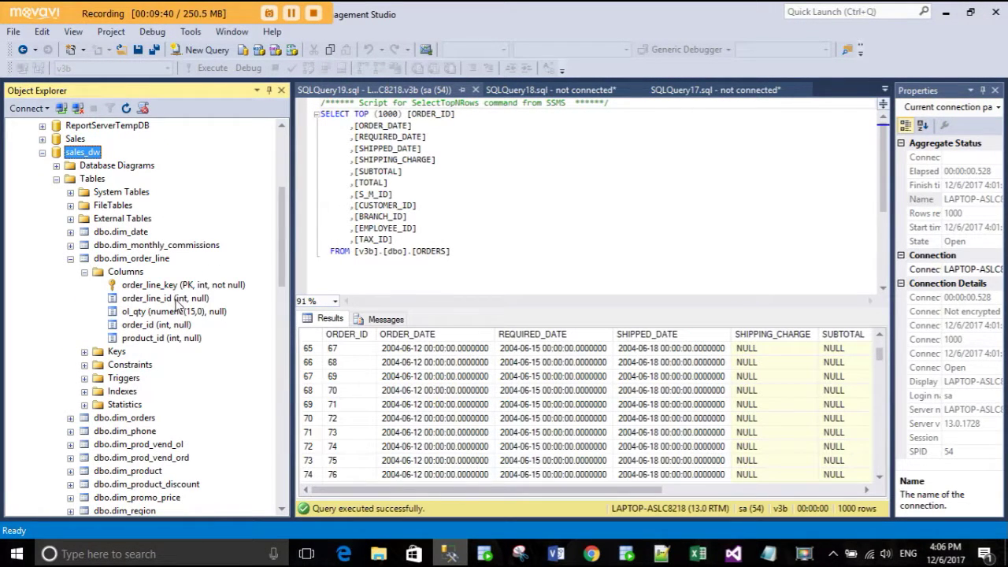
click(177, 300)
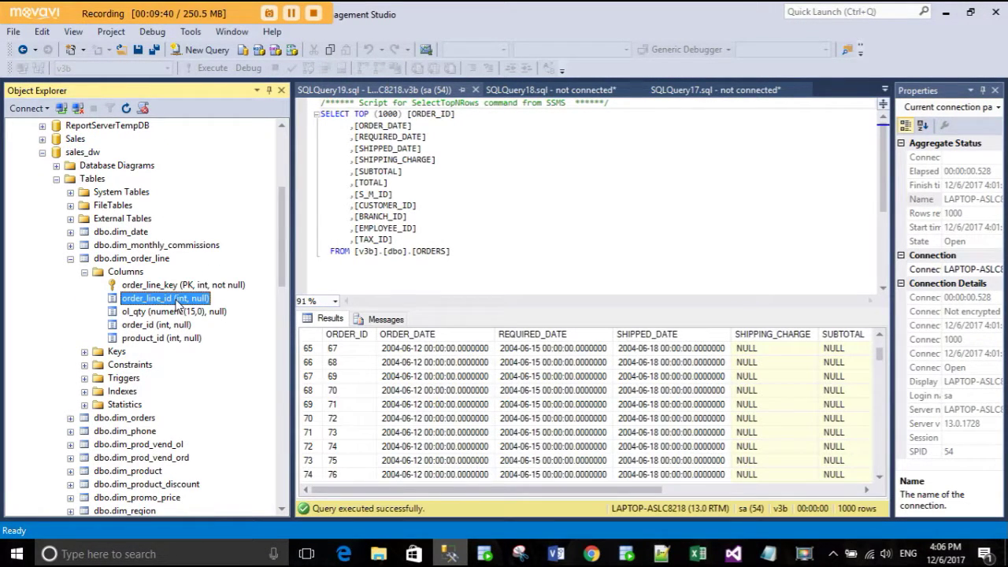
click(450, 556)
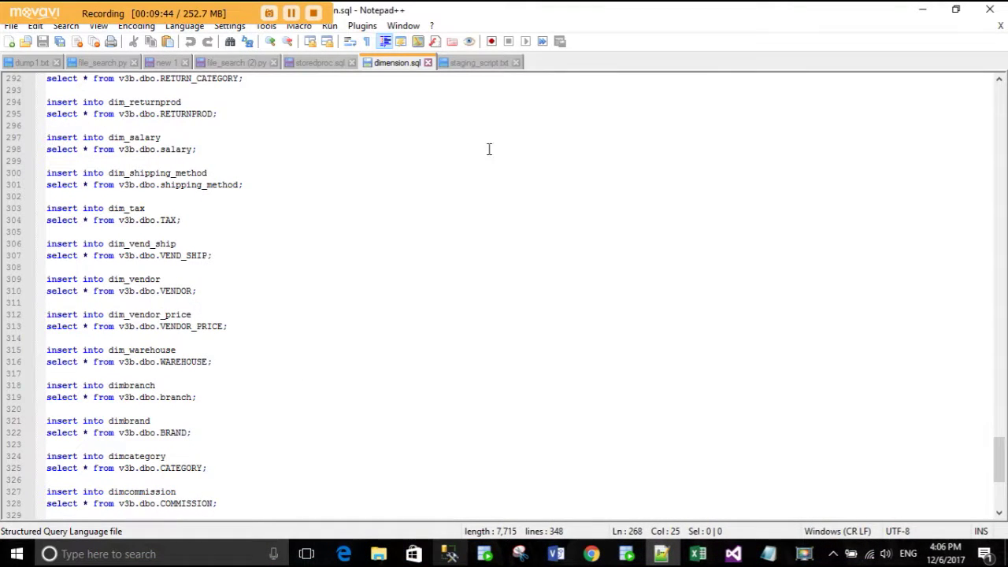
- In staging_script.txt, highlight the staging query's join clauses and its column list
click(475, 65)
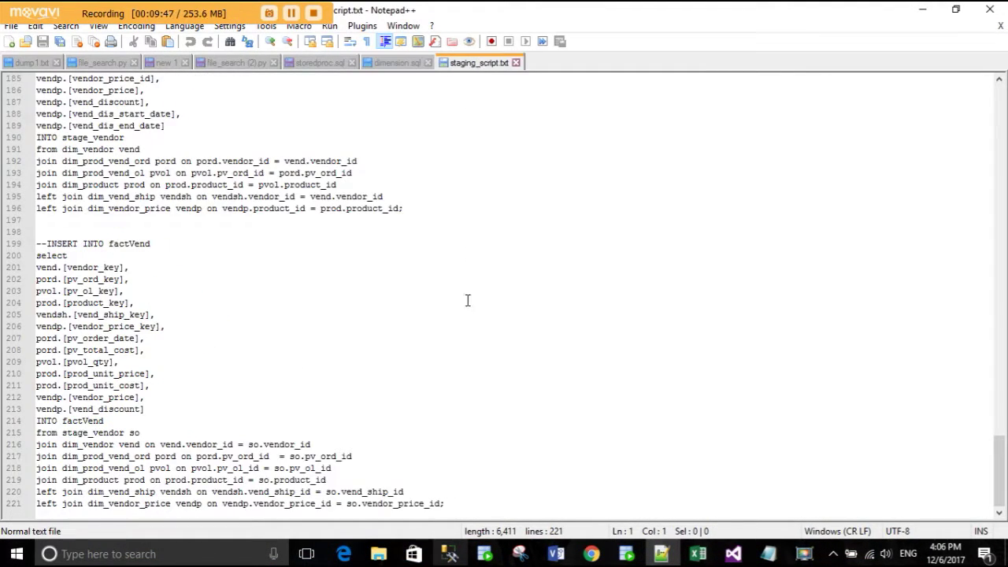
scroll(342, 315, up, 20)
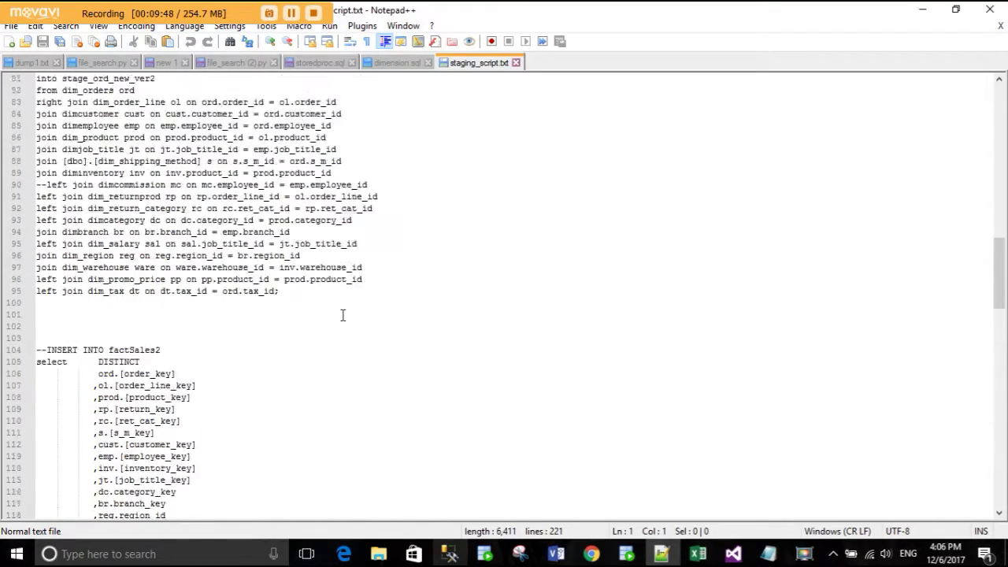
scroll(343, 315, up, 8)
scroll(343, 315, up, 12)
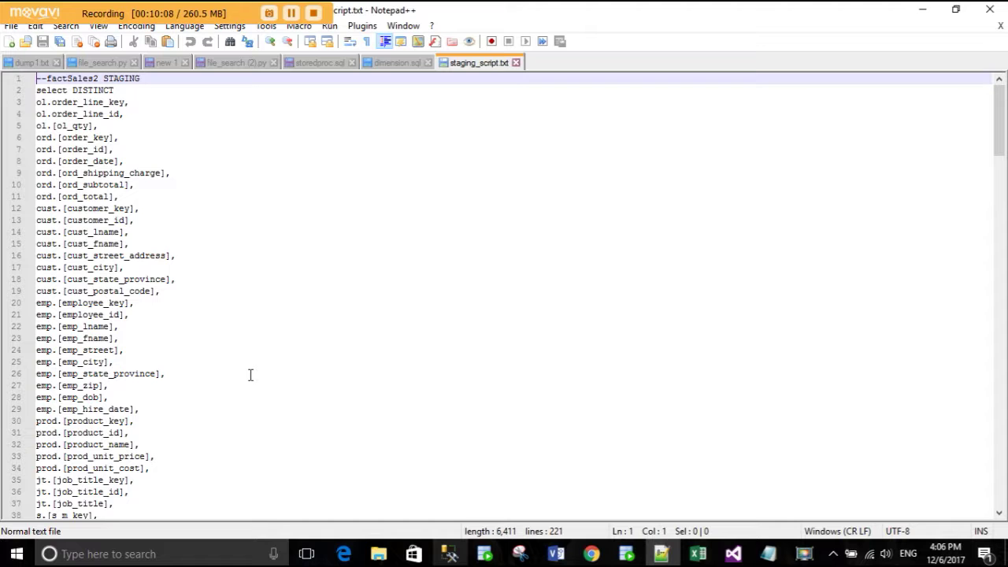
scroll(264, 370, down, 1)
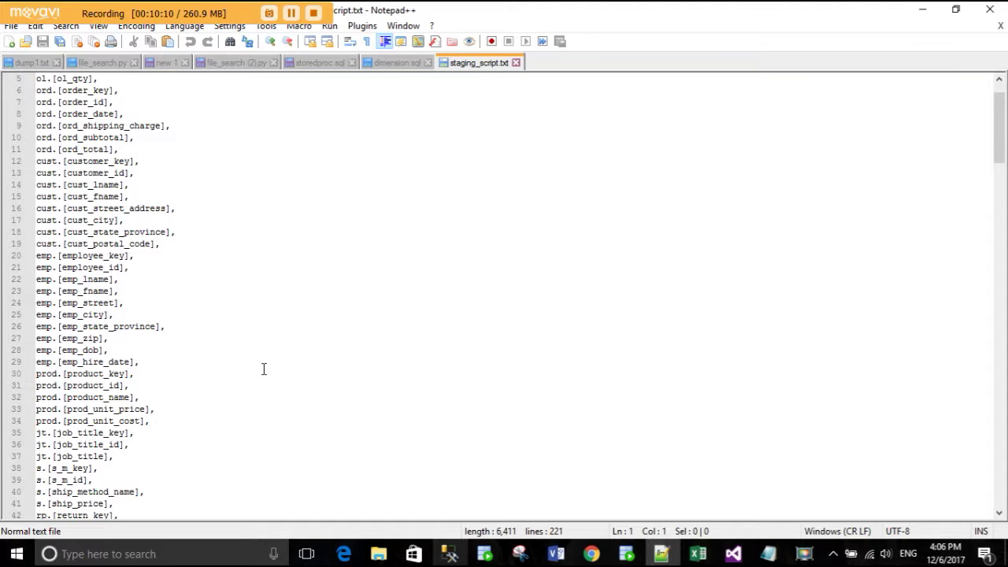
scroll(264, 369, down, 19)
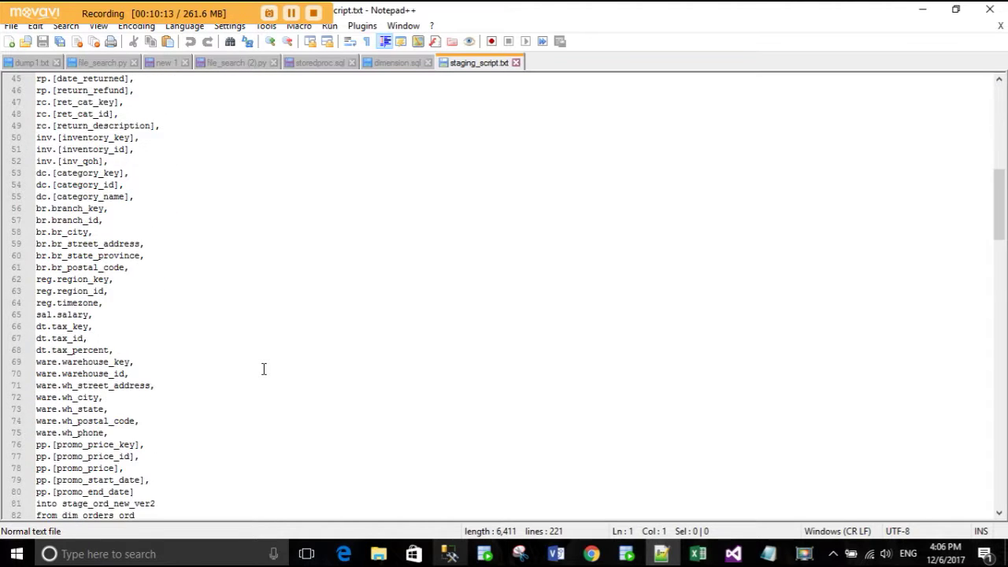
scroll(264, 370, down, 4)
drag(305, 391, 33, 188)
click(223, 308)
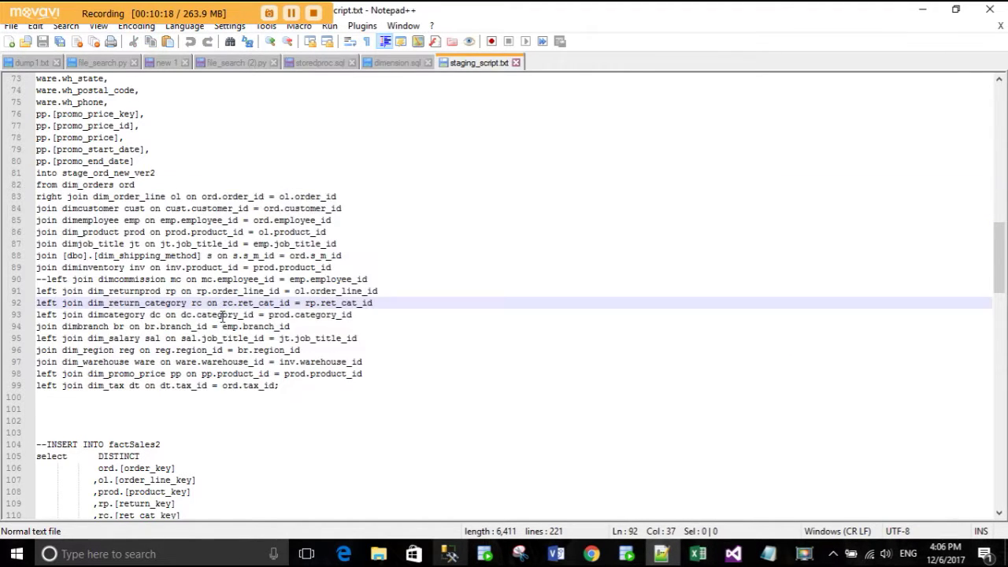
scroll(223, 316, up, 20)
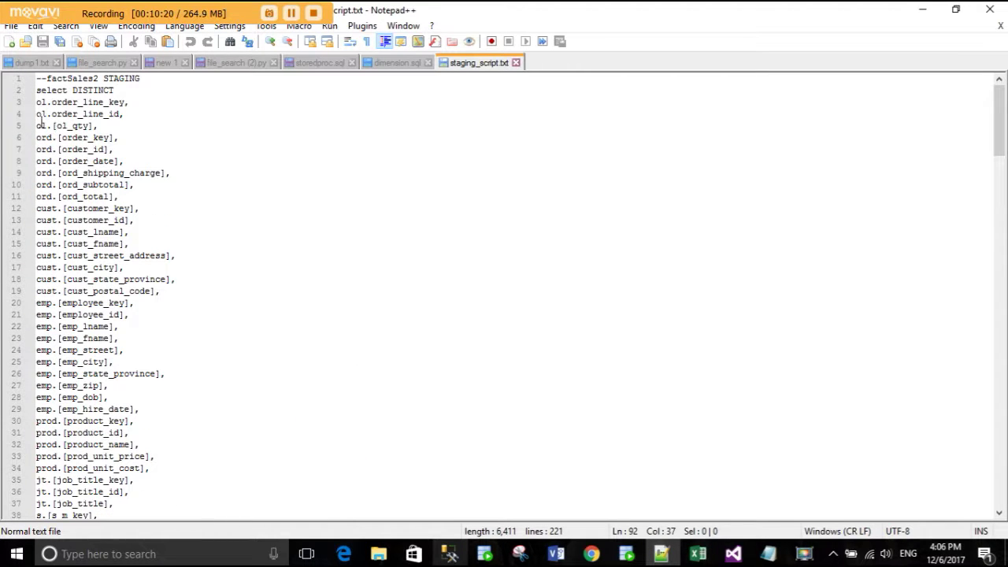
drag(37, 101, 173, 400)
scroll(173, 402, down, 8)
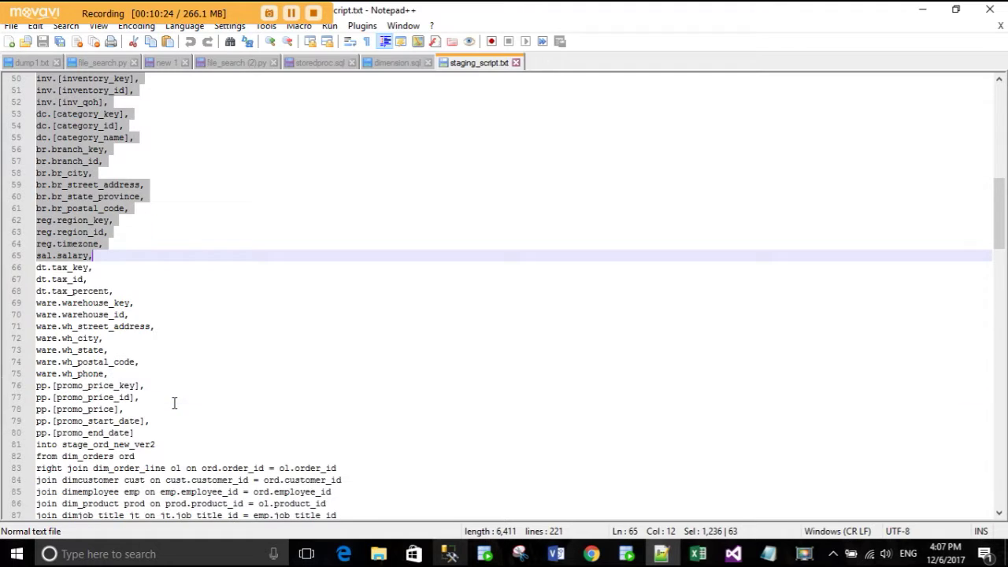
click(169, 238)
- Highlight the target table name stage_ord_new_ver2 and the join lines 82–99
scroll(172, 272, down, 1)
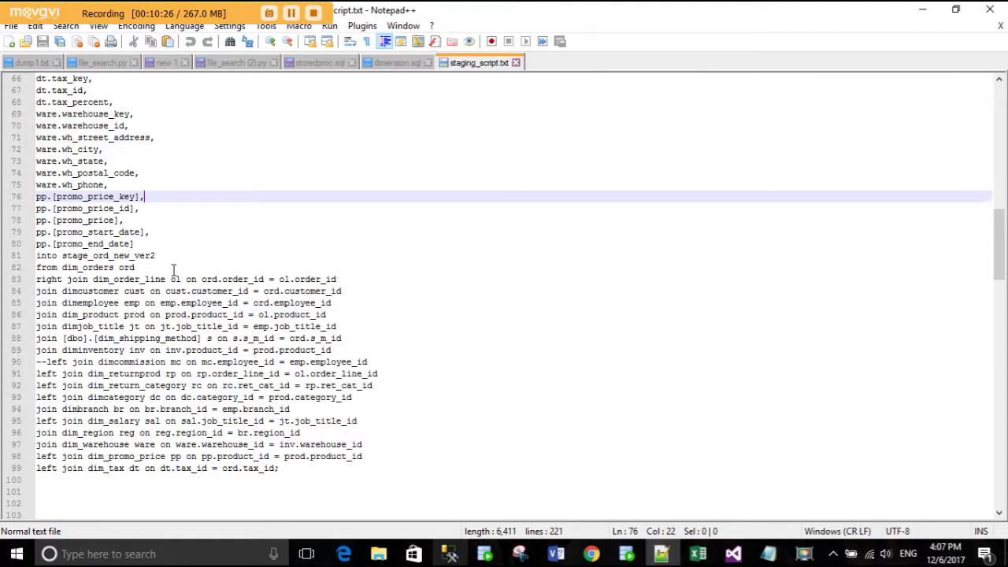
click(45, 255)
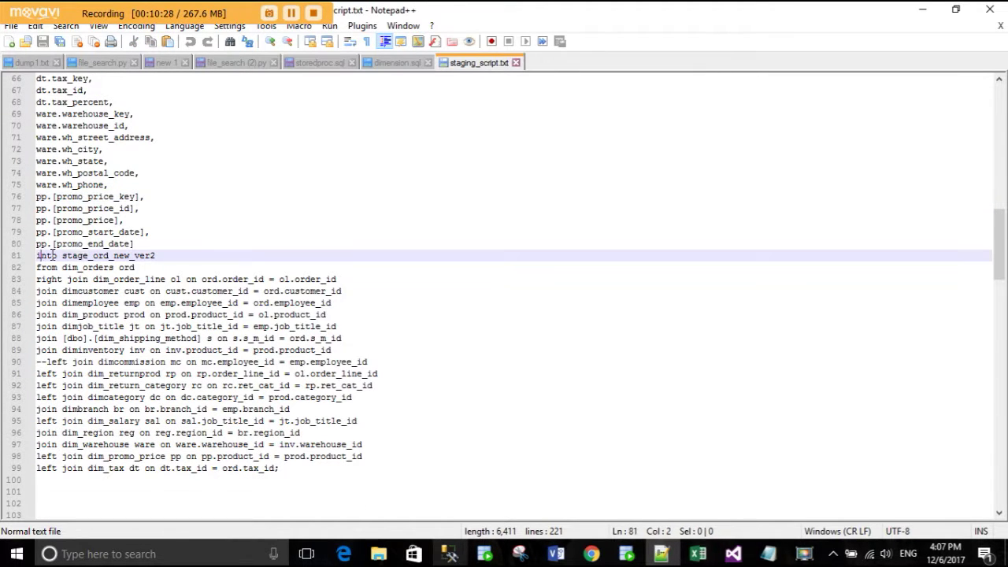
drag(62, 255, 170, 257)
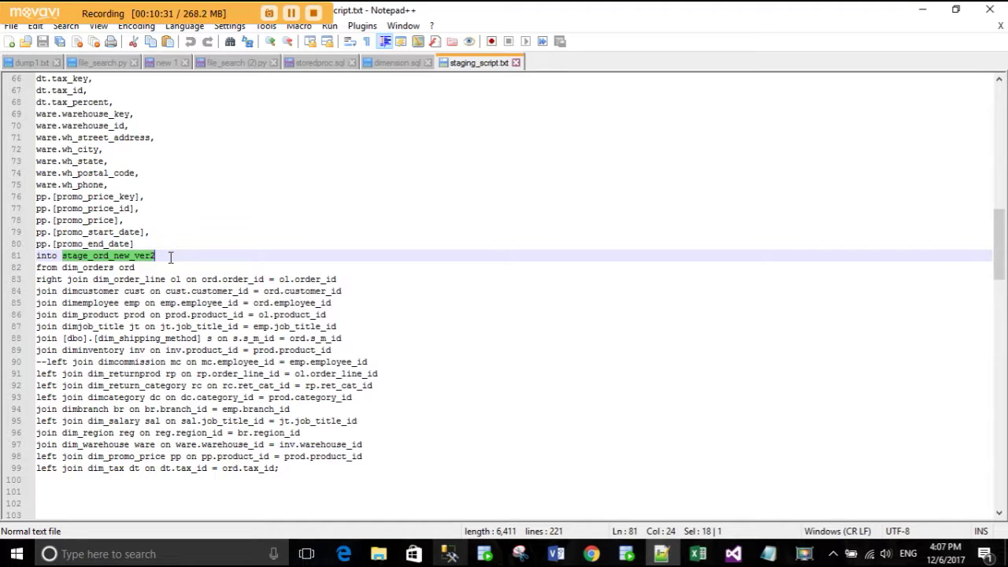
click(170, 256)
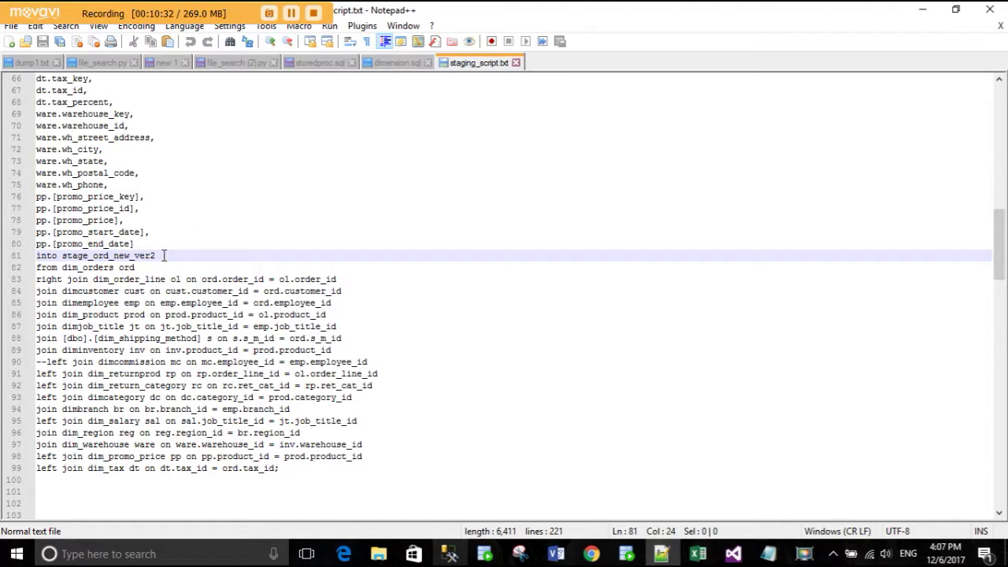
drag(163, 255, 63, 255)
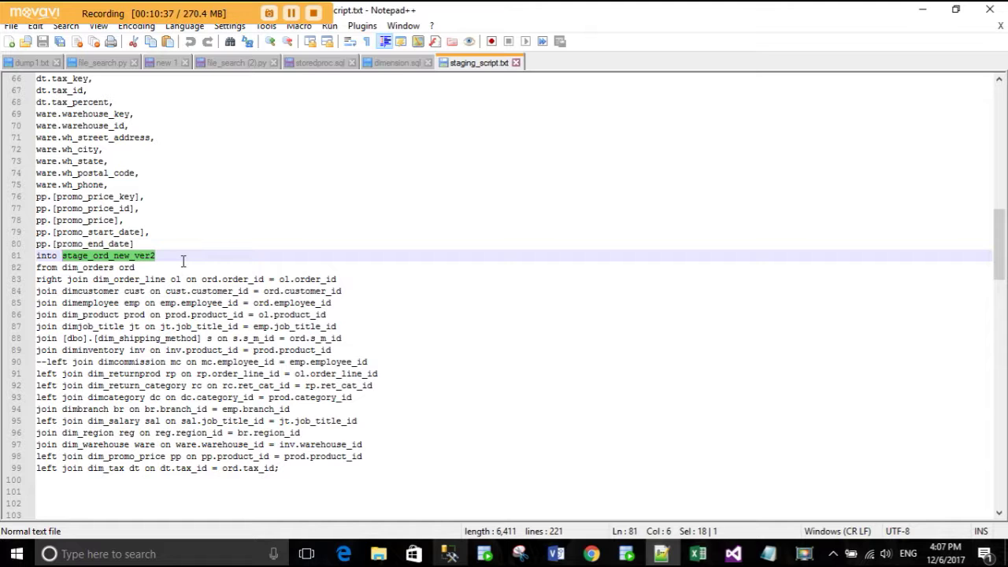
scroll(152, 246, up, 20)
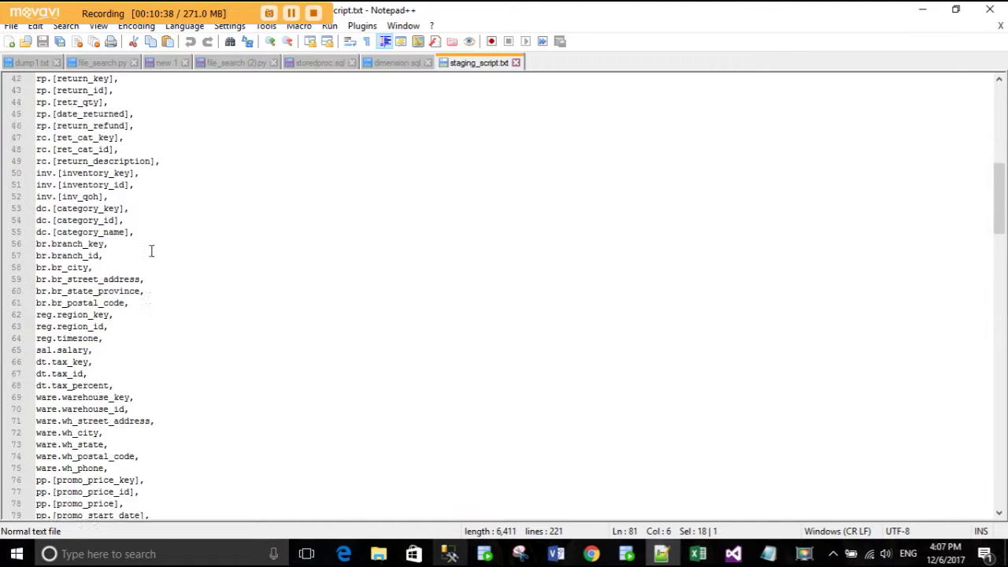
click(65, 104)
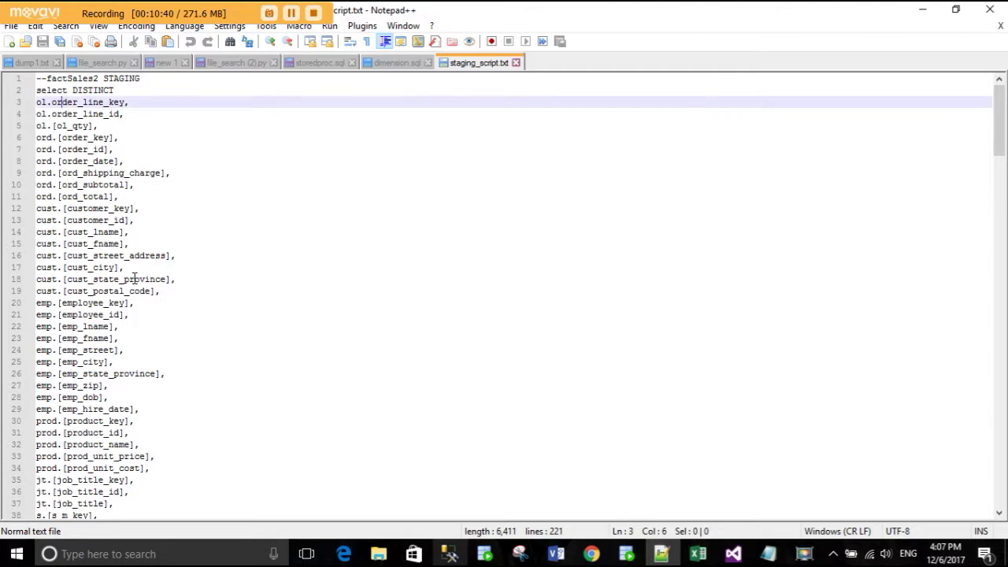
scroll(174, 380, down, 20)
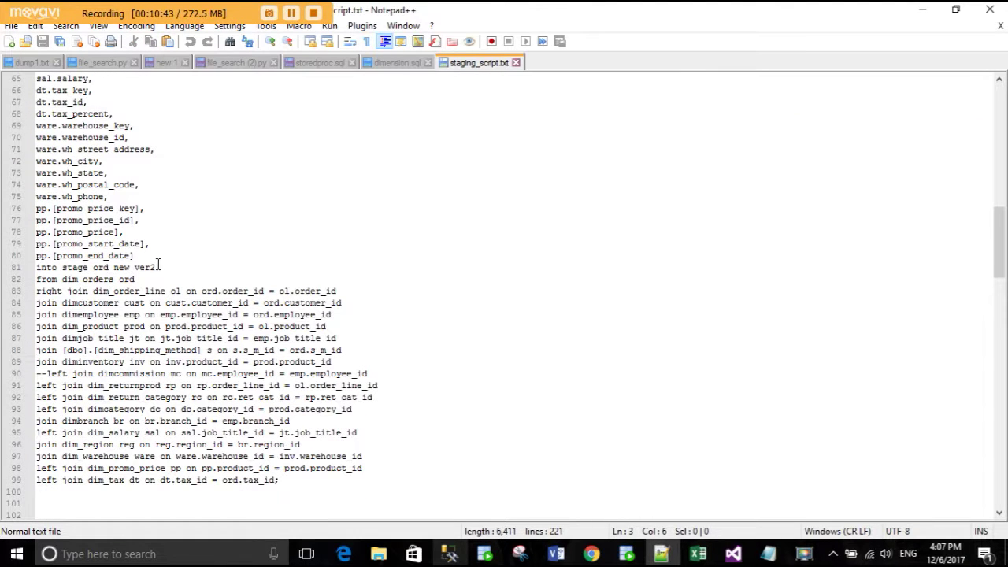
drag(161, 267, 62, 268)
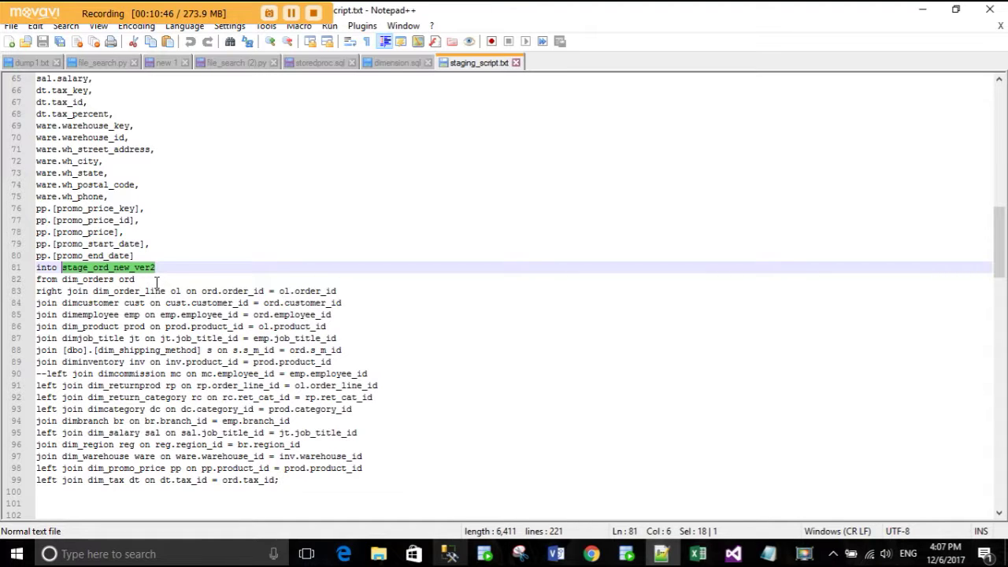
drag(306, 490, 32, 279)
click(201, 341)
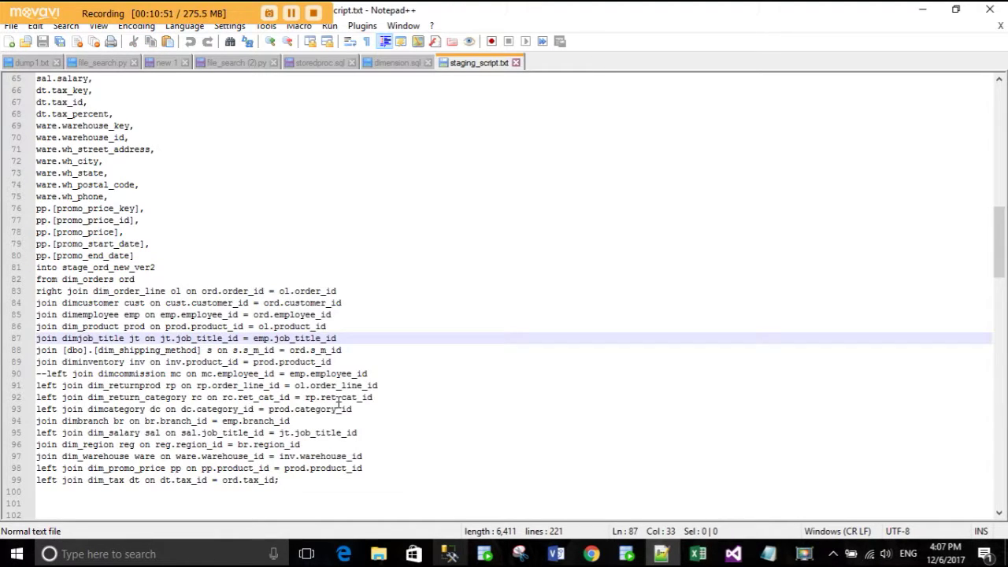
- Point out the pv_shipped_date line in the vendor query, then return to SSMS
scroll(337, 403, down, 4)
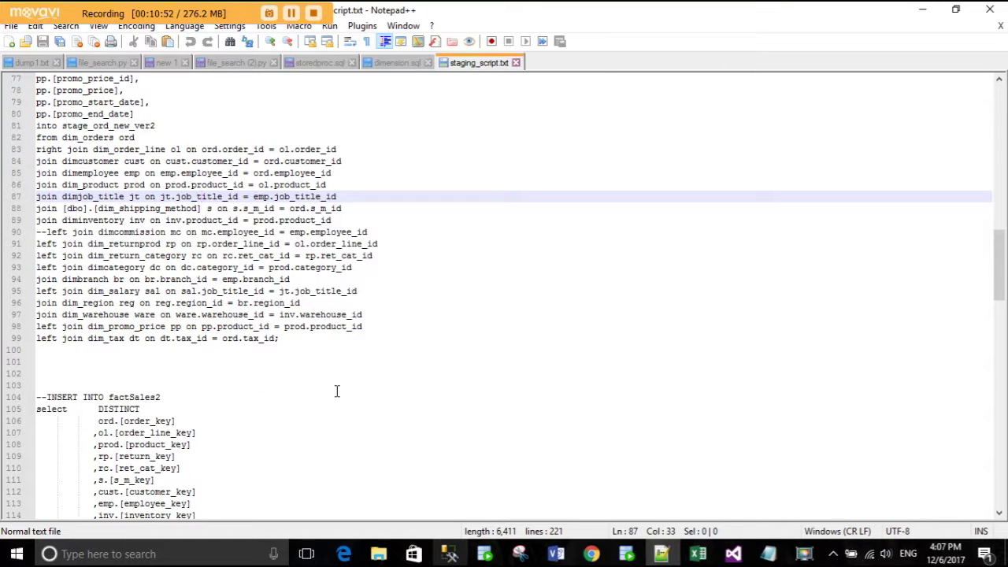
scroll(336, 391, down, 20)
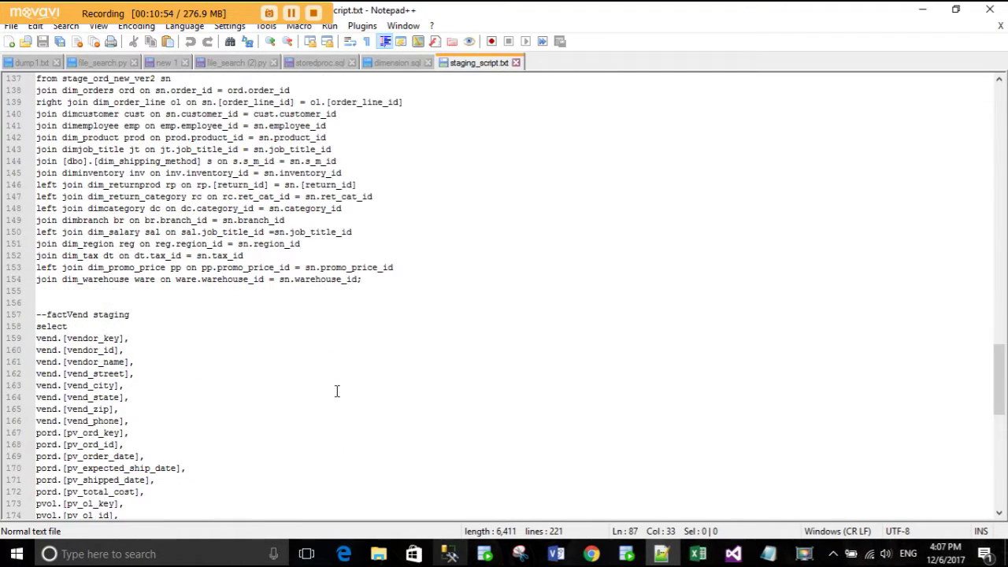
scroll(336, 392, down, 3)
click(99, 244)
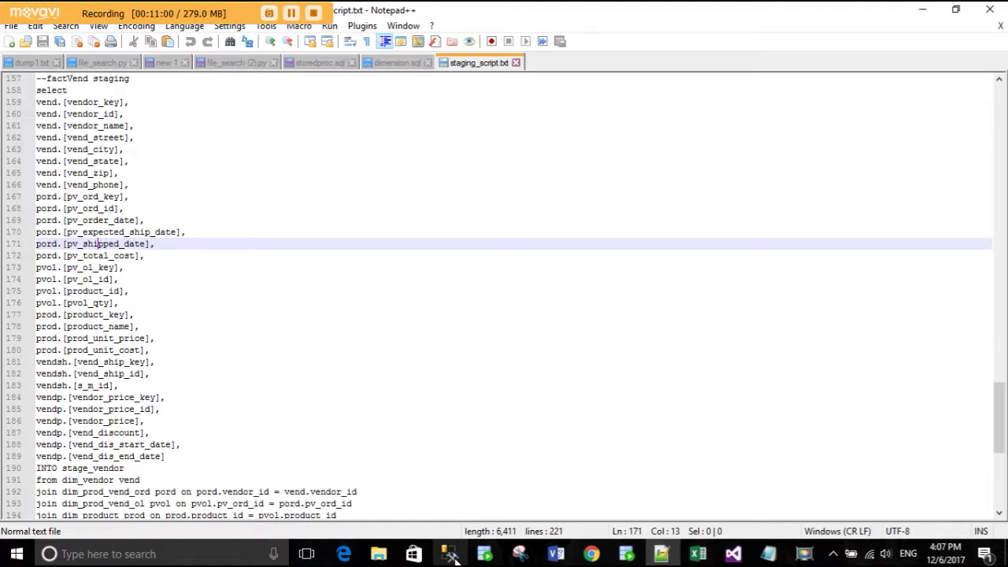
click(452, 554)
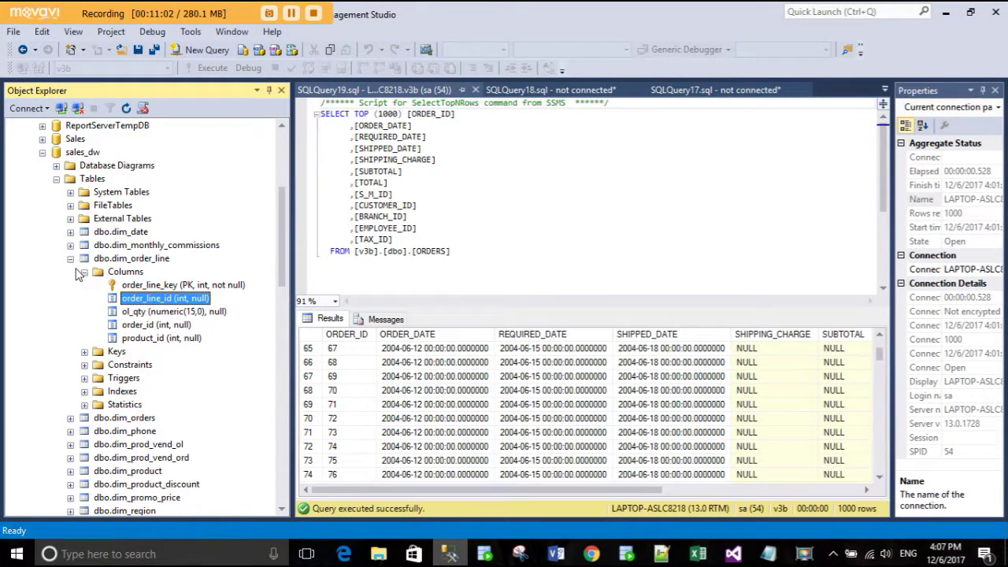
- Collapse dbo.dim_order_line in Object Explorer and go back to staging_script.txt
click(70, 259)
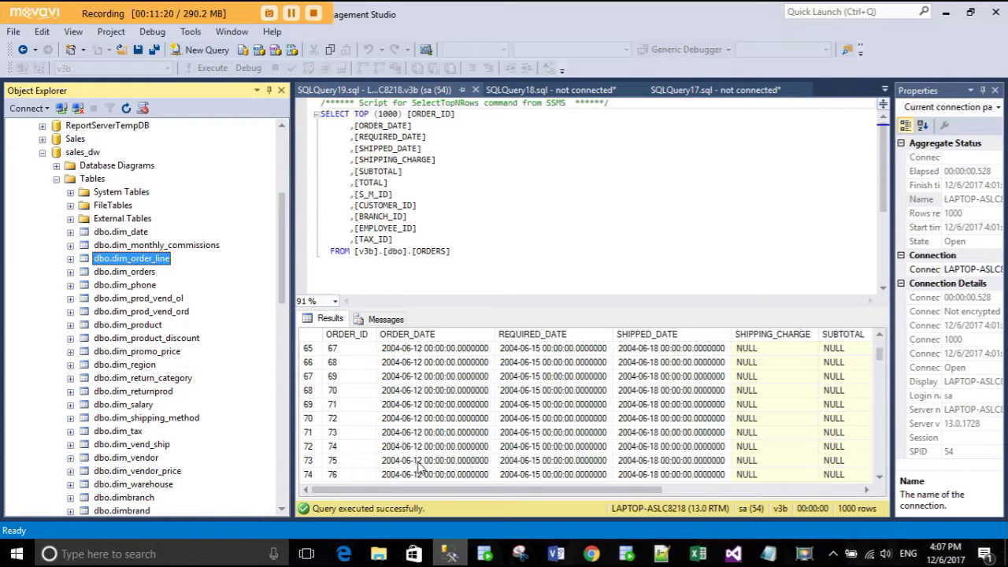
key(alt+Tab)
- Highlight the factVend column list and the INTO stage_vendor clause on line 190
scroll(173, 255, up, 1)
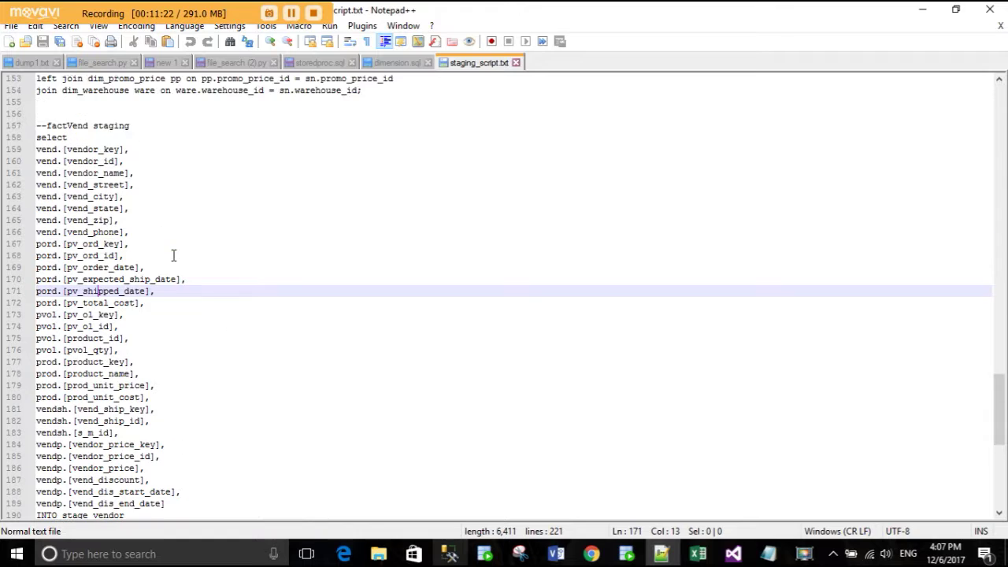
drag(46, 125, 162, 433)
click(162, 432)
scroll(180, 415, down, 4)
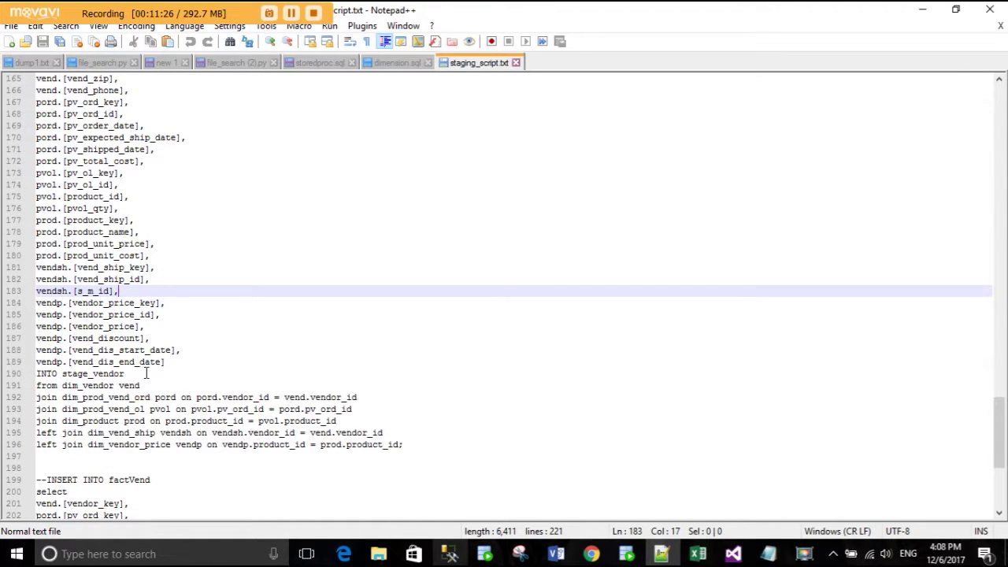
drag(146, 373, 29, 379)
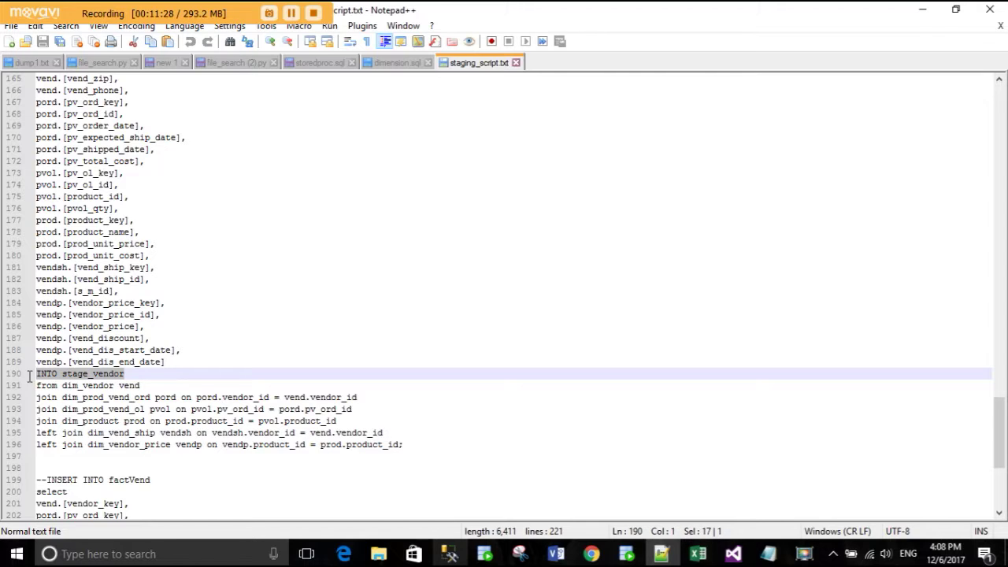
click(158, 373)
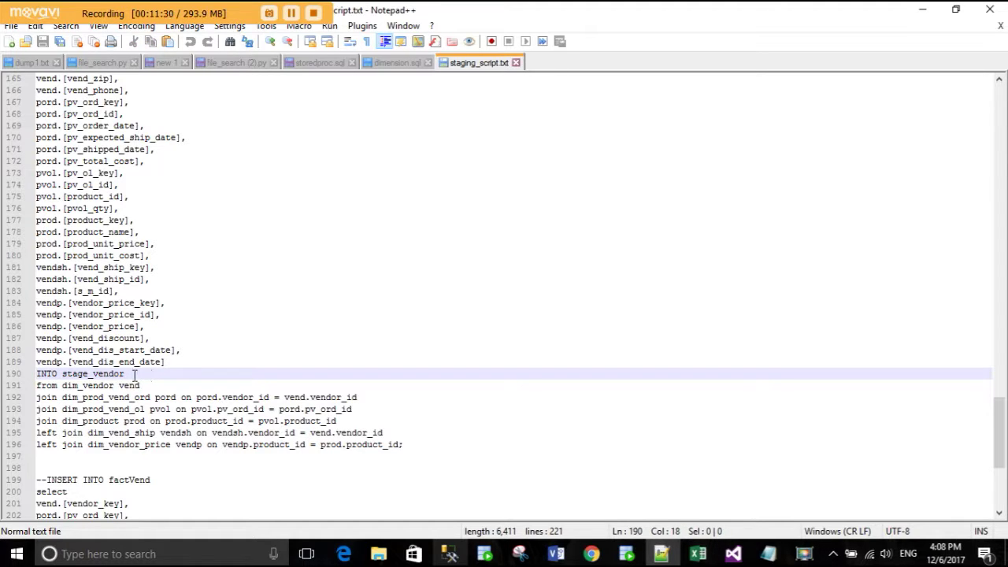
drag(135, 375, 62, 375)
click(163, 375)
- Highlight the factSales2 column list on lines 106–135, then switch to SSMS
scroll(162, 376, up, 20)
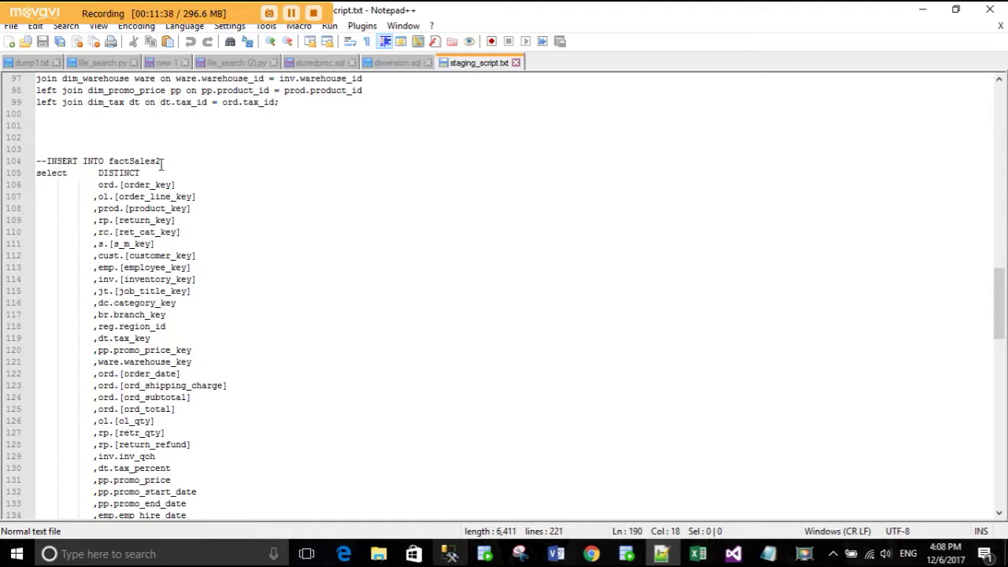
scroll(181, 209, down, 1)
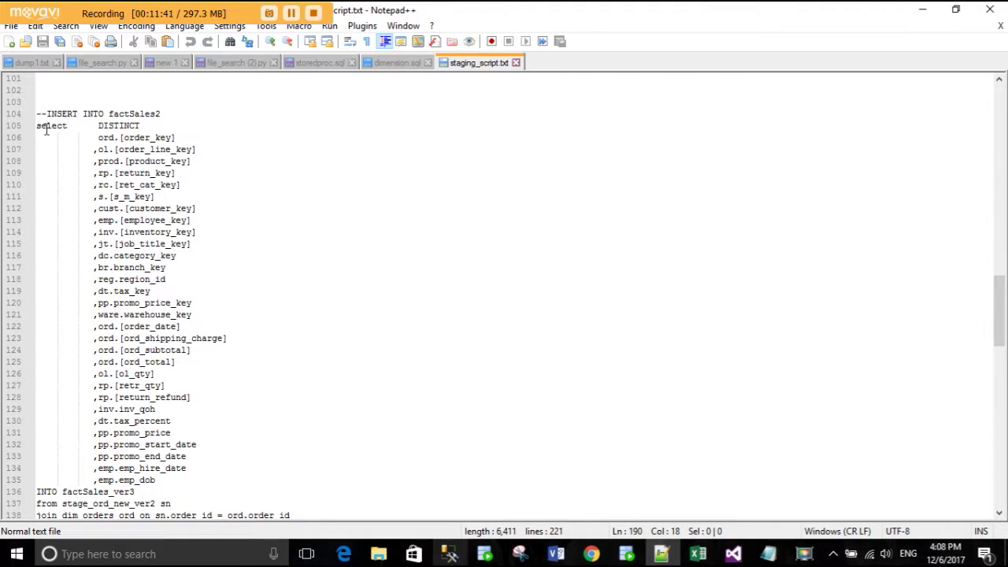
drag(96, 137, 227, 477)
click(260, 422)
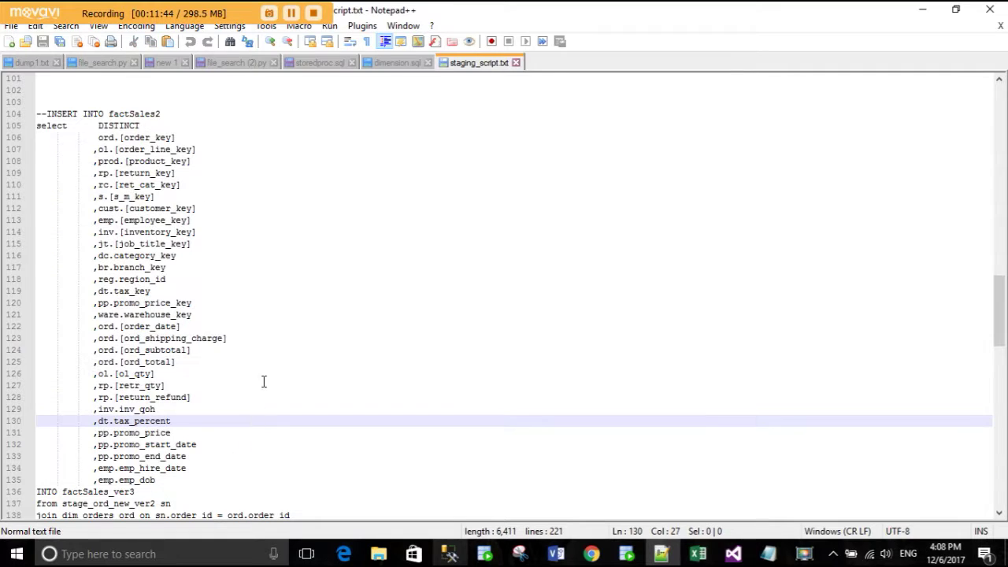
click(449, 554)
scroll(108, 315, down, 8)
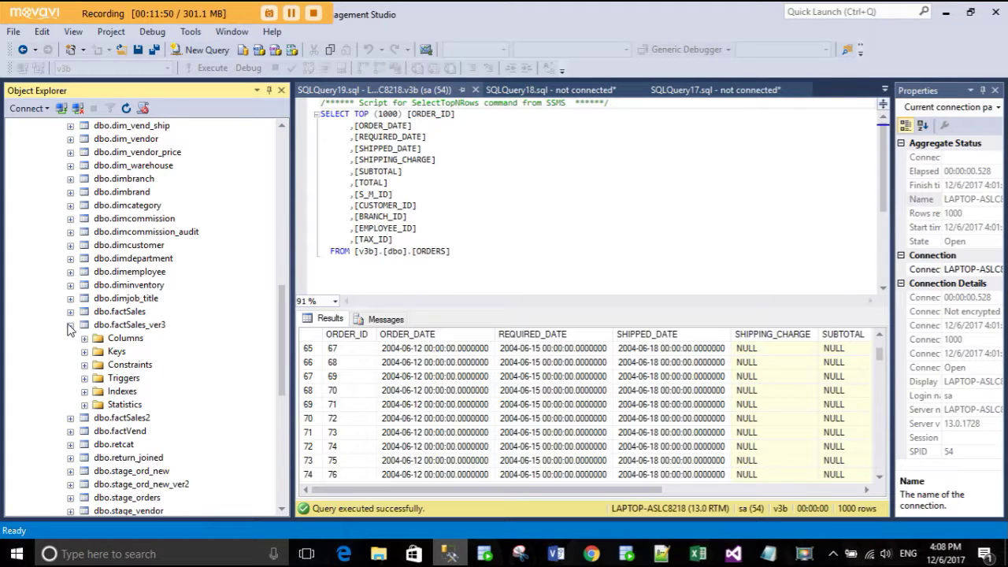
- Collapse dbo.factSales_ver3 and expand dbo.stage_ord_new_ver2 to show order_line_key through emp_hire_date
click(71, 325)
scroll(88, 368, down, 2)
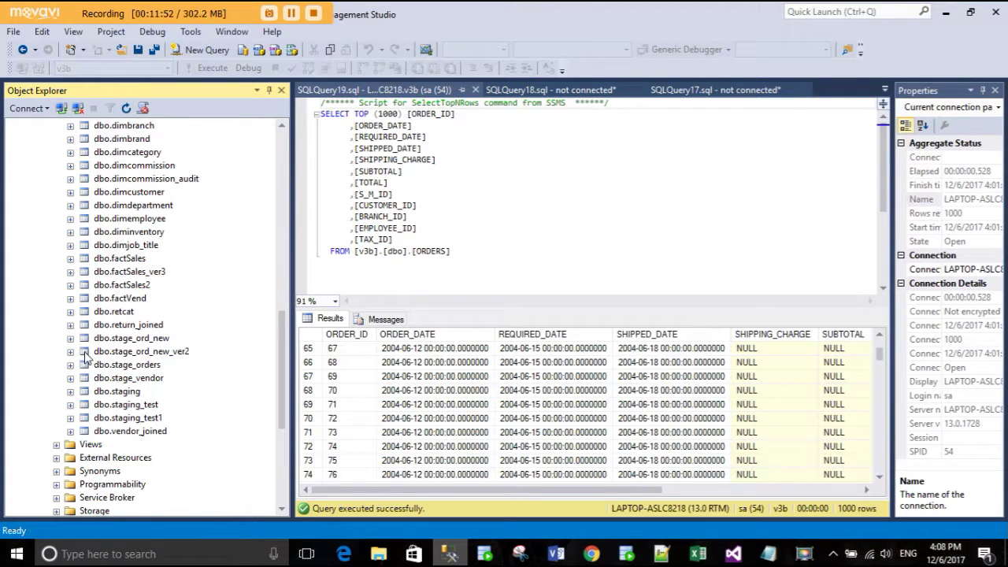
click(71, 352)
scroll(160, 340, down, 5)
scroll(203, 322, up, 4)
scroll(203, 325, up, 3)
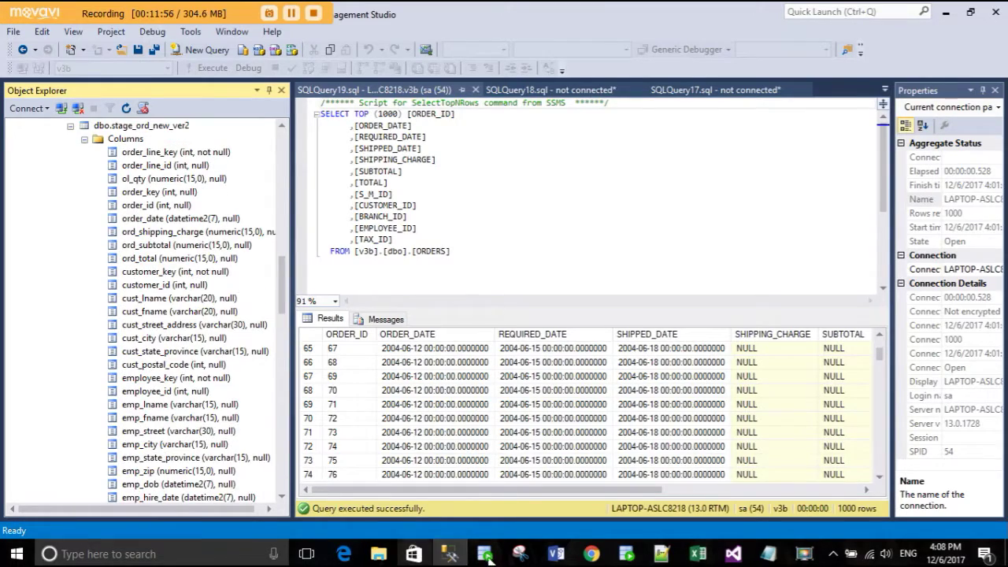
key(alt+Tab)
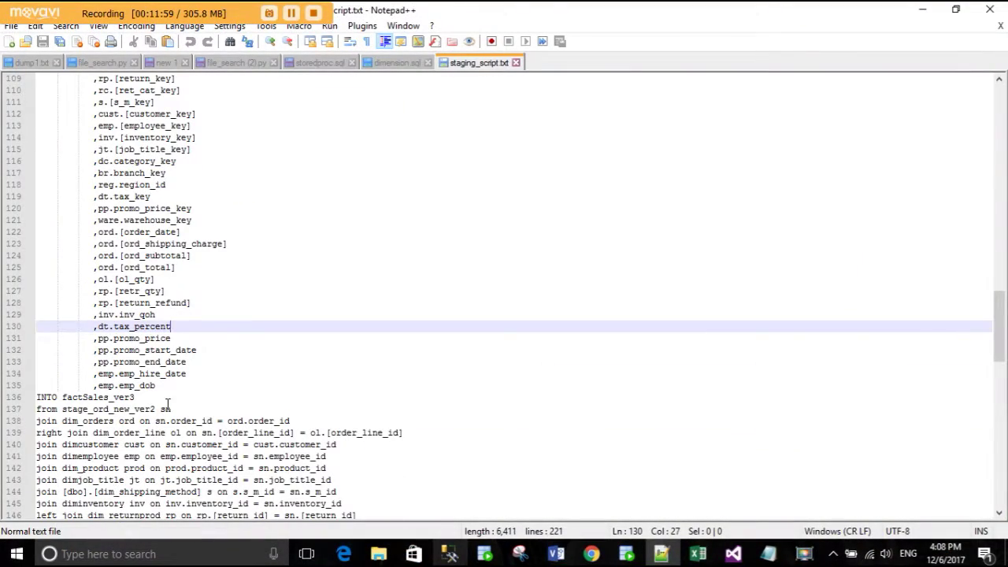
scroll(164, 405, down, 4)
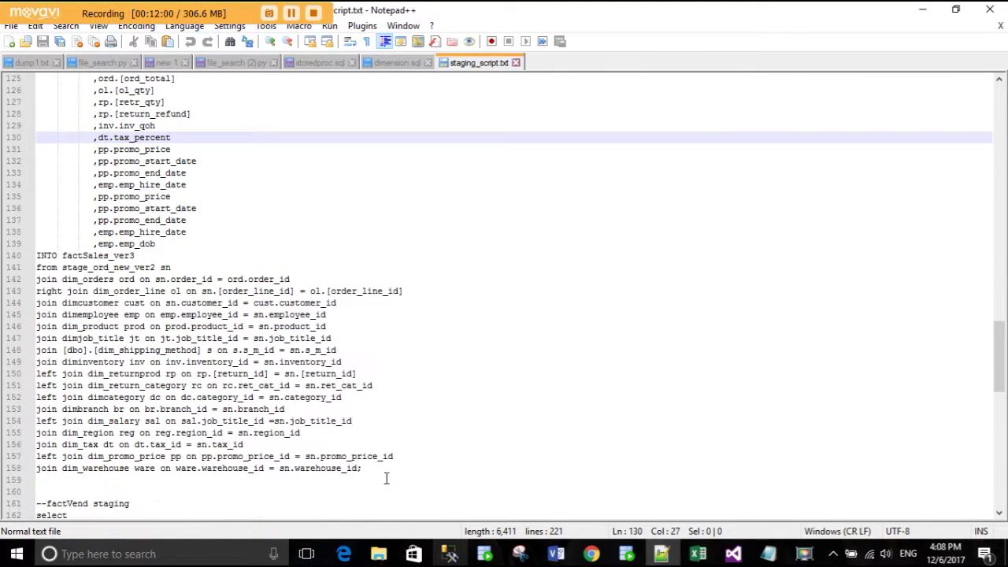
scroll(192, 272, up, 9)
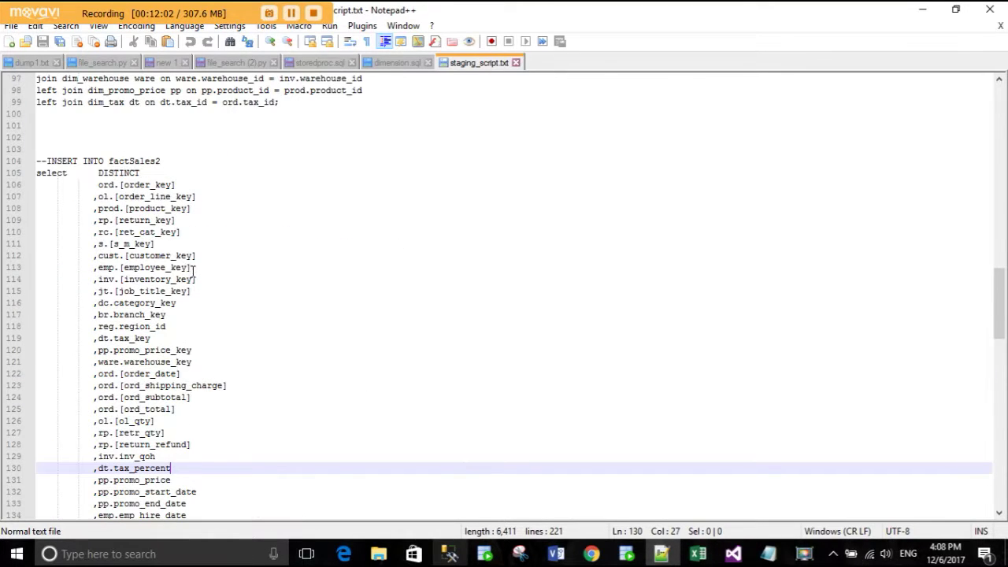
drag(123, 196, 187, 196)
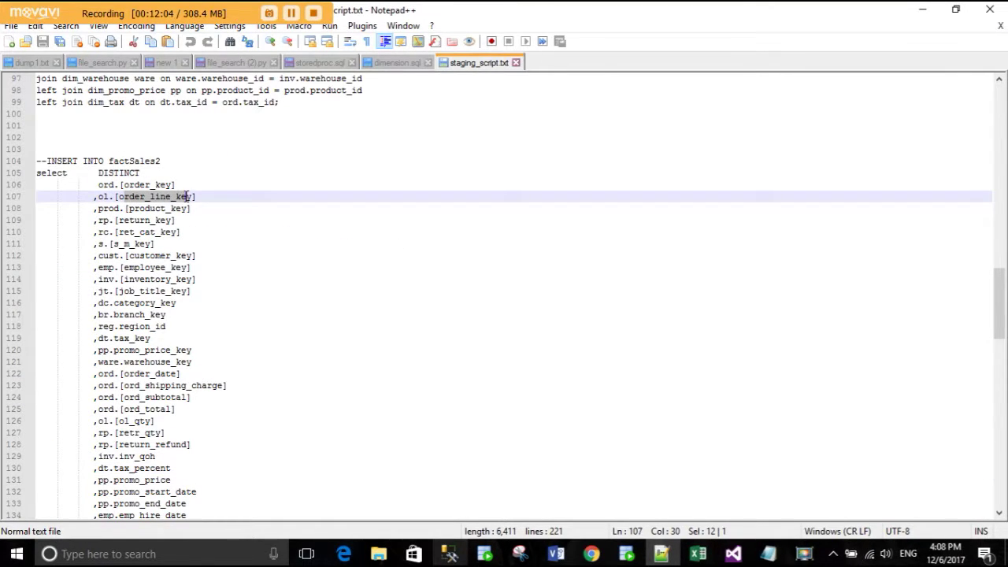
click(143, 220)
click(153, 242)
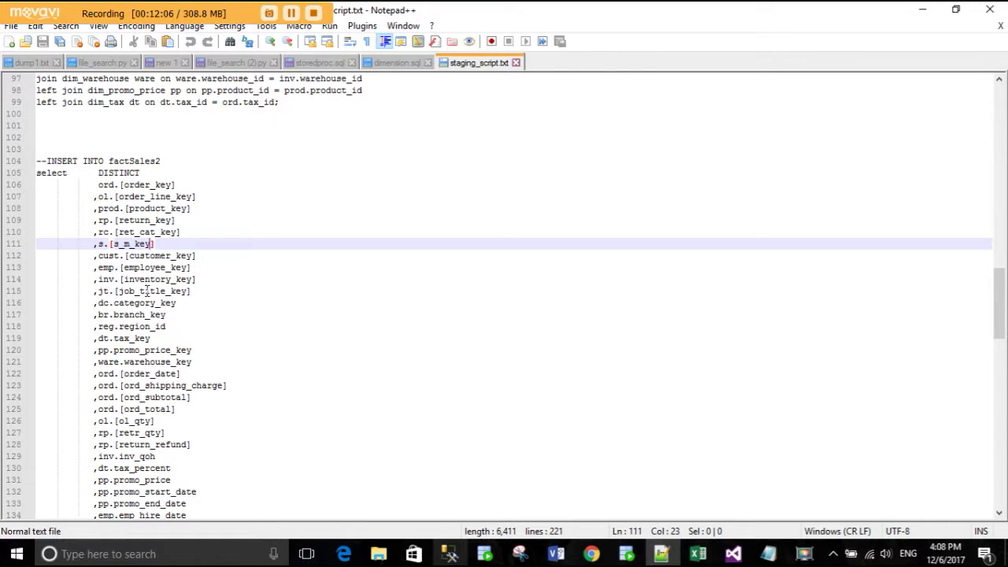
scroll(147, 289, down, 3)
drag(203, 420, 126, 290)
click(118, 279)
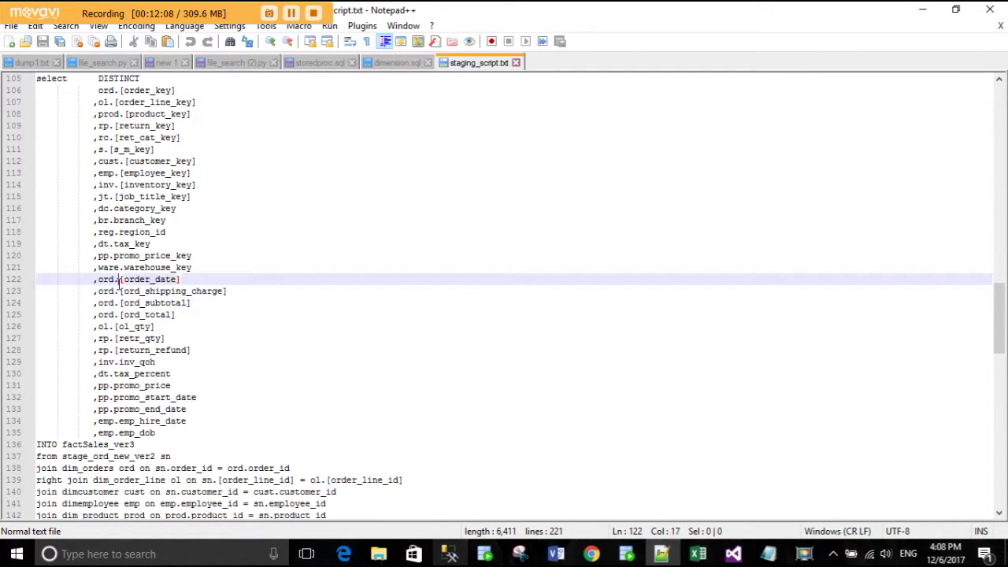
scroll(340, 362, down, 4)
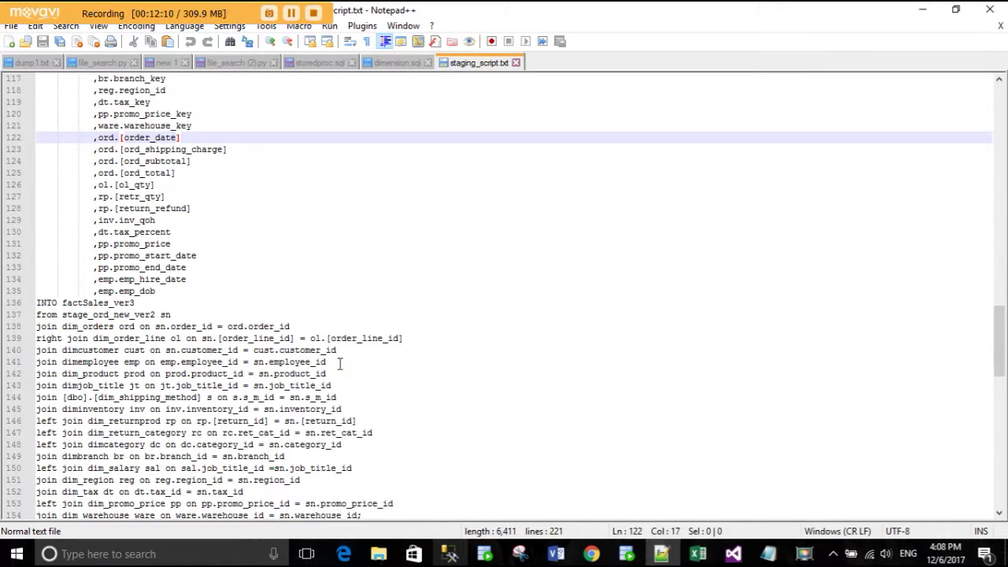
click(116, 326)
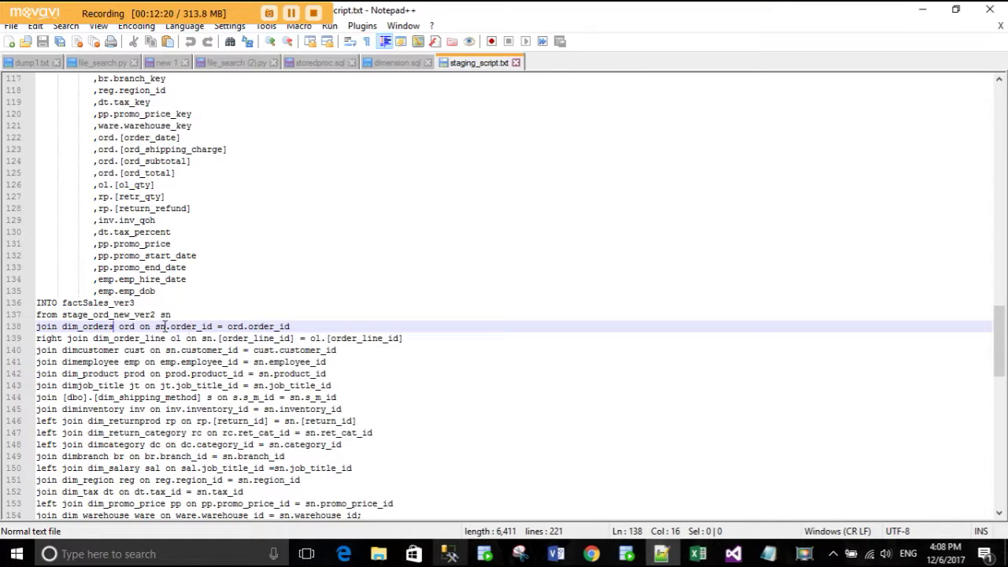
click(161, 326)
click(74, 329)
click(114, 338)
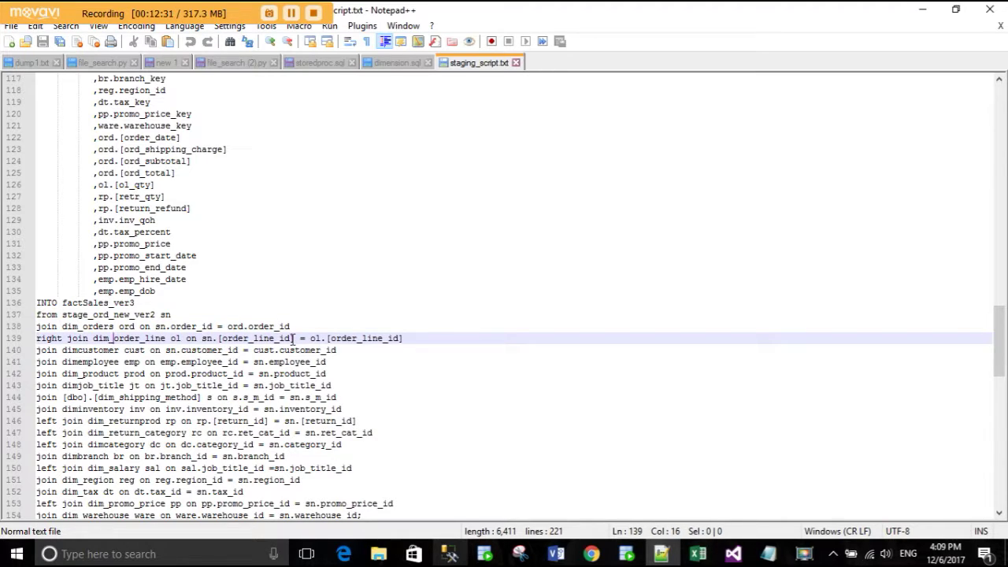
click(212, 338)
scroll(307, 374, down, 3)
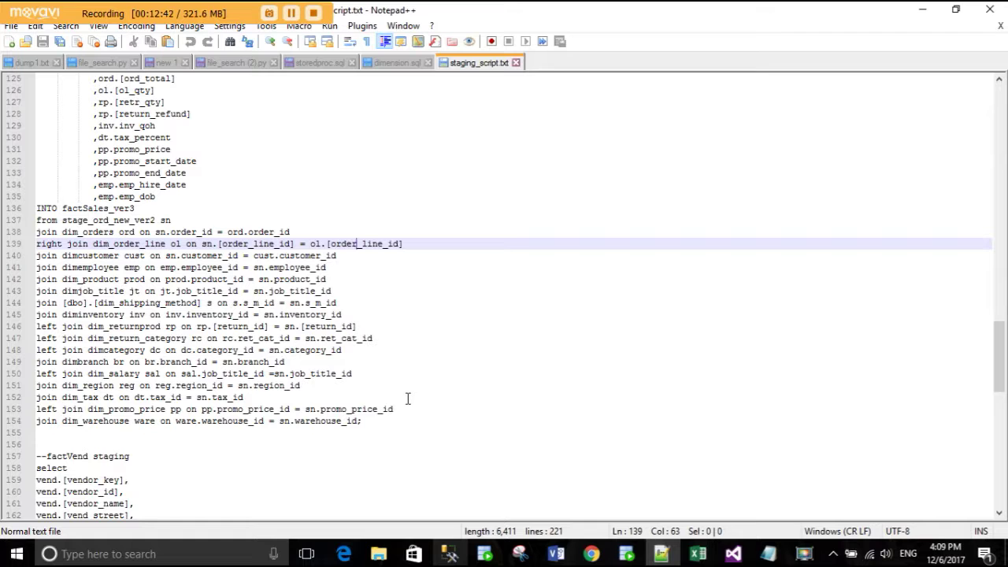
scroll(407, 398, up, 4)
scroll(408, 399, down, 2)
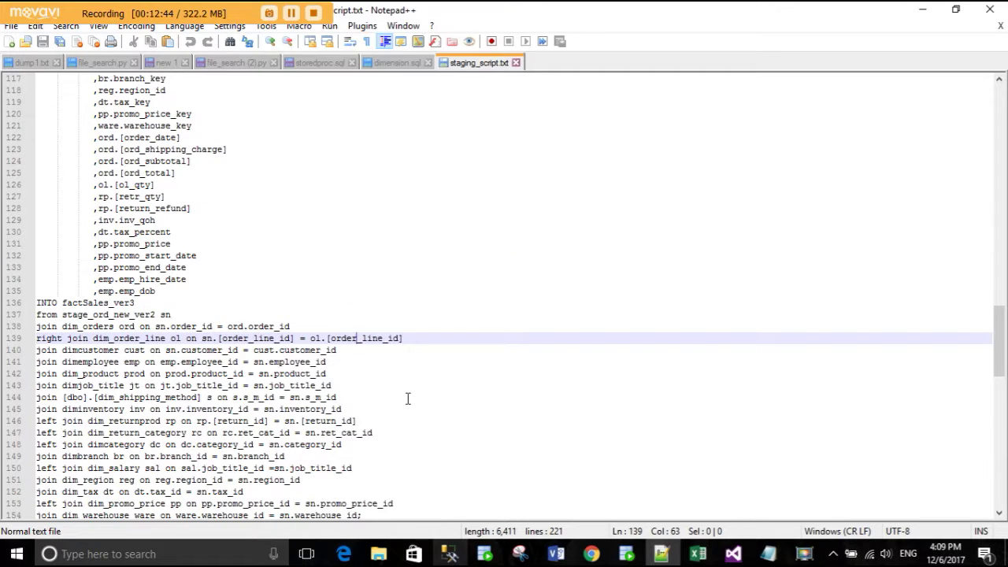
scroll(408, 399, down, 1)
drag(380, 474, 47, 279)
click(371, 245)
scroll(371, 249, up, 3)
scroll(371, 249, up, 4)
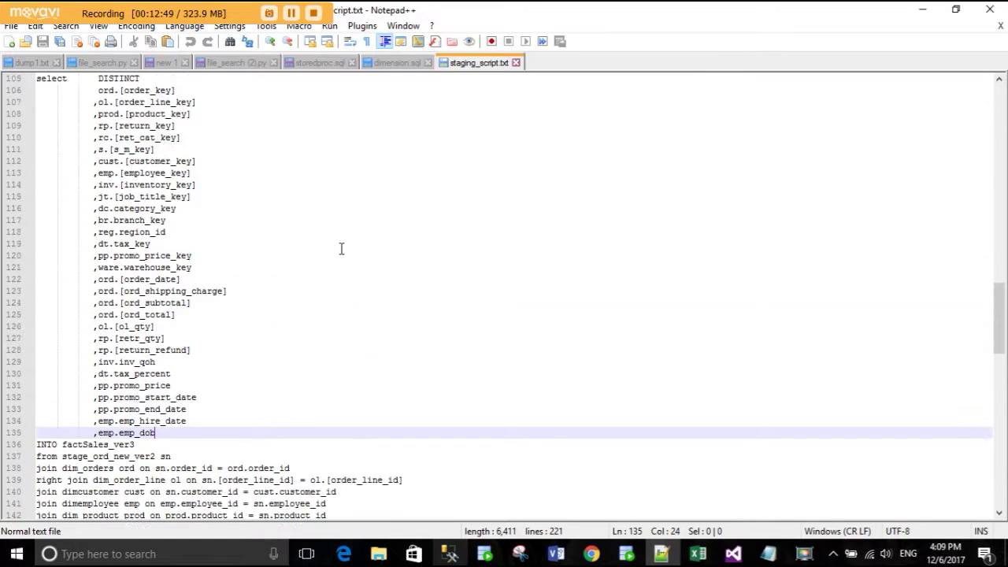
drag(154, 492, 62, 492)
click(94, 492)
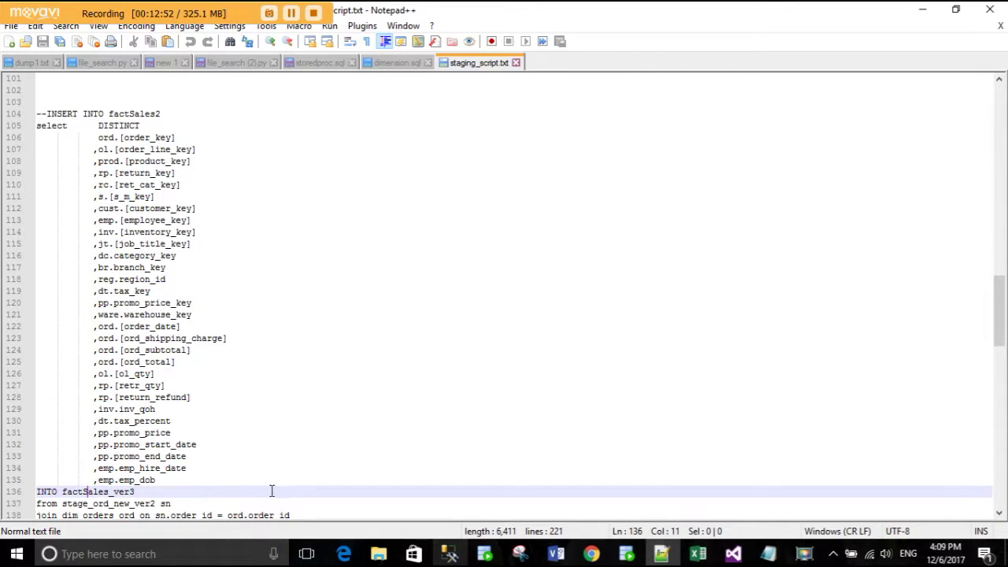
scroll(340, 482, down, 5)
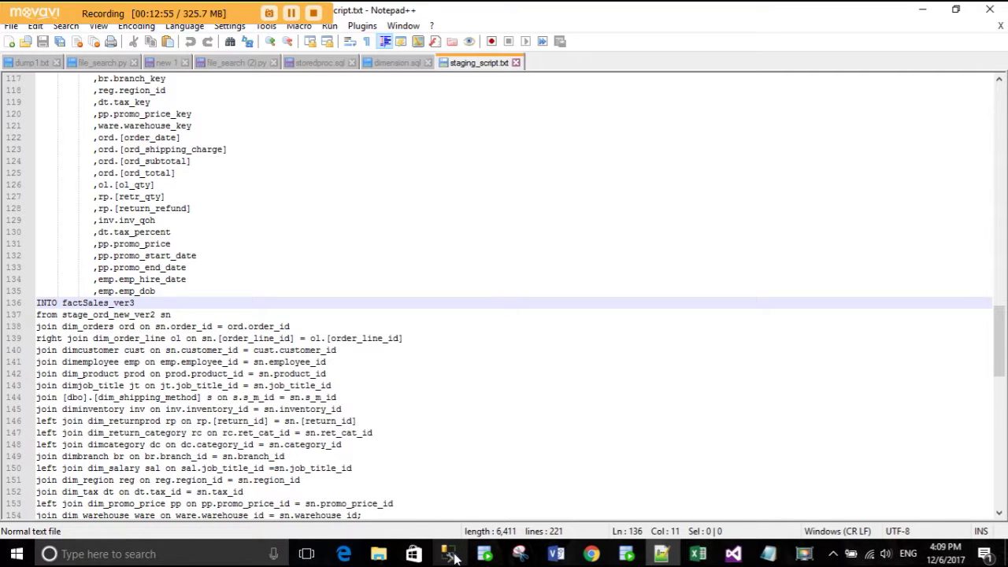
scroll(330, 369, down, 13)
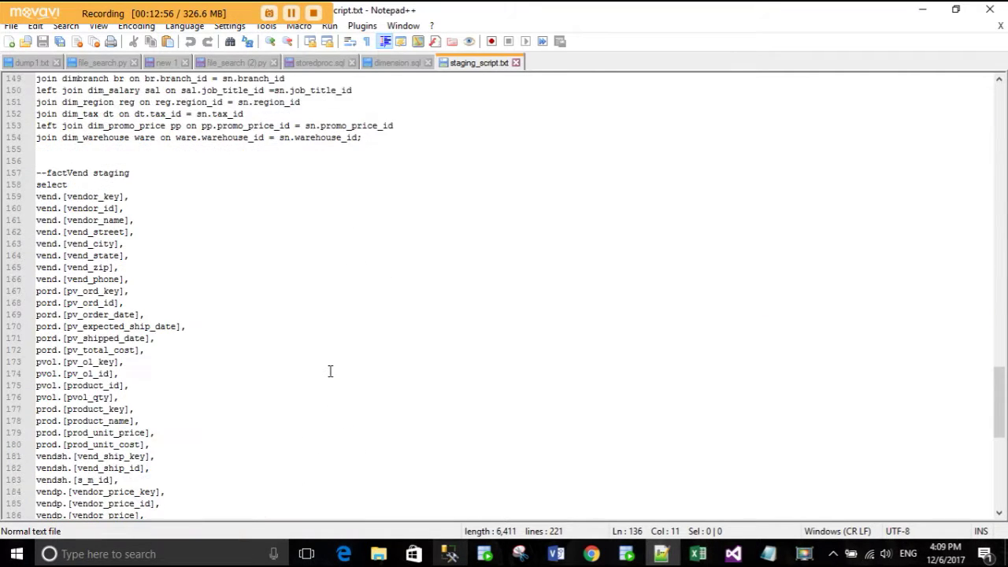
- Highlight factVend's column list (lines 201–210), join clauses (215–221) and vendor_price lines, then return to SSMS
scroll(249, 300, down, 9)
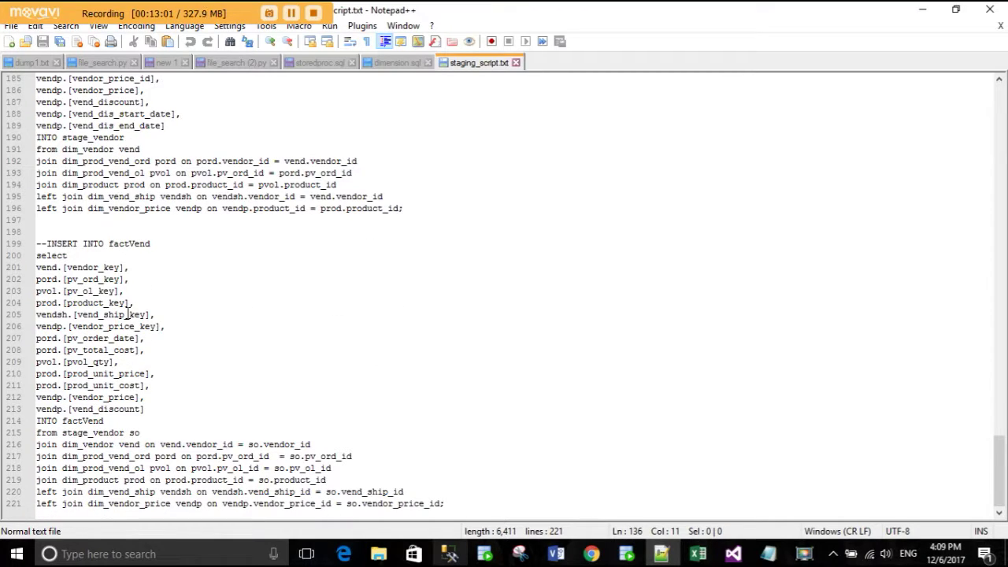
drag(39, 270, 166, 373)
click(483, 504)
drag(385, 507, 37, 436)
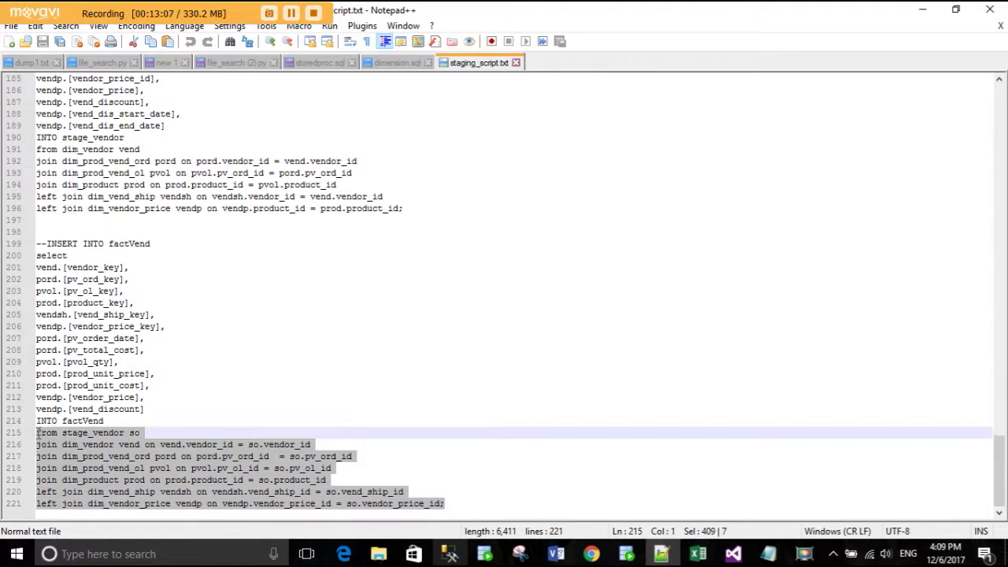
click(72, 432)
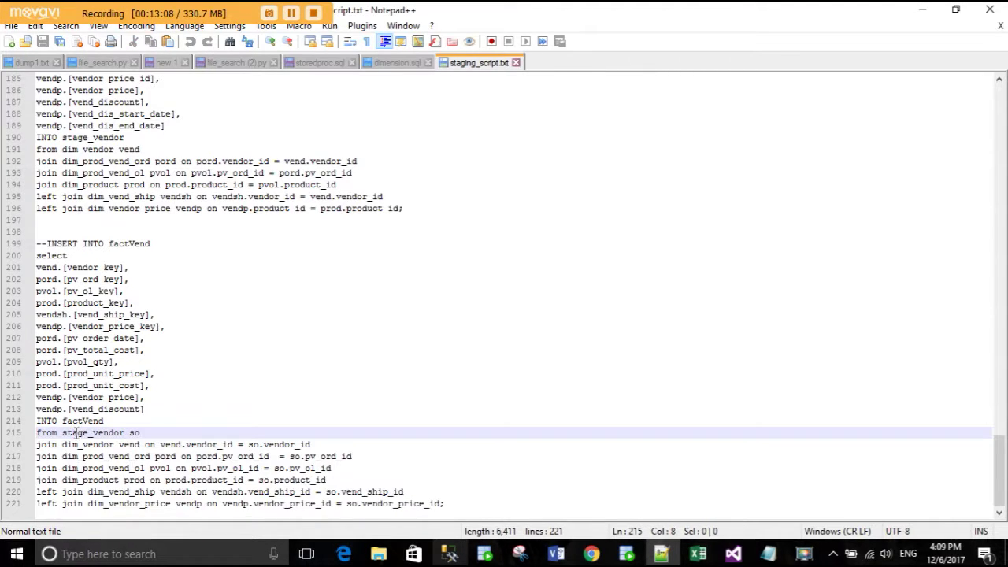
drag(145, 403, 116, 394)
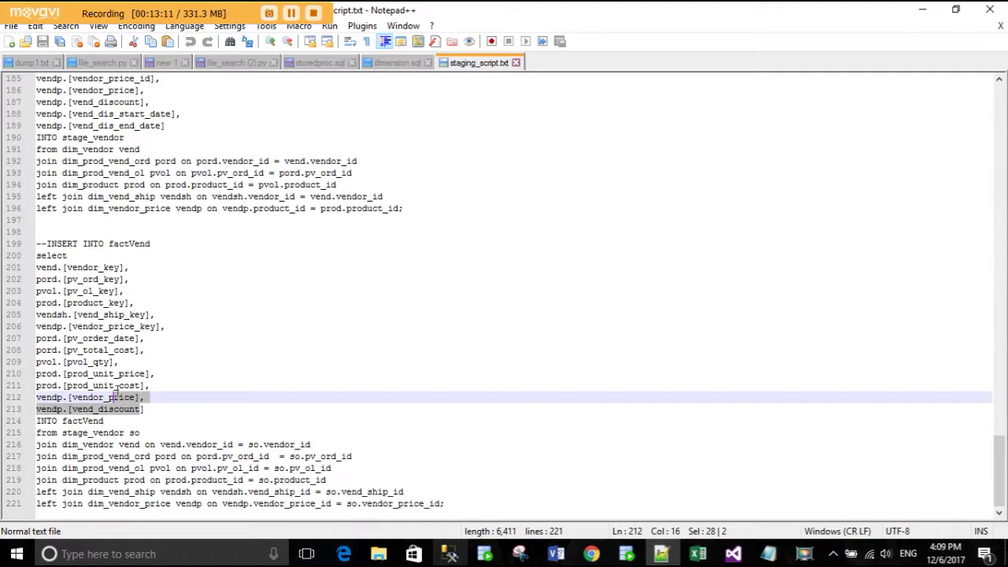
click(81, 421)
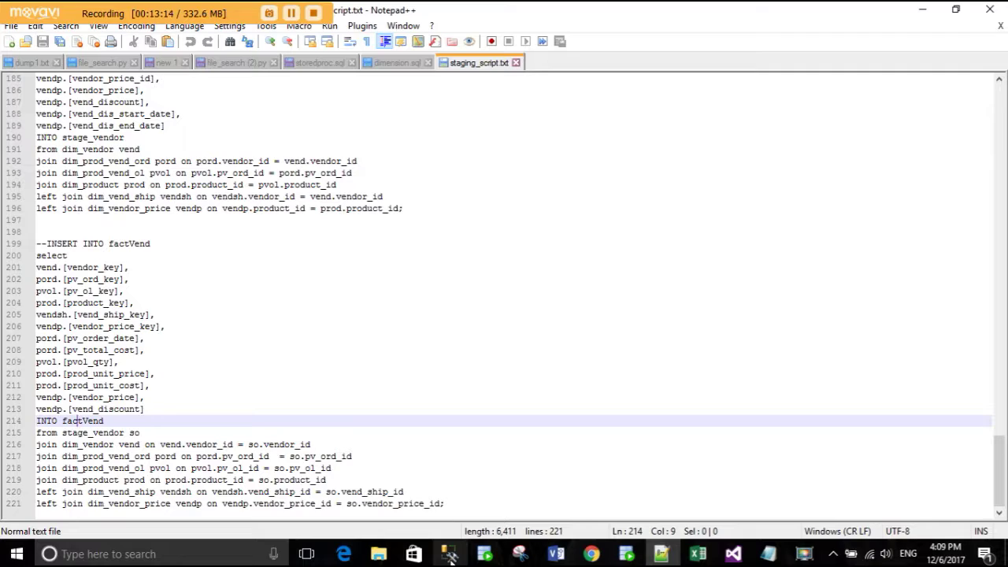
click(450, 555)
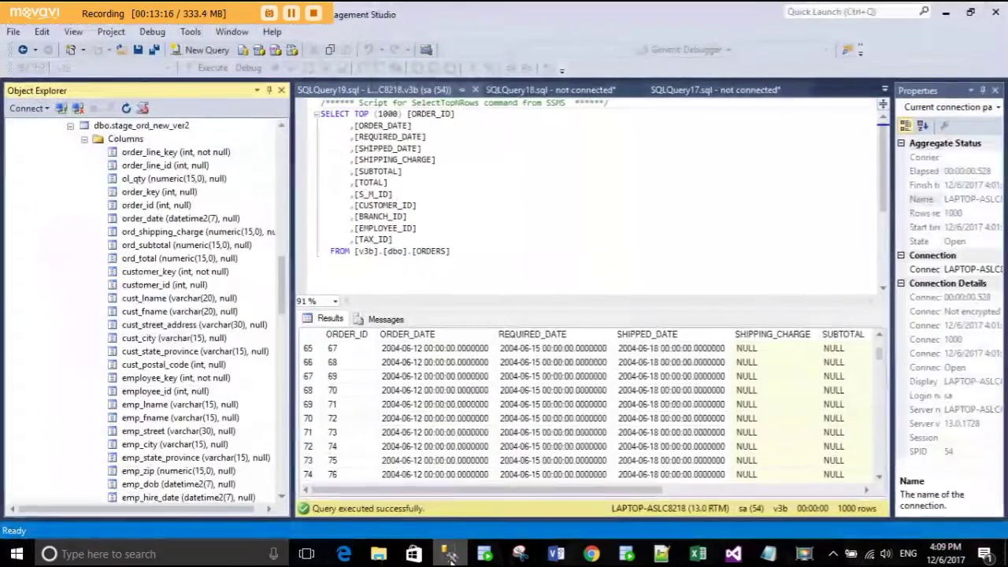
- Collapse stage_ord_new_ver2 and expand sales_dw's Database Diagrams to show its four diagrams
click(84, 138)
click(70, 125)
scroll(96, 178, up, 15)
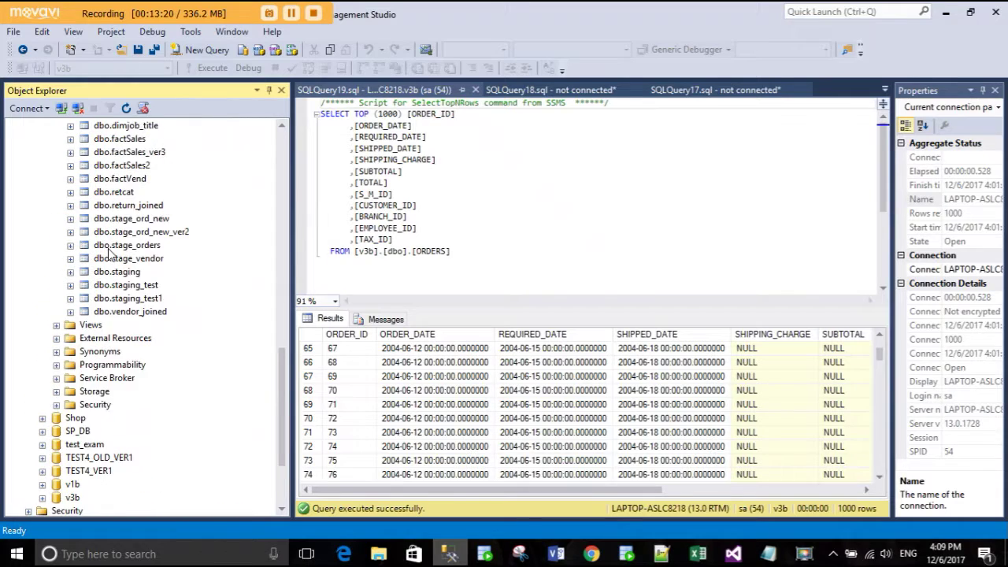
scroll(111, 252, up, 2)
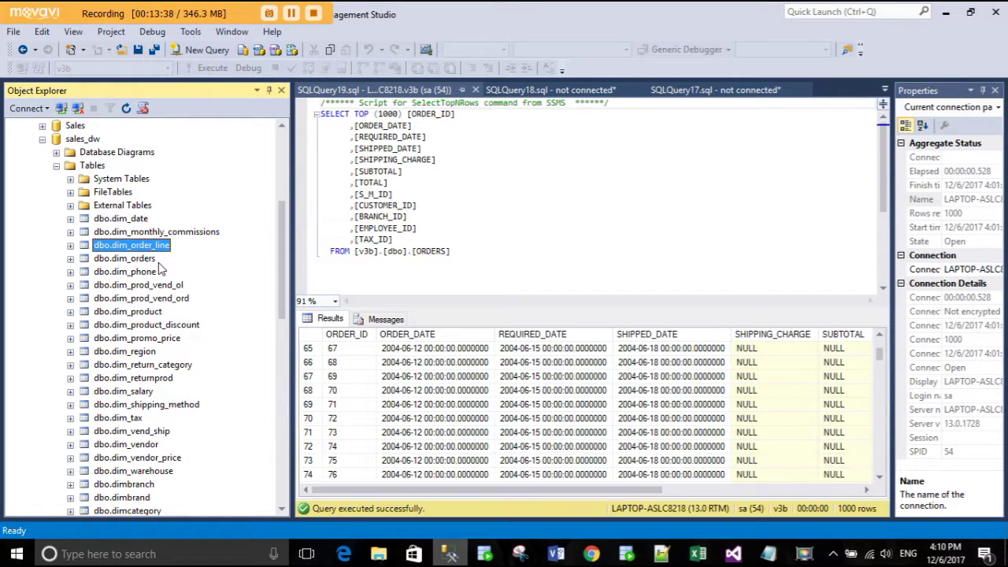
click(56, 153)
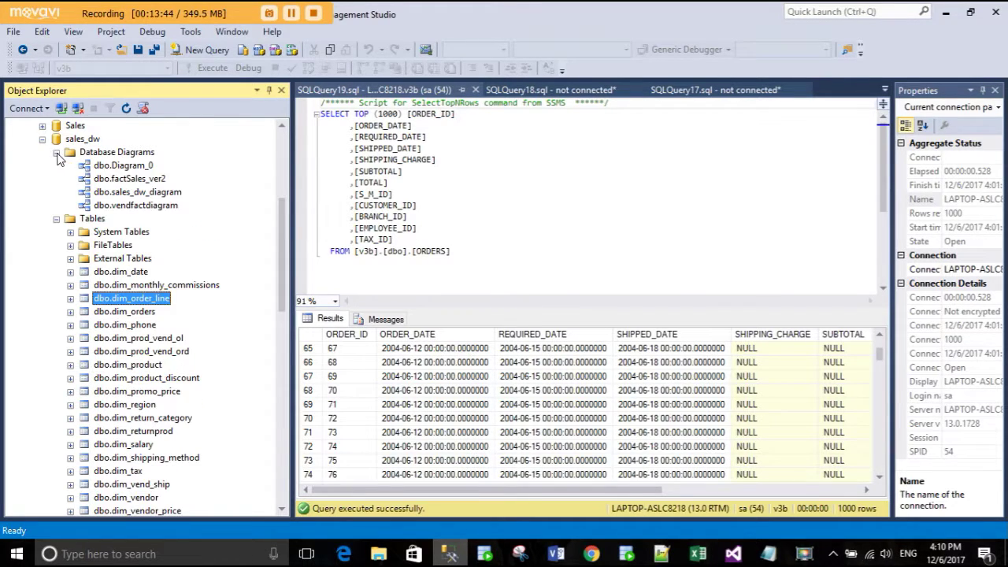
- Open dbo.Diagram_0, pan across the tables, and bring up the Database Diagrams context menu
click(131, 167)
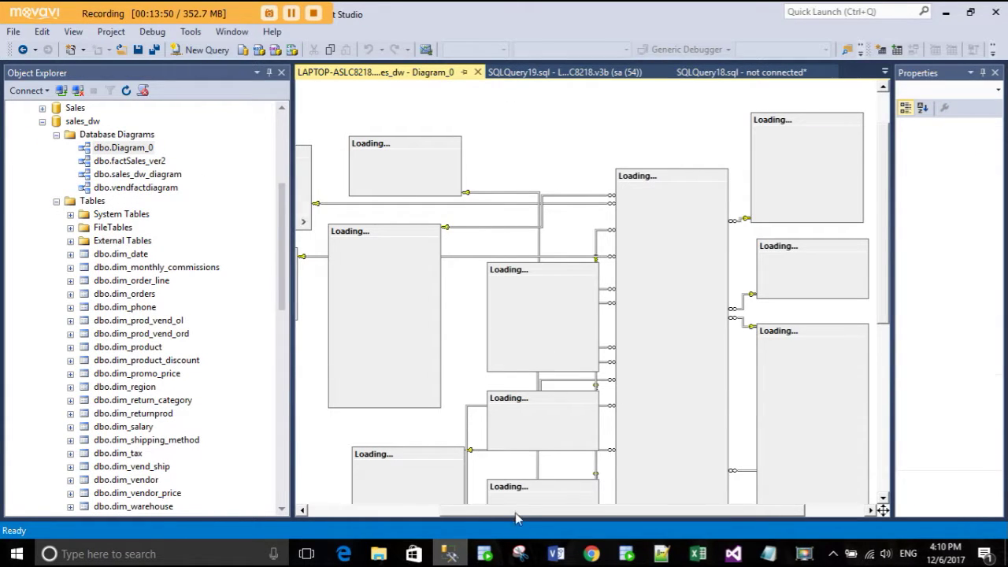
drag(516, 517, 411, 522)
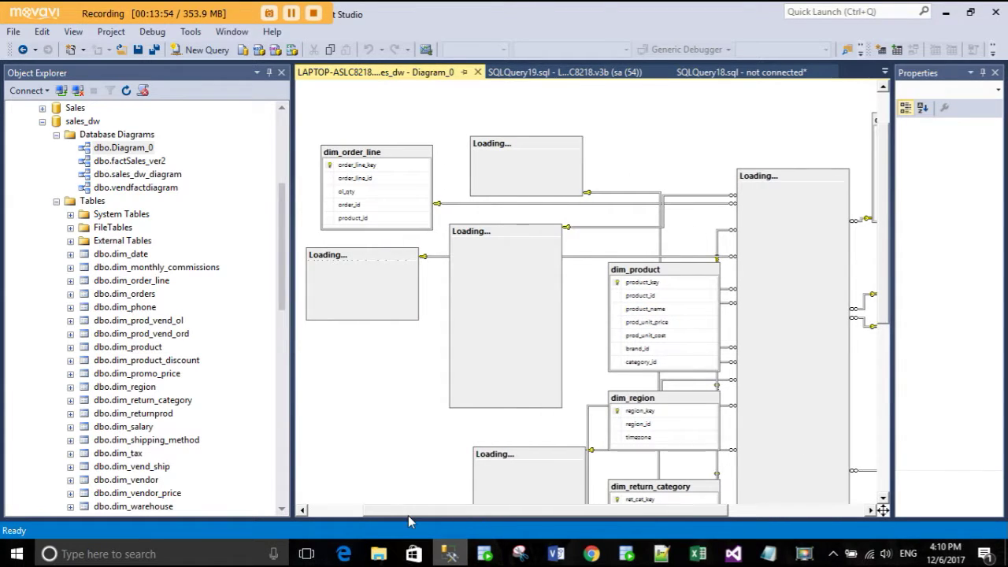
right_click(118, 136)
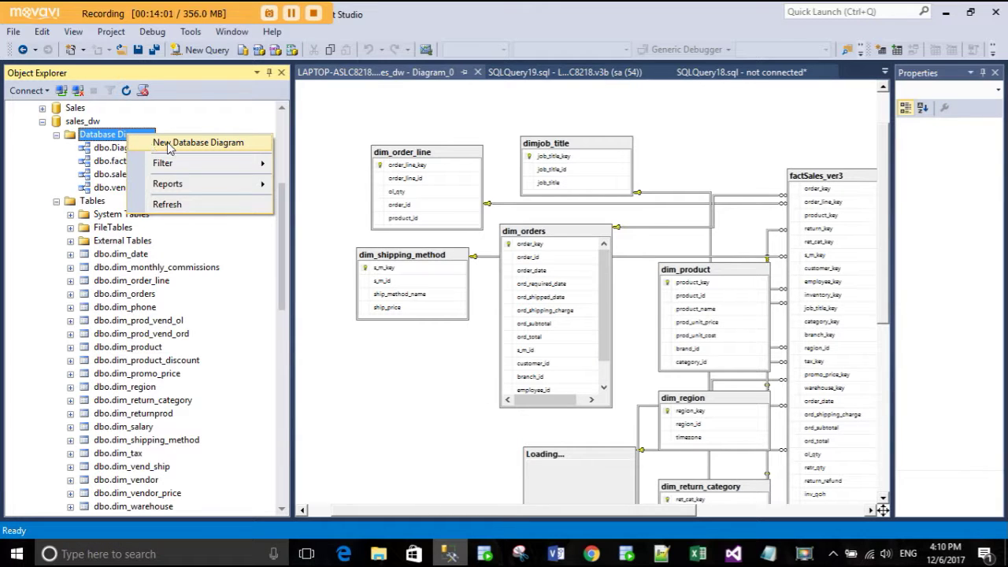
click(409, 361)
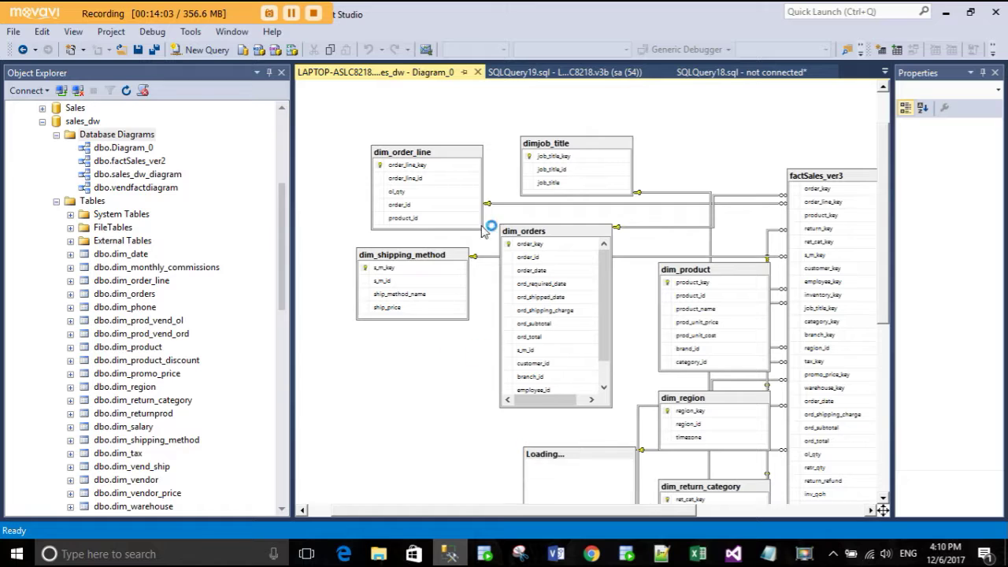
right_click(103, 138)
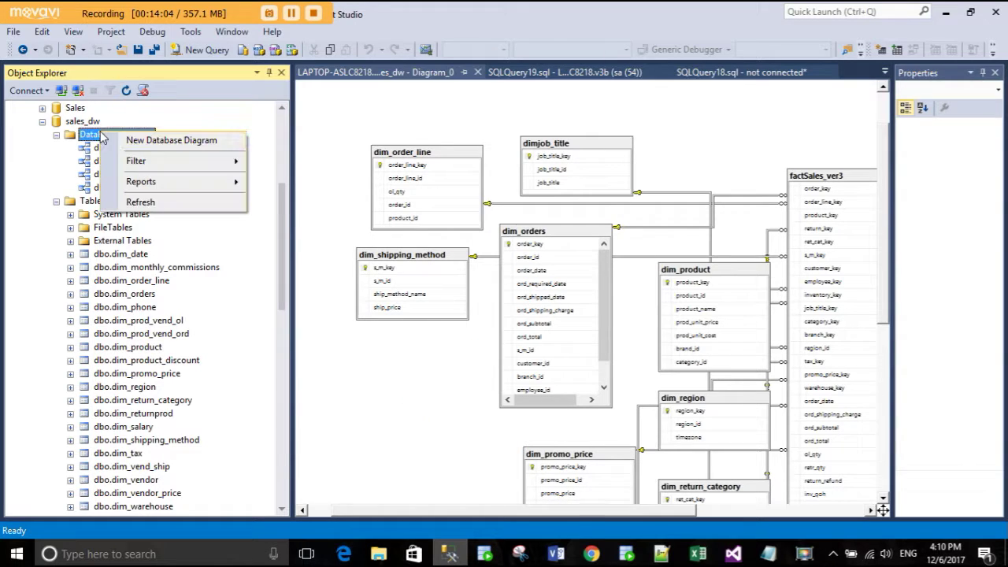
click(176, 137)
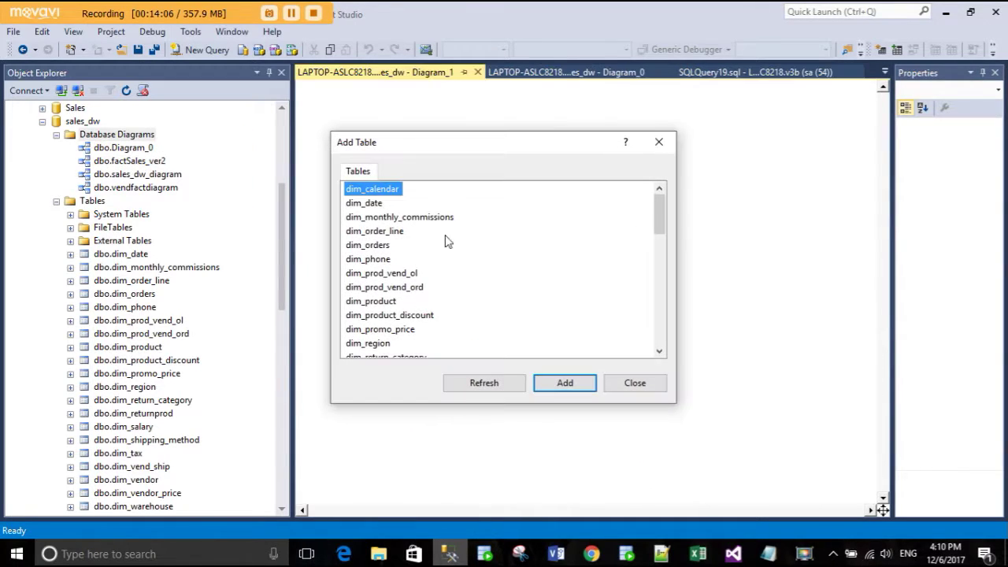
scroll(439, 319, down, 10)
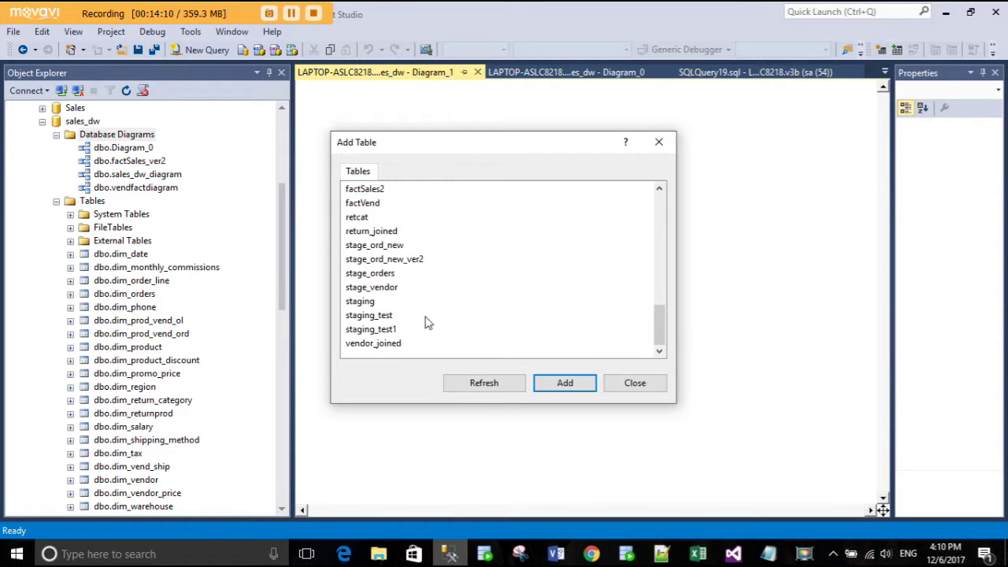
scroll(432, 325, up, 3)
click(395, 288)
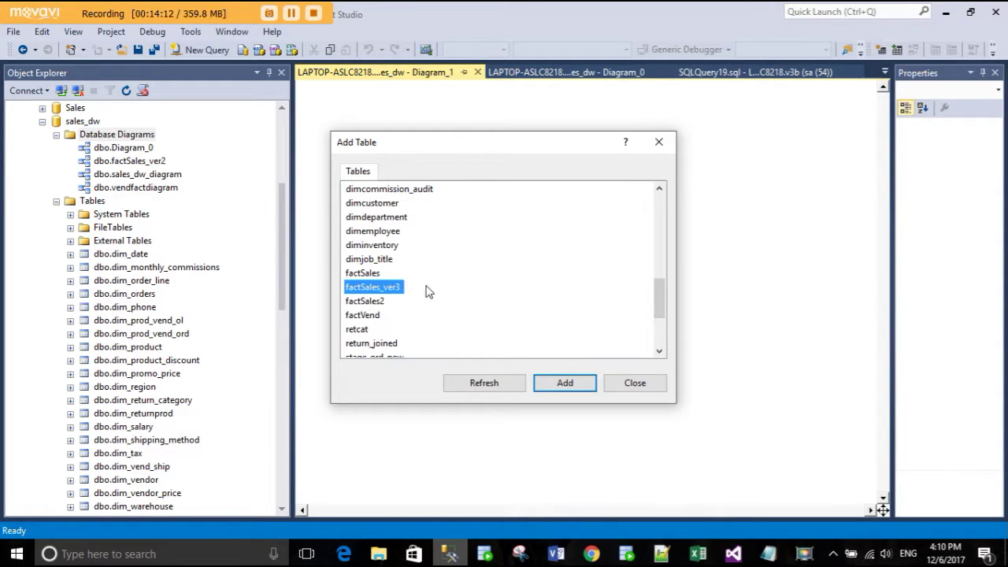
scroll(412, 289, up, 7)
scroll(409, 259, up, 2)
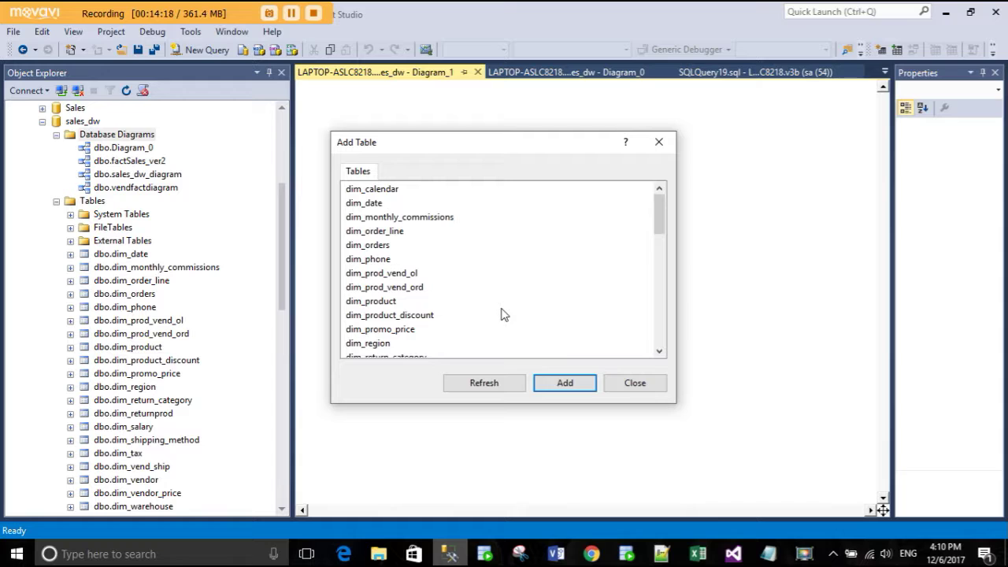
click(625, 386)
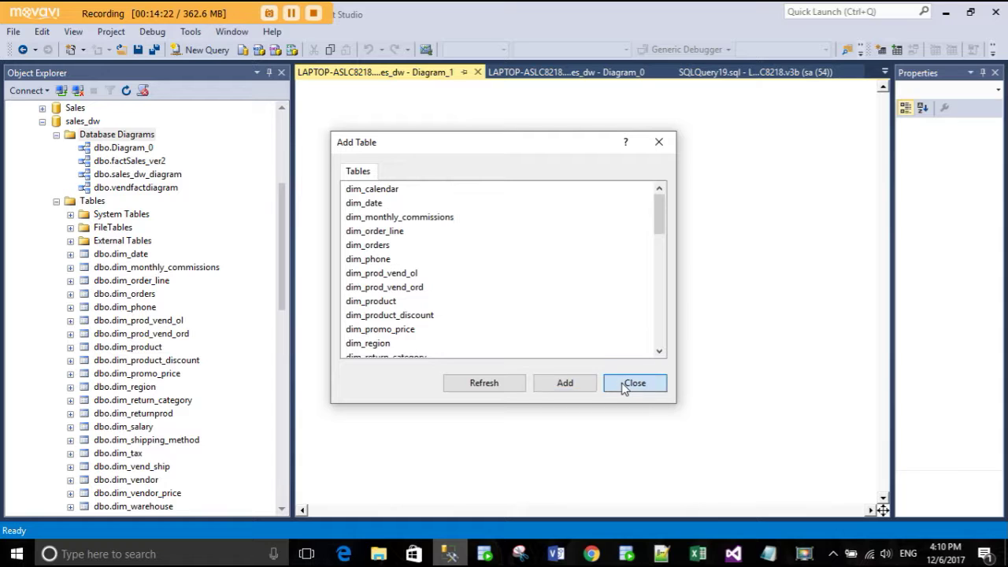
click(477, 73)
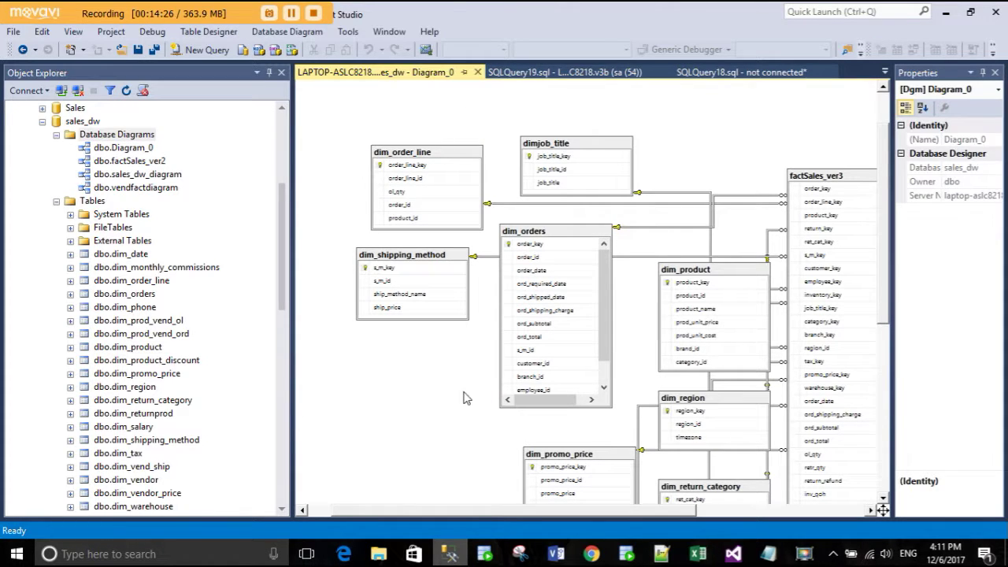
drag(468, 513, 515, 518)
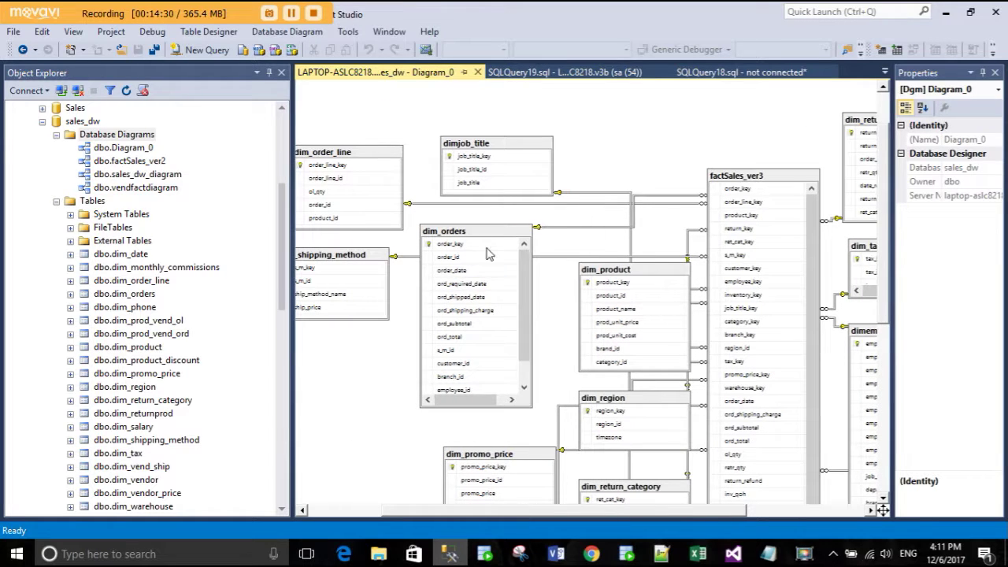
click(577, 202)
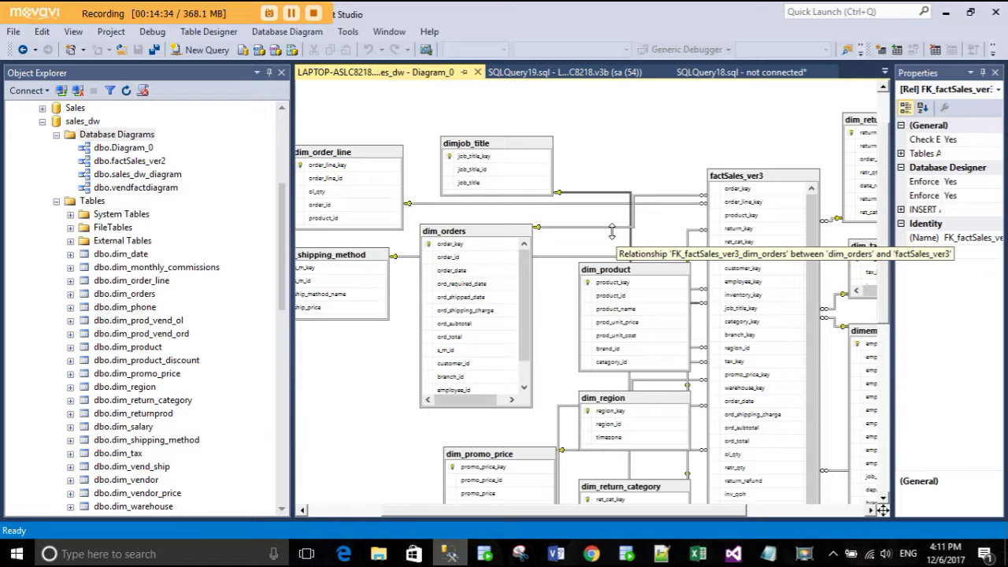
click(738, 179)
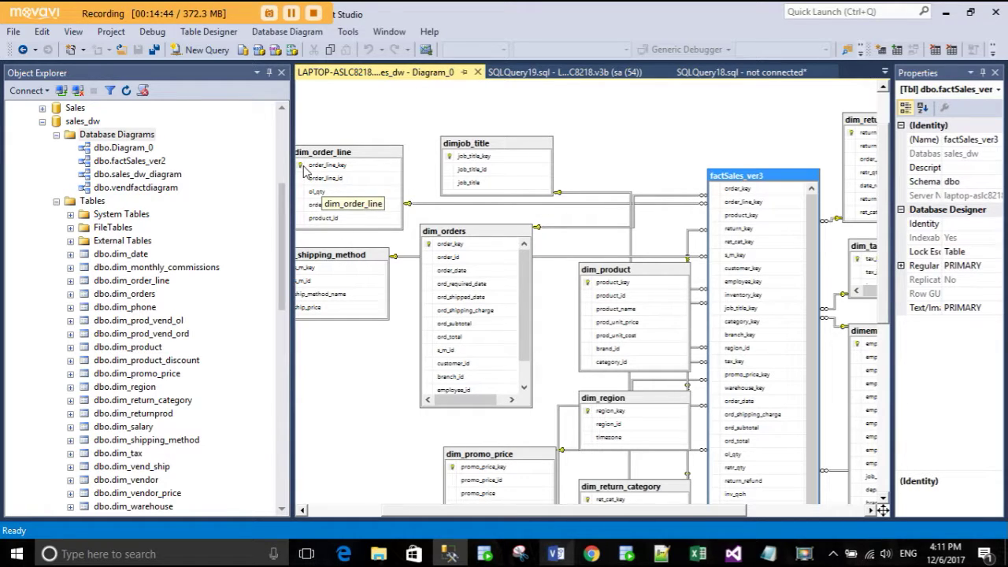
click(301, 172)
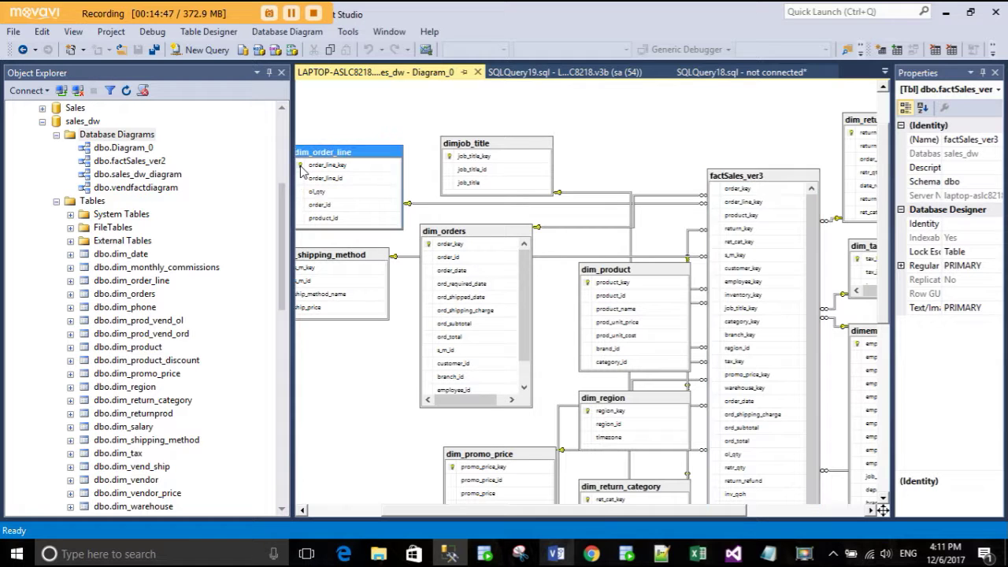
click(399, 168)
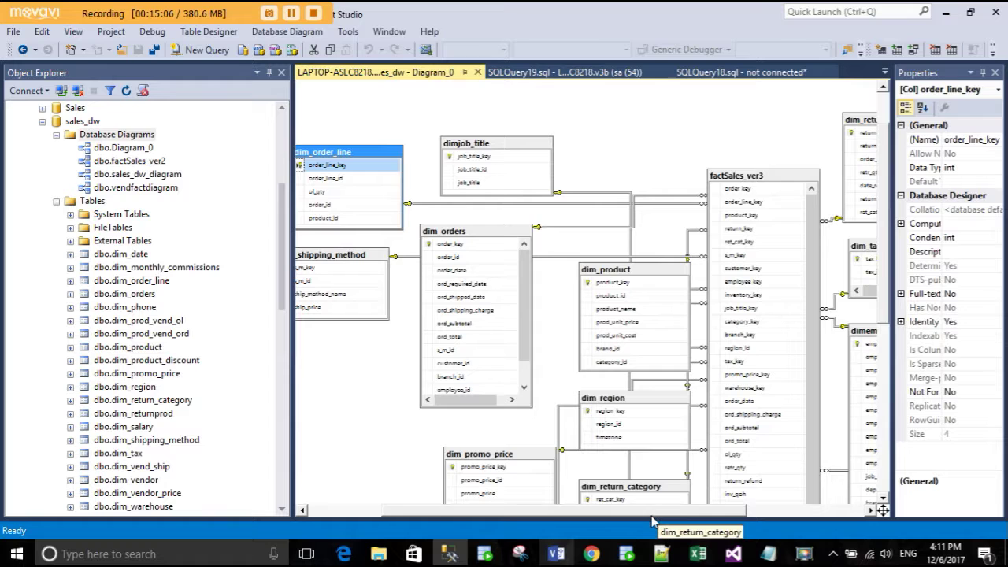
drag(653, 516, 704, 516)
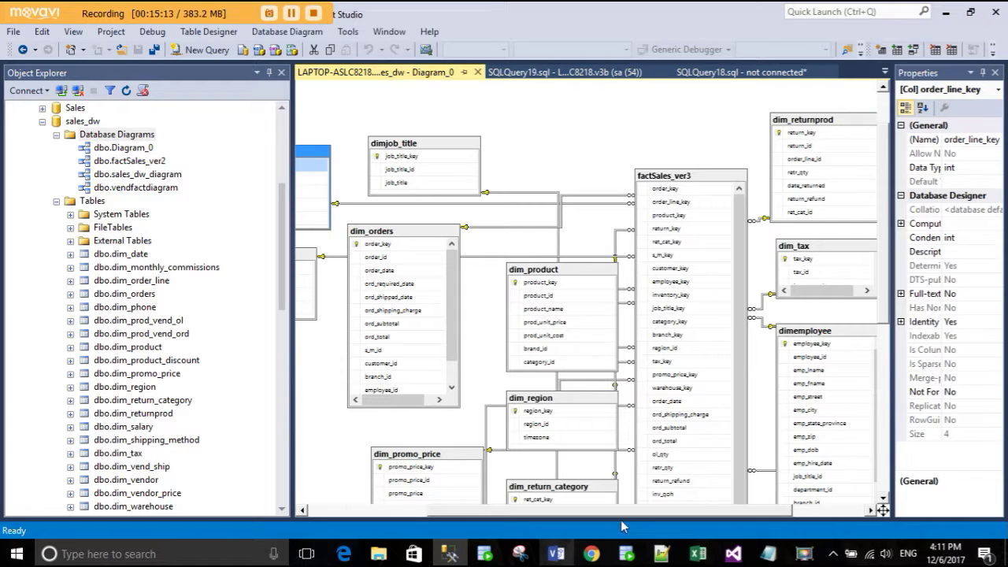
drag(626, 516, 598, 518)
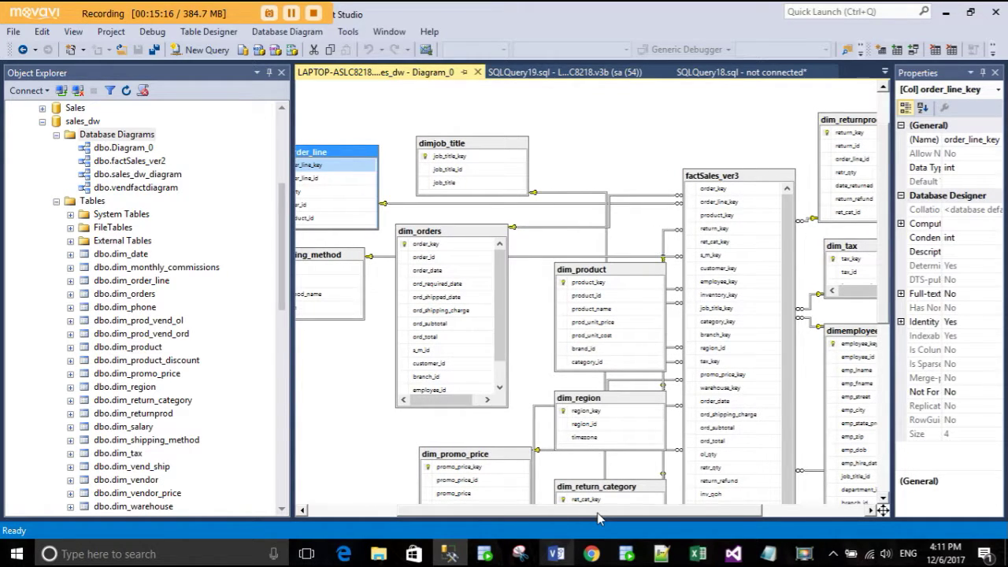
drag(598, 517, 589, 521)
click(367, 415)
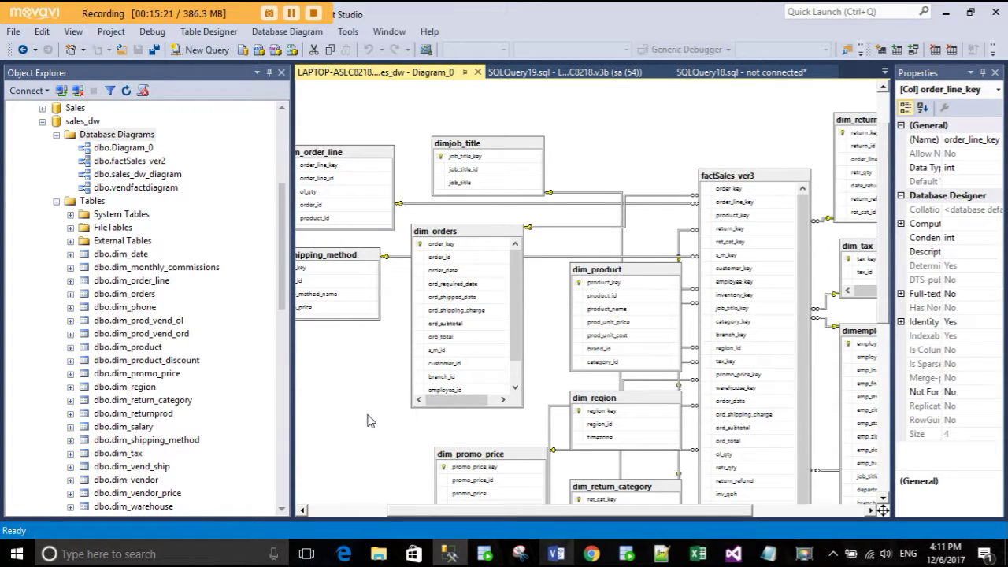
drag(508, 517, 453, 518)
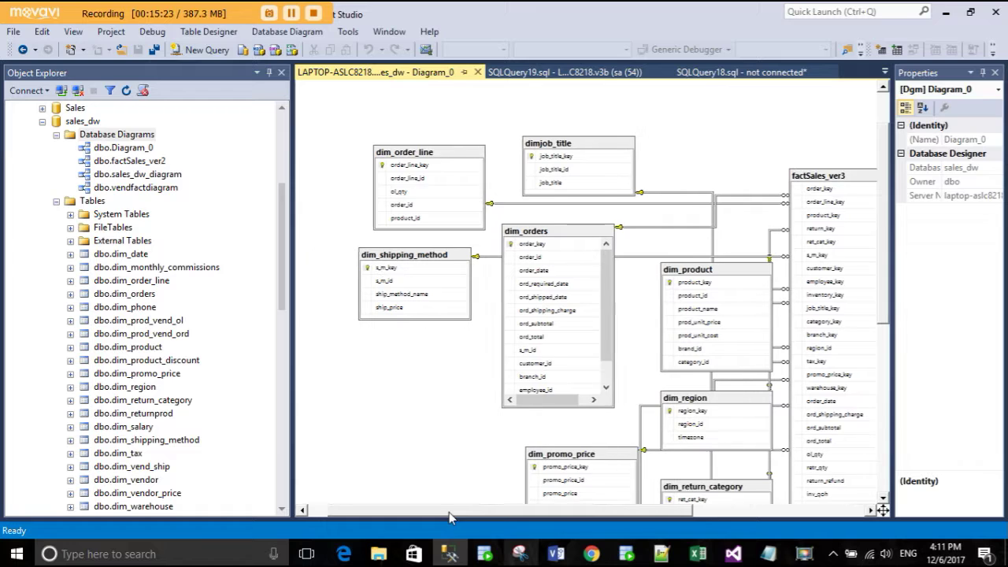
scroll(84, 309, down, 8)
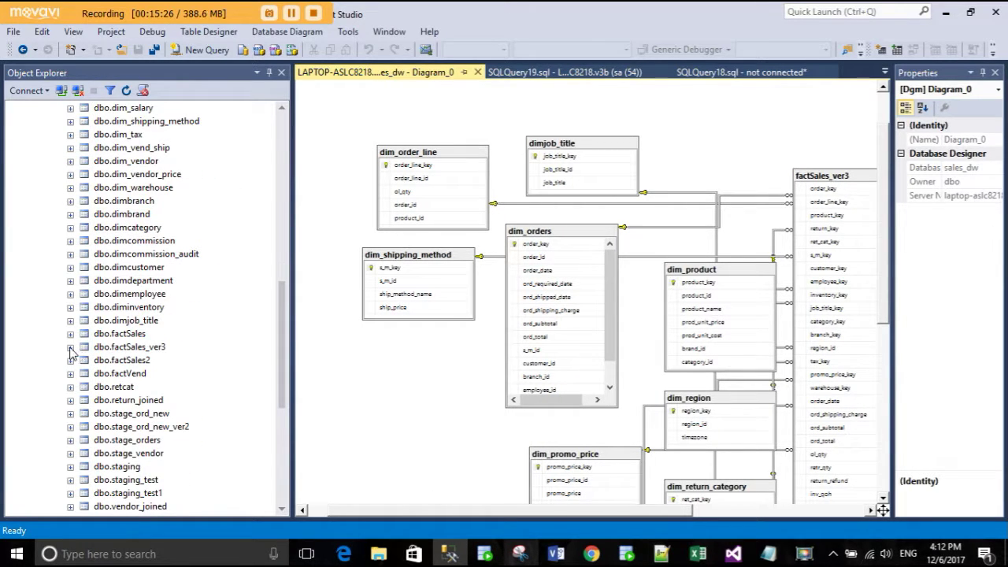
- Expand factSales_ver3 and its keys in the tree, then collapse them again
click(71, 348)
click(85, 386)
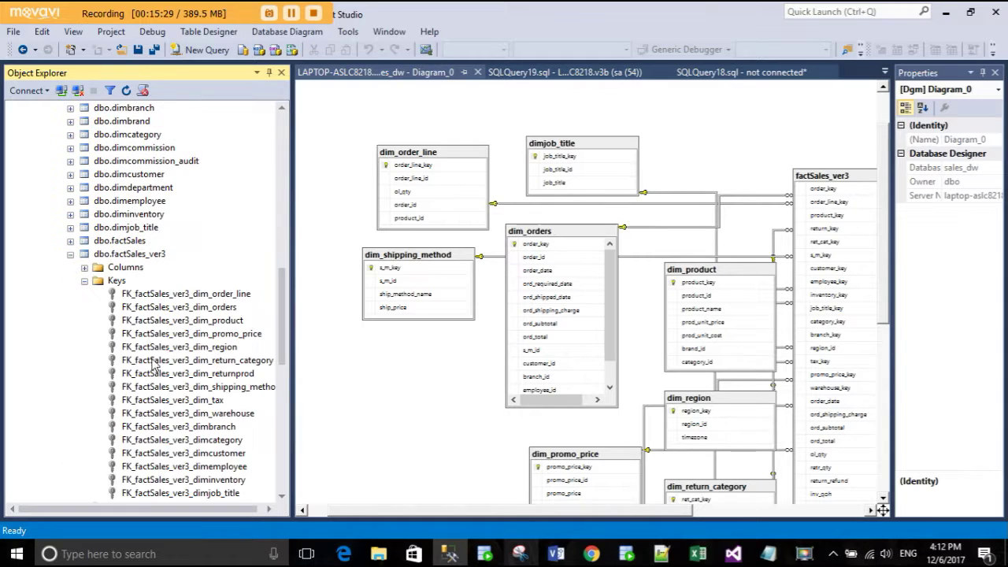
click(84, 281)
click(70, 254)
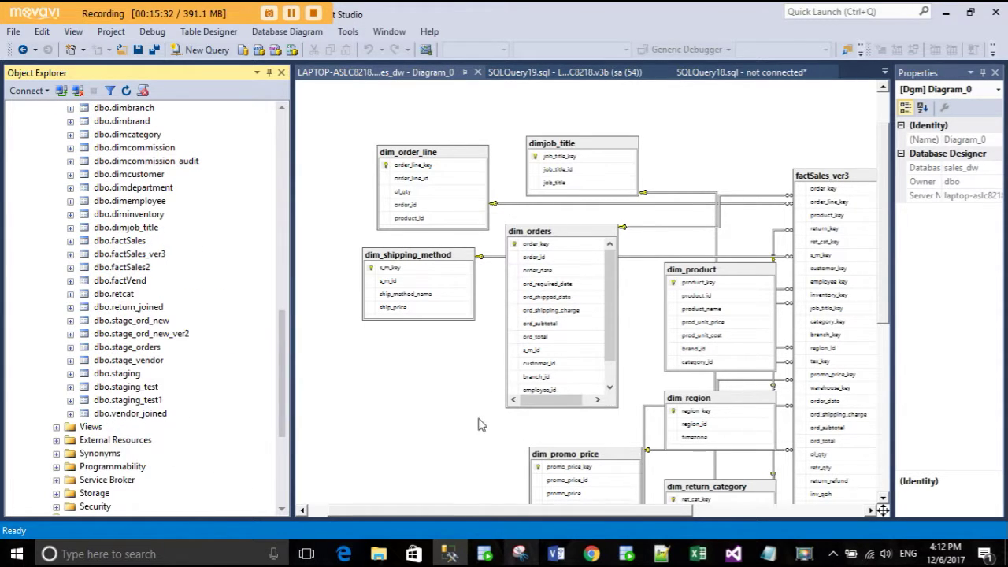
drag(496, 514, 551, 513)
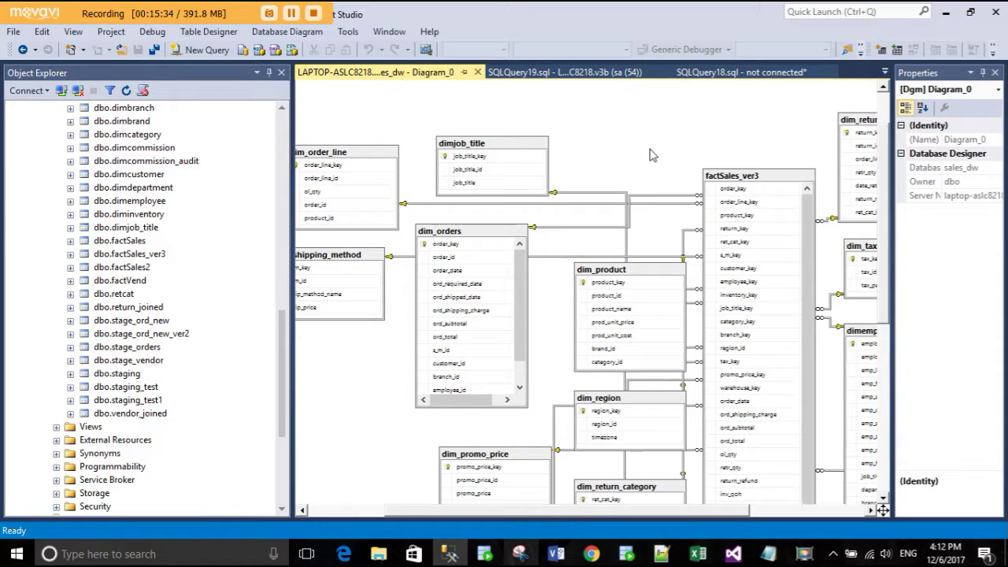
- Auto-arrange the Diagram_0 tables, review the layout, then close the diagram without saving
right_click(650, 154)
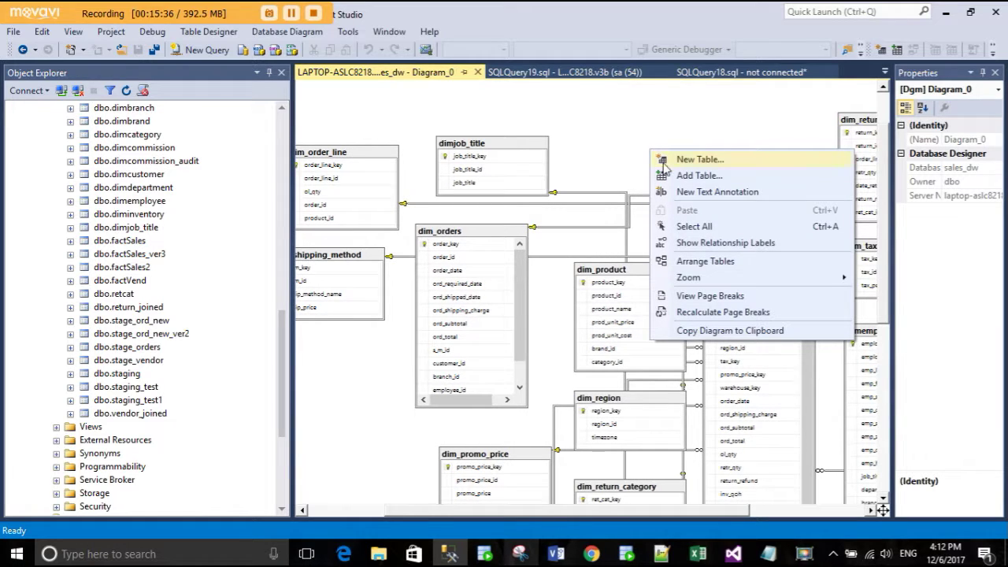
click(697, 263)
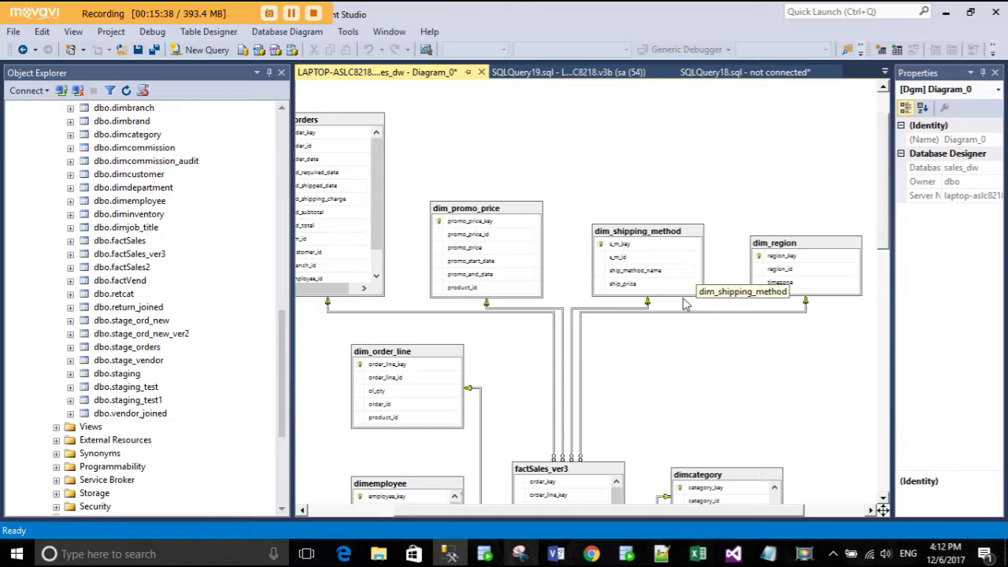
scroll(661, 395, down, 10)
scroll(661, 395, down, 5)
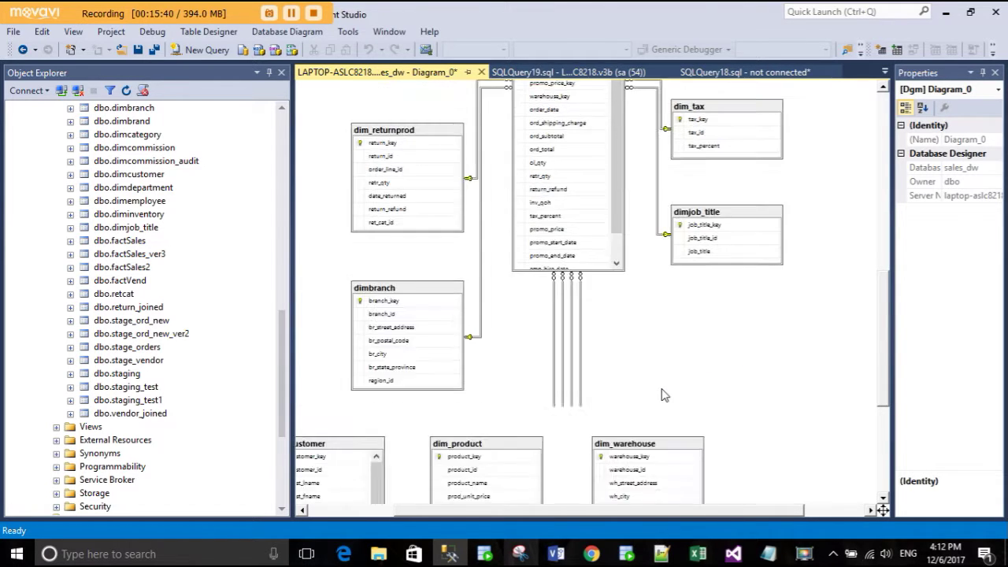
scroll(664, 394, up, 7)
scroll(662, 389, up, 8)
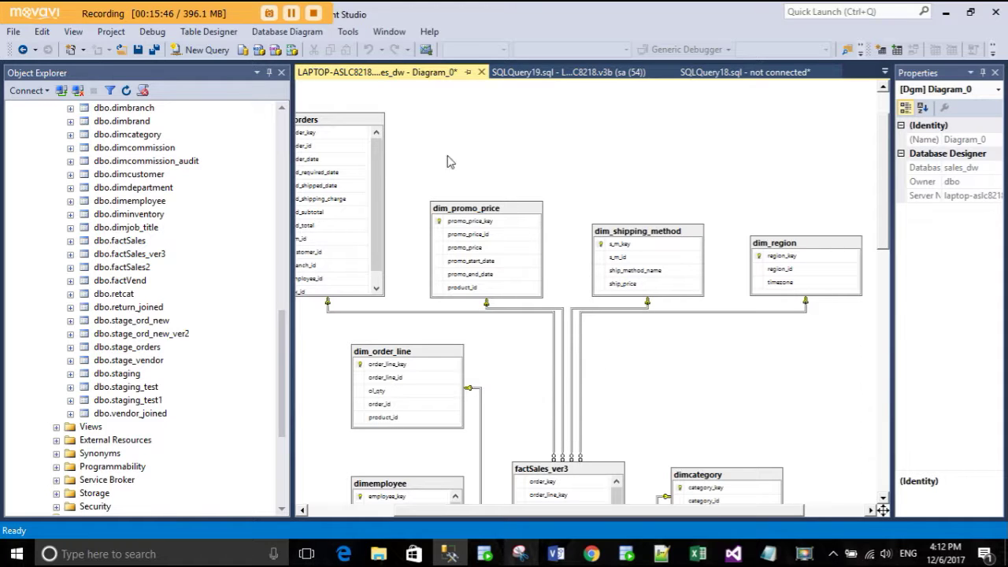
click(481, 72)
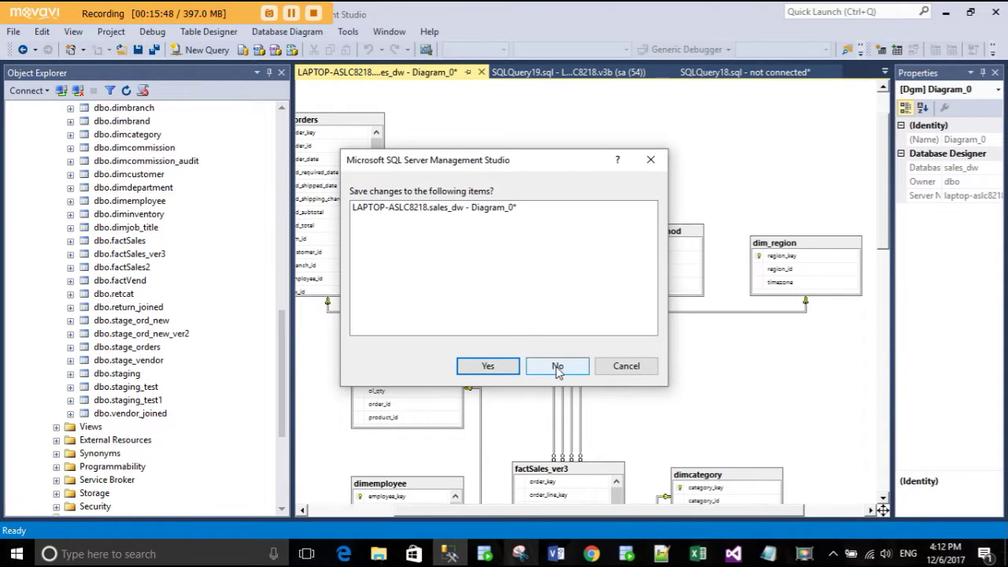
click(557, 366)
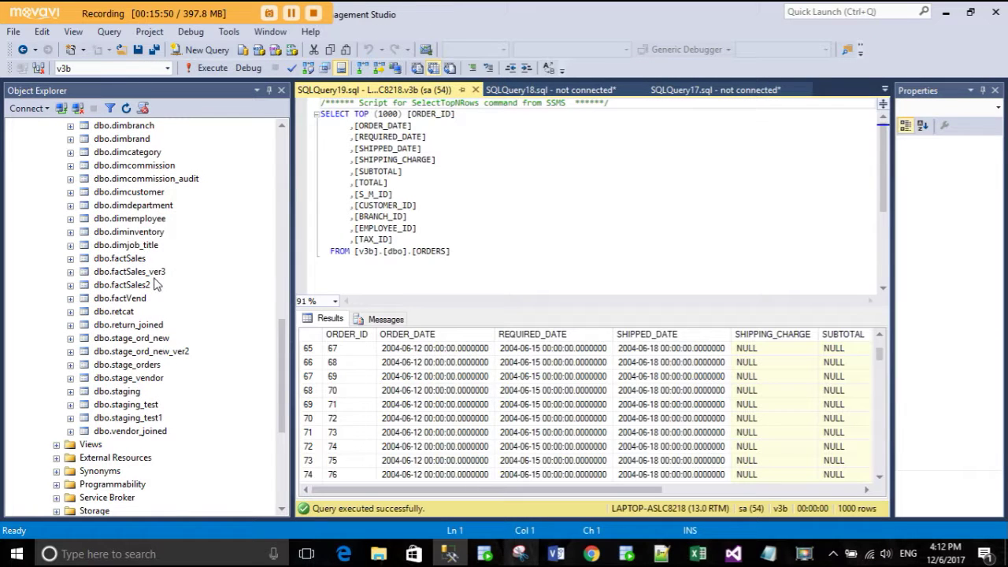
- Open the vendfactdiagram database diagram from Object Explorer
scroll(158, 286, up, 10)
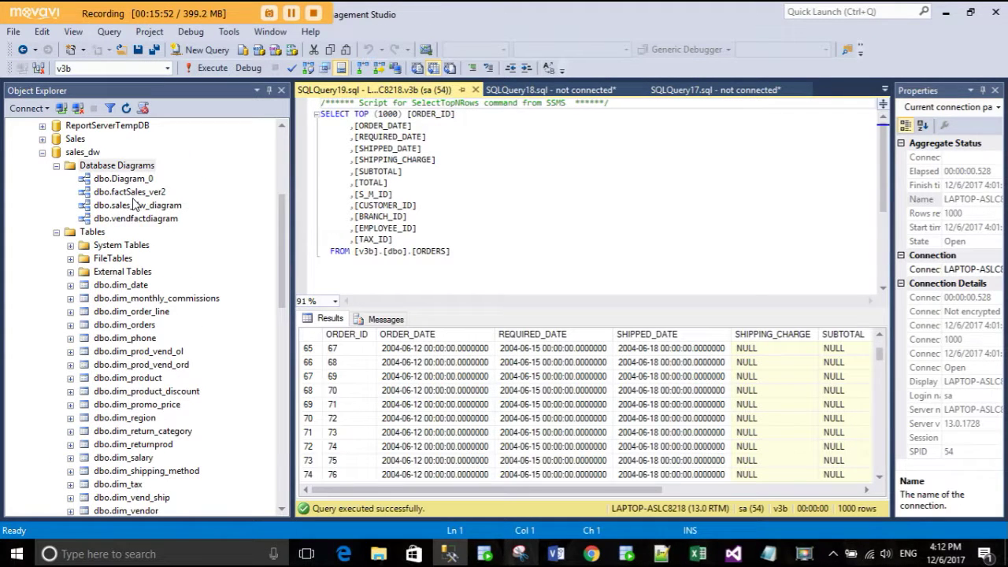
click(144, 219)
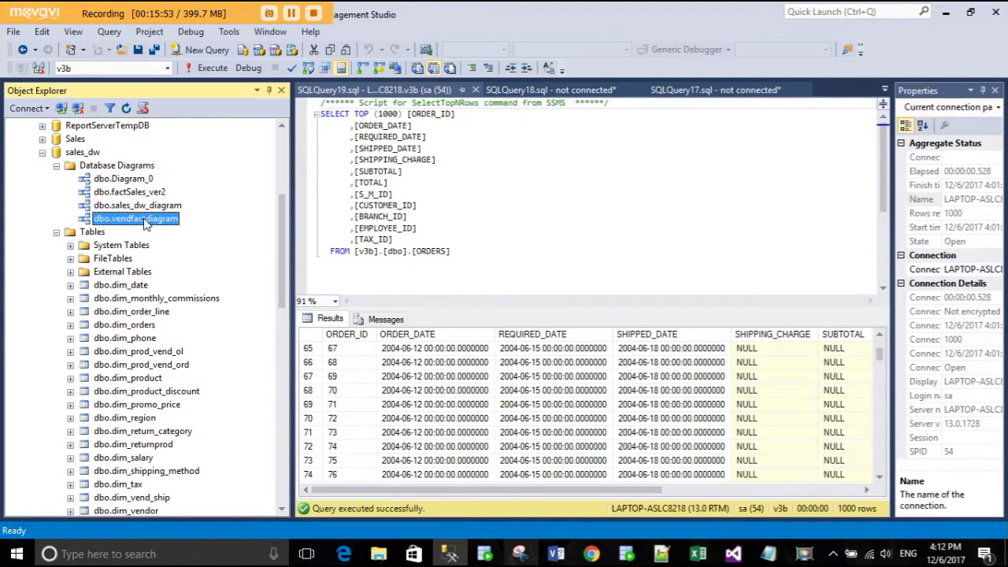
double_click(145, 222)
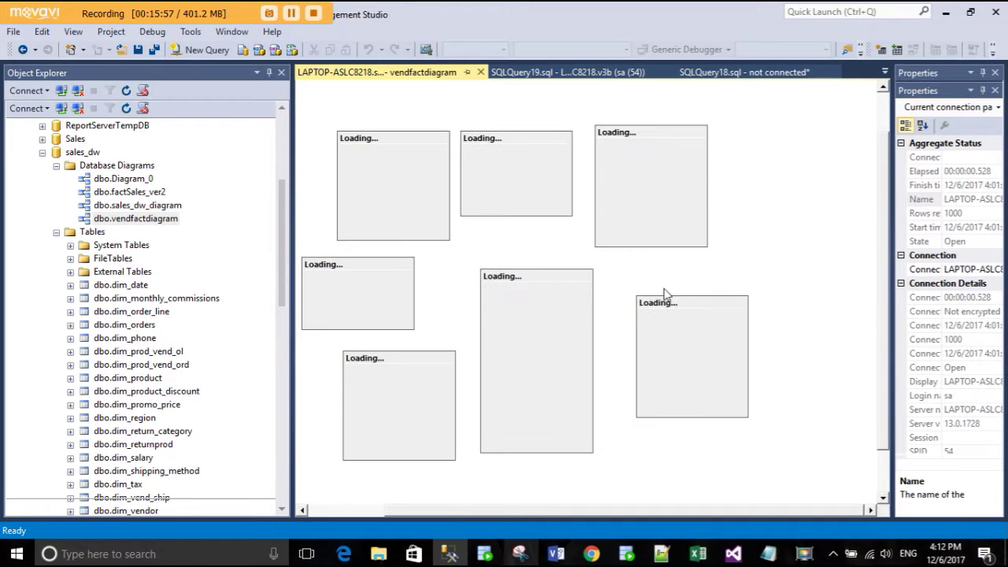
- Auto-arrange the vendfactdiagram tables, then switch back to Visual Studio
right_click(798, 221)
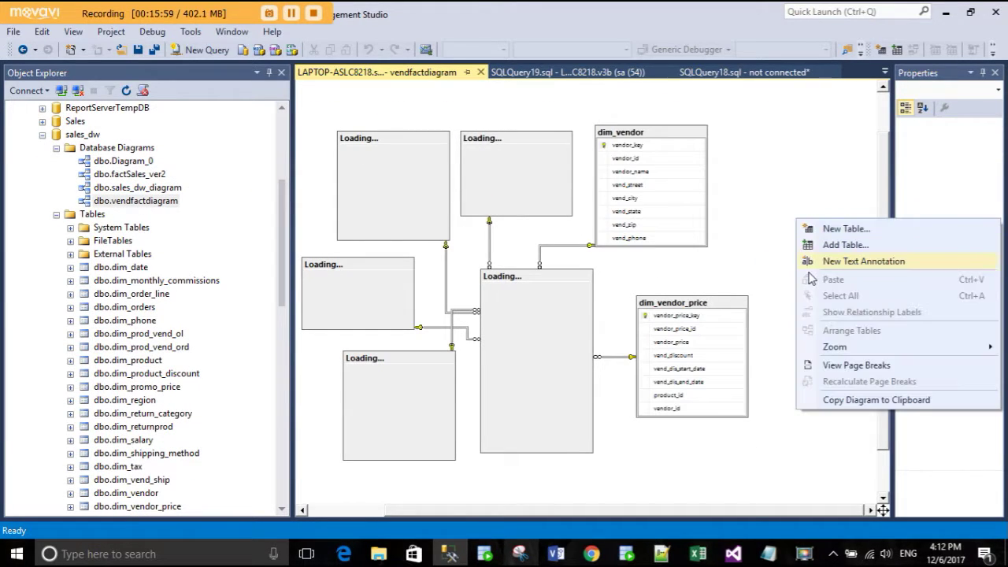
click(724, 244)
right_click(754, 195)
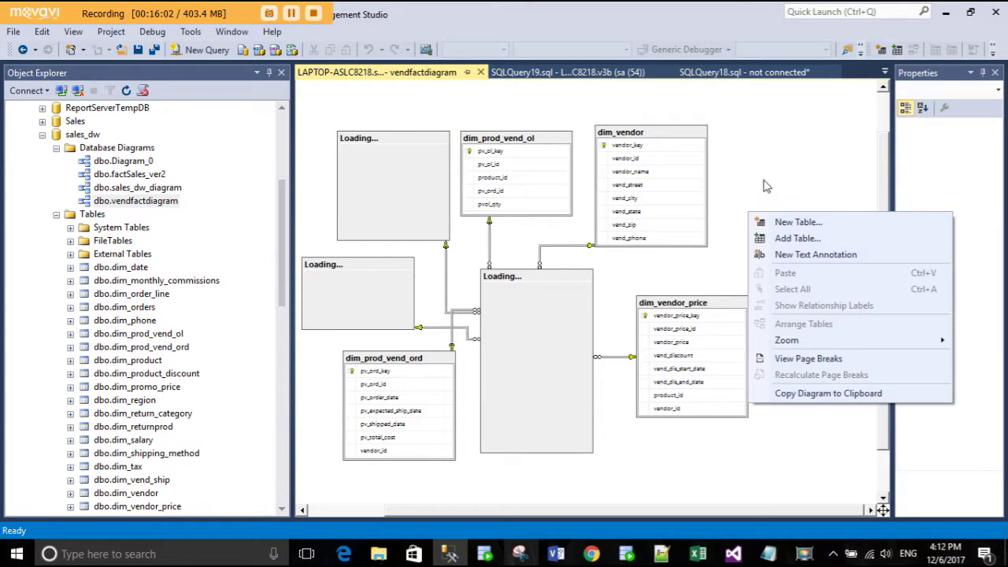
click(772, 170)
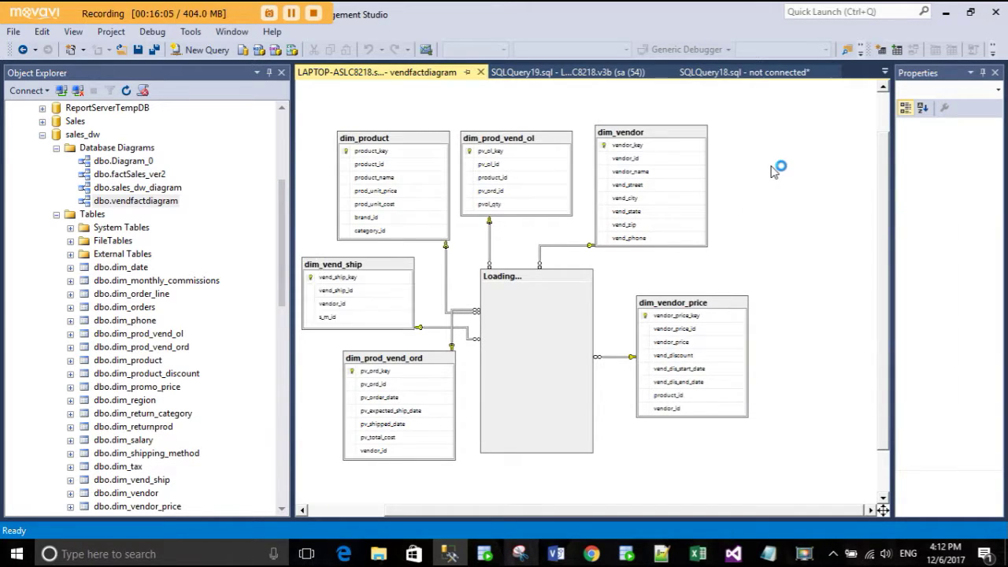
right_click(772, 180)
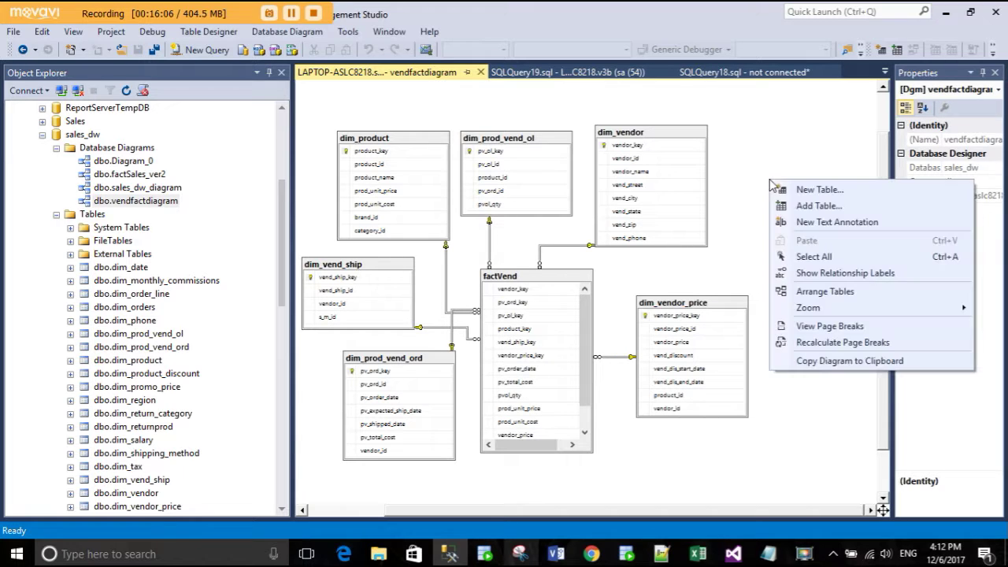
click(809, 291)
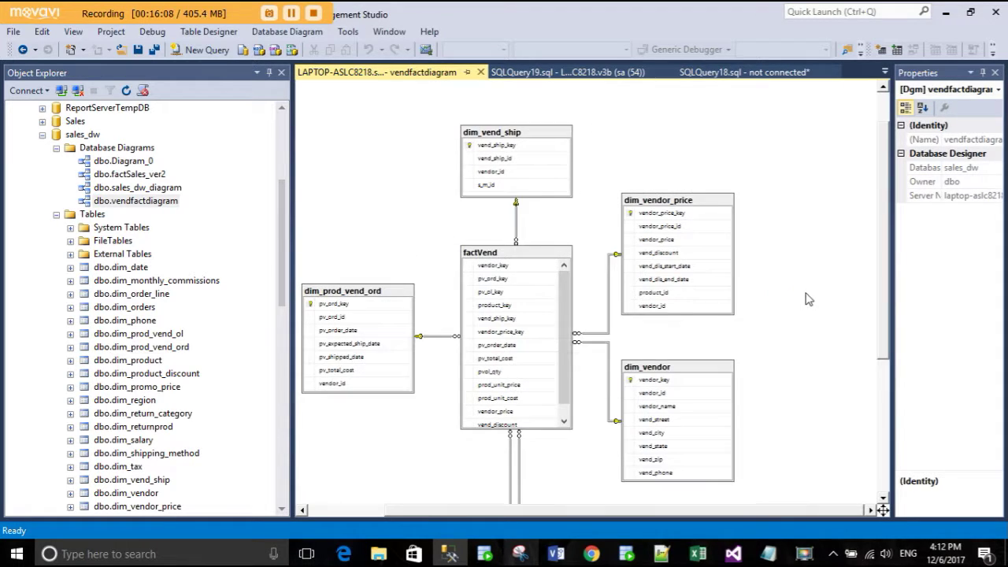
scroll(746, 298, down, 2)
scroll(746, 298, up, 3)
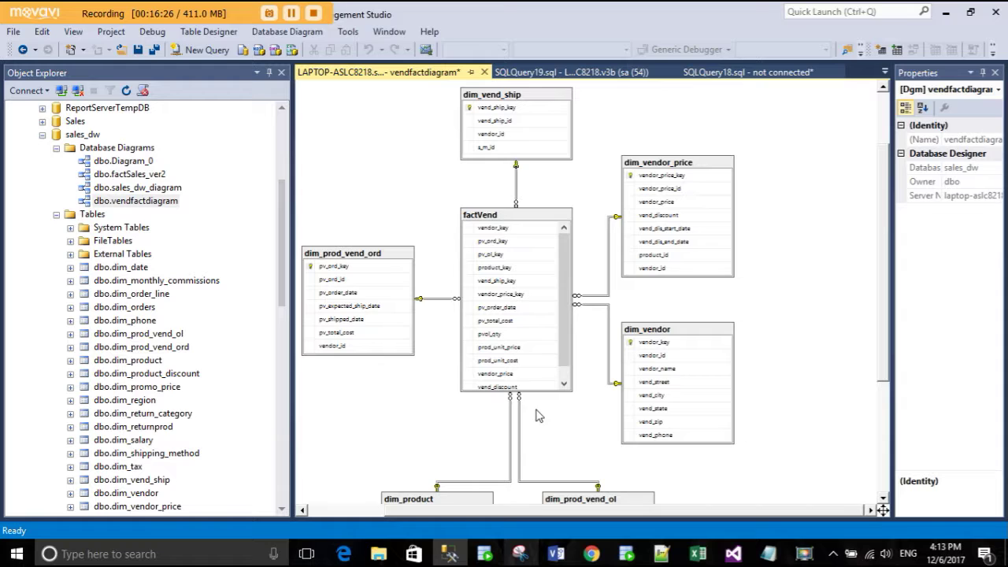
click(450, 554)
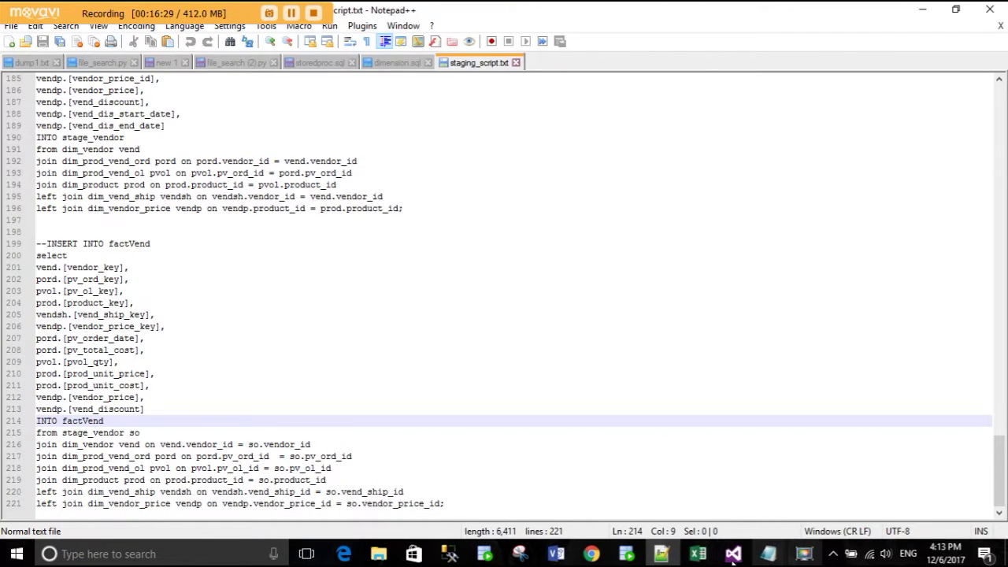
click(733, 553)
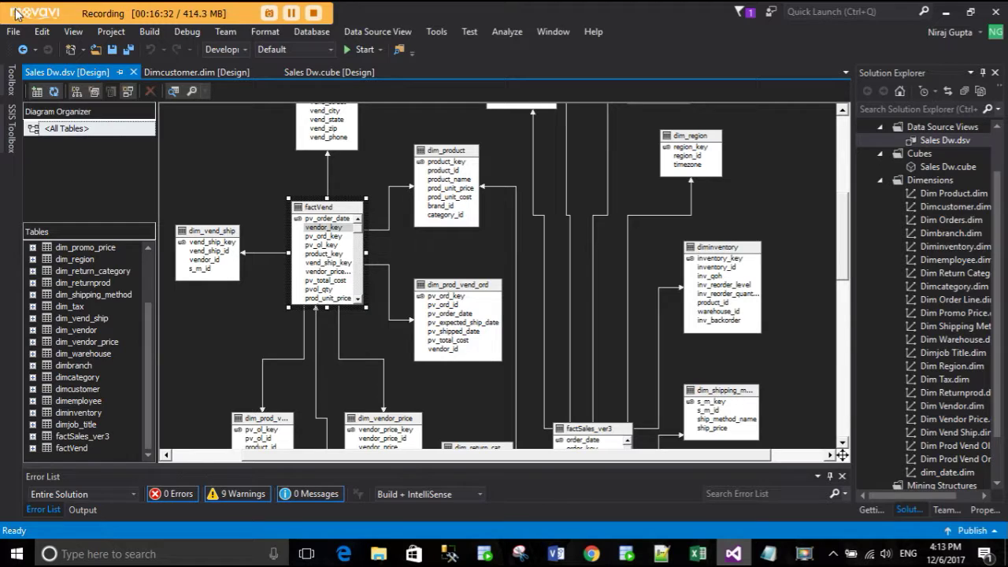
- Close the Sales Dw solution from the File menu, leaving Solution Explorer empty
click(16, 32)
key(Escape)
click(788, 222)
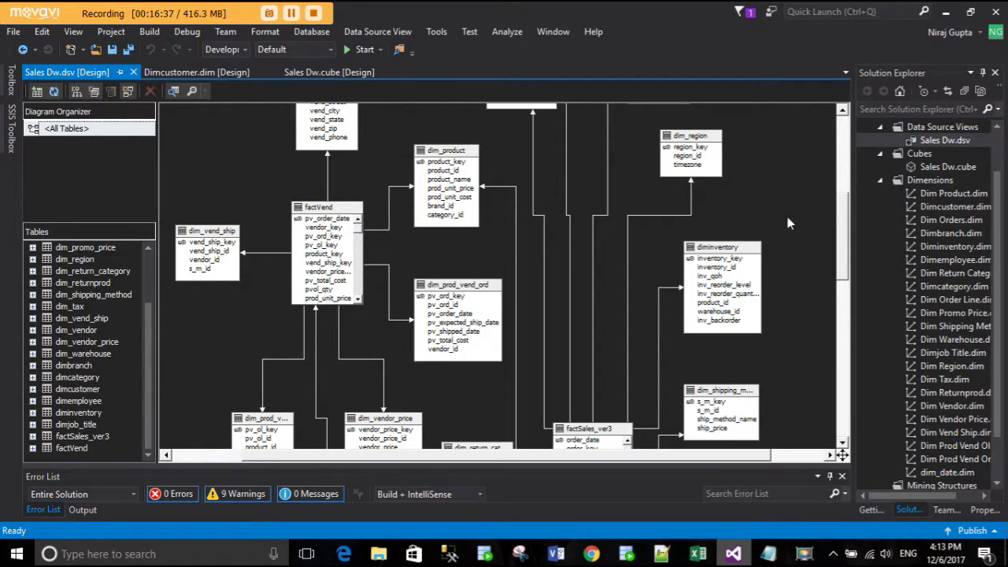
click(14, 33)
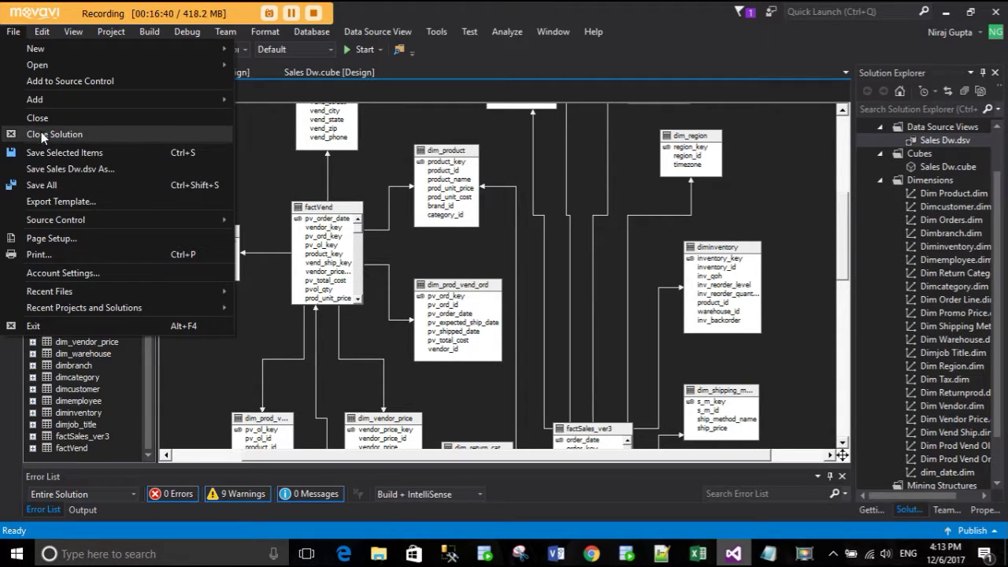
click(98, 135)
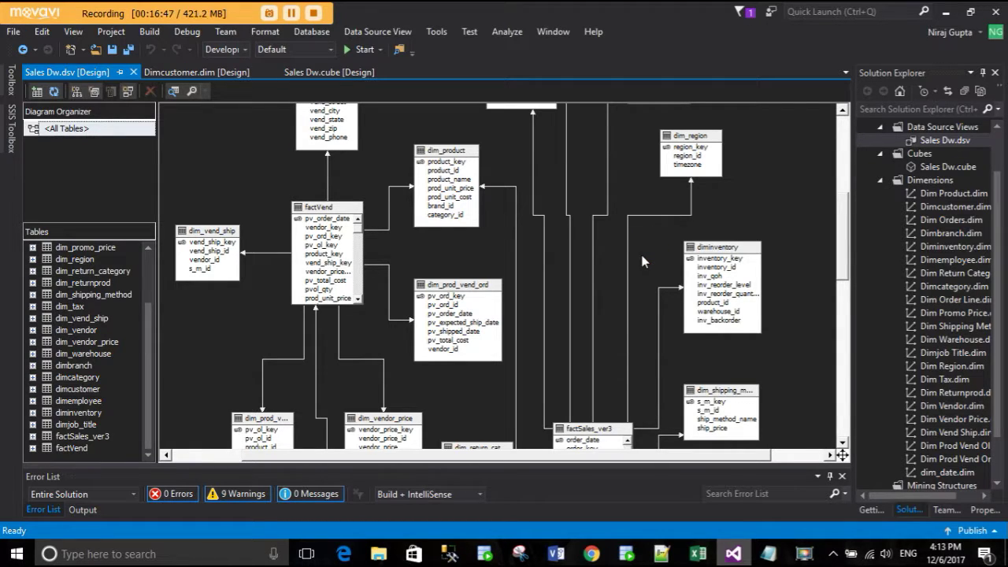
click(13, 31)
mouse_move(29, 55)
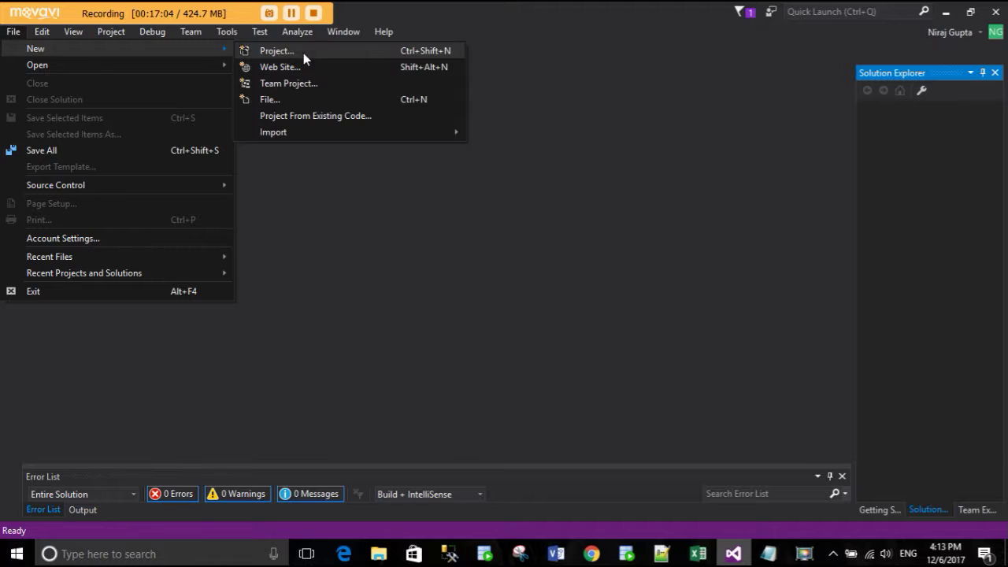
- Create project demo_ssas from the Business Intelligence > Analysis Services Multidimensional template
click(303, 52)
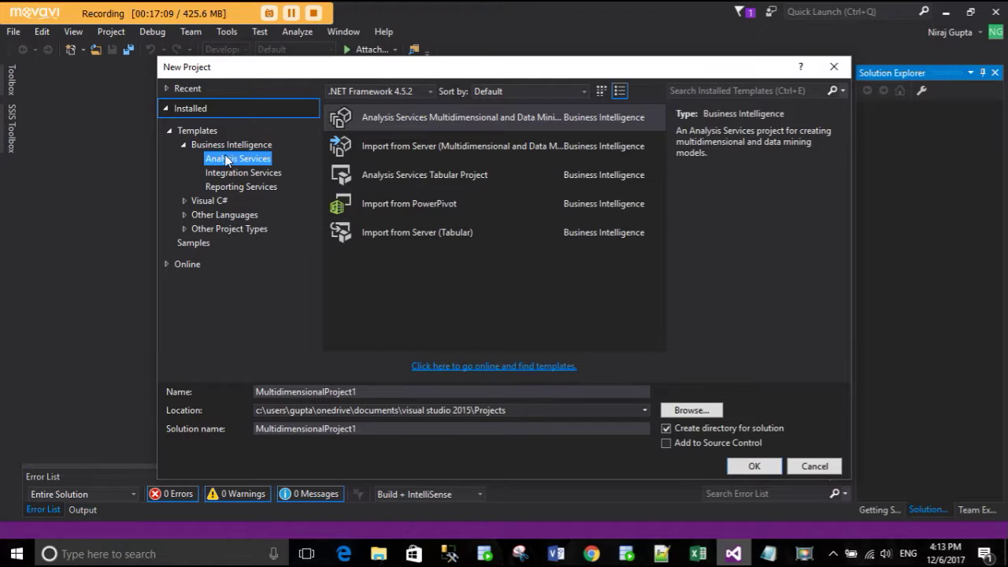
click(229, 146)
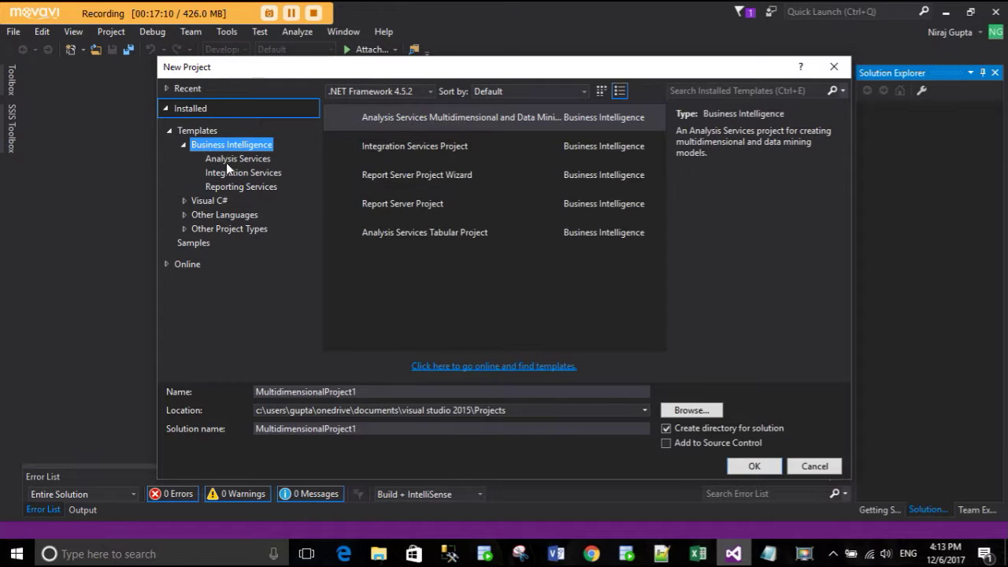
click(230, 159)
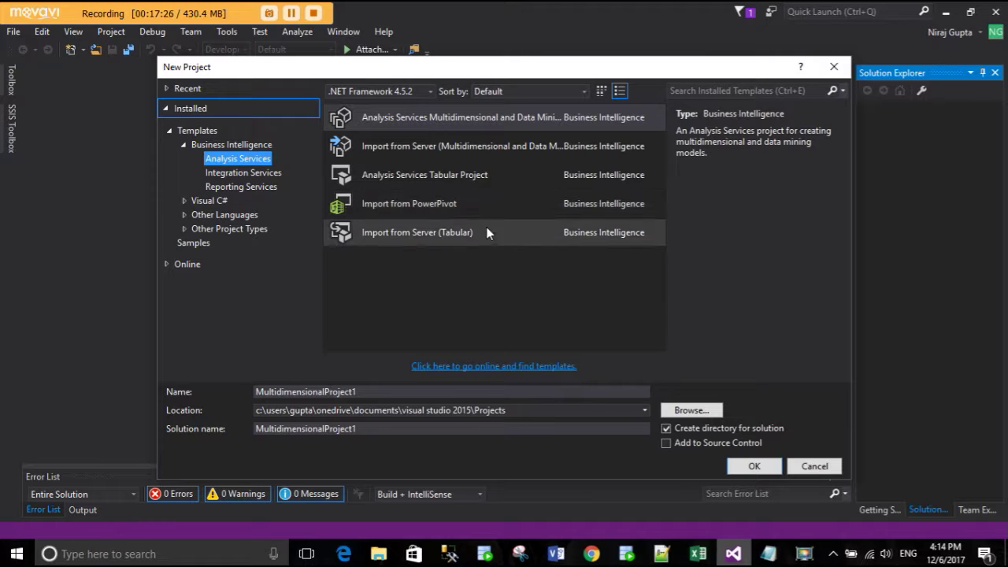
click(436, 126)
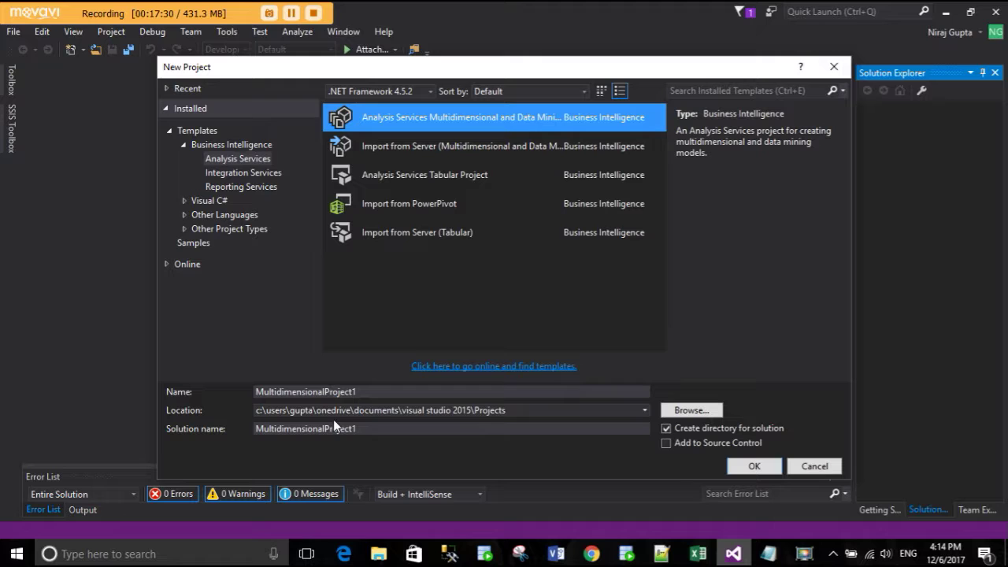
drag(362, 392, 256, 396)
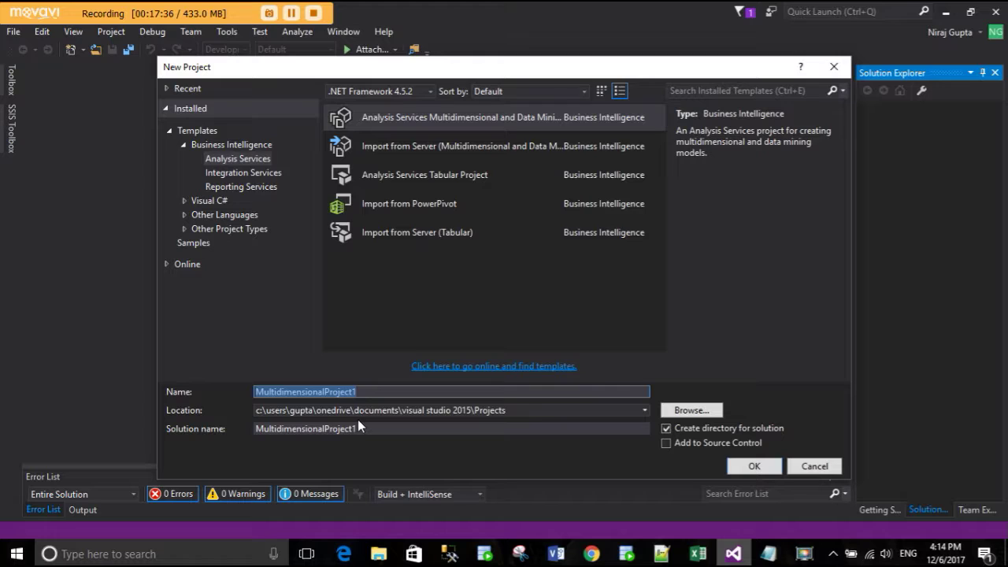
text(demo)
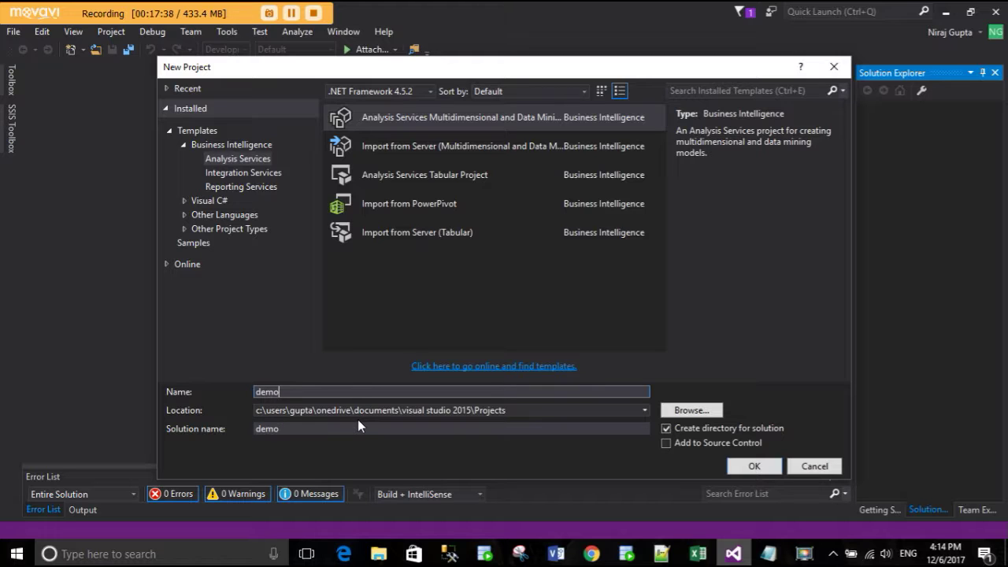
text(_ssas)
click(754, 466)
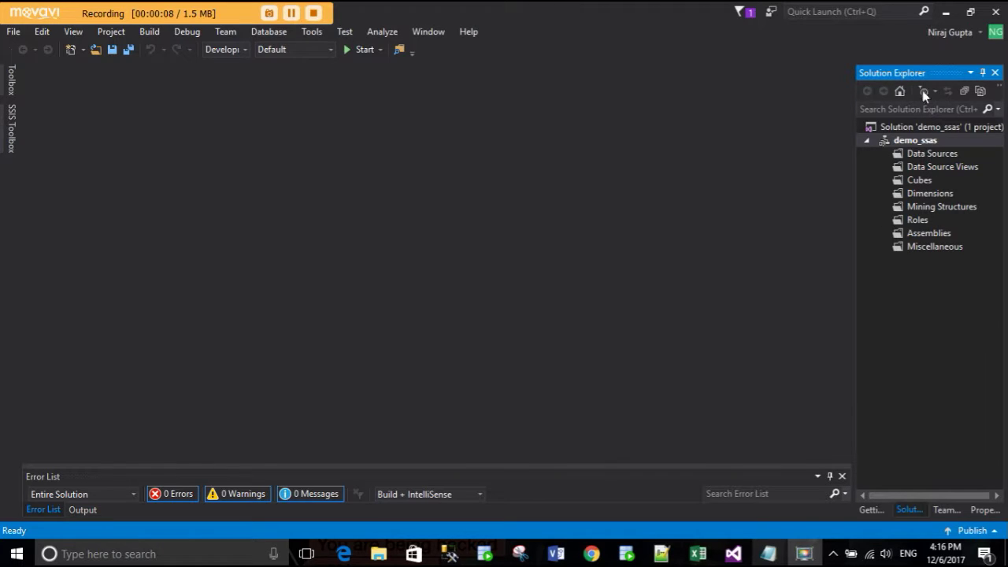
click(926, 155)
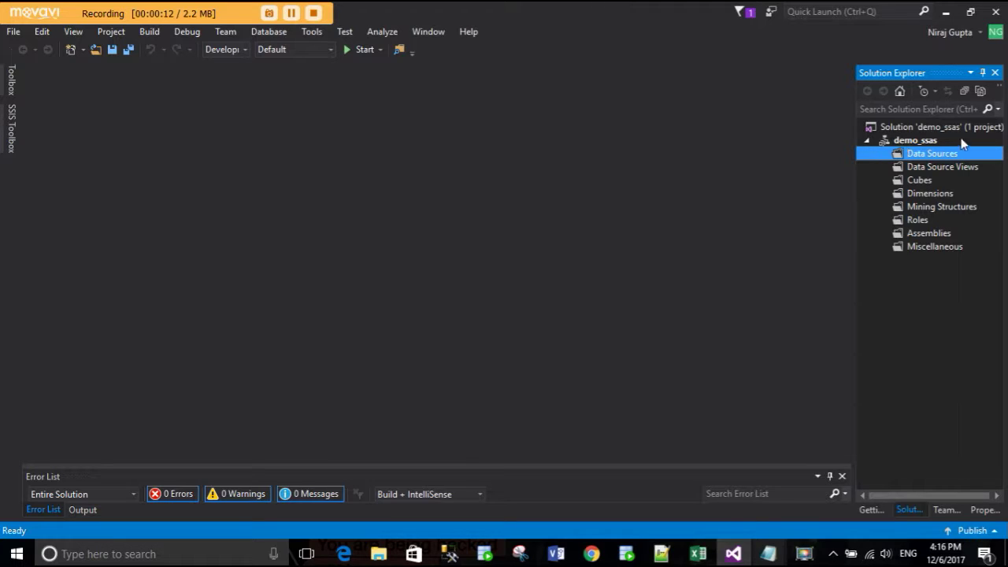
click(933, 168)
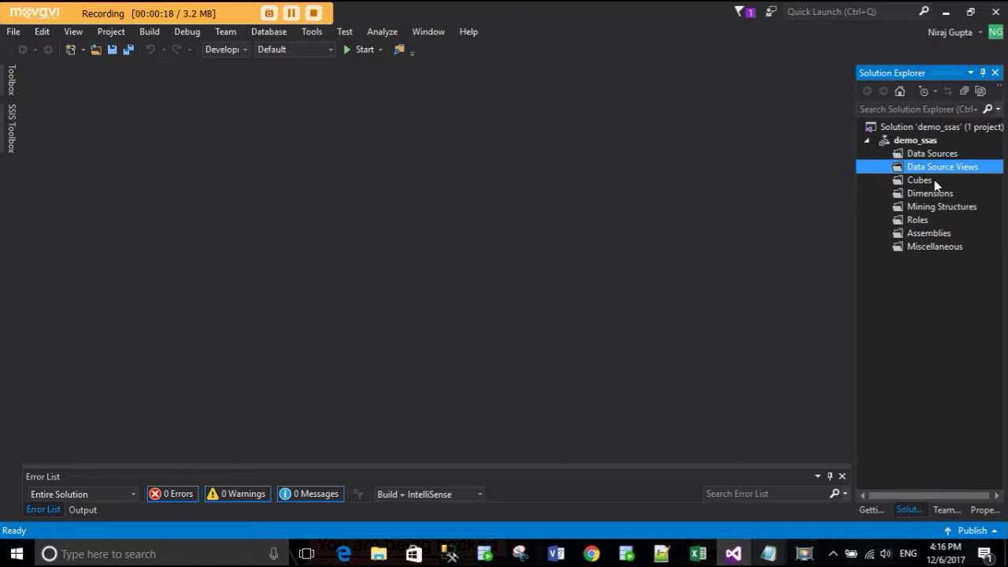
click(934, 181)
click(936, 194)
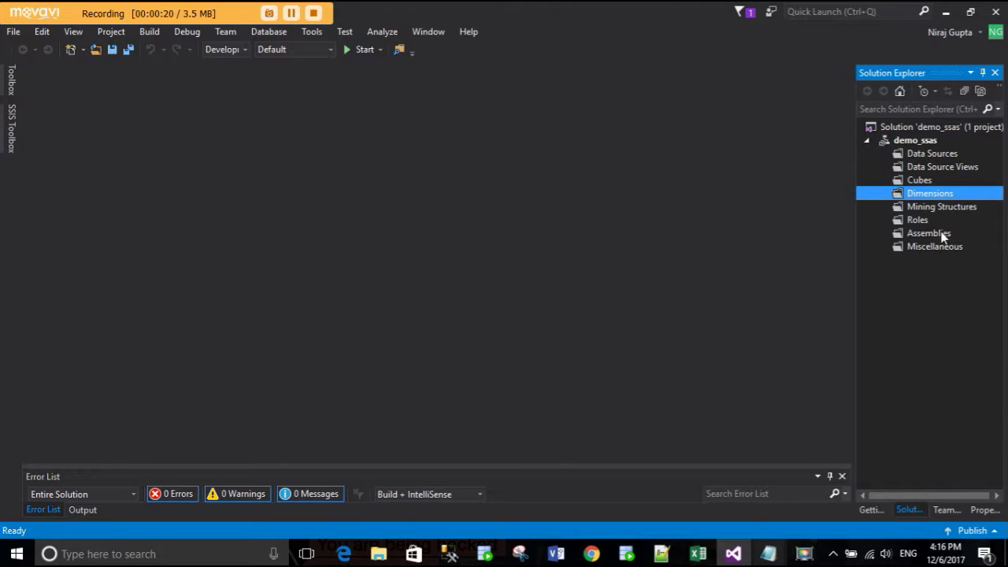
click(942, 207)
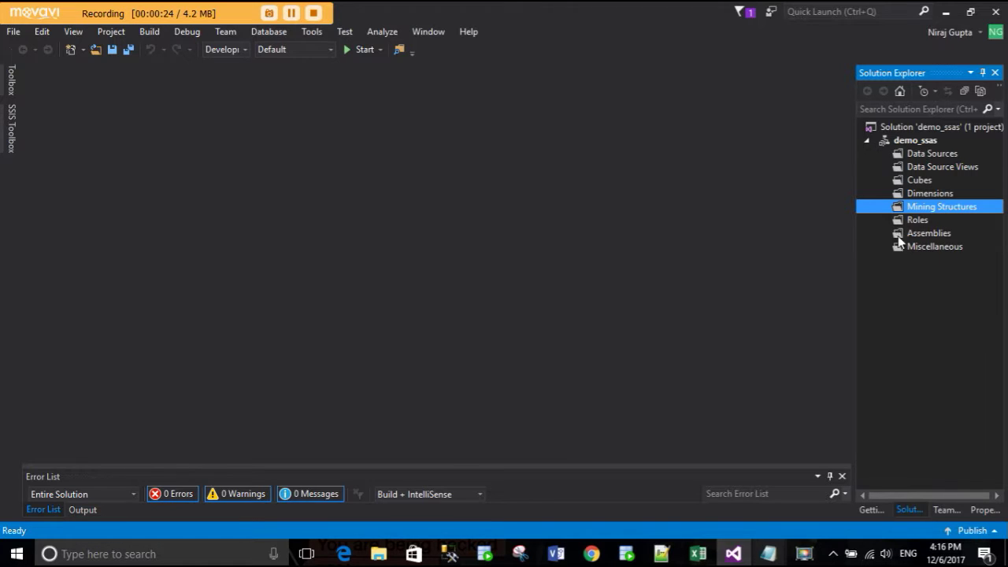
click(944, 197)
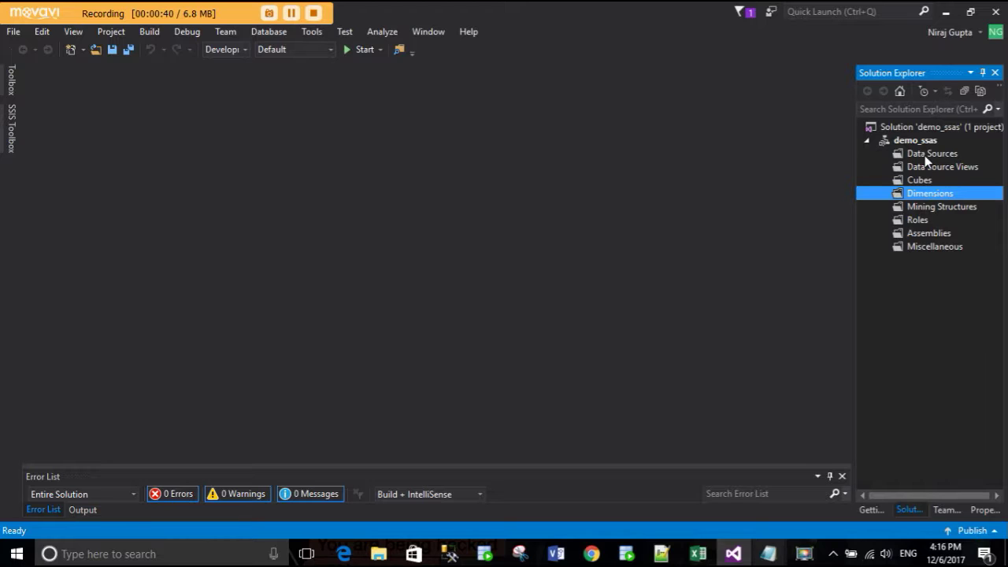
click(926, 155)
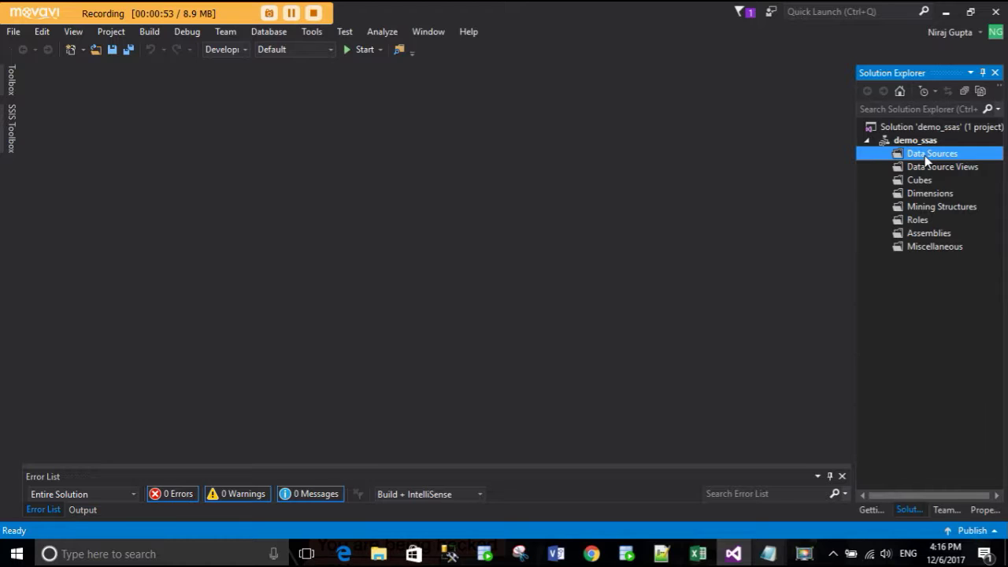
- Launch the Data Source Wizard on Data Sources and base it on a connection
right_click(926, 160)
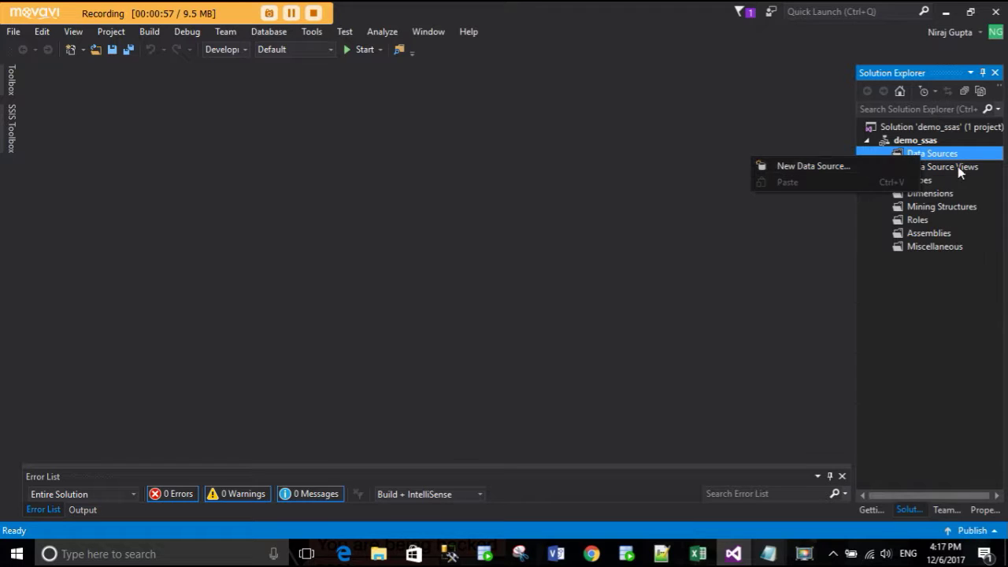
click(828, 169)
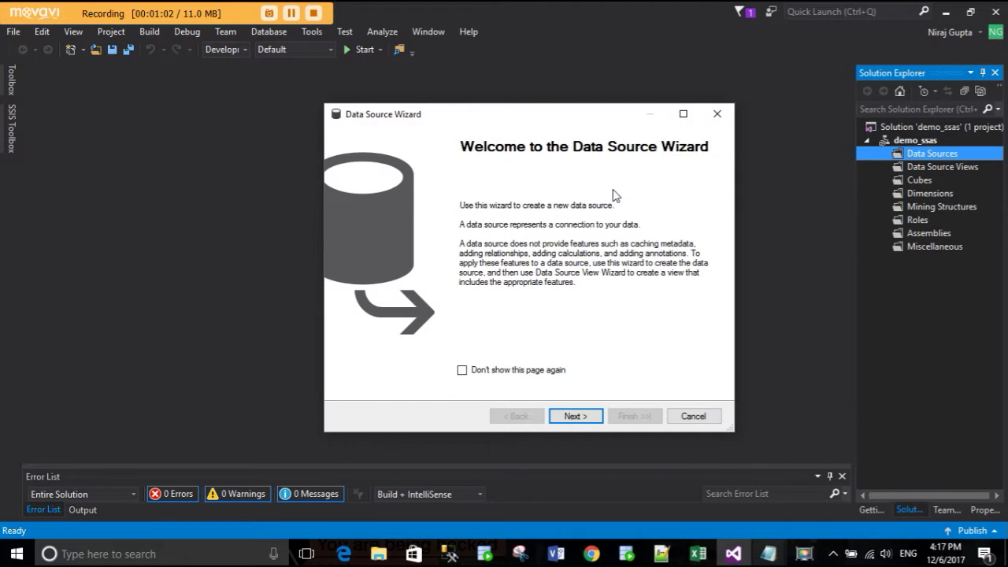
click(573, 422)
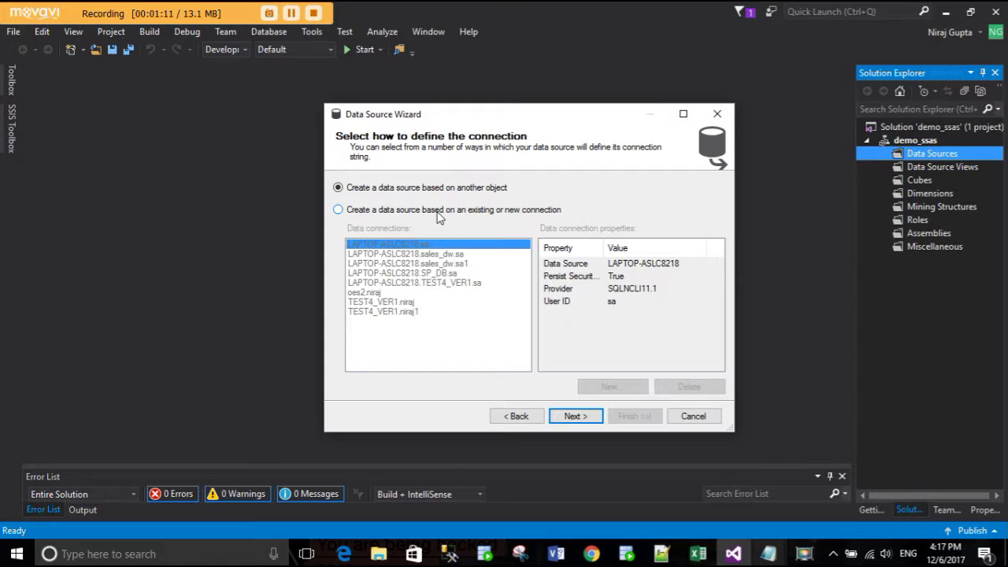
click(439, 211)
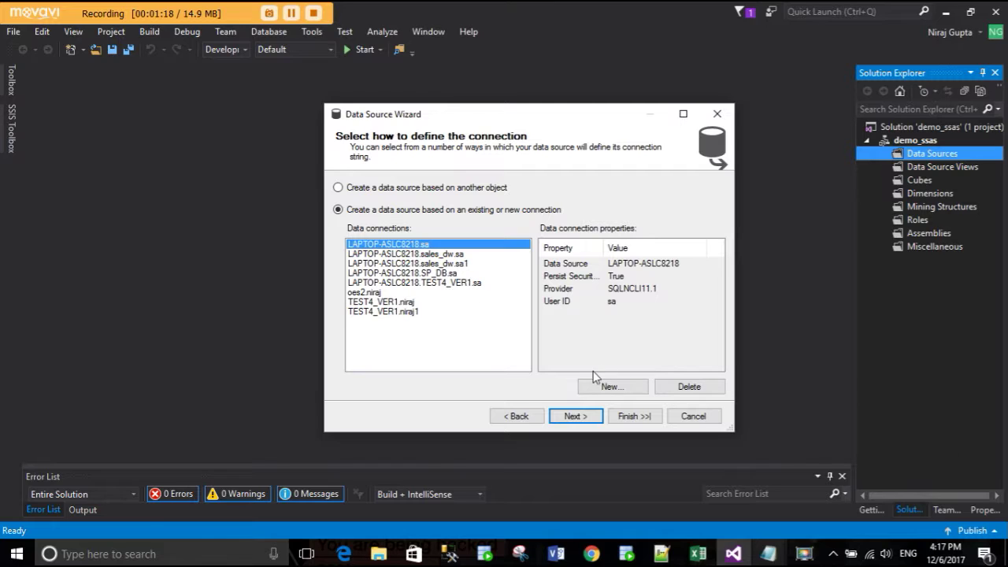
- Delete both old sales_dw connections and begin defining a new connection
click(440, 256)
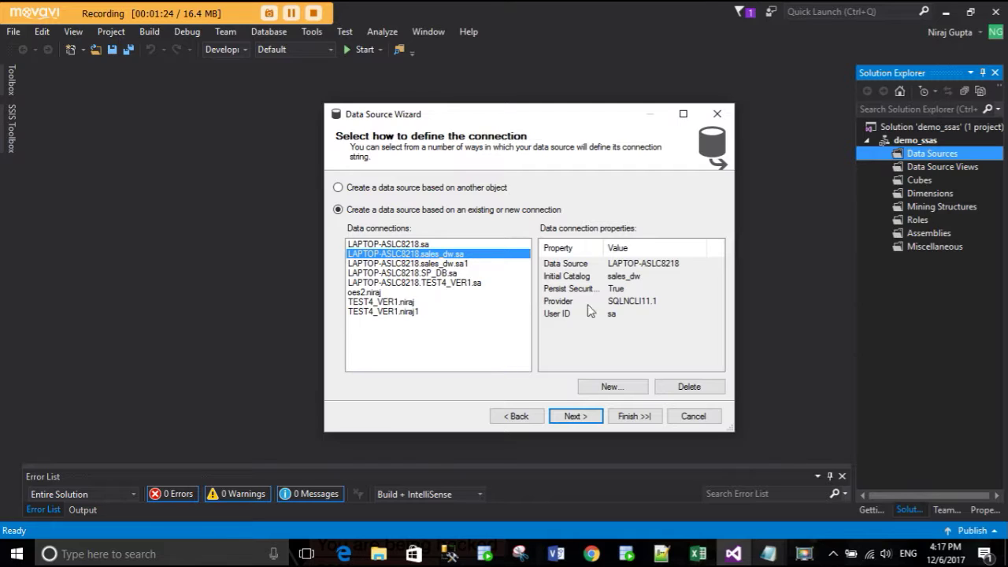
click(467, 258)
click(683, 386)
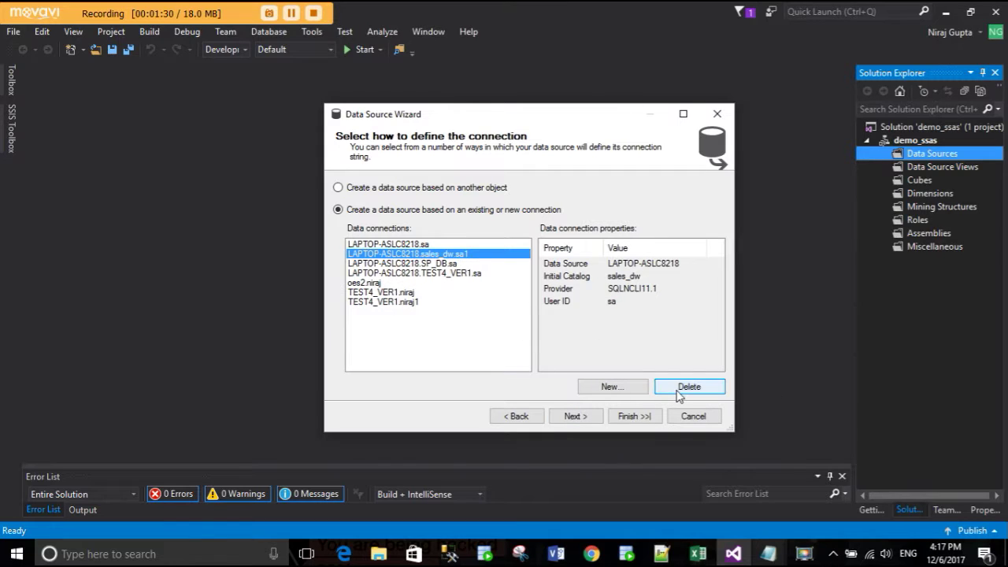
click(678, 393)
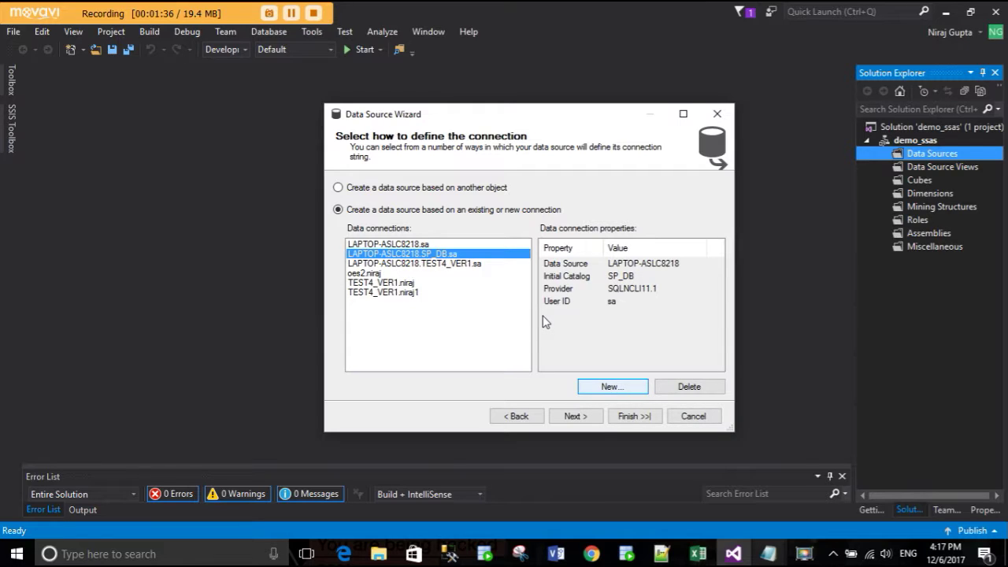
key(Return)
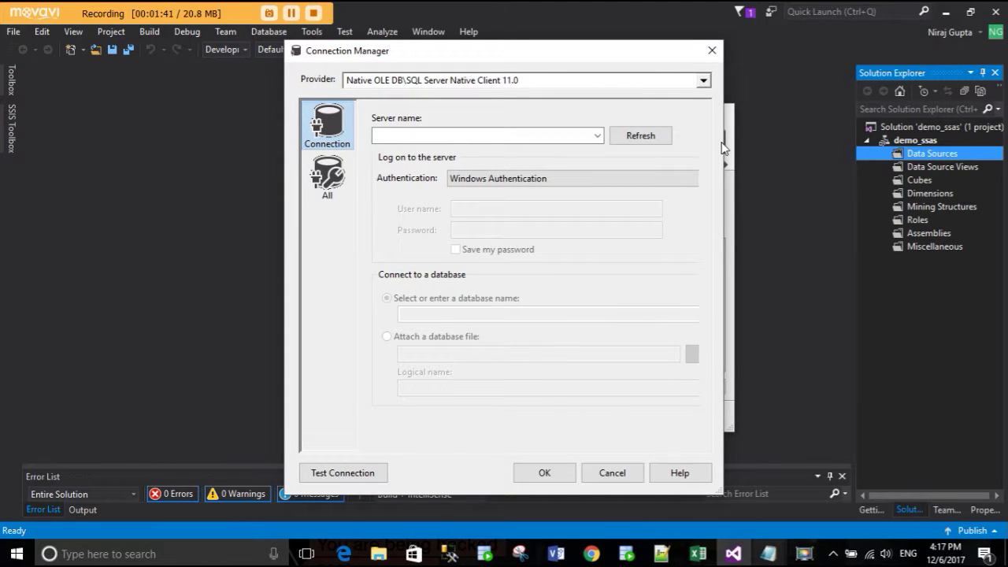
- Select server LAPTOP-ASLC8218 and enter SQL Server authentication login and password
drag(723, 147, 850, 146)
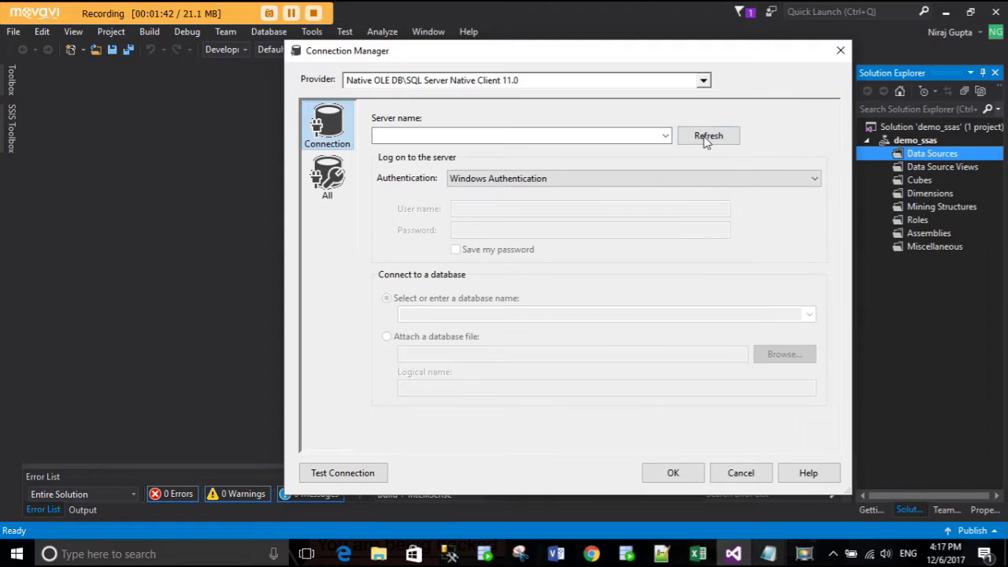
click(666, 135)
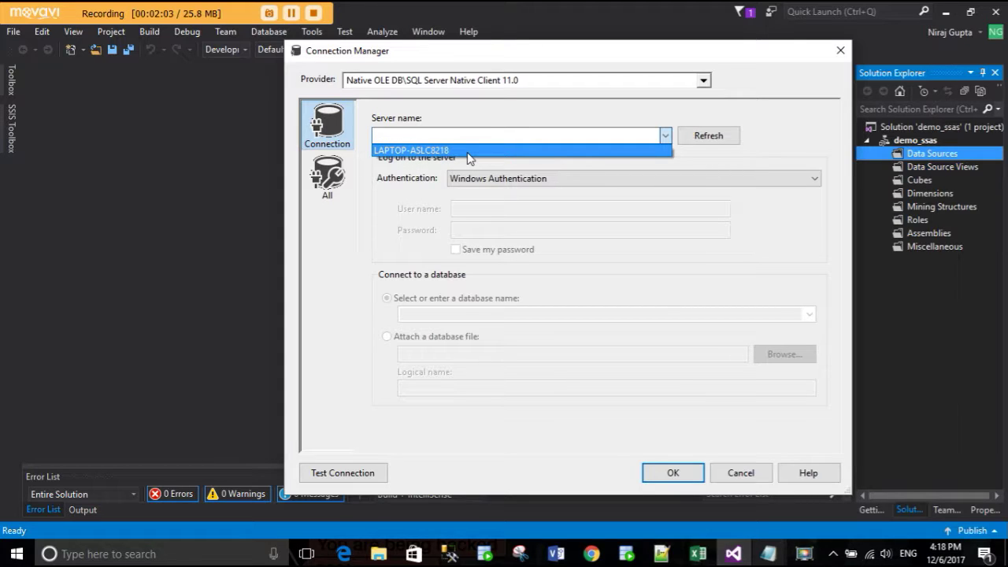
click(467, 151)
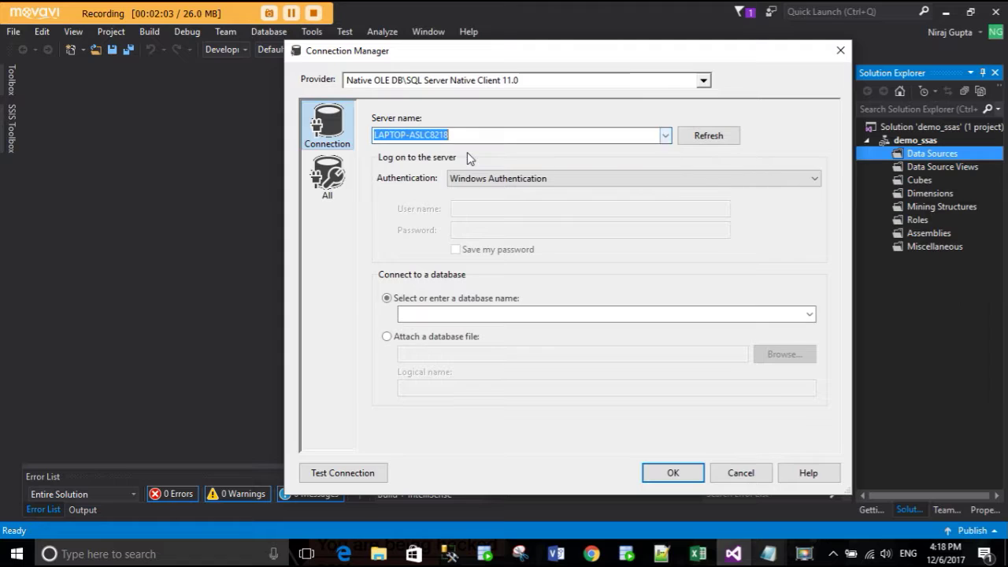
click(533, 182)
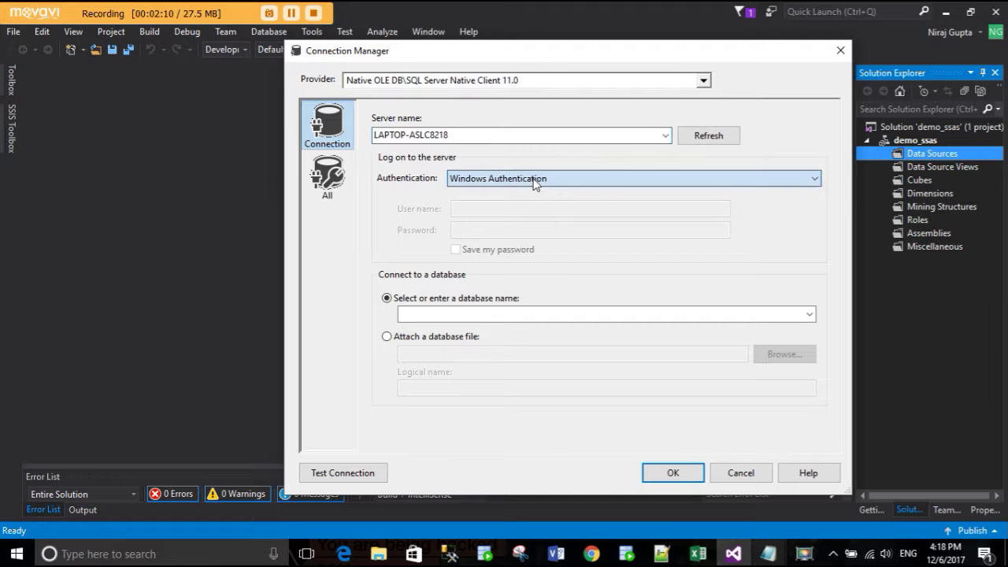
click(513, 206)
click(516, 208)
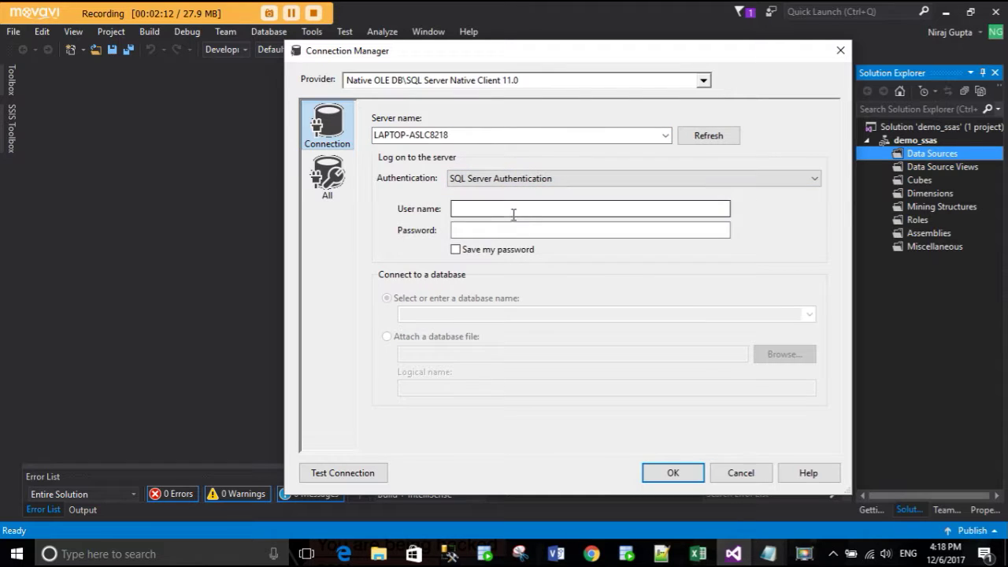
text(sa)
key(Tab)
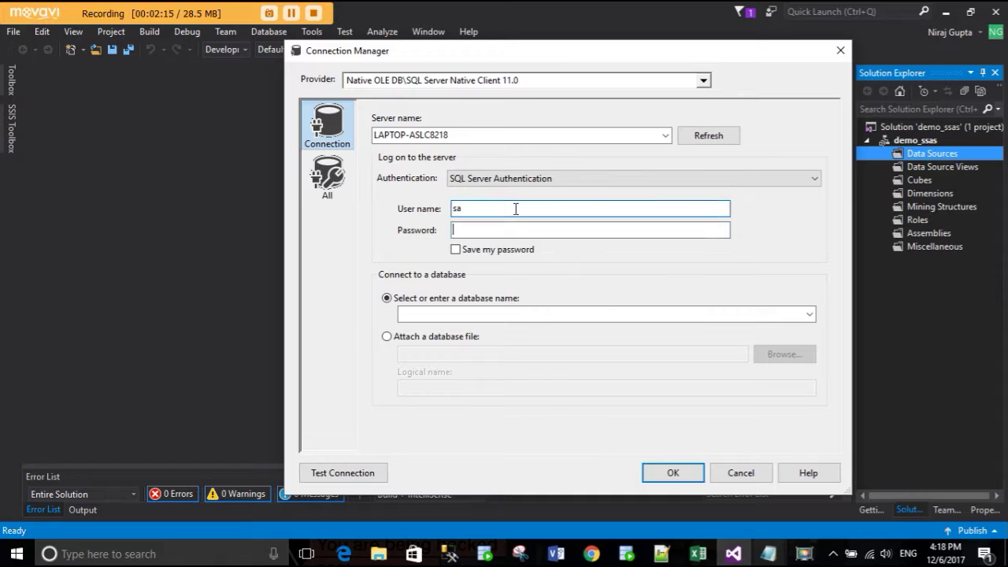
text(sassword123)
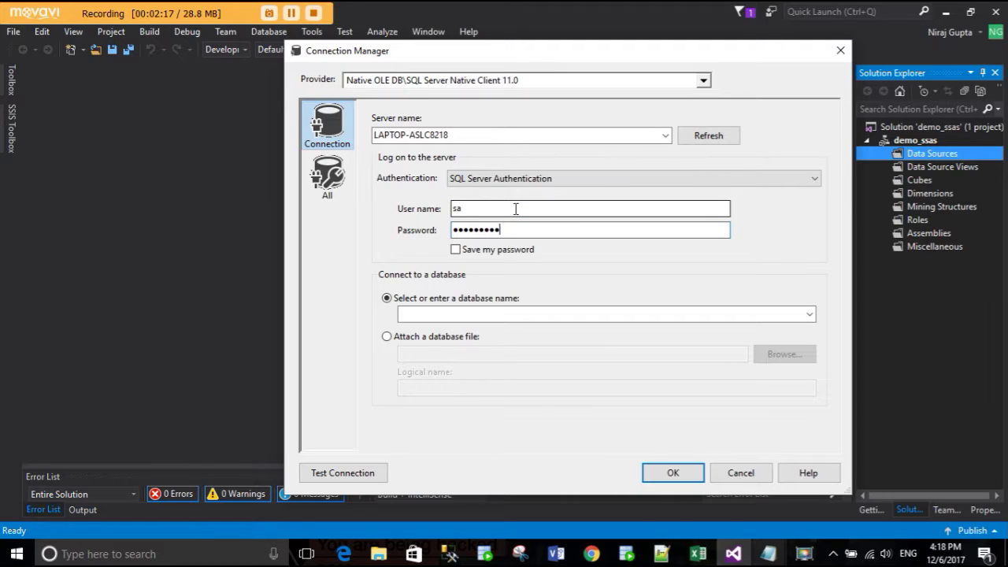
text(45)
- Choose the sales_dw database, test and save the connection, then continue to impersonation
click(809, 314)
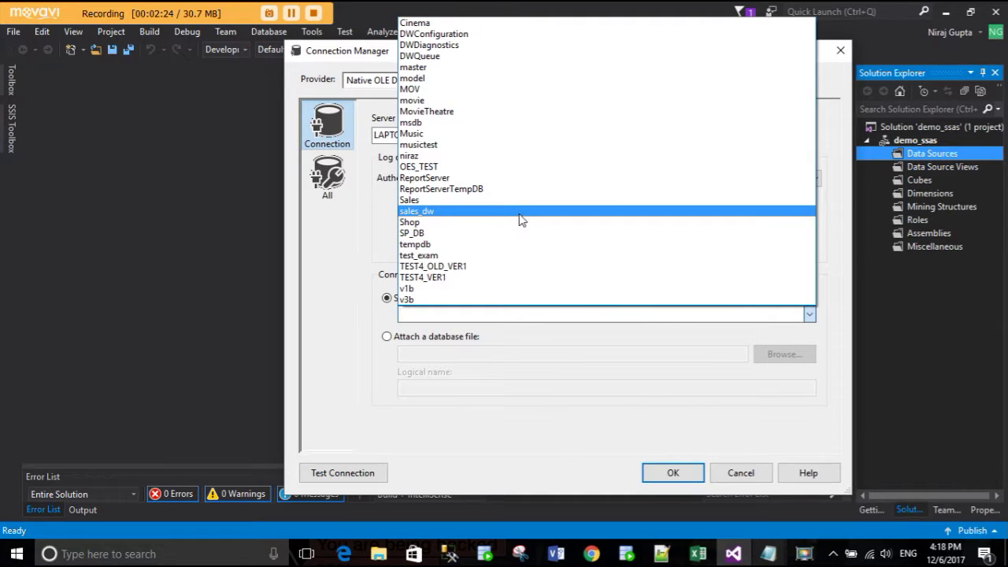
click(433, 214)
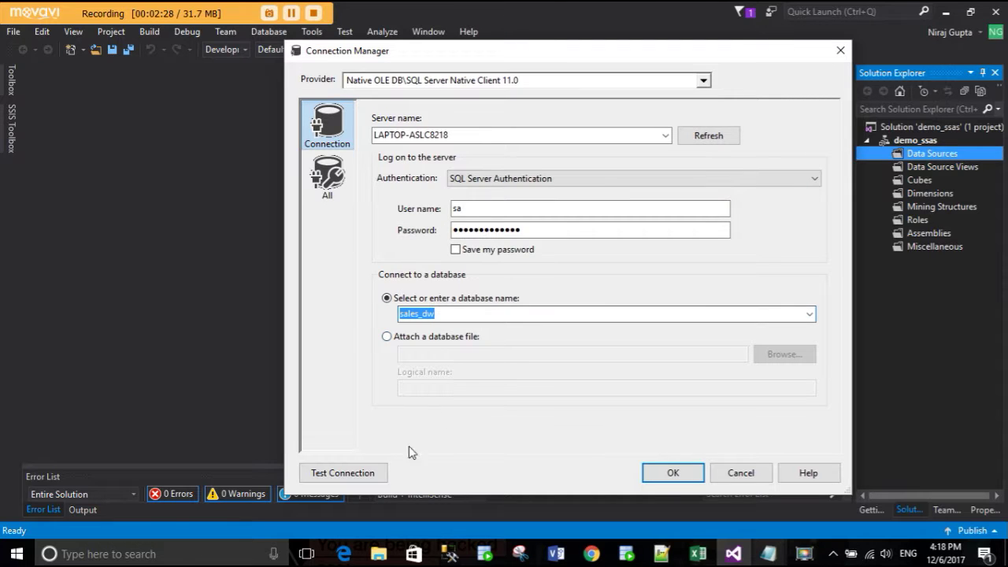
click(354, 475)
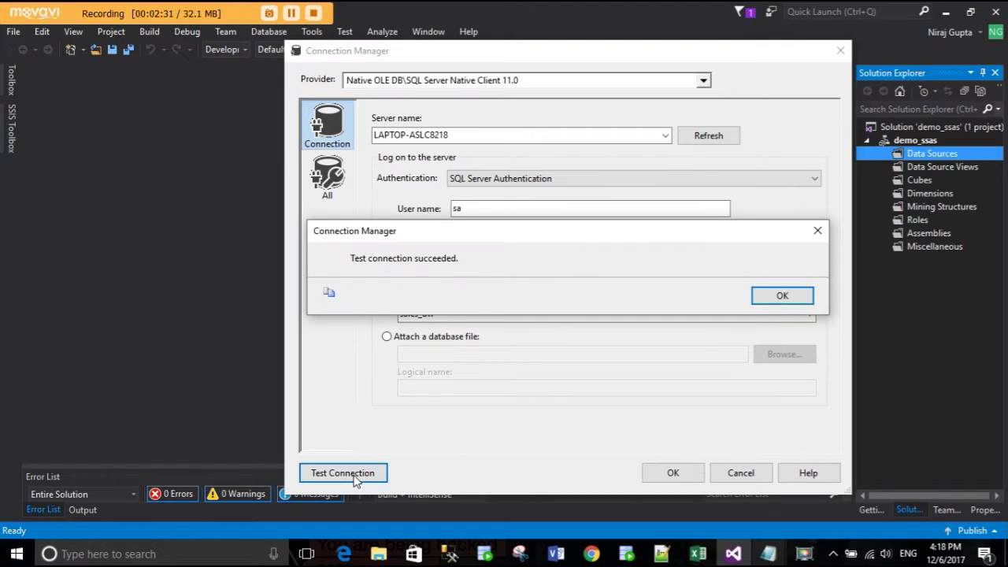
click(780, 298)
click(672, 472)
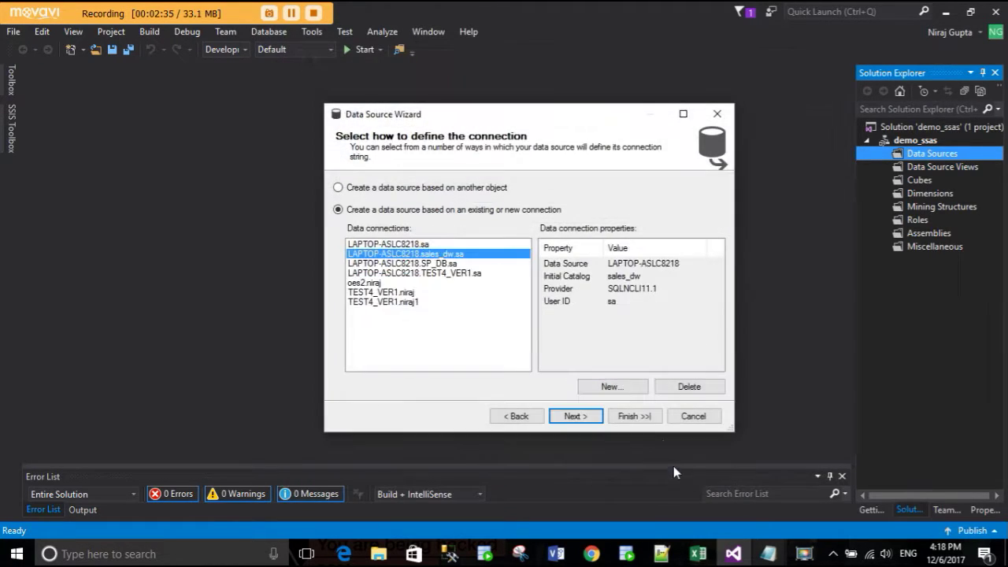
click(580, 417)
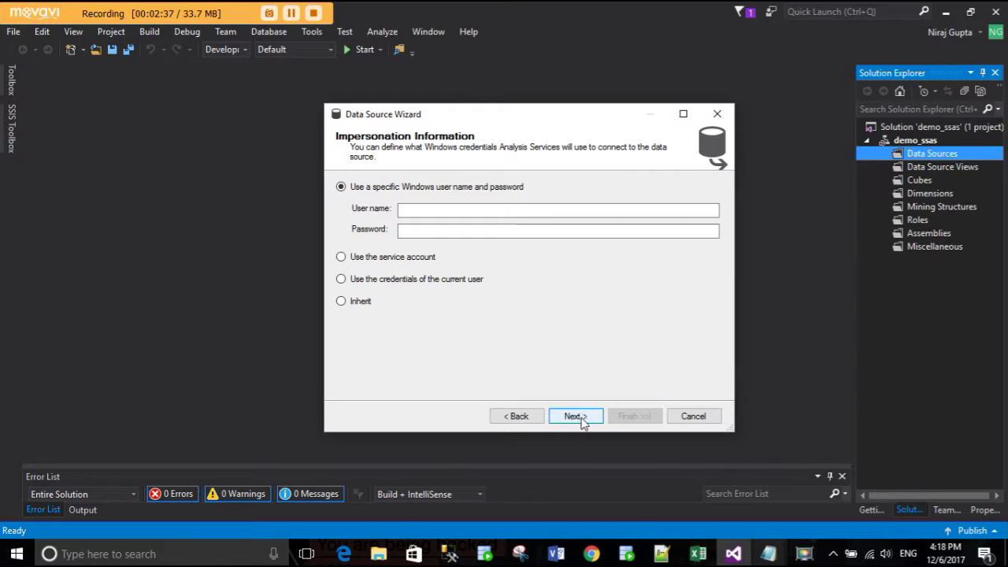
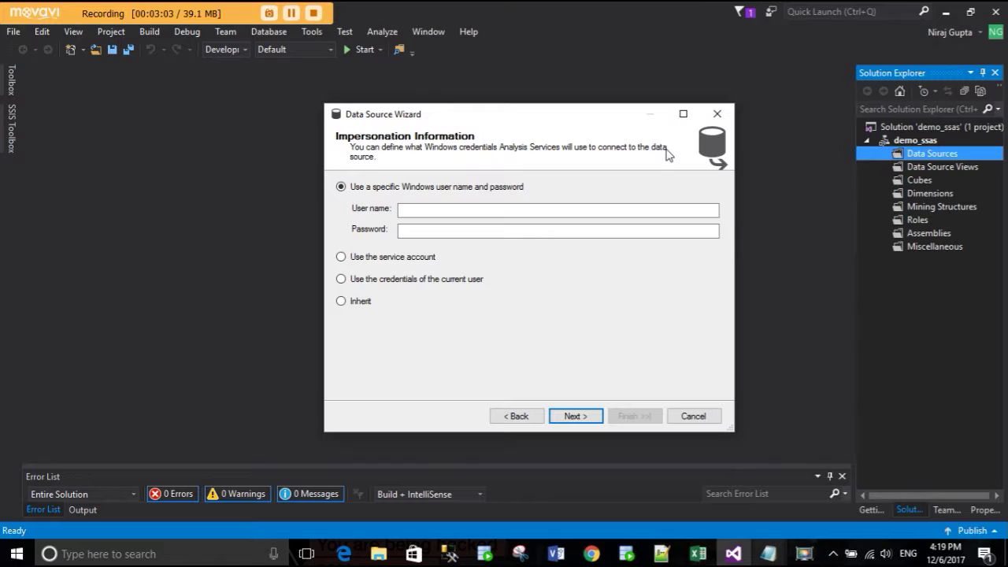
- Set the data source's impersonation to use the service account
click(422, 215)
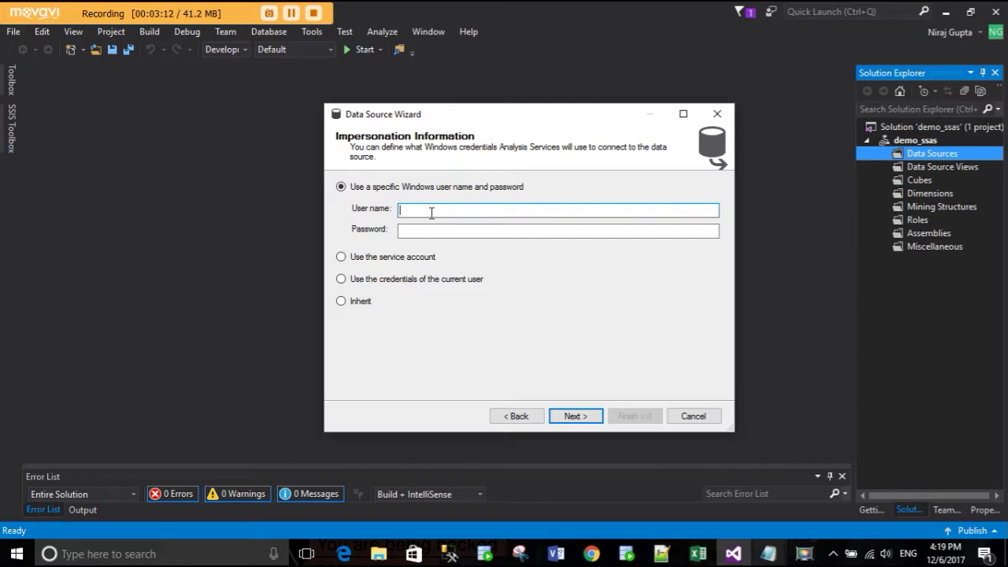
click(431, 229)
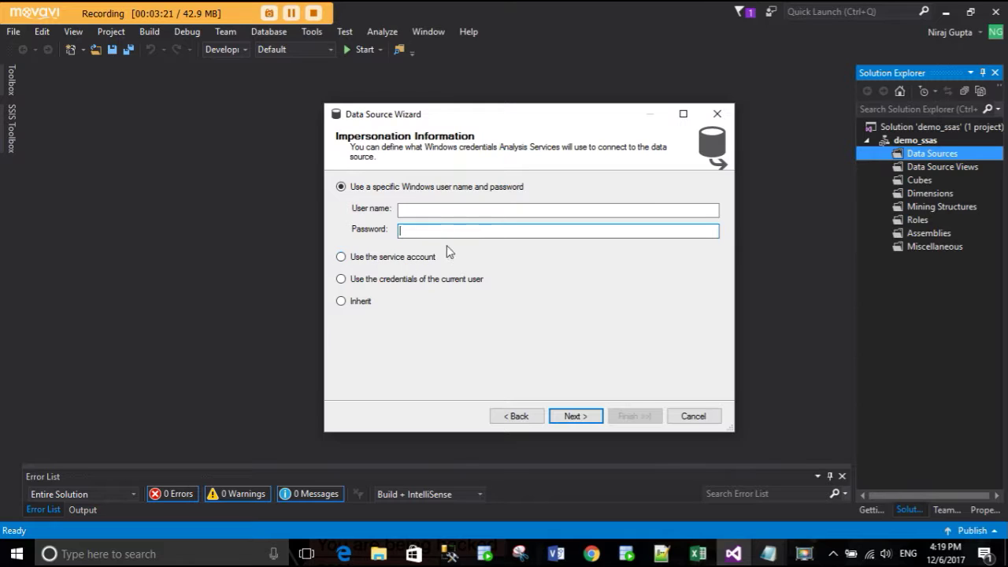
click(432, 257)
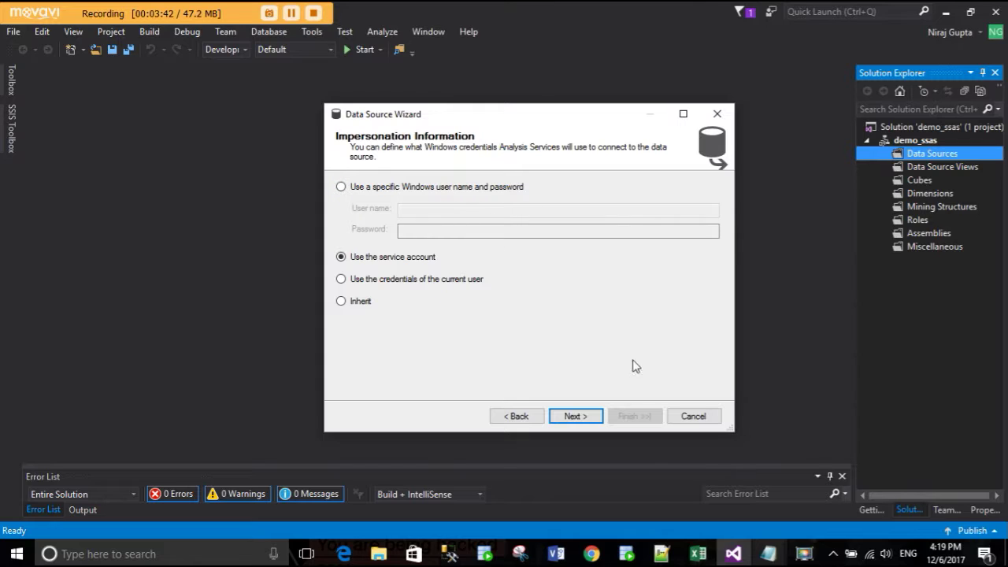
click(570, 422)
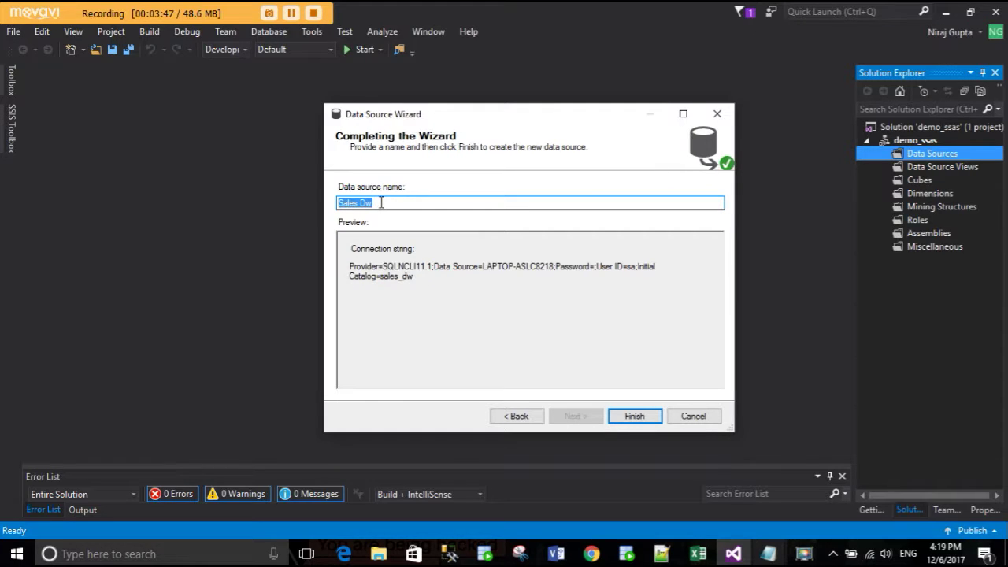
- Name the data source demo_ds and finish the wizard
text(demop)
text(.)
key(BackSpace)
text(_dat)
text(s)
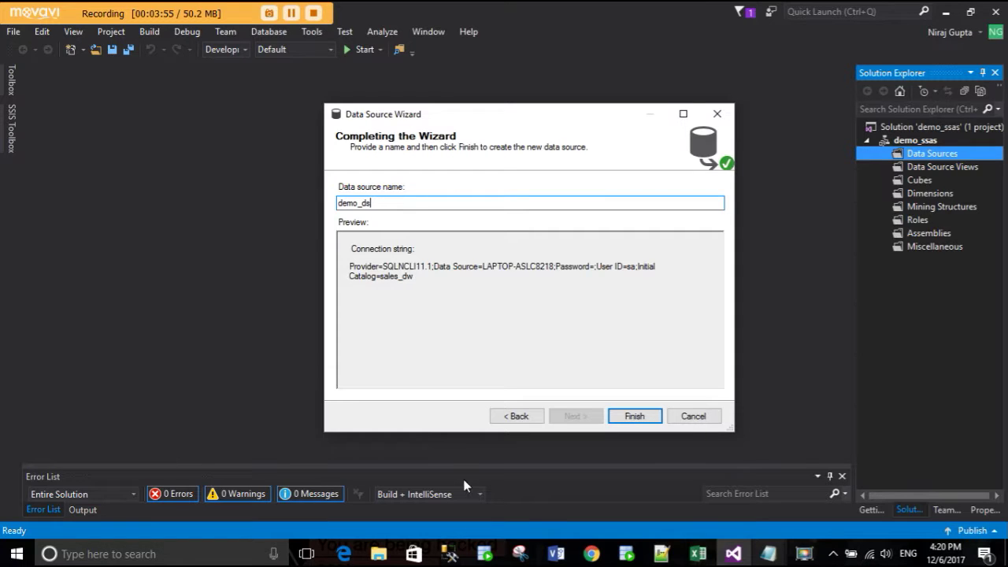
click(631, 415)
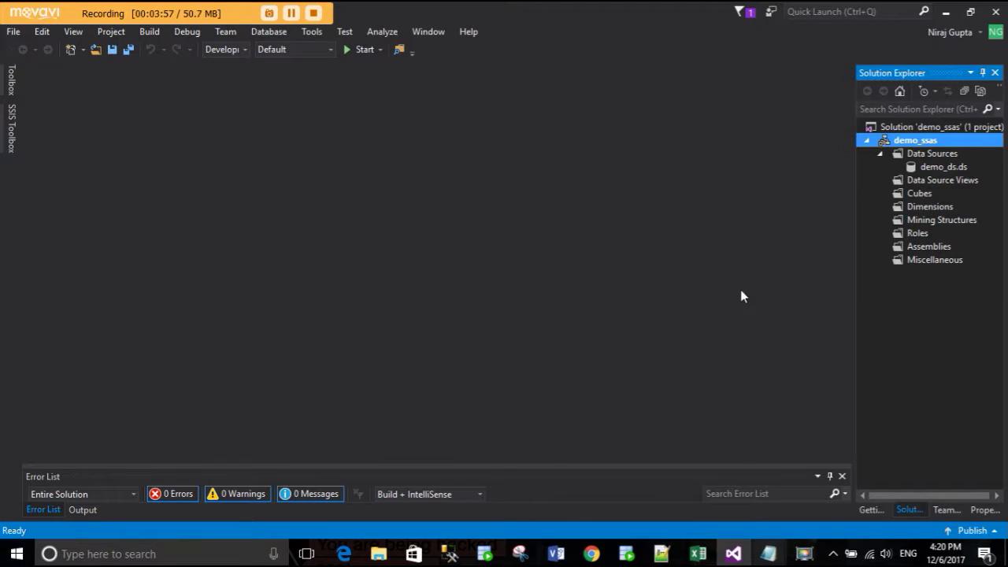
- Start a new data source view from the Data Source Views folder, using demo_ds as its source
click(942, 167)
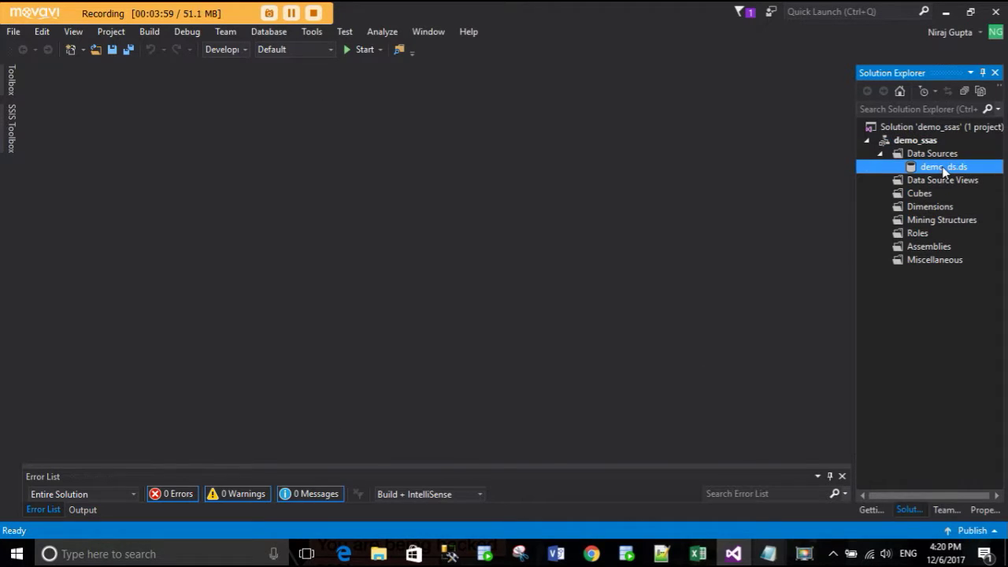
click(941, 183)
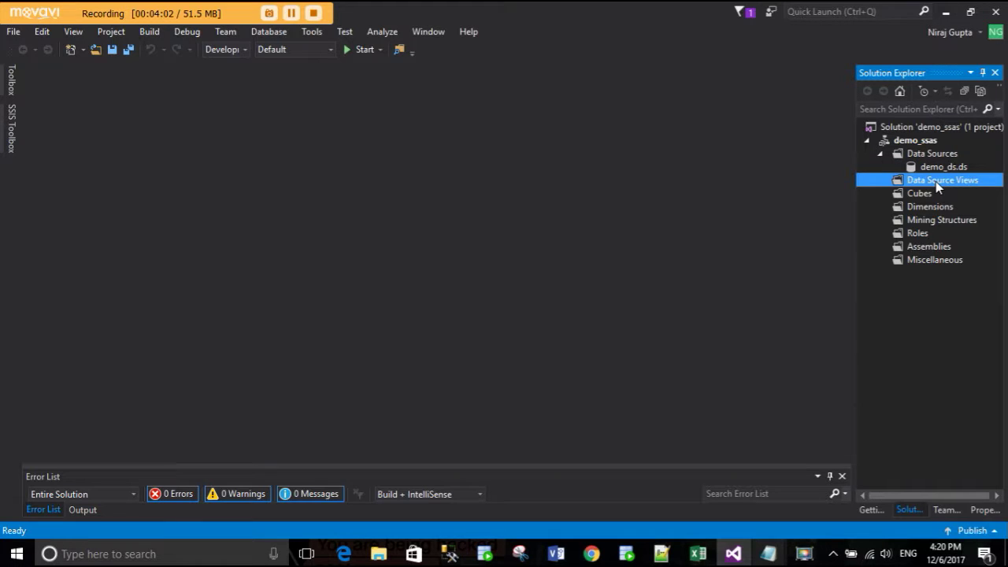
right_click(937, 182)
click(956, 182)
right_click(946, 187)
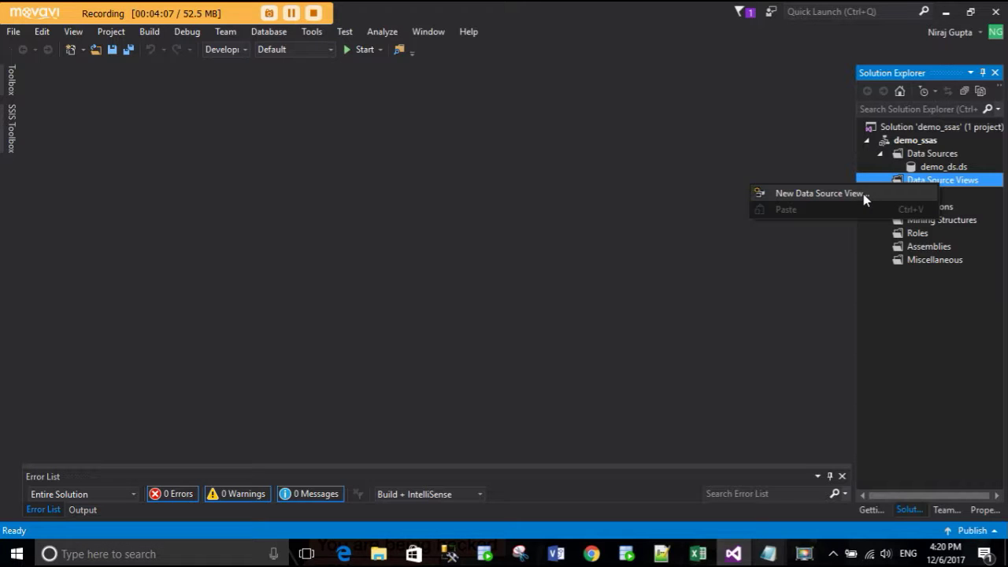
click(795, 198)
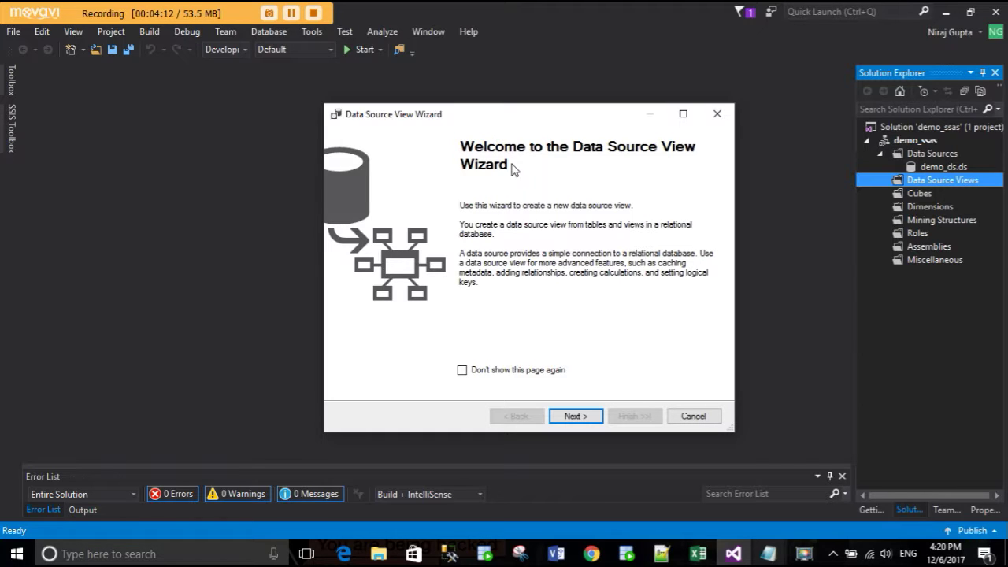
click(574, 418)
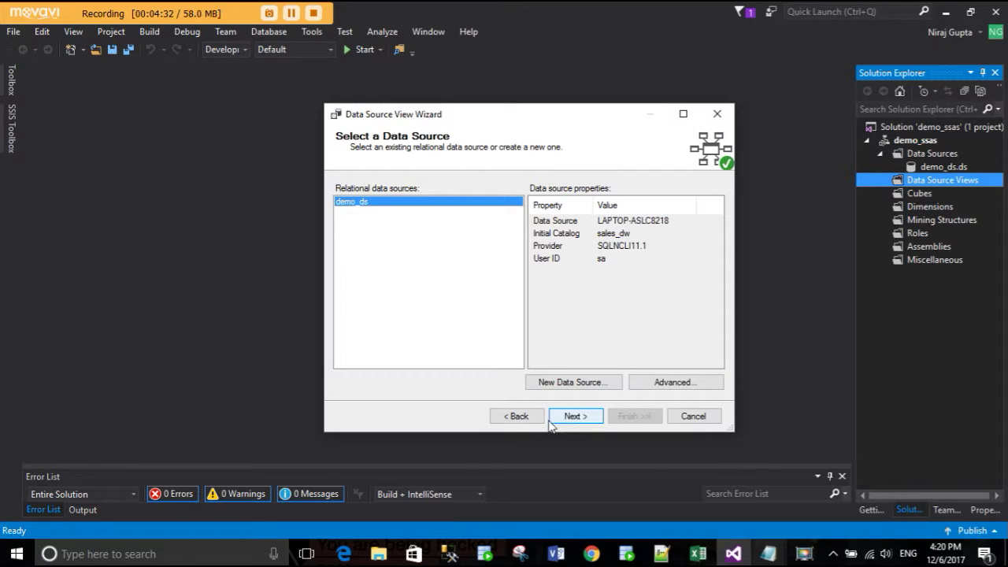
click(575, 415)
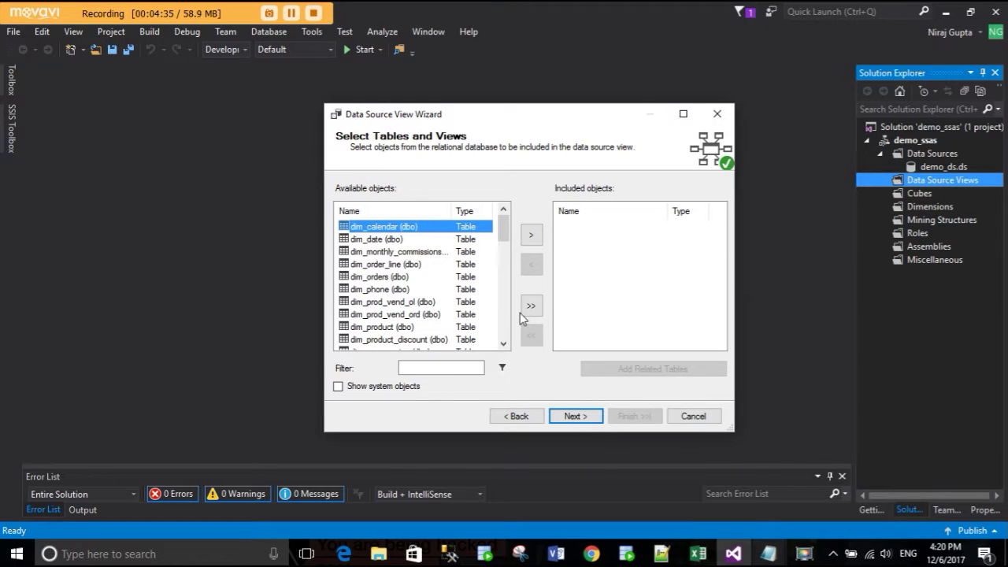
- Include factSales_ver3 and all its related tables in the data source view
drag(729, 429, 769, 453)
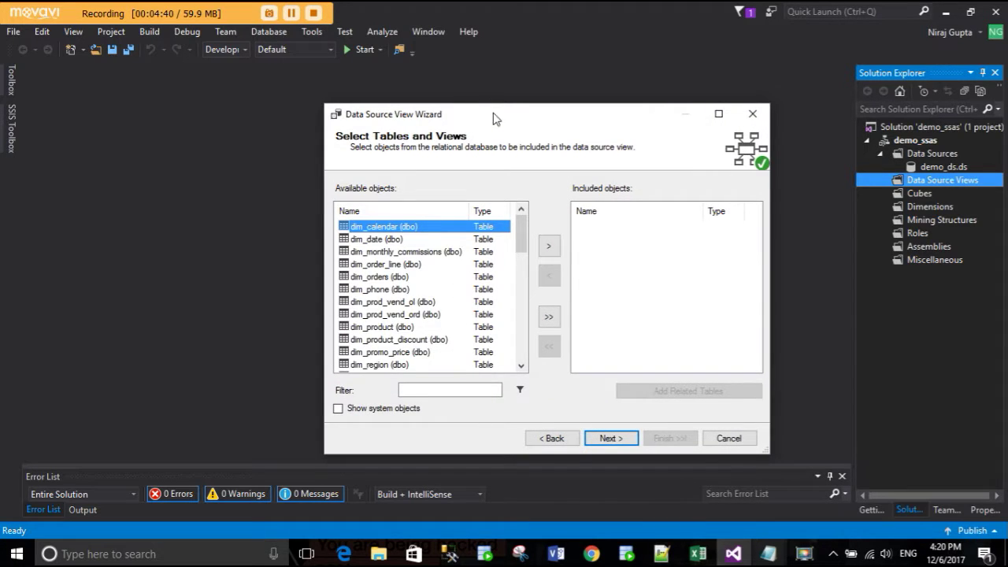
drag(495, 119, 425, 90)
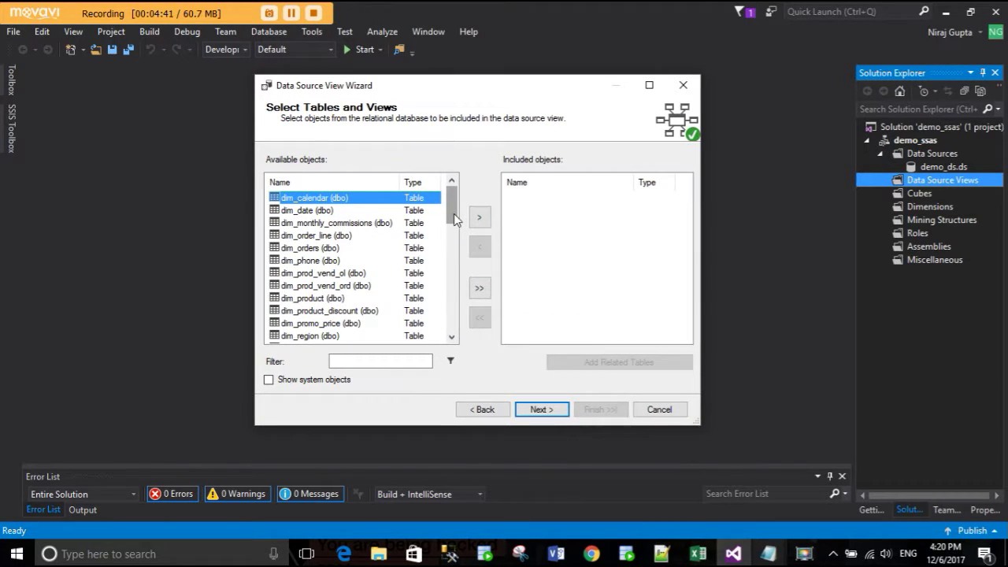
click(381, 211)
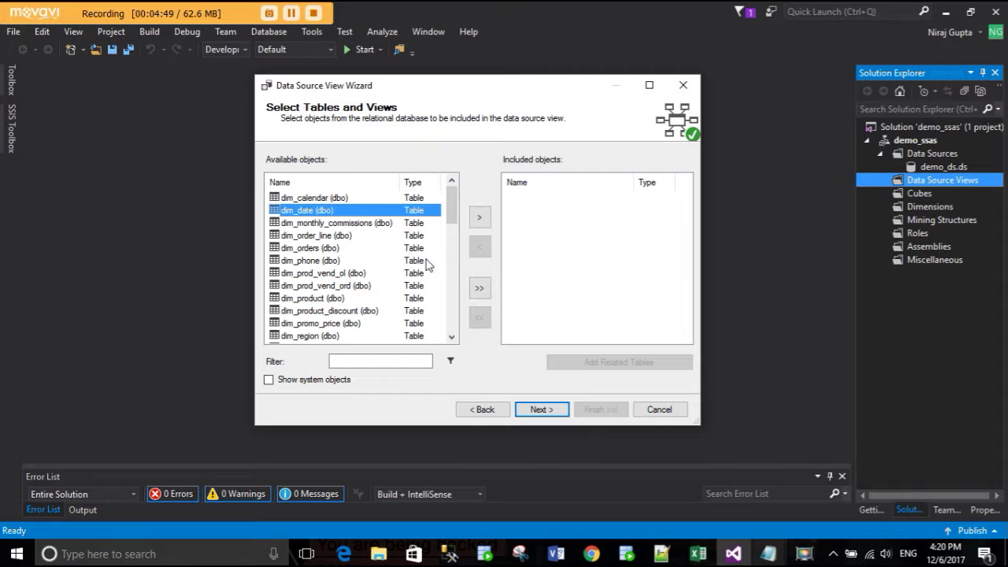
scroll(410, 276, down, 9)
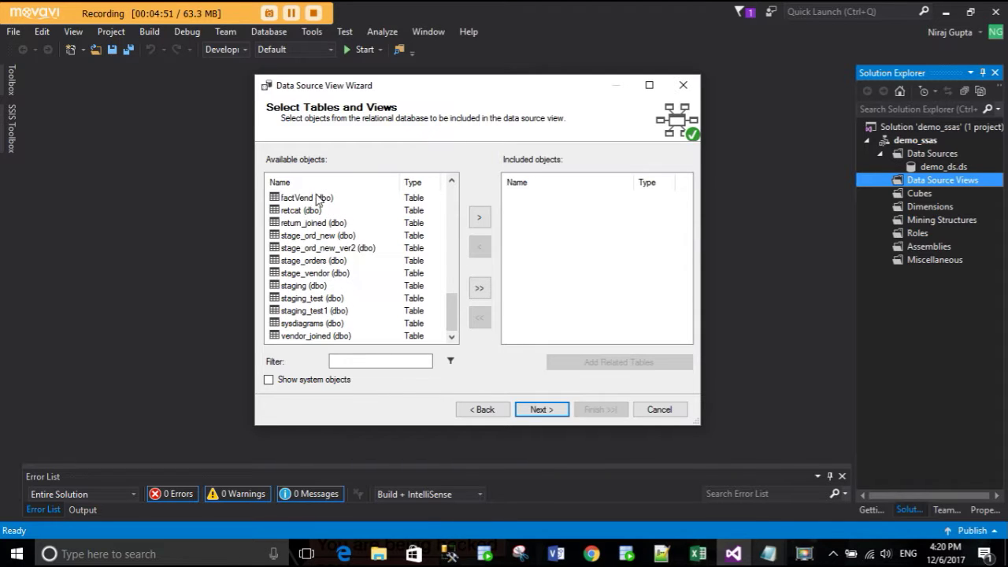
scroll(317, 221, up, 1)
click(337, 225)
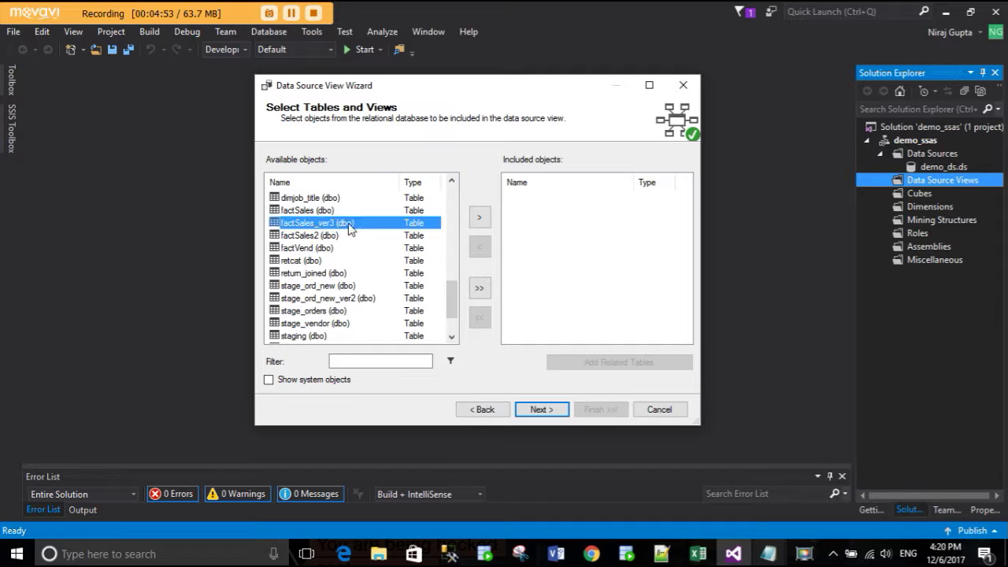
click(481, 219)
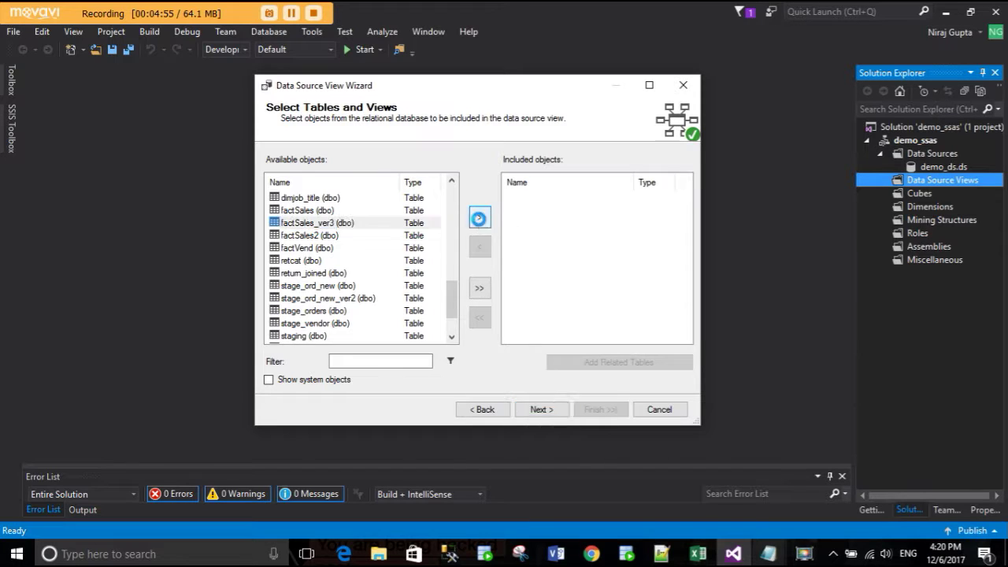
click(571, 213)
click(573, 202)
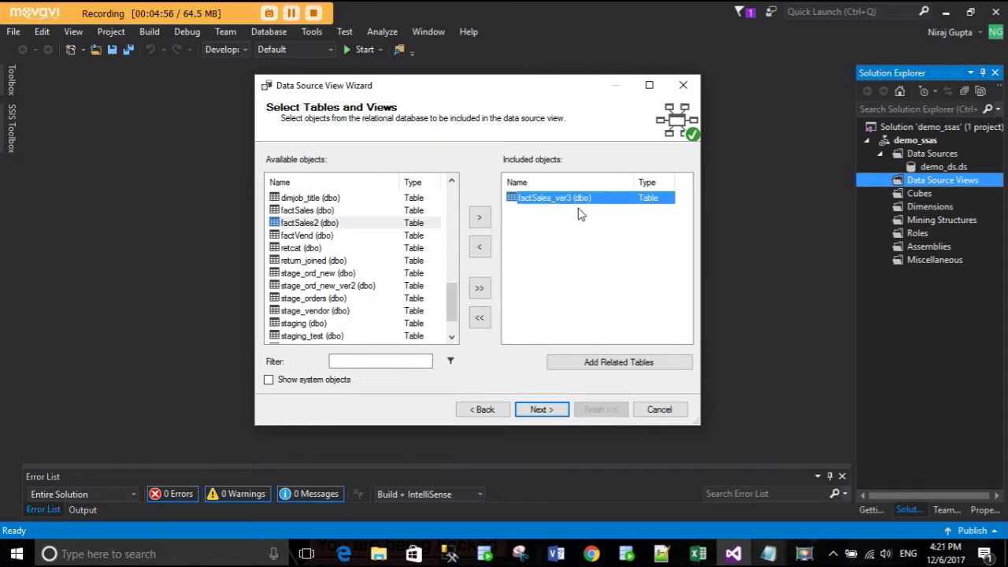
click(592, 361)
scroll(604, 302, up, 2)
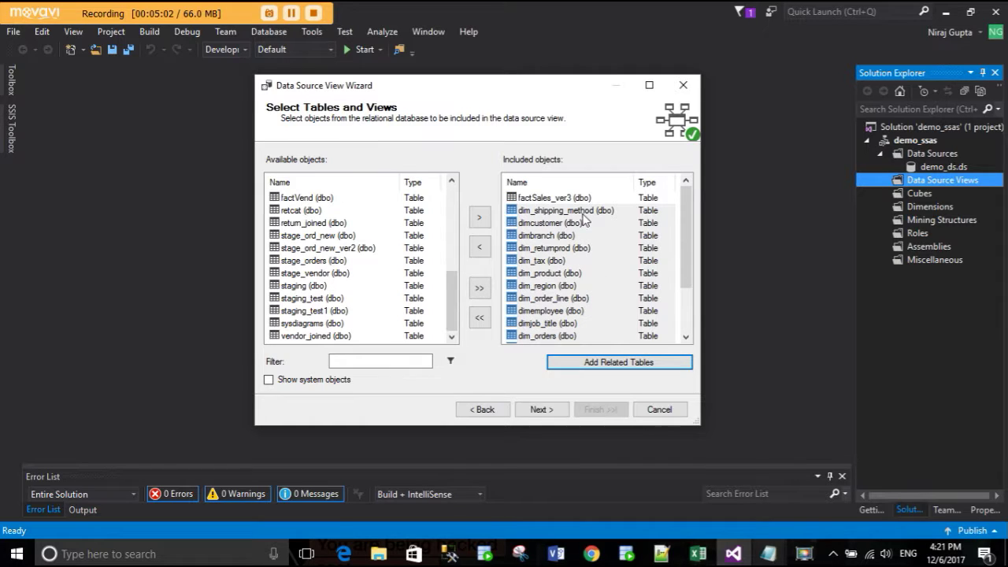
scroll(583, 219, down, 2)
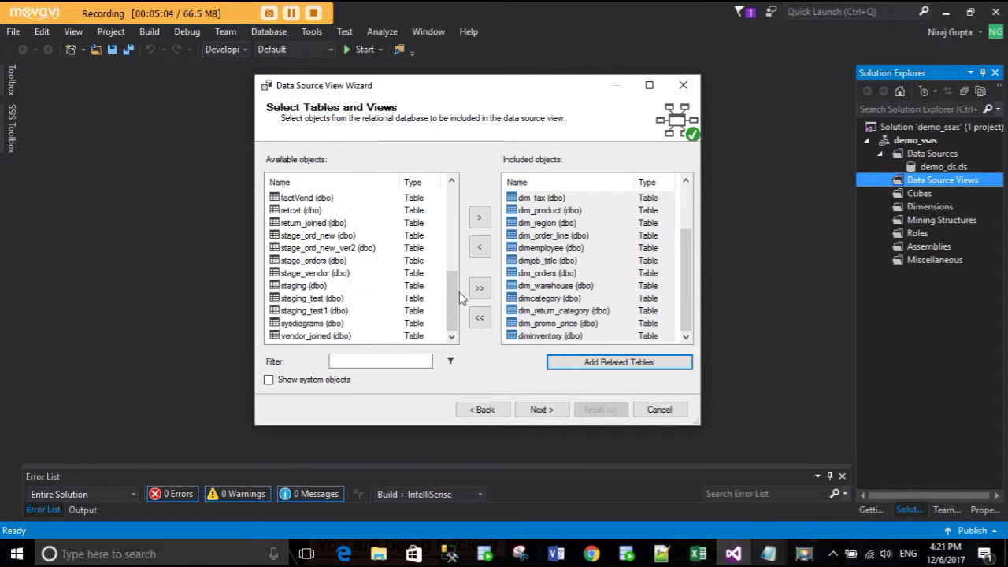
- Include factVend with its related tables, such as dim_vendor, and continue to naming
click(342, 201)
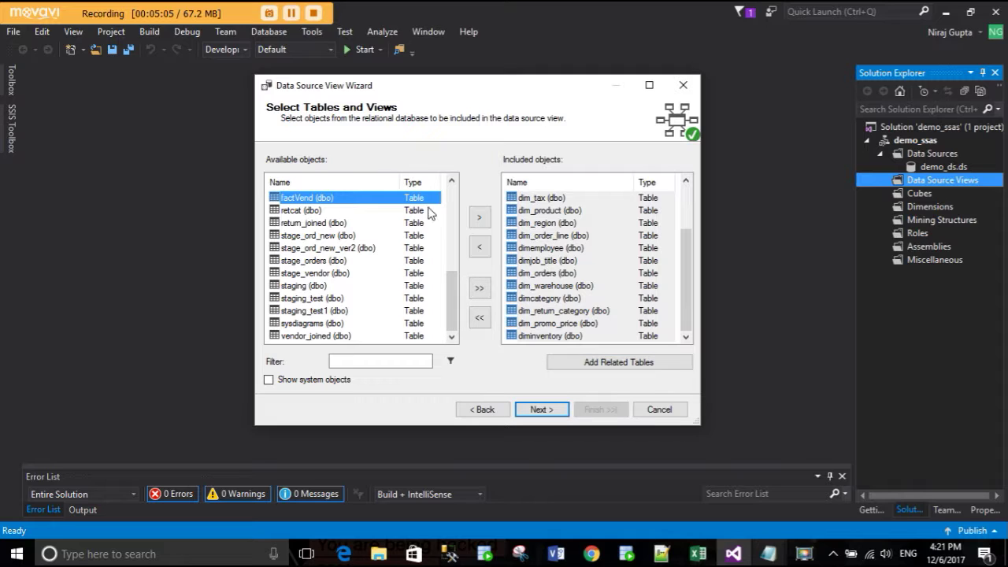
click(480, 216)
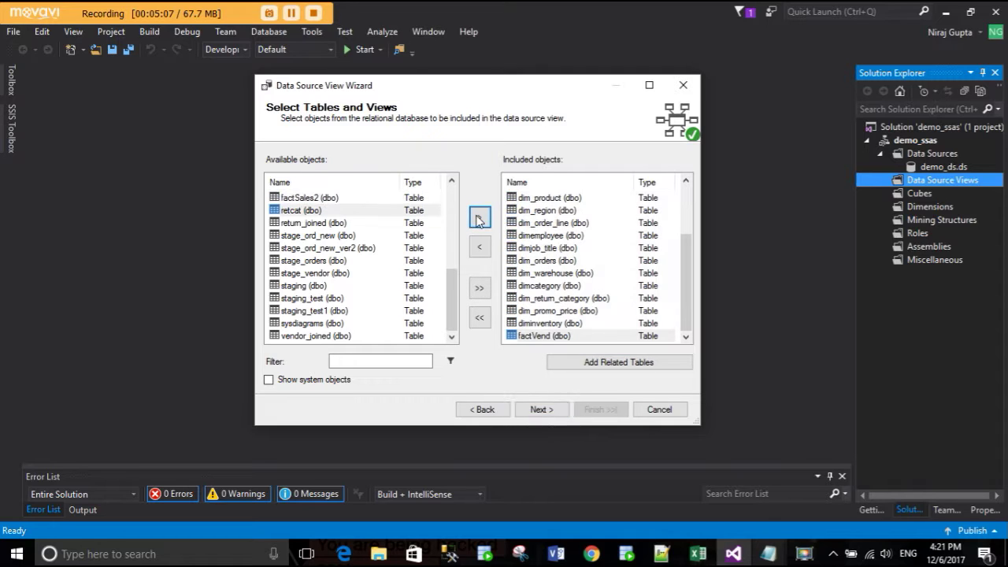
click(559, 336)
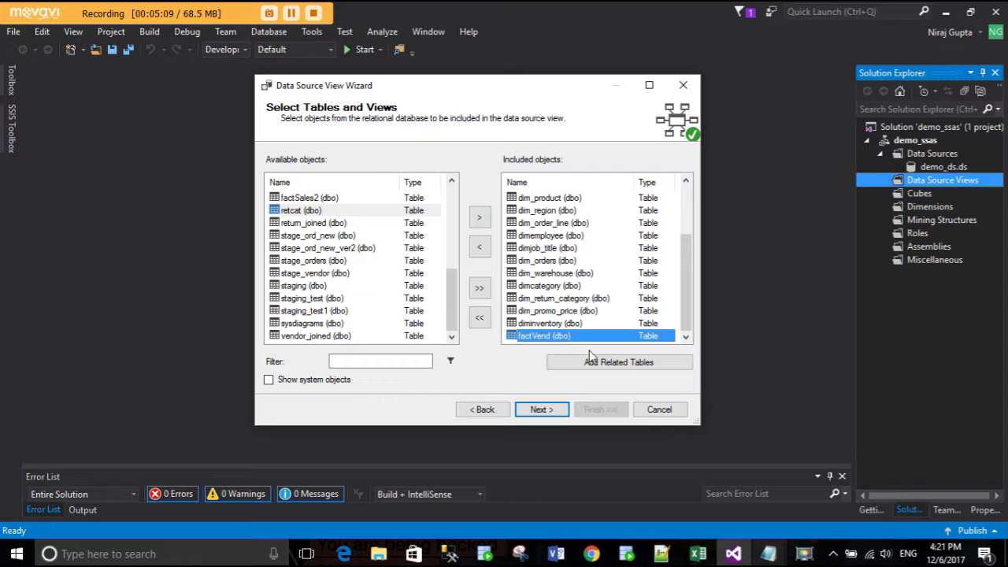
click(595, 369)
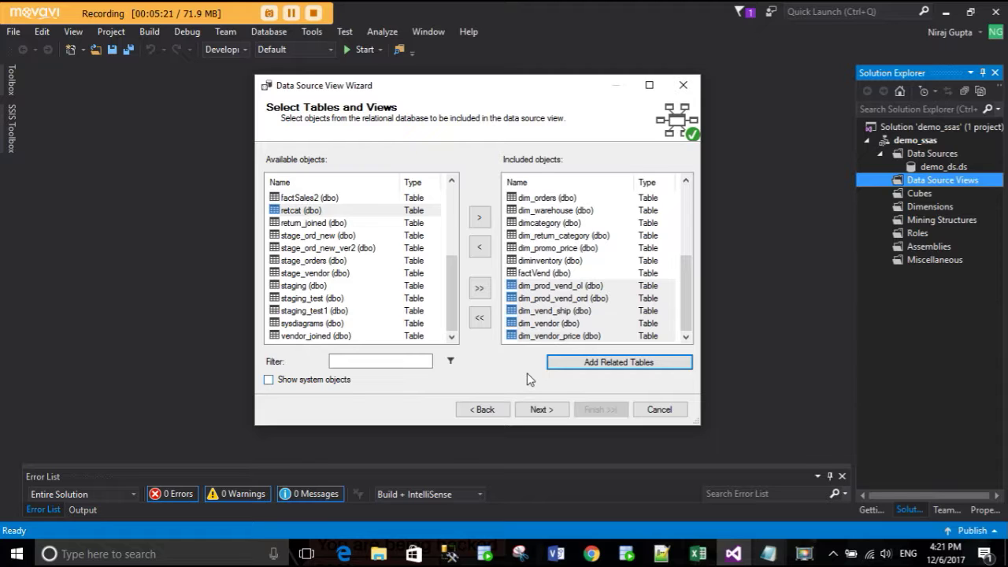
scroll(549, 324, up, 4)
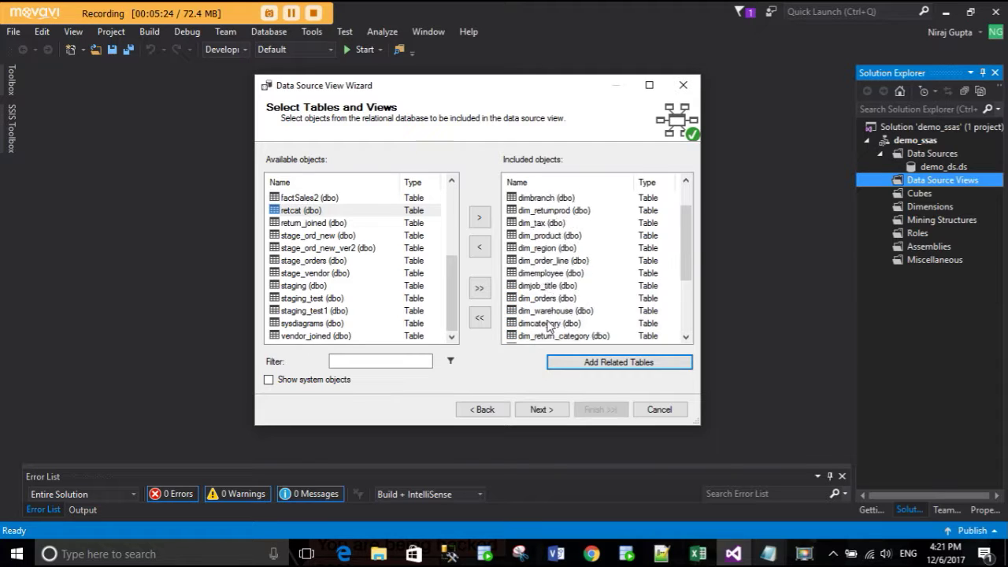
scroll(549, 325, down, 4)
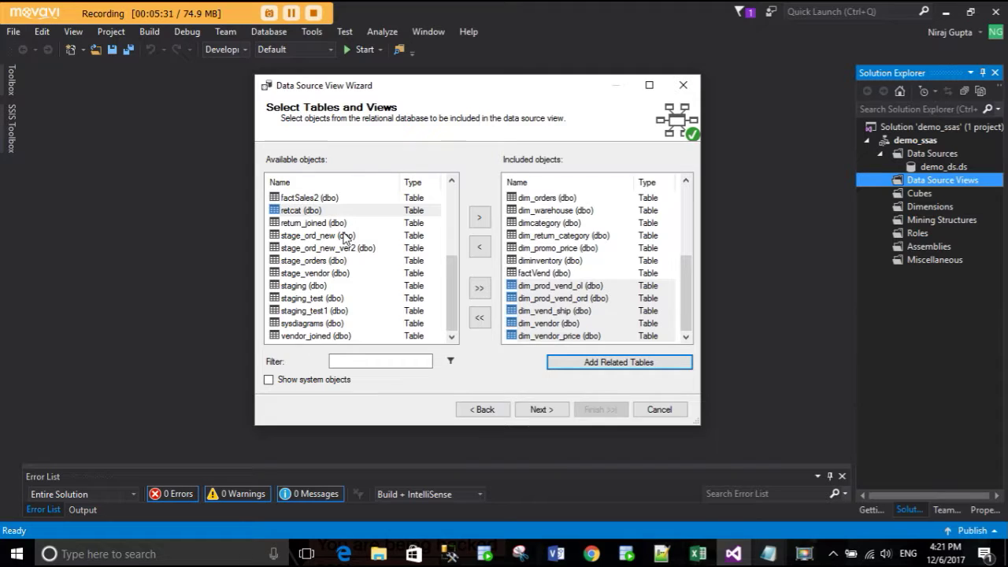
scroll(344, 237, up, 4)
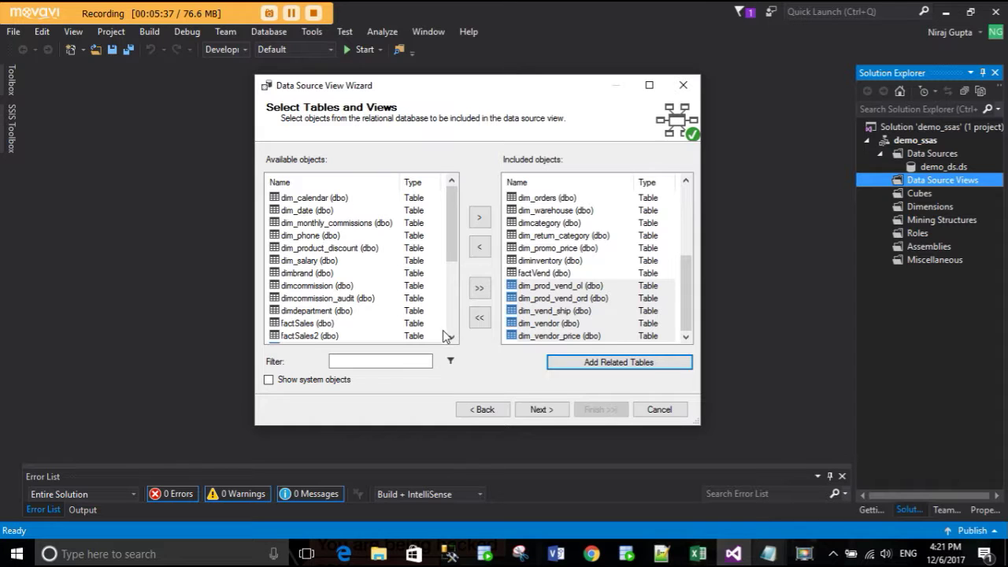
click(541, 410)
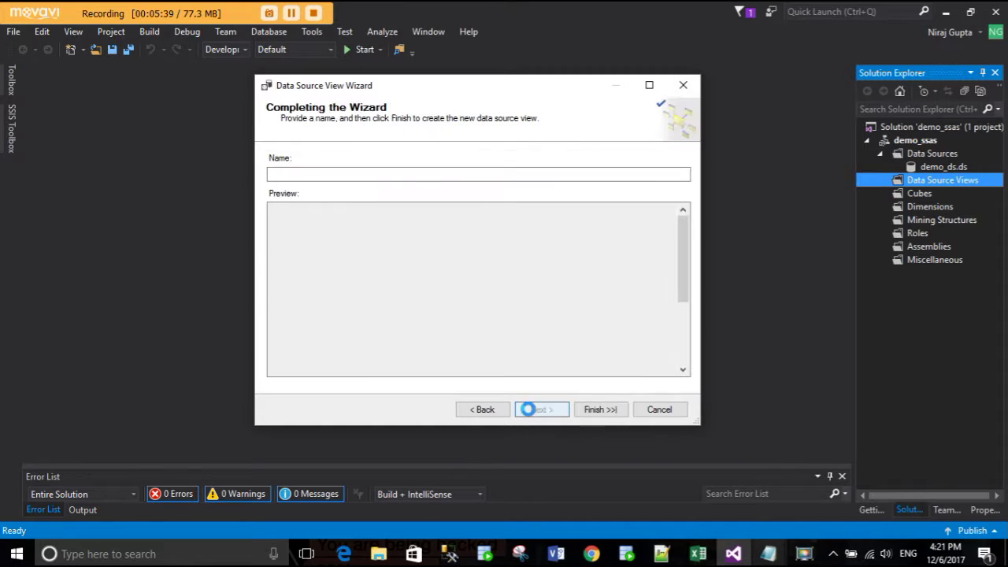
- Rename the data source view to sales_demo and finish the wizard
click(307, 174)
drag(321, 173, 208, 184)
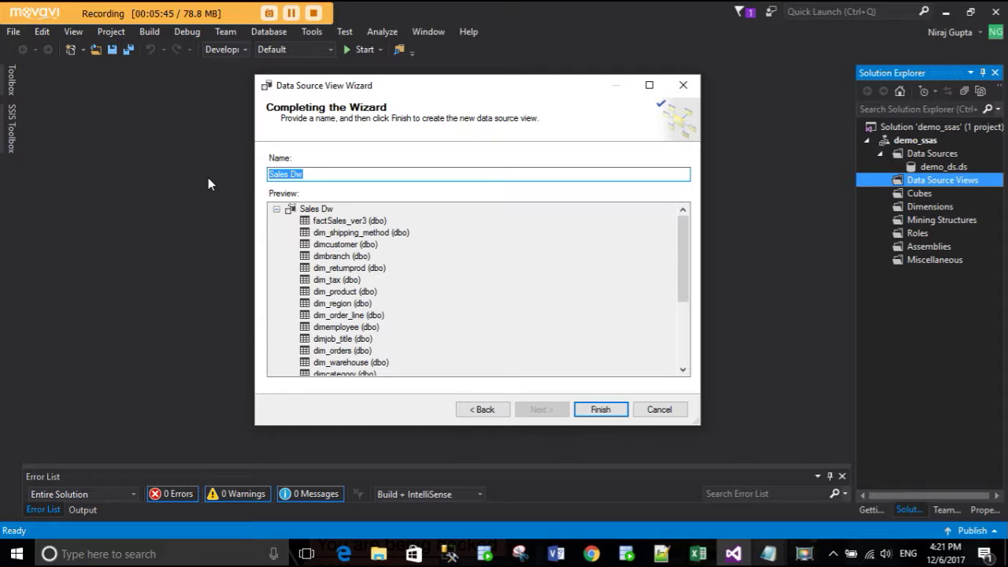
text(D)
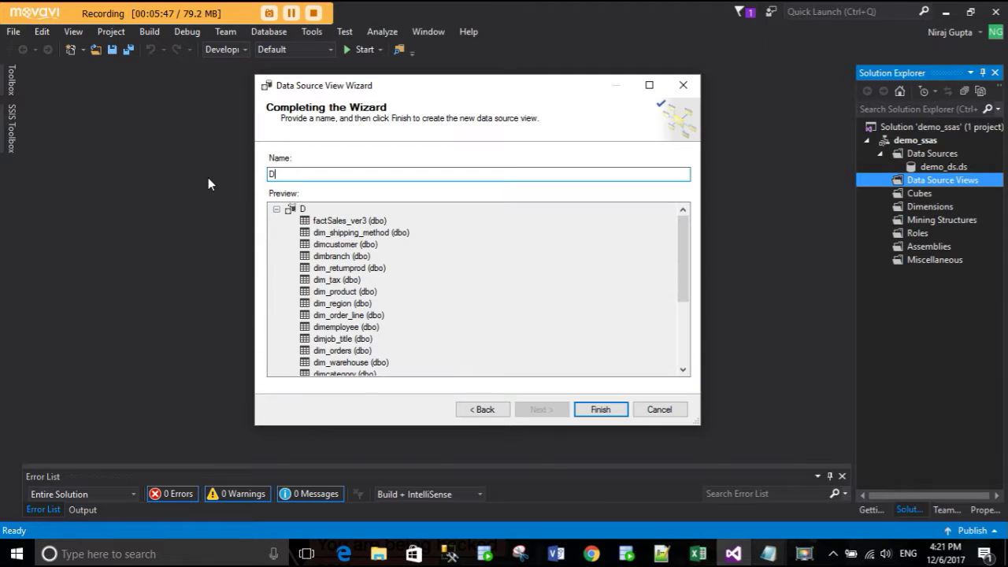
key(BackSpace)
text(sa)
key(BackSpace)
key(BackSpace)
text(sales_demo_)
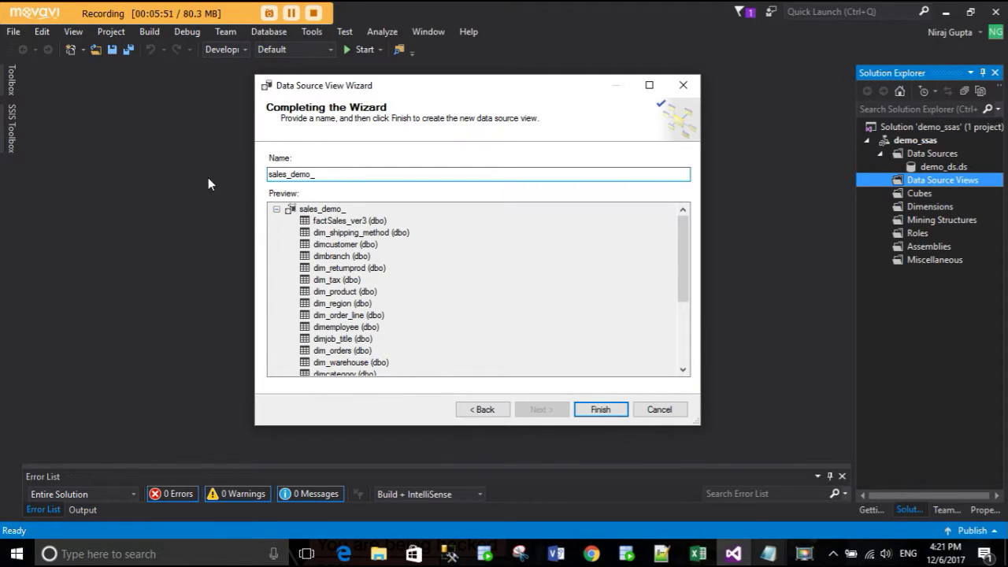
key(BackSpace)
click(601, 407)
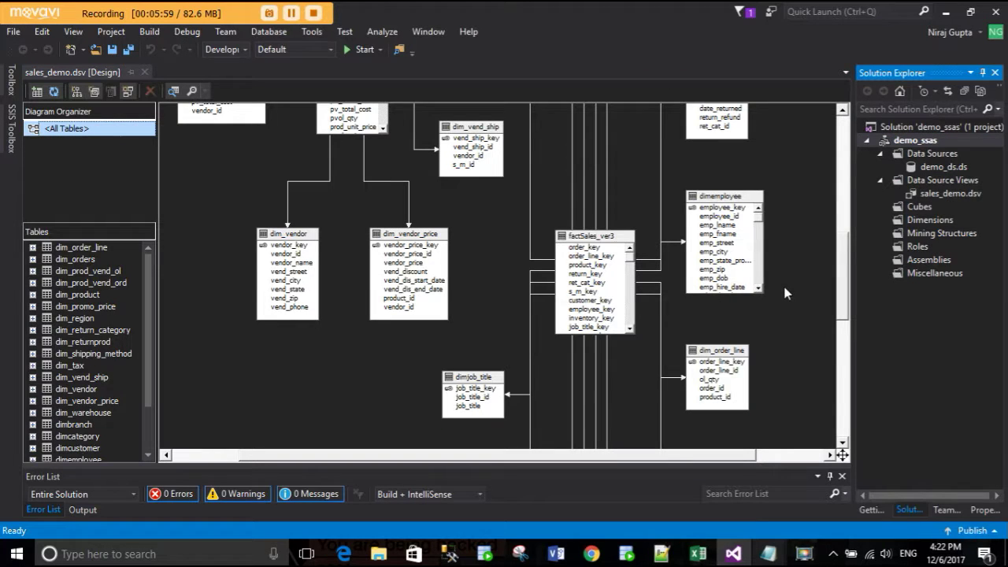
- Reroute the upper relationship line segments in the sales_demo diagram
click(949, 193)
scroll(517, 248, up, 5)
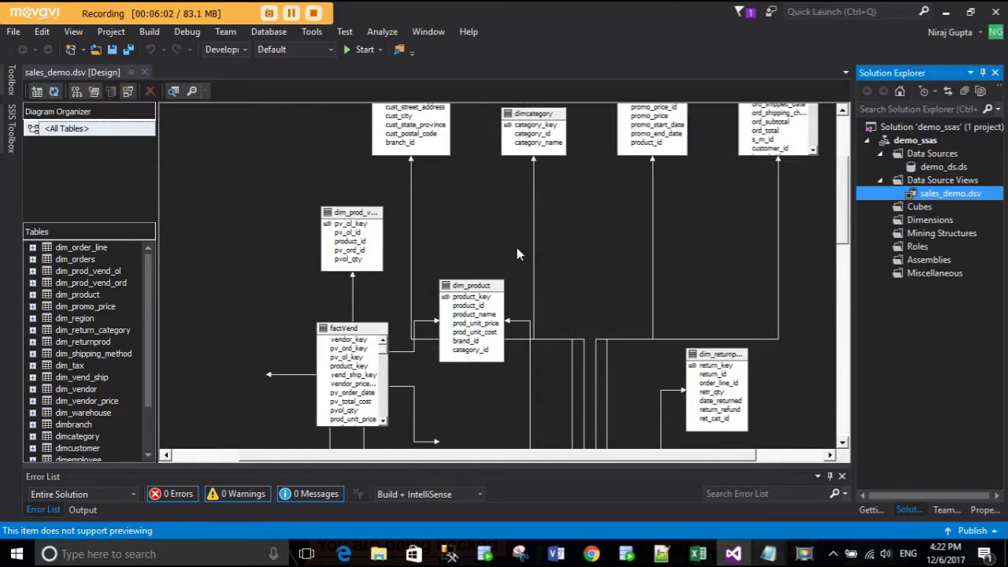
scroll(587, 289, down, 3)
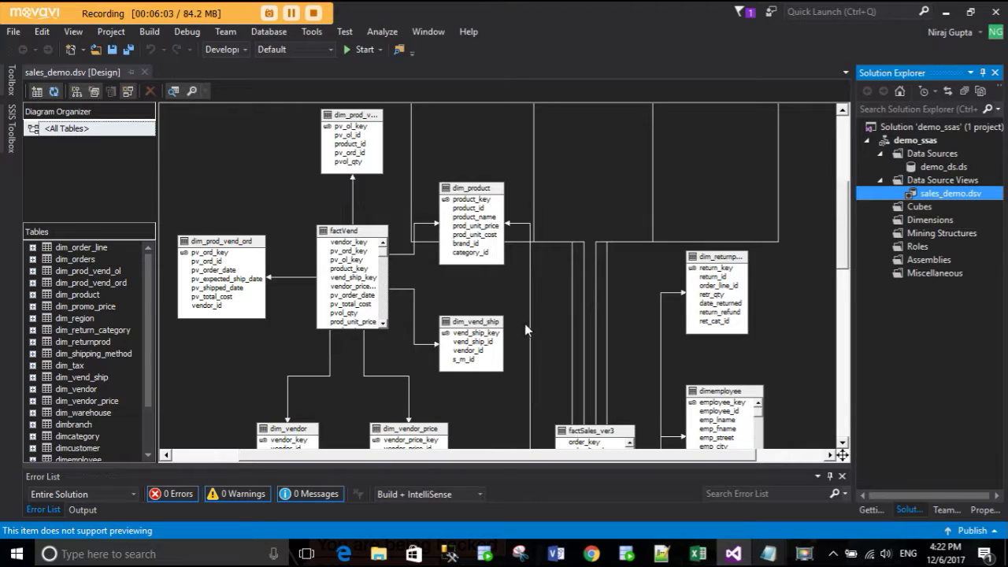
click(528, 304)
drag(528, 303, 522, 306)
mouse_move(549, 236)
mouse_down()
mouse_move(551, 251)
mouse_move(551, 200)
mouse_move(546, 244)
mouse_up()
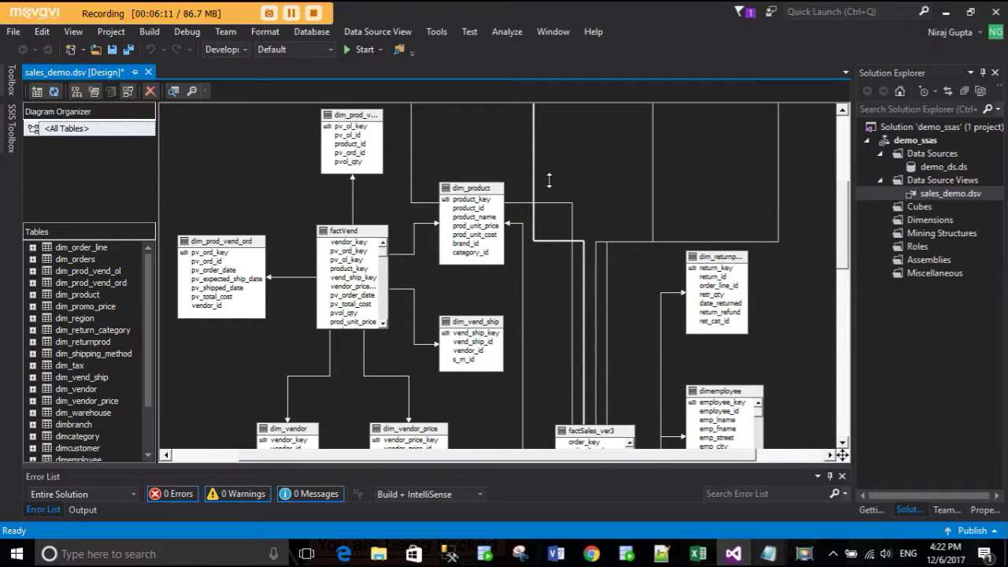
double_click(550, 215)
click(639, 387)
drag(549, 244, 554, 175)
click(552, 196)
- Reroute the lower relationship lines, including the one from dim_product, checking the layout
scroll(589, 315, down, 5)
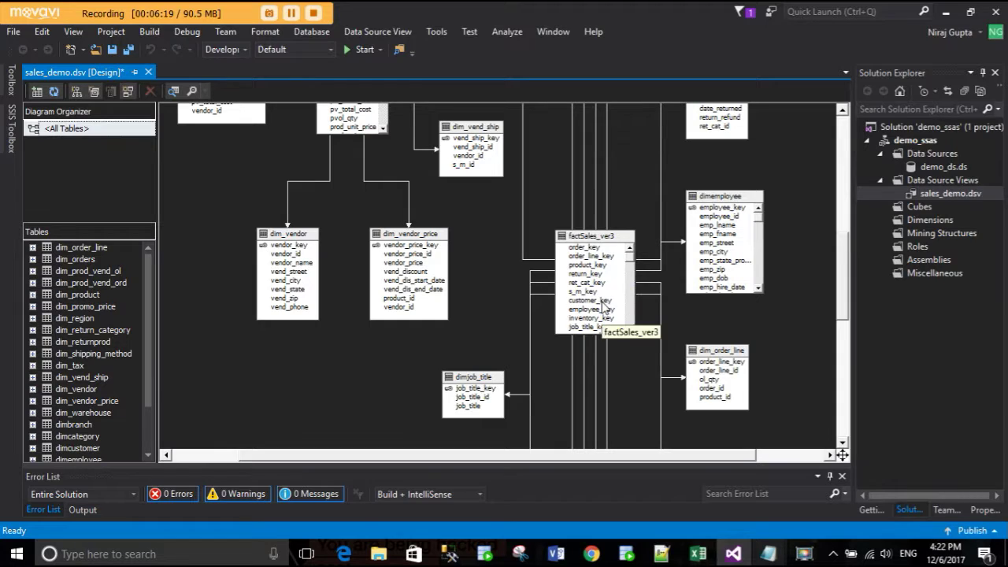
scroll(285, 322, up, 5)
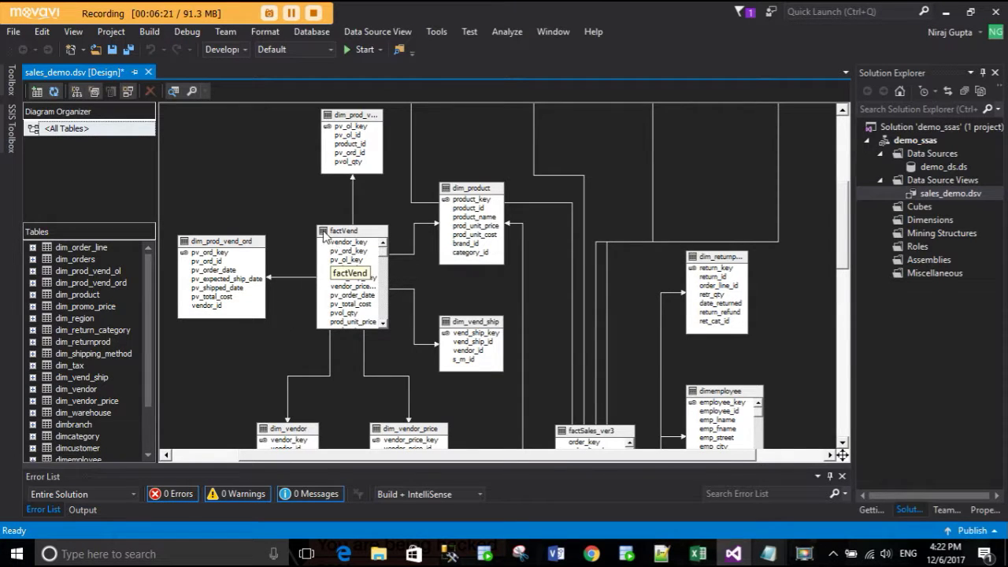
scroll(653, 308, down, 10)
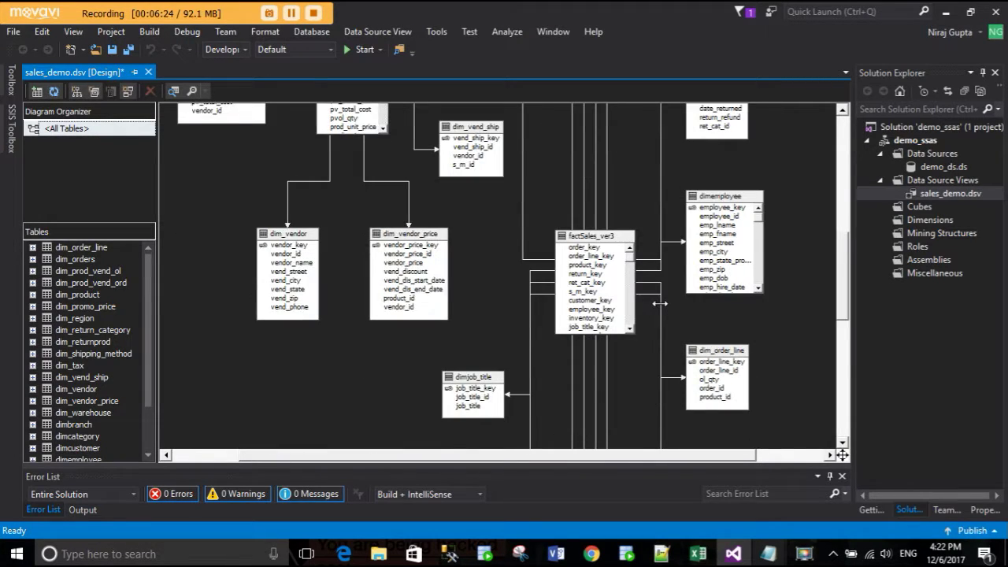
scroll(560, 297, down, 5)
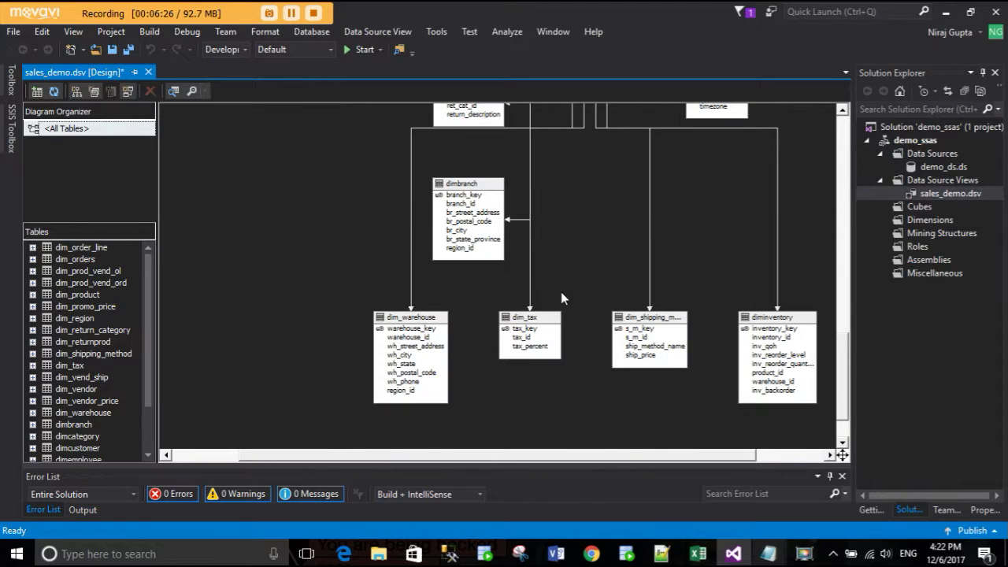
scroll(504, 293, up, 2)
scroll(601, 262, up, 2)
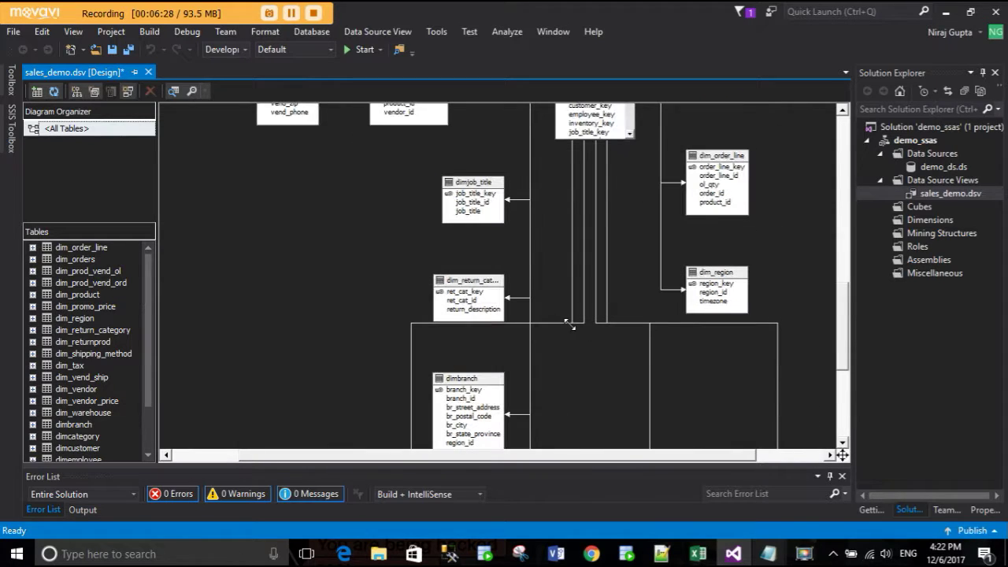
drag(557, 323, 556, 287)
scroll(628, 381, down, 6)
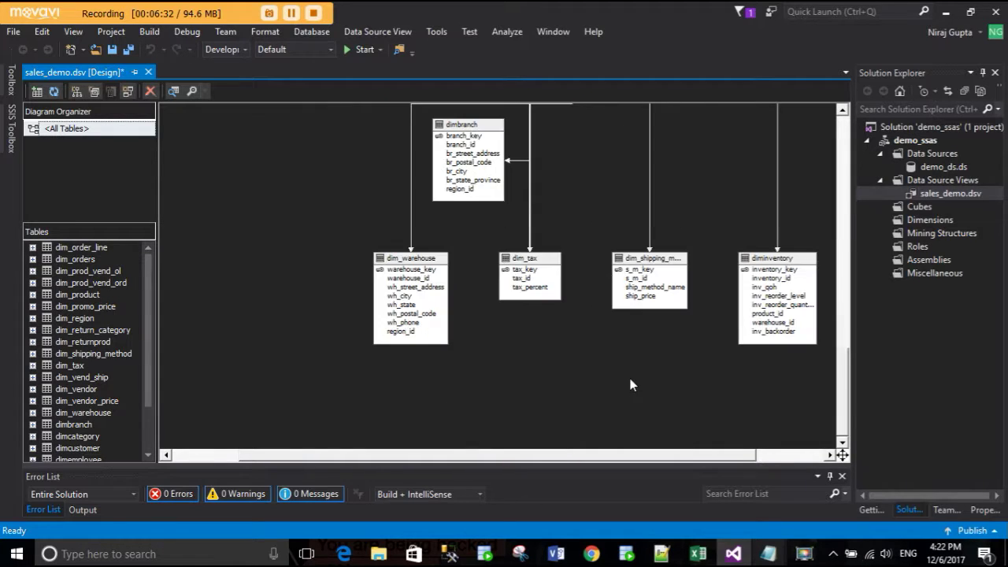
scroll(627, 362, up, 10)
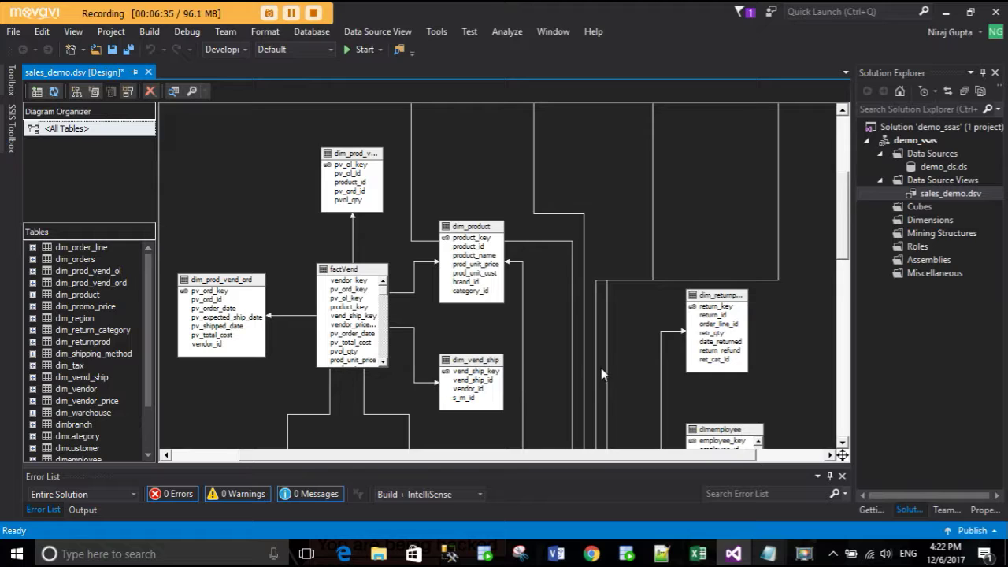
scroll(601, 368, down, 3)
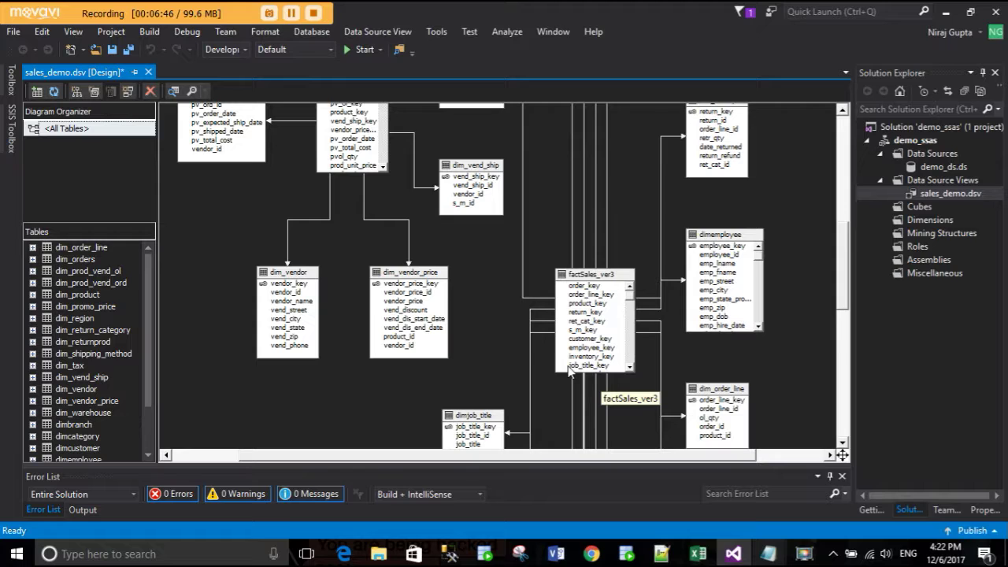
scroll(573, 372, up, 3)
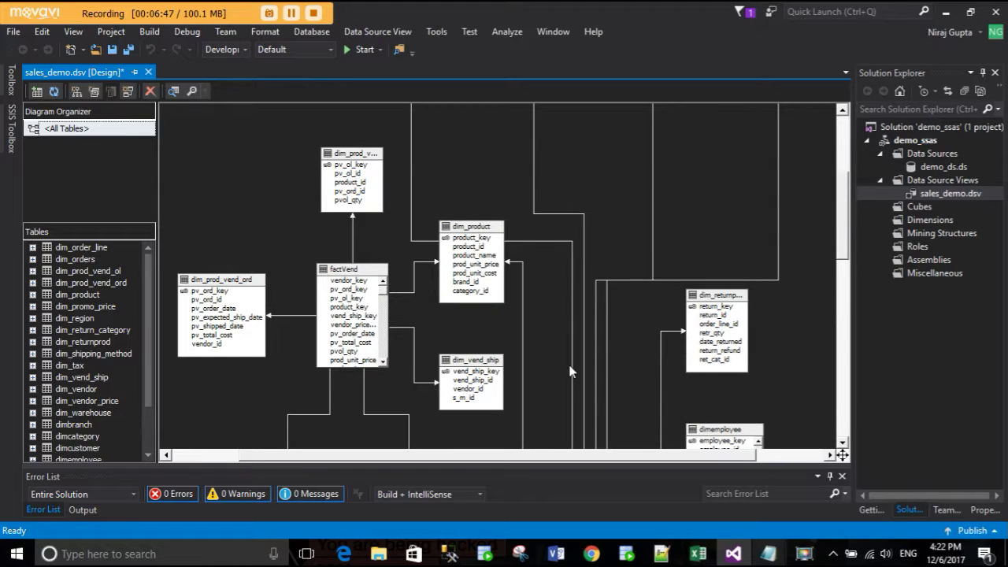
click(564, 361)
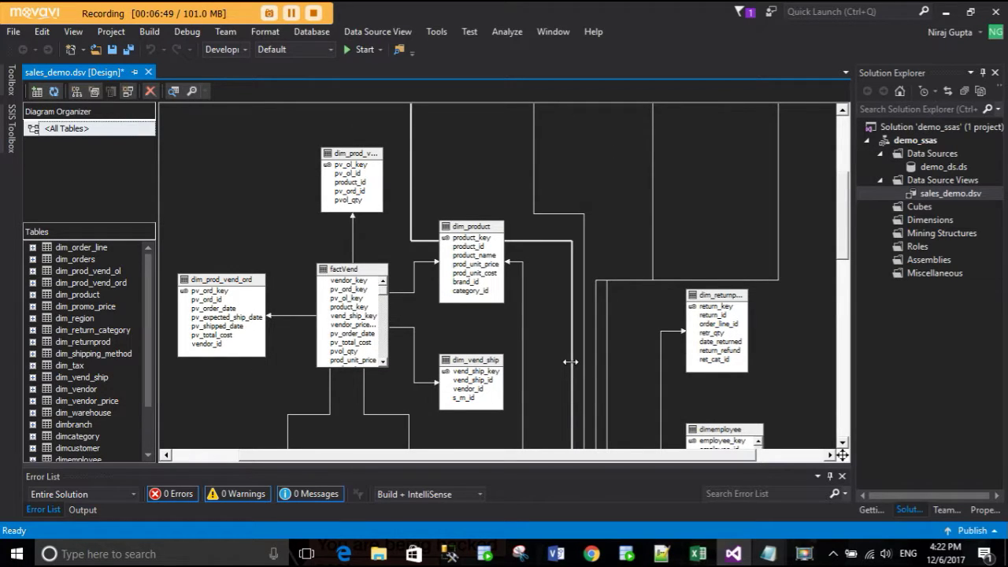
drag(566, 361, 565, 361)
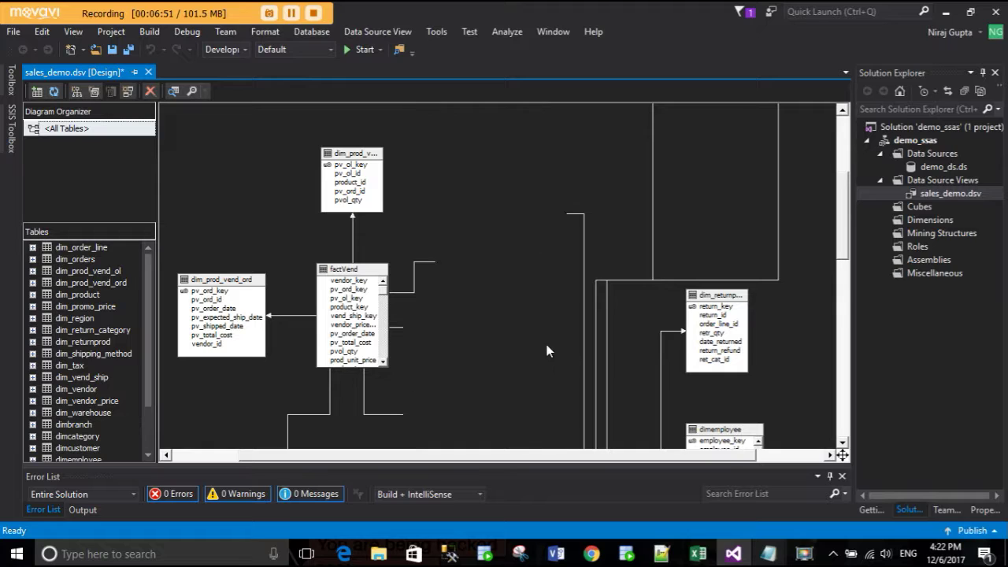
scroll(548, 352, down, 3)
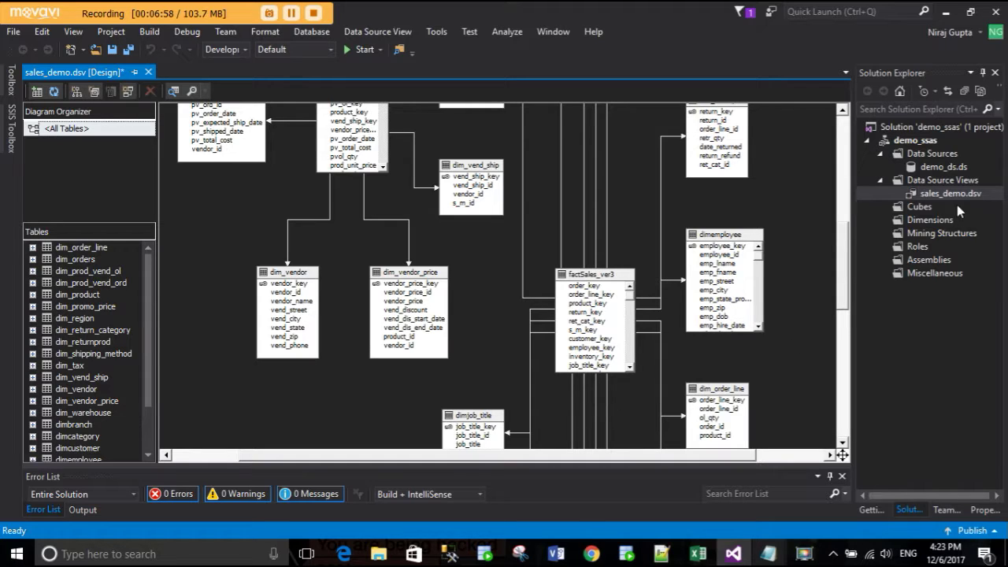
- Select the Cubes folder of the demo_ssas project in Solution Explorer
click(921, 207)
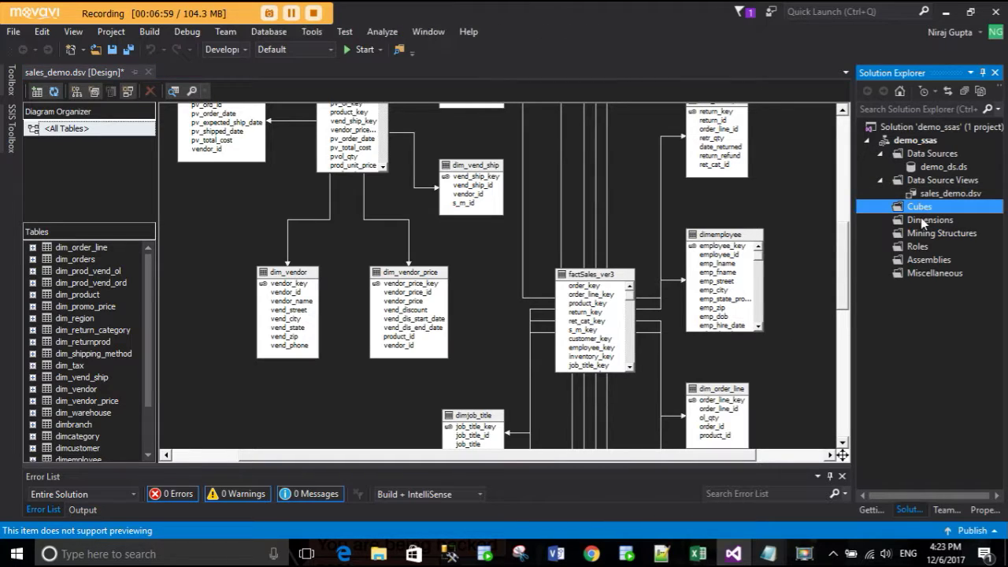
click(921, 222)
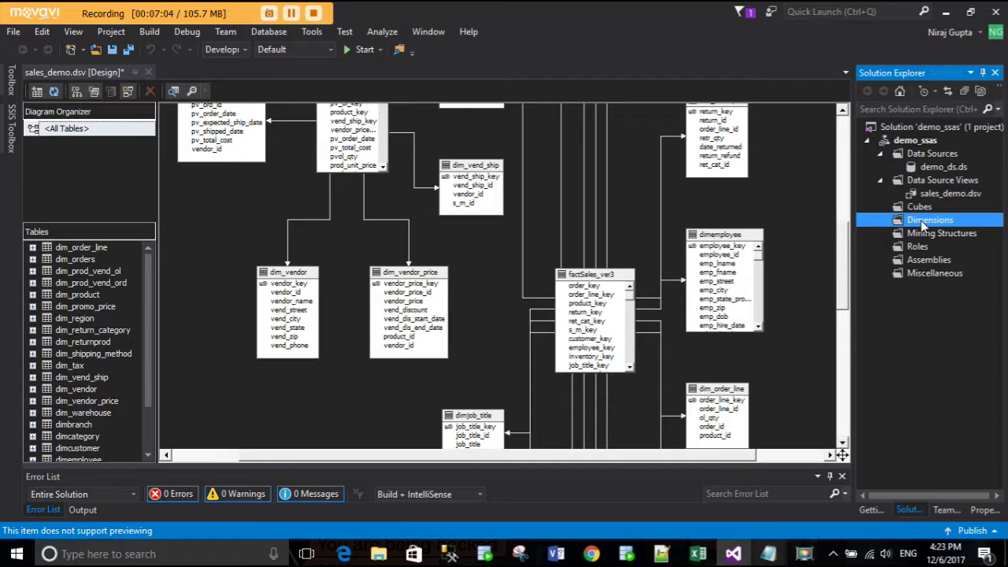
click(924, 210)
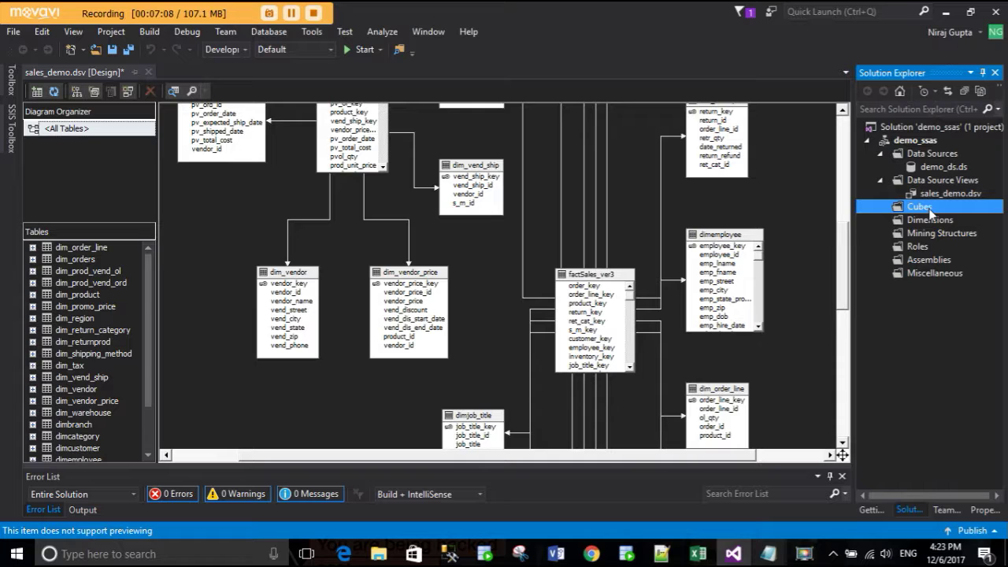
scroll(708, 315, up, 3)
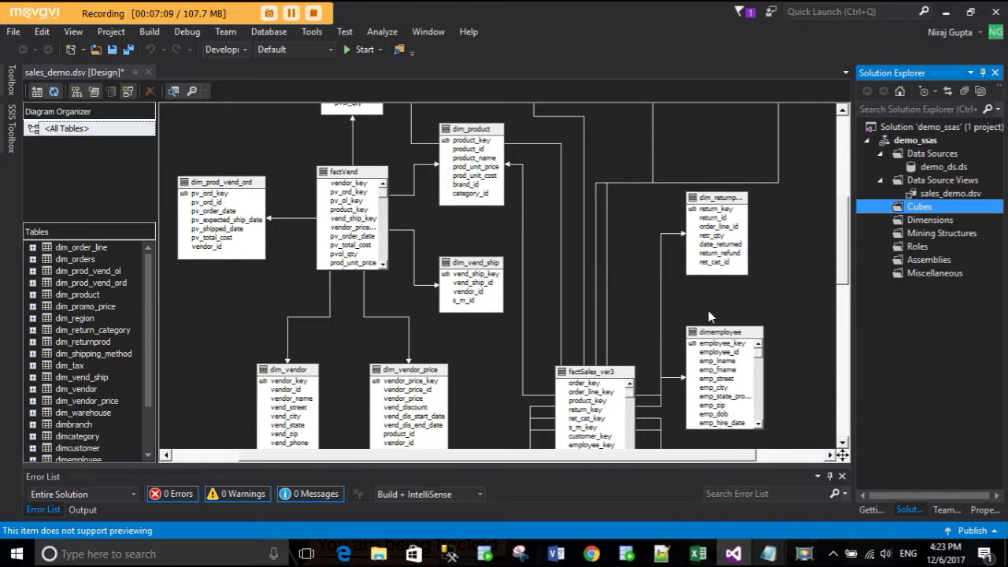
click(925, 222)
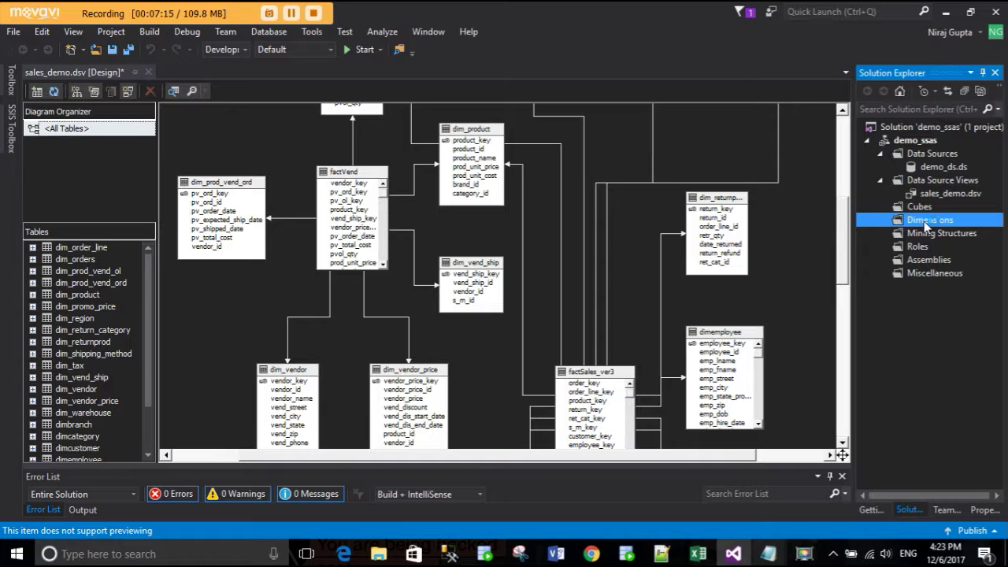
click(933, 208)
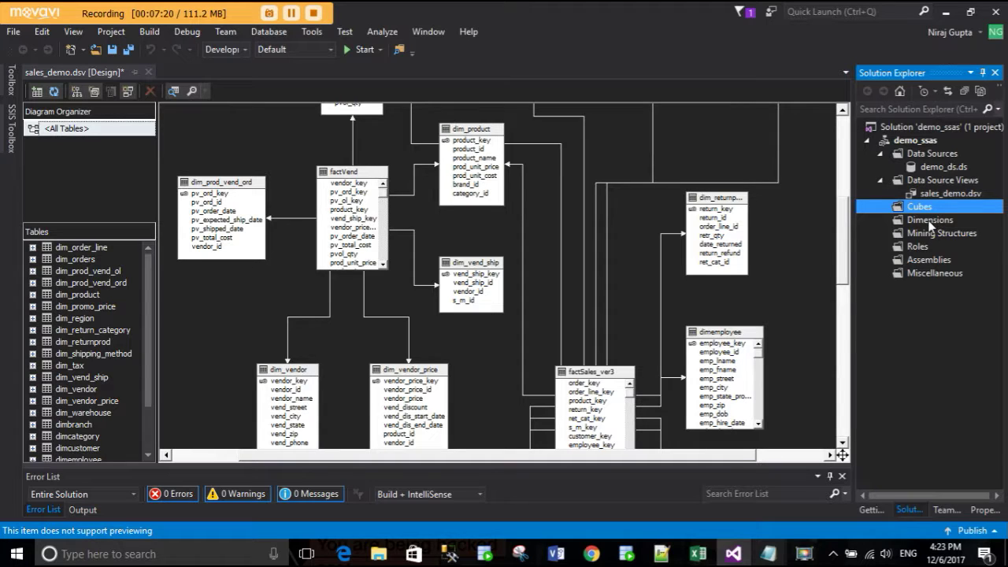
click(922, 224)
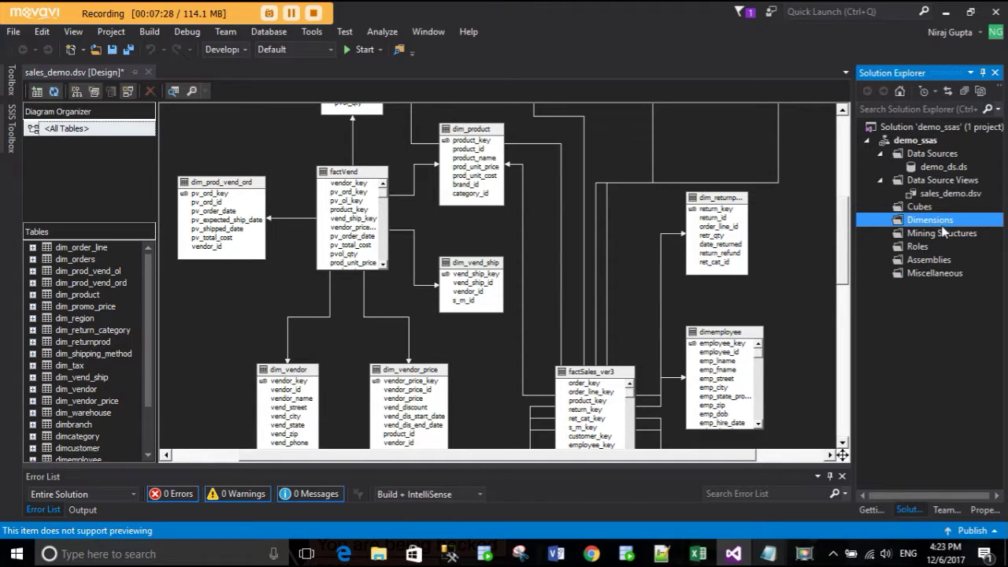
click(932, 206)
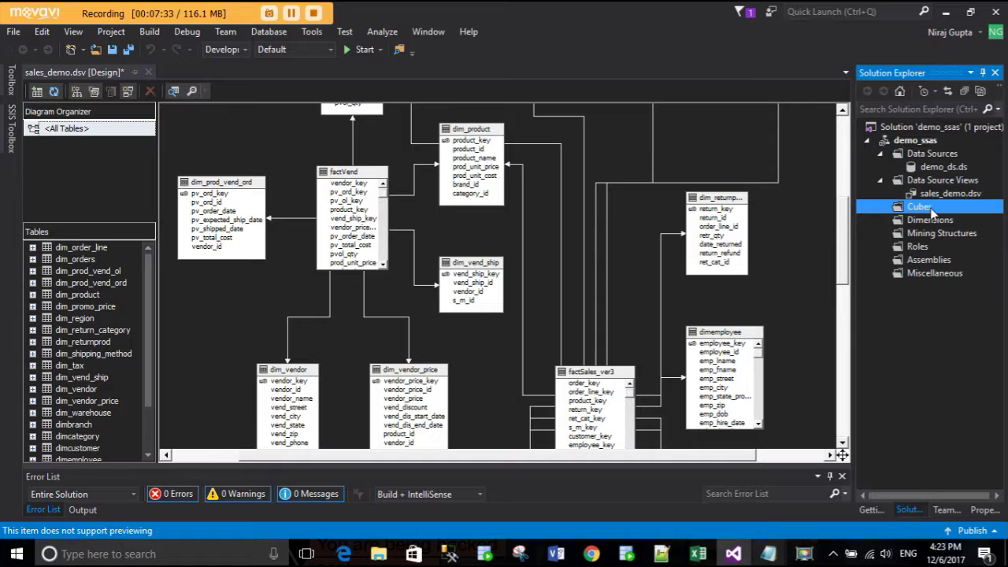
- Launch the Cube Wizard from Cubes and choose to build it from existing tables
right_click(932, 208)
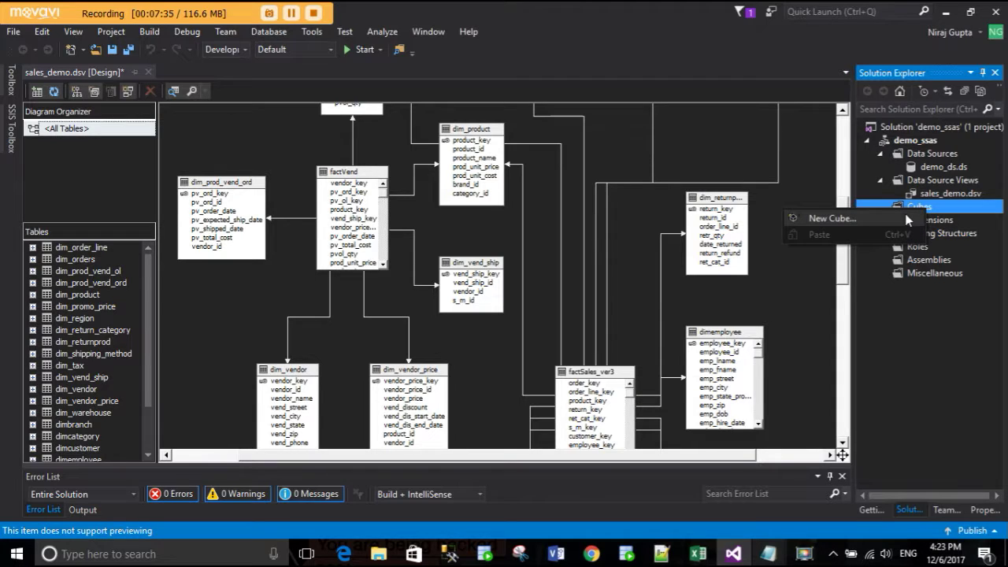
click(907, 219)
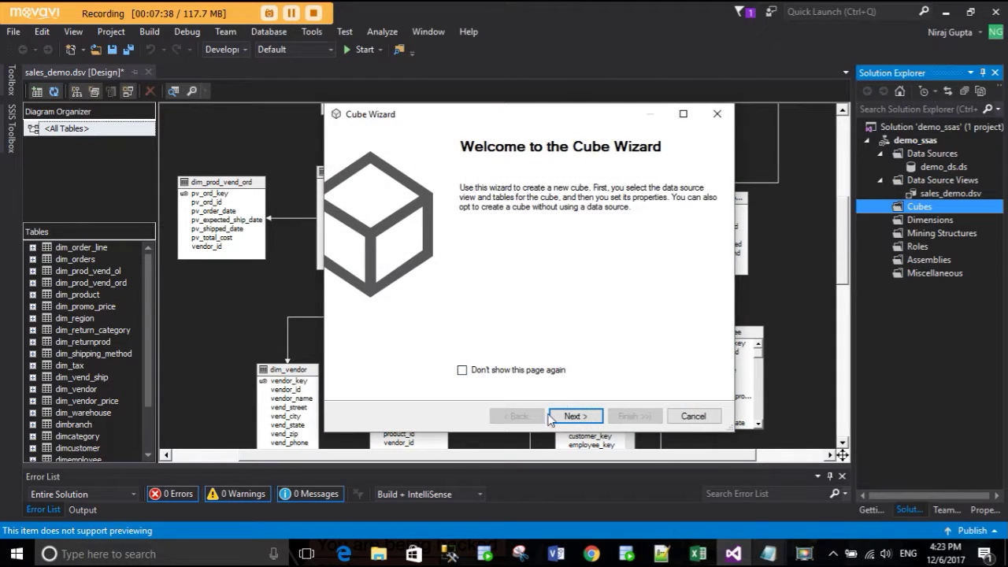
click(574, 416)
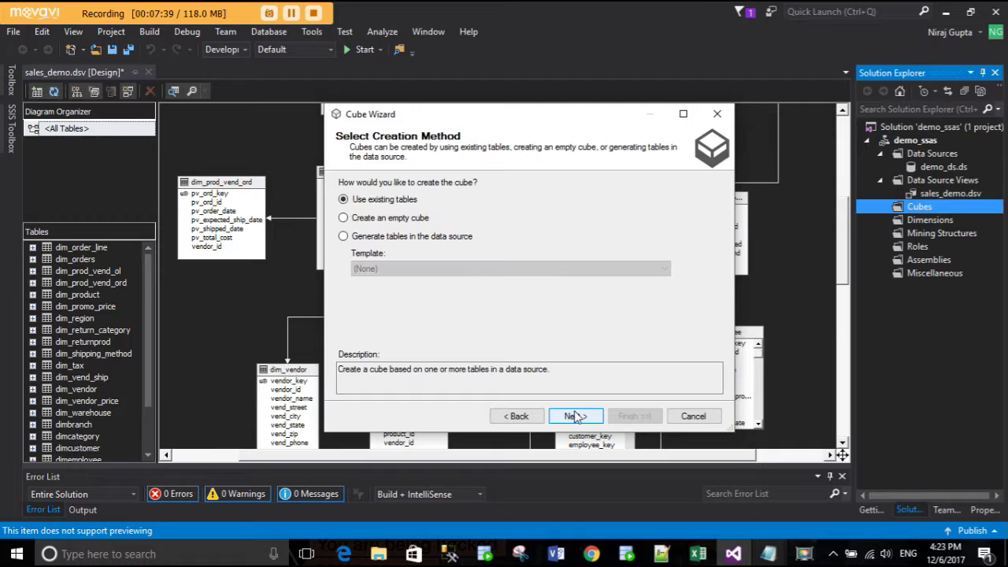
click(386, 220)
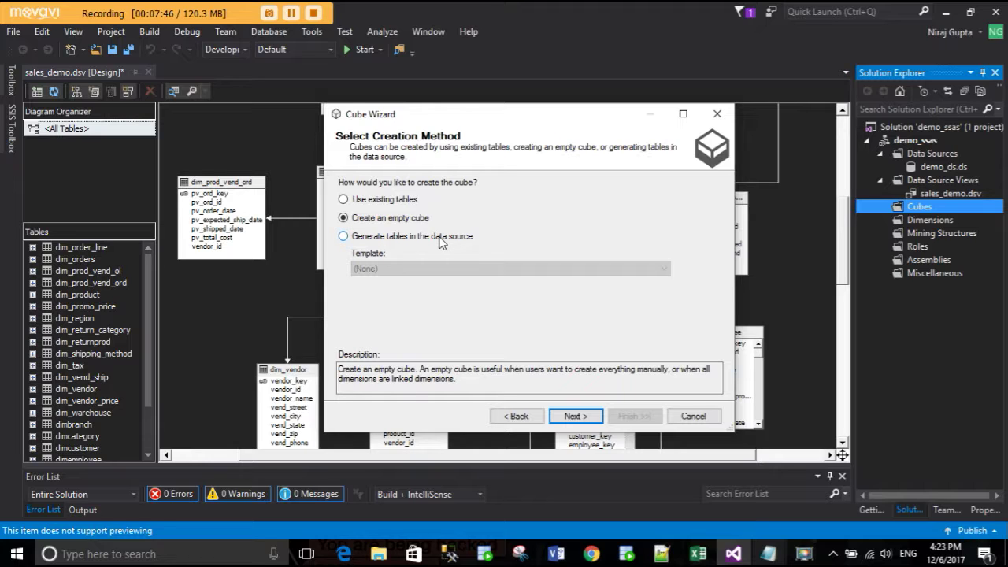
click(435, 238)
click(457, 269)
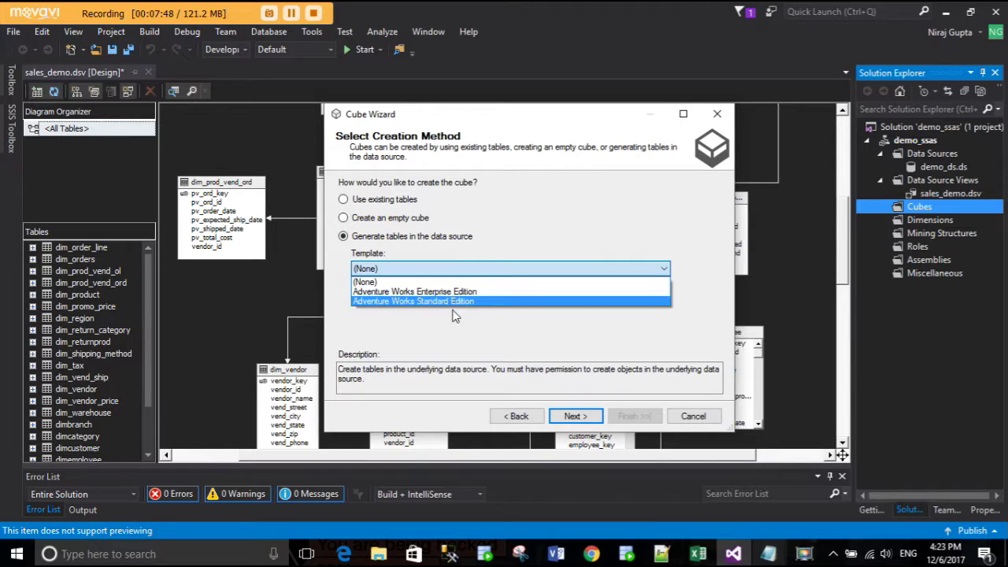
click(404, 201)
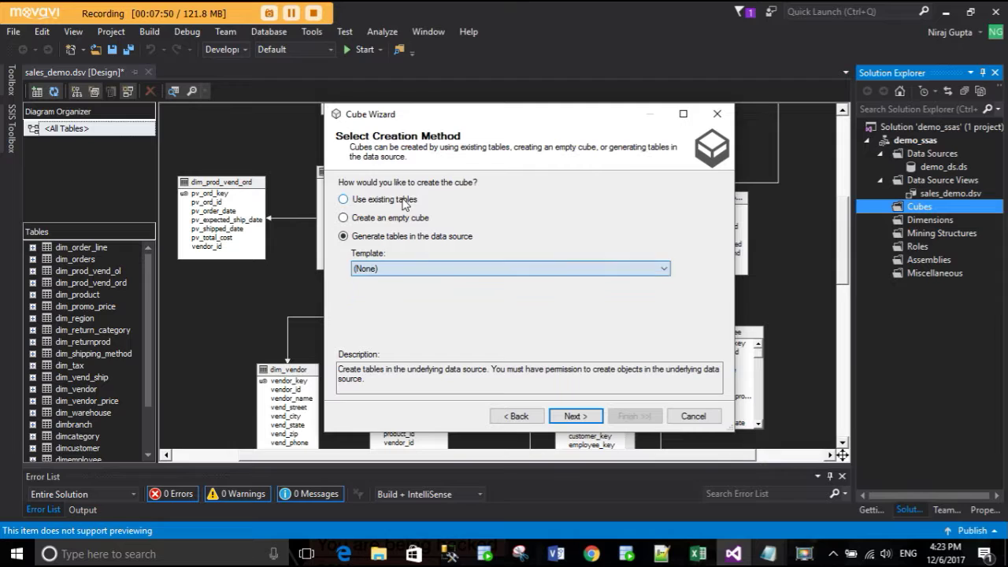
click(404, 203)
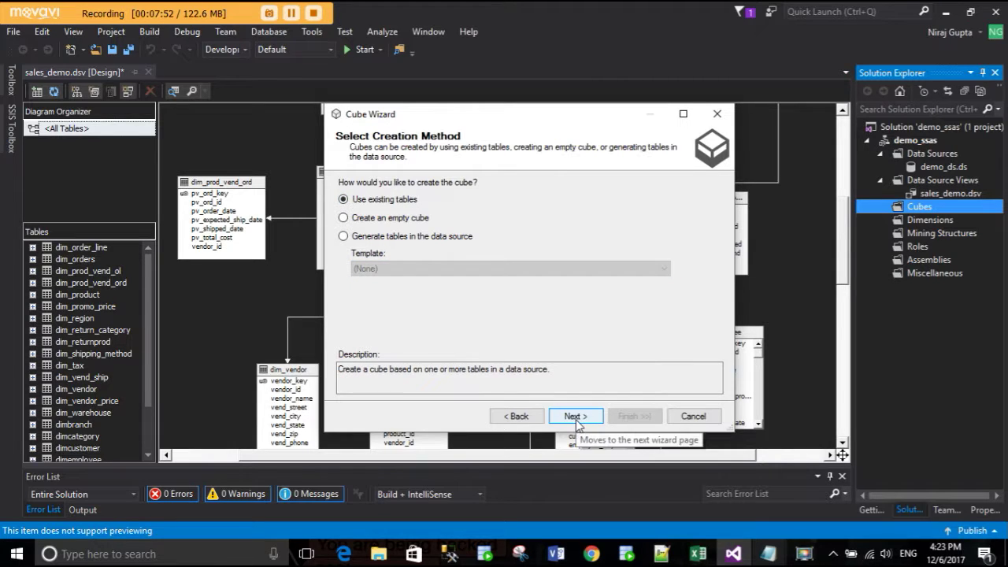
click(576, 417)
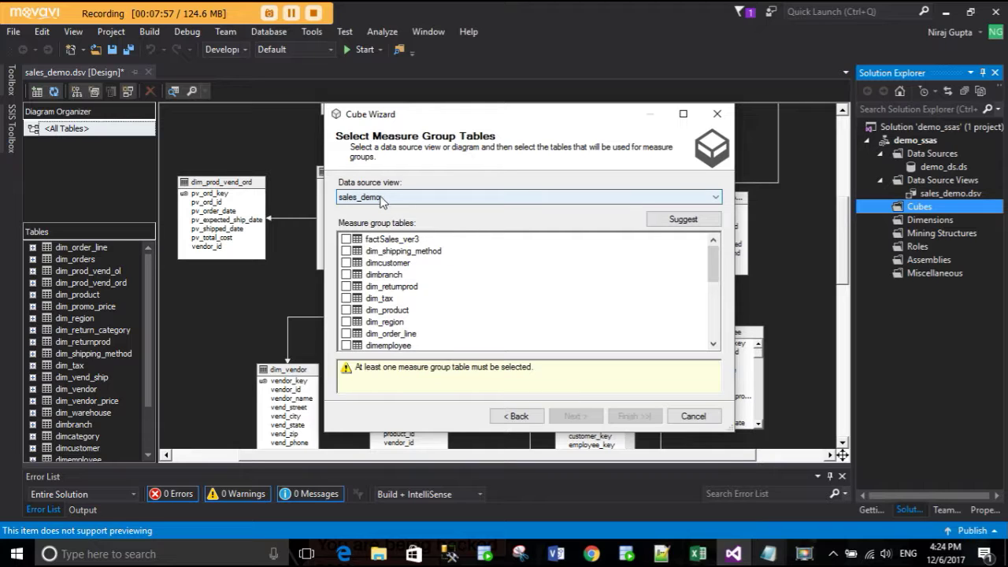
- Check factVend and factSales_ver3 as measure group tables and keep all their measures
scroll(385, 292, down, 7)
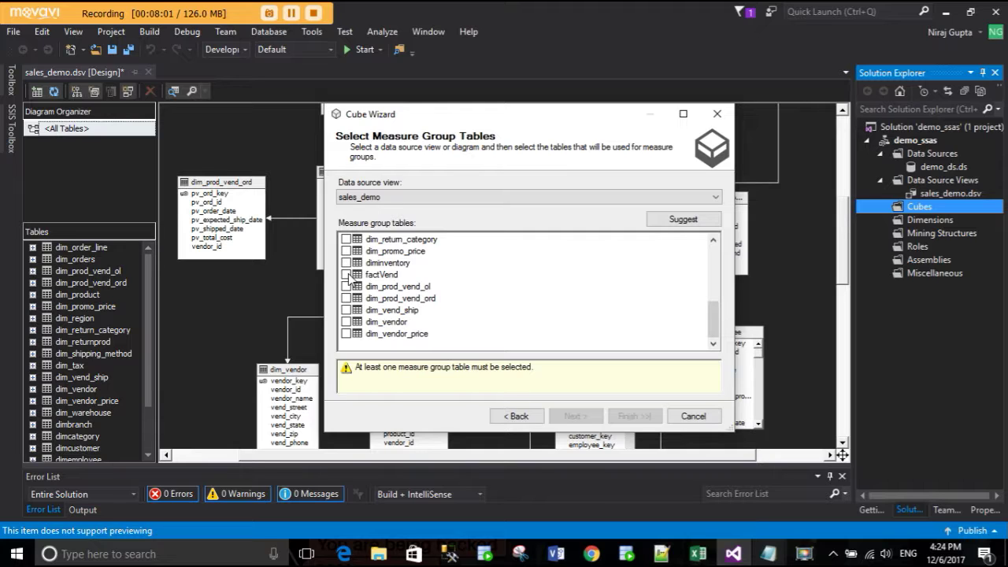
scroll(351, 277, up, 2)
scroll(351, 277, down, 2)
click(347, 274)
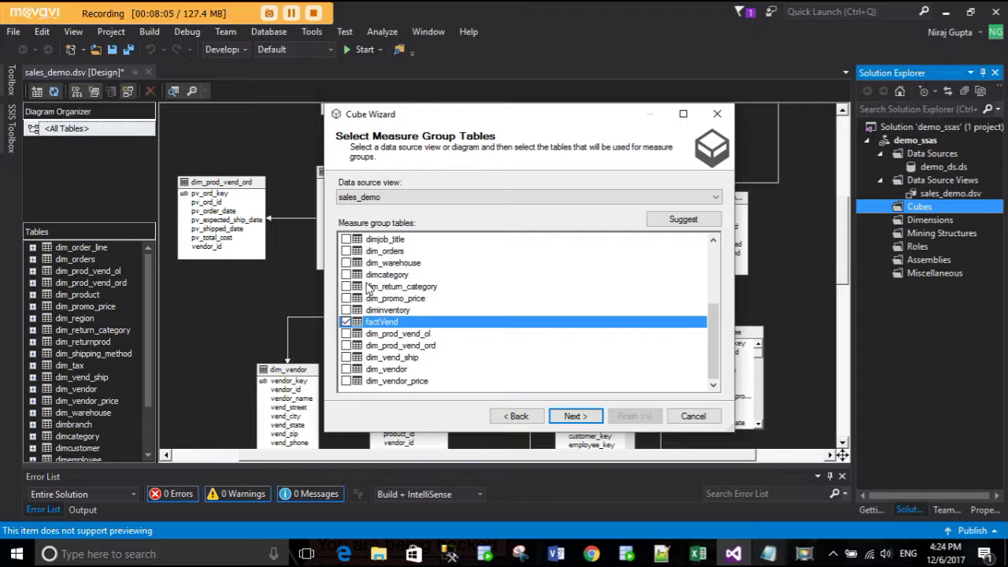
scroll(542, 357, up, 5)
click(348, 240)
scroll(531, 342, down, 5)
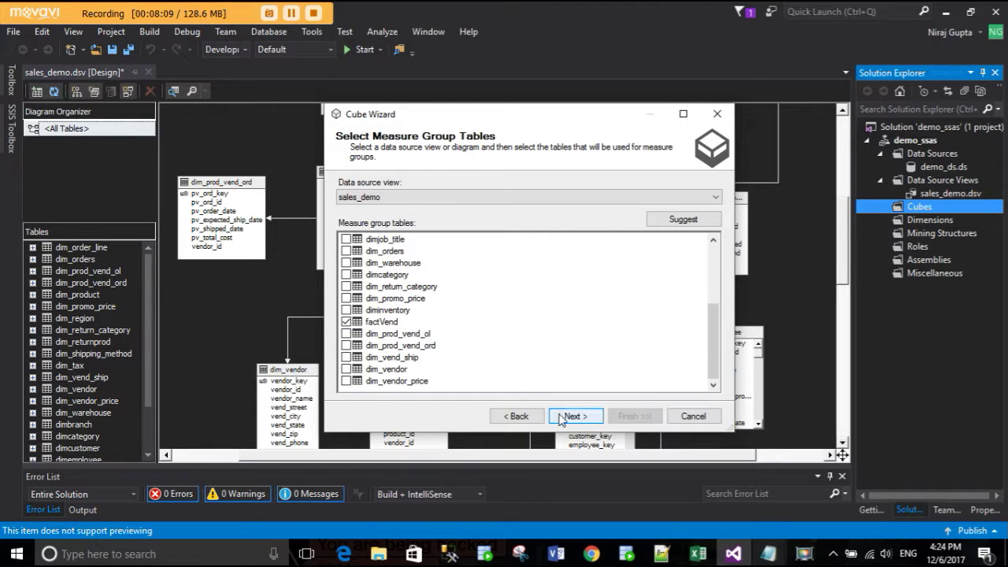
click(572, 416)
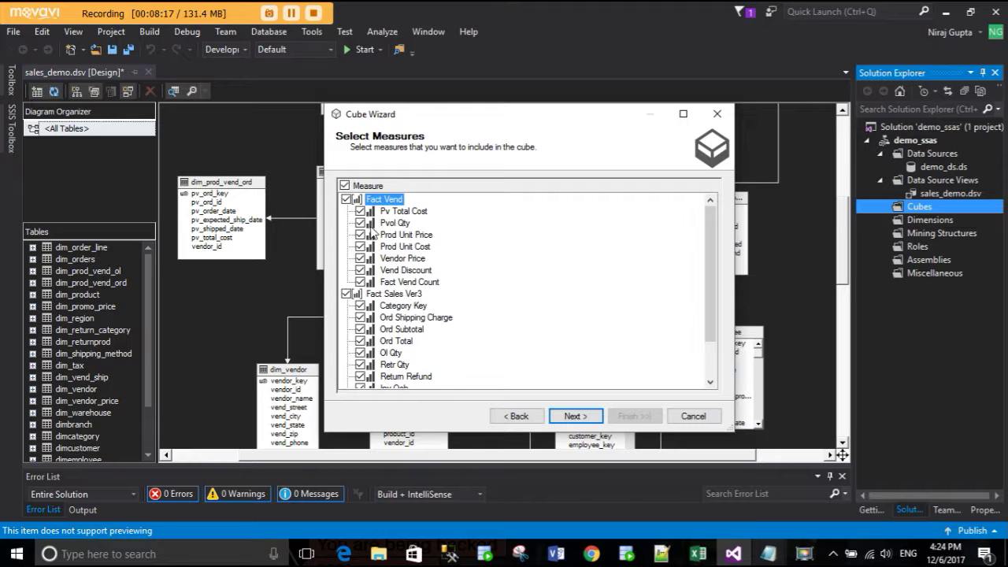
scroll(416, 306, down, 2)
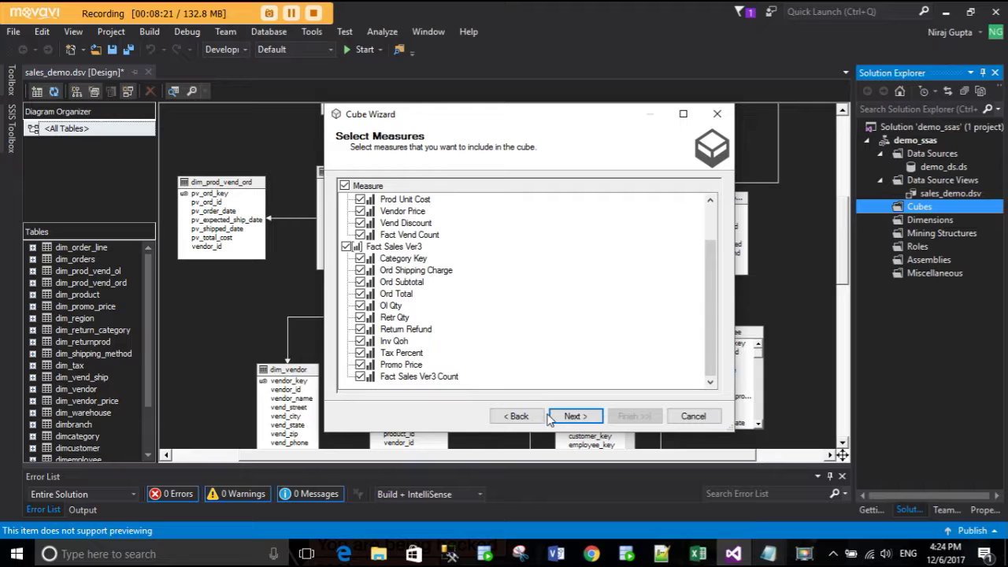
- Keep all suggested dimensions, Dim Vendor through Dim Returnprod, and reach the completion page
click(572, 417)
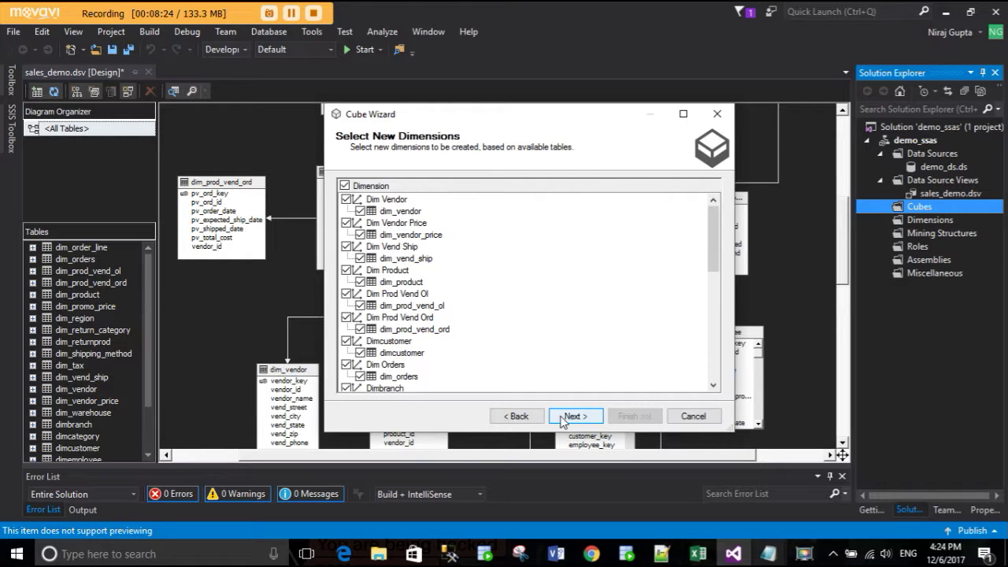
scroll(449, 266, down, 6)
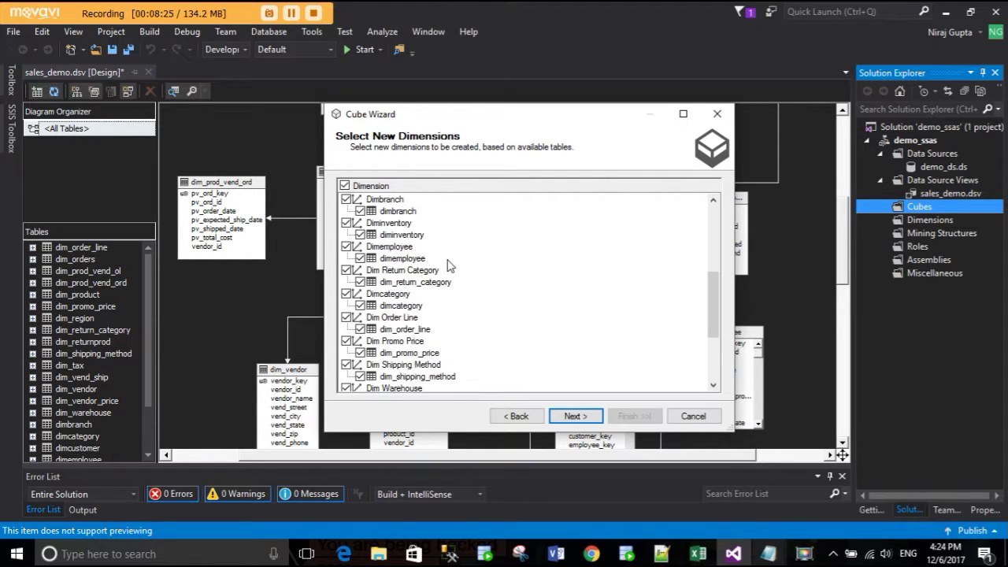
scroll(449, 267, down, 2)
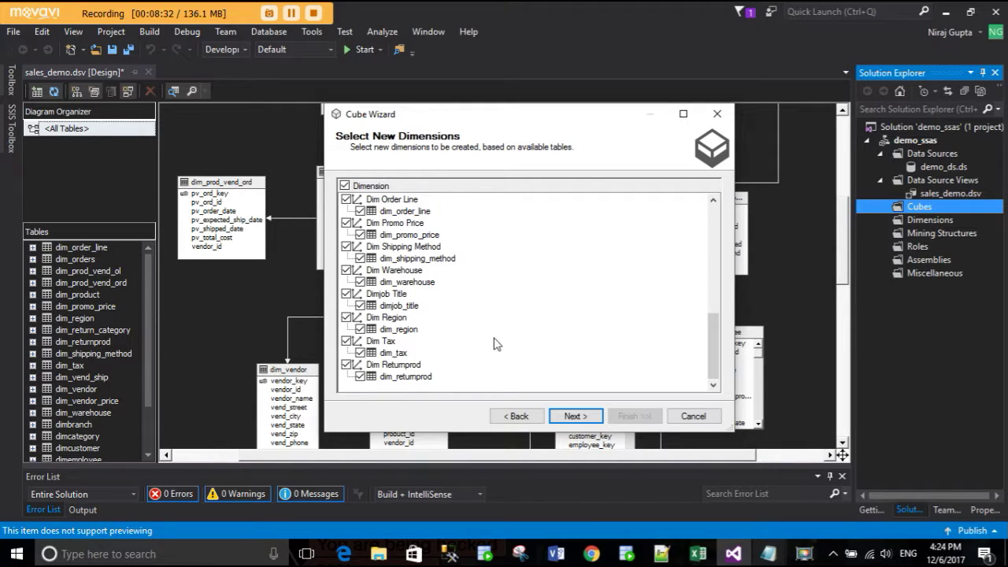
scroll(390, 335, up, 5)
scroll(390, 334, up, 3)
scroll(390, 334, down, 10)
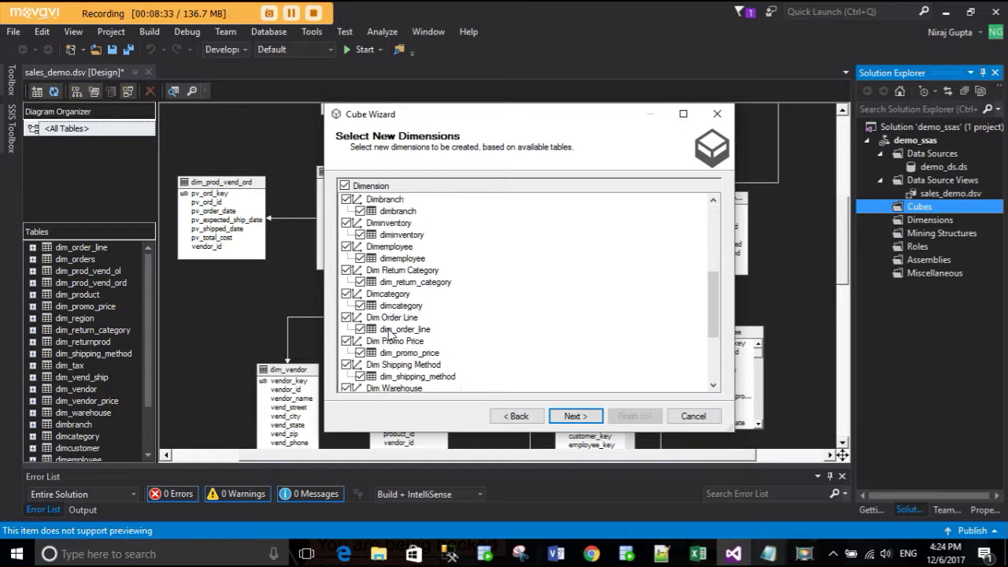
scroll(397, 368, up, 5)
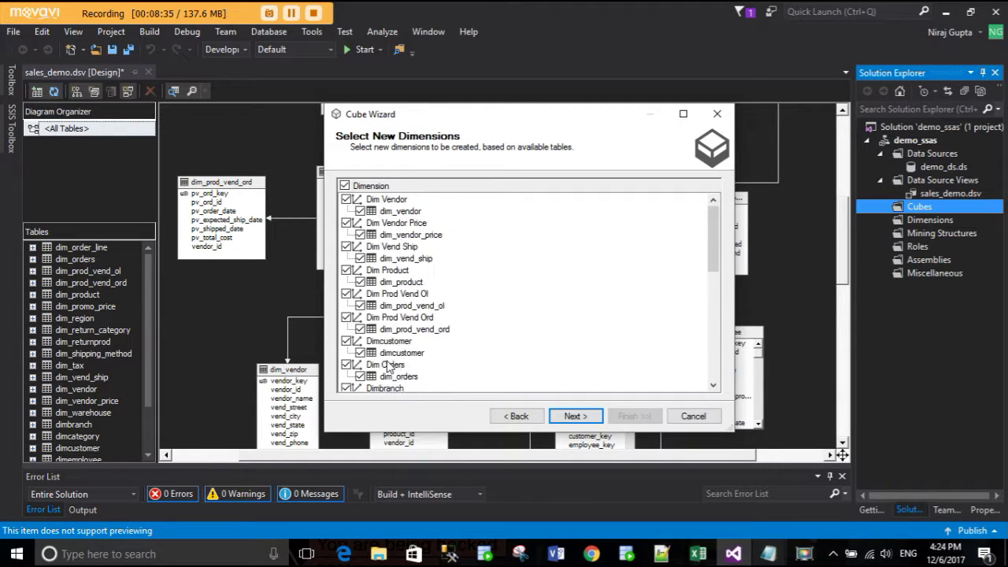
scroll(400, 339, down, 4)
scroll(400, 339, down, 3)
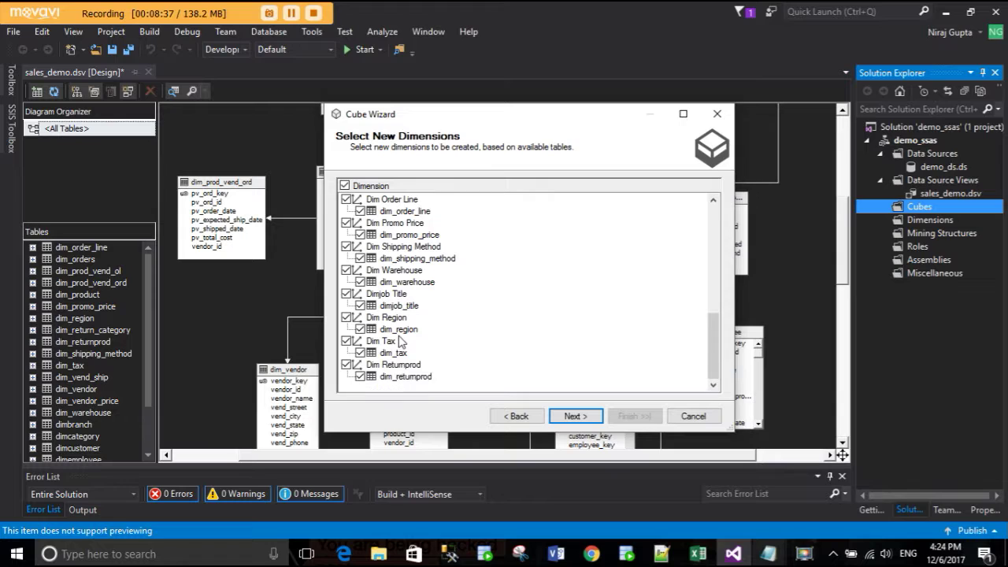
click(346, 365)
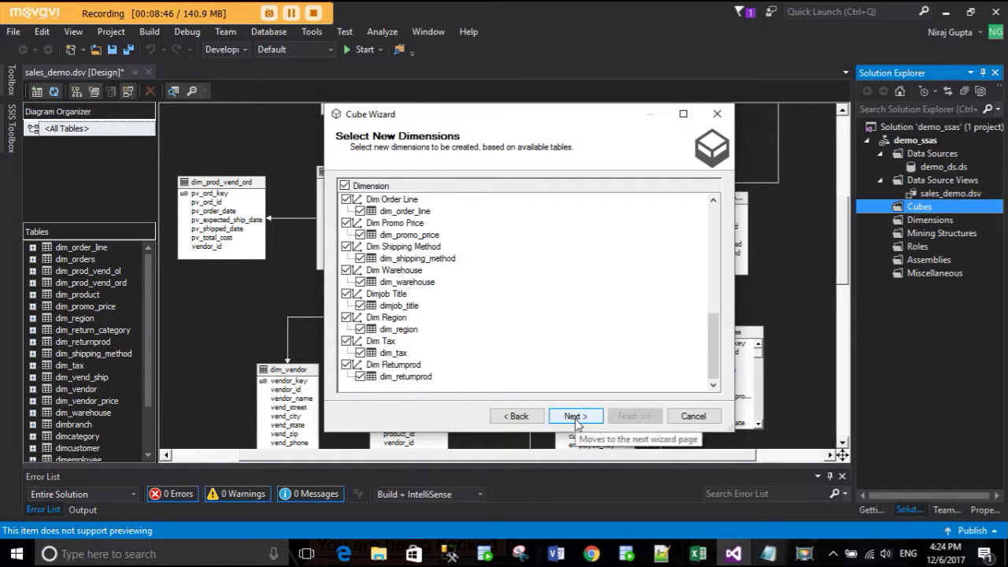
click(575, 416)
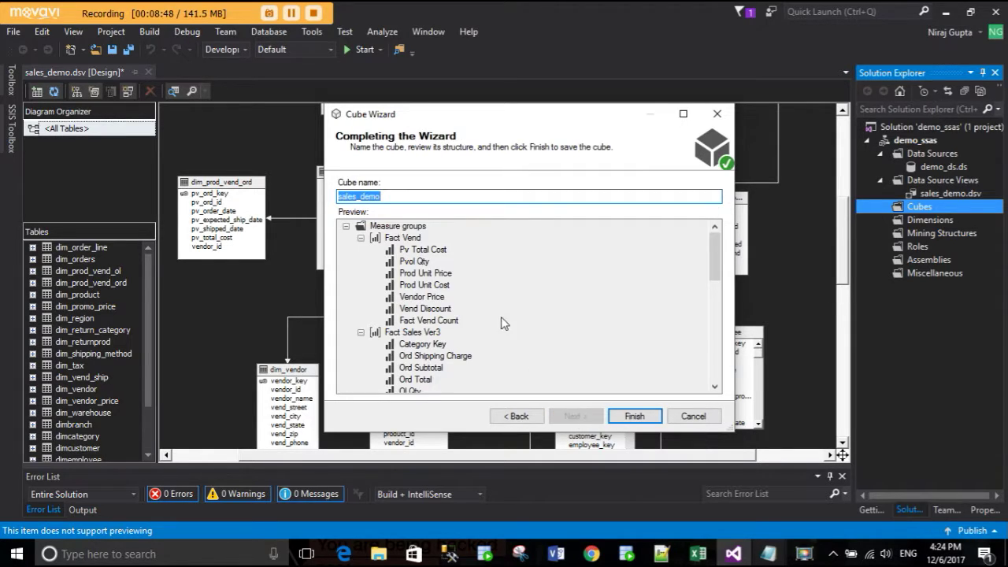
- Name the cube demo_sales_cube and finish the Cube Wizard
drag(389, 198, 363, 195)
key(BackSpace)
text(u)
key(BackSpace)
key(BackSpace)
key(BackSpace)
key(BackSpace)
key(BackSpace)
text(demo_)
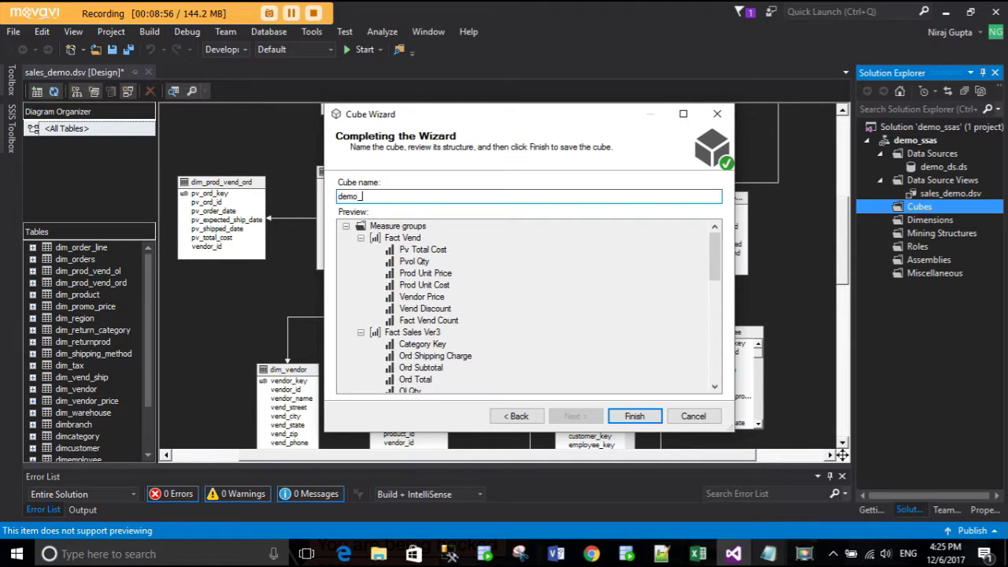
text(sales_cube)
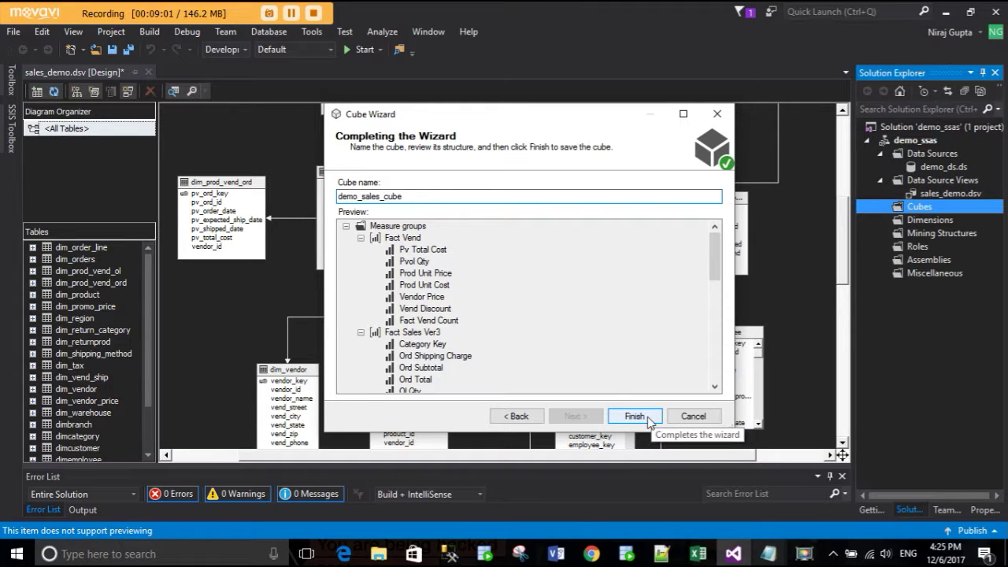
click(634, 417)
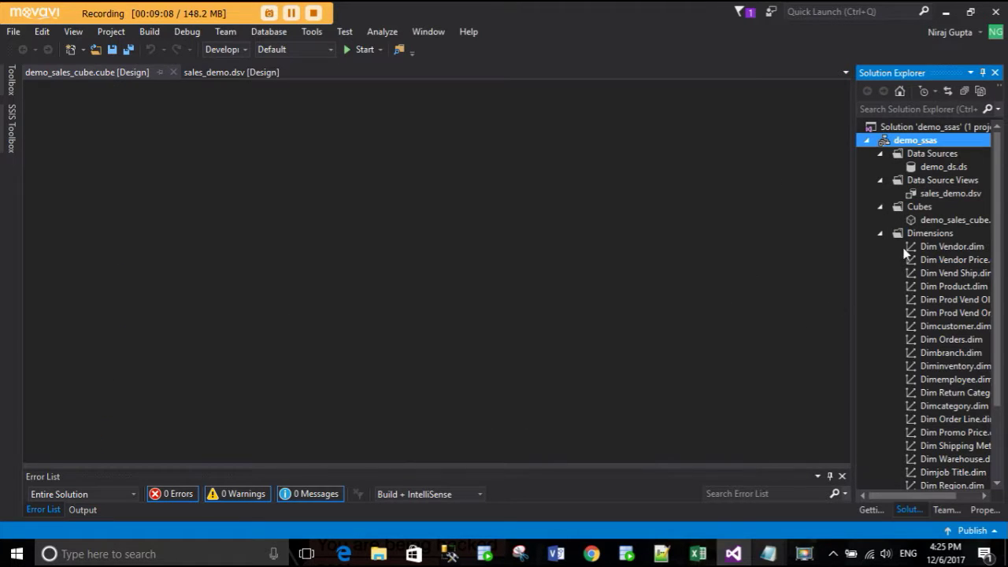
click(931, 222)
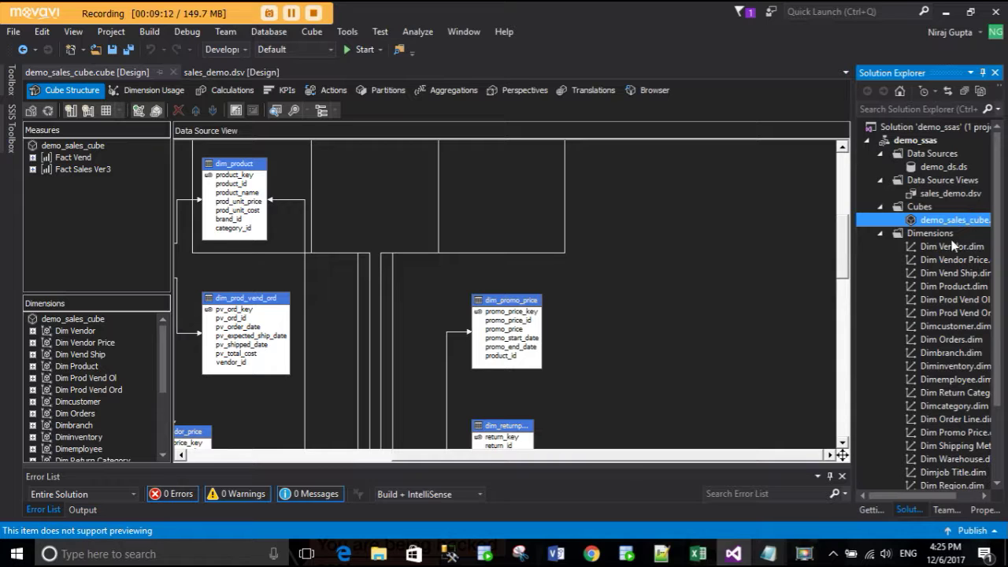
scroll(933, 452, down, 3)
scroll(936, 437, up, 1)
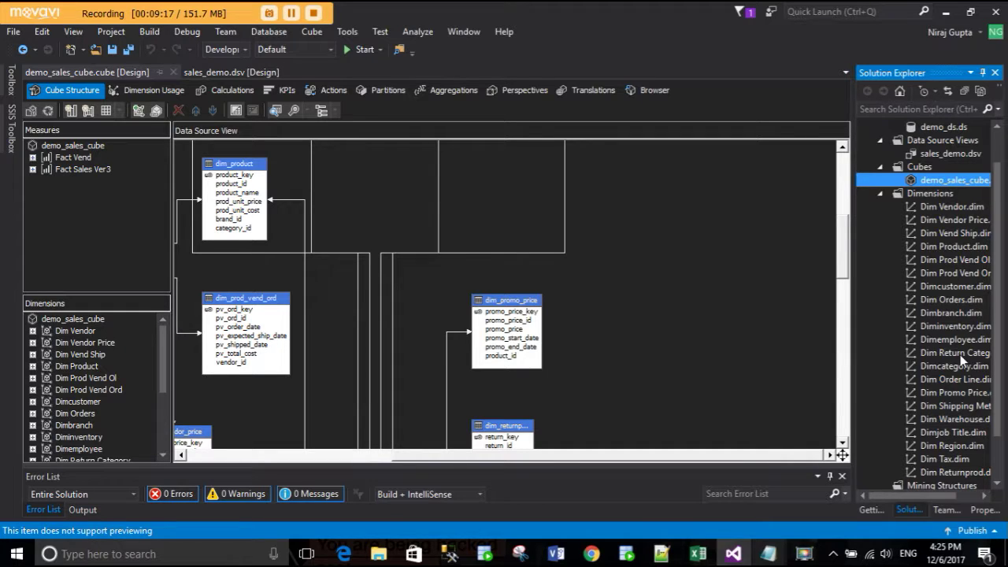
drag(575, 461, 415, 461)
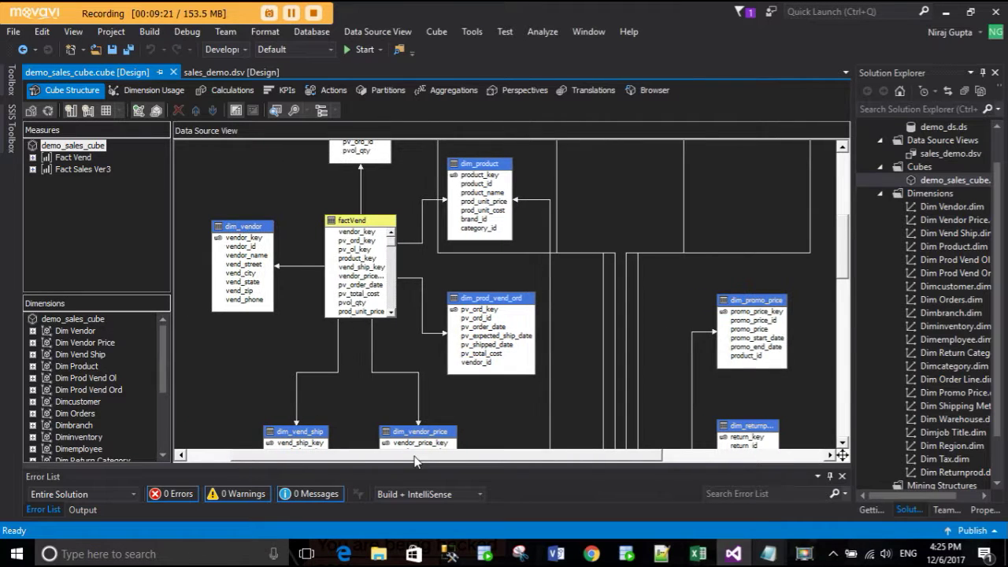
scroll(608, 333, up, 3)
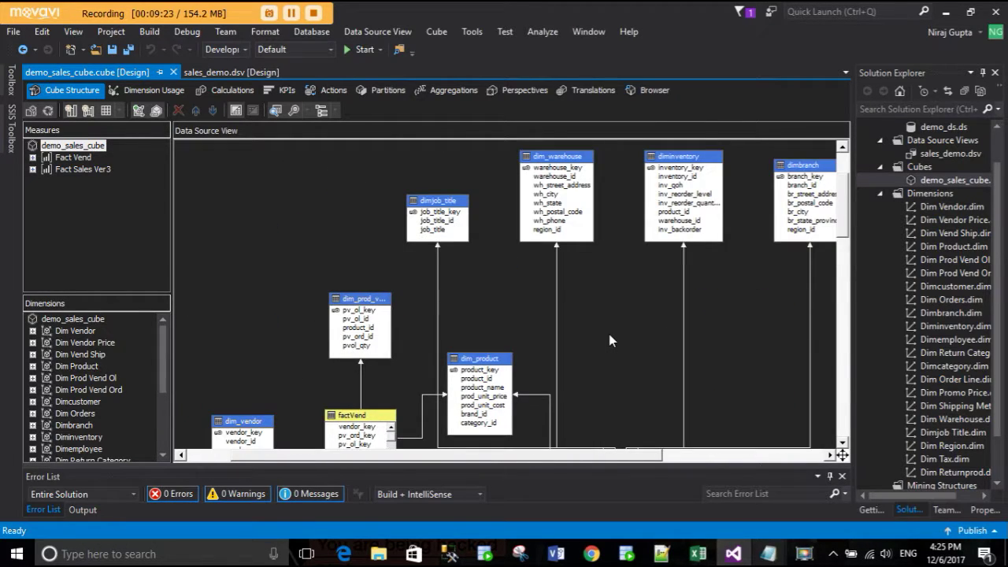
drag(480, 461, 511, 461)
click(297, 329)
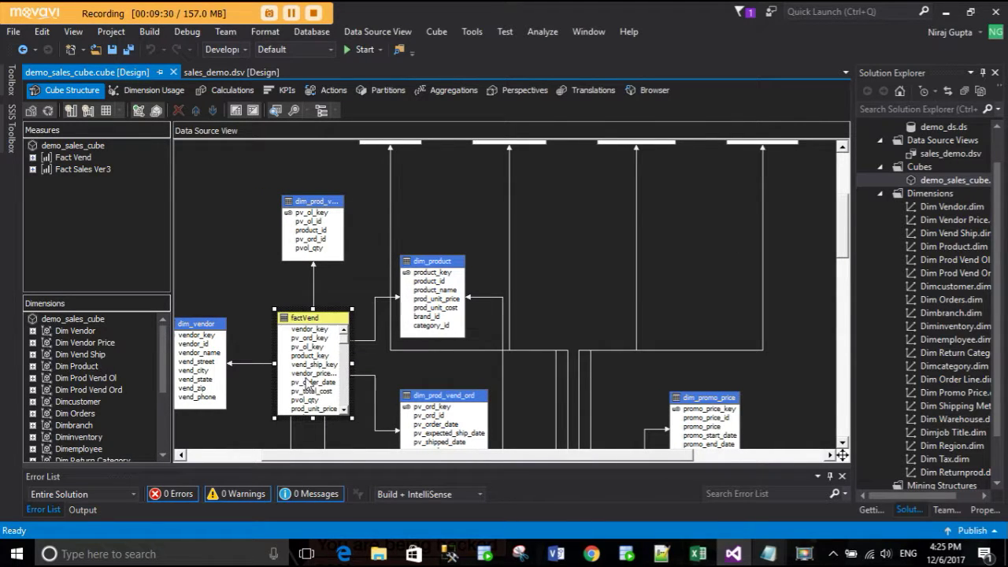
scroll(552, 341, down, 9)
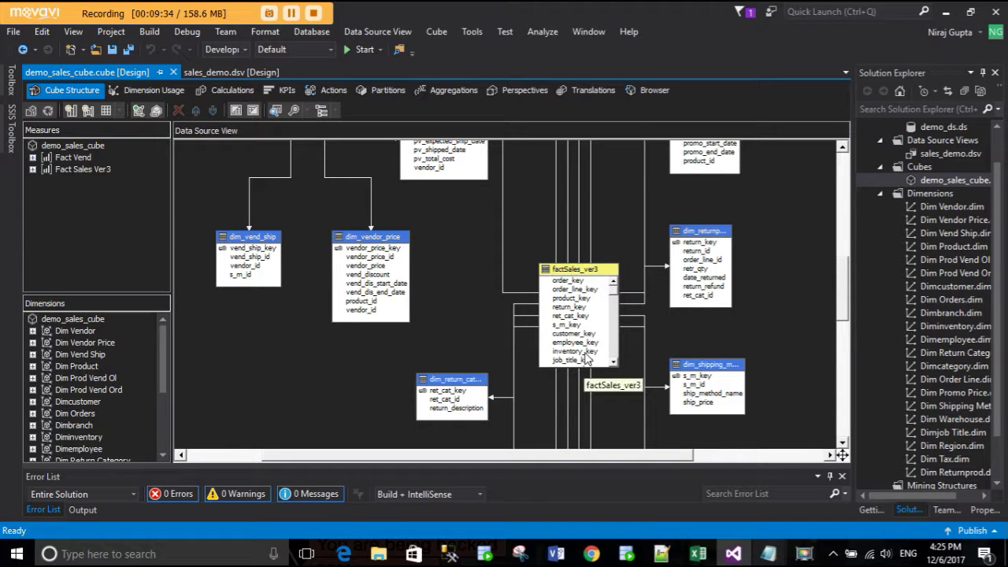
scroll(665, 382, down, 10)
scroll(659, 375, up, 1)
scroll(659, 375, down, 1)
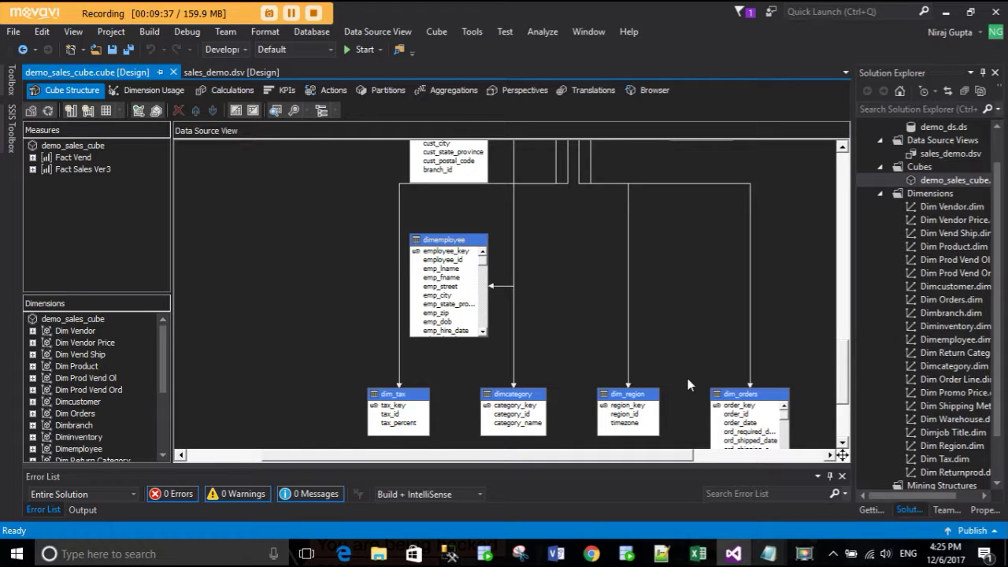
scroll(688, 378, up, 5)
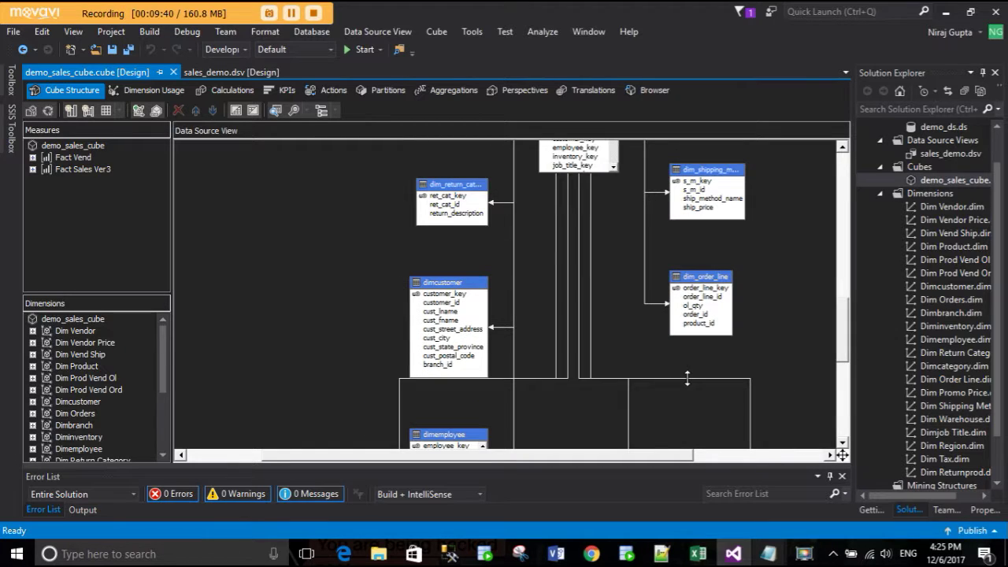
scroll(550, 340, up, 10)
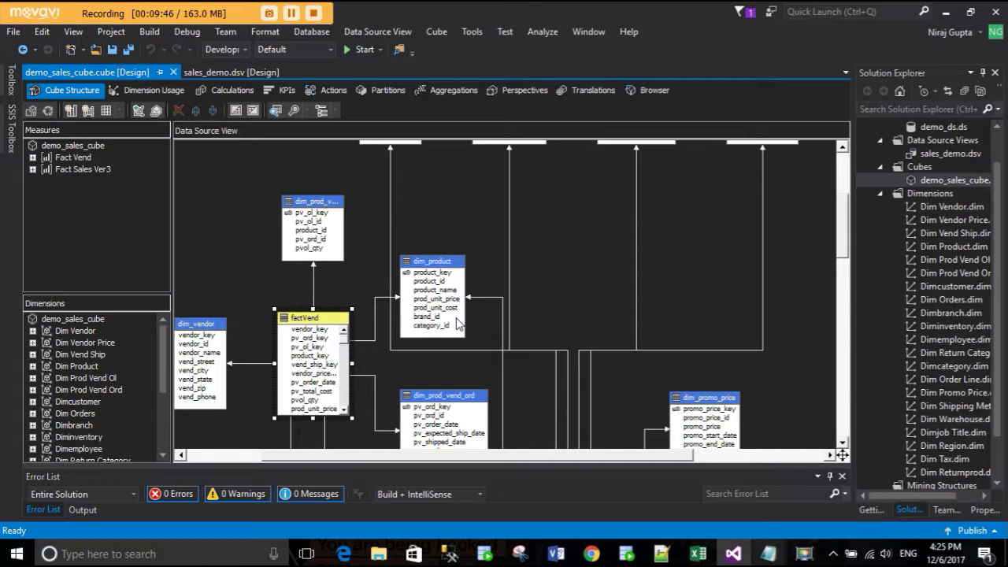
scroll(477, 356, down, 5)
click(515, 387)
scroll(515, 360, up, 5)
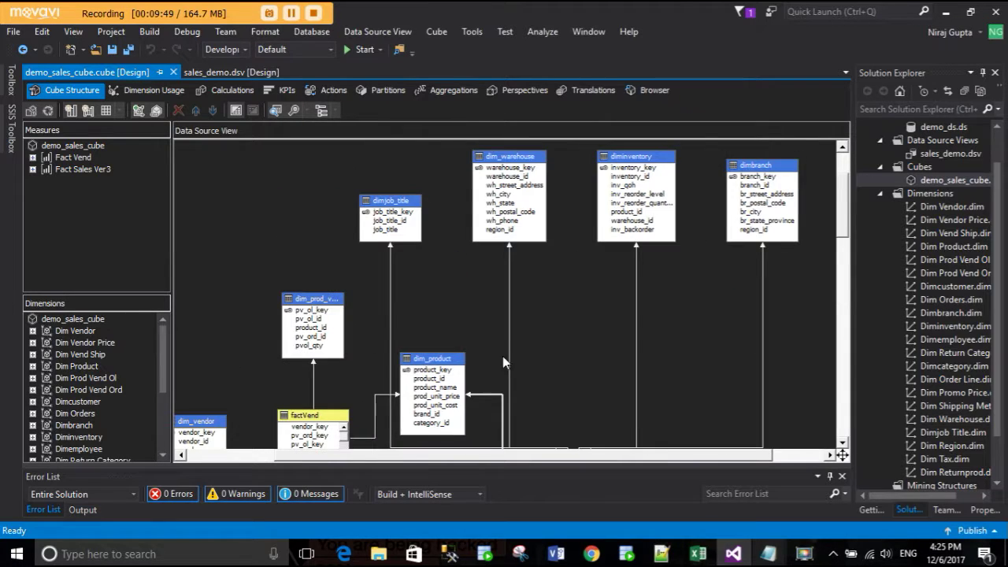
click(443, 272)
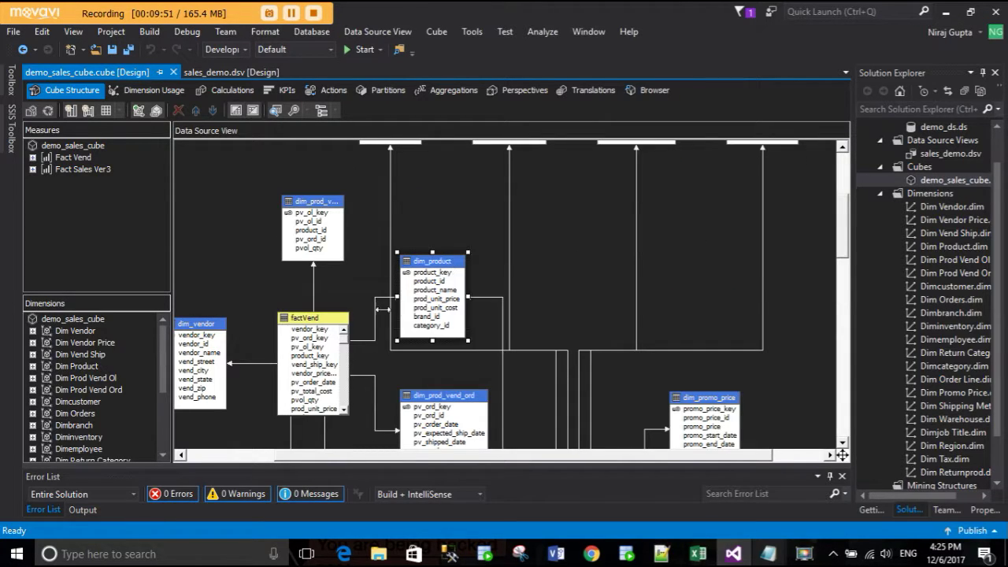
click(363, 341)
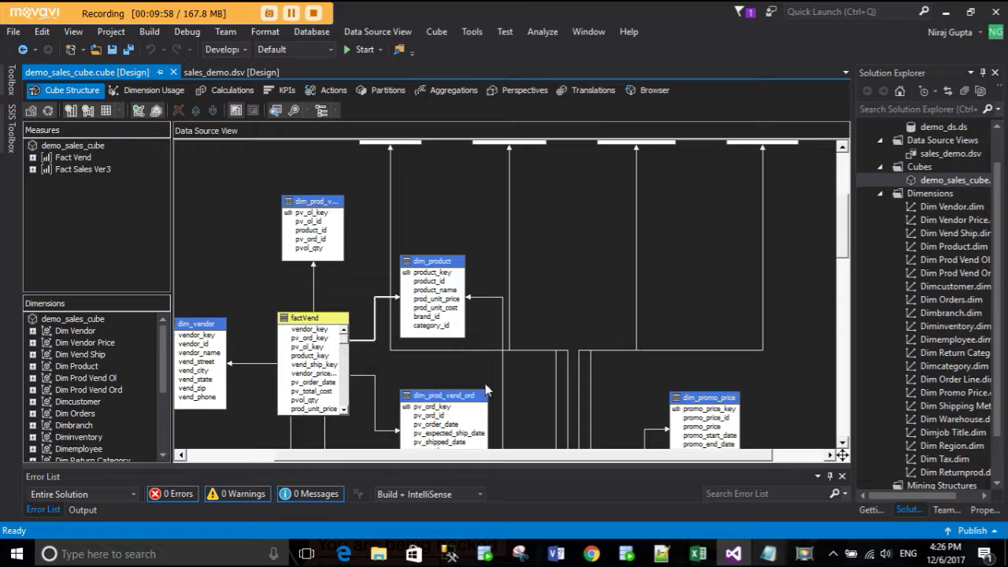
scroll(556, 369, down, 5)
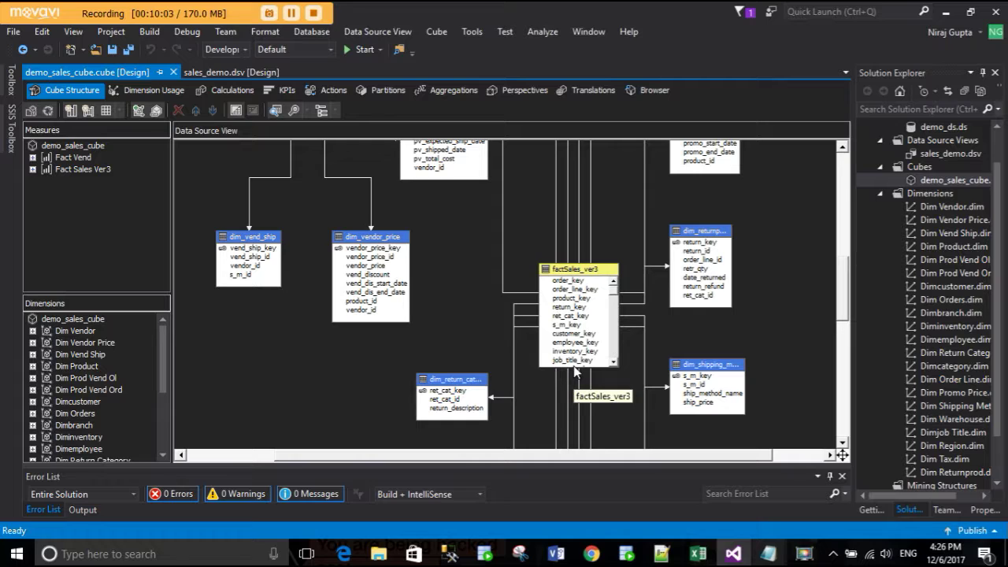
scroll(504, 326, up, 5)
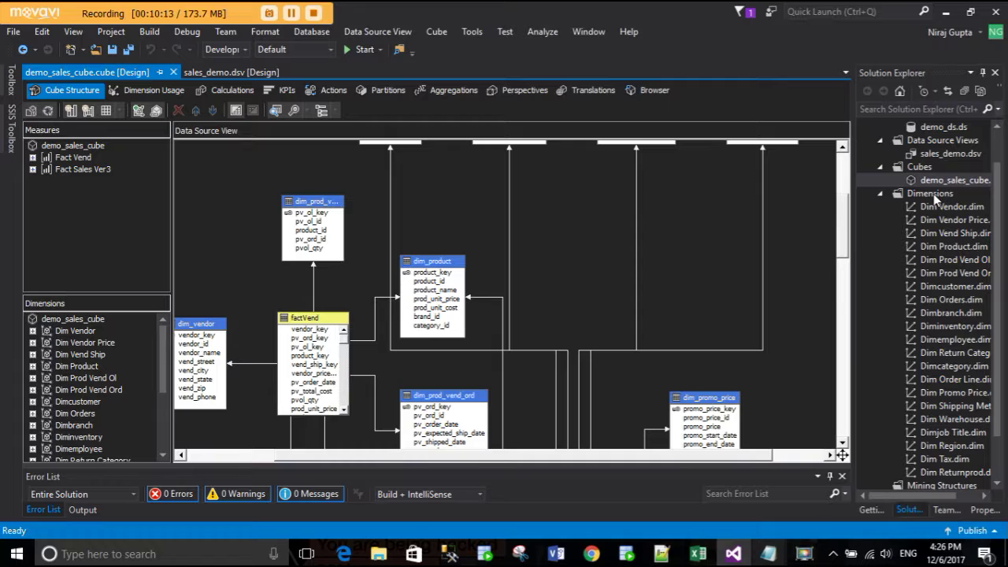
scroll(349, 449, down, 3)
drag(347, 459, 270, 459)
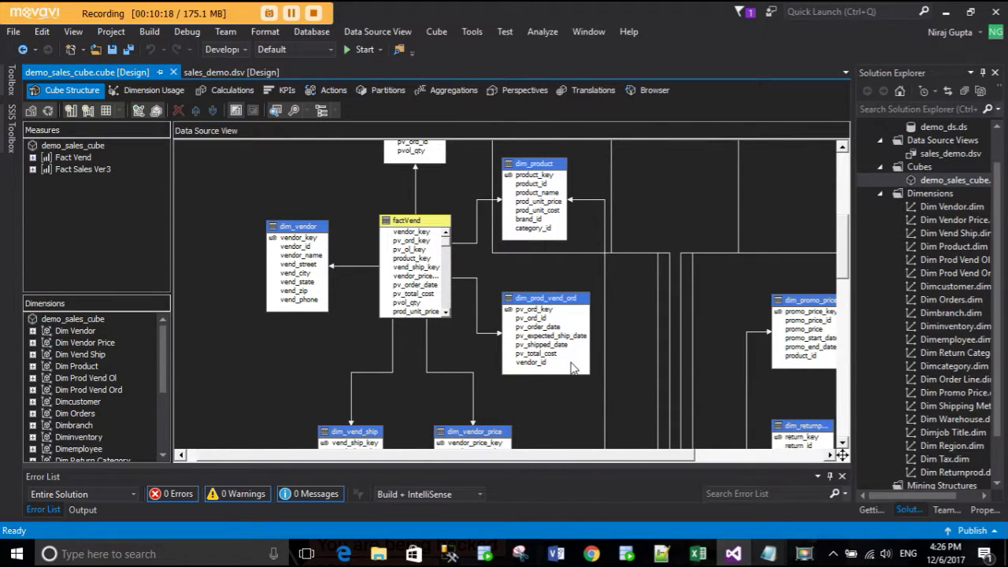
scroll(572, 367, up, 3)
drag(503, 462, 560, 463)
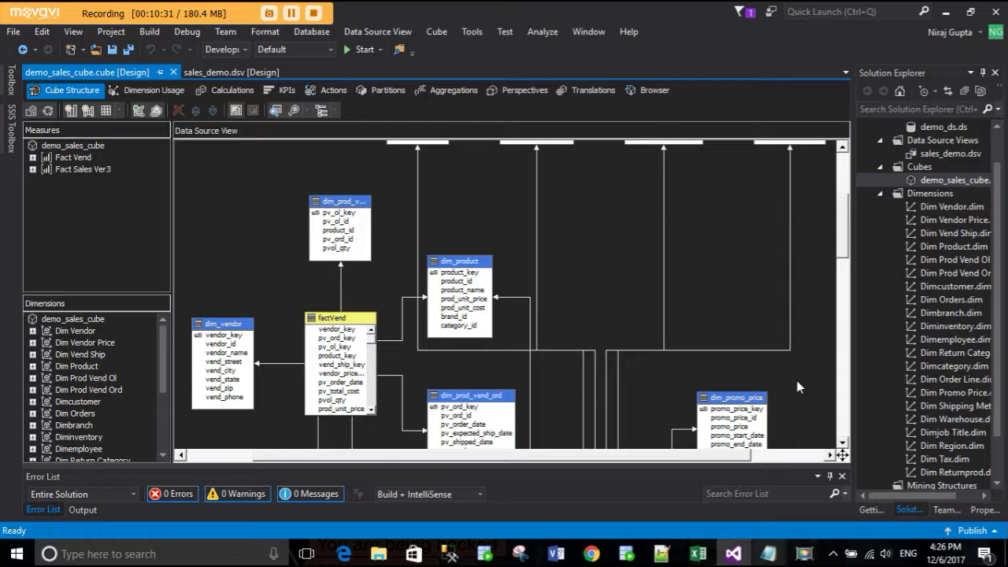
scroll(574, 380, down, 3)
scroll(575, 376, down, 2)
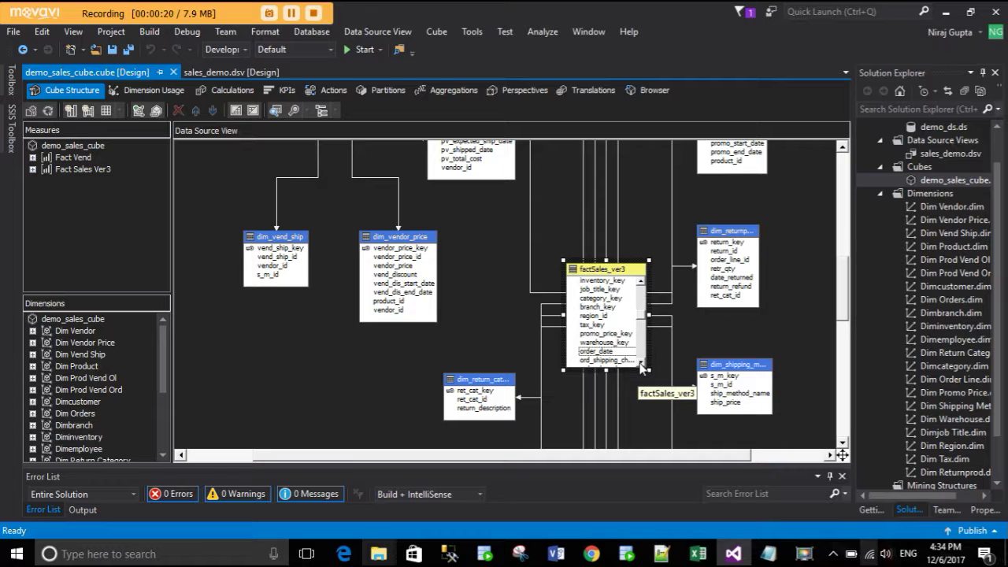
click(640, 364)
click(640, 364)
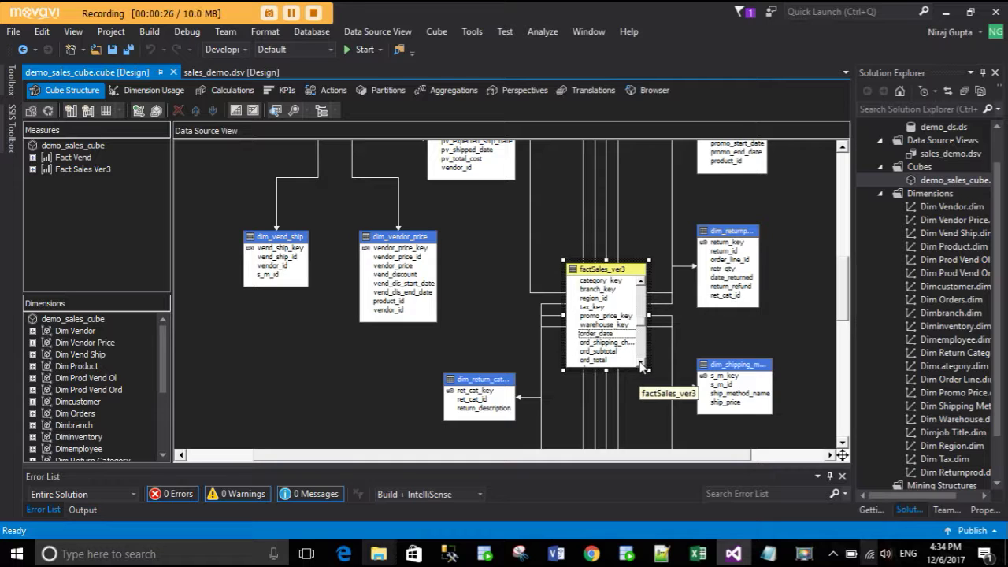
click(640, 364)
click(640, 363)
click(640, 364)
click(640, 364)
click(640, 364)
click(640, 364)
click(640, 364)
click(640, 363)
click(640, 363)
click(641, 364)
click(640, 363)
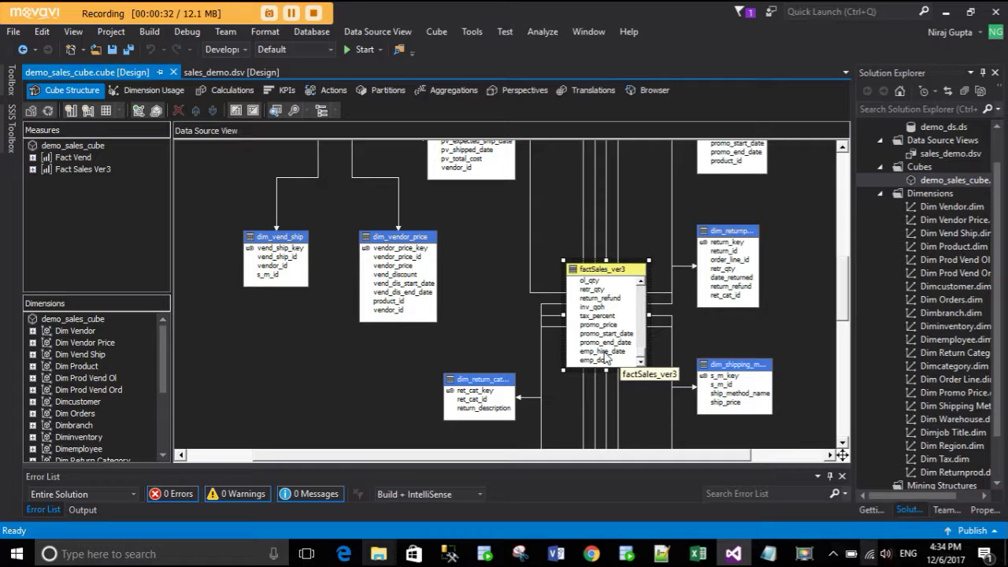
click(604, 353)
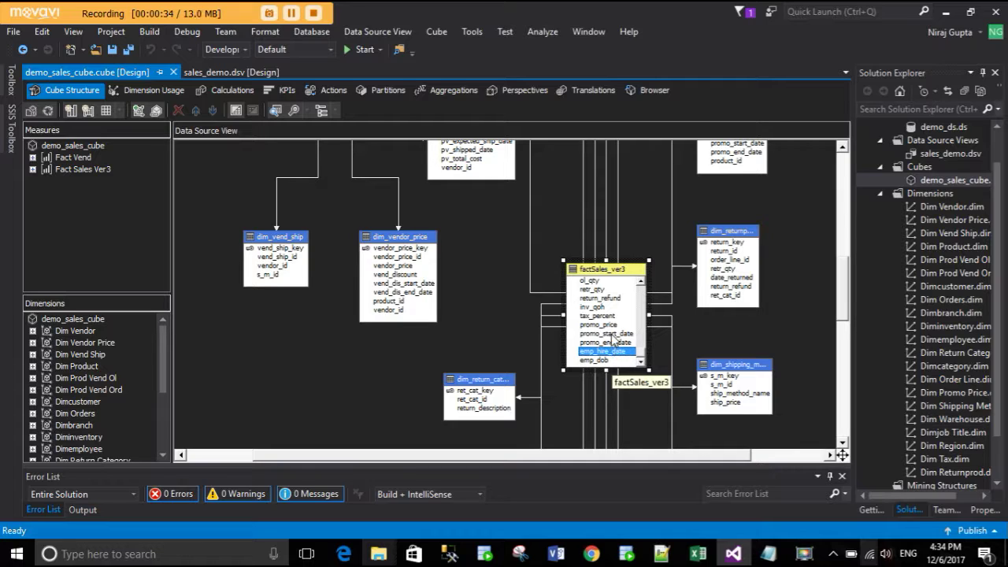
click(612, 334)
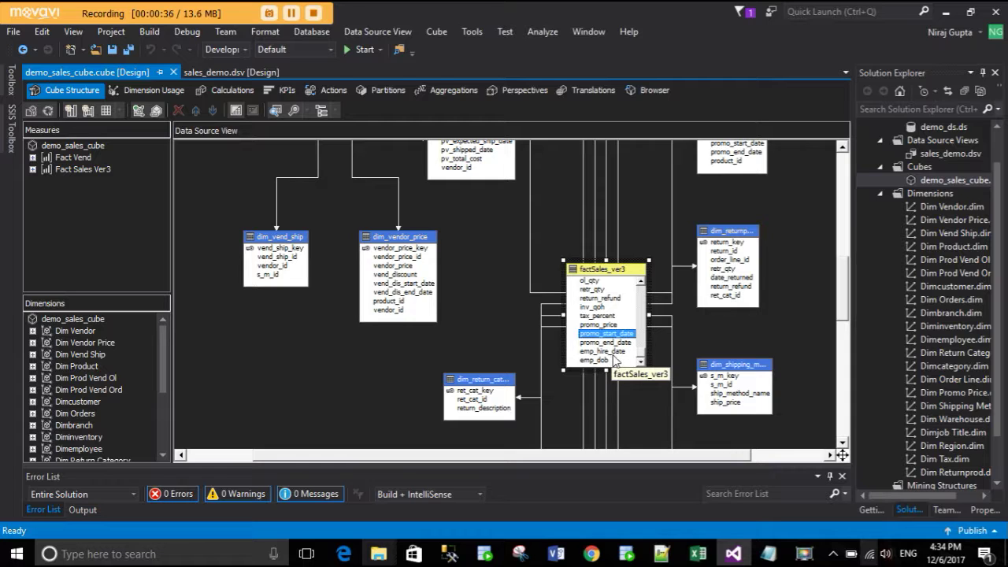
click(613, 360)
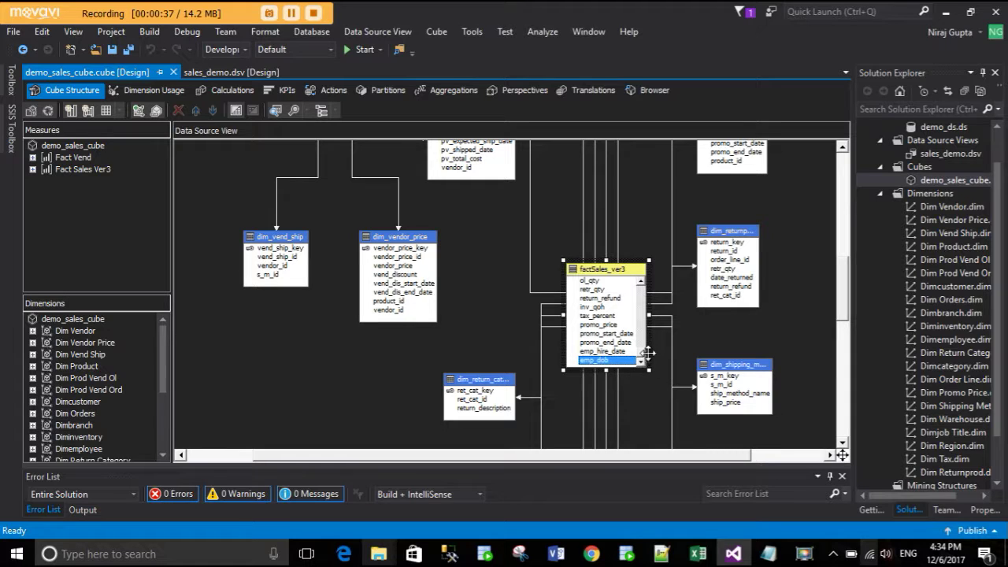
click(718, 335)
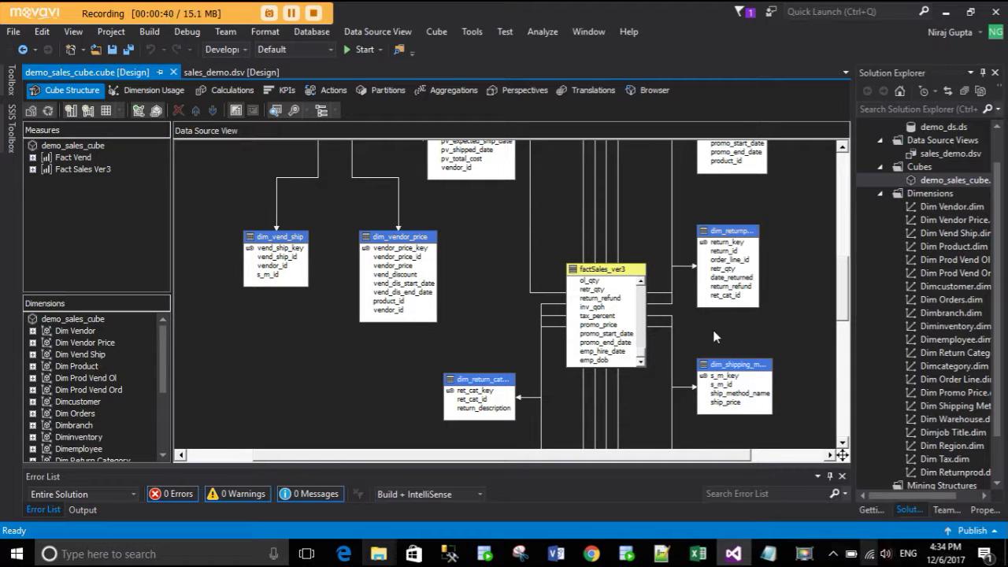
click(927, 197)
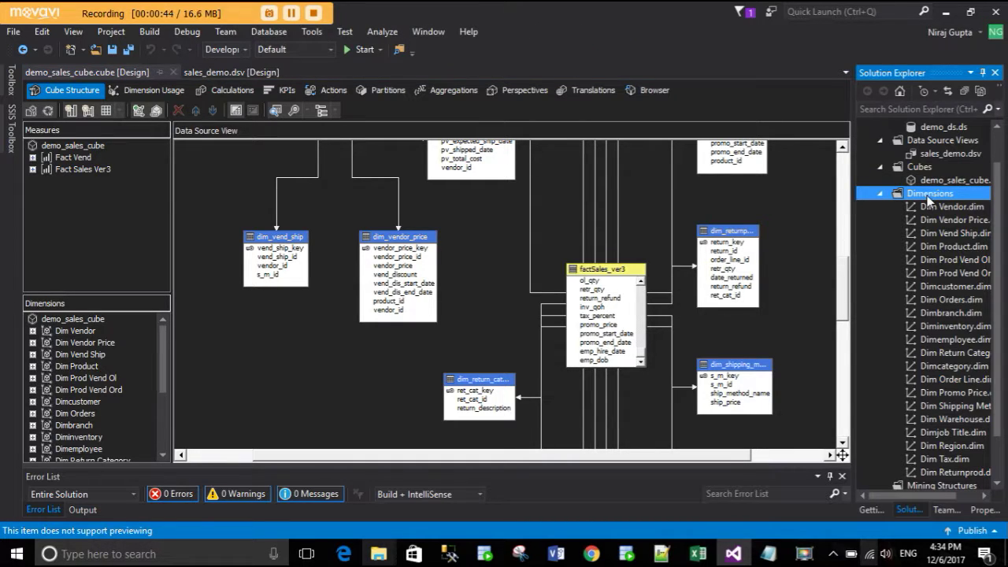
- Start a new dimension that generates a time table on the server, continuing to Define Time Periods
right_click(929, 199)
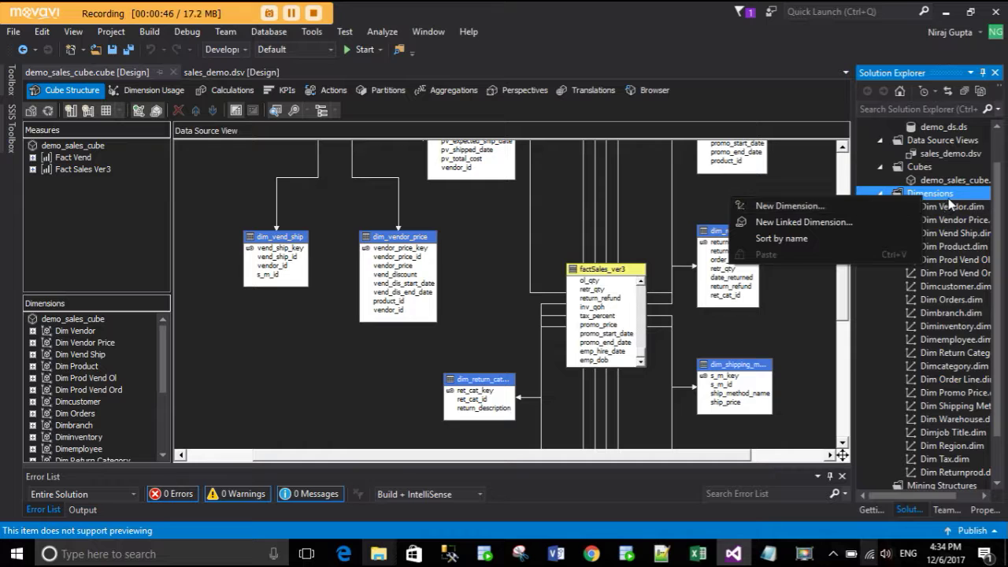
click(953, 193)
right_click(924, 193)
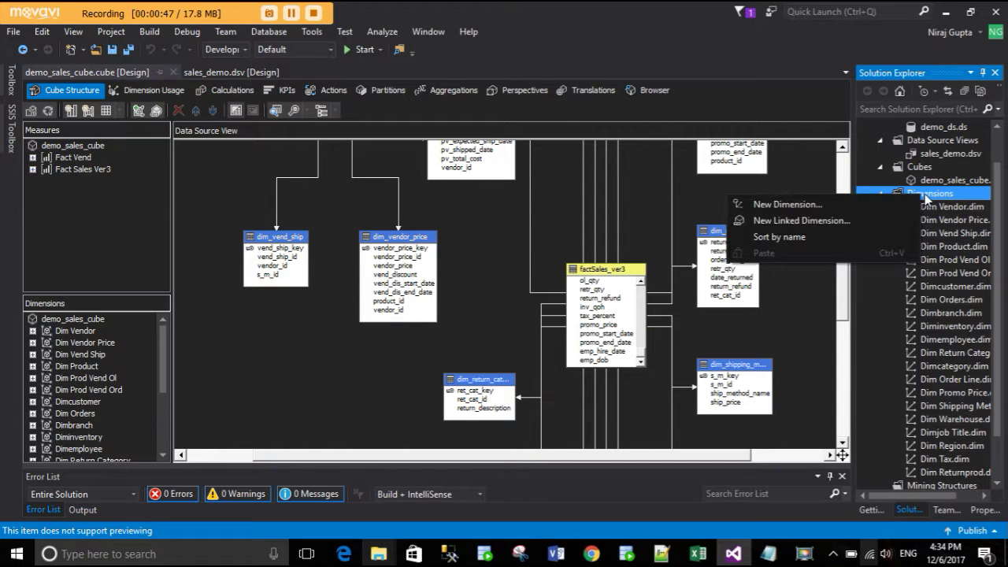
click(822, 203)
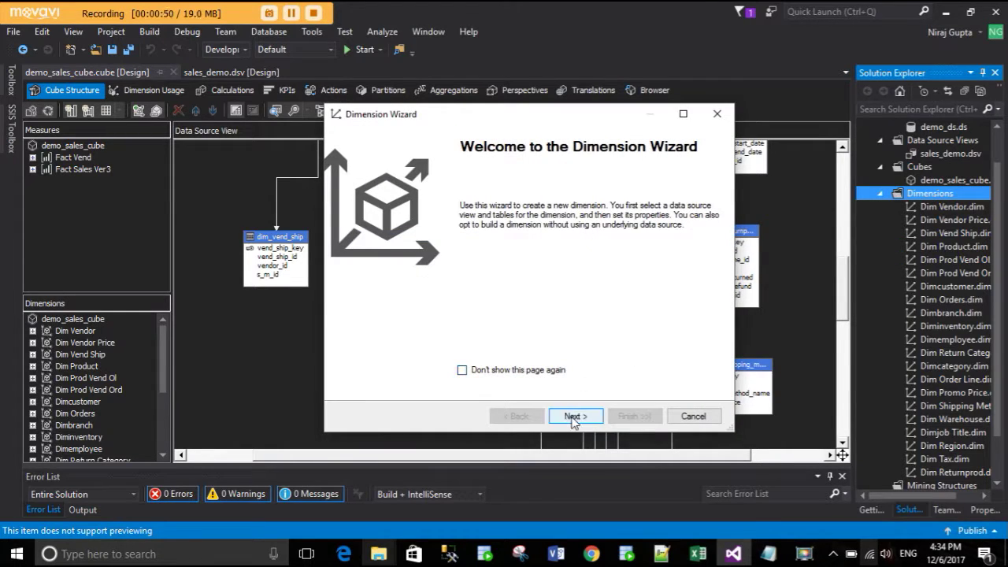
click(574, 415)
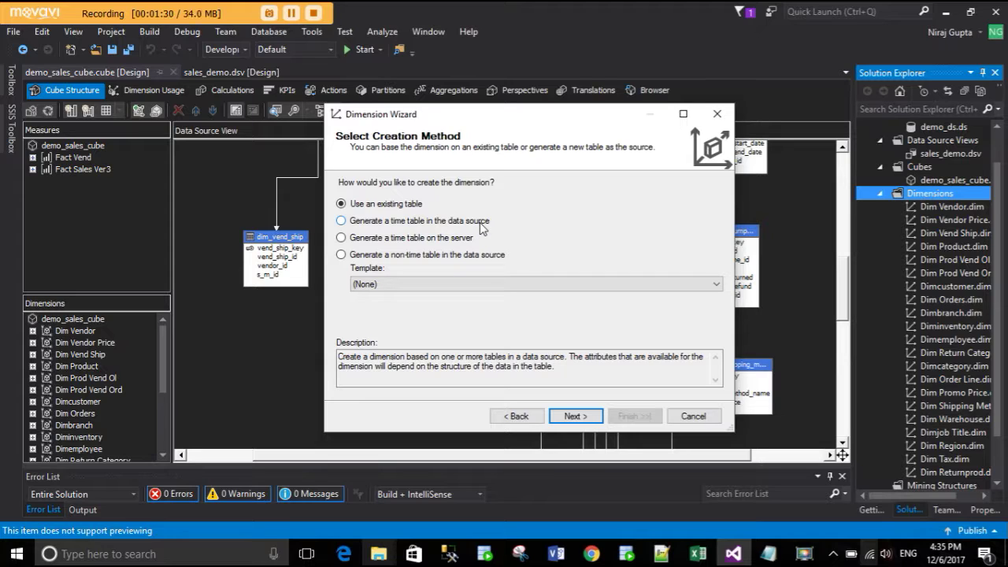
click(465, 223)
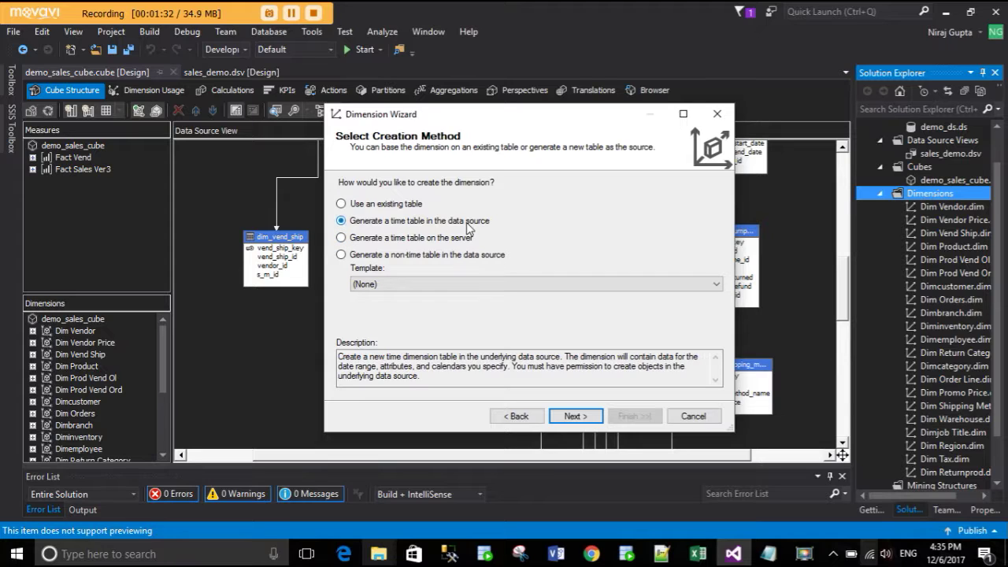
click(447, 239)
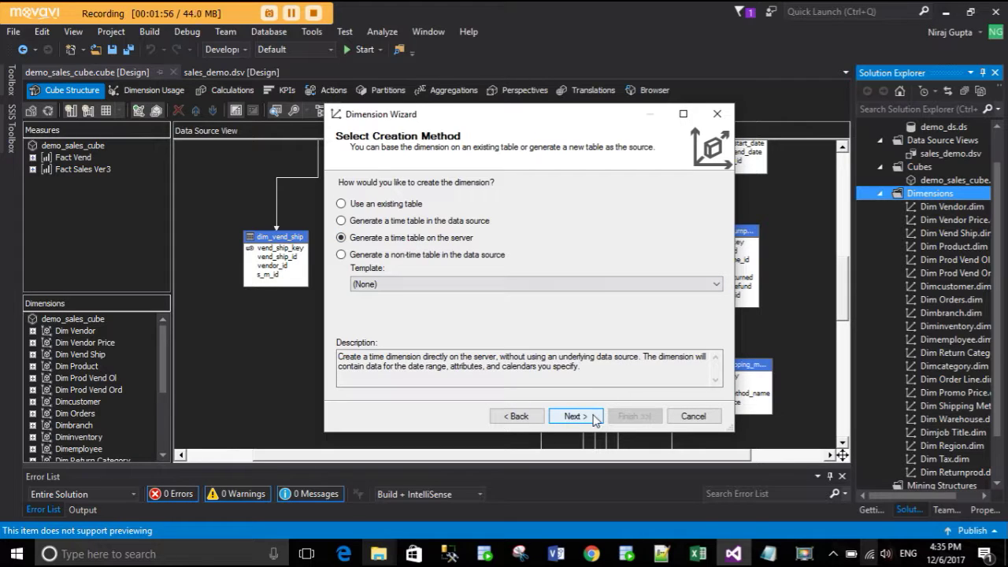
click(595, 415)
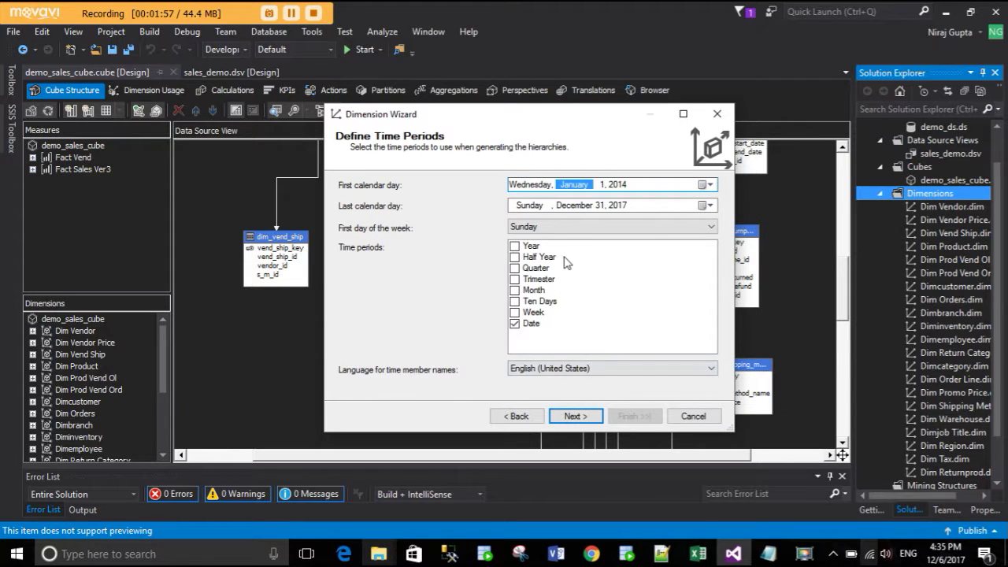
- Add Year, Month and Week periods, spanning January 1, 1920 to December 31, 2025
click(515, 247)
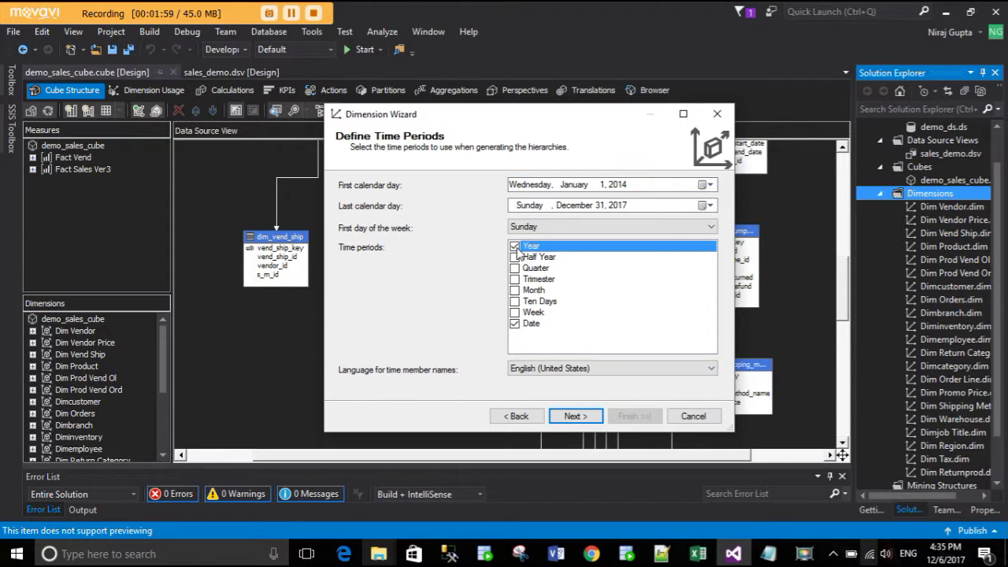
click(515, 290)
click(515, 312)
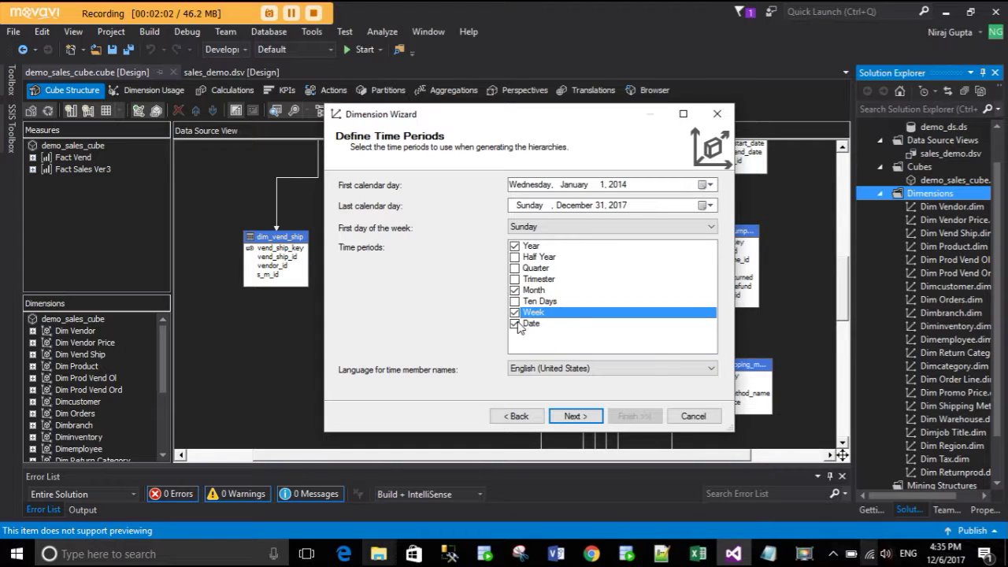
click(616, 187)
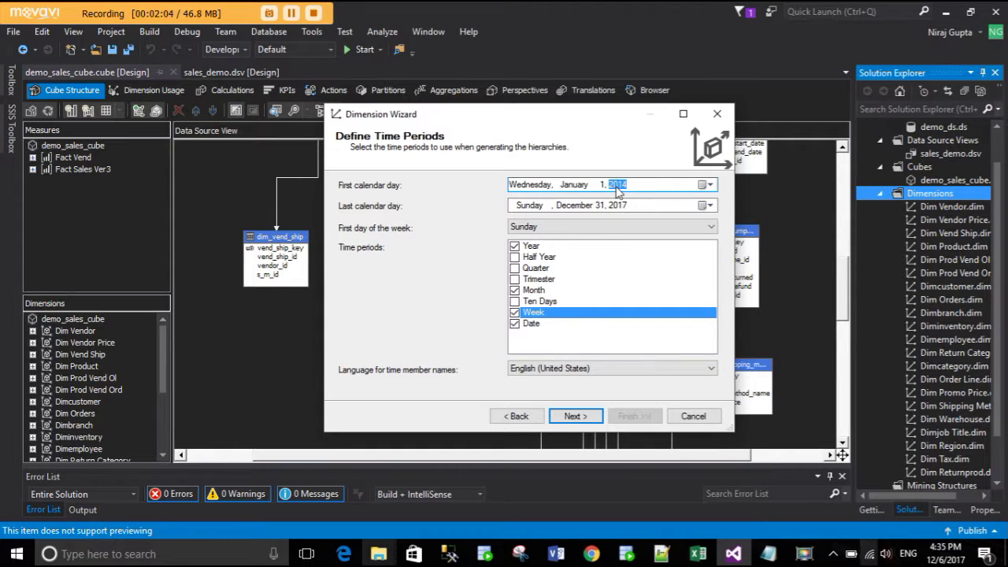
text(1)
text(1920)
click(628, 207)
text(2025)
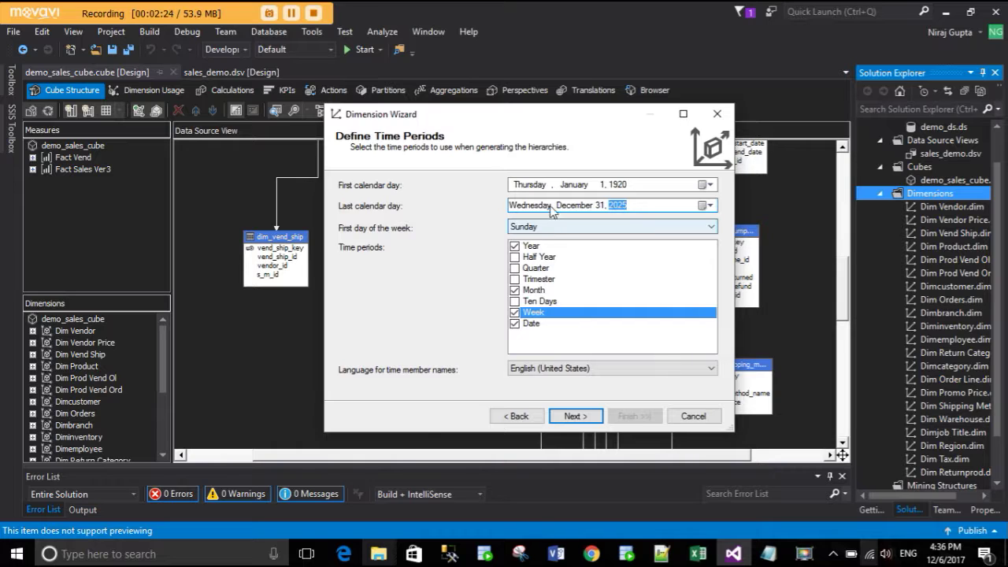
click(571, 416)
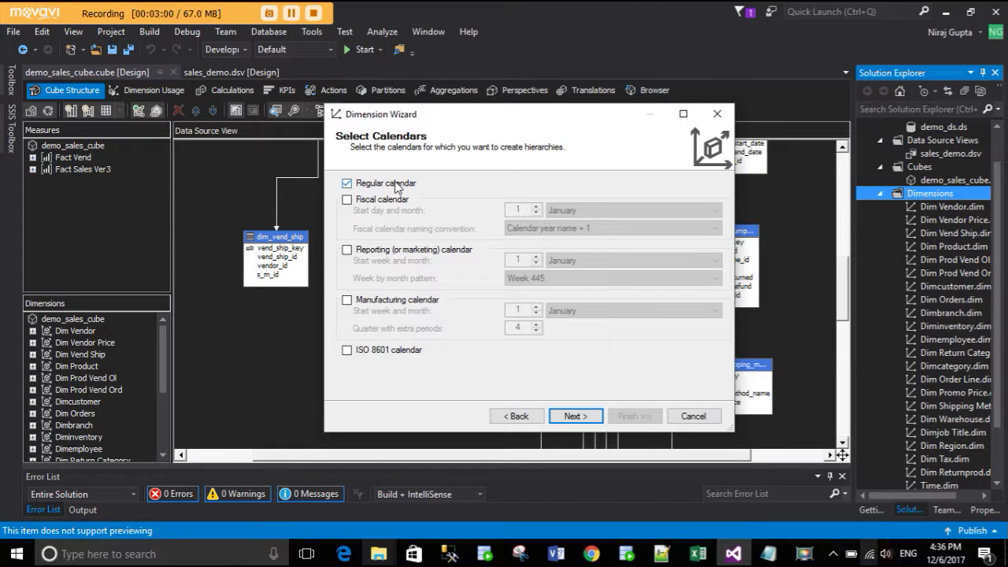
- Keep the Regular calendar, name the dimension dim_datetime and finish the wizard
click(575, 418)
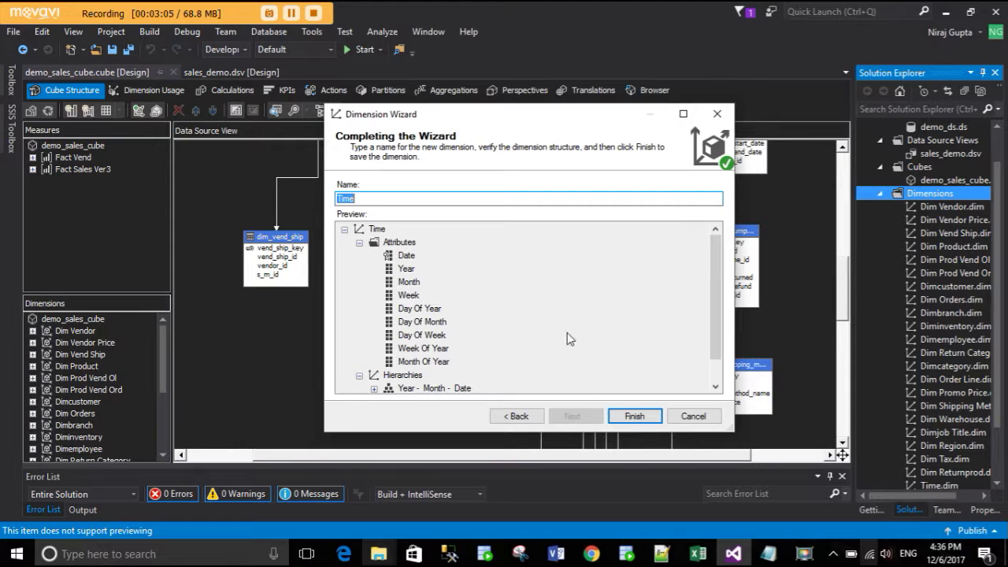
scroll(526, 327, down, 1)
scroll(524, 329, up, 1)
text(dim_da)
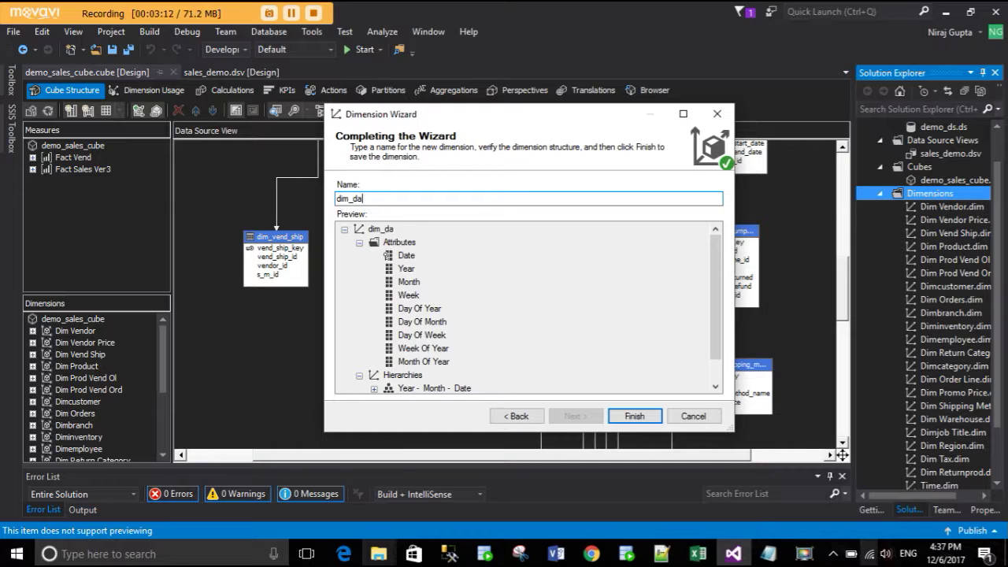
text(tetime)
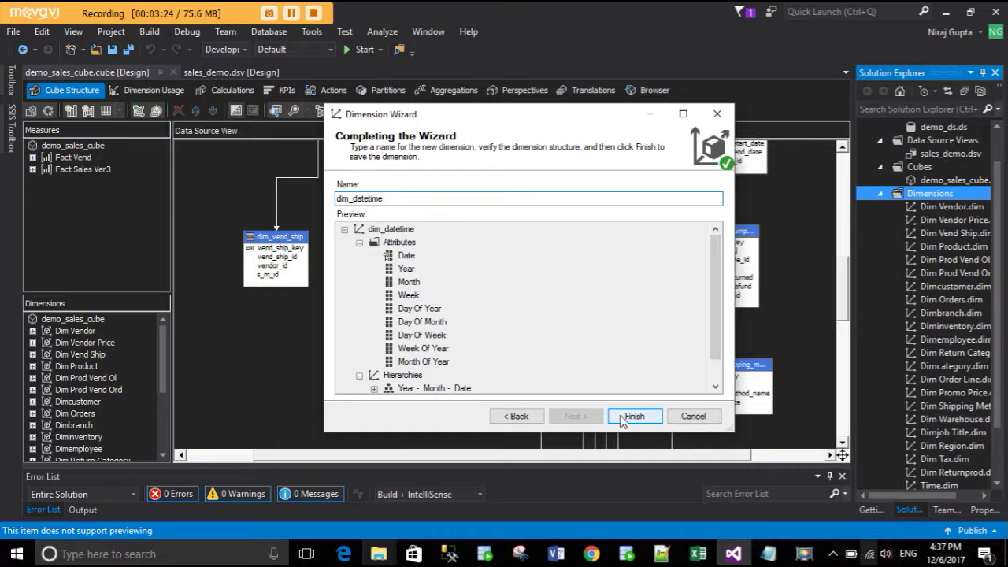
click(634, 417)
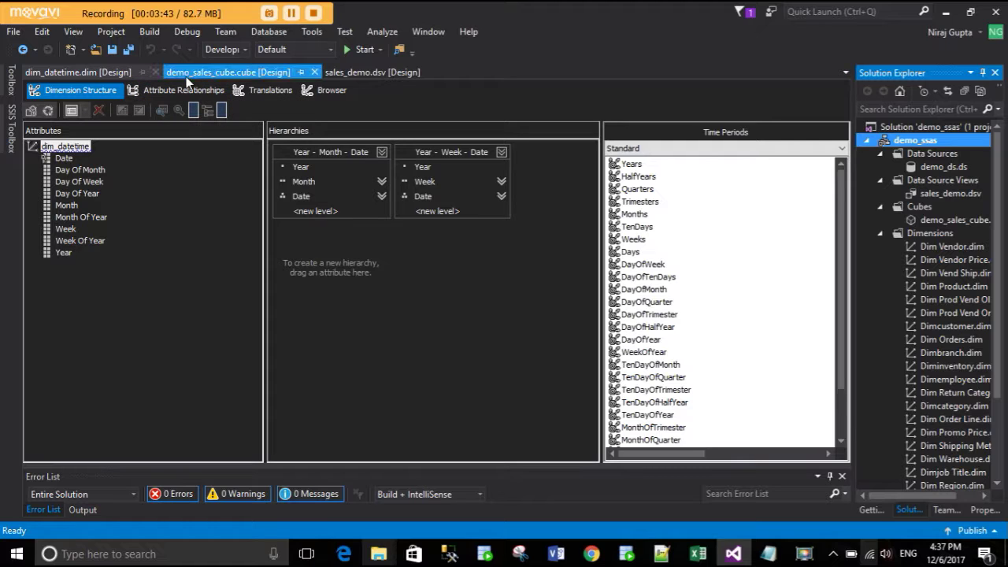
- Start processing dim_datetime, declining the build-and-deploy prompt
click(48, 114)
click(565, 300)
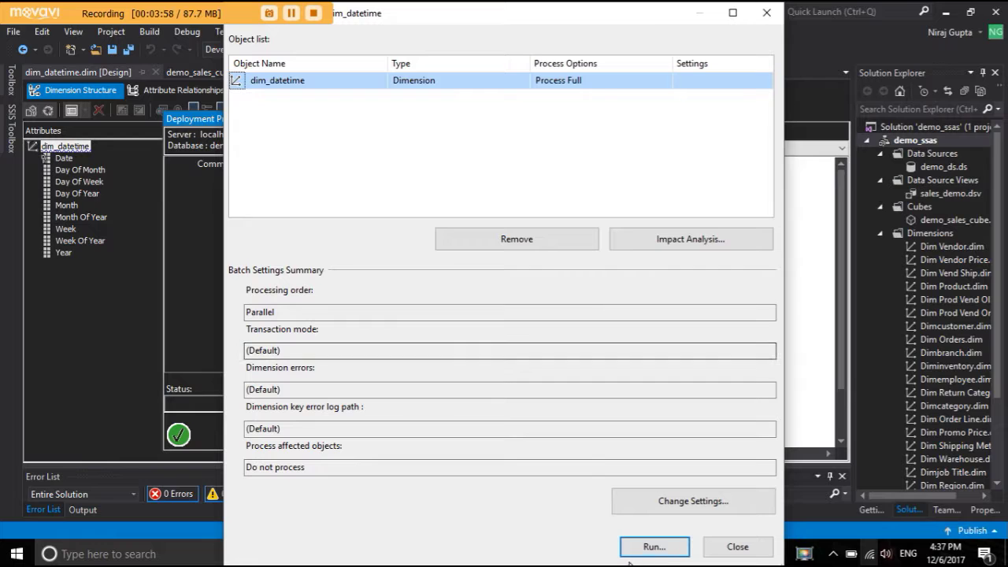
- Run Process Full on dim_datetime, confirm 38718 rows per attribute, and close the progress windows
click(666, 547)
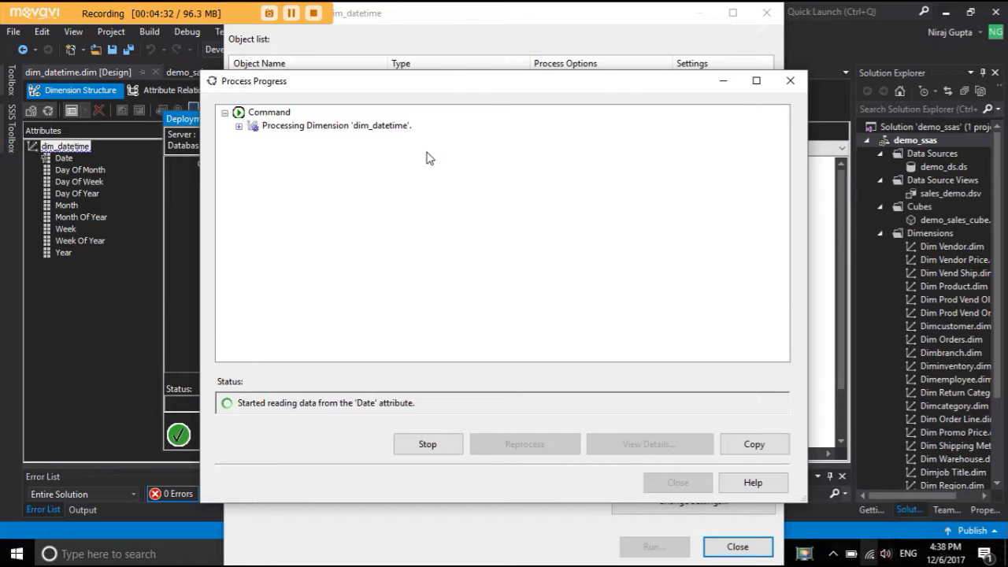
click(239, 126)
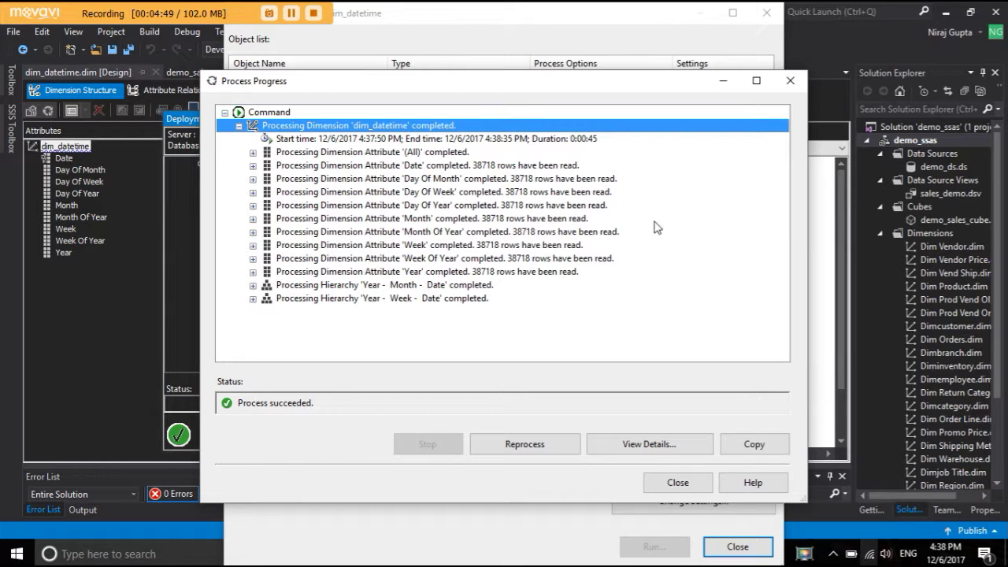
click(678, 484)
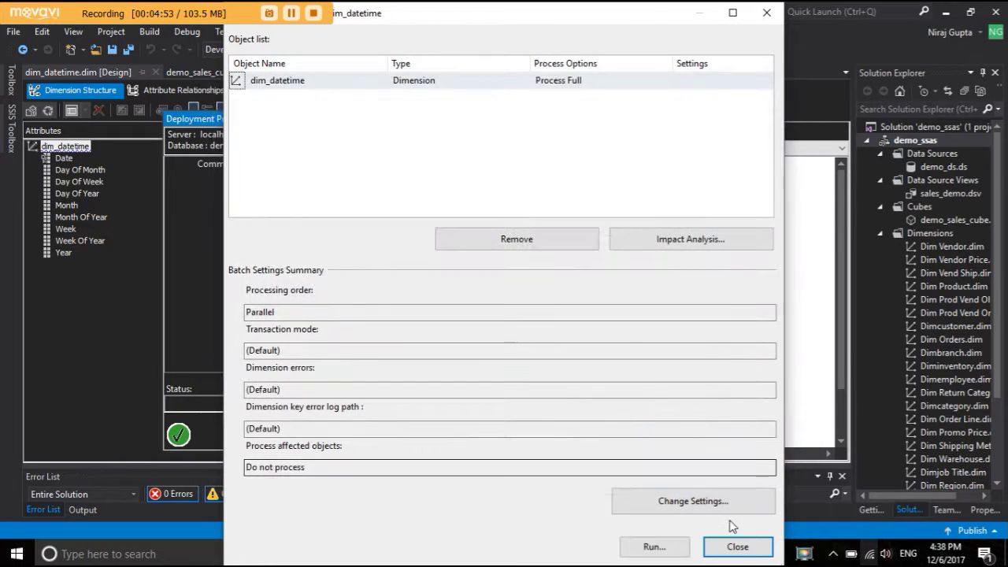
click(729, 554)
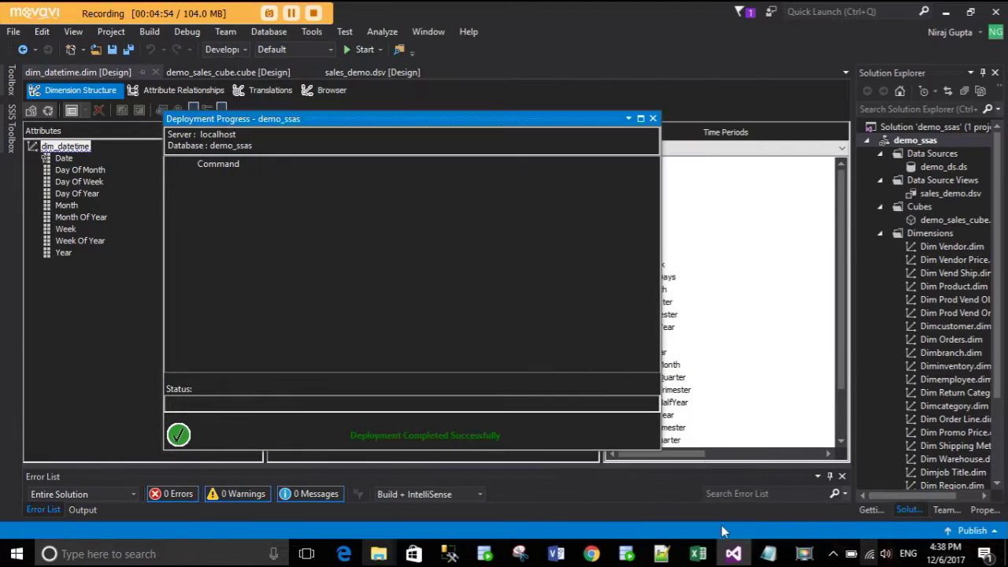
click(652, 120)
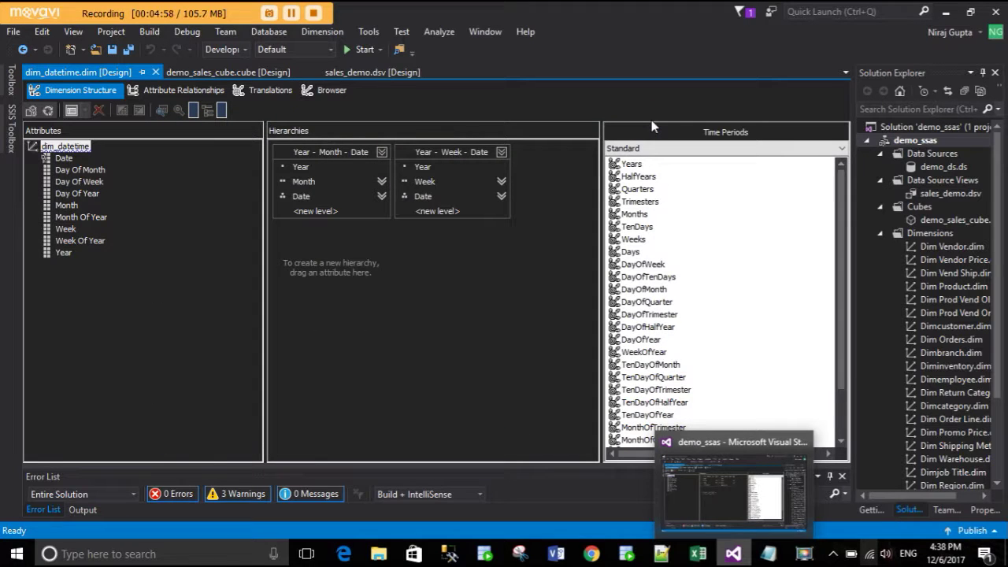
- Switch to the demo_sales_cube designer and locate dim_datetime.dim in Solution Explorer
click(218, 72)
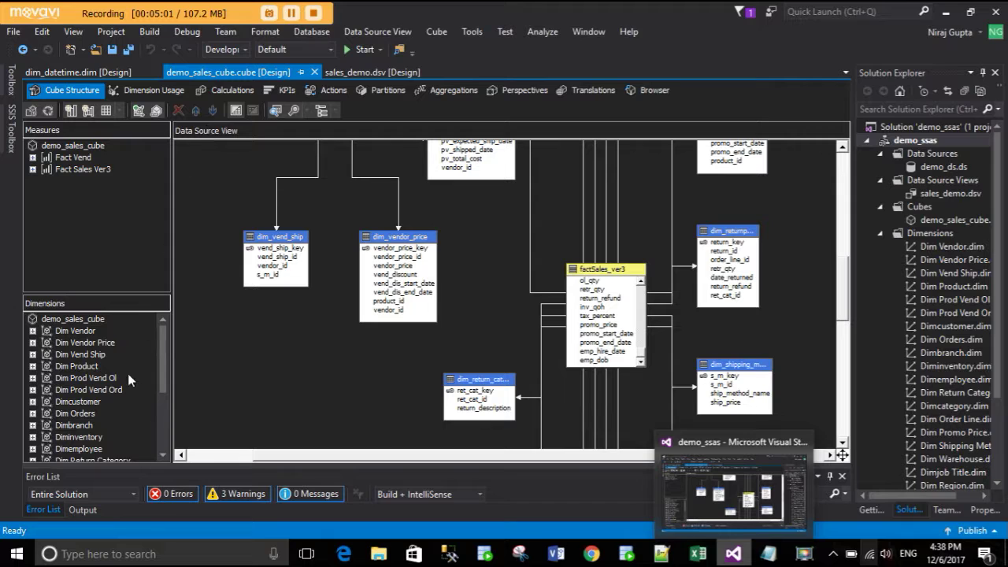
scroll(105, 332, down, 4)
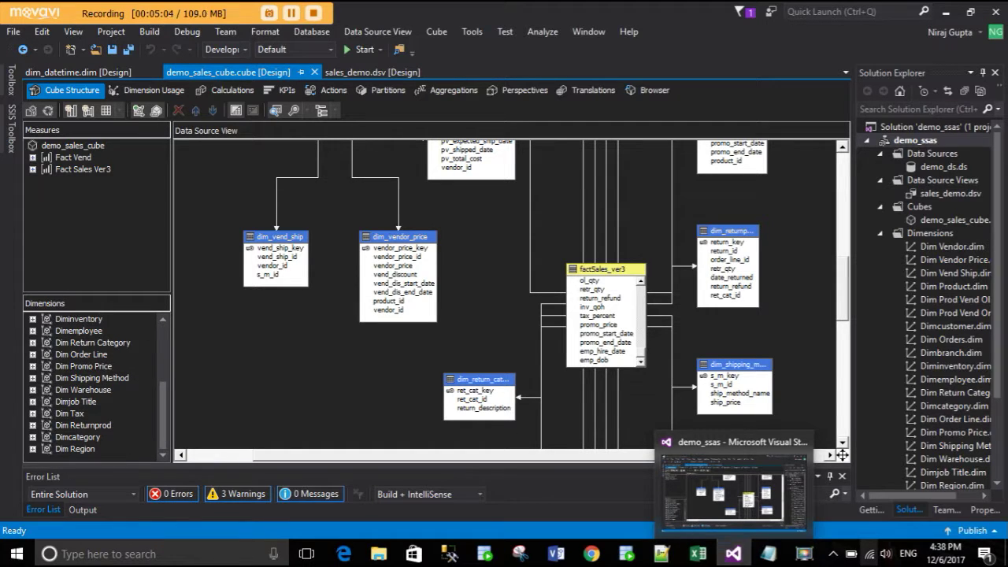
scroll(872, 412, down, 3)
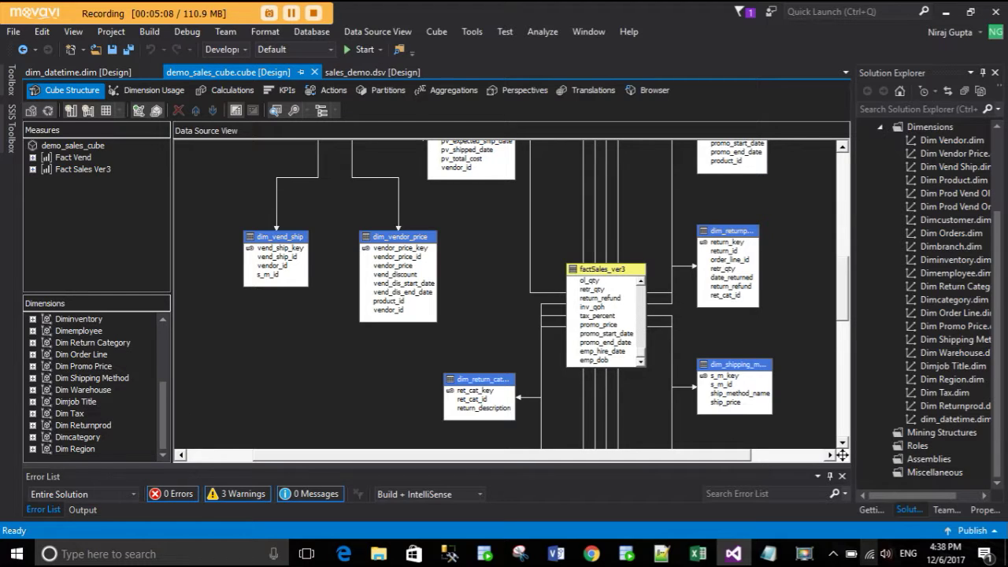
click(953, 419)
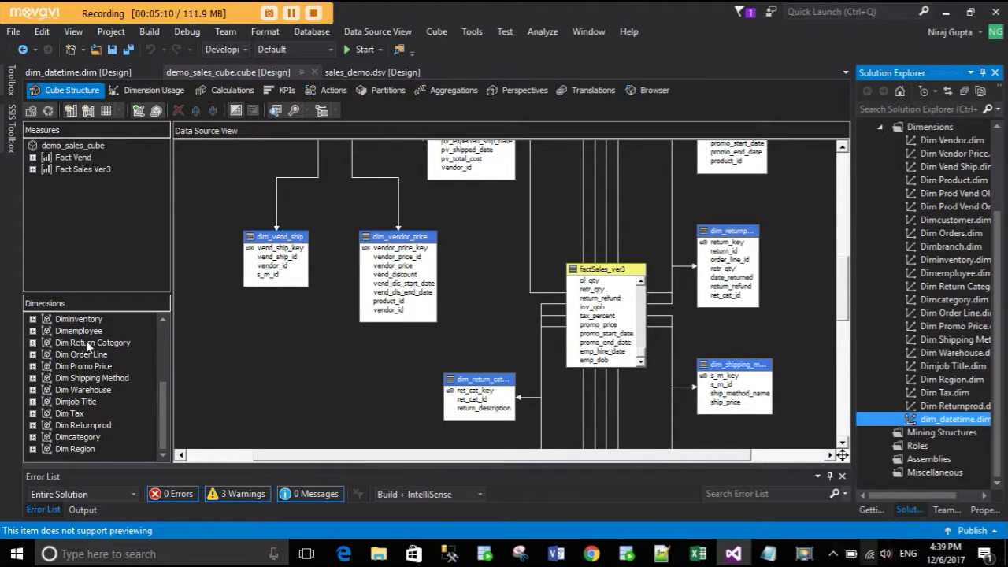
scroll(86, 355, up, 4)
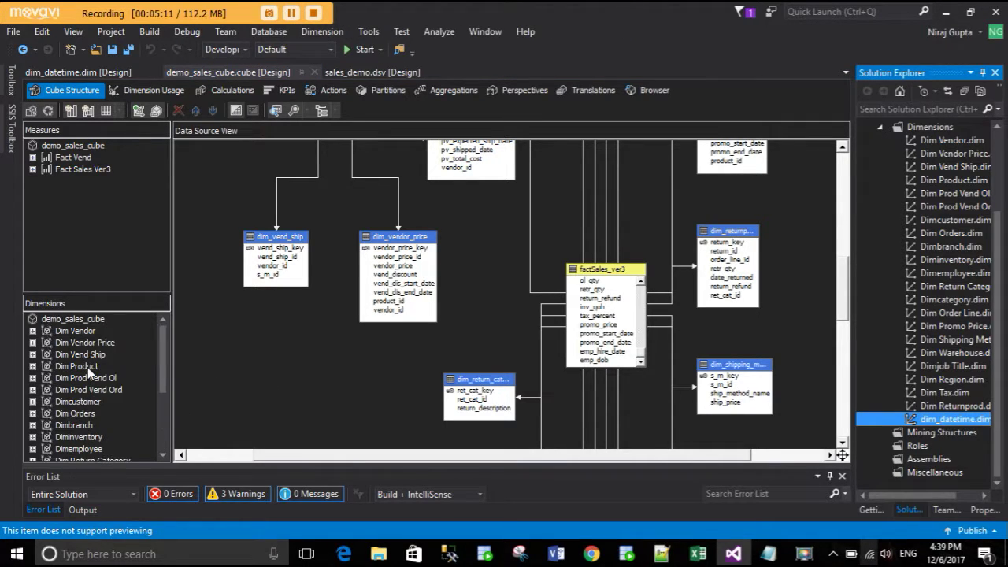
- Add the existing dim_datetime dimension to demo_sales_cube via Add Cube Dimension
click(72, 320)
right_click(72, 322)
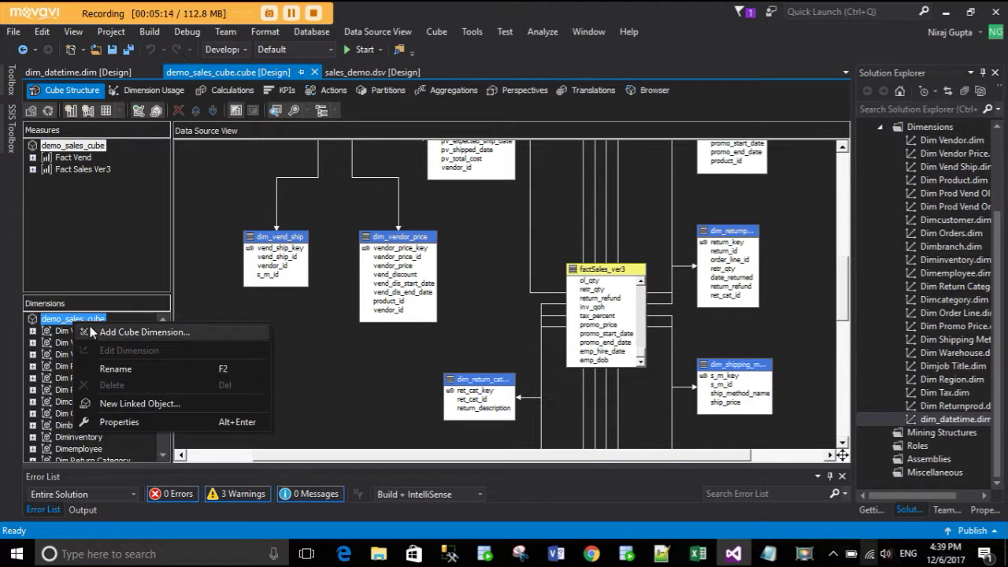
click(134, 332)
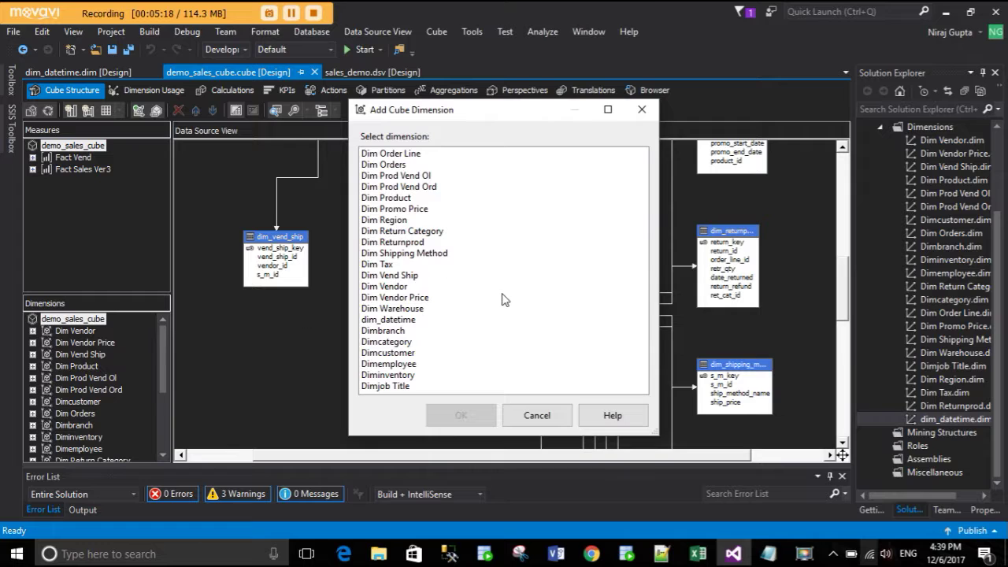
click(401, 321)
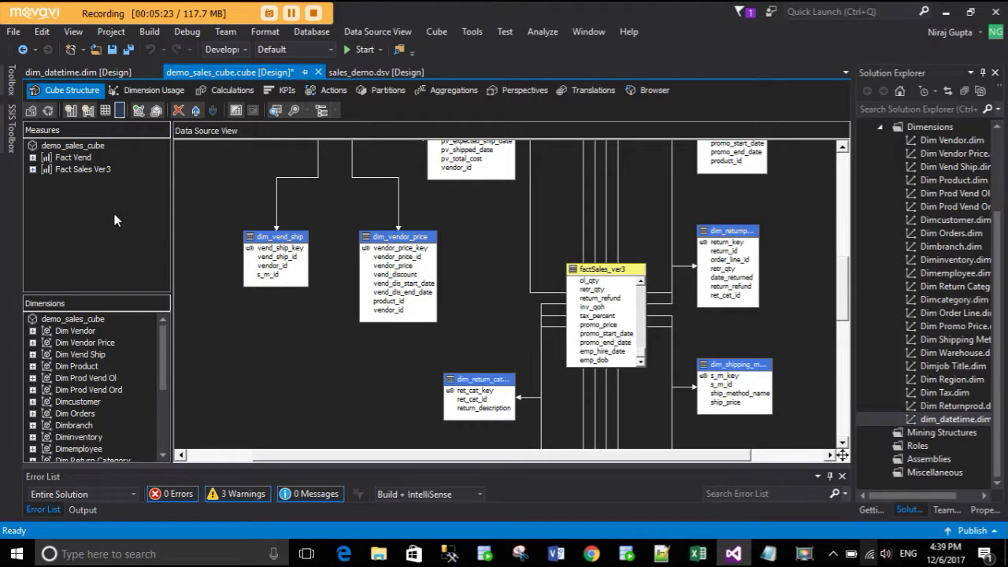
- In Dimension Usage, set dim_datetime–Fact Sales Ver3 to Regular, granularity Date, joined on order_date
click(145, 92)
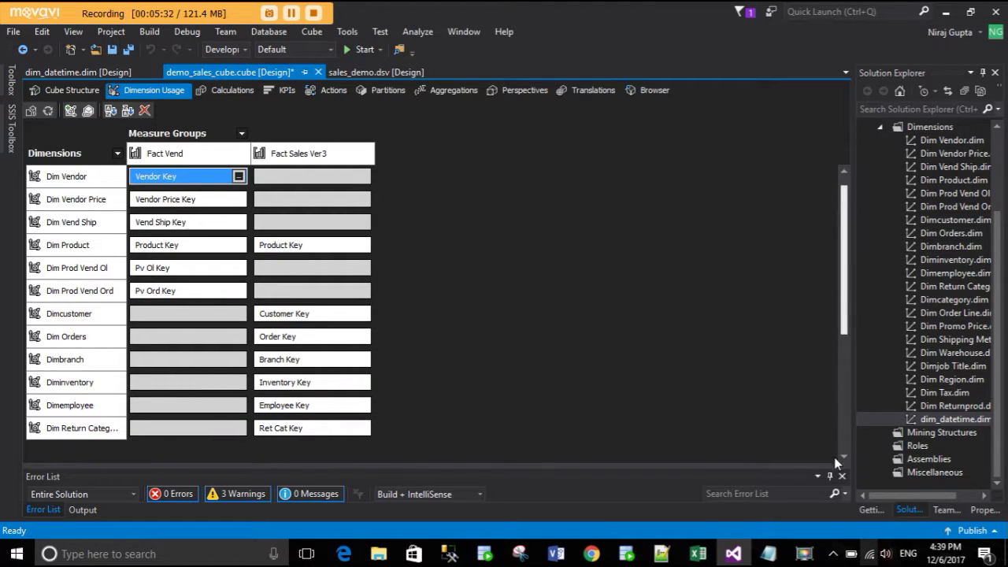
drag(843, 296, 837, 445)
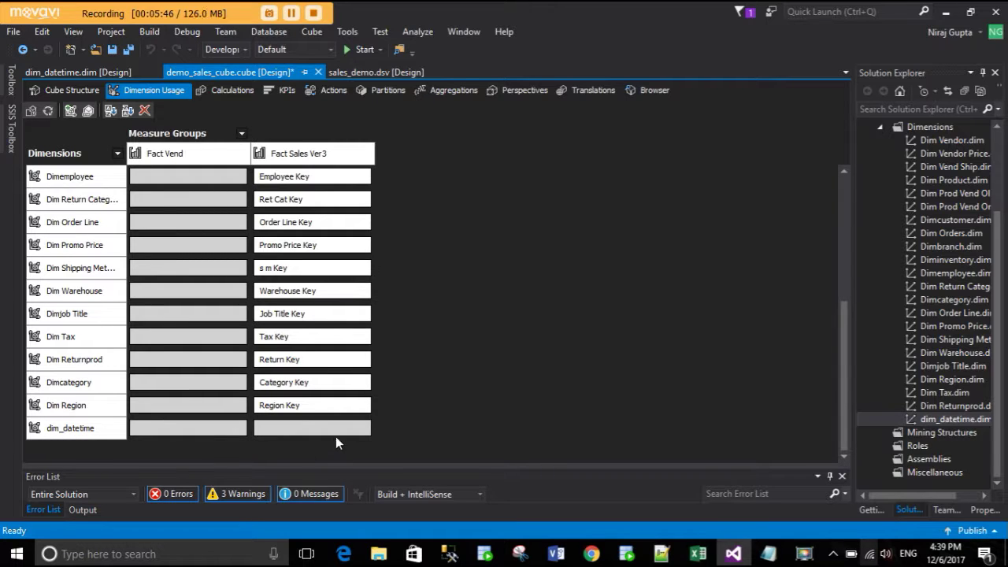
click(366, 429)
click(363, 429)
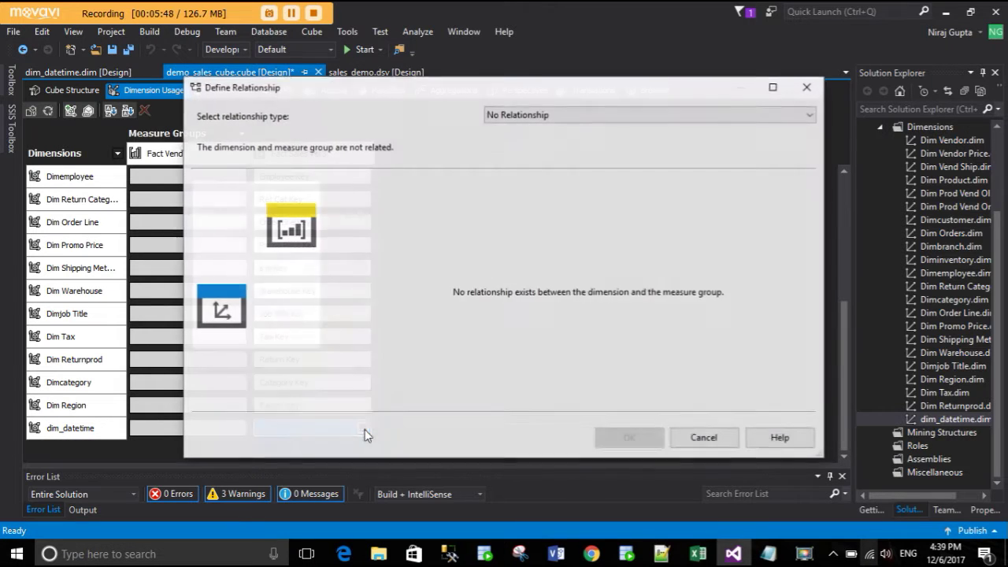
click(557, 118)
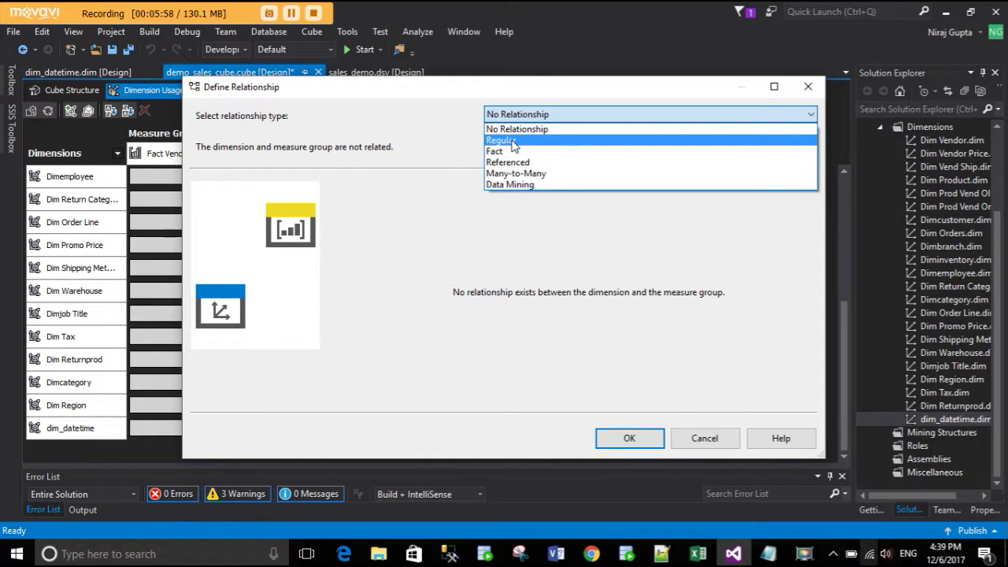
click(513, 142)
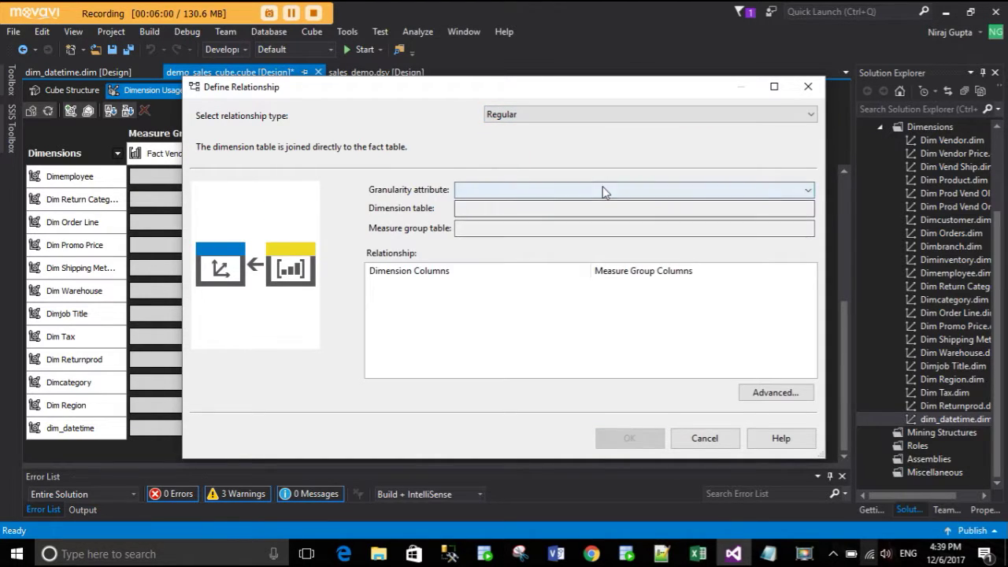
click(602, 190)
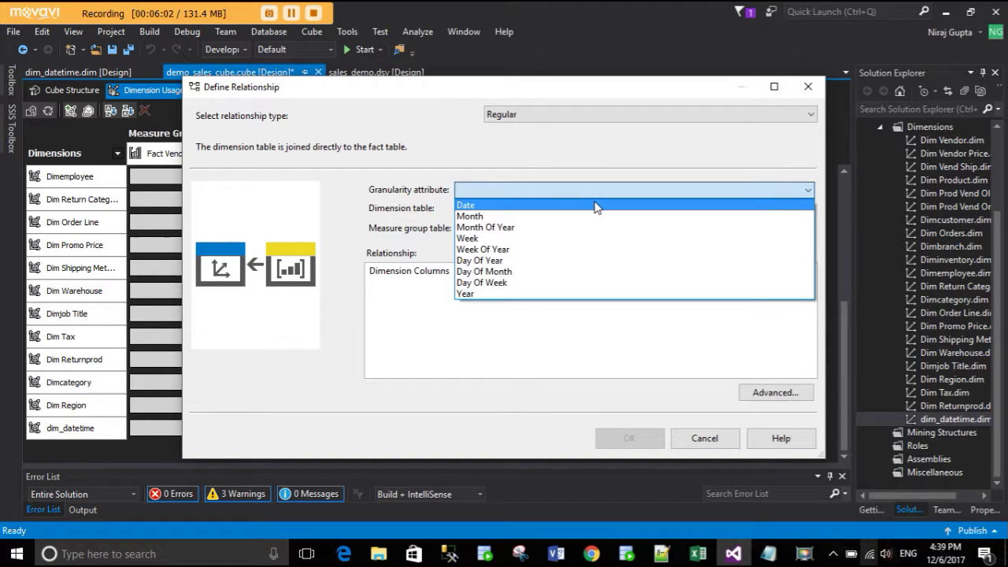
click(596, 207)
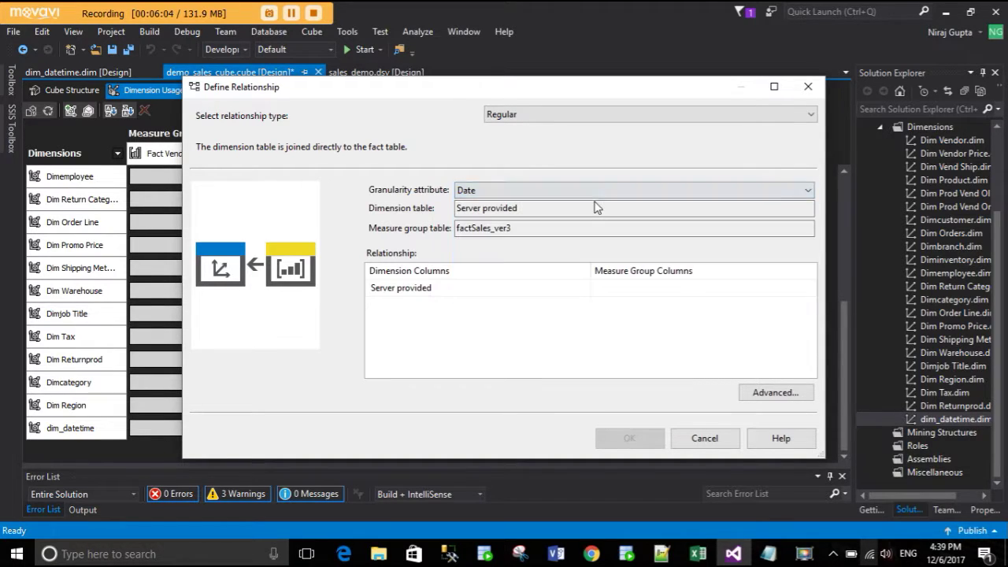
click(663, 290)
click(664, 289)
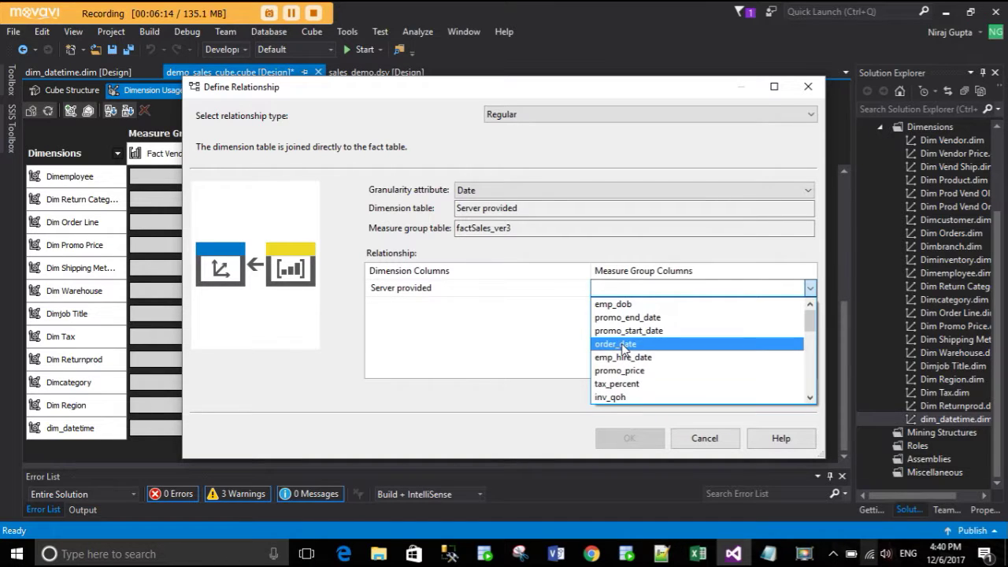
click(621, 347)
click(634, 441)
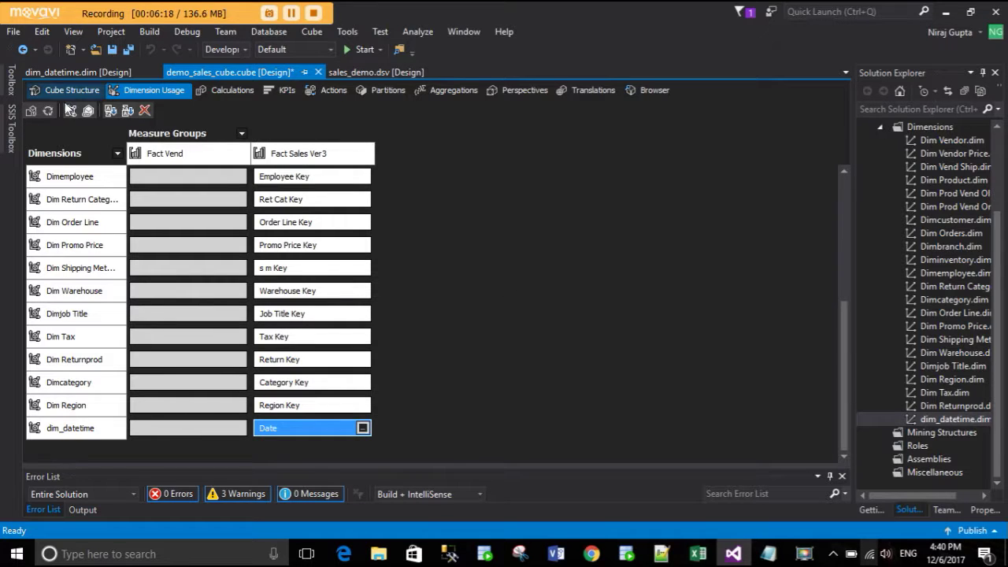
- Build, deploy with overwrite, and fully process demo_sales_cube, then close the processing windows
click(49, 111)
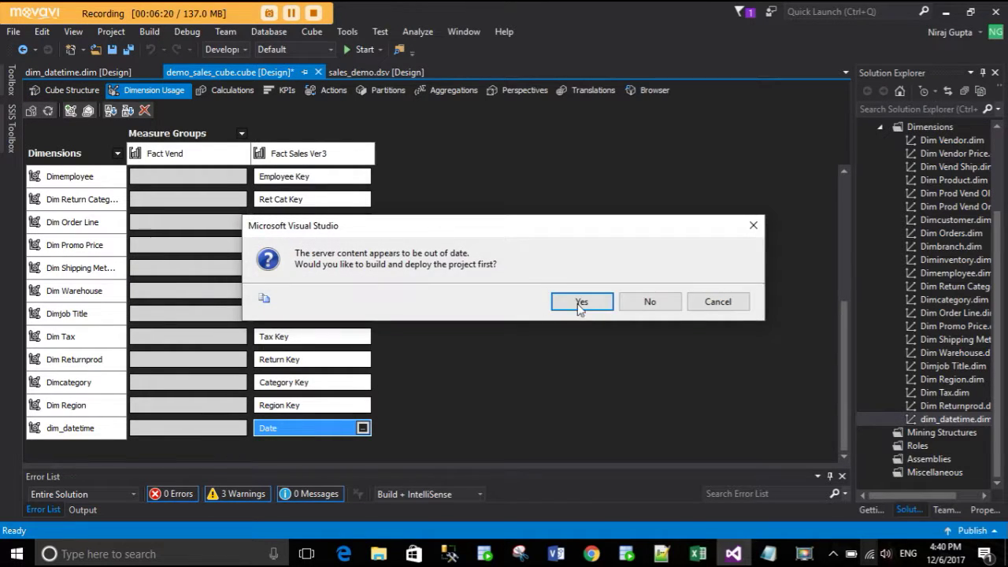
click(578, 305)
click(648, 304)
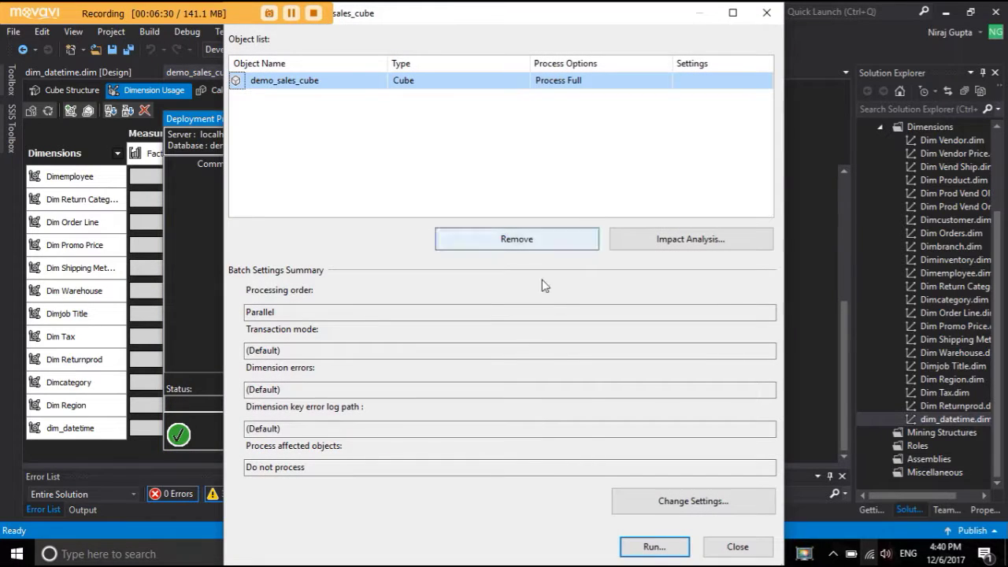
click(652, 546)
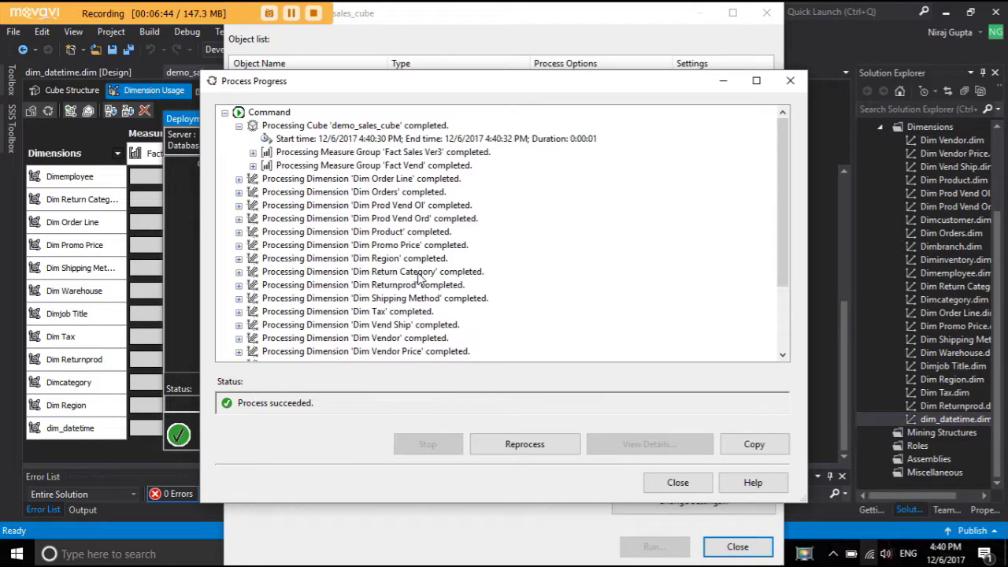
scroll(417, 283, down, 3)
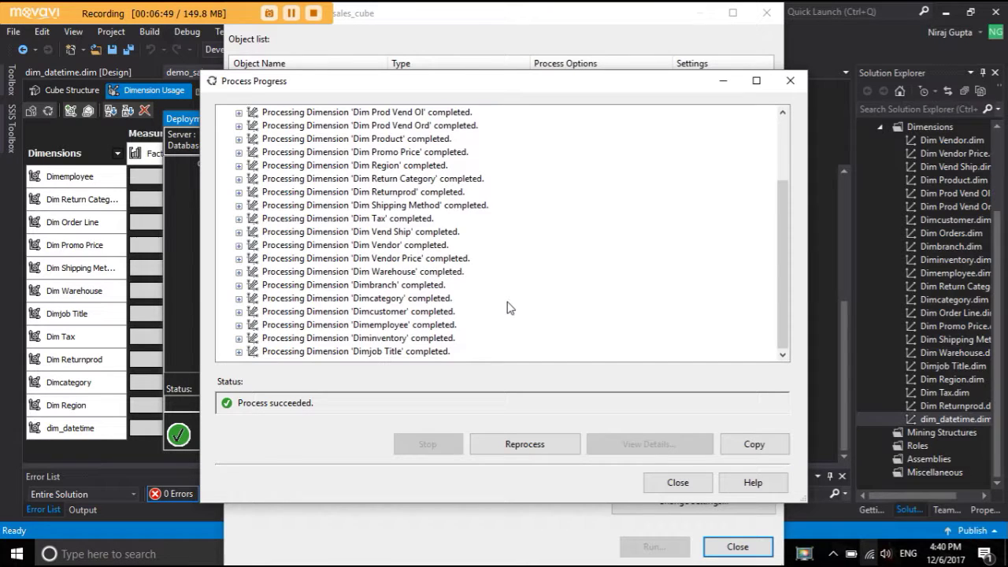
scroll(508, 305, up, 3)
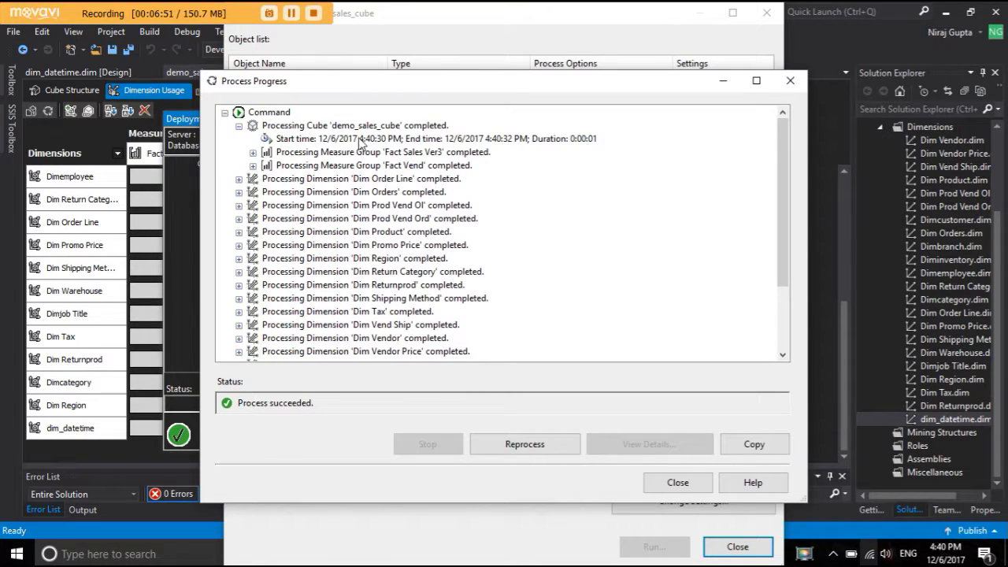
click(676, 484)
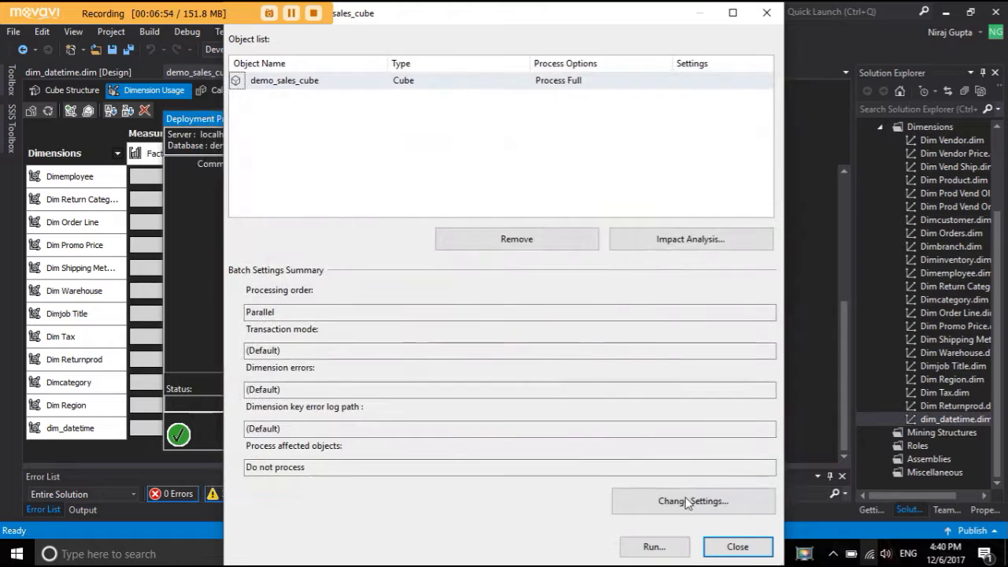
click(734, 551)
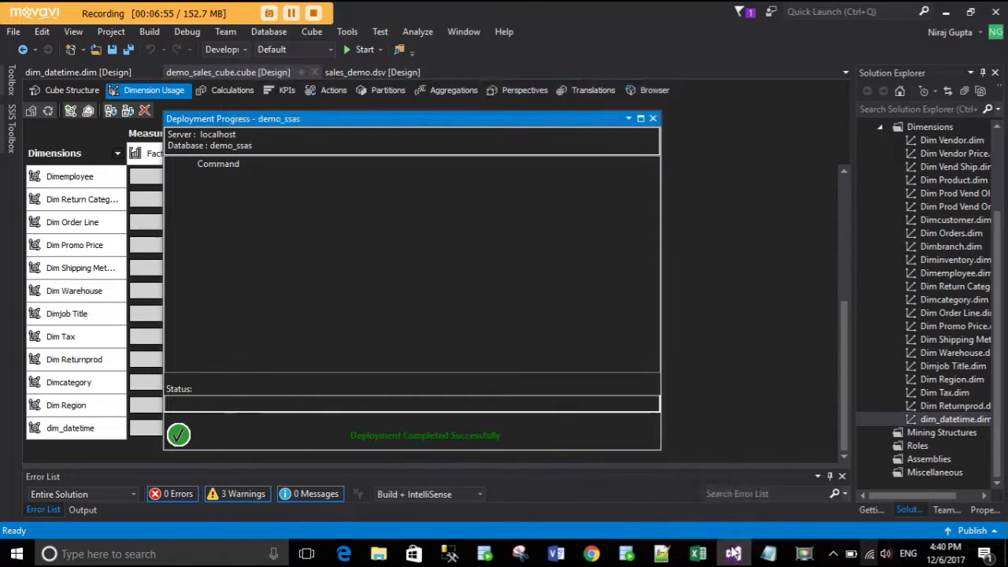
- In the cube Browser, expand Measures > Fact Sales Ver3 to list its measures
click(653, 119)
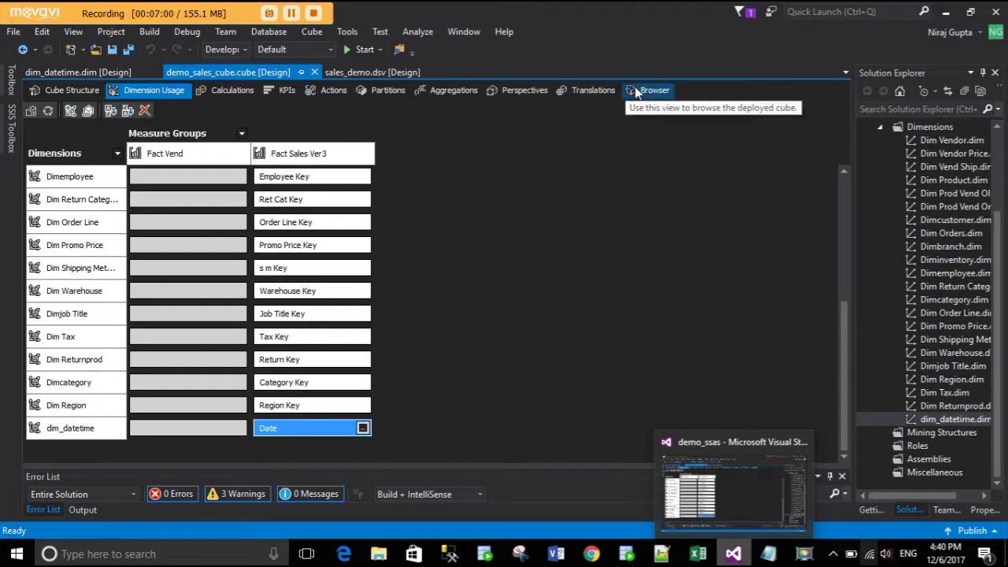
click(641, 89)
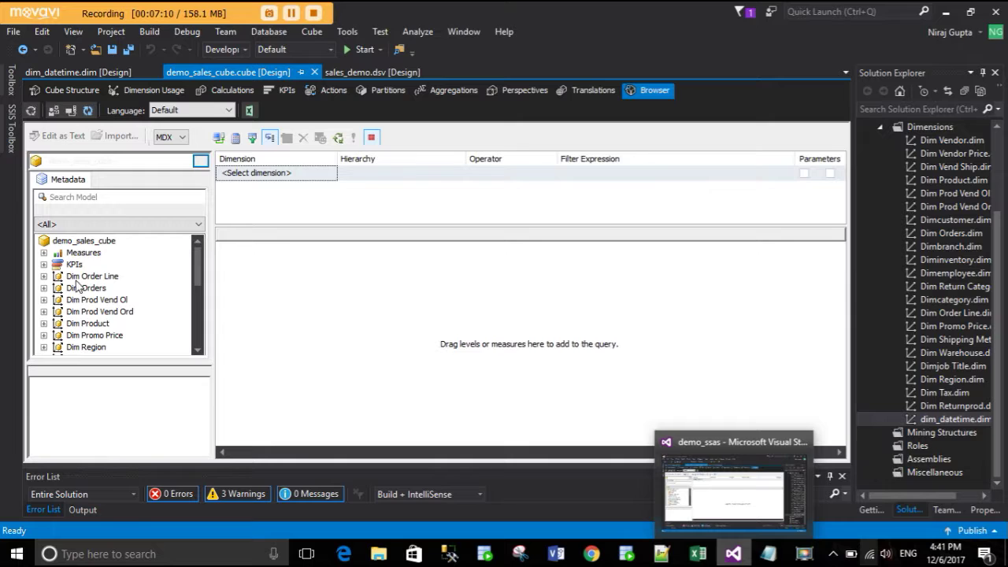
click(49, 254)
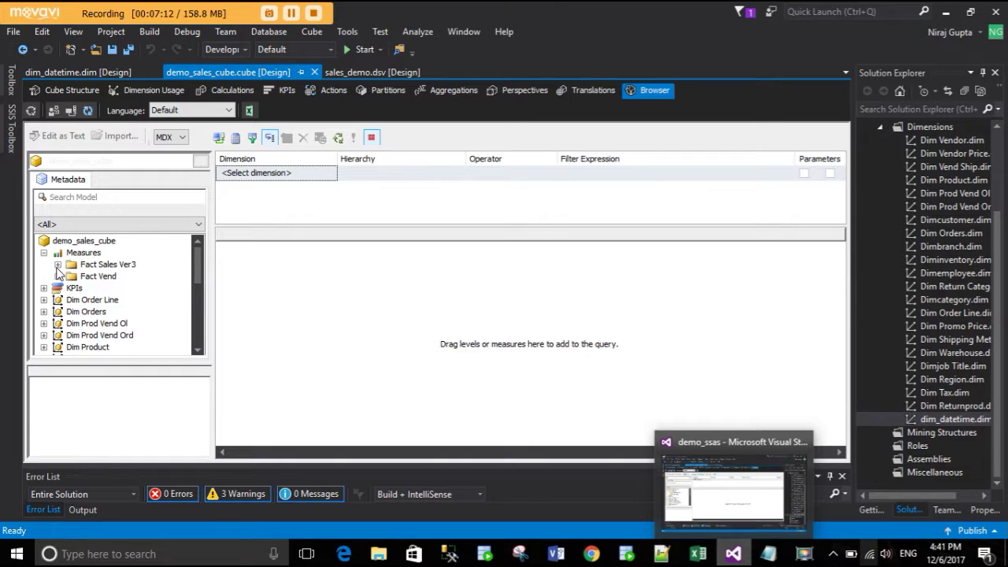
click(58, 265)
scroll(133, 328, down, 3)
scroll(131, 322, up, 3)
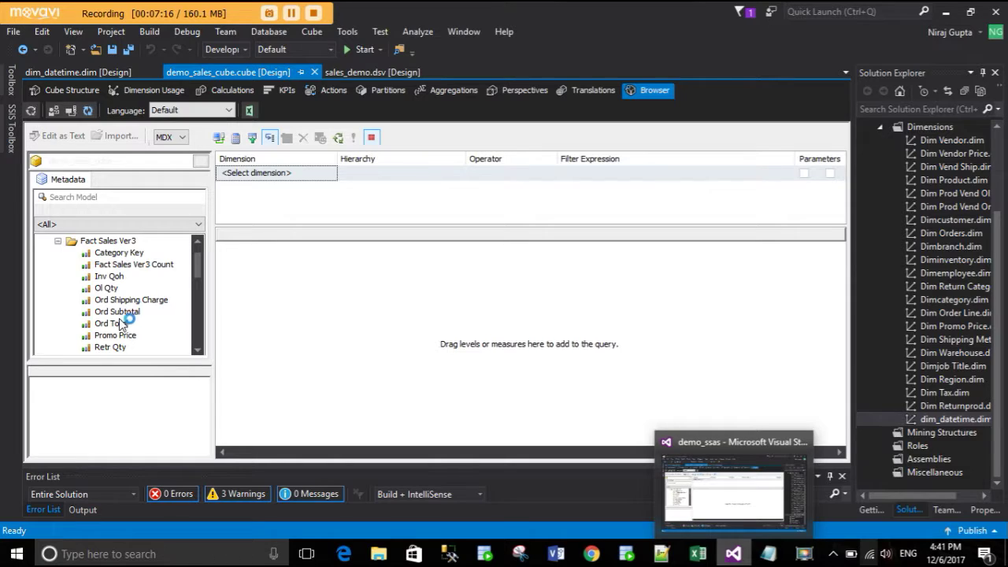
- Add the Ord Total measure to the query and execute it
drag(126, 313, 125, 315)
drag(199, 276, 198, 334)
scroll(99, 311, up, 3)
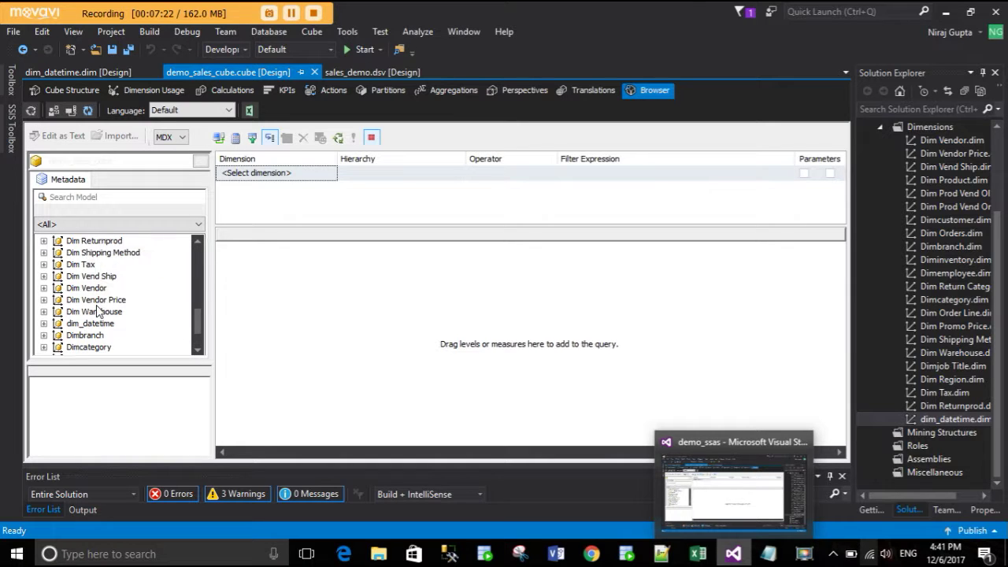
scroll(99, 311, up, 5)
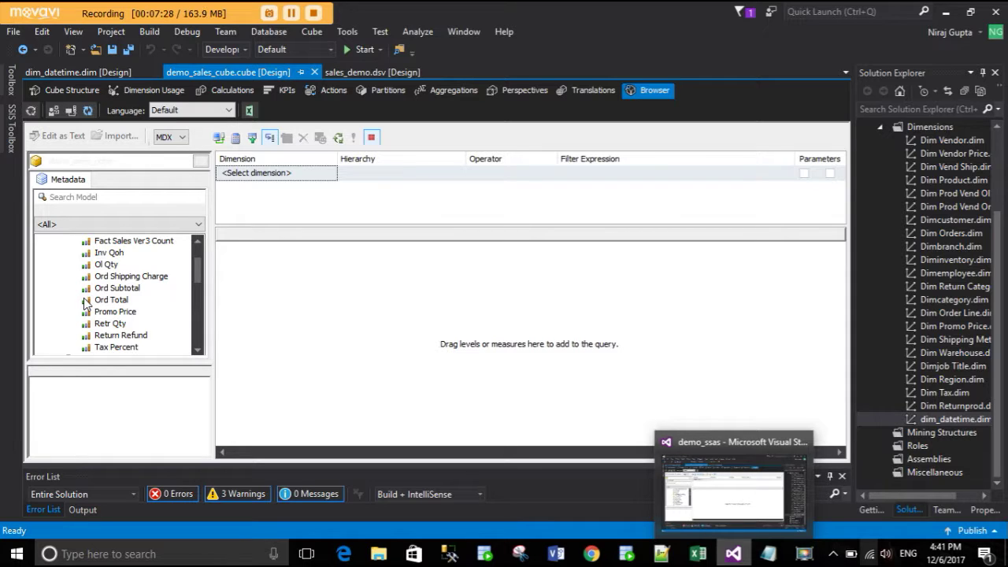
click(114, 300)
drag(122, 303, 293, 302)
click(987, 302)
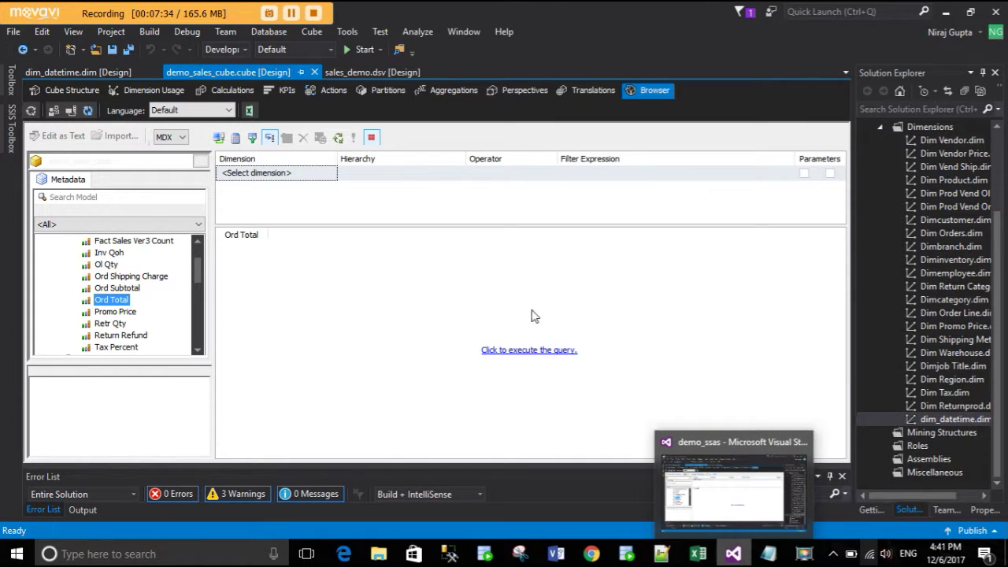
click(494, 355)
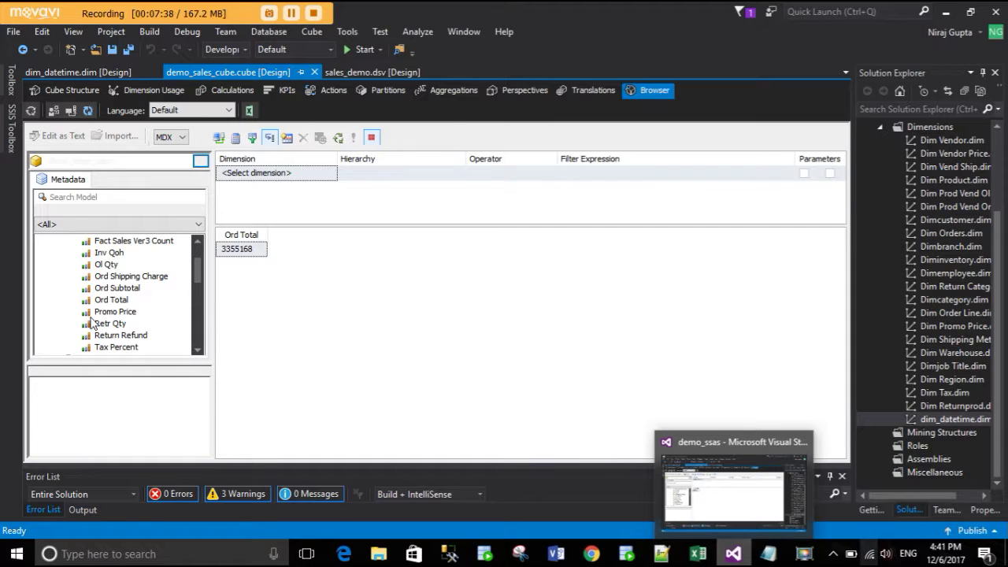
- Review the Ord Total result of 3355168 and expand dim_datetime's attributes
scroll(93, 317, down, 3)
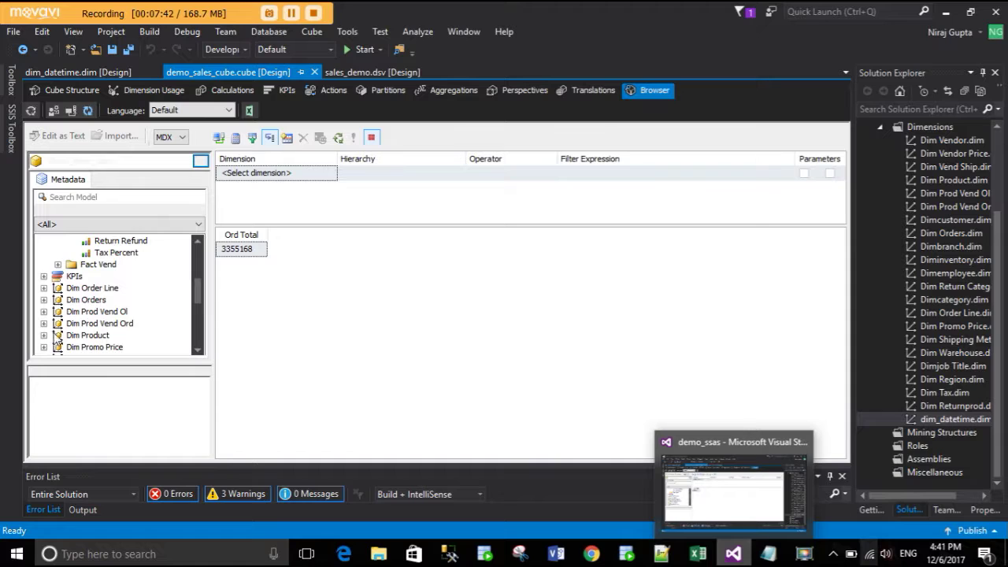
scroll(178, 307, down, 5)
scroll(59, 315, up, 3)
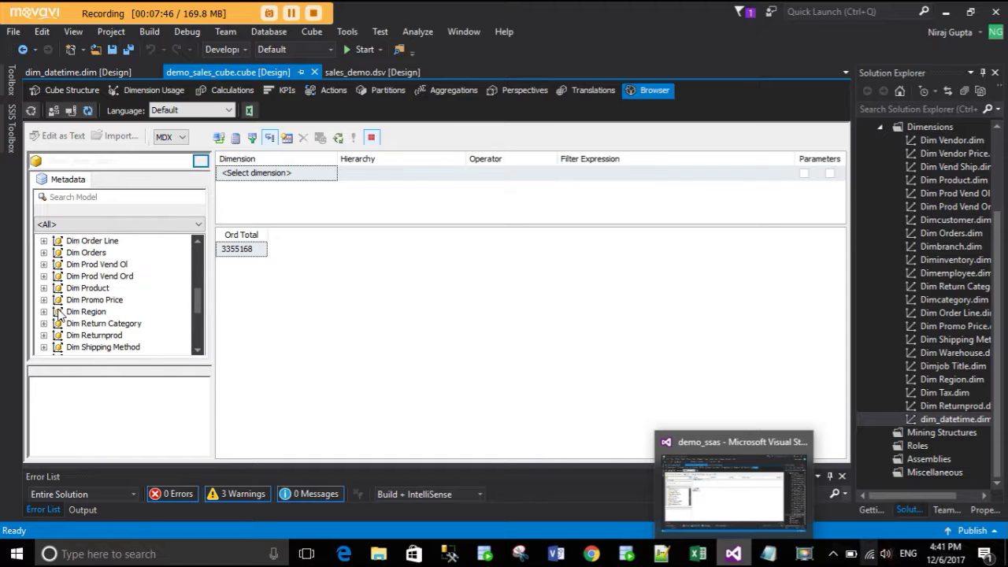
scroll(59, 315, down, 3)
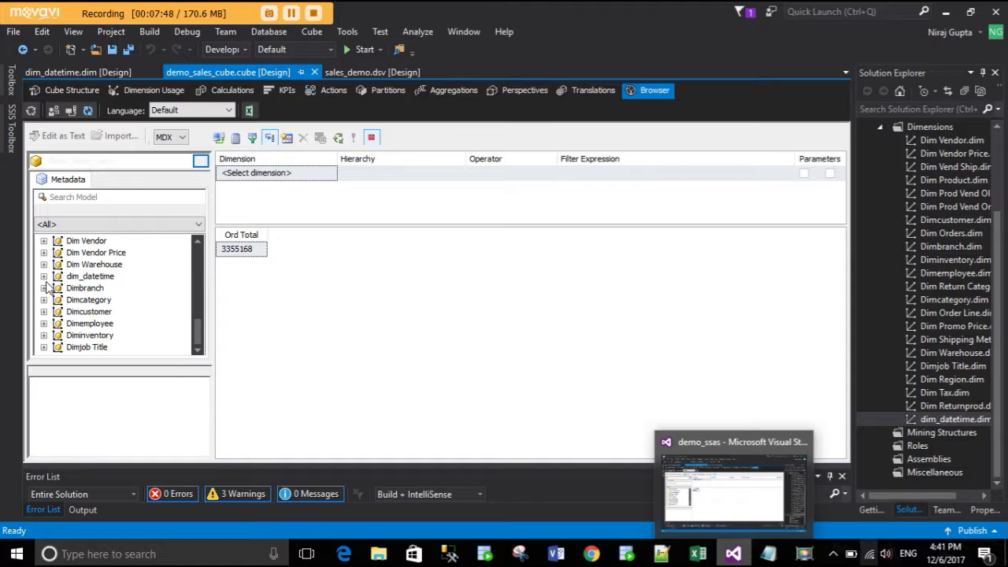
click(43, 275)
- List Ord Total by Month from August 2000 to August 2003 and widen the Month column
drag(92, 300, 240, 295)
click(516, 350)
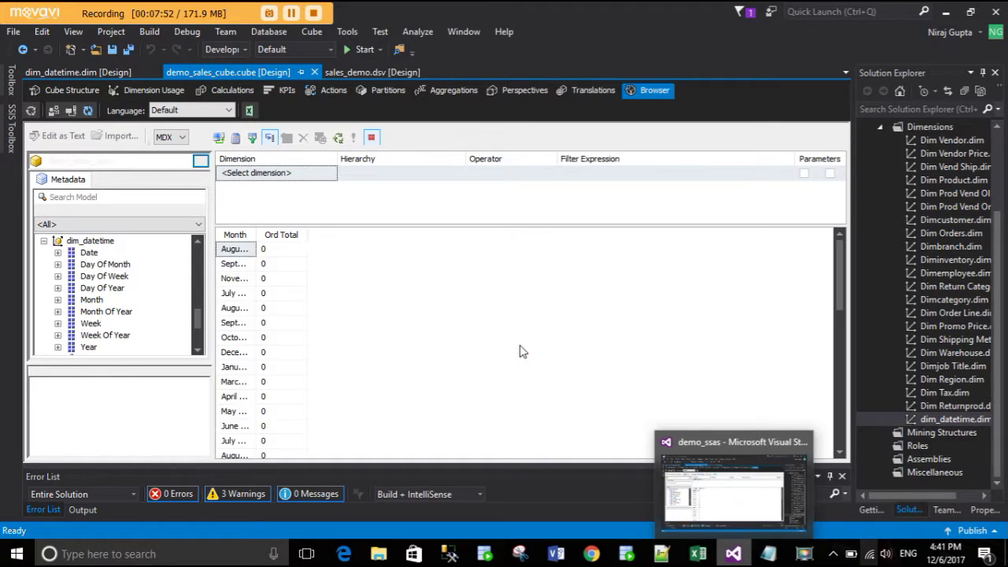
drag(255, 234, 353, 235)
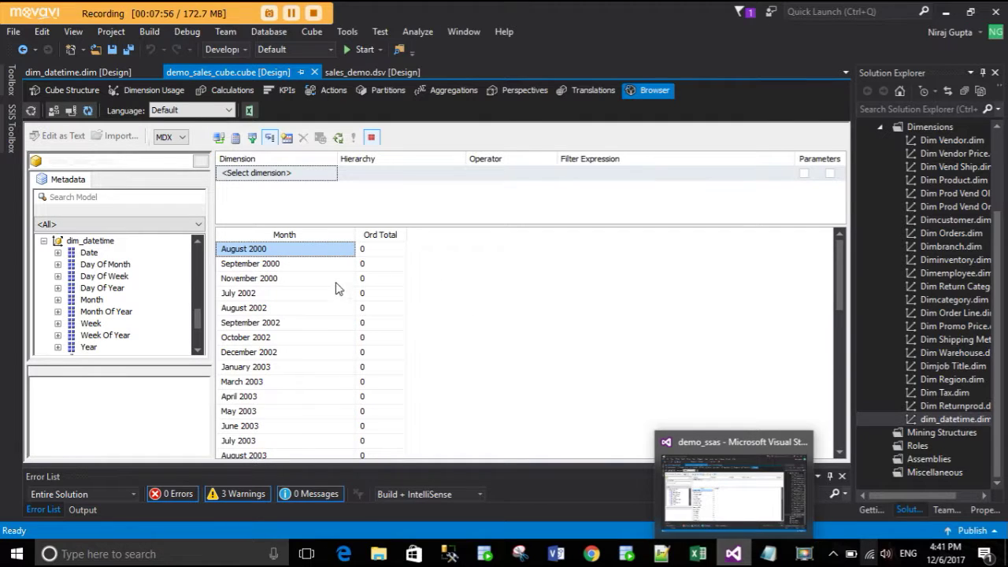
click(326, 174)
click(329, 173)
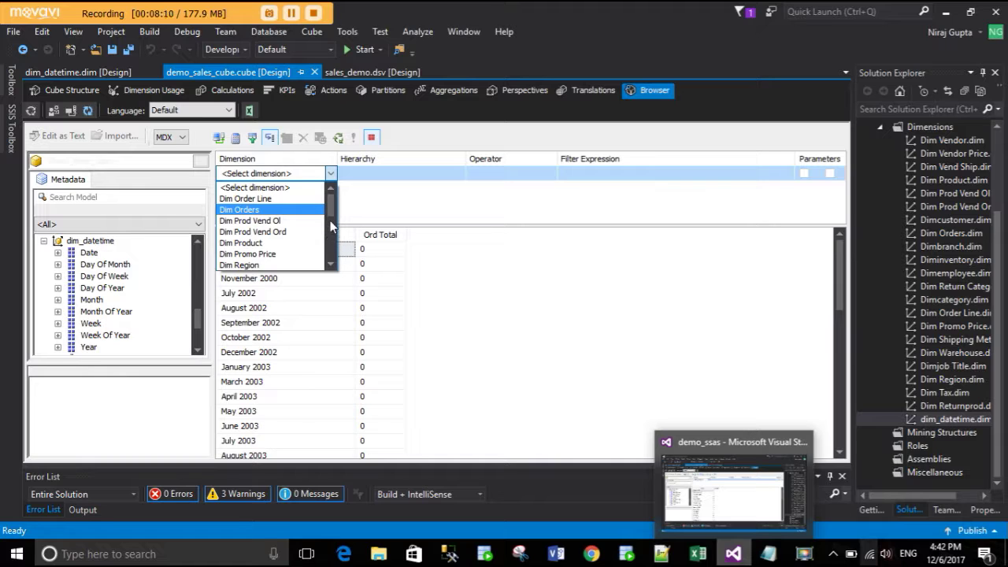
- Filter on dim_datetime's Month hierarchy with operator Not Equal, cancelling the value list
scroll(330, 227, down, 5)
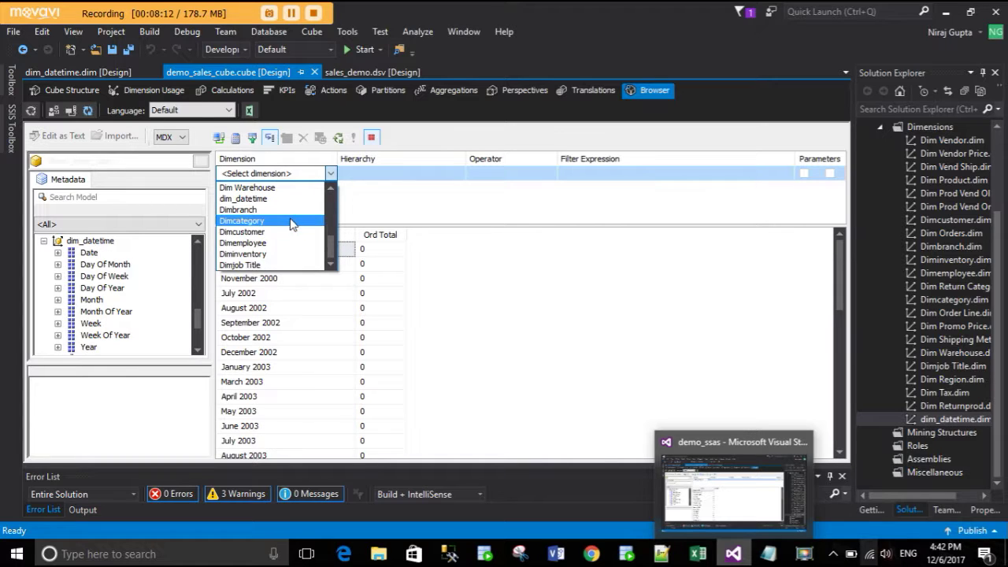
click(290, 198)
click(437, 174)
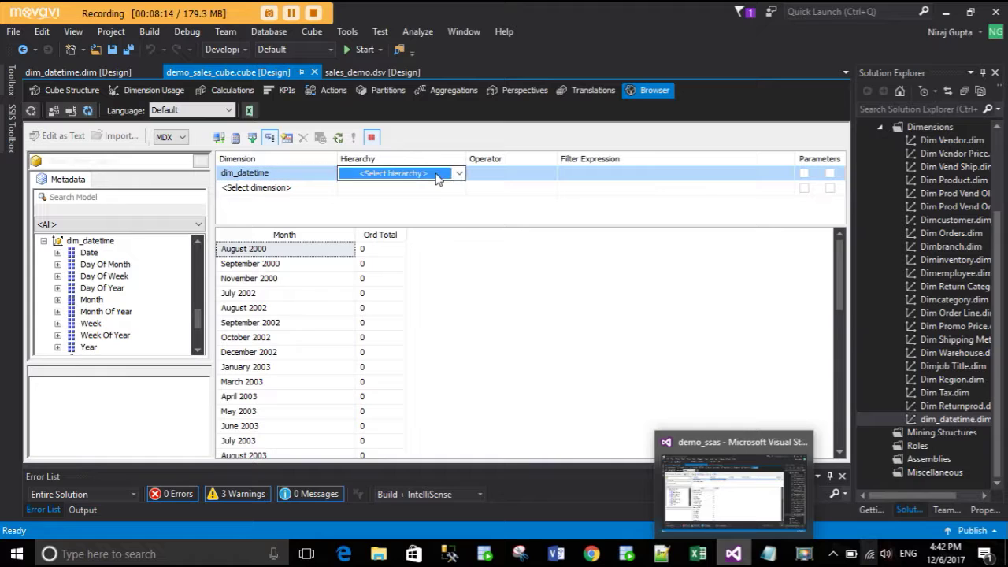
click(437, 175)
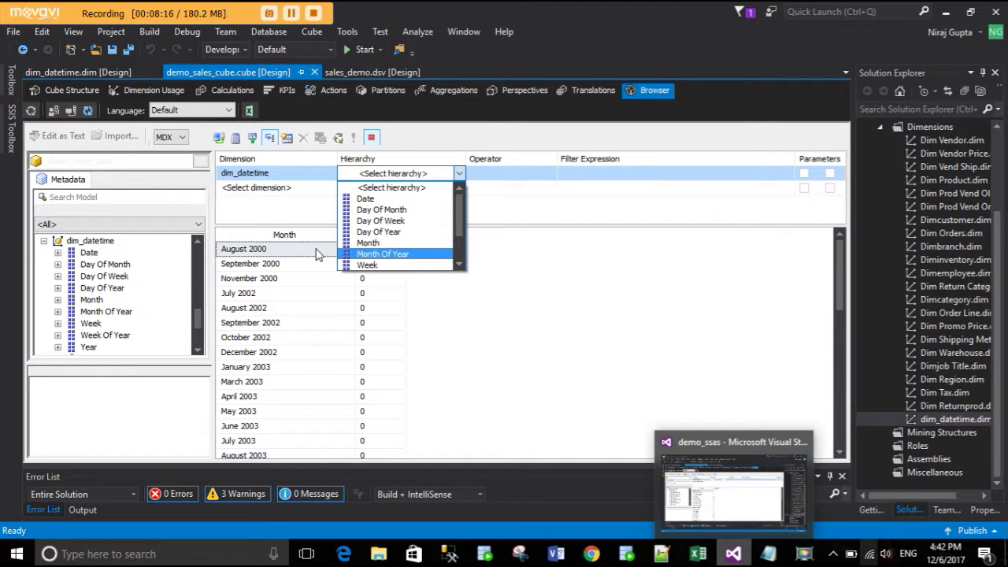
click(406, 243)
click(529, 177)
click(534, 198)
click(651, 178)
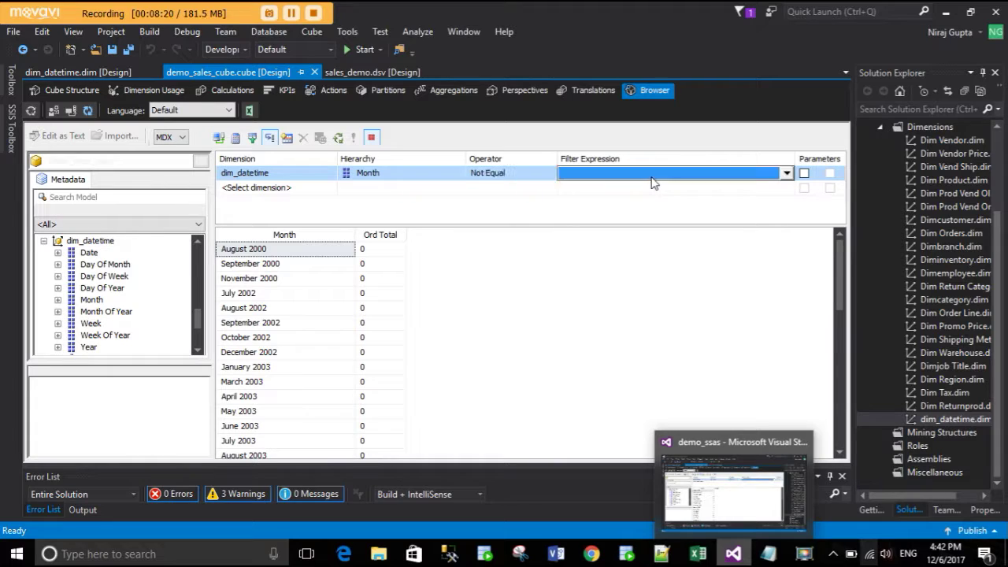
click(652, 179)
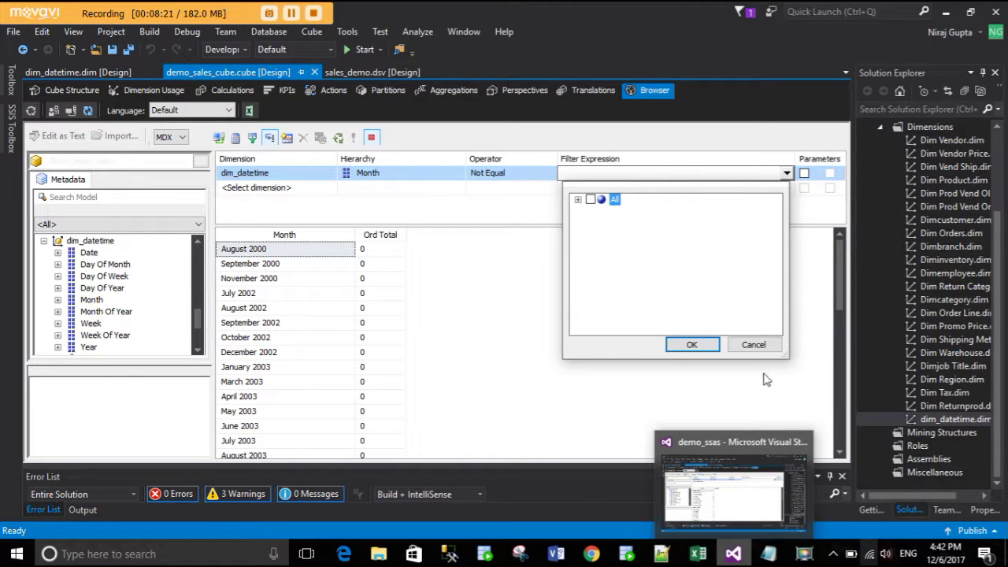
click(752, 345)
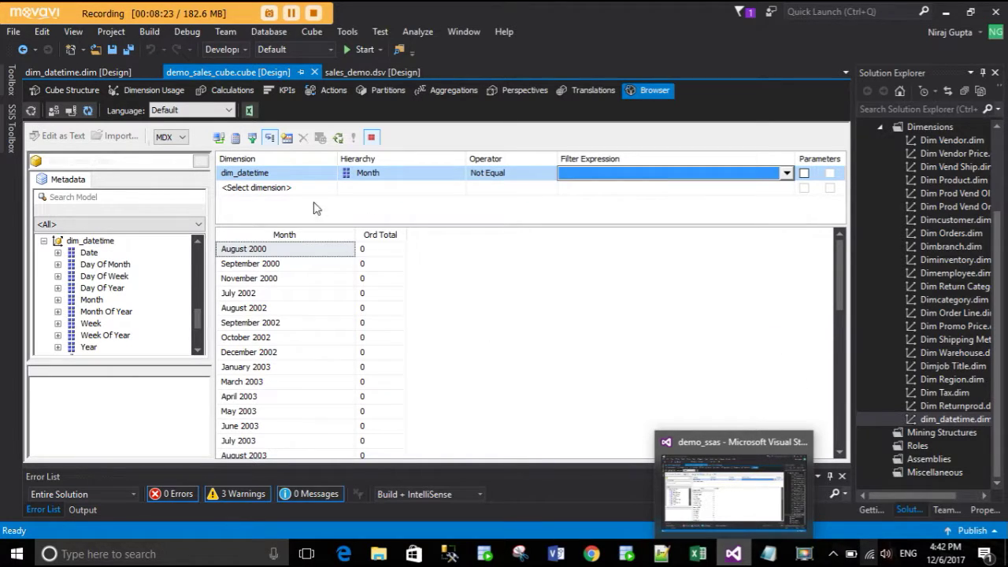
- Delete the date filter and try the Dim Orders dimension as the filter instead
right_click(292, 177)
click(317, 201)
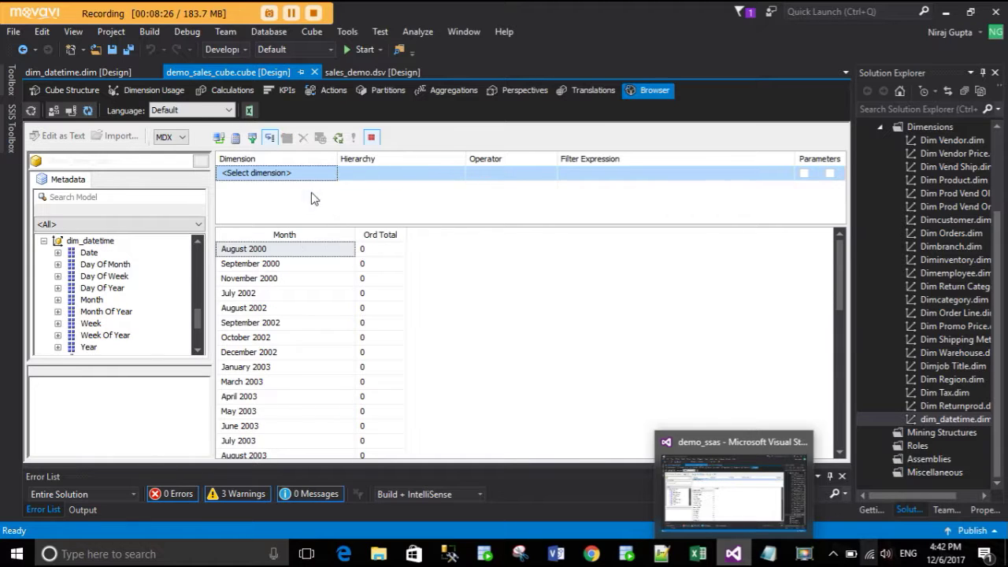
click(311, 175)
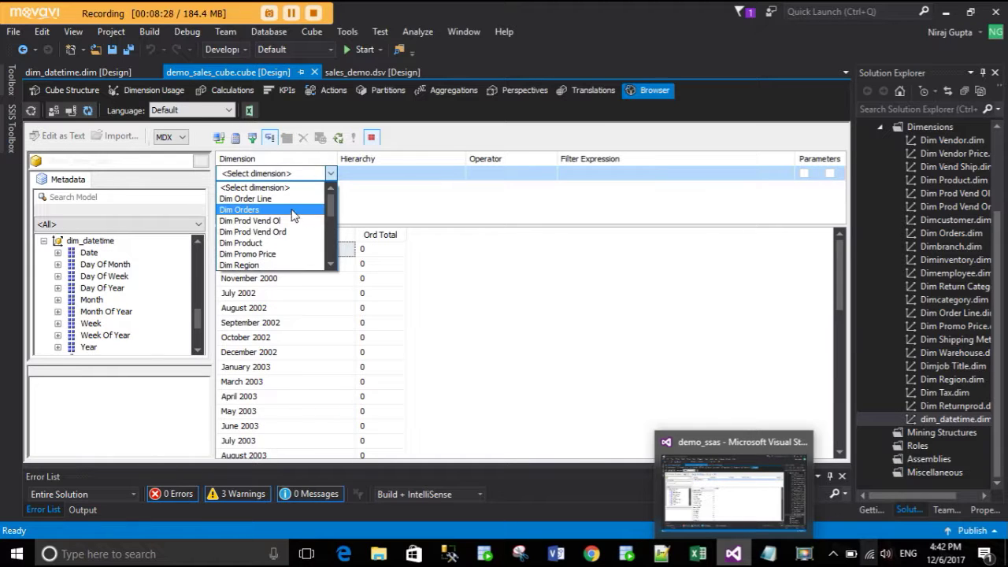
click(298, 209)
click(419, 181)
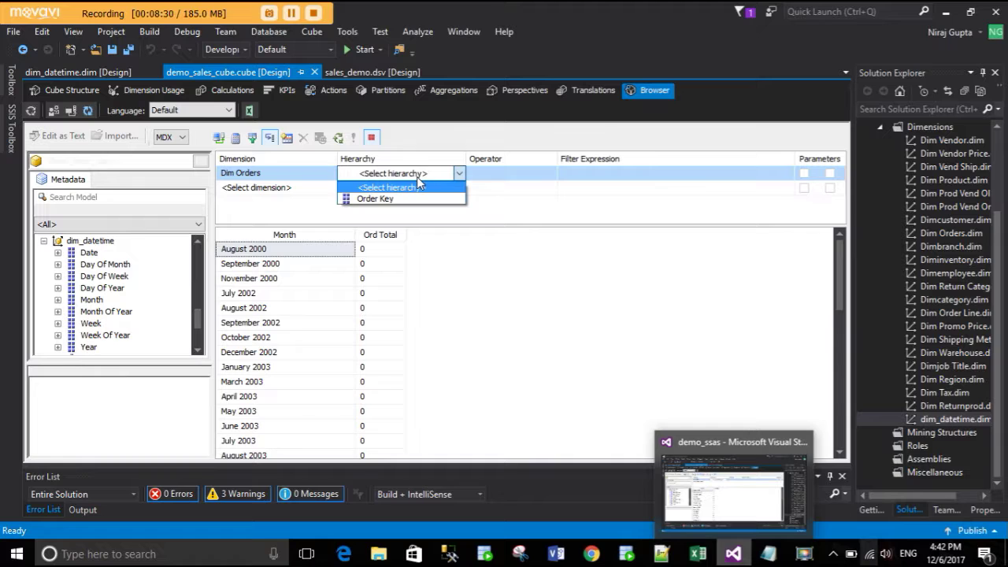
- Switch the filter back to dim_datetime, Month hierarchy, with operator Not Equal
click(309, 176)
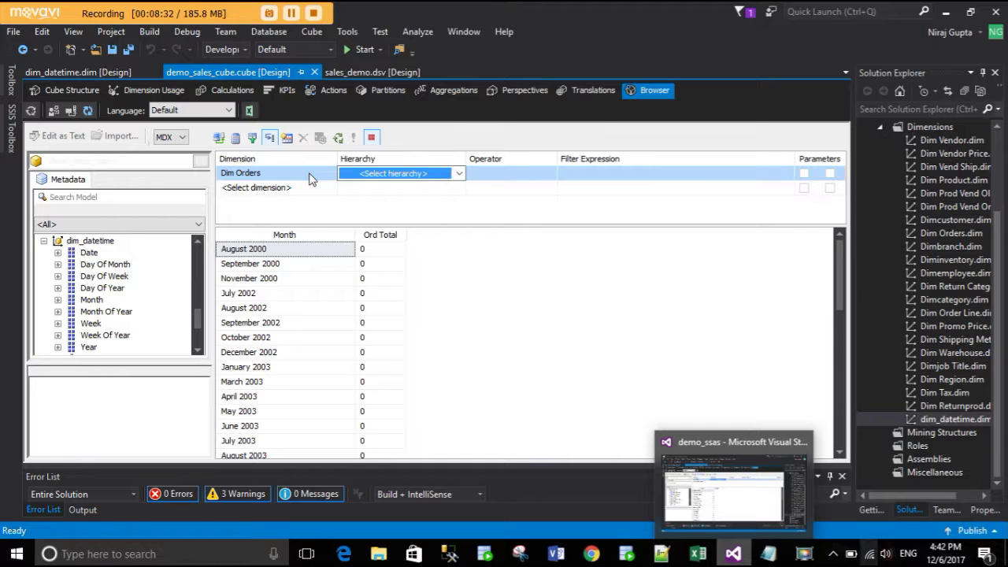
click(311, 177)
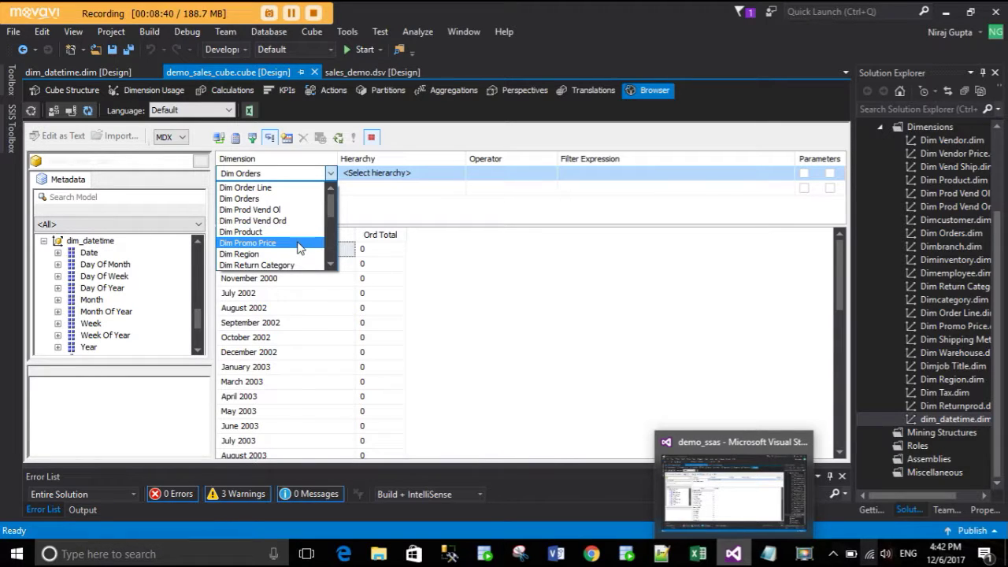
scroll(299, 240, down, 1)
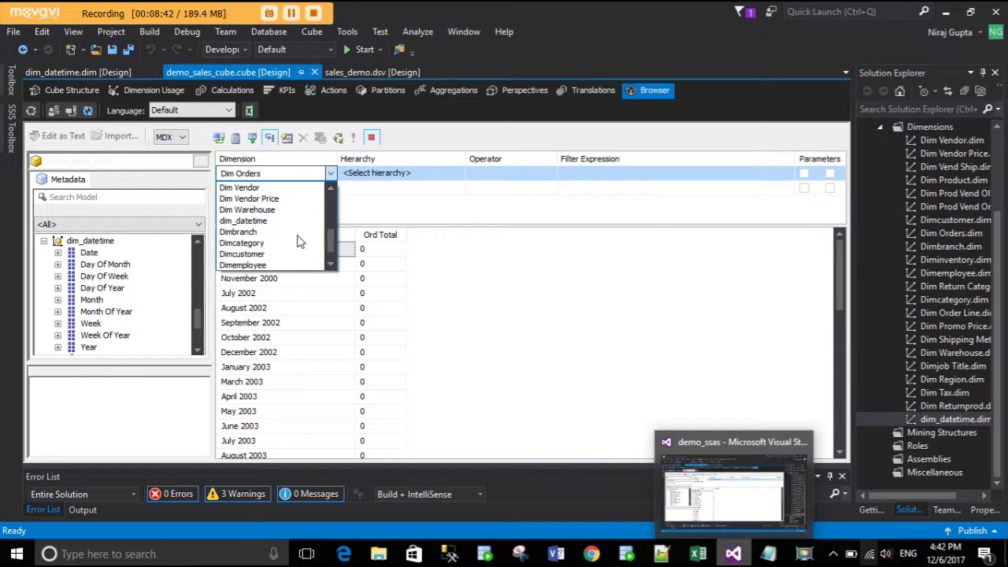
click(288, 222)
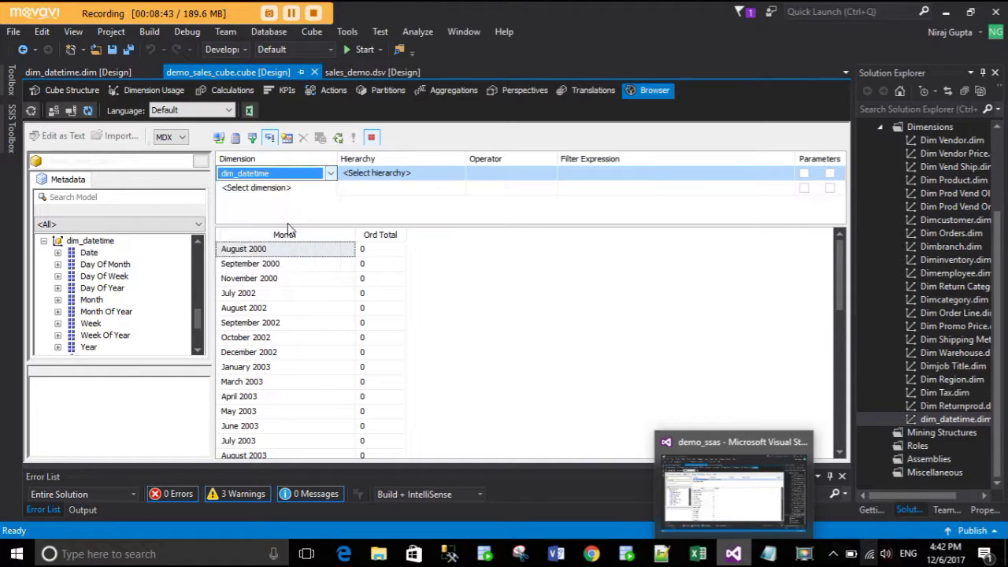
click(395, 175)
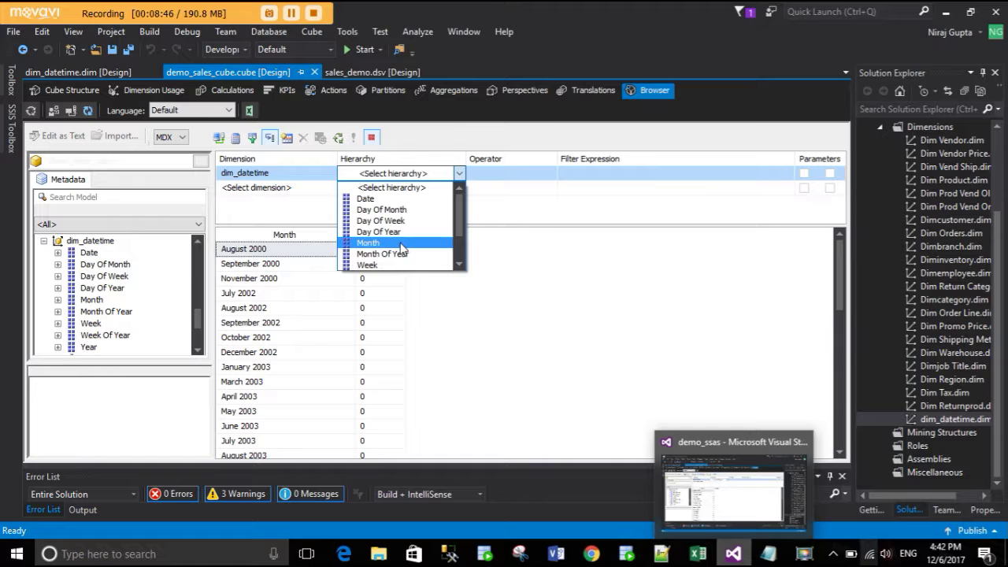
click(400, 246)
click(512, 173)
click(550, 173)
click(490, 197)
- Expand All in the filter expression's month list, then cancel without choosing months
click(612, 174)
click(614, 176)
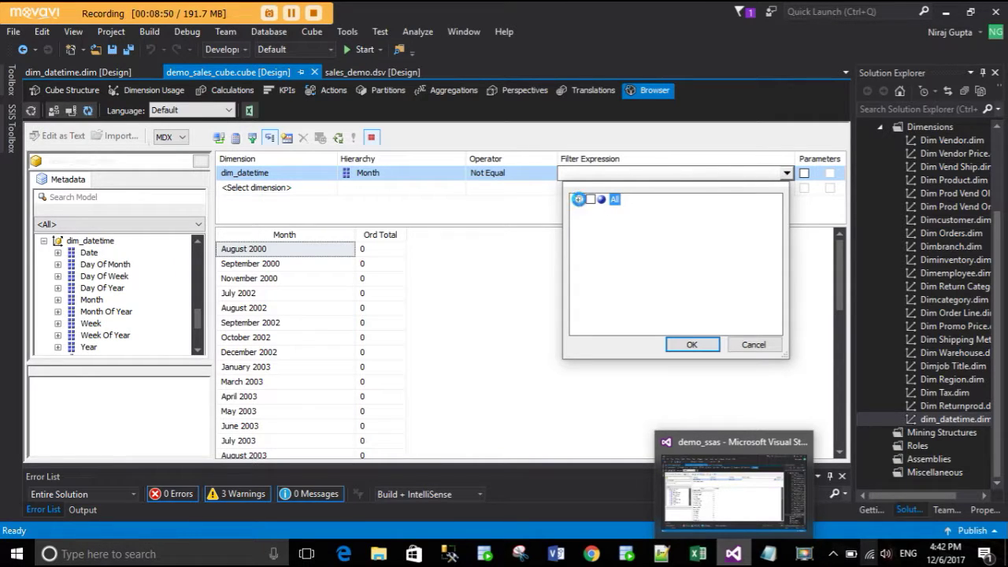
click(578, 199)
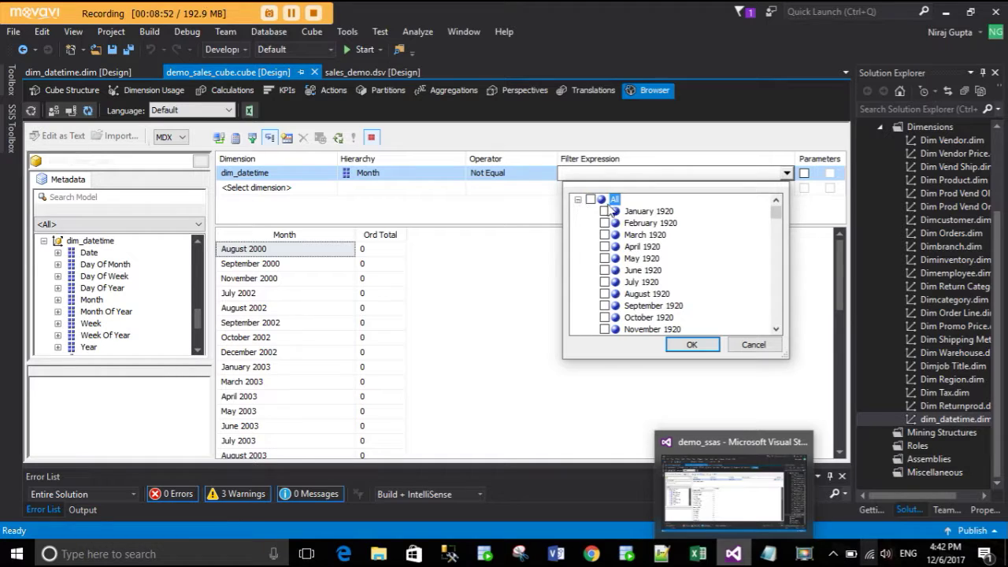
scroll(627, 236, down, 20)
scroll(628, 257, down, 20)
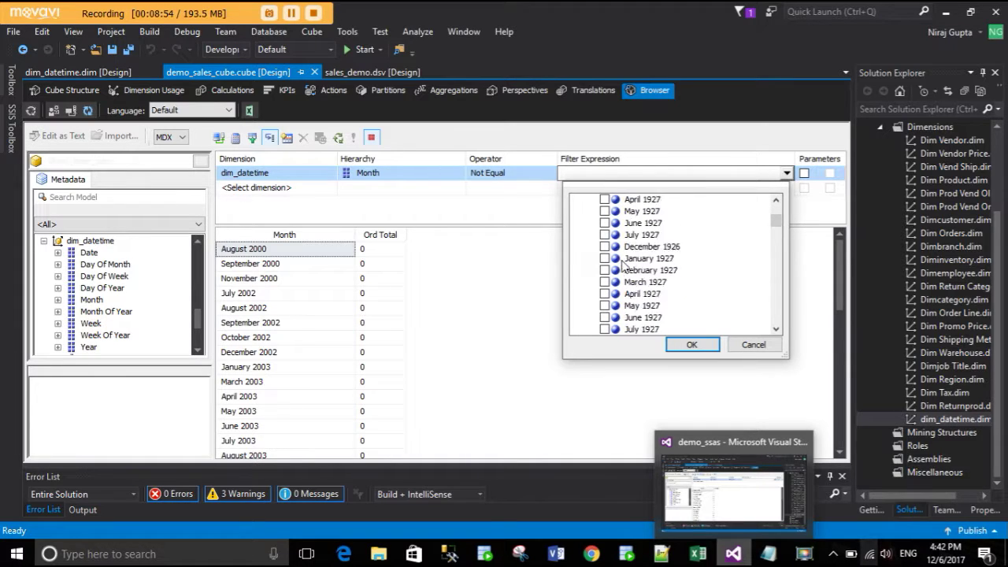
click(750, 347)
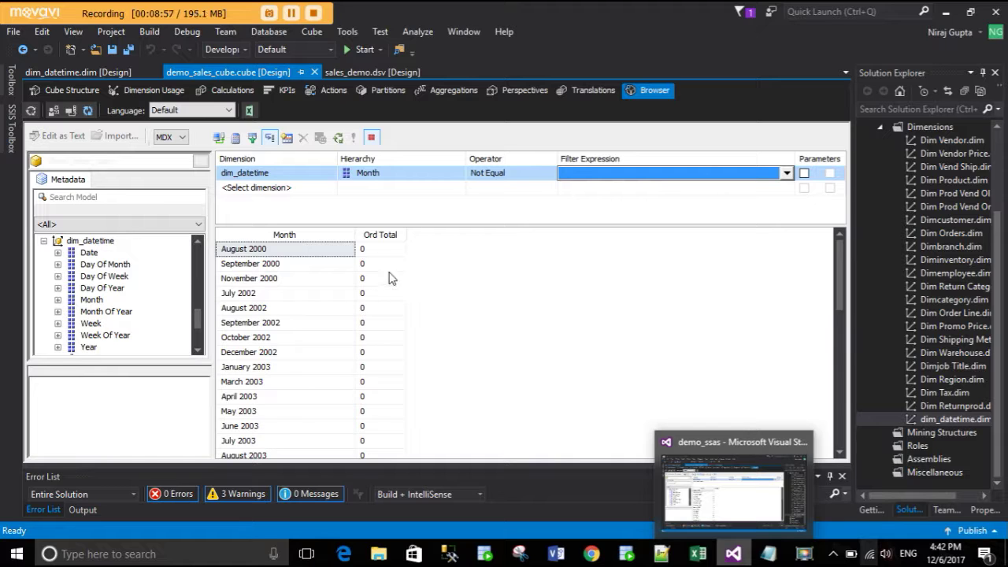
- Recheck the filter's dimension list, keep dim_datetime, and return to the results
scroll(389, 320, down, 10)
scroll(394, 333, up, 10)
click(265, 173)
click(327, 174)
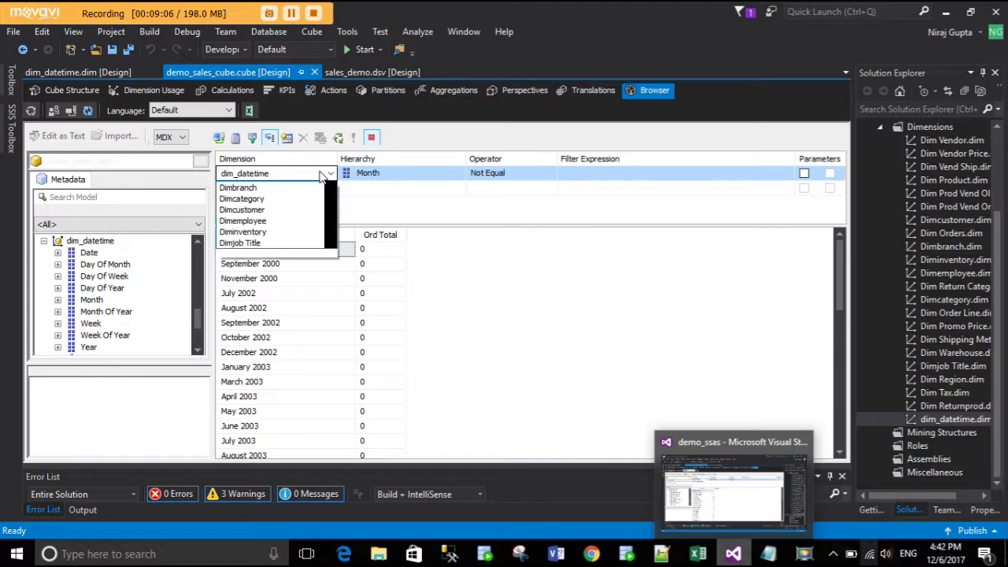
scroll(298, 213, down, 3)
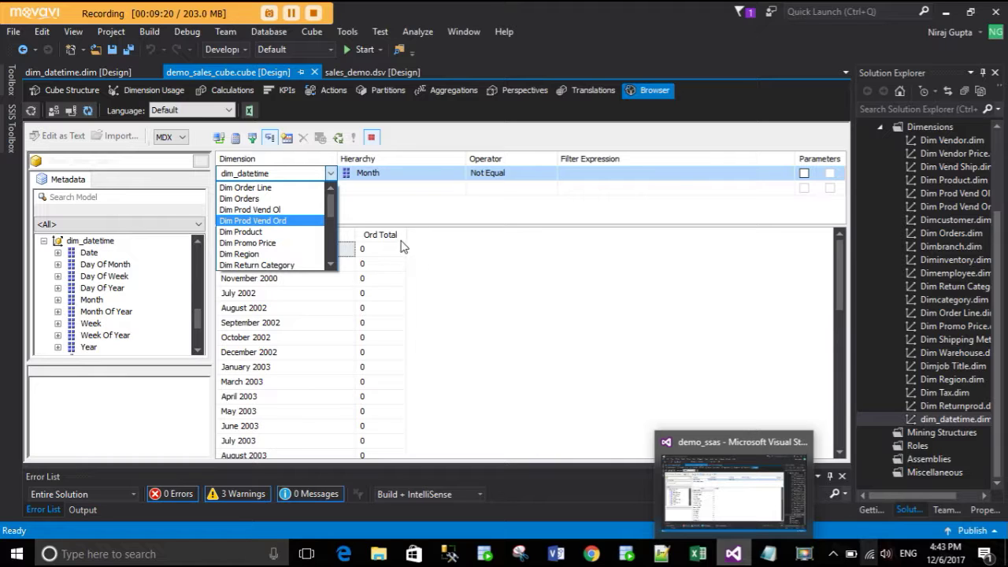
click(660, 181)
click(659, 176)
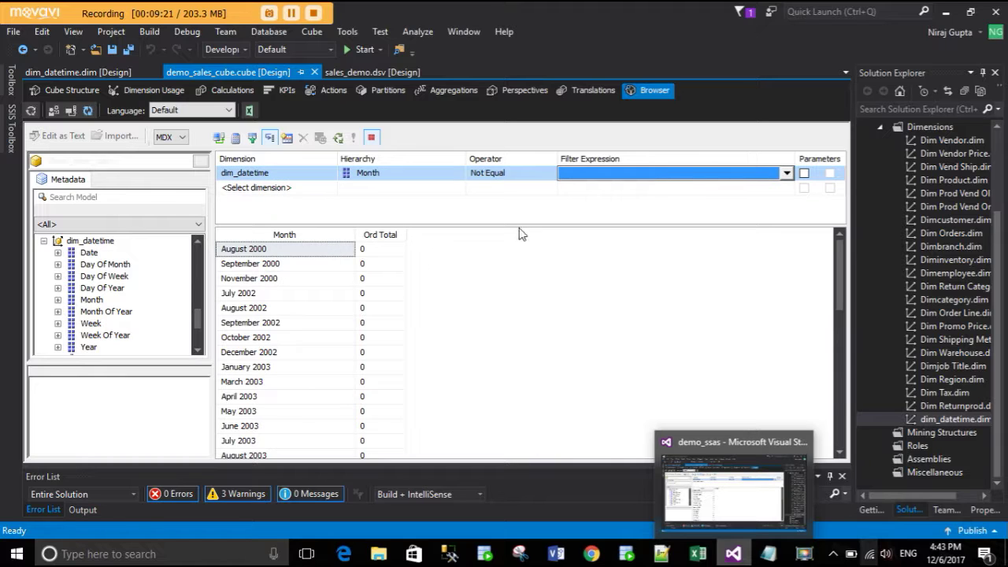
click(527, 279)
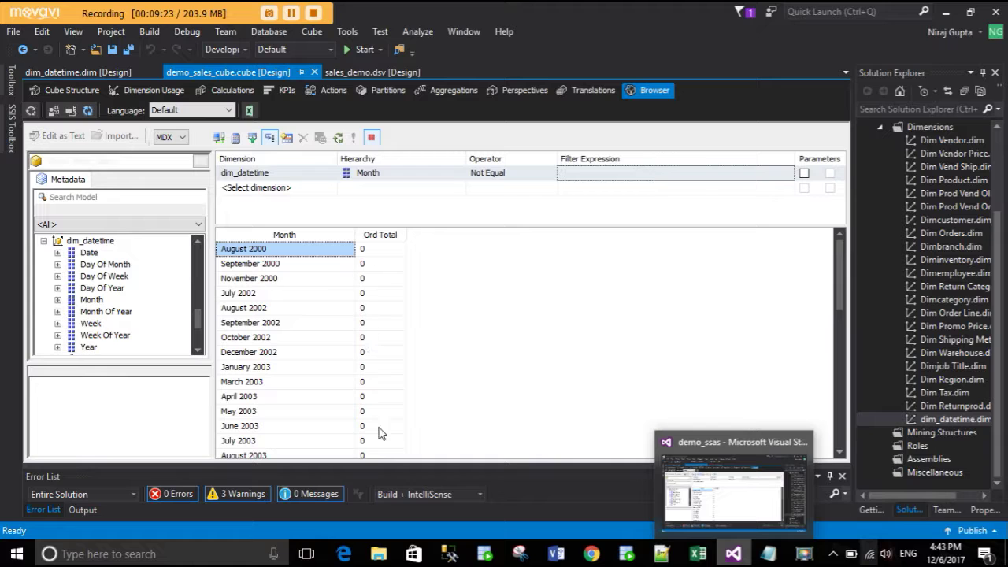
scroll(395, 362, down, 5)
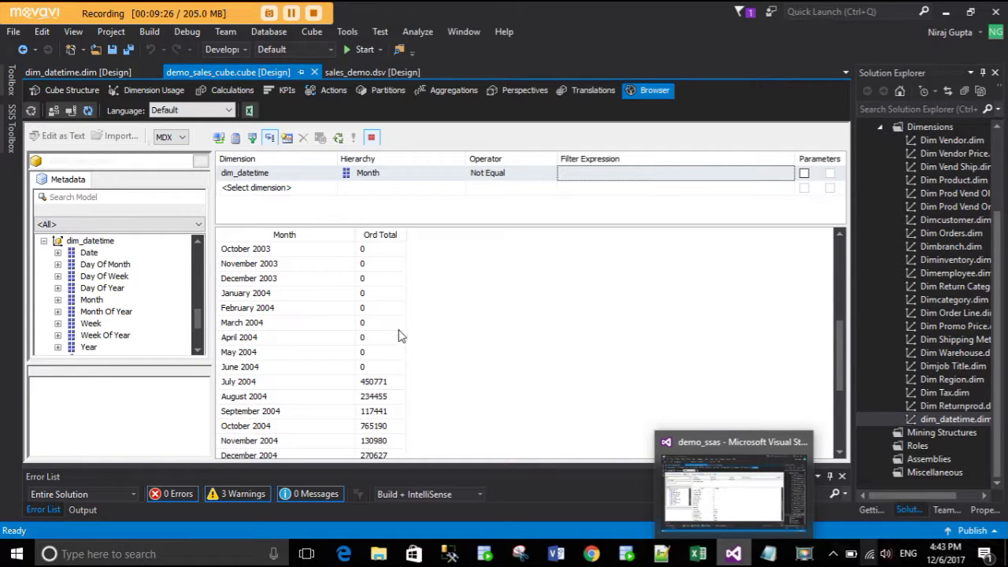
scroll(400, 333, up, 1)
scroll(402, 333, down, 4)
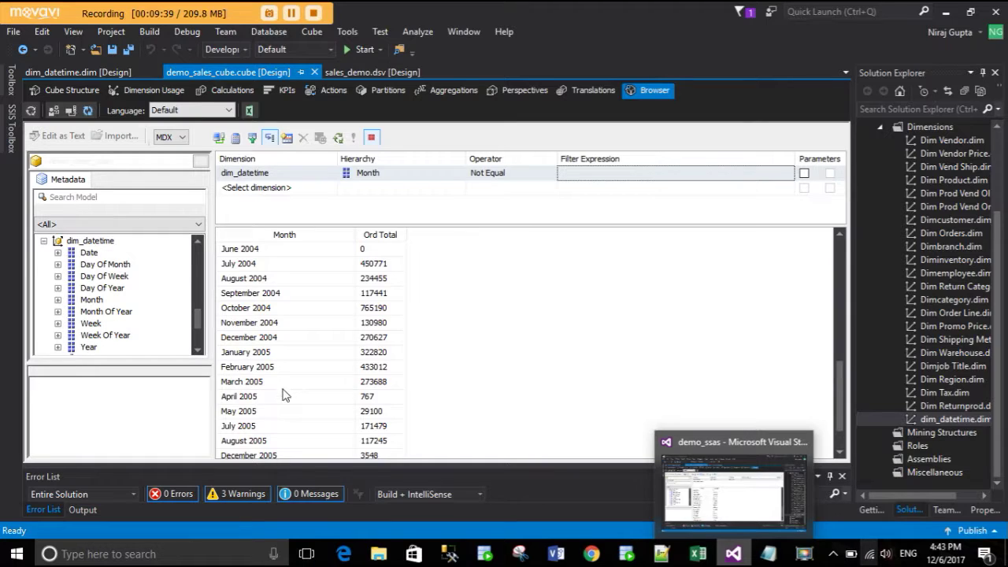
scroll(285, 396, down, 1)
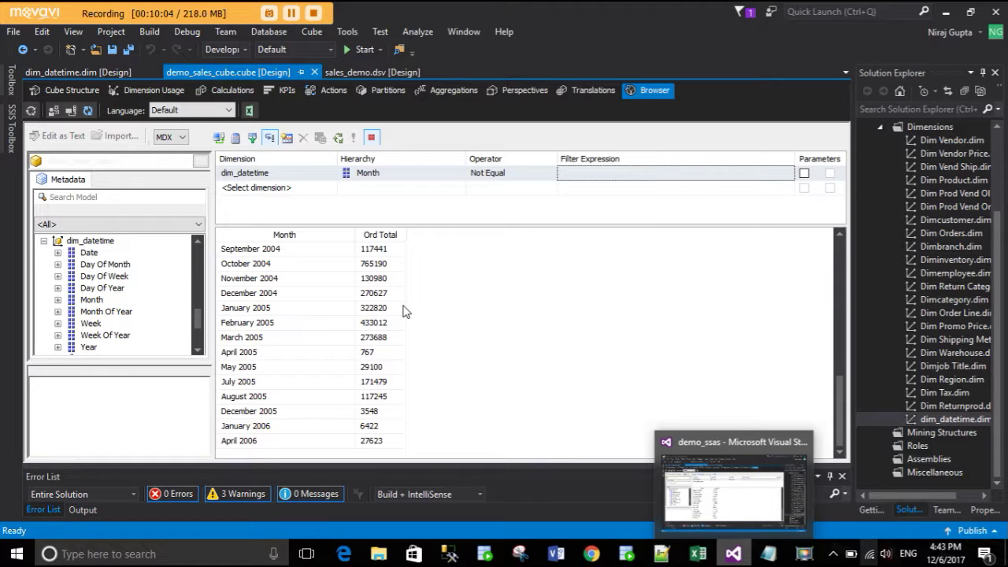
- Drag the Metadata pane's splitter down to enlarge it and scroll to dim_datetime attributes
scroll(197, 319, up, 10)
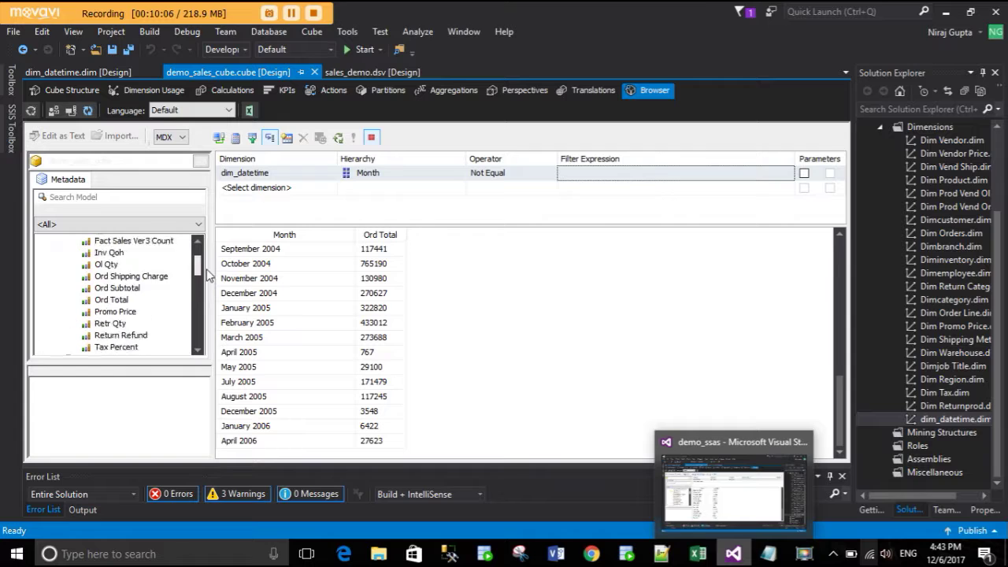
mouse_move(168, 364)
mouse_down()
mouse_move(164, 445)
mouse_move(167, 431)
mouse_up()
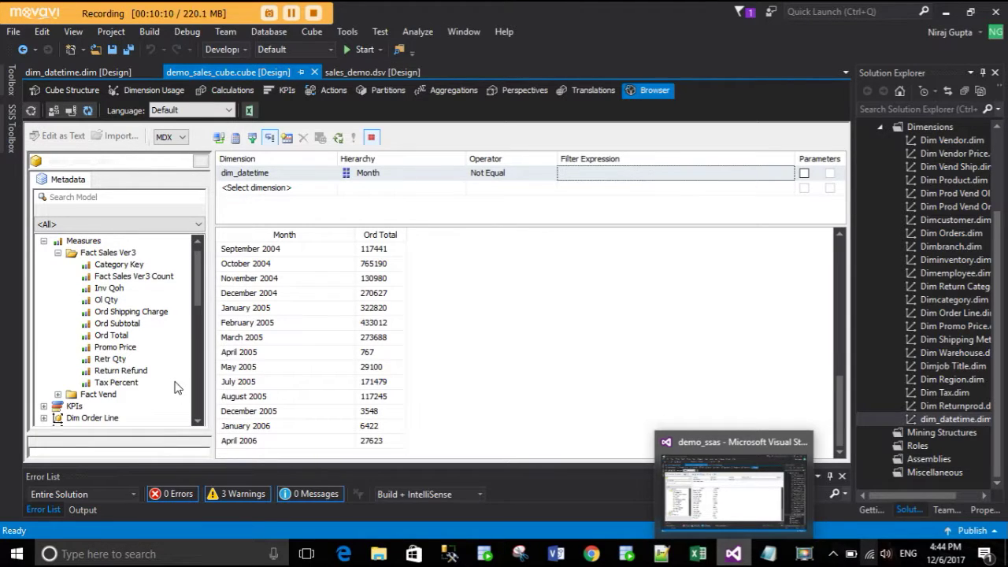
scroll(176, 387, down, 1)
scroll(176, 388, down, 8)
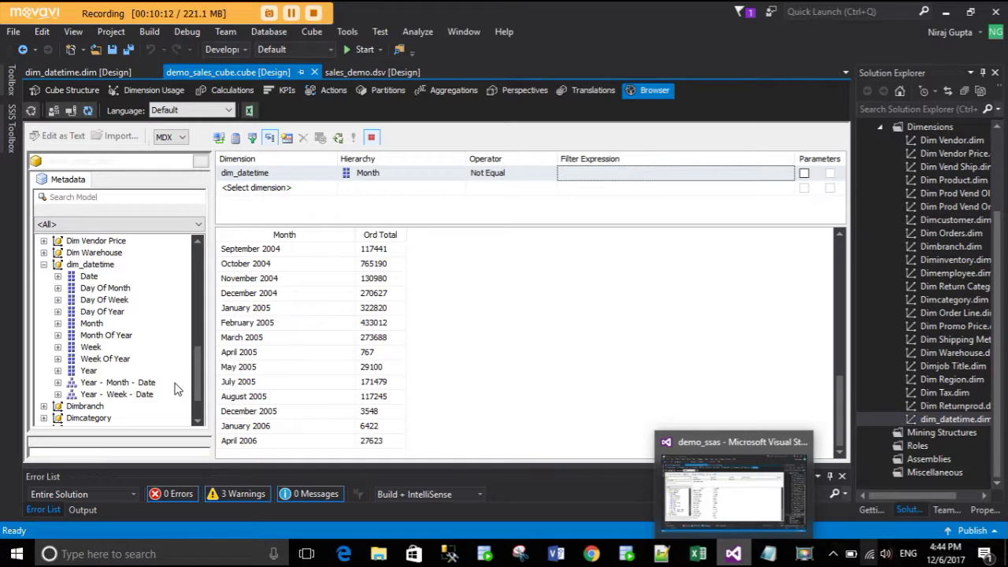
scroll(176, 387, down, 1)
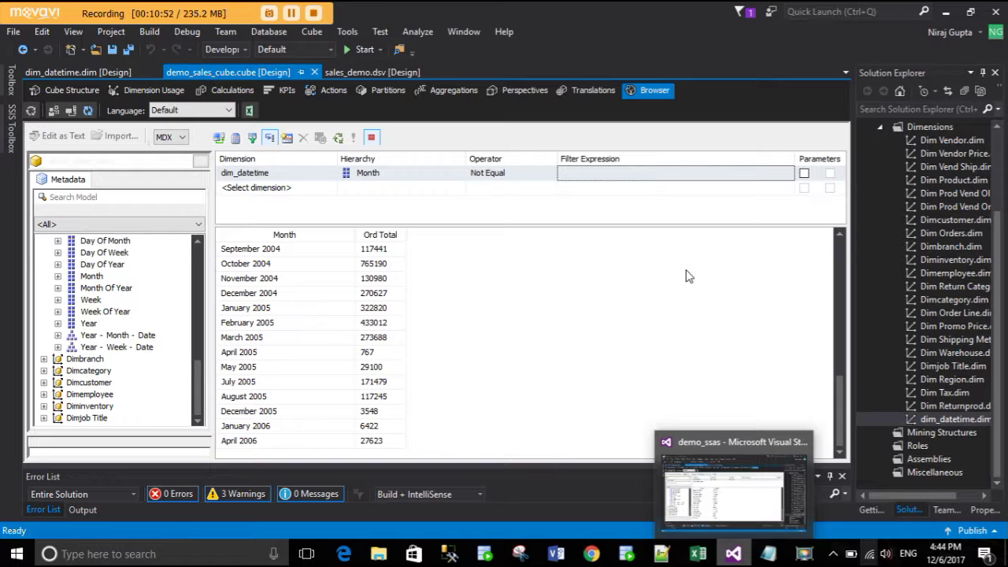
click(661, 553)
scroll(284, 359, up, 8)
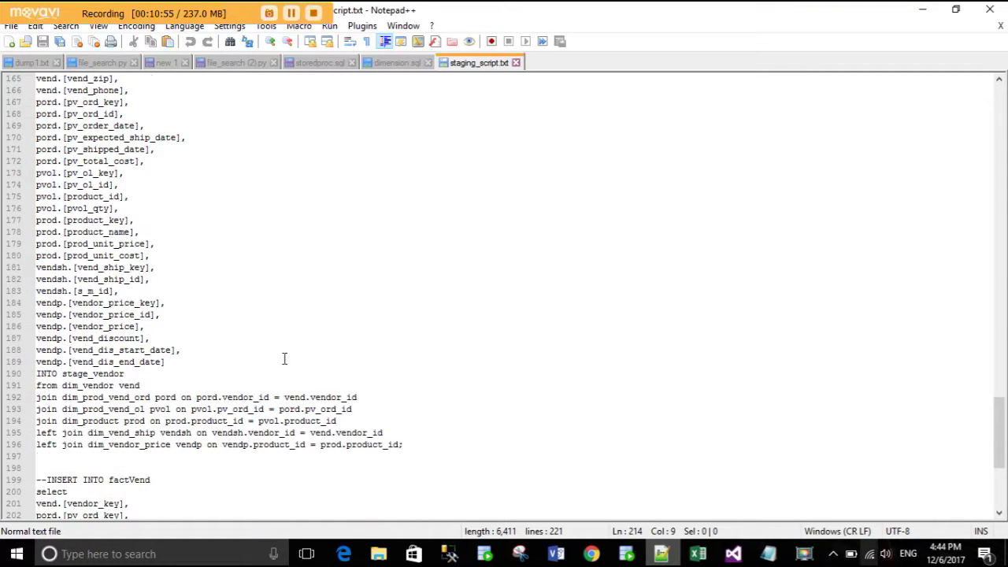
scroll(284, 359, up, 8)
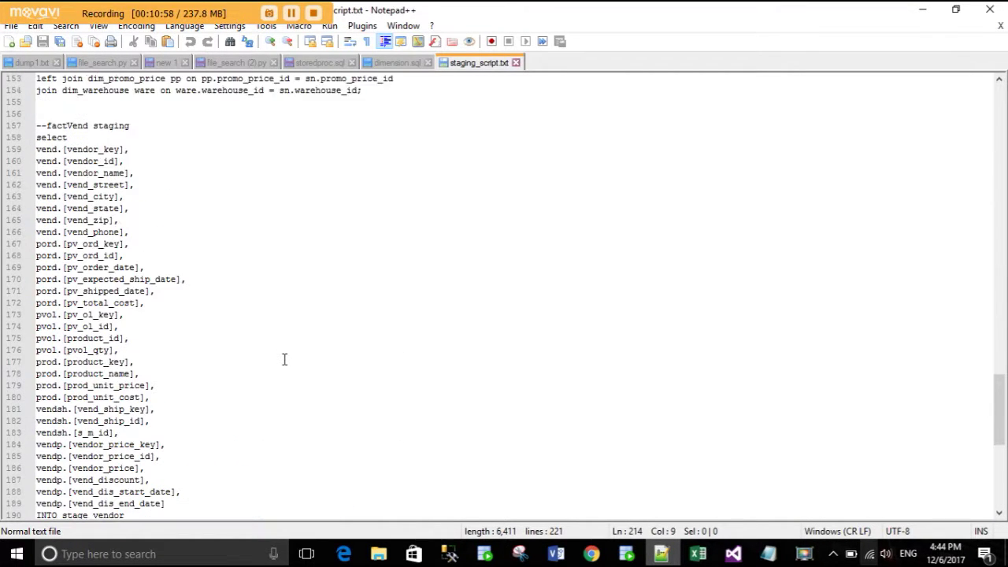
scroll(284, 359, up, 12)
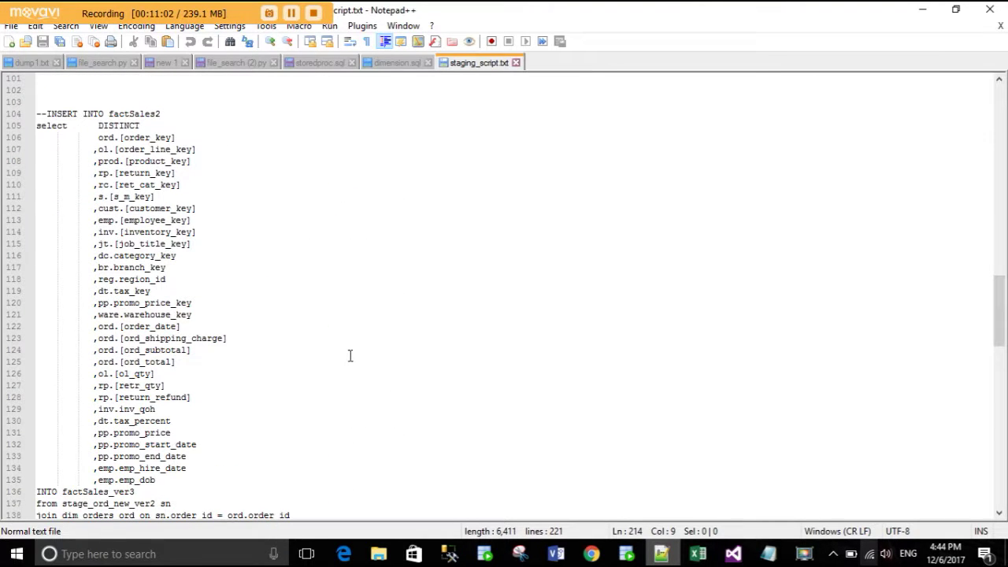
scroll(268, 340, down, 8)
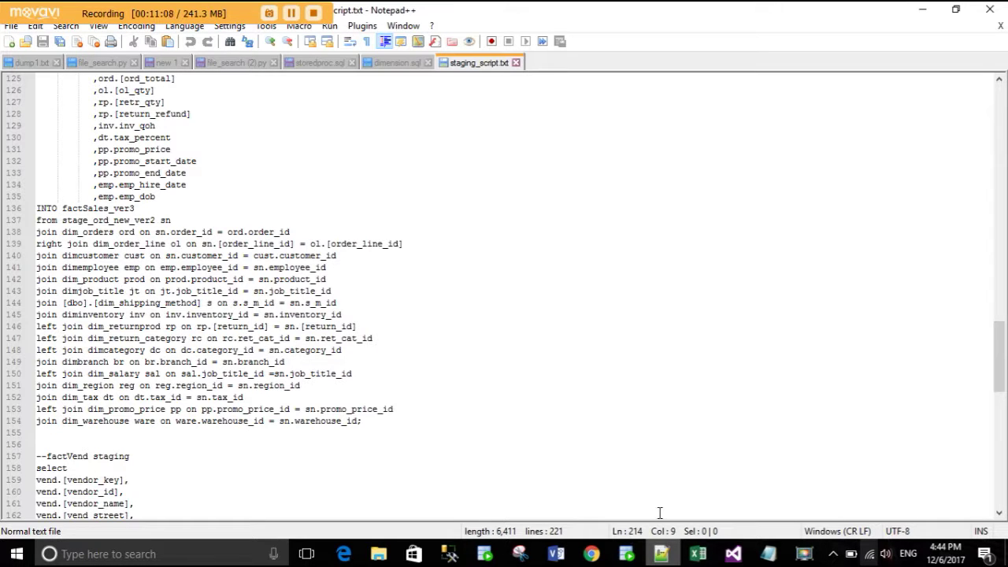
click(664, 555)
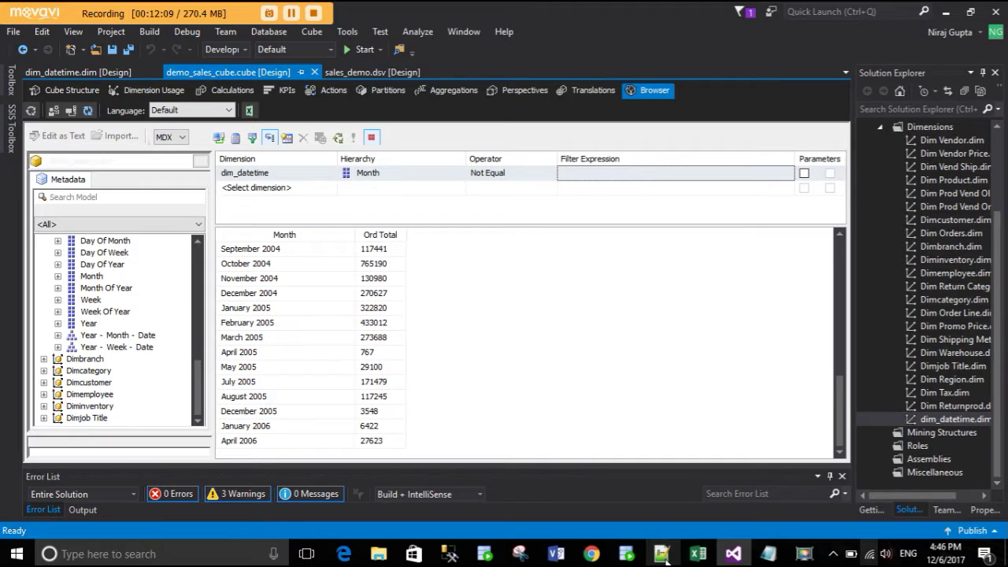
- Glance at the staging script, return to the cube browser, and choose a File menu command
click(662, 553)
scroll(330, 260, up, 6)
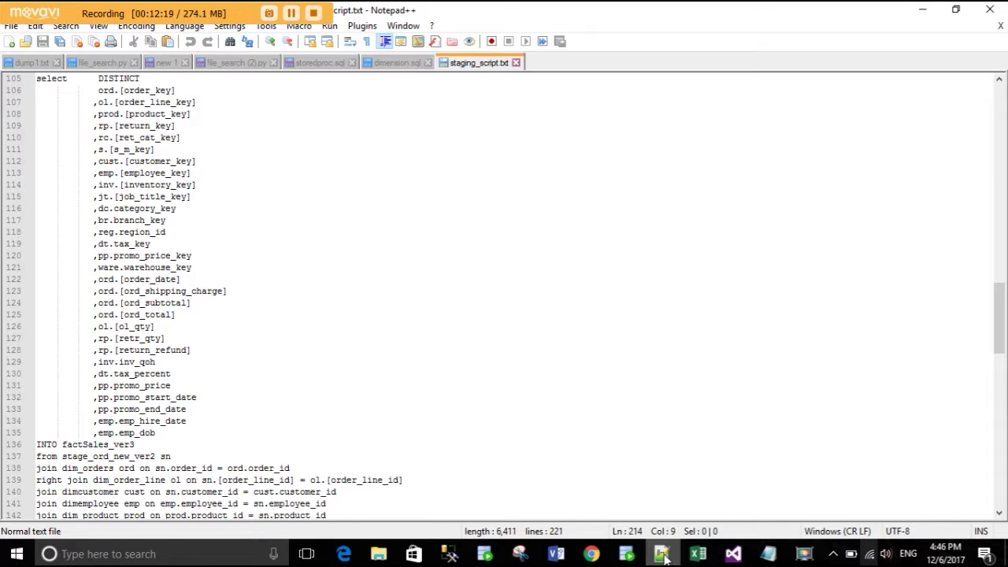
click(662, 553)
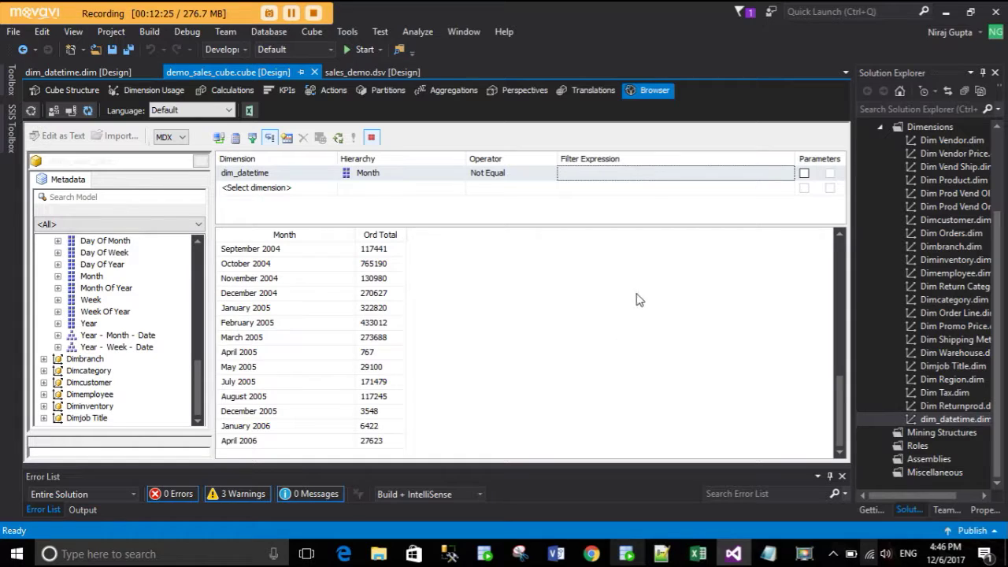
click(14, 33)
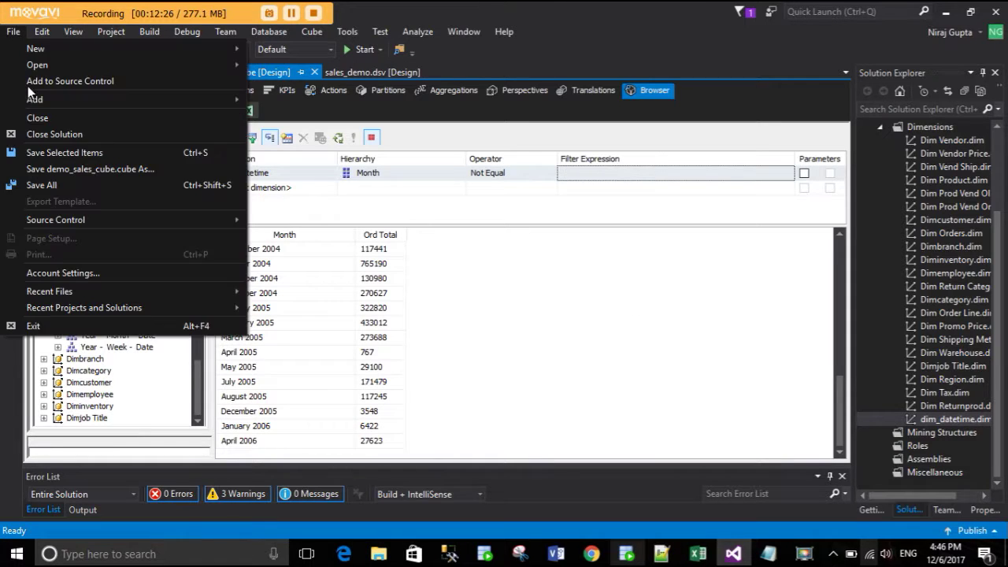
click(42, 135)
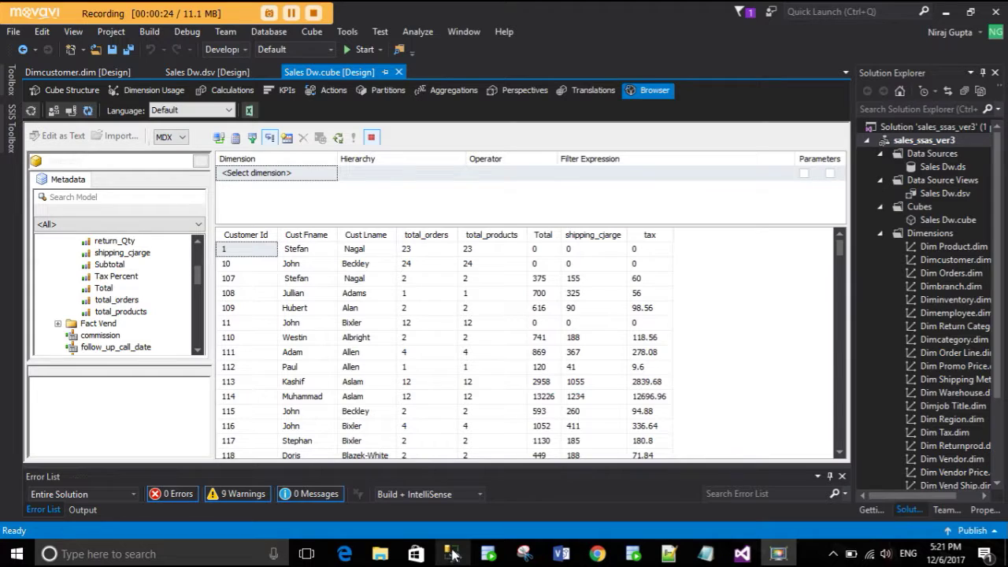
- Run the 2.1 query in SQLQuery20, showing 9 job titles with employee counts, then minimise SSMS
click(451, 553)
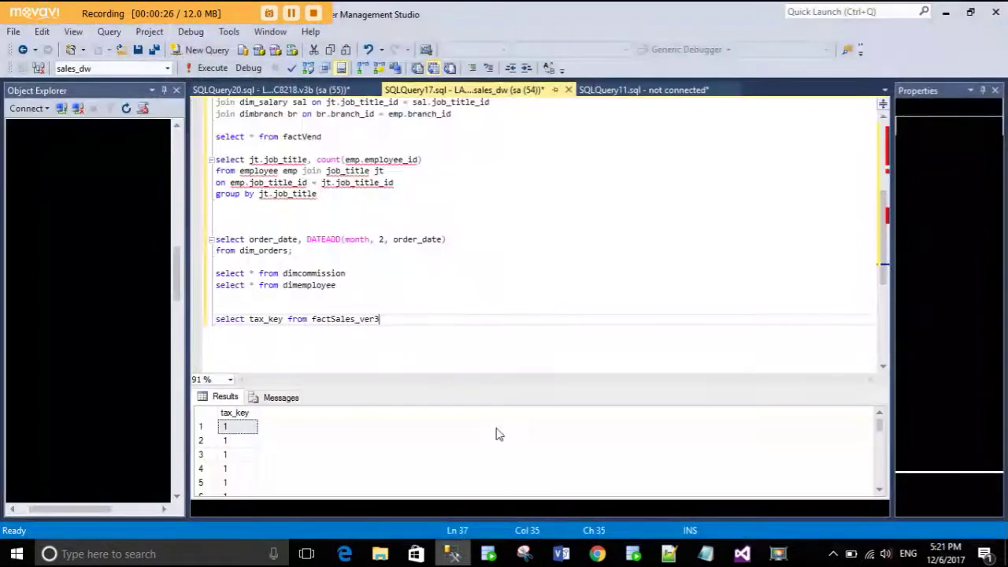
scroll(408, 264, up, 6)
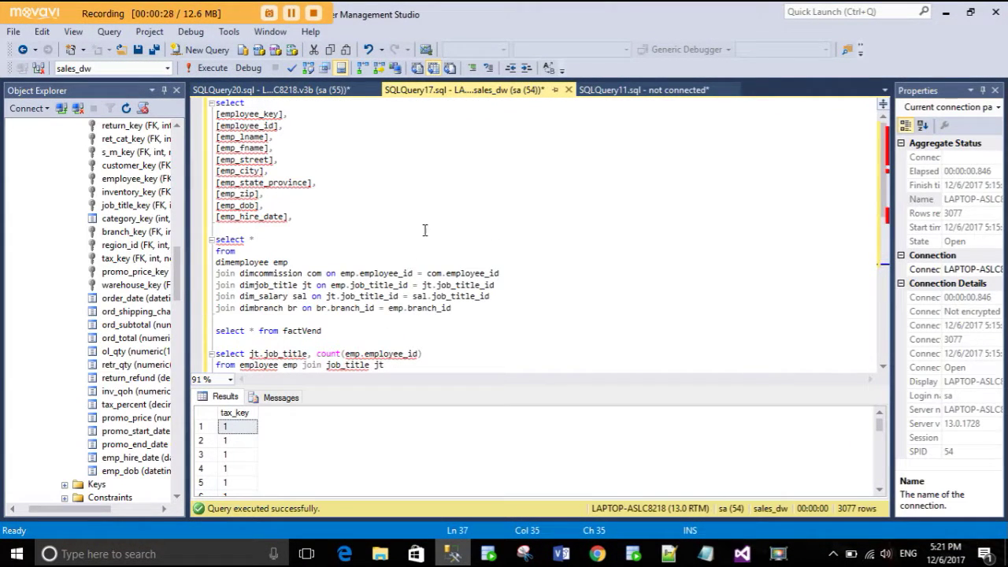
click(267, 95)
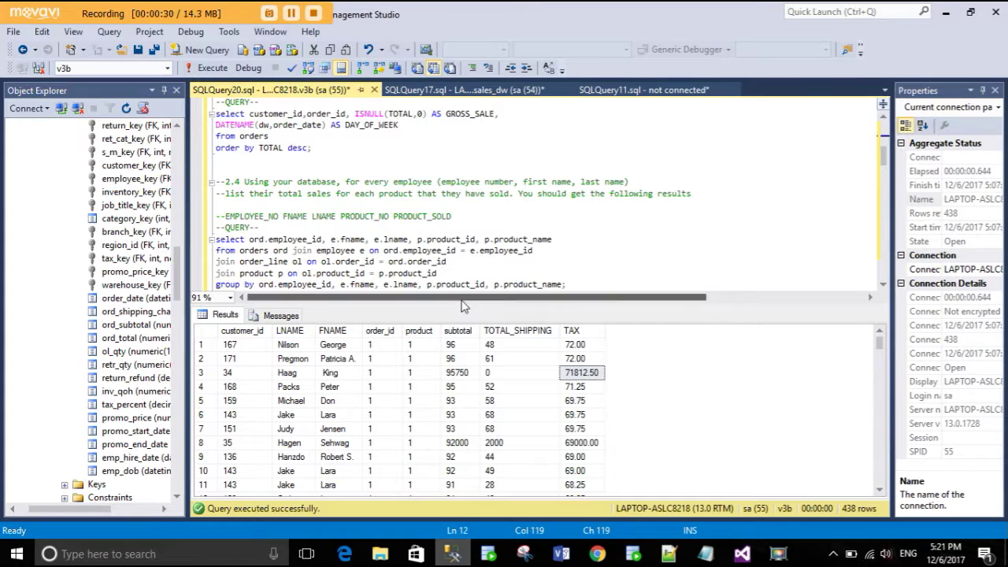
drag(463, 306, 453, 437)
scroll(444, 273, up, 7)
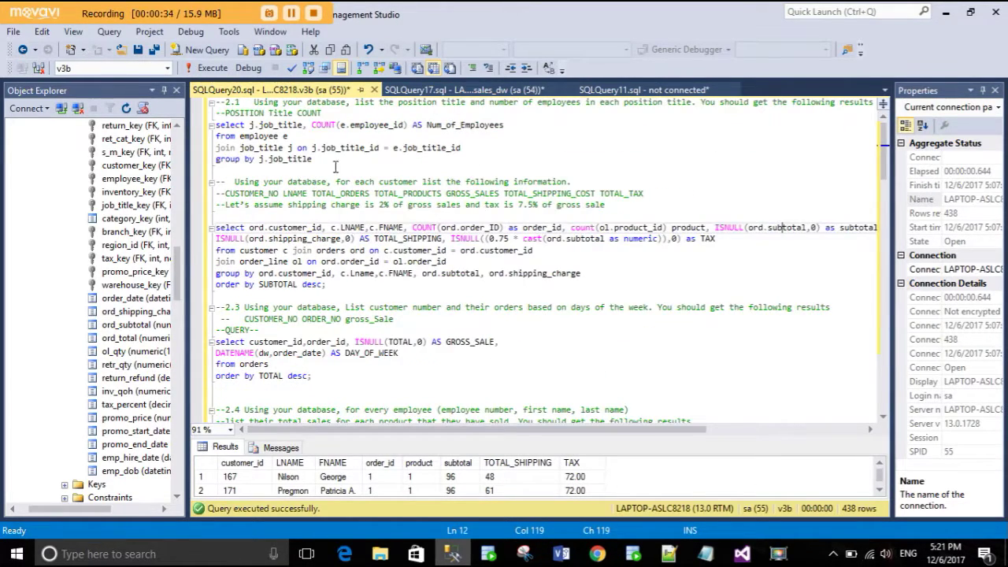
drag(335, 164, 216, 125)
key(F5)
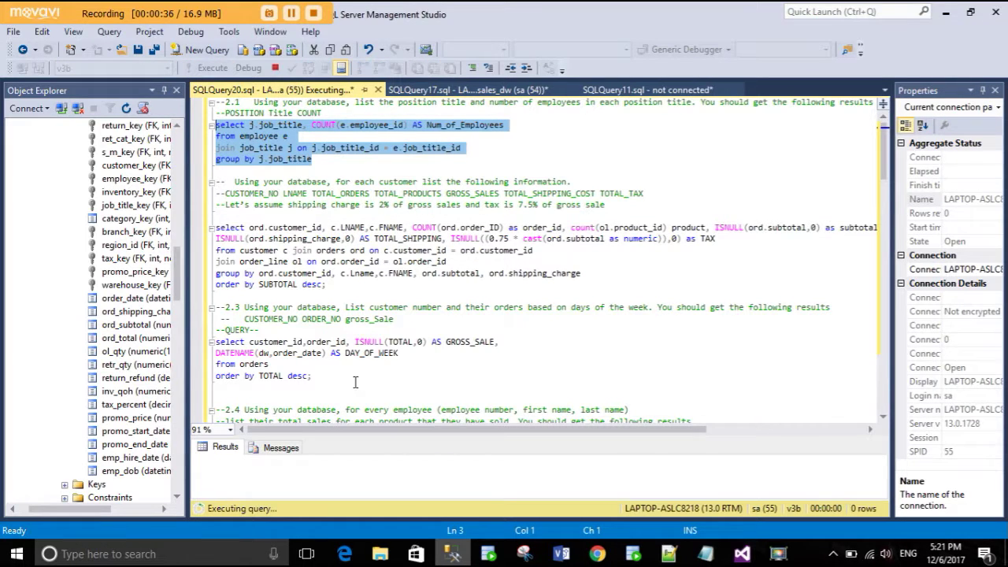
drag(385, 438, 391, 334)
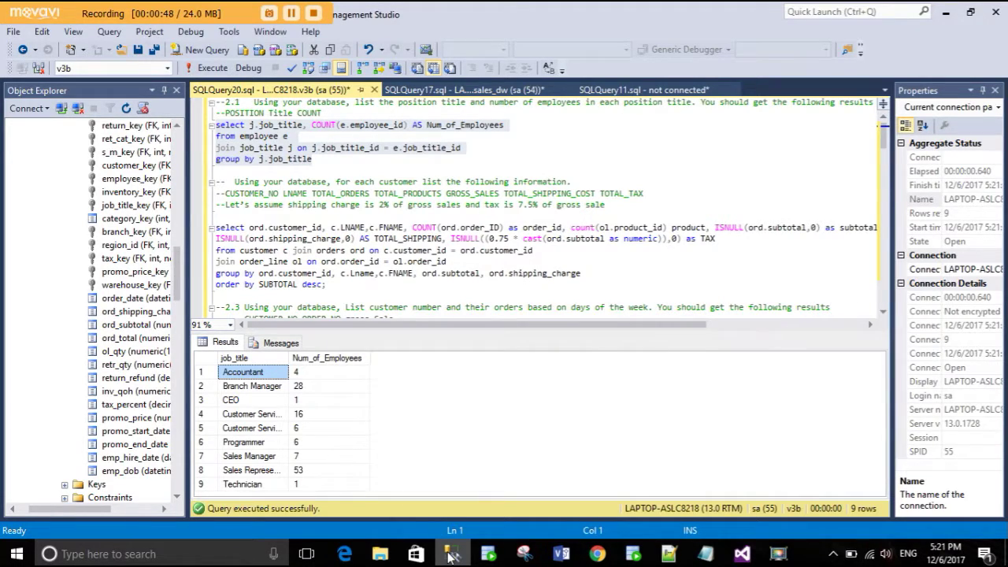
click(451, 555)
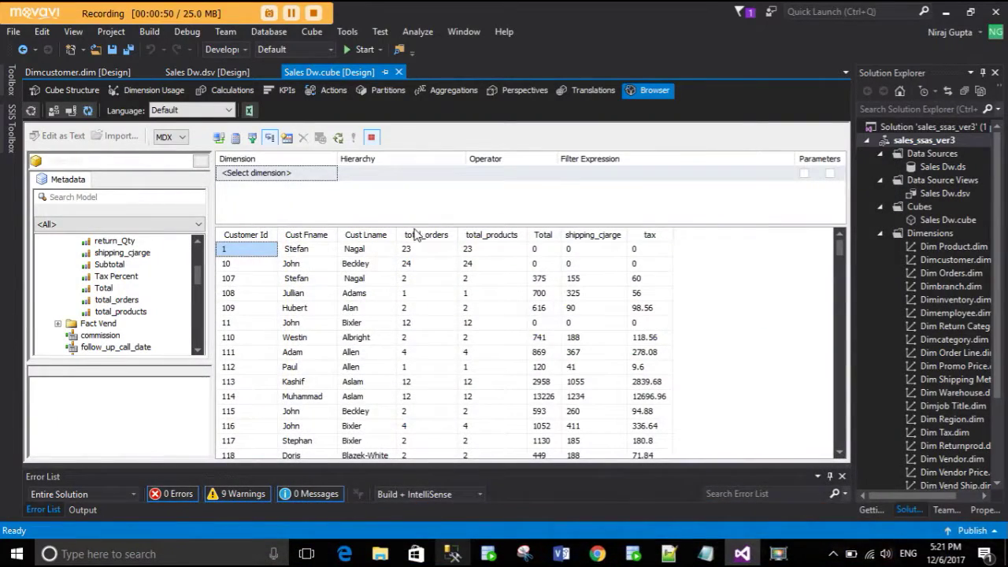
- Resize the browser results area and clear the cube browser grid
drag(416, 225, 405, 197)
right_click(738, 285)
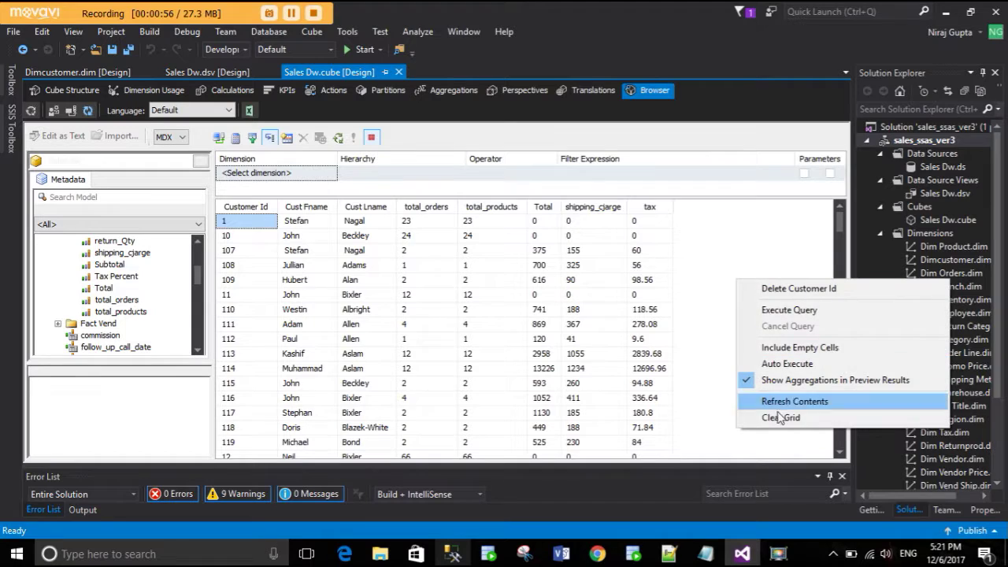
click(777, 416)
scroll(132, 302, up, 2)
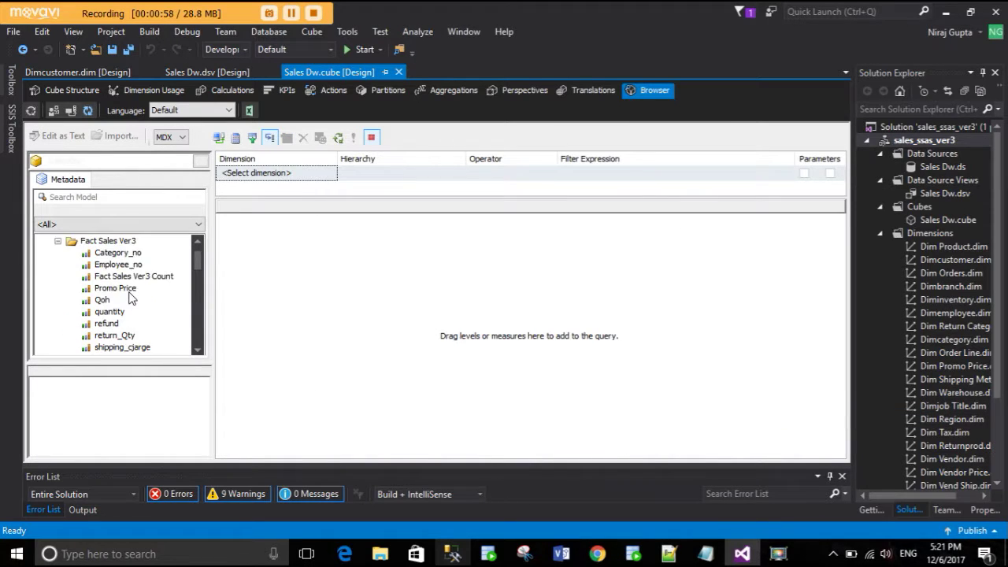
scroll(131, 301, down, 1)
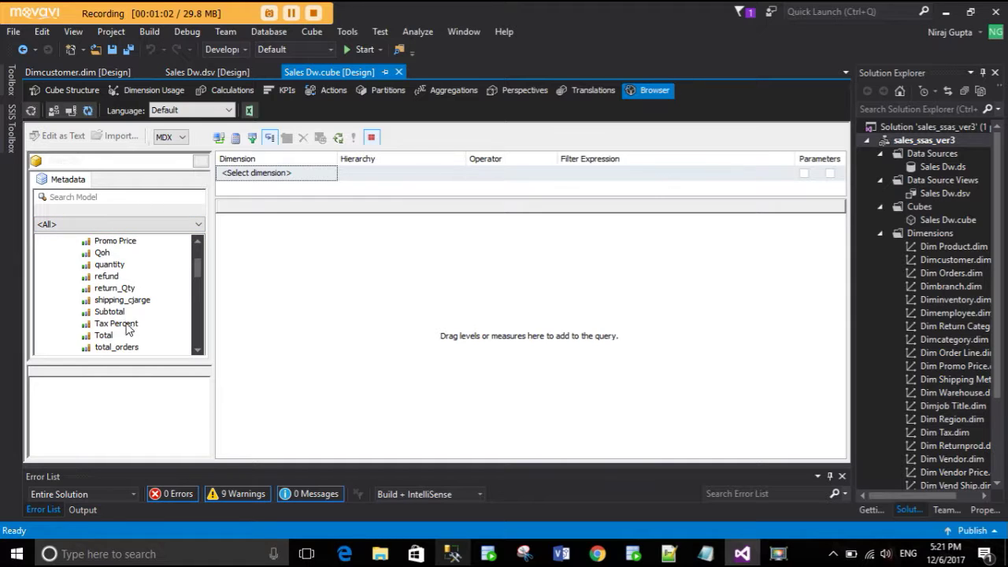
scroll(134, 323, up, 2)
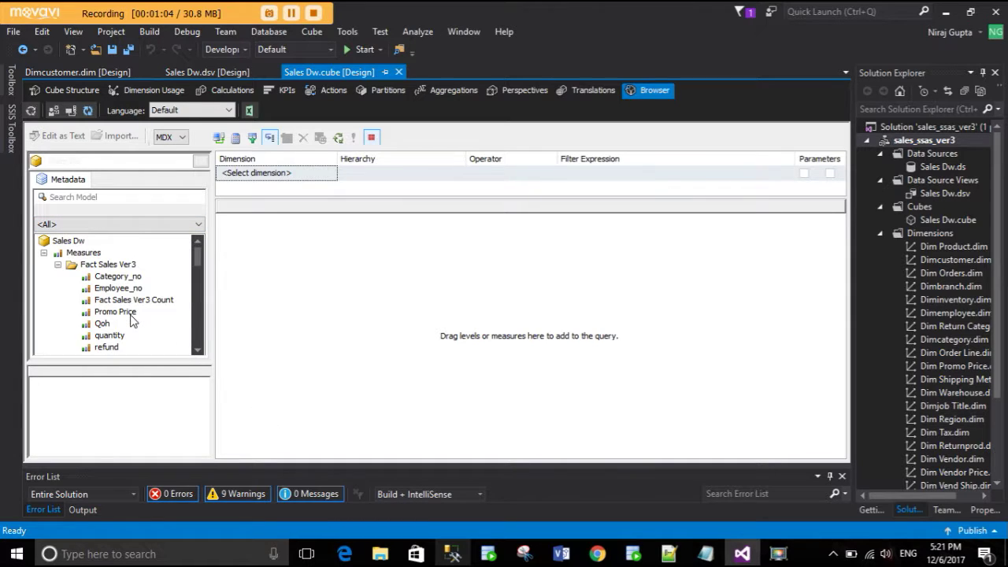
- Query the Employee_no measure by Dimjob Title's Job Title and execute it
drag(131, 292, 300, 289)
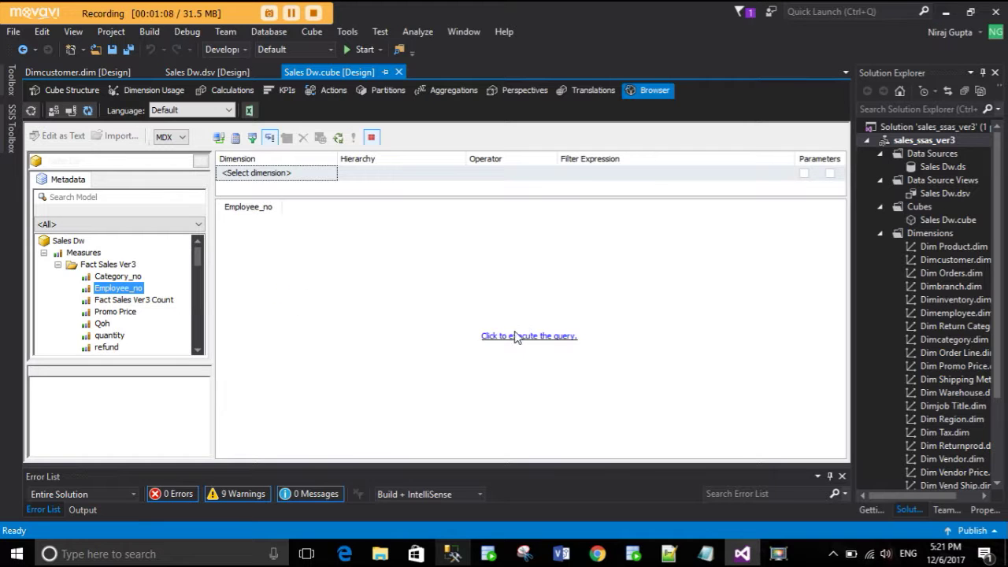
scroll(61, 292, down, 5)
scroll(107, 315, down, 9)
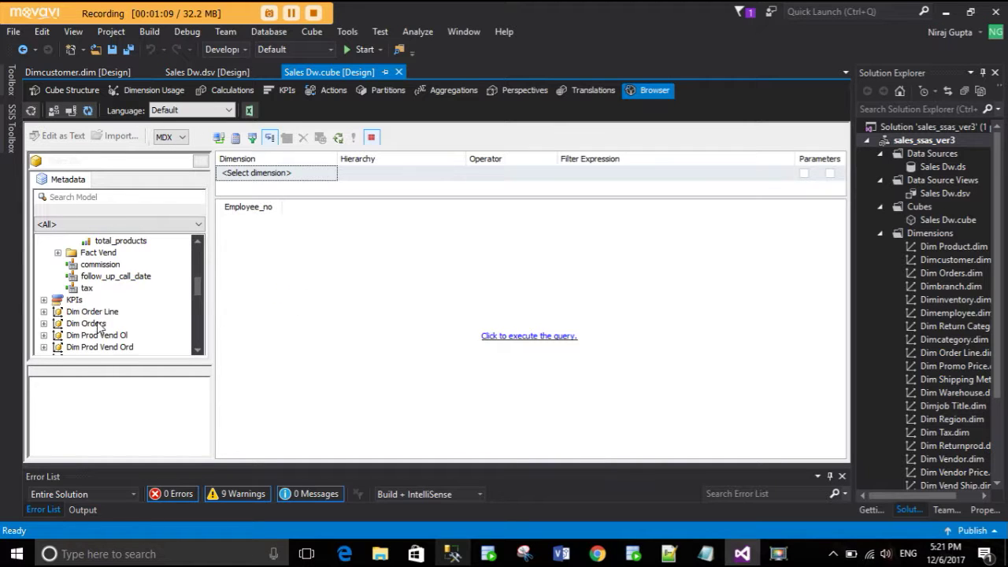
scroll(71, 347, down, 1)
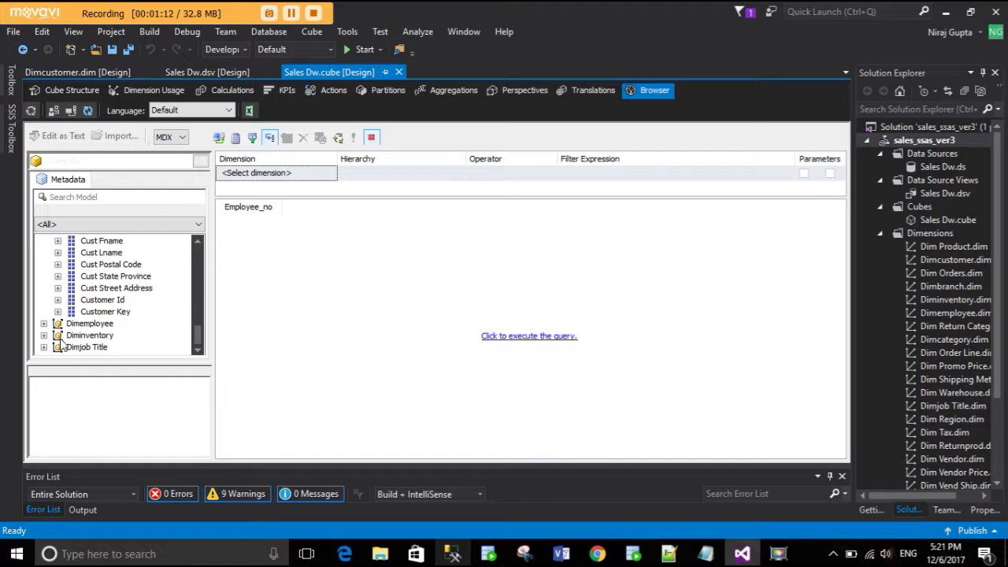
click(44, 346)
drag(93, 323, 242, 286)
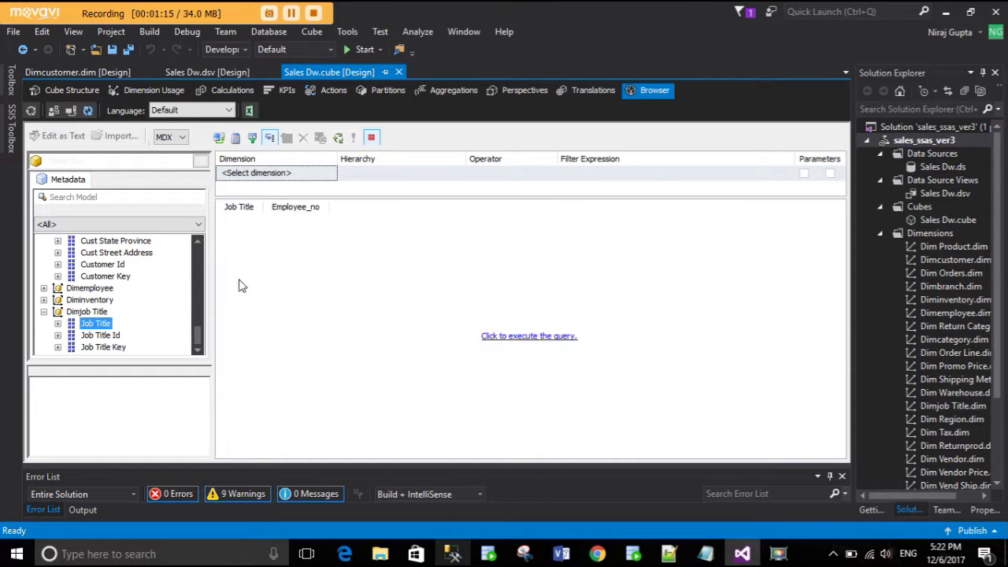
click(524, 339)
- Autofit the Job Title and Employee_no columns and review counts, e.g. Branch Manager 28
double_click(264, 206)
double_click(389, 208)
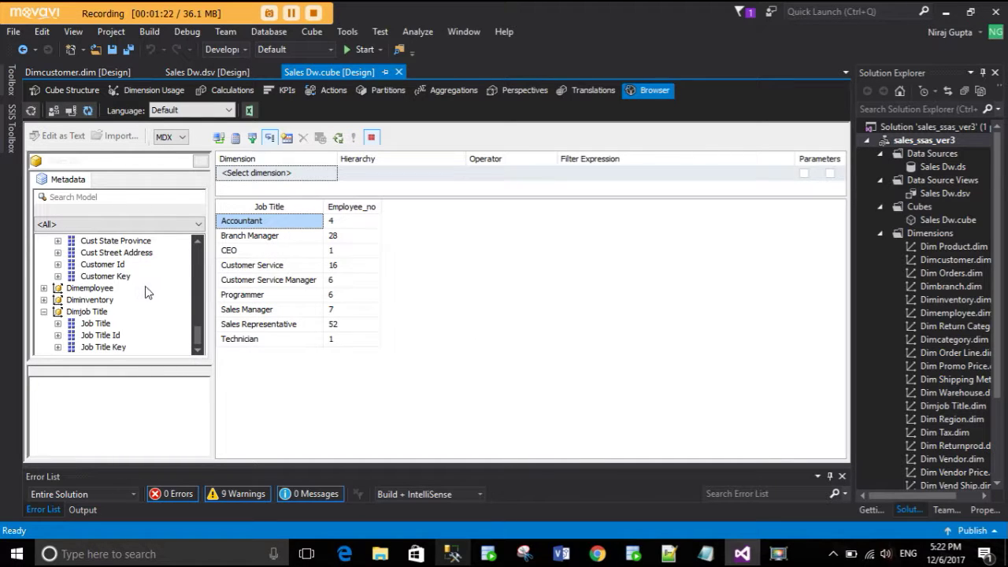
scroll(145, 292, up, 3)
scroll(146, 290, up, 10)
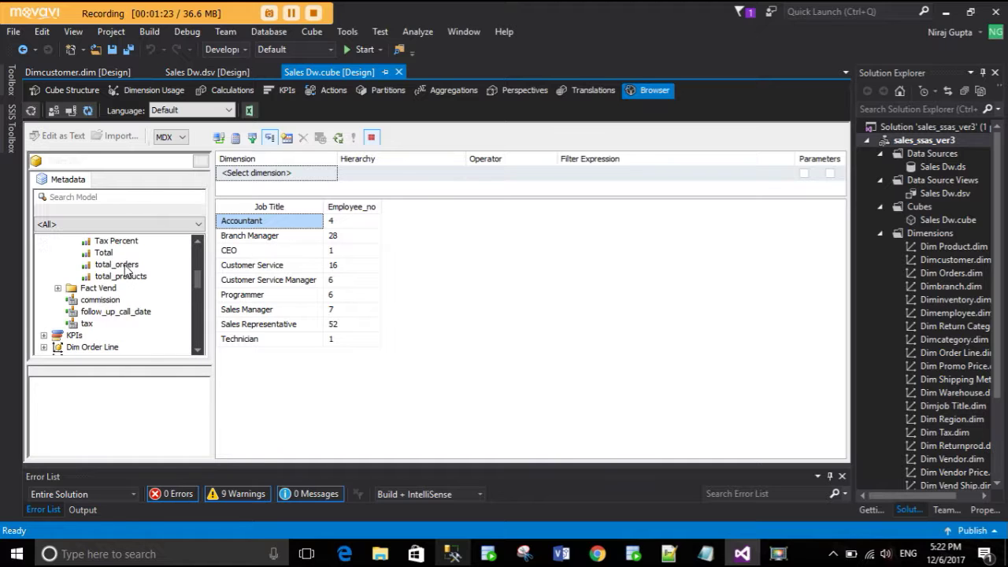
scroll(126, 273, down, 3)
scroll(126, 276, up, 3)
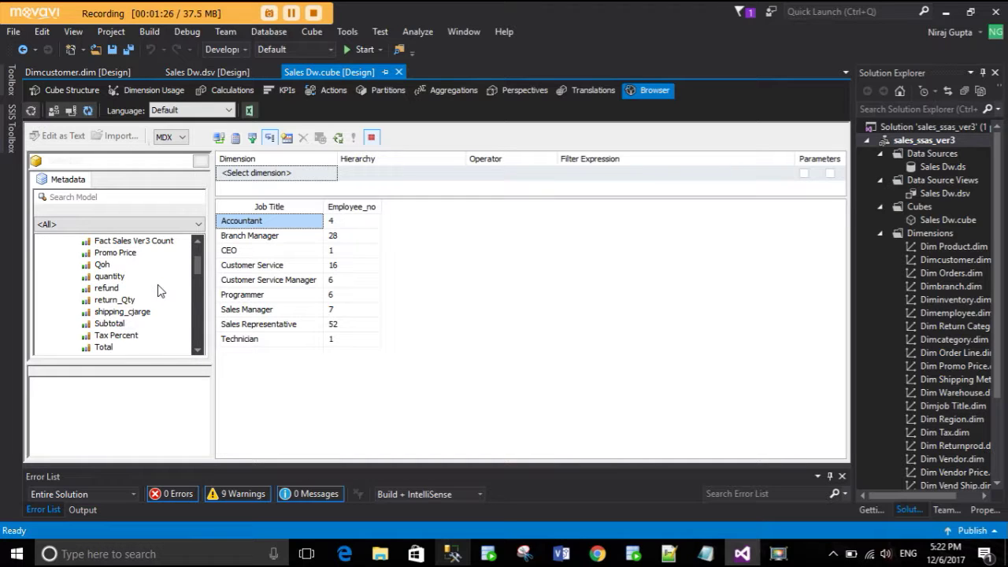
scroll(157, 291, up, 2)
scroll(139, 311, down, 3)
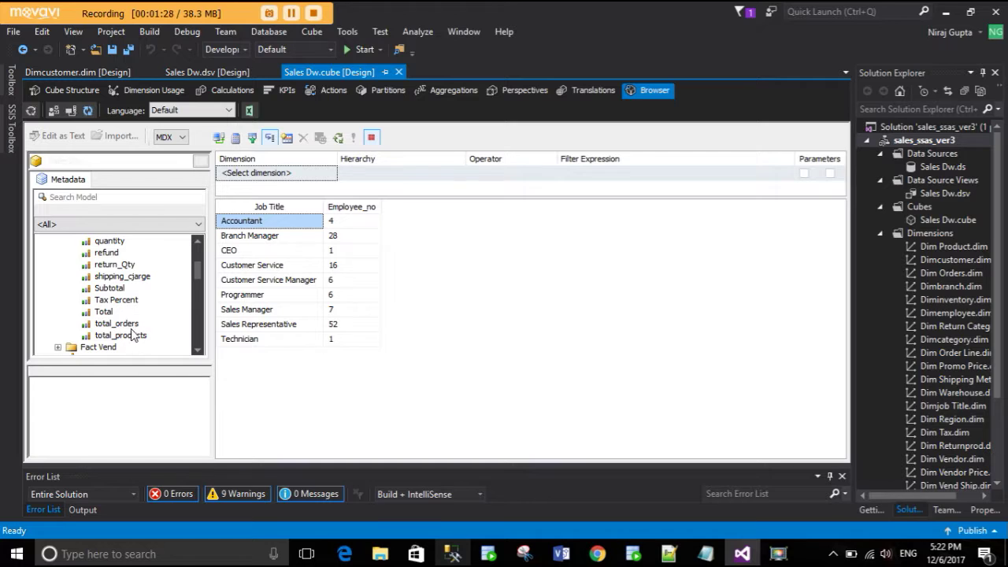
scroll(125, 295, up, 3)
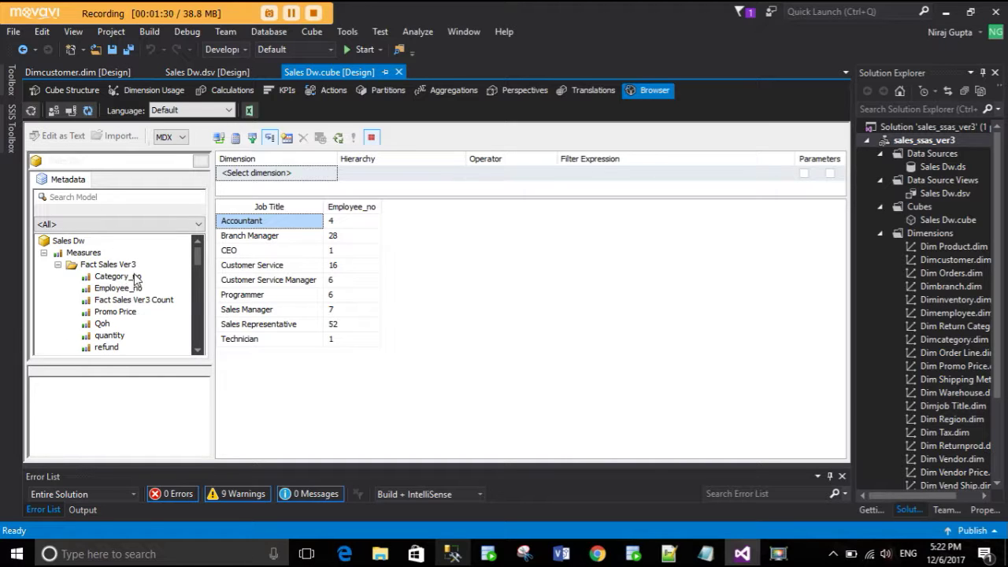
scroll(176, 313, down, 10)
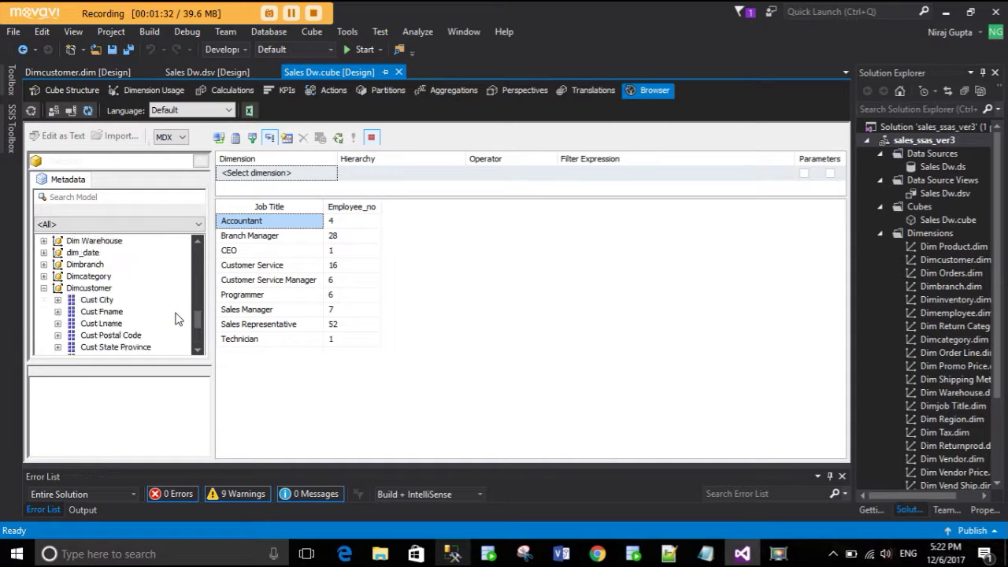
scroll(166, 323, down, 1)
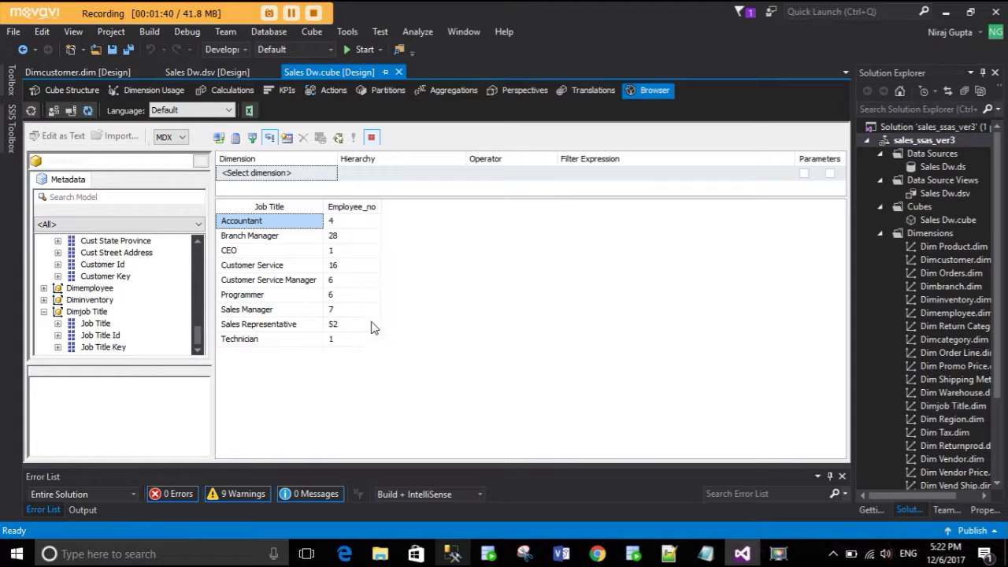
- Clear the job title results from the grid and switch back to SSMS
right_click(551, 260)
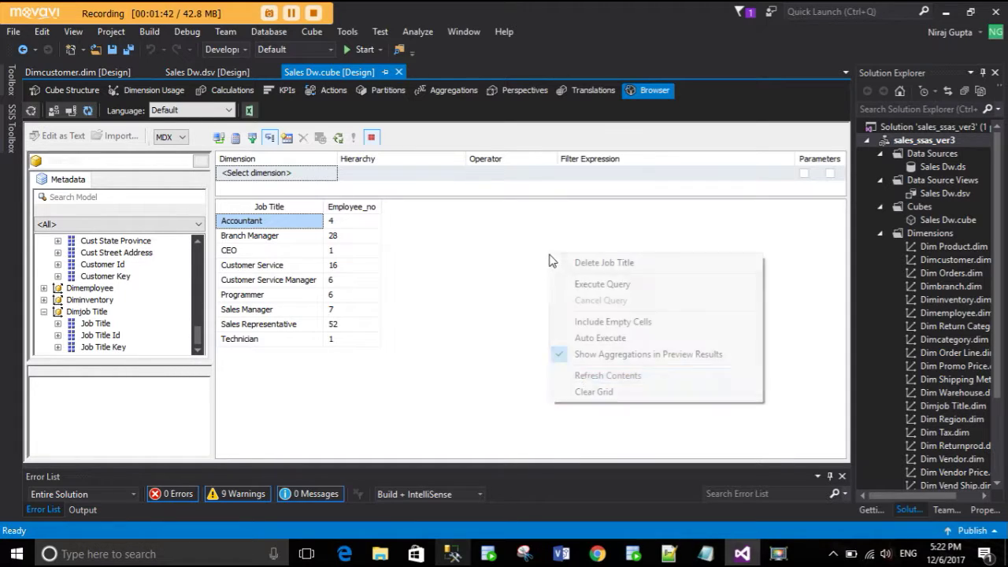
click(586, 394)
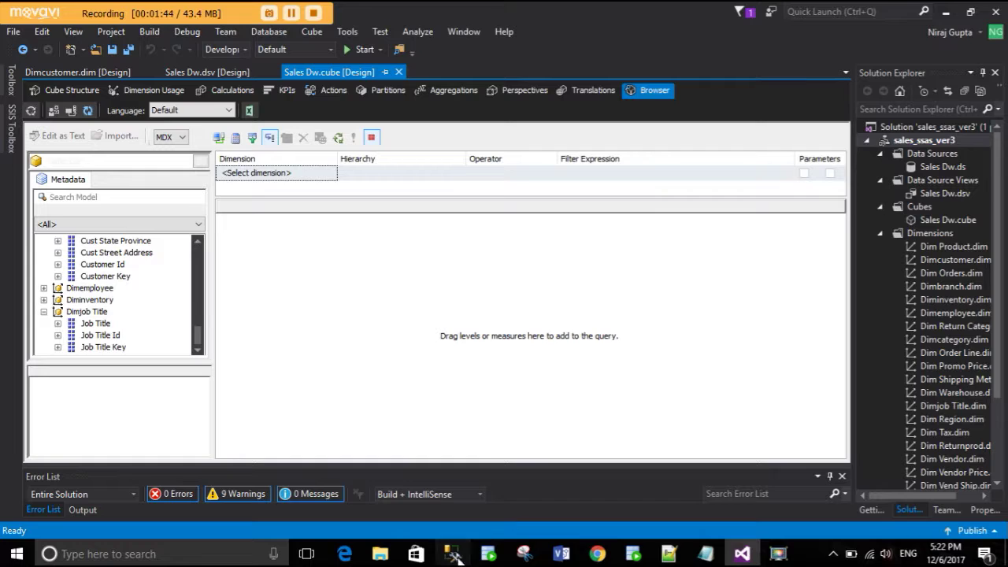
click(452, 553)
click(468, 274)
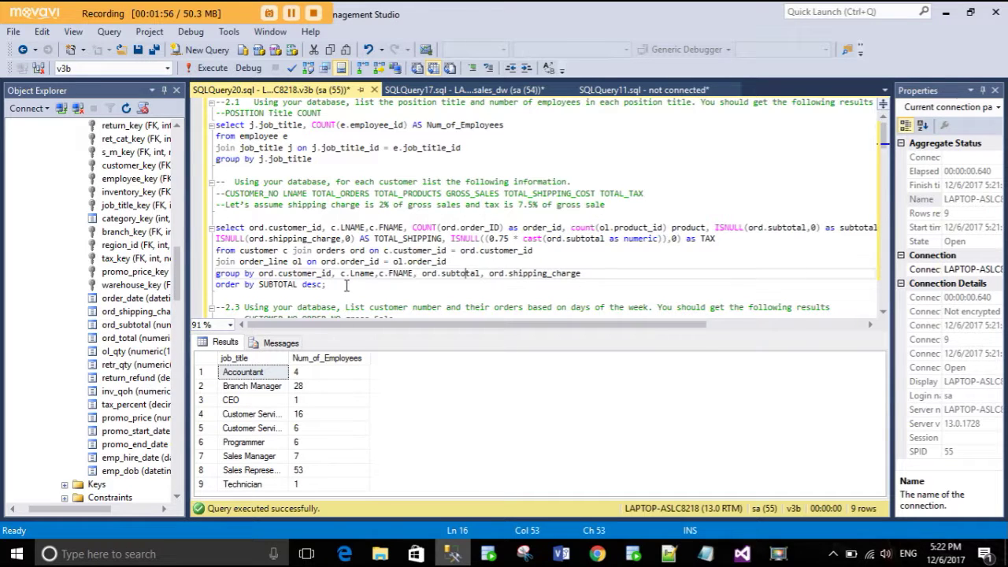
- Run the per-customer orders, subtotal, shipping and tax query (438 rows), then return to Visual Studio
drag(353, 287, 216, 227)
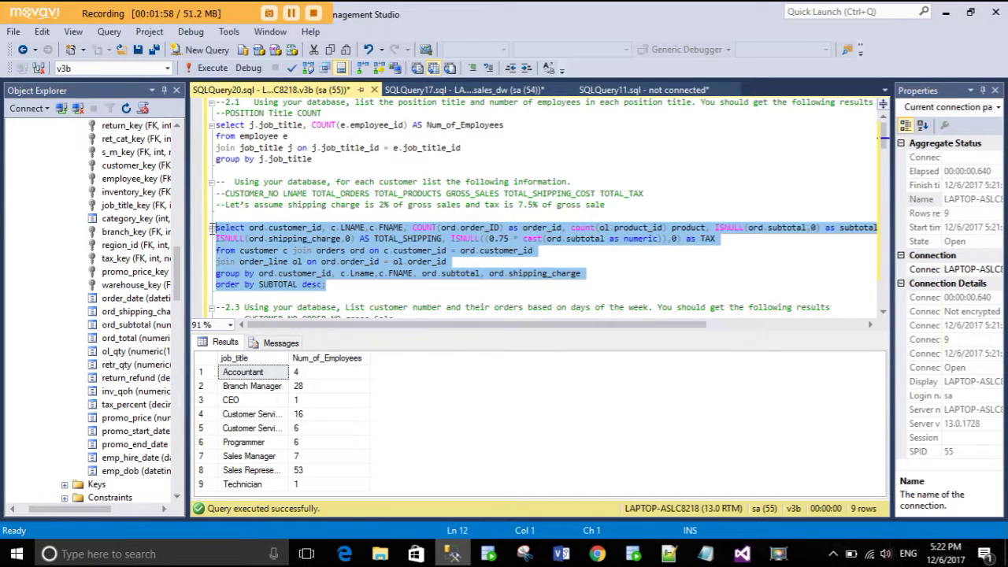
click(186, 68)
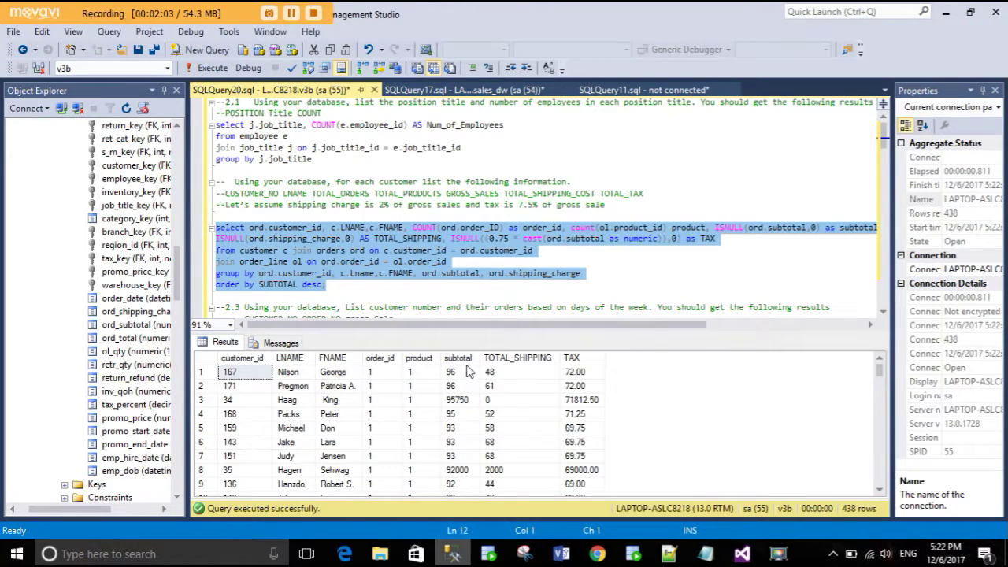
scroll(378, 418, down, 12)
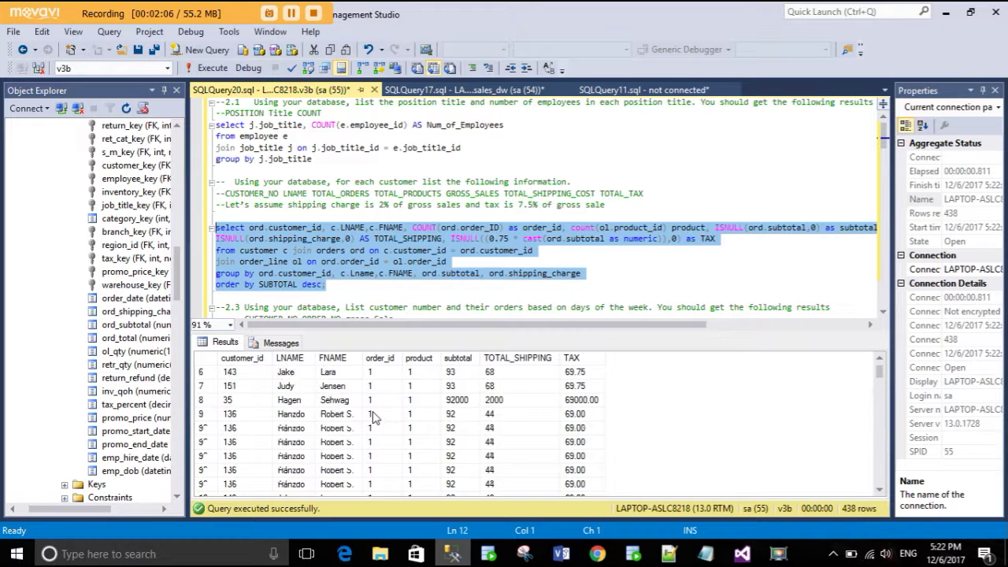
scroll(374, 418, up, 2)
scroll(374, 418, down, 4)
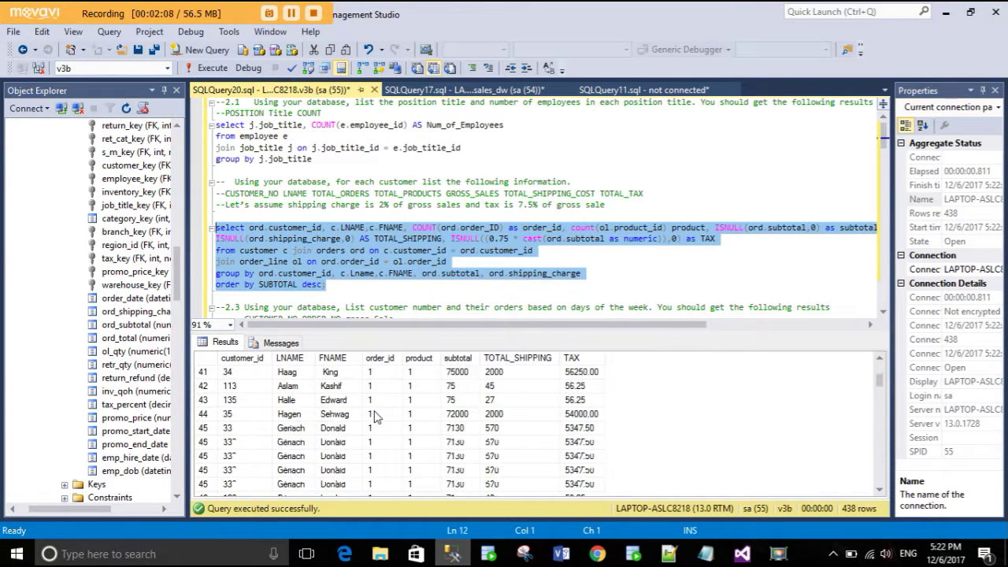
scroll(374, 417, up, 3)
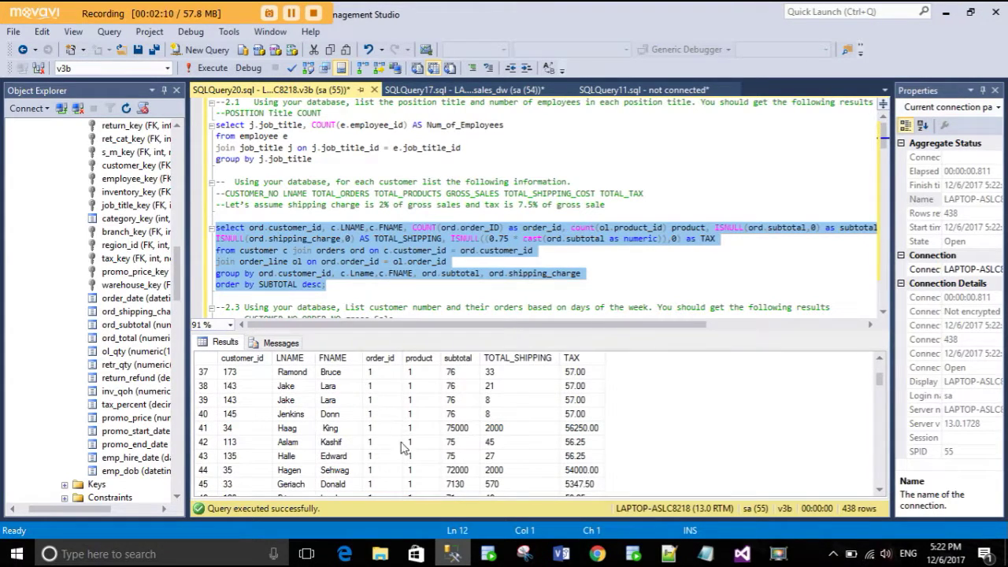
scroll(476, 470, down, 3)
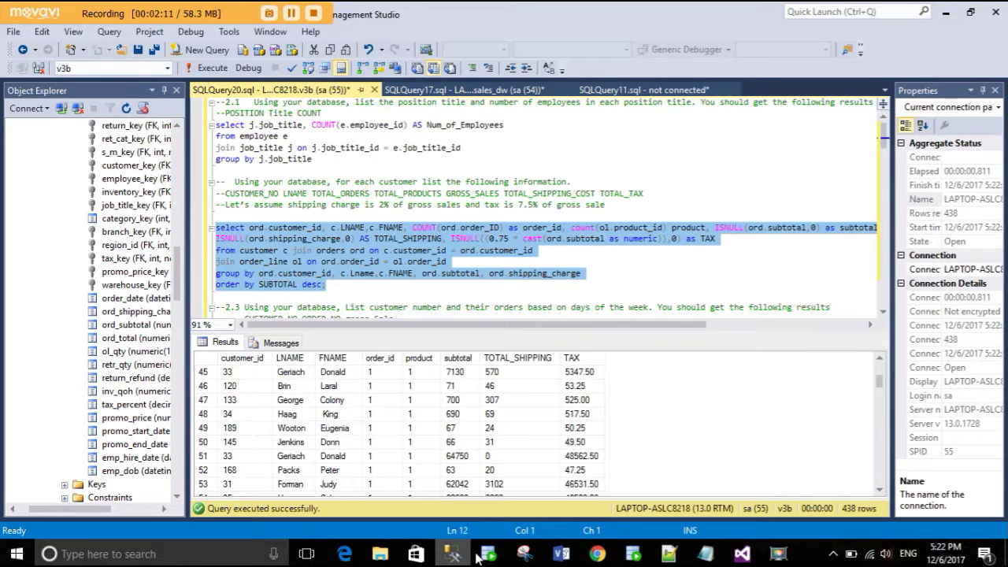
click(472, 556)
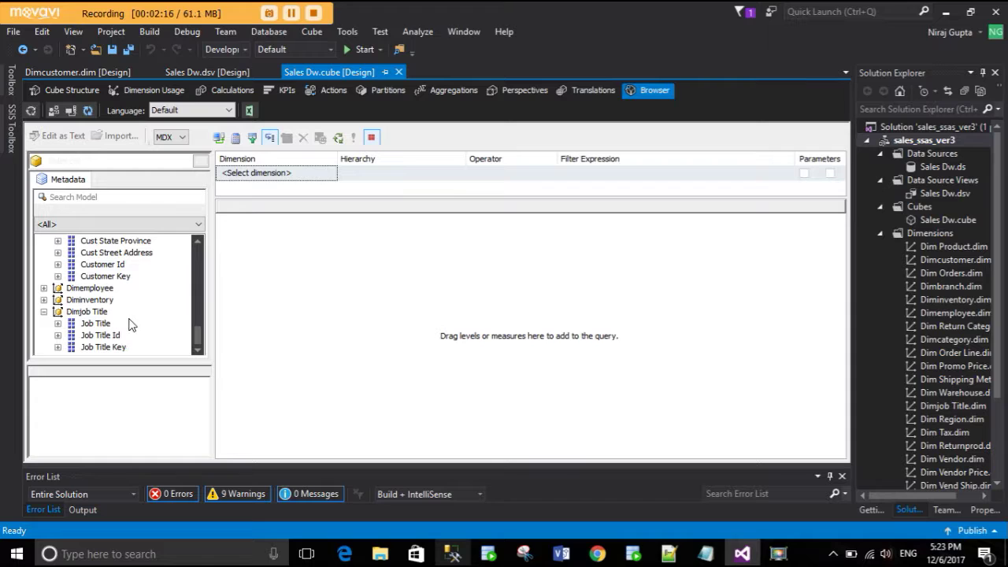
- Collapse Dimjob Title, add Customer Id, Cust Fname and Cust Lname, and run the query
click(55, 312)
click(44, 311)
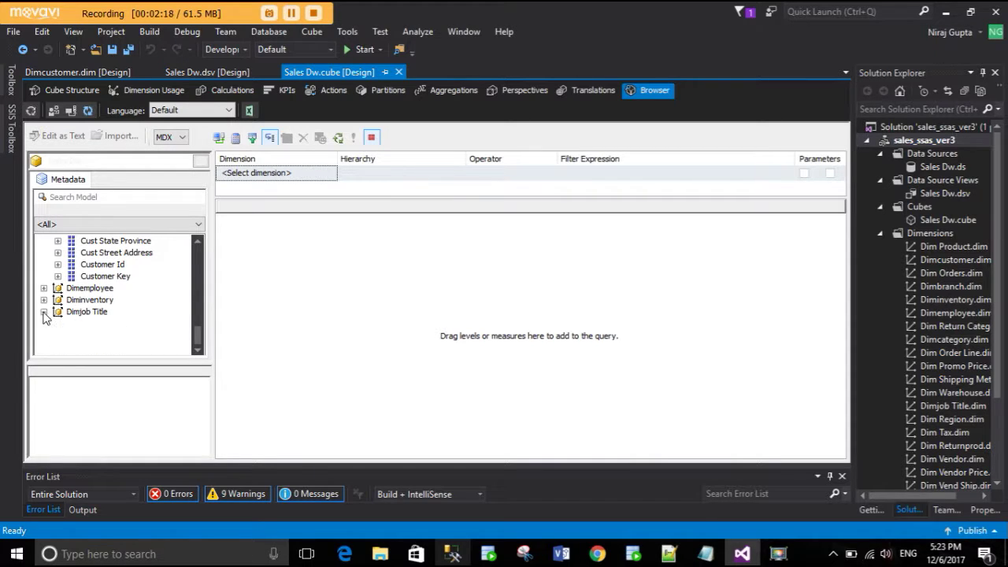
scroll(87, 331, up, 3)
drag(91, 350, 280, 291)
drag(110, 290, 331, 272)
drag(101, 300, 452, 260)
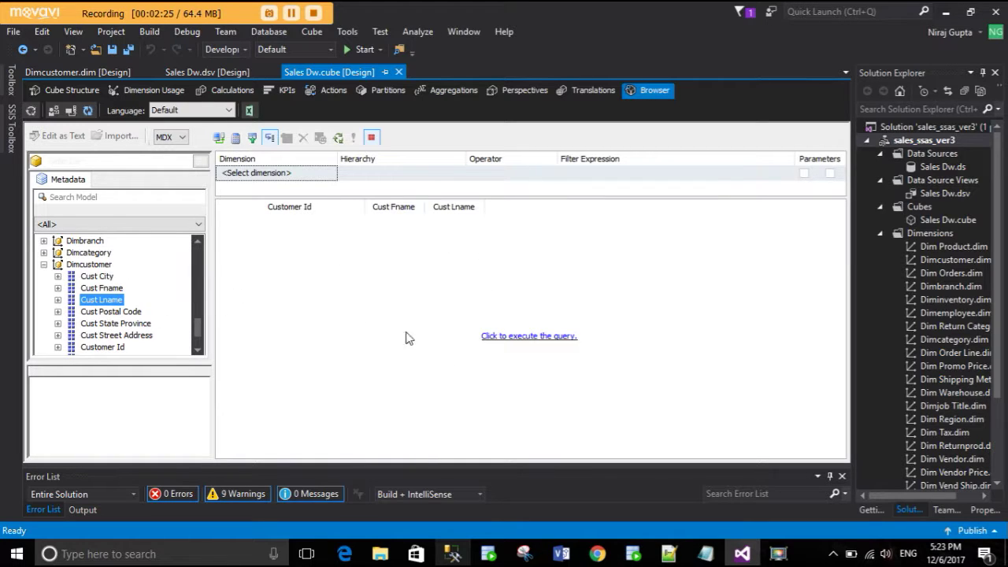
click(515, 337)
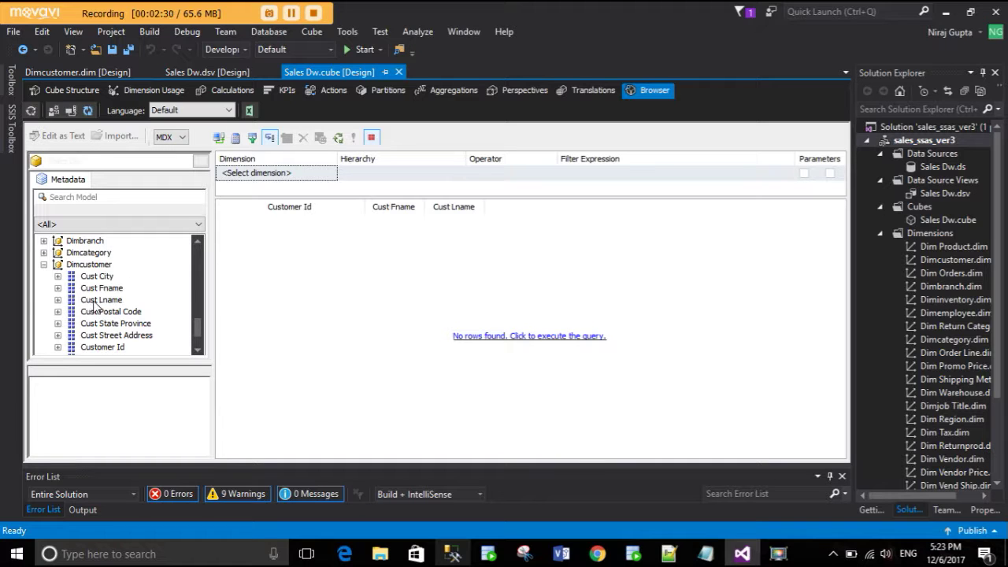
scroll(101, 310, down, 2)
scroll(118, 311, up, 15)
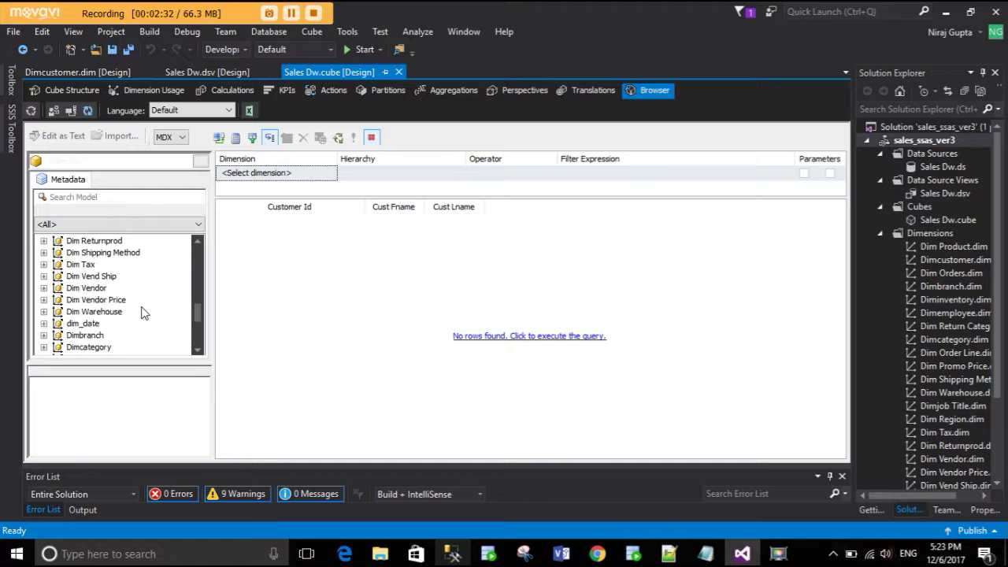
scroll(163, 307, down, 2)
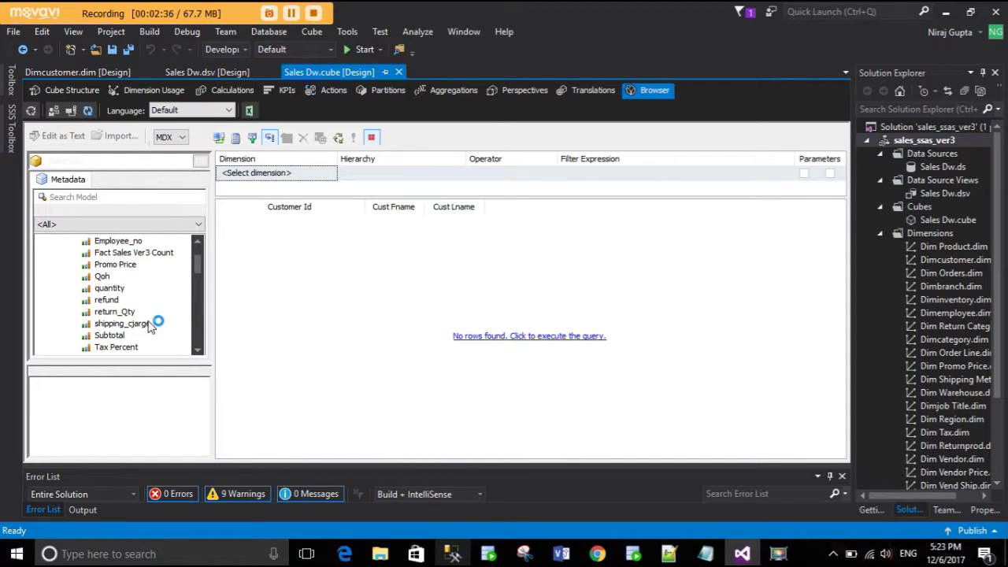
scroll(141, 309, down, 2)
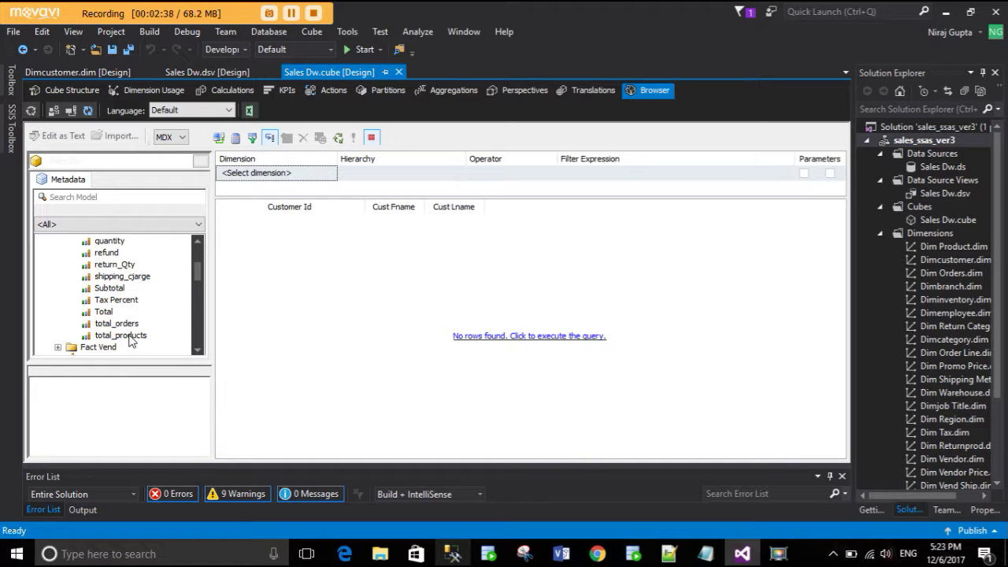
- Add the total_orders, total_products, Total and shipping_cjarge measures as query columns
drag(119, 331, 488, 208)
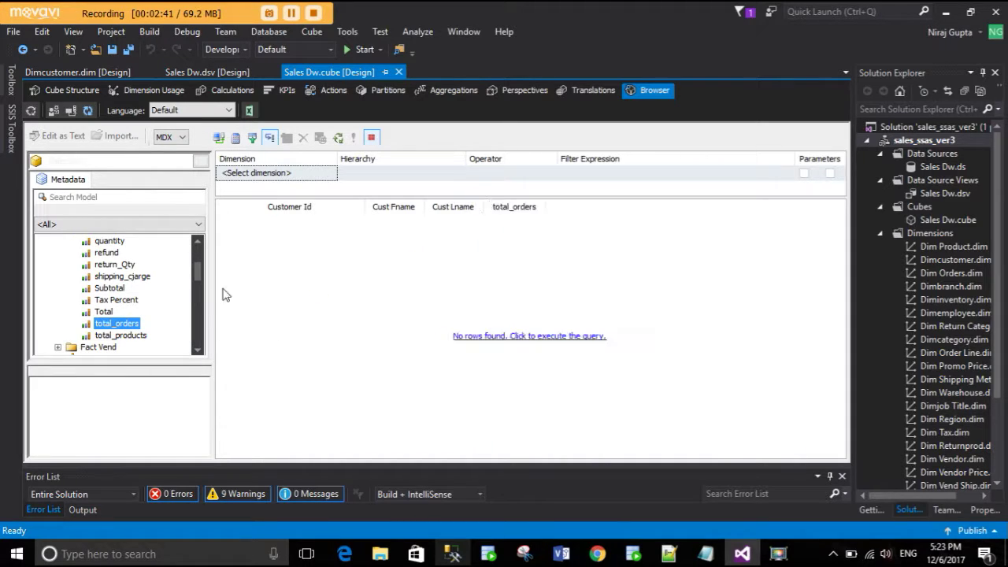
drag(128, 337, 549, 208)
scroll(126, 319, up, 2)
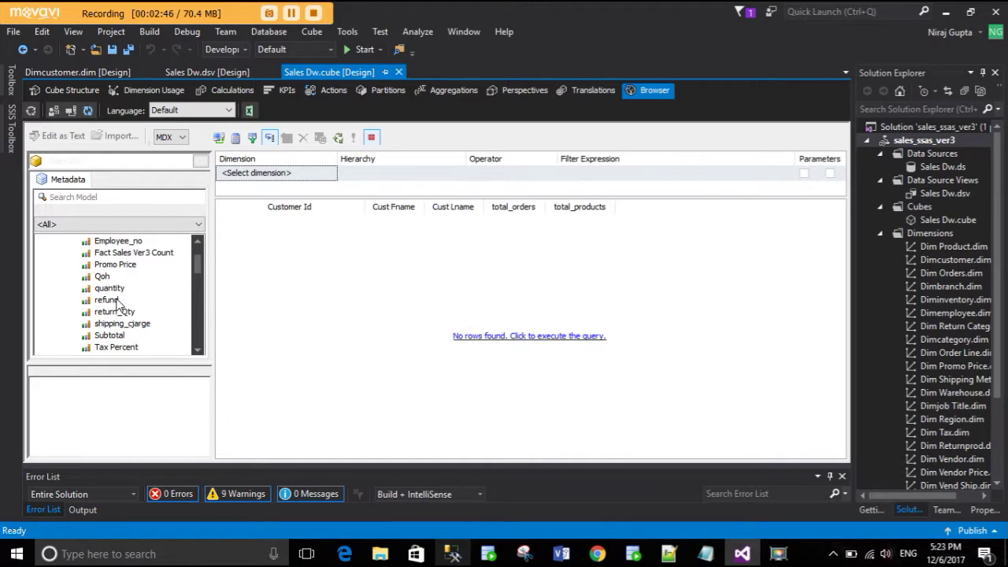
scroll(113, 338, down, 2)
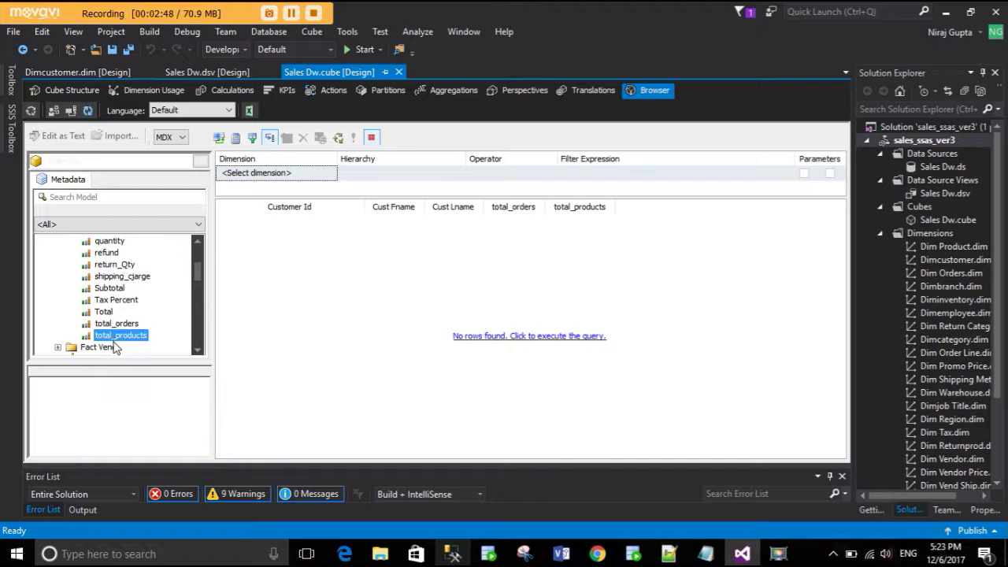
drag(106, 312, 612, 207)
drag(122, 276, 635, 214)
drag(654, 218, 656, 219)
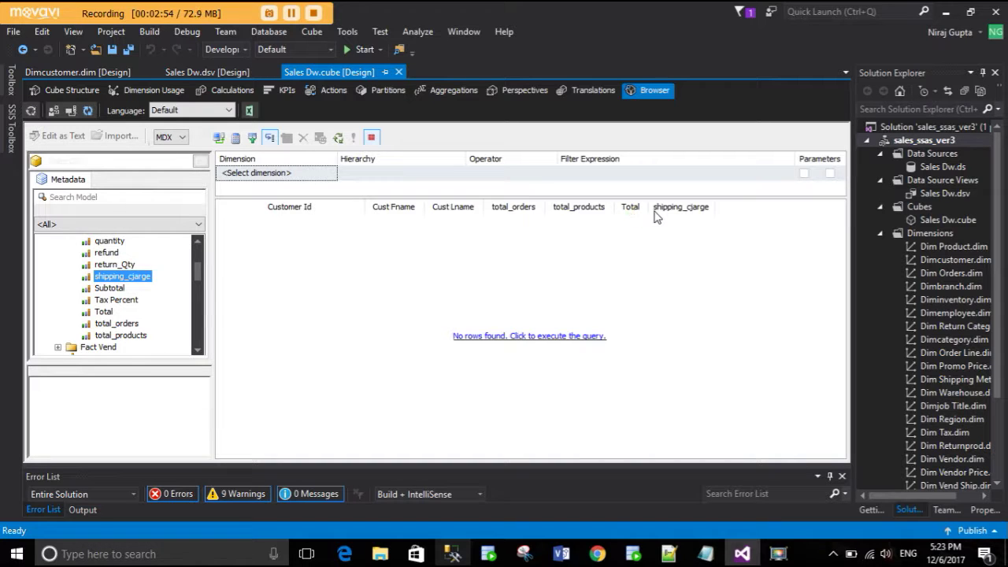
- Execute the cube query and scroll through the returned customer rows
click(513, 339)
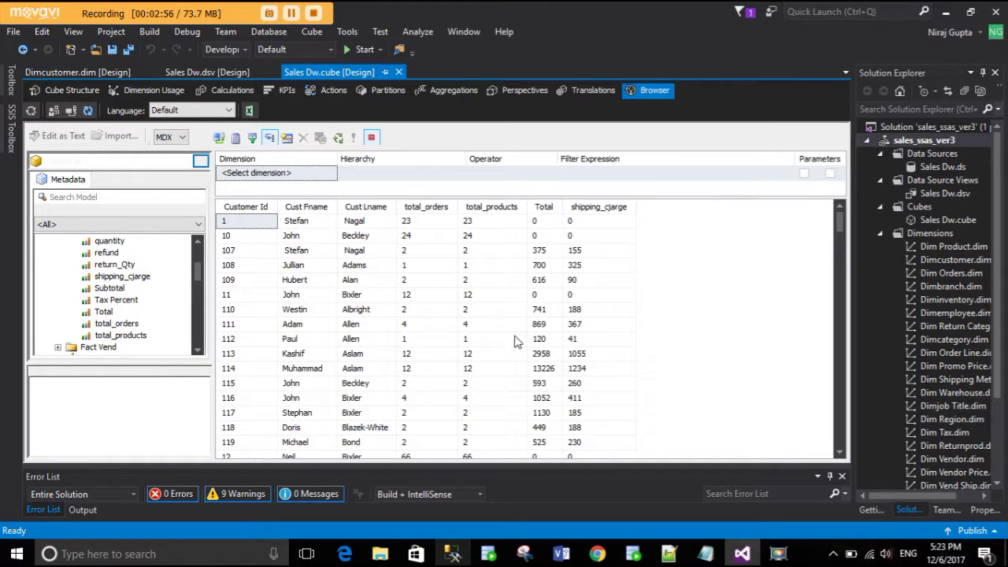
scroll(622, 348, down, 5)
scroll(622, 347, down, 20)
scroll(606, 347, up, 20)
scroll(130, 311, down, 3)
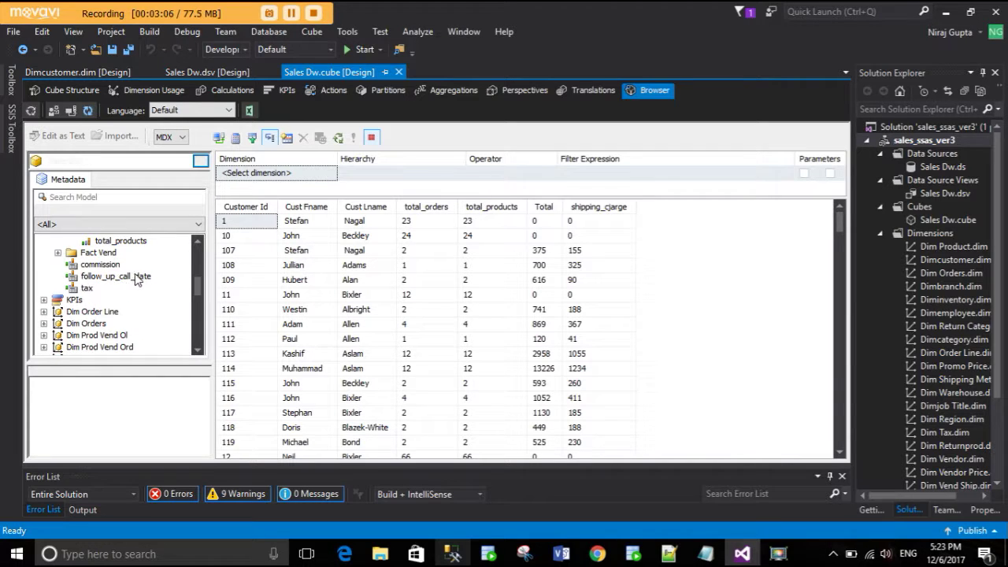
scroll(130, 284, up, 4)
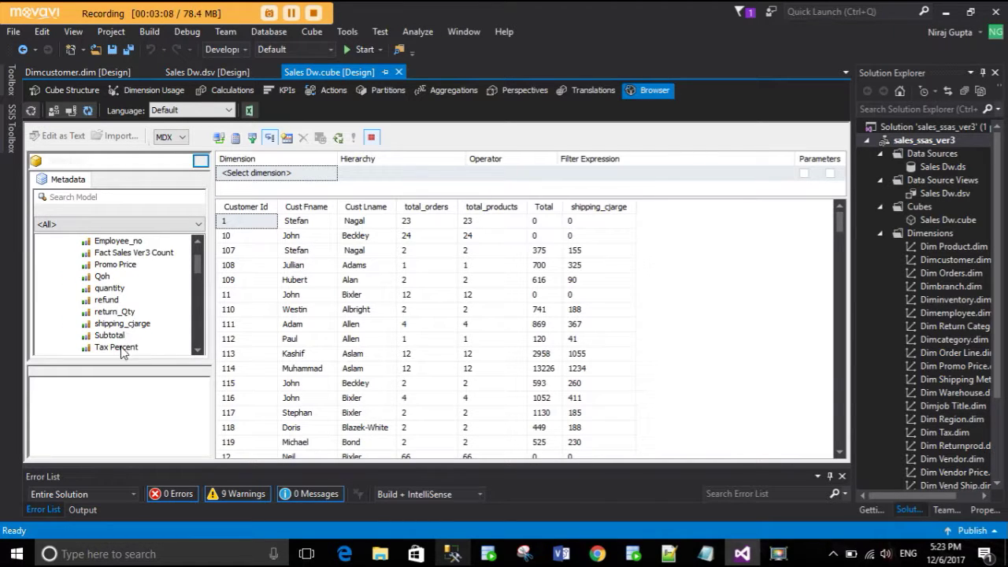
scroll(118, 343, down, 1)
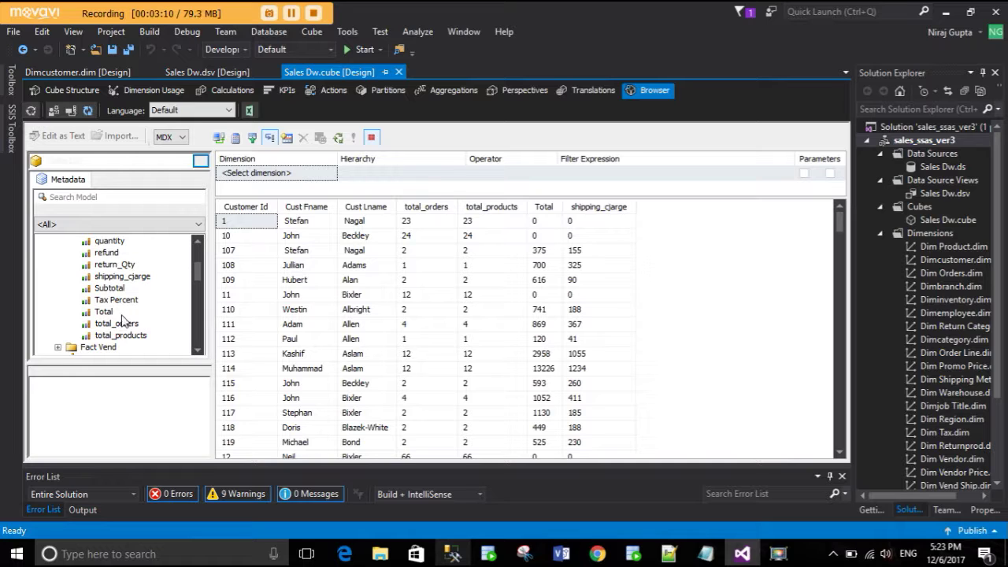
- Check the tax calculation defined as [Tax Percent] * [Total], glance at the DSV, then return to Browser
click(224, 94)
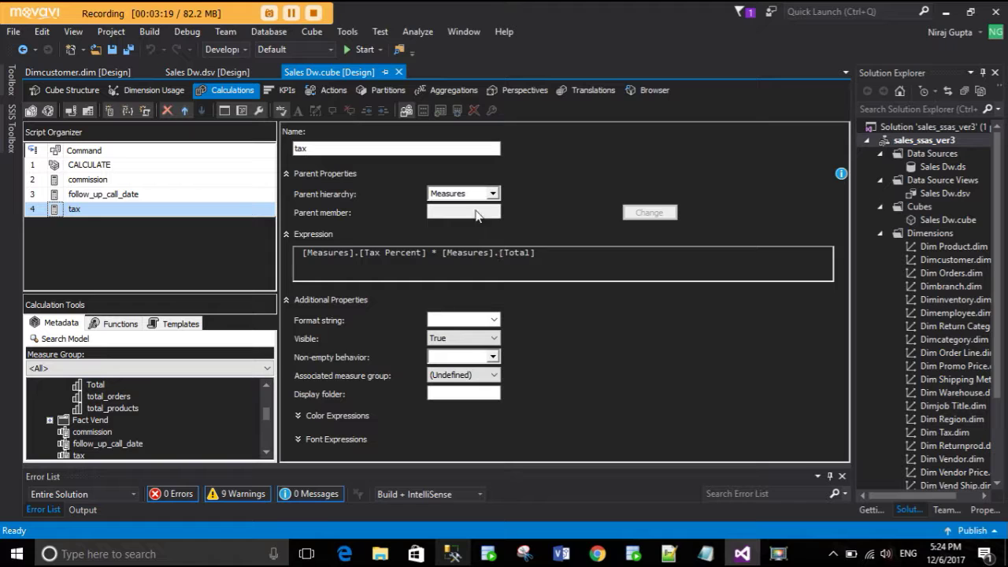
click(188, 74)
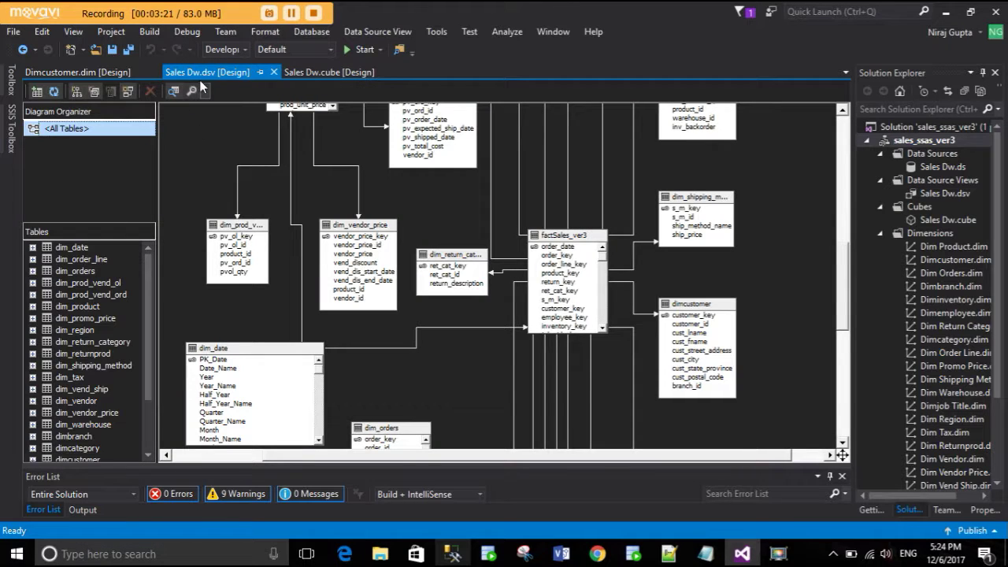
click(333, 72)
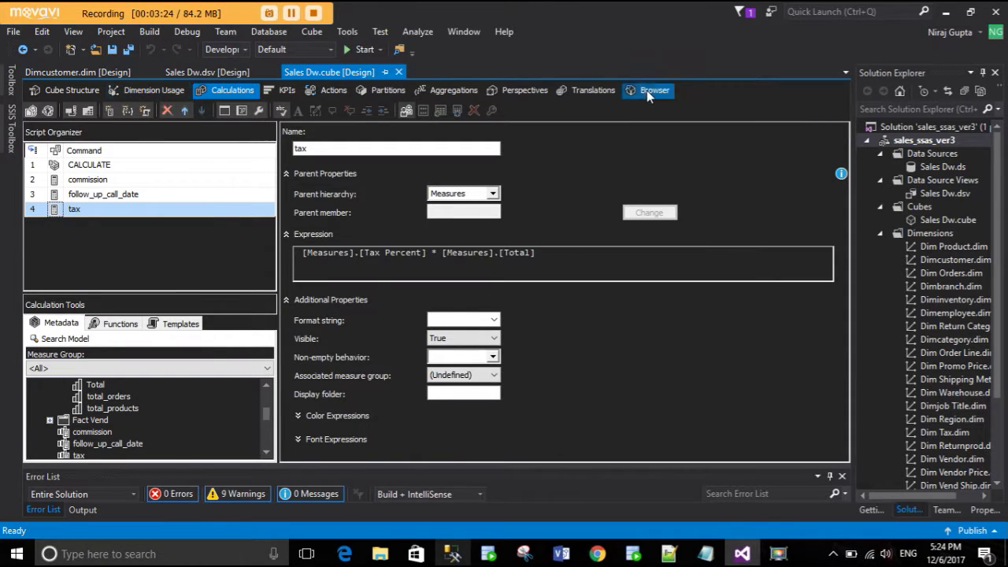
click(652, 91)
- Add the calculated tax member to the grid, rerun the query, and widen its column
scroll(111, 321, down, 3)
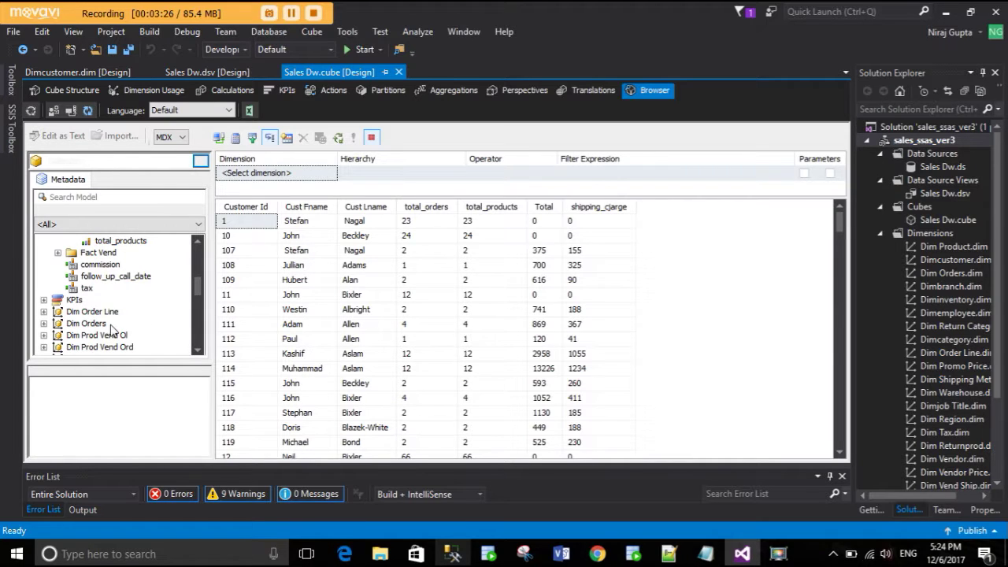
drag(87, 288, 636, 204)
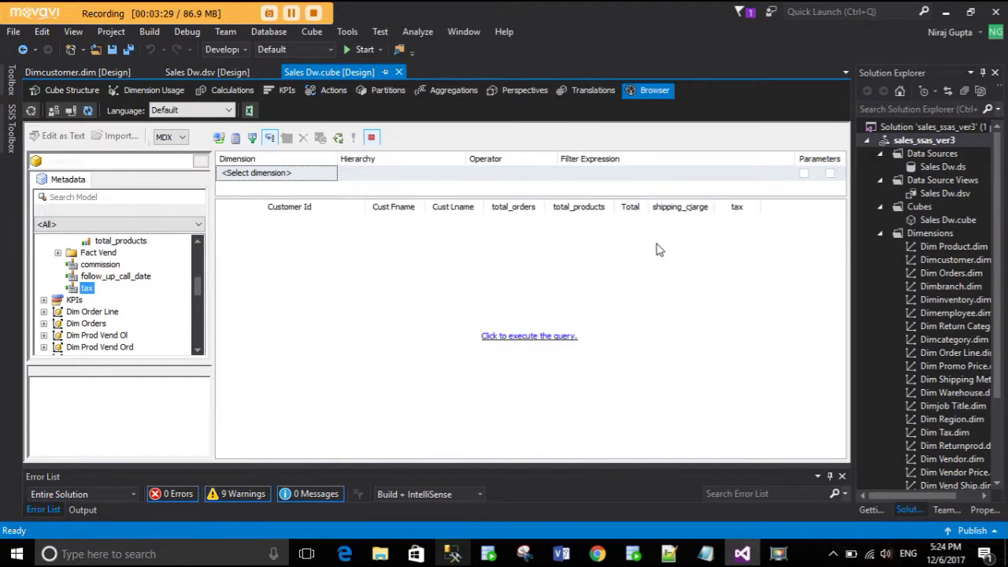
click(553, 337)
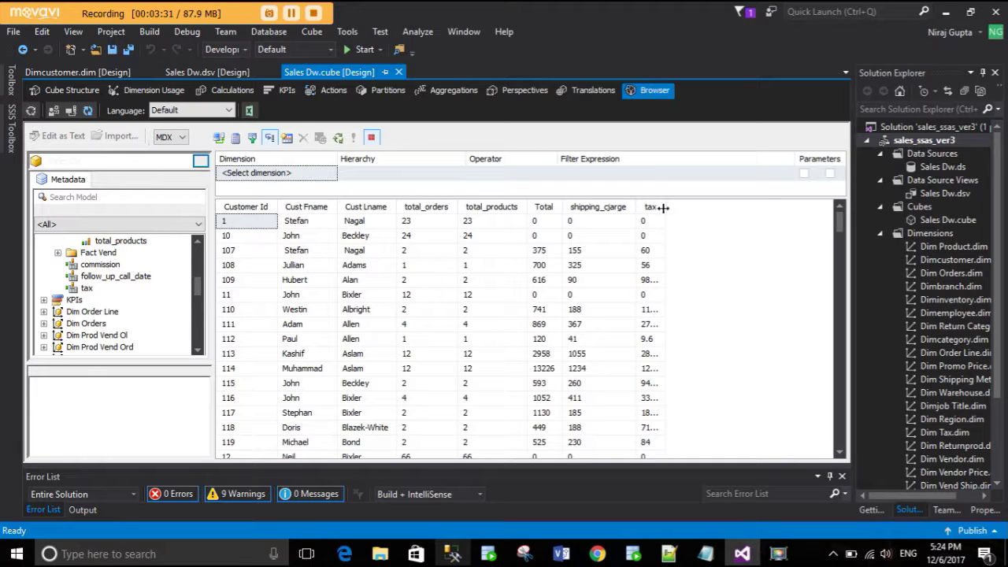
drag(665, 207, 676, 207)
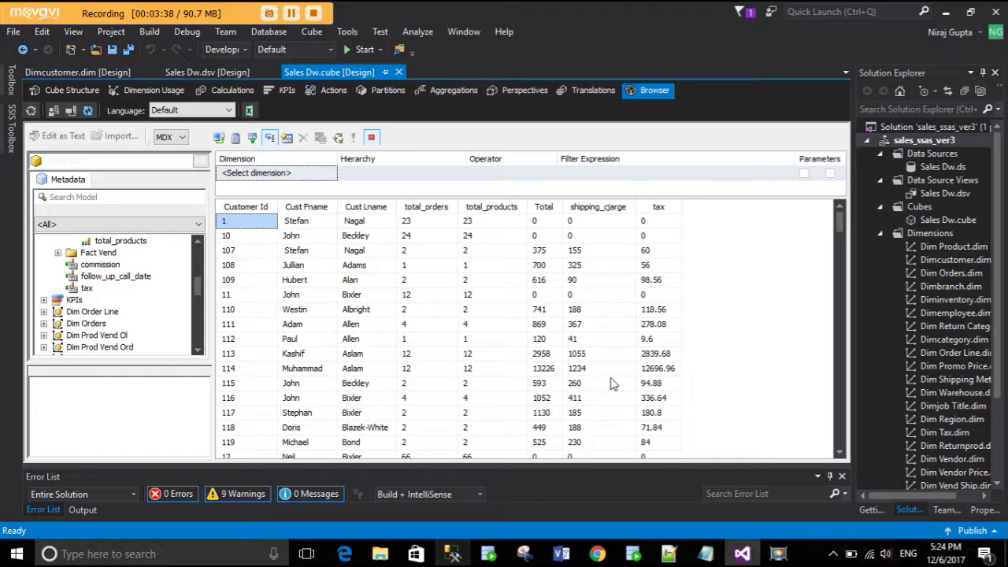
- Add the Tax Percent measure, rerun the query, and autofit the tax column to show values like 2839.68
scroll(116, 294, up, 3)
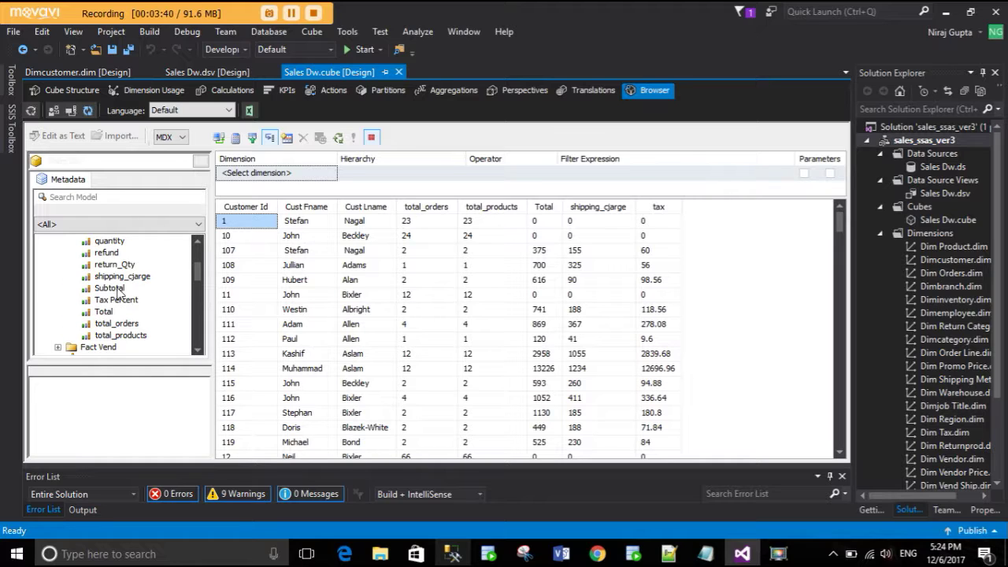
drag(116, 300, 639, 211)
click(544, 336)
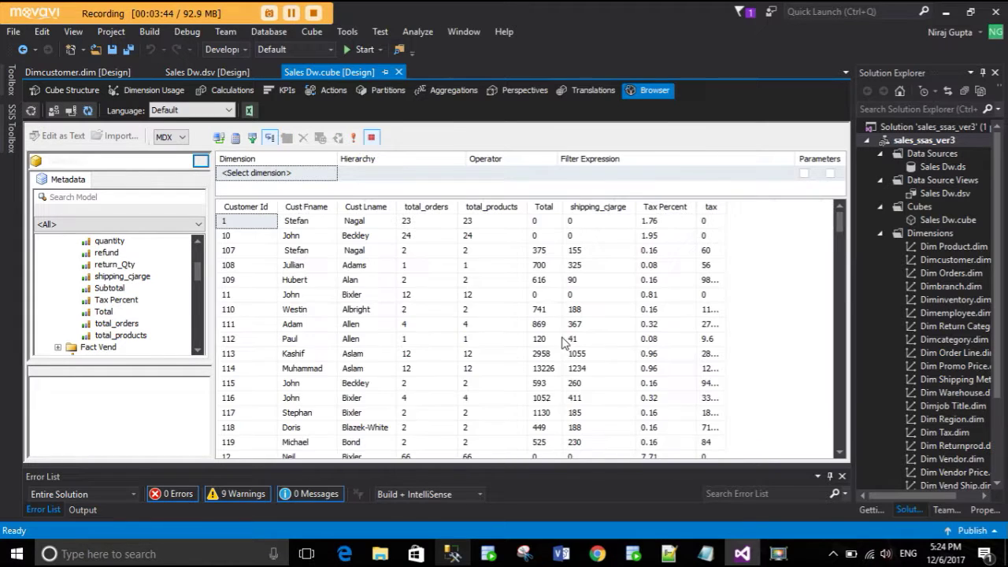
double_click(728, 199)
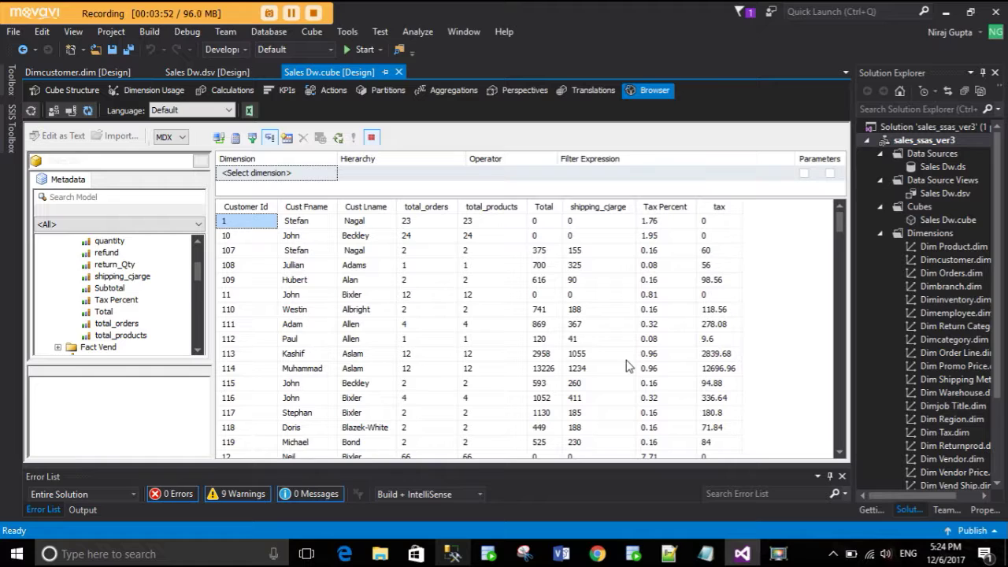
- Switch the Sales Dw cube designer to its Calculations view
click(225, 91)
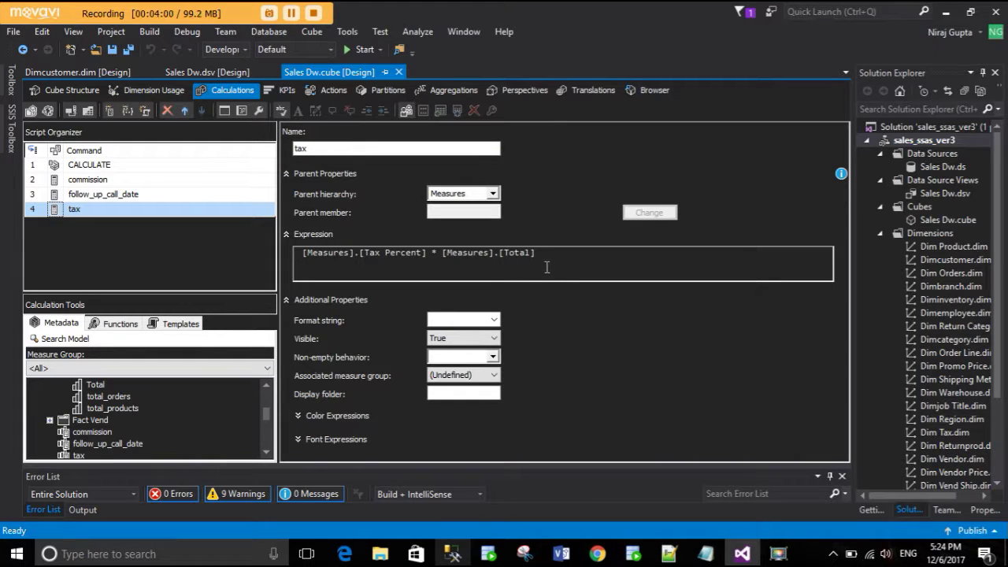
- Rewrite the tax expression as ([Measures].[Total])-([Measures].[Tax Percent] * [Measures].[Total])
triple_click(304, 253)
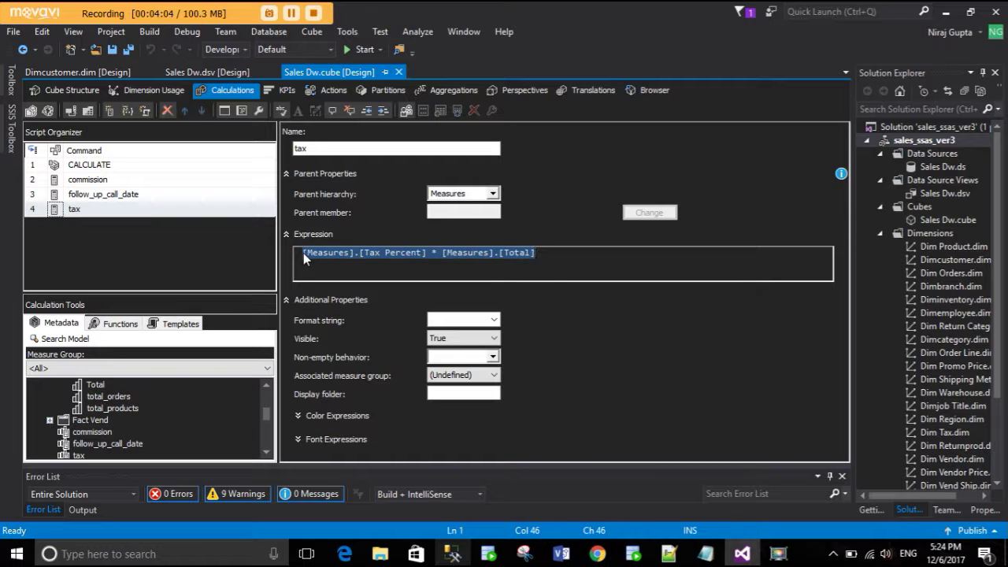
click(303, 253)
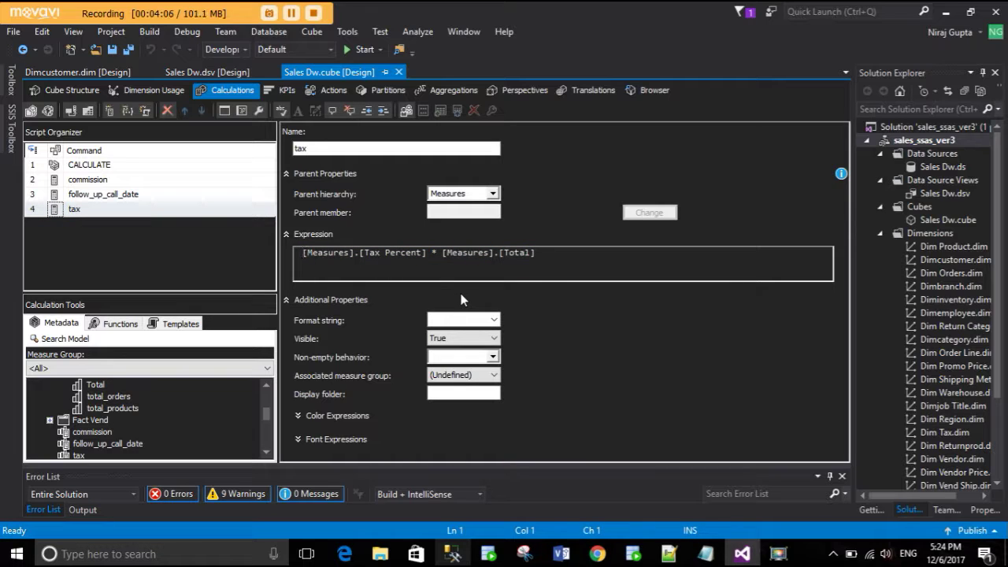
text(())
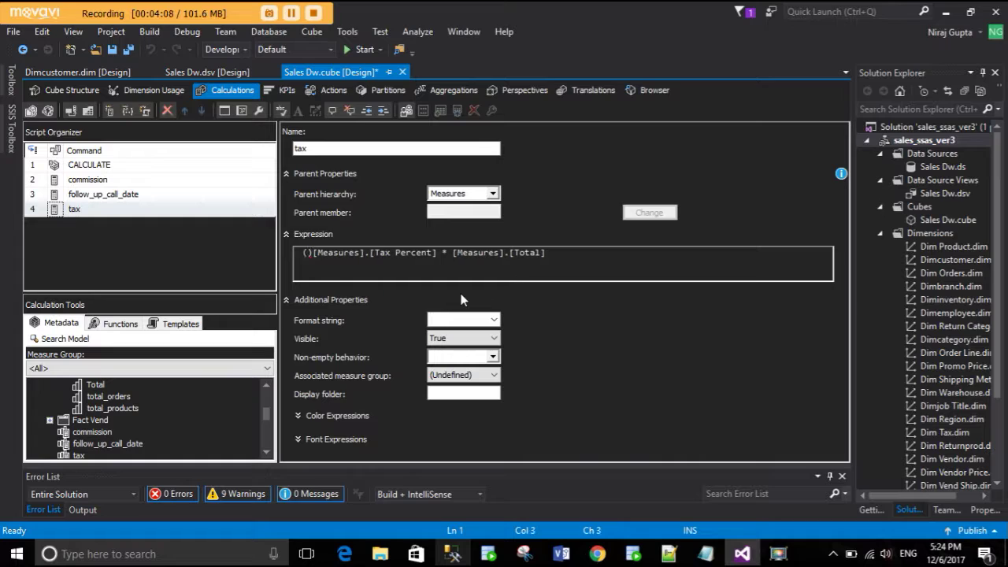
drag(545, 253, 453, 253)
key(ctrl+c)
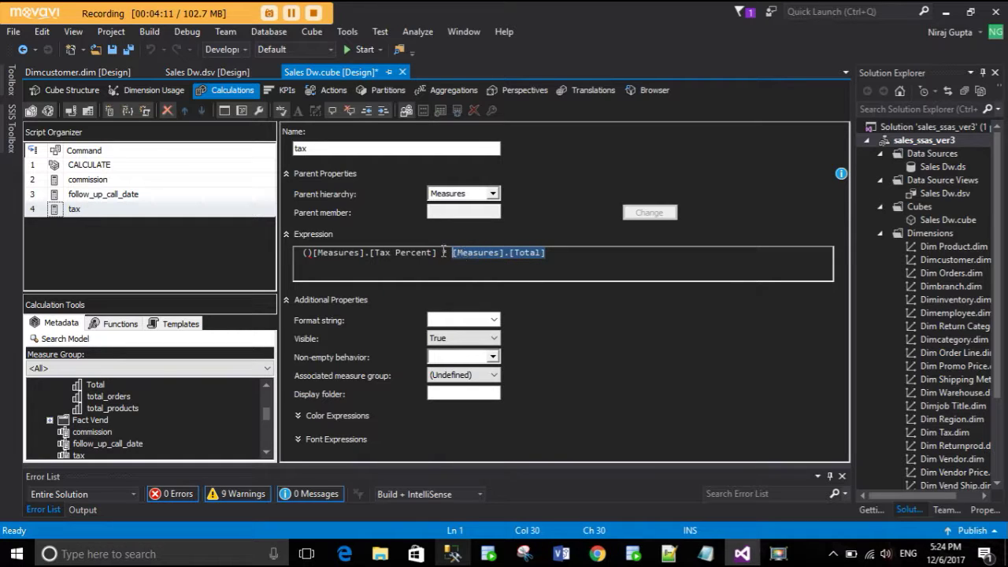
click(304, 253)
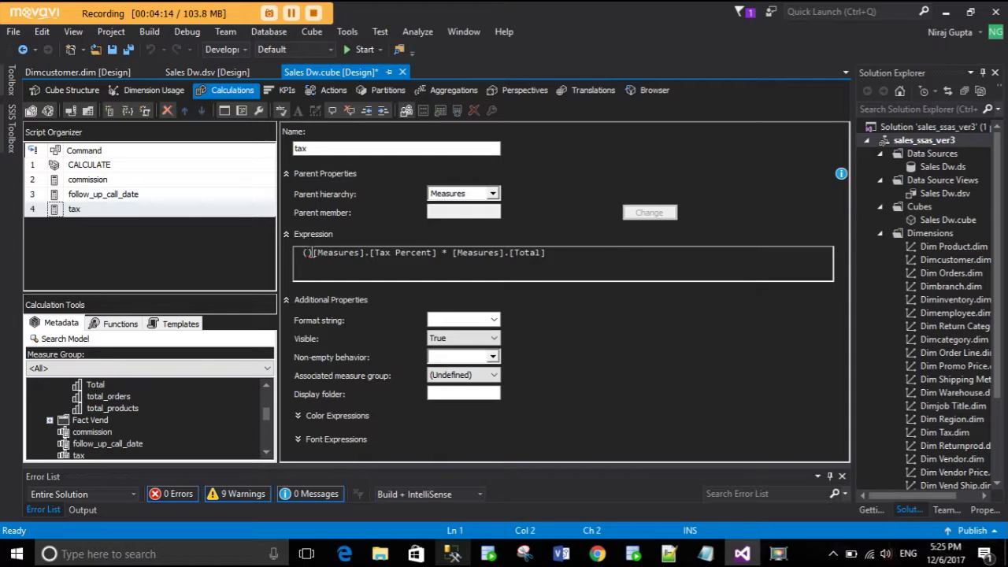
key(ctrl+v)
text(-)
click(660, 252)
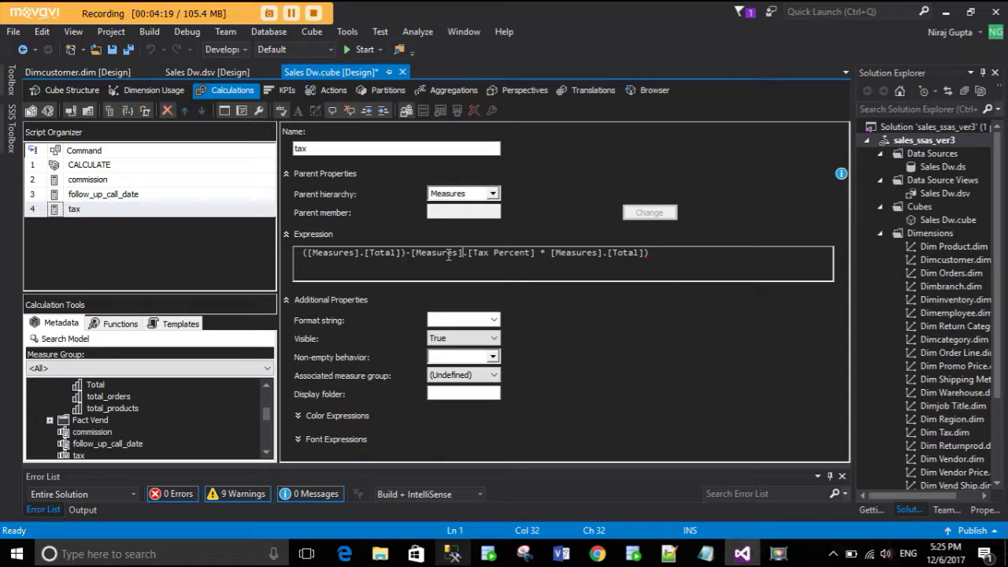
text(()
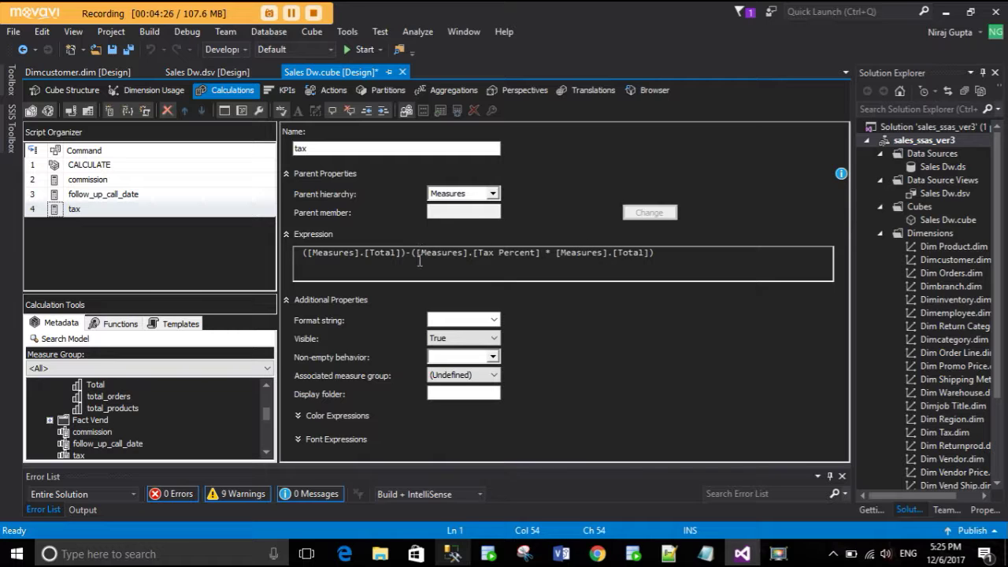
- Build and deploy the updated cube, confirming the changed-database prompt
click(47, 109)
click(579, 300)
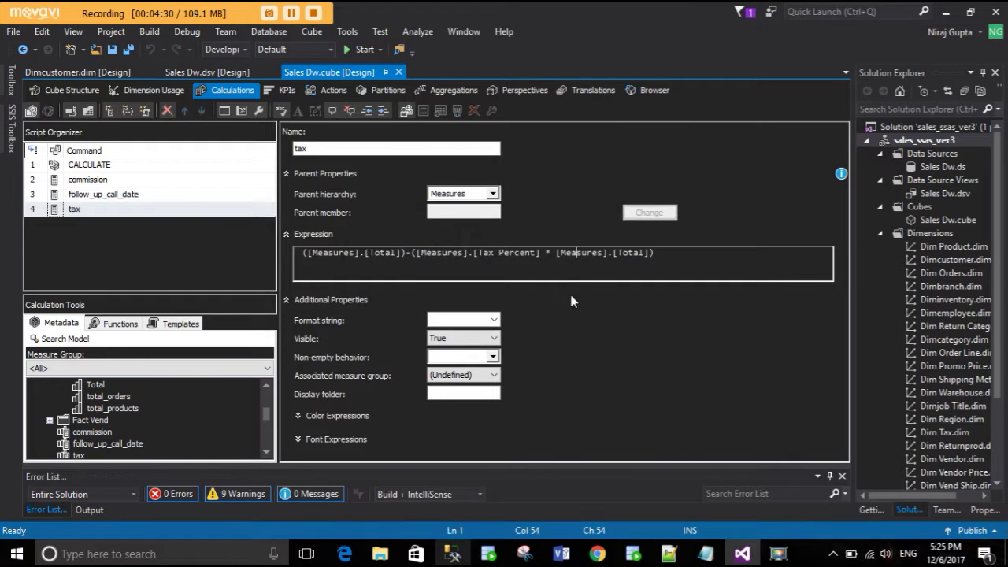
click(648, 307)
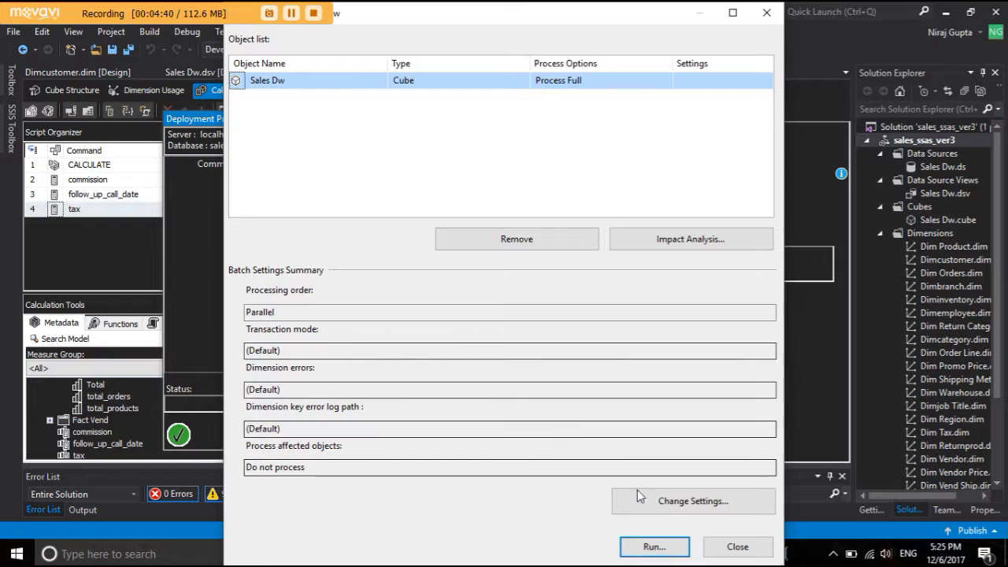
- Run Process Full on Sales Dw, close the progress windows, and return to the Browser
click(653, 545)
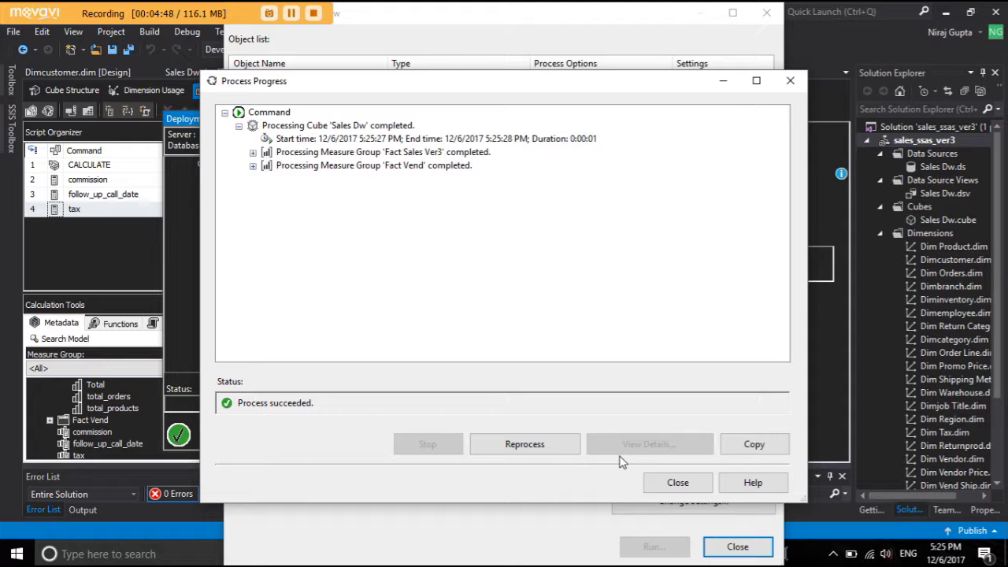
click(677, 481)
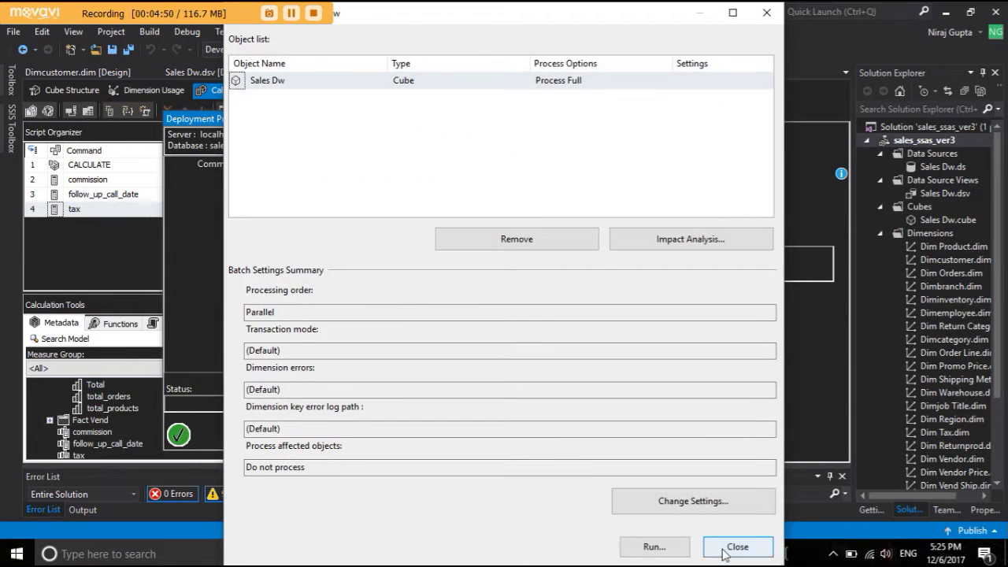
click(725, 554)
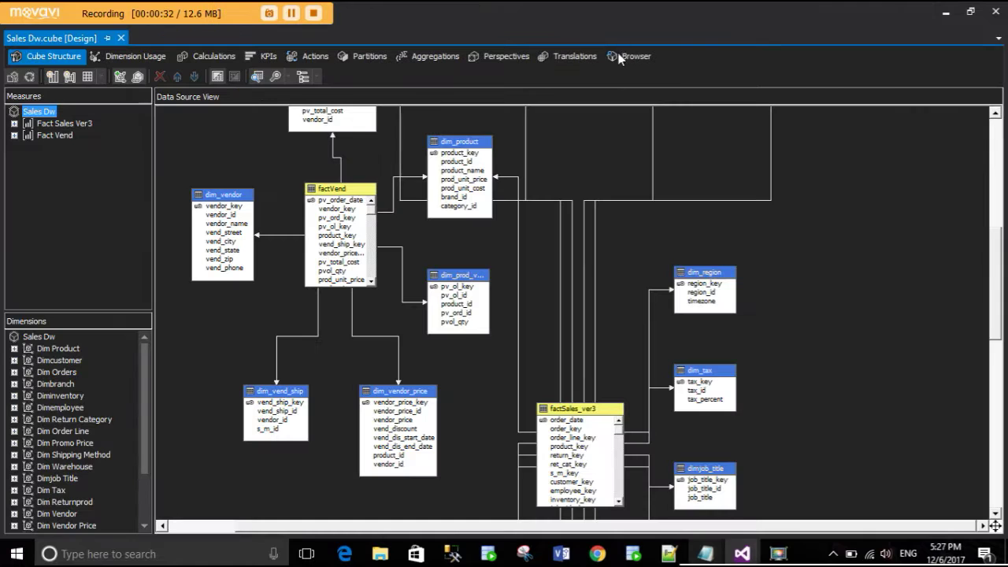
click(621, 56)
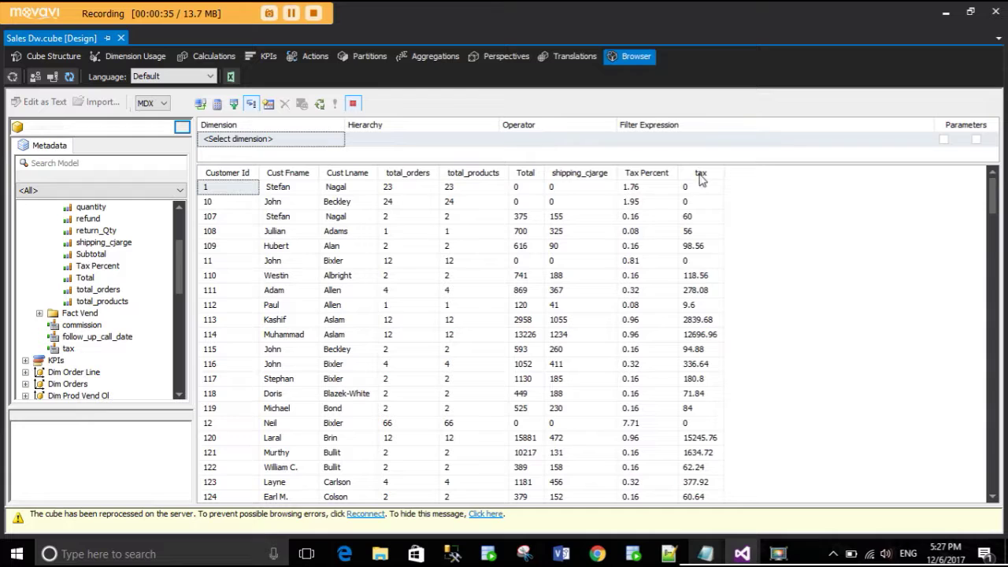
- Reconnect the browser and add Customer Id, Cust Fname and Cust Lname columns
click(366, 514)
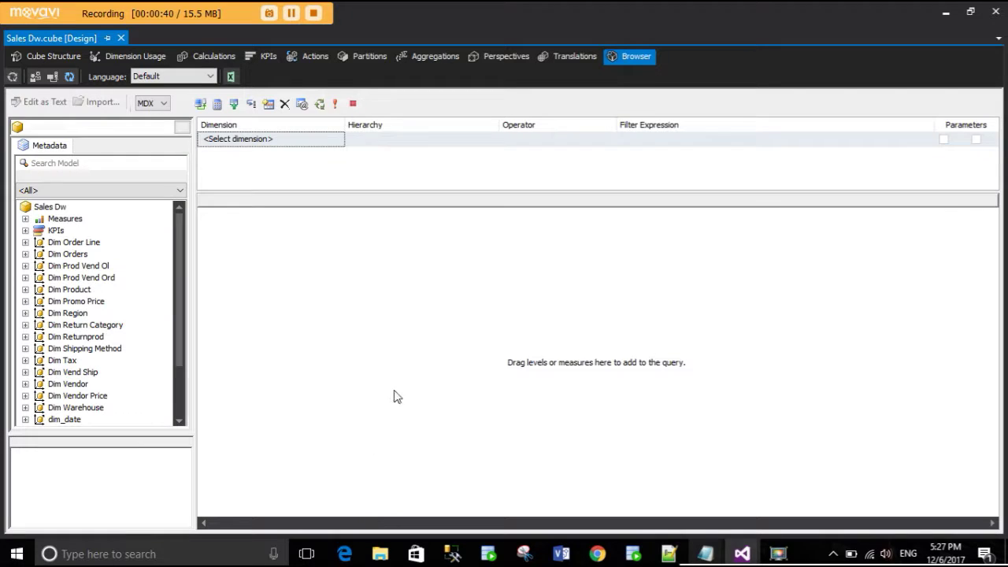
scroll(43, 285, down, 2)
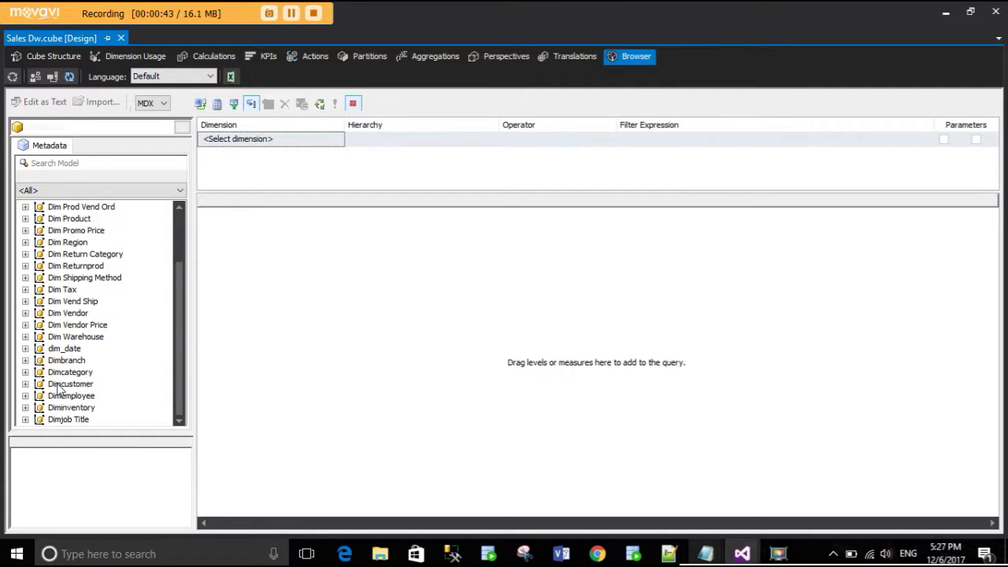
click(25, 384)
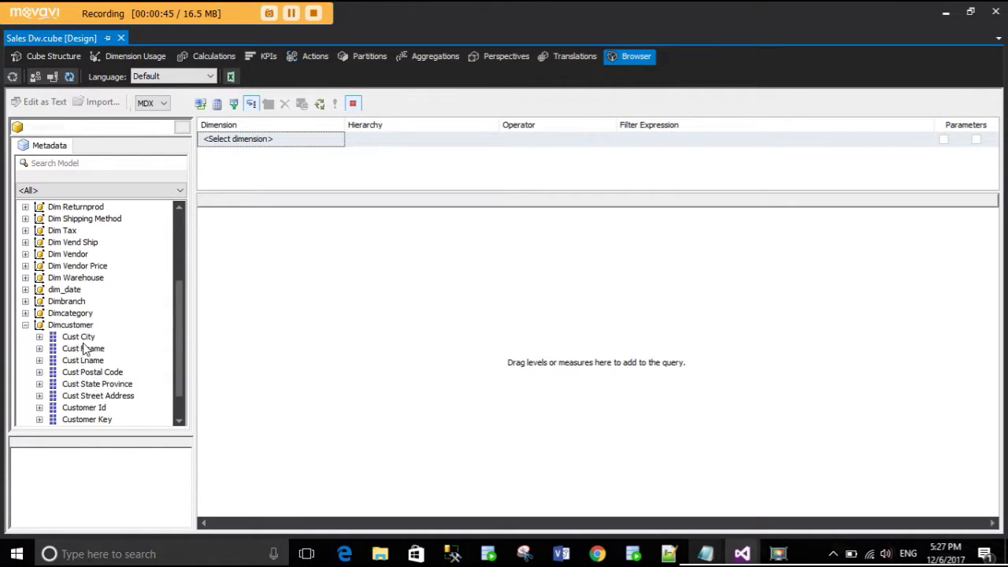
scroll(76, 387, down, 1)
drag(82, 373, 312, 328)
drag(82, 313, 381, 301)
drag(93, 326, 355, 320)
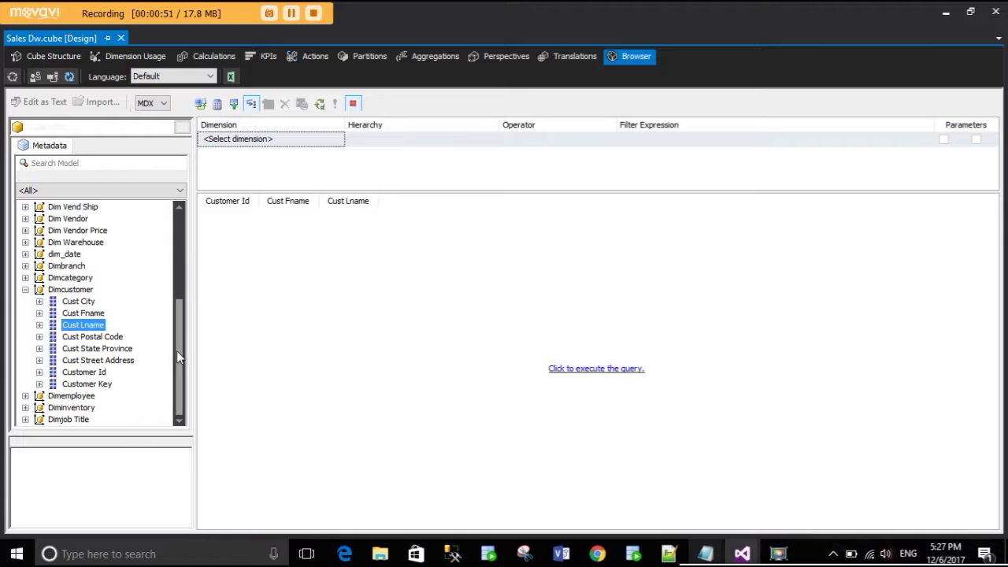
- Add total_orders, total_products, Total, shipping_cjarge, Tax Percent and tax, then run and autofit tax
scroll(110, 368, up, 5)
click(25, 219)
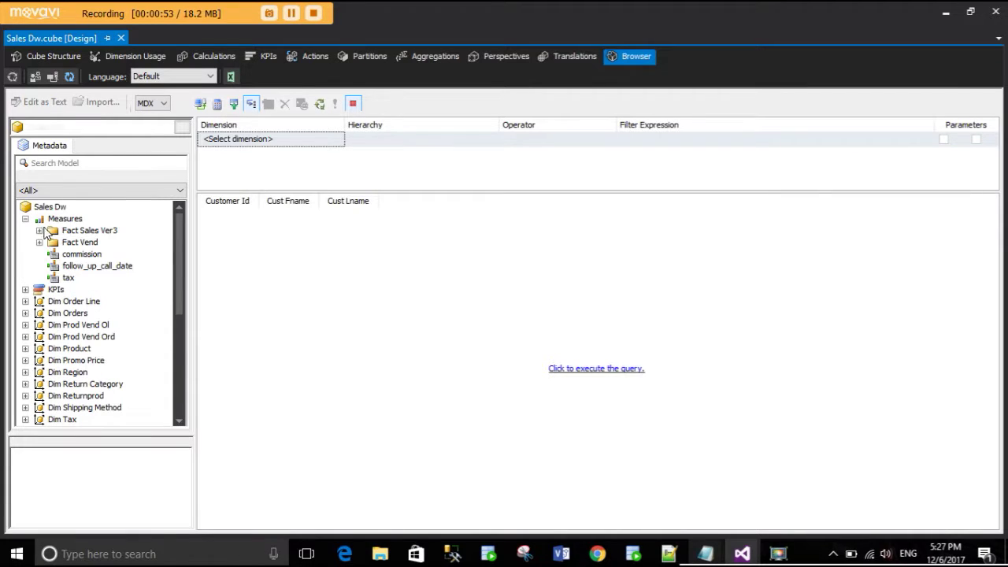
click(39, 231)
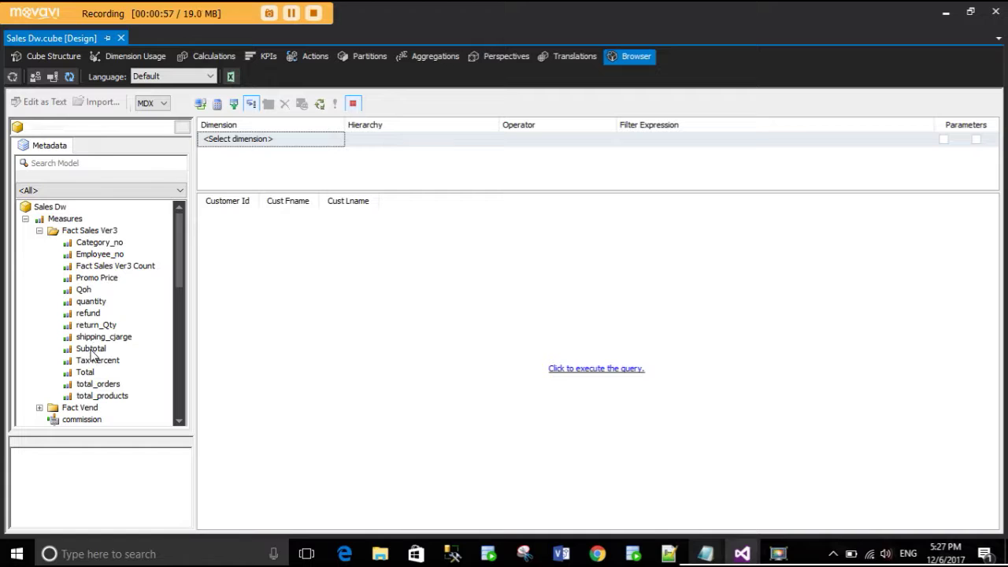
drag(93, 385, 462, 308)
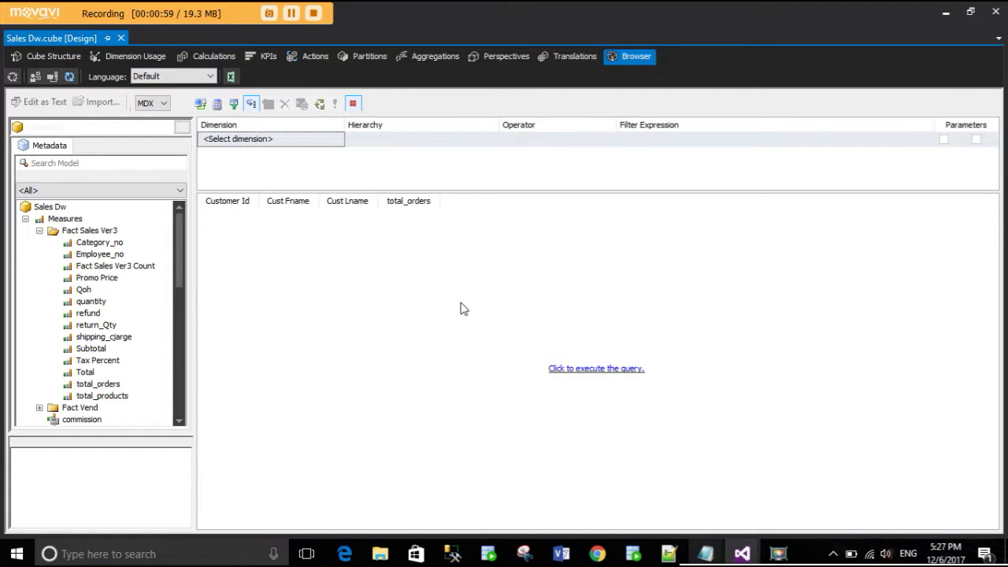
drag(112, 395, 492, 299)
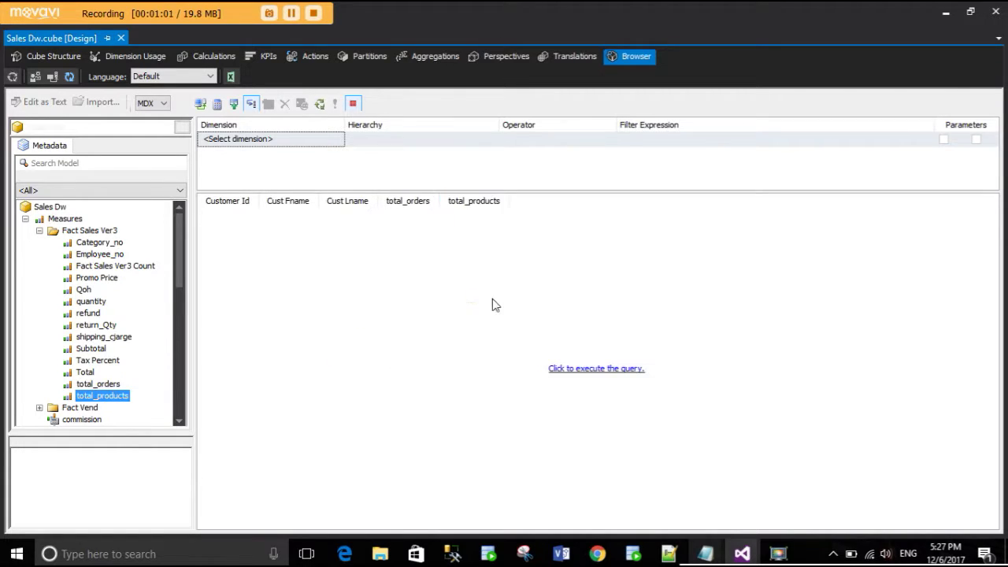
drag(88, 373, 576, 277)
drag(111, 337, 570, 263)
drag(102, 365, 622, 205)
scroll(99, 393, down, 3)
drag(70, 349, 682, 211)
click(598, 372)
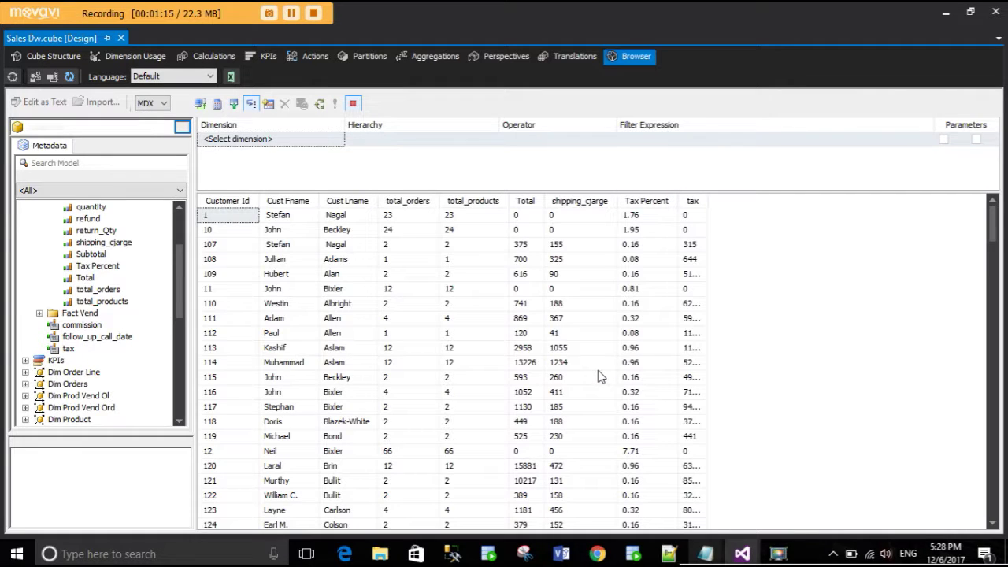
double_click(706, 202)
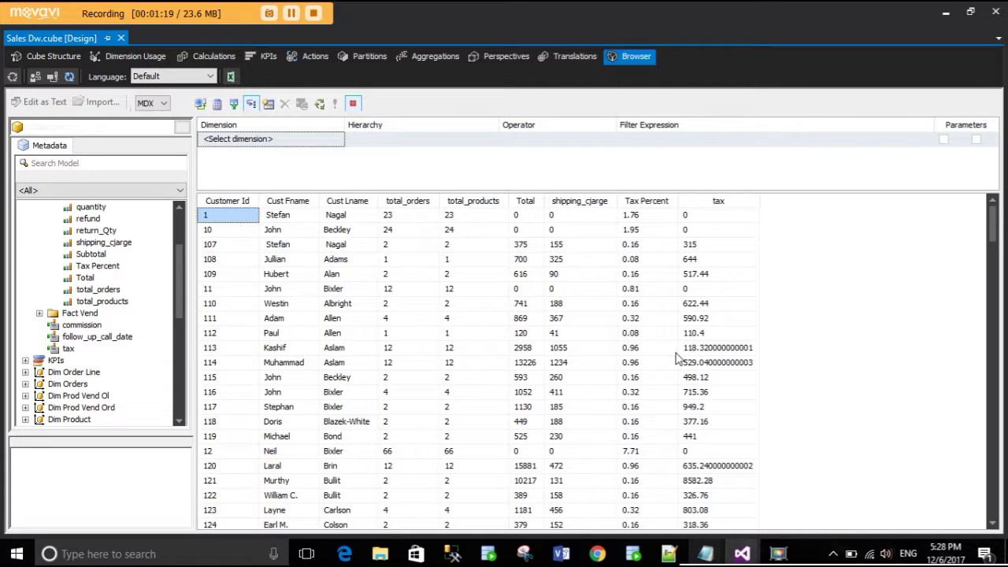
- Compute customer 120's Total 15881 times Tax Percent 0.96 in Calculator
scroll(677, 358, down, 2)
click(633, 409)
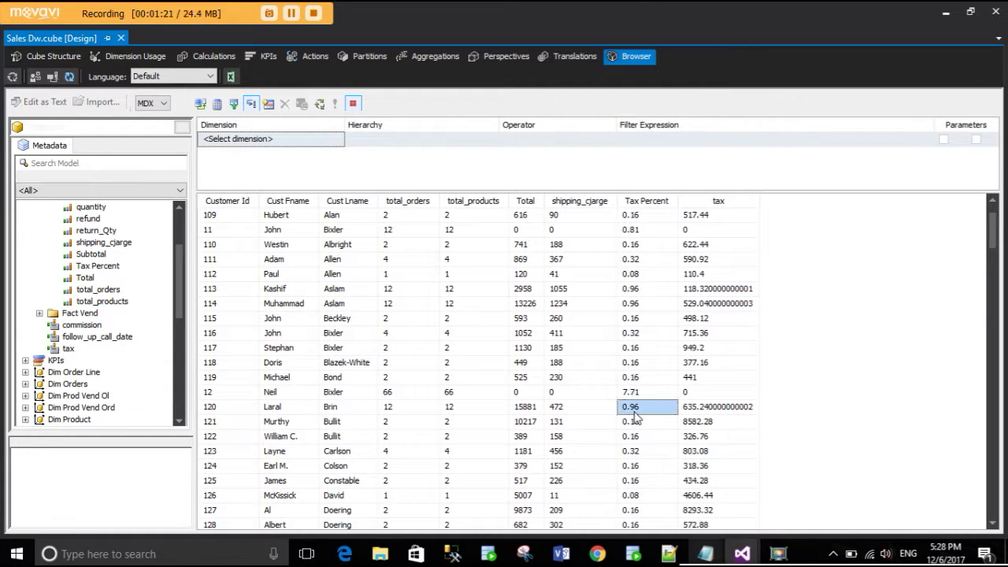
click(550, 408)
click(534, 414)
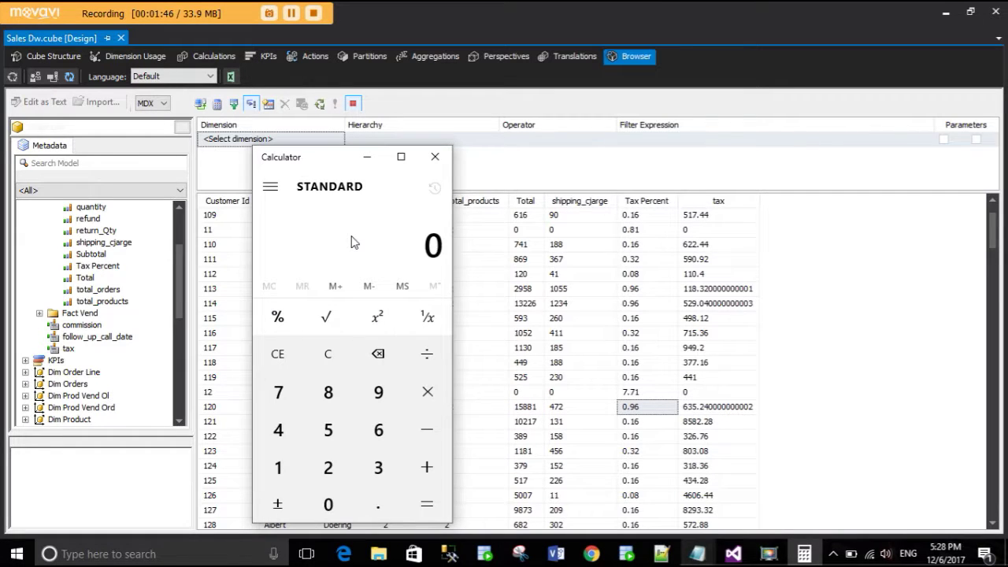
text(15,881)
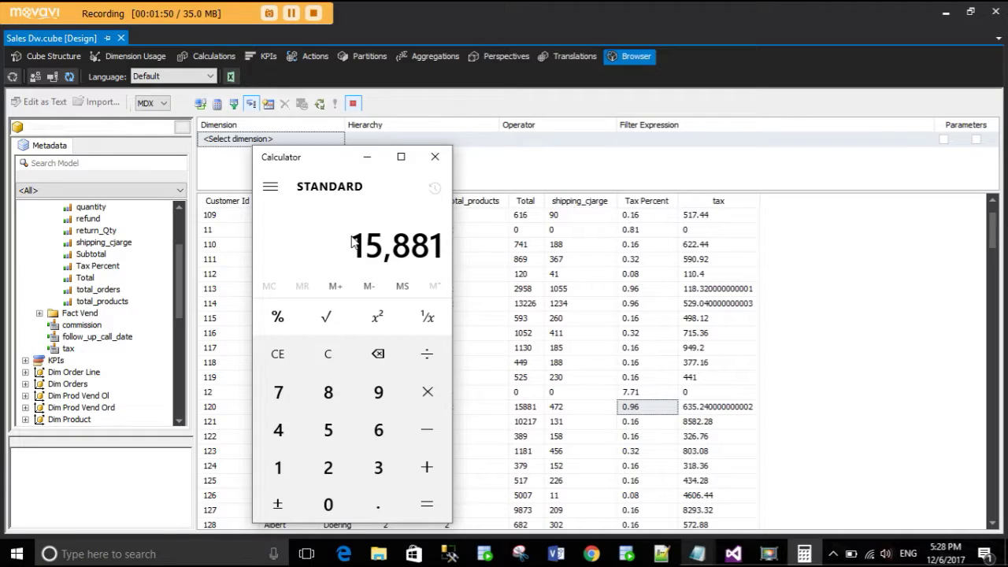
key(asterisk)
text(0.96)
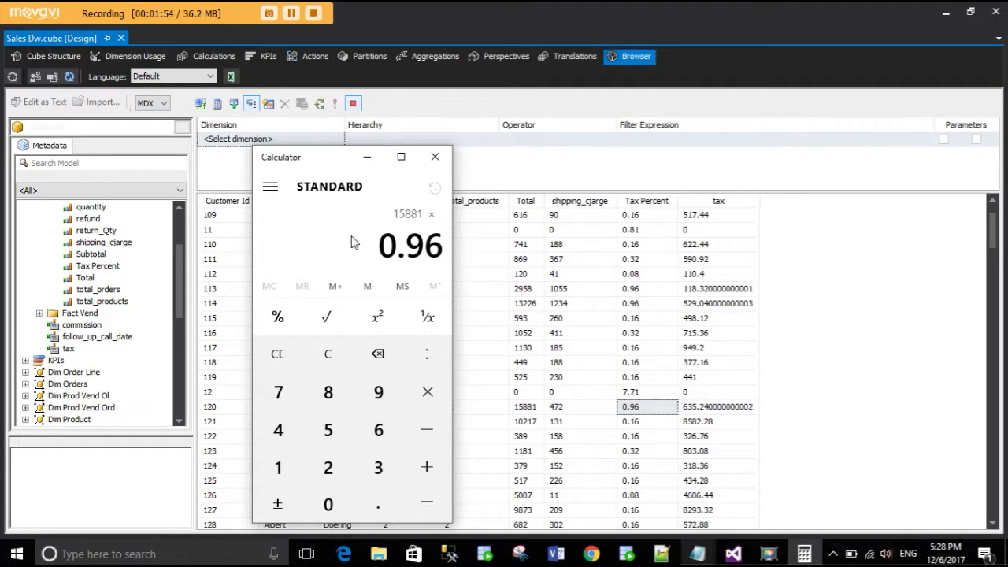
key(Return)
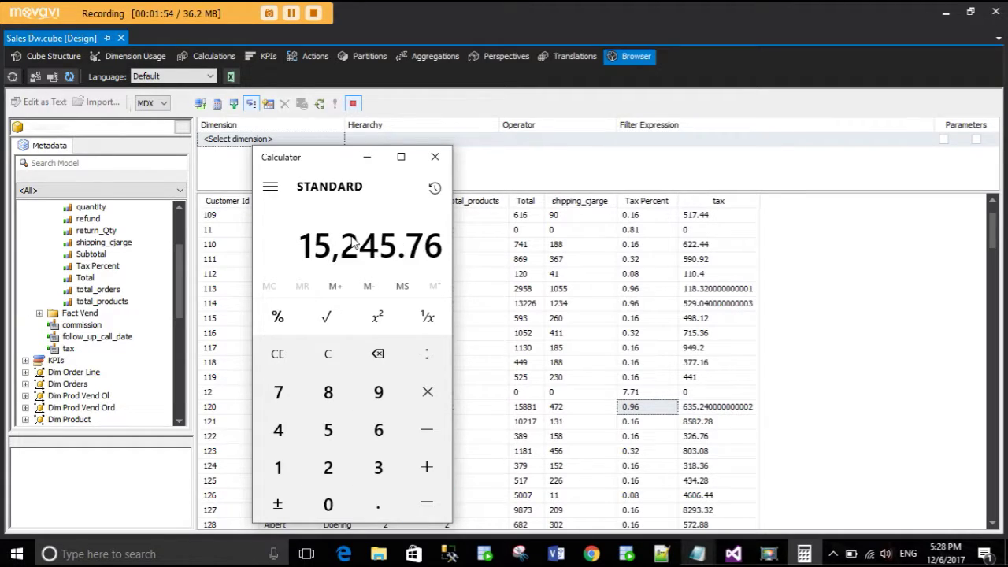
- Subtract 15881 from 15245.76 to get -635.24, then close Calculator
key(minus)
text(15)
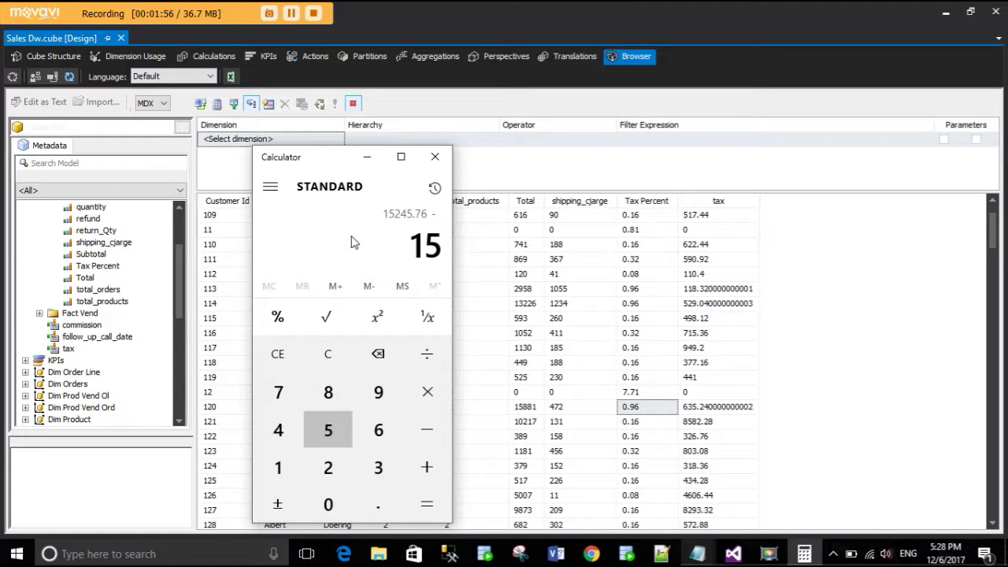
text(881)
key(Return)
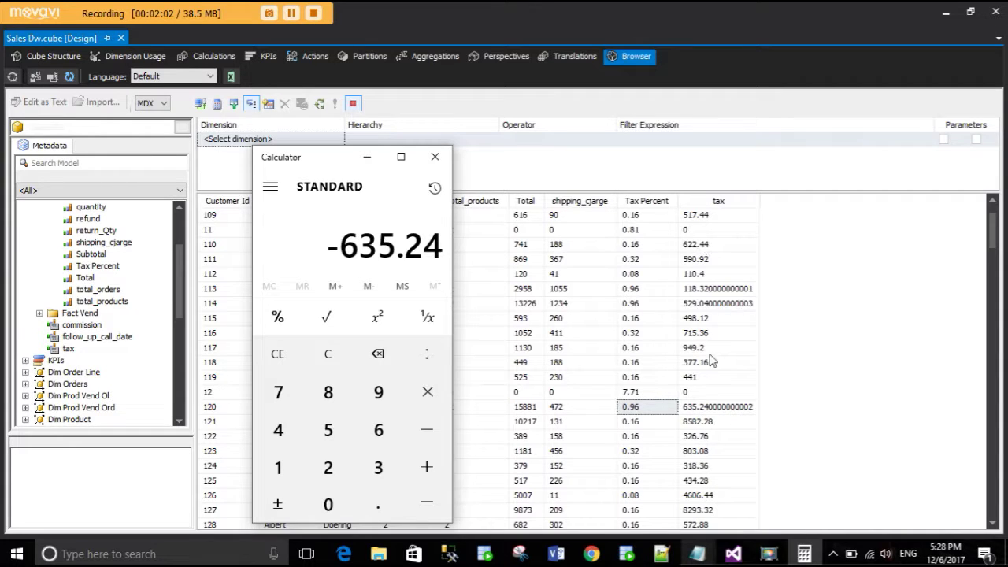
click(436, 158)
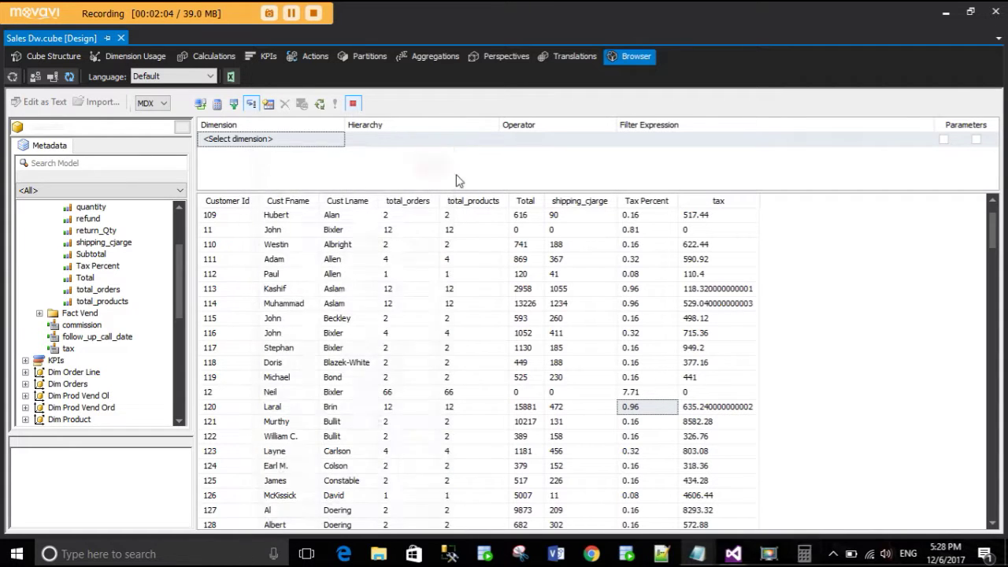
- Clear the cube browser grid and switch to the SSMS query window
click(523, 408)
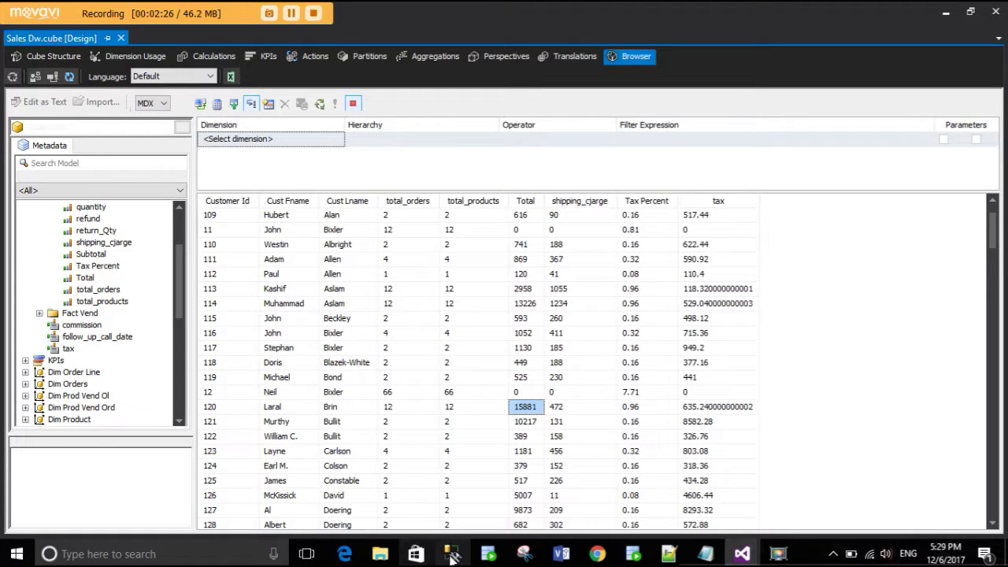
right_click(906, 321)
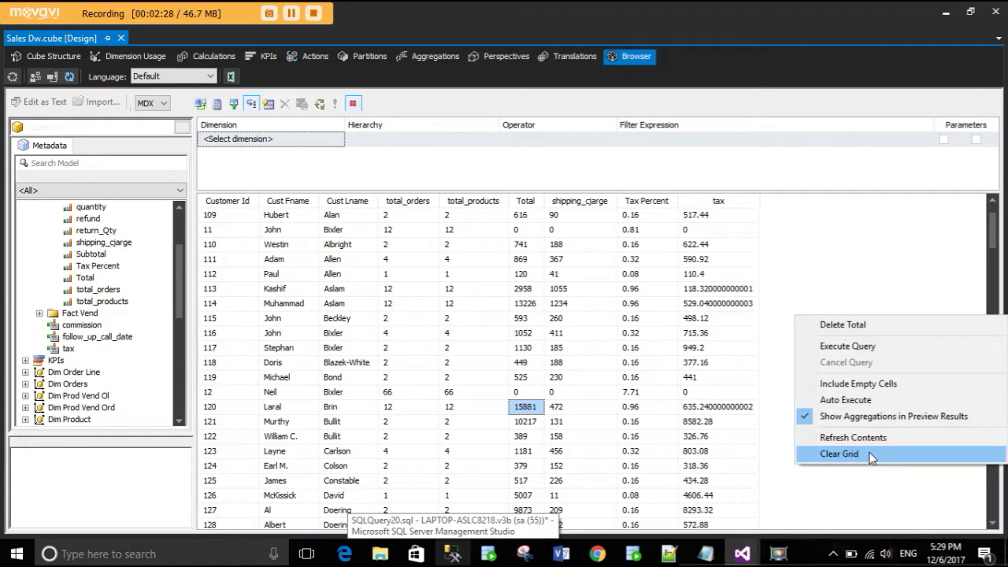
click(872, 454)
click(551, 545)
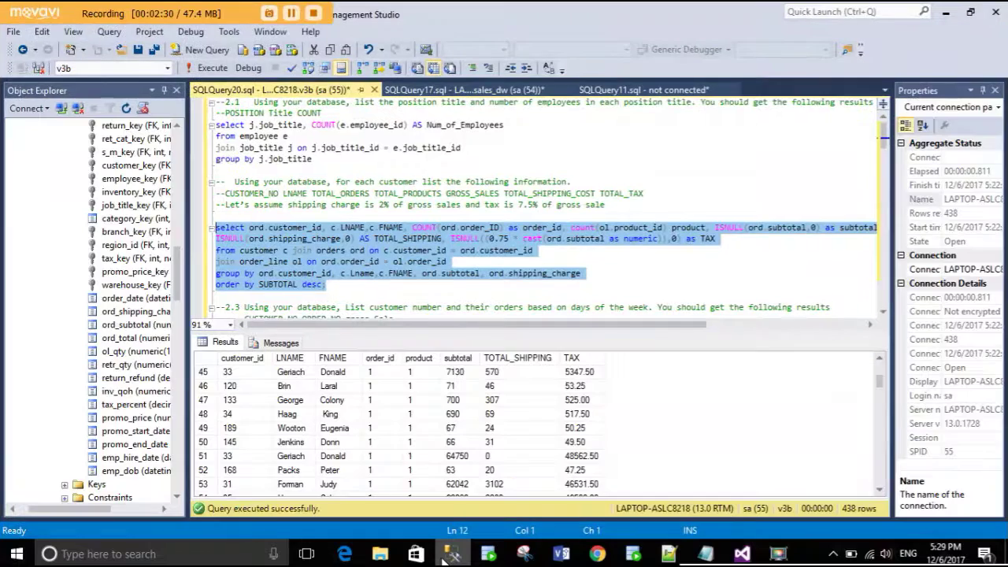
- Select and execute query 2.3 listing each order's gross sale and weekday
click(358, 261)
scroll(358, 260, down, 5)
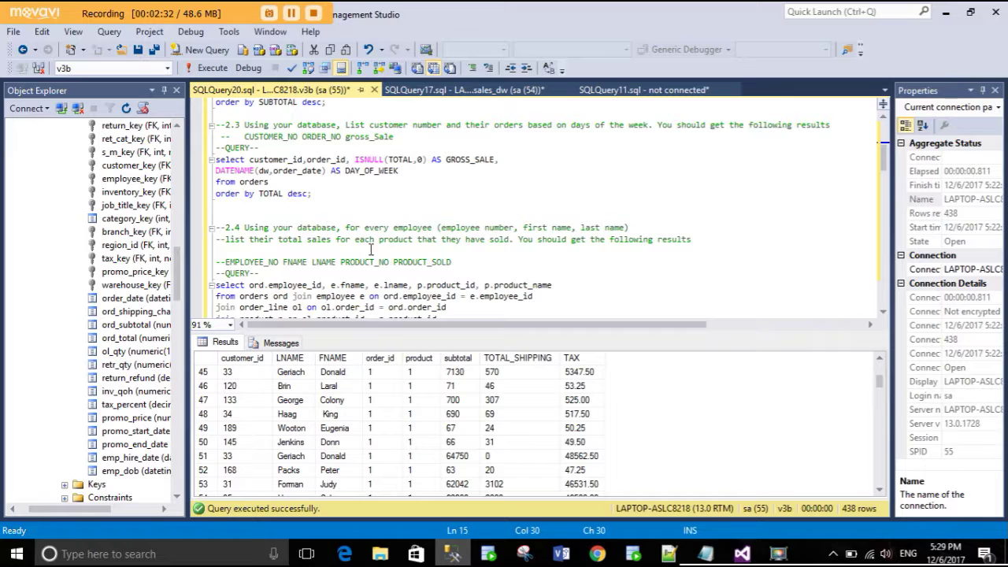
drag(346, 209, 206, 159)
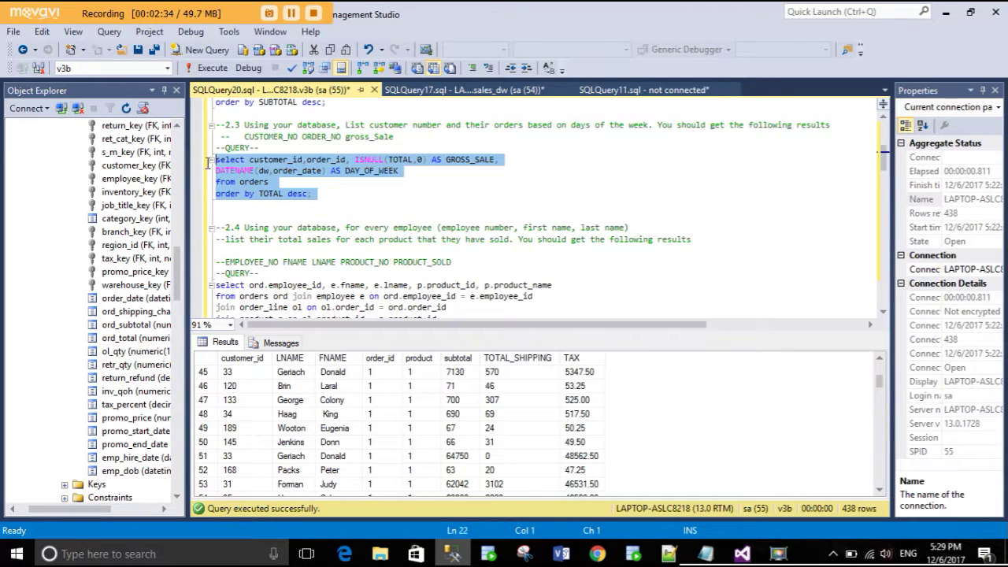
click(207, 68)
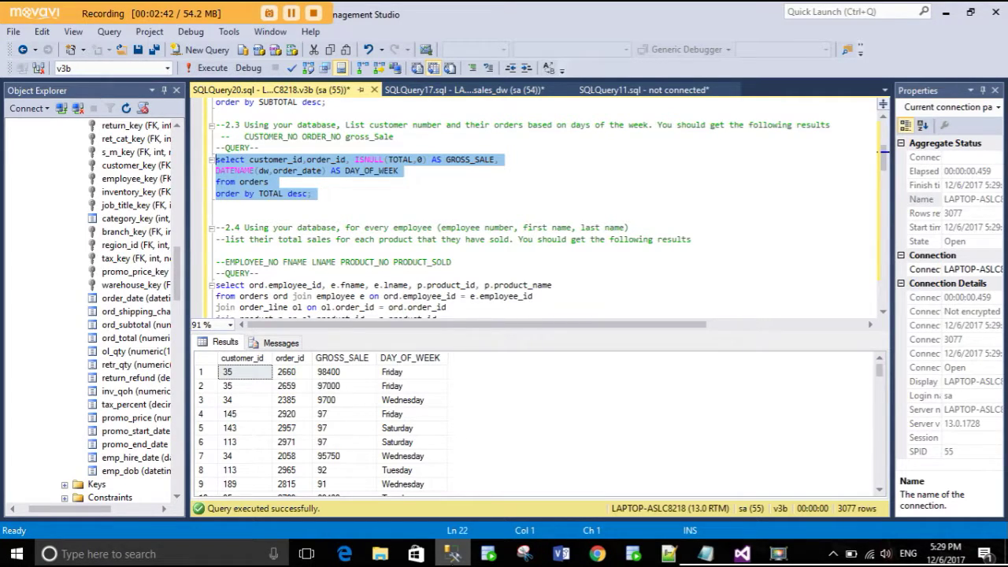
- Compare the 3077-row SSMS results with the cube browser, ending on the browser
click(455, 554)
click(453, 555)
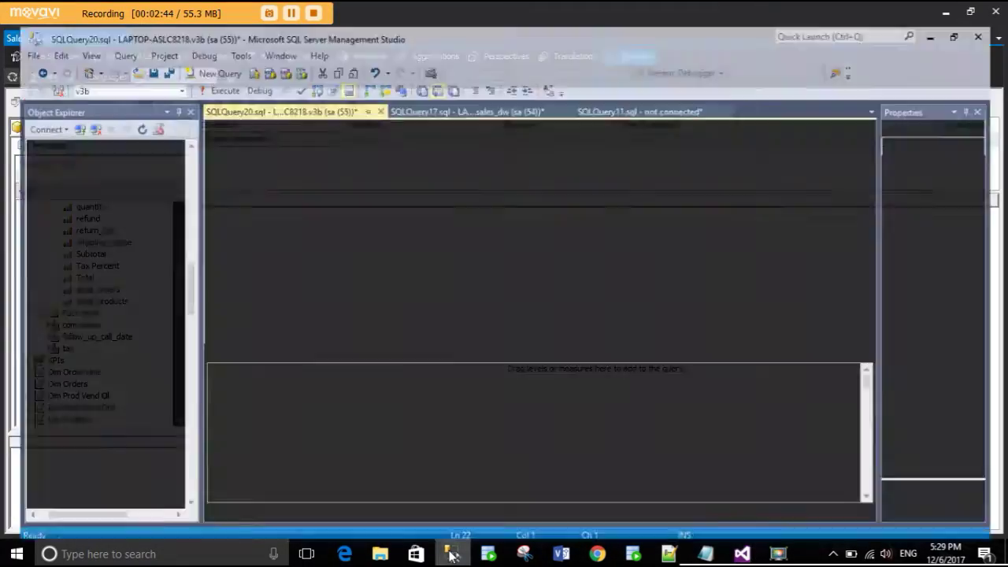
click(453, 555)
click(453, 554)
click(453, 555)
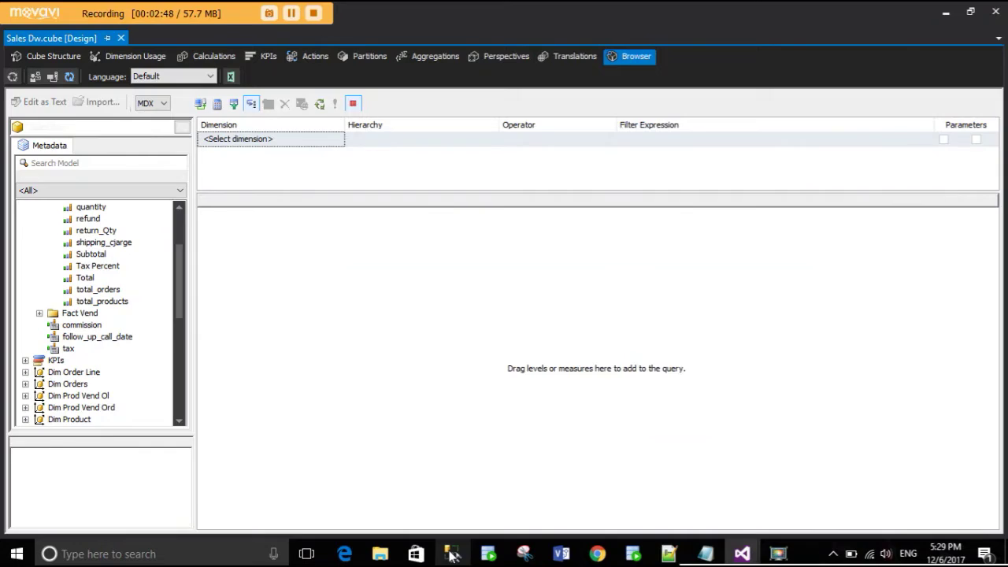
click(453, 554)
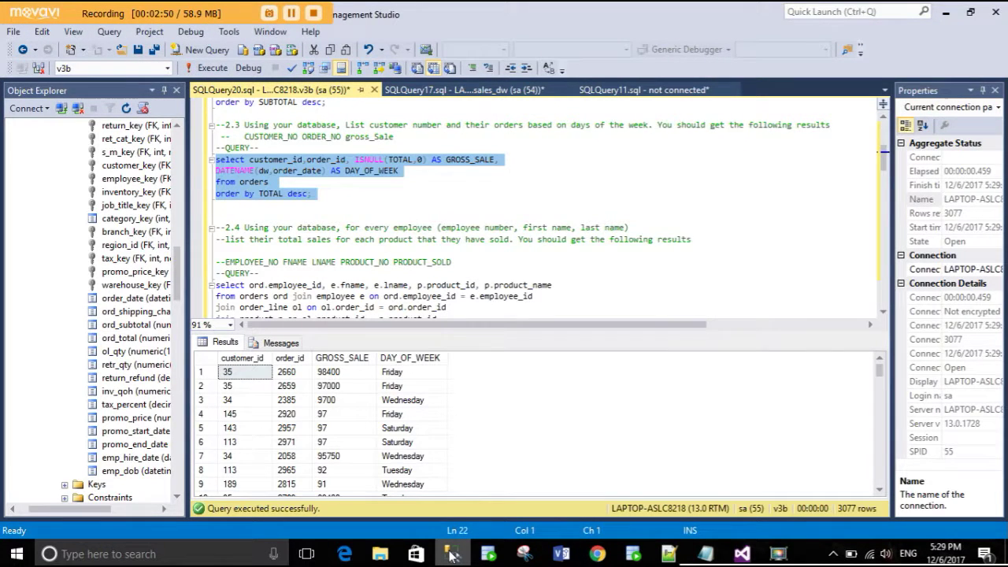
click(452, 555)
scroll(111, 362, down, 7)
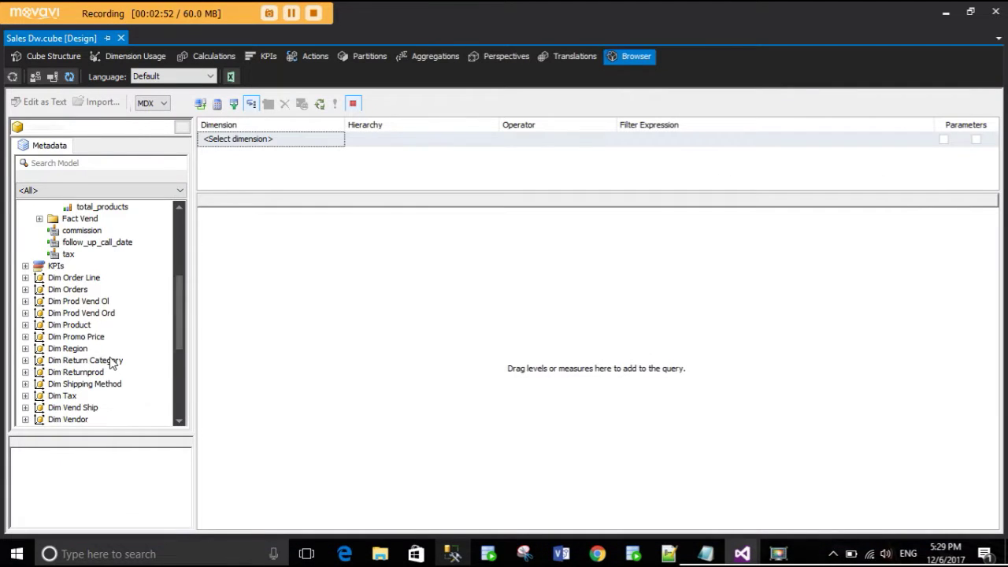
- Try Customer Id and Dim Orders' Order Key in the grid, then drag Order Key back out
scroll(110, 362, down, 2)
drag(98, 390, 247, 304)
click(26, 301)
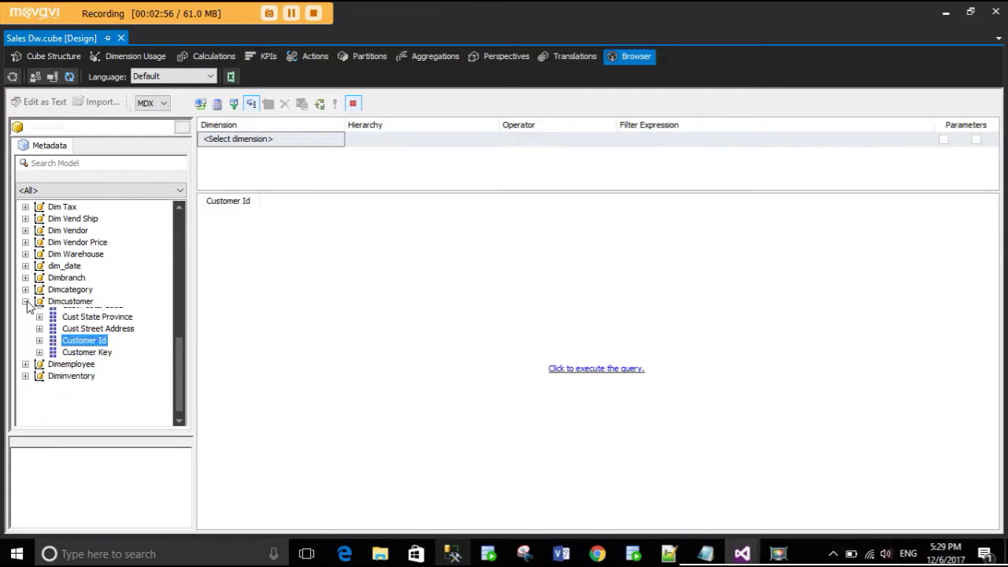
scroll(28, 298, up, 2)
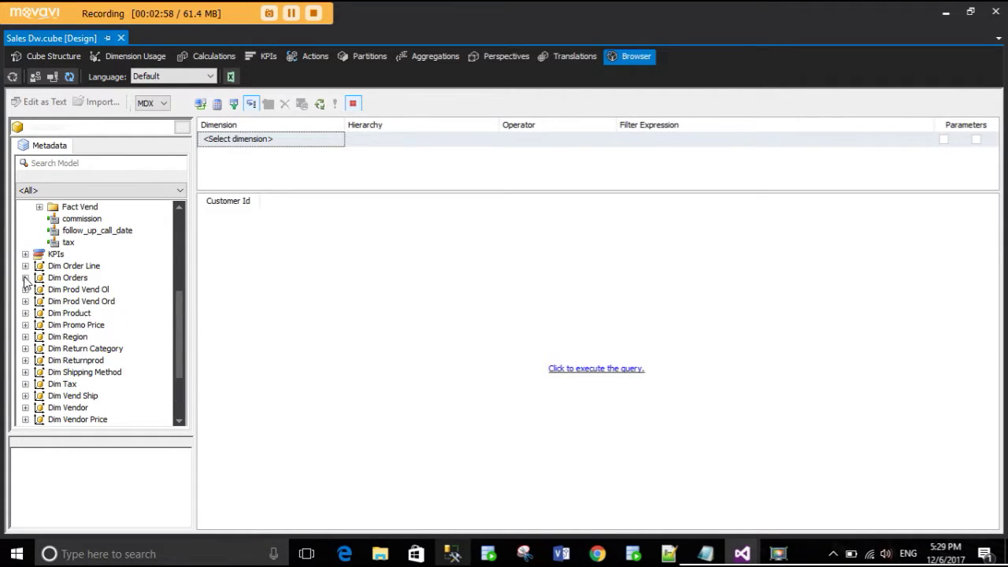
click(25, 278)
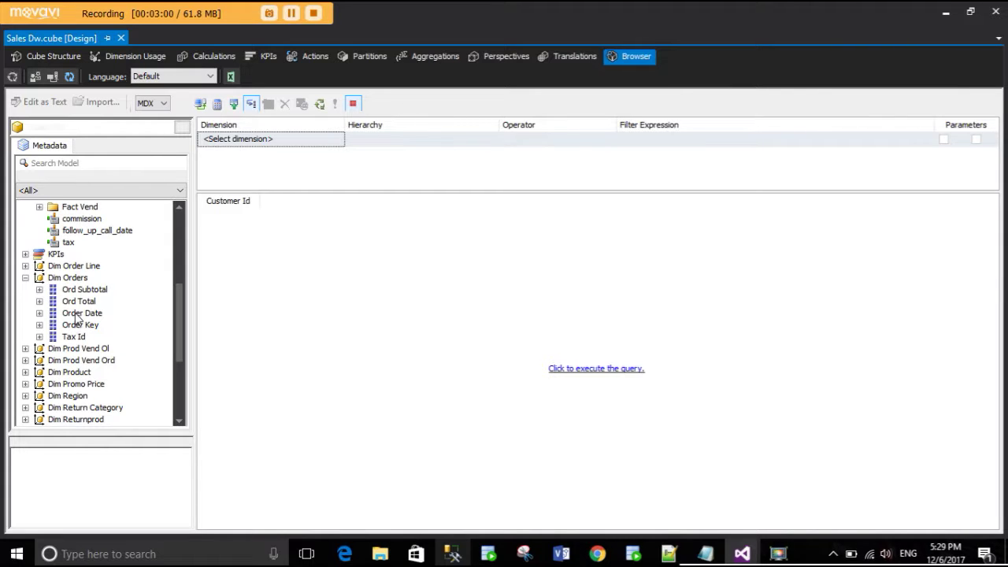
drag(80, 326, 271, 229)
drag(289, 202, 66, 329)
- Clear the browser grid and switch to the Cube Structure view
right_click(301, 281)
click(335, 418)
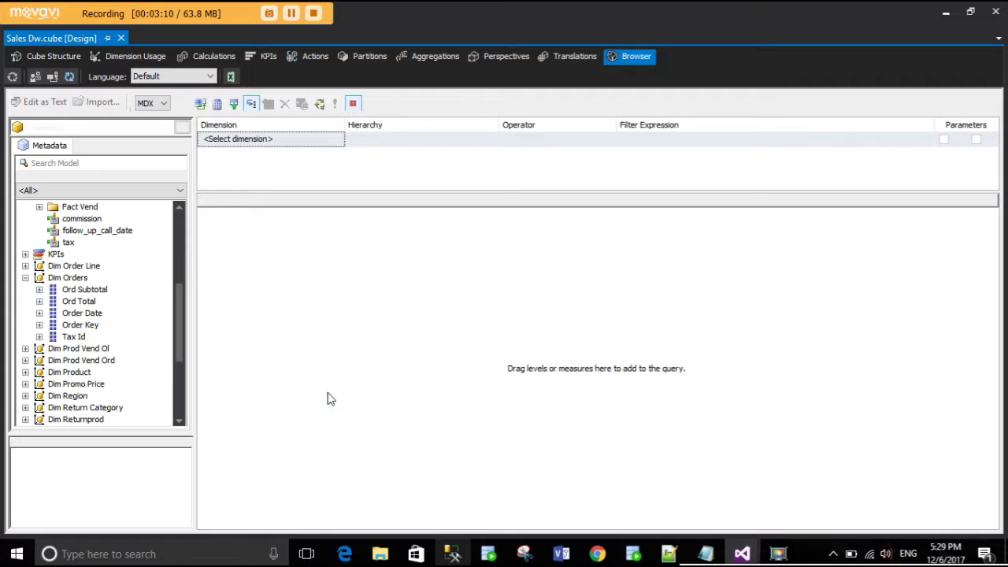
click(66, 55)
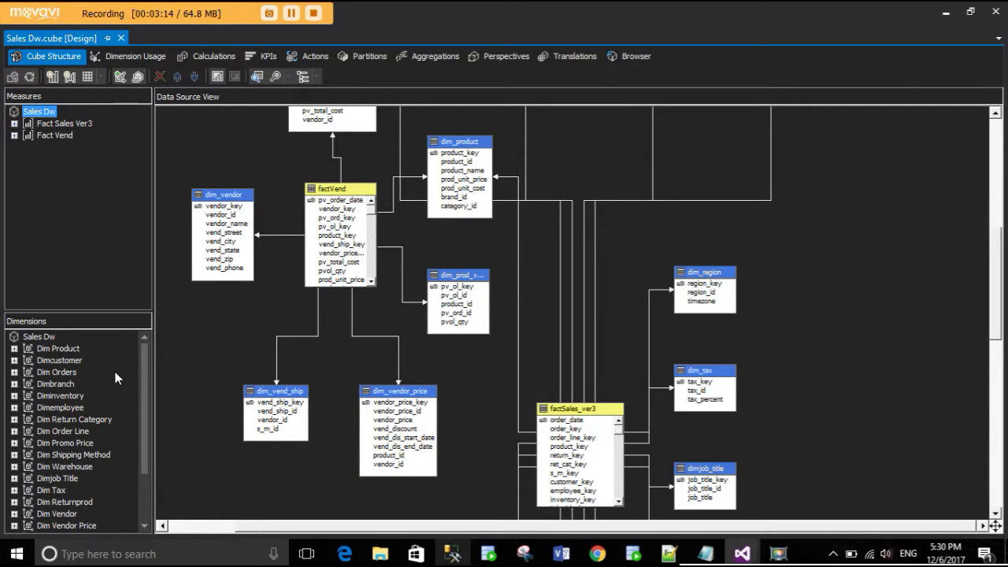
- Expand Fact Sales Ver3 to review its measures, collapse it, then expand Dim Orders
scroll(115, 372, down, 2)
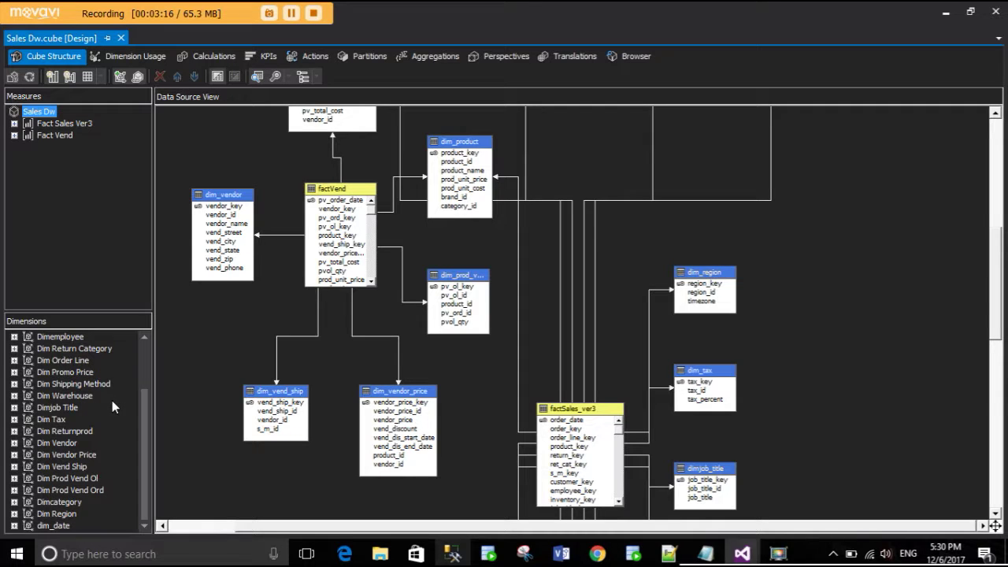
scroll(39, 389, up, 2)
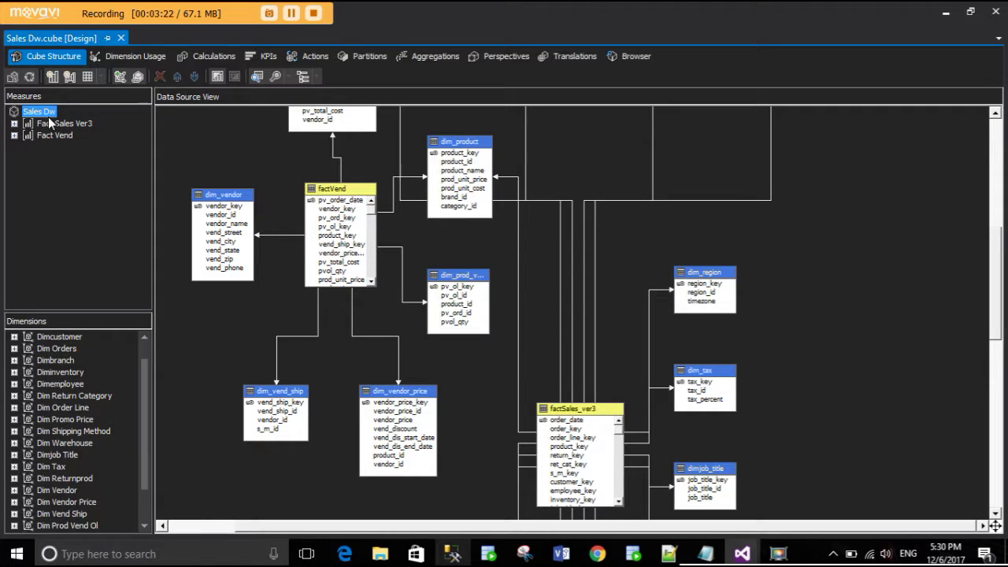
click(13, 123)
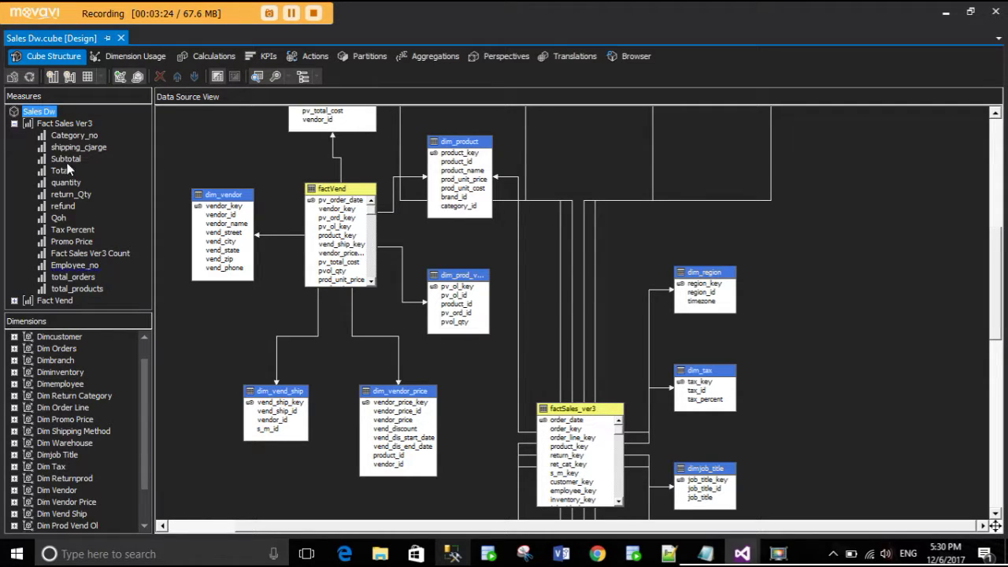
right_click(58, 126)
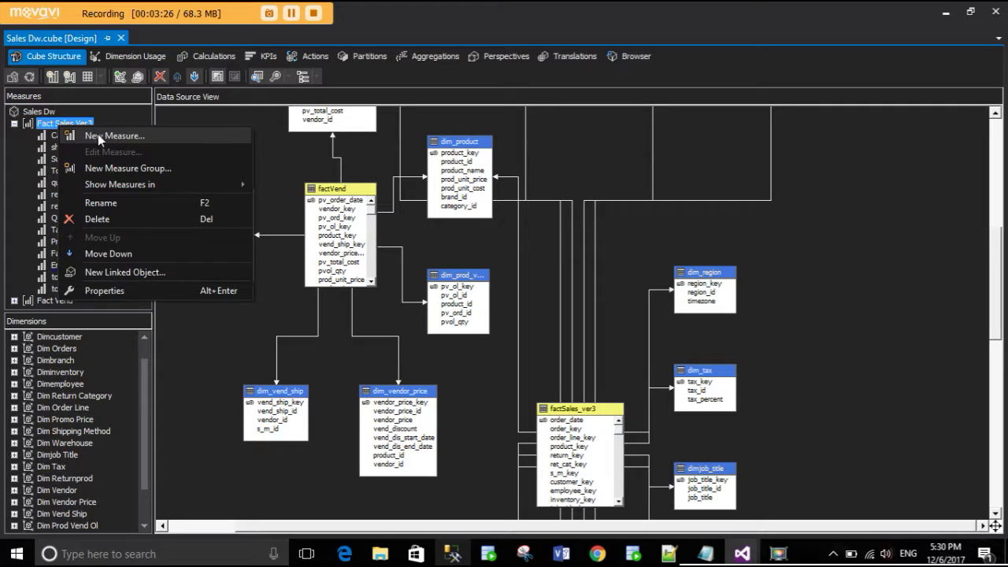
key(Escape)
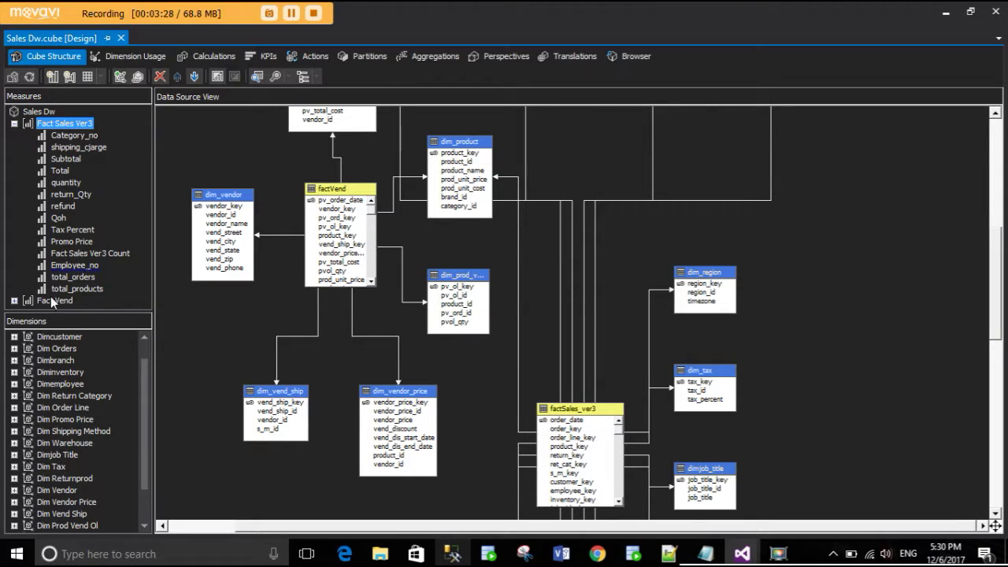
click(14, 123)
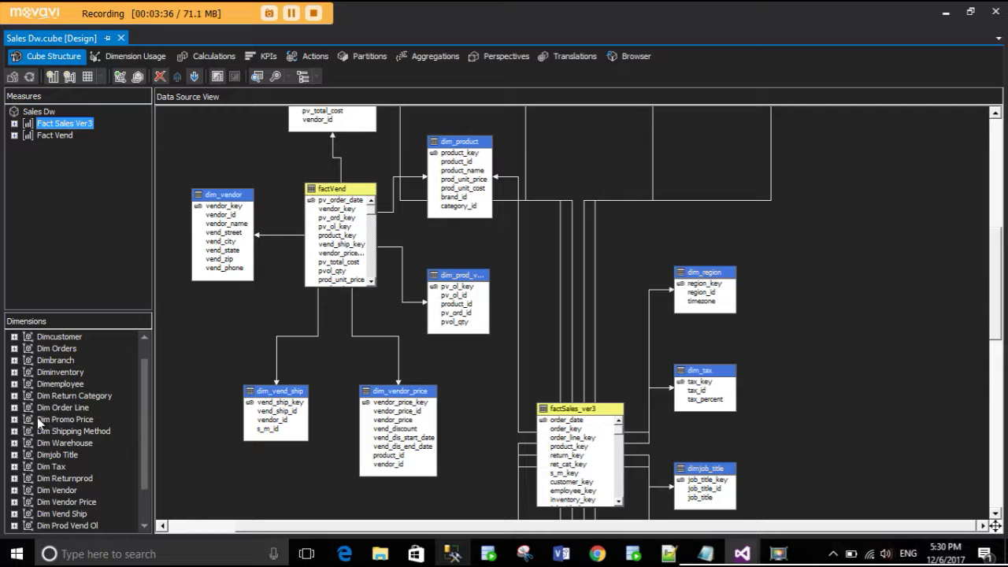
click(14, 348)
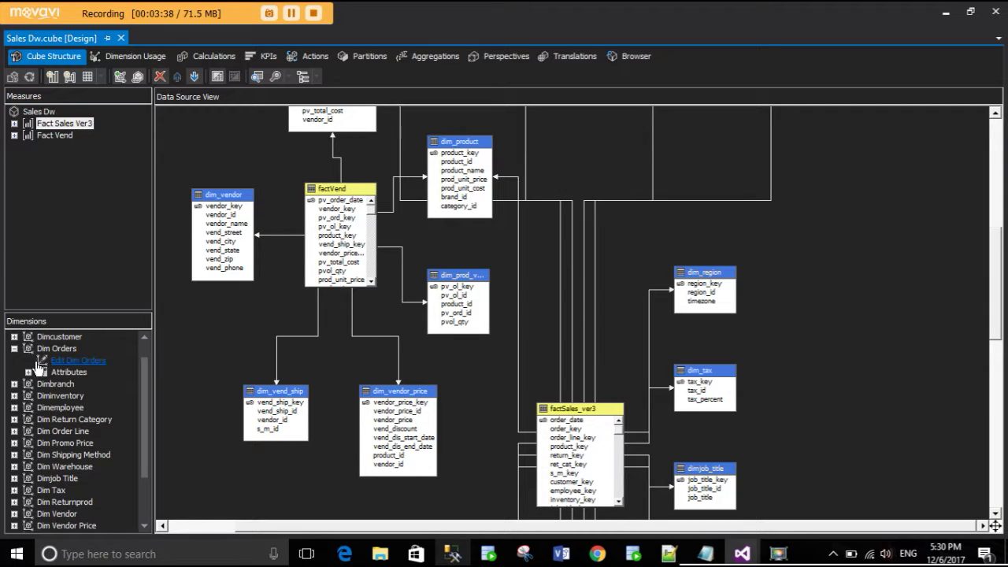
- Open Dim Orders and add dim_orders' order_id as an Order Id attribute
click(64, 359)
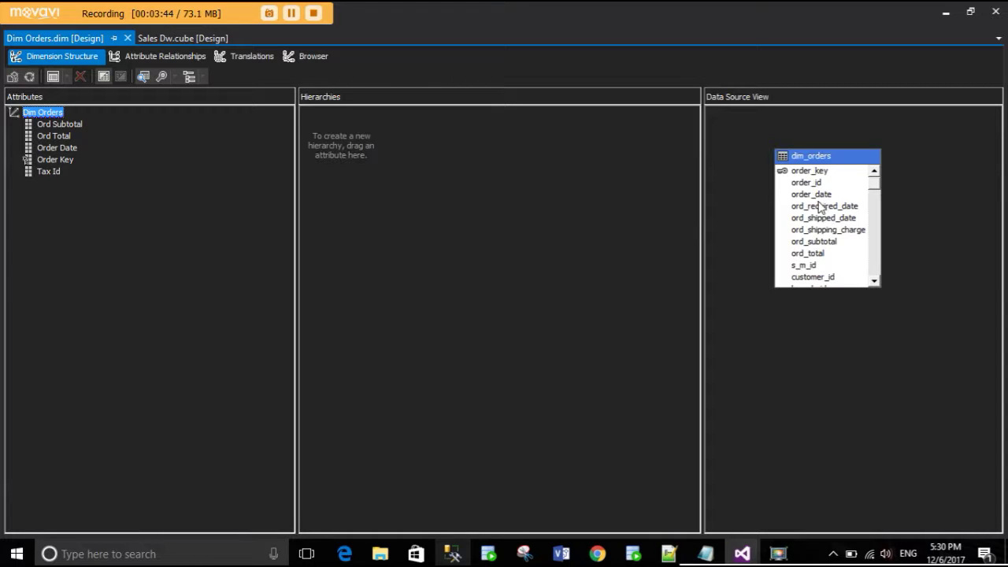
click(829, 184)
drag(154, 213, 92, 214)
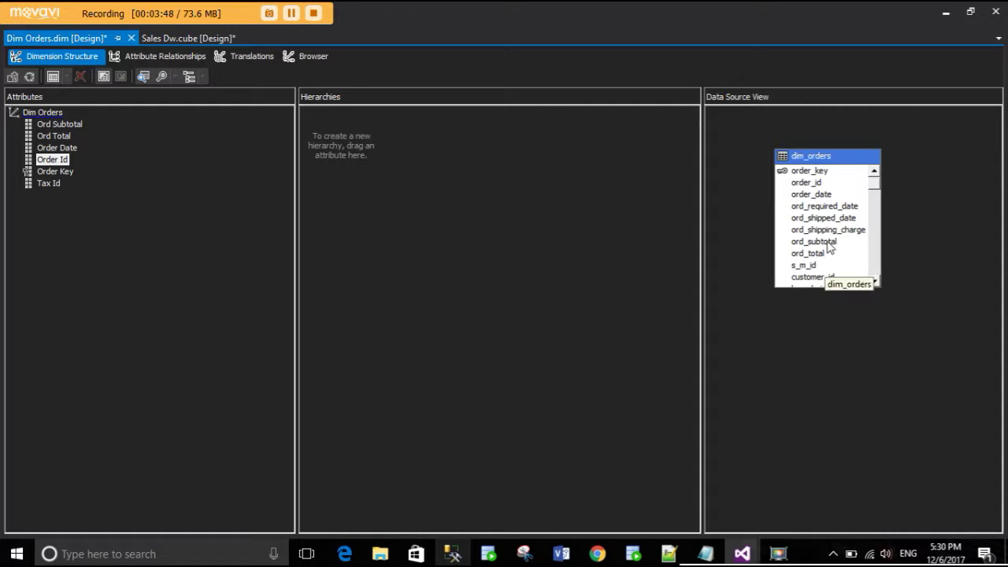
- Deploy and fully process Dim Orders, then close both processing windows
click(33, 79)
click(578, 301)
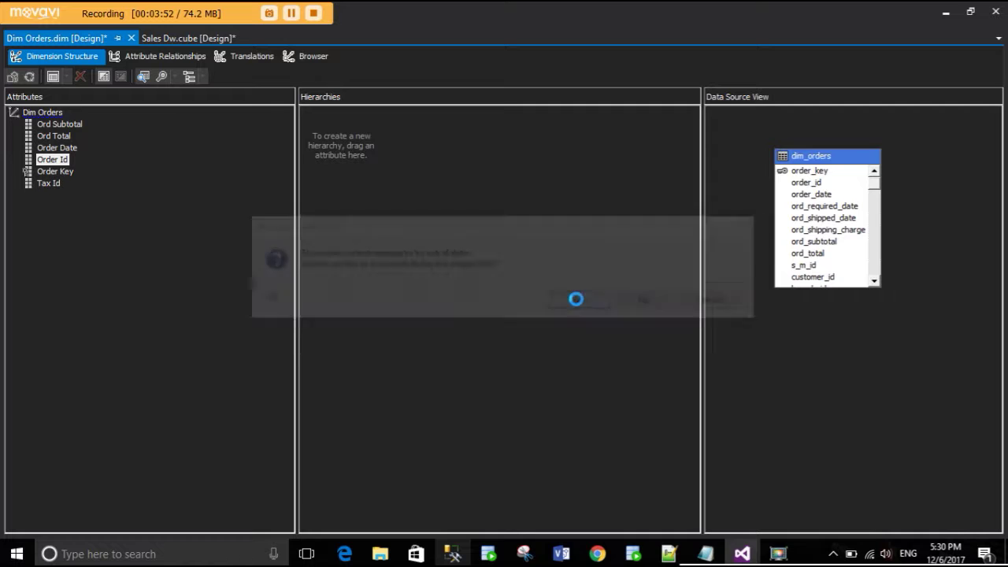
click(624, 307)
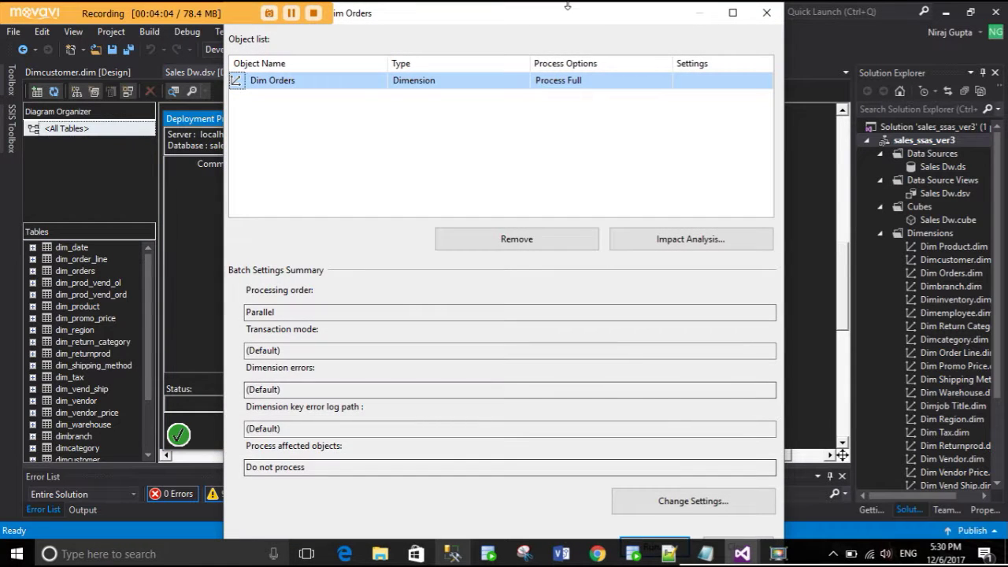
mouse_move(567, 6)
mouse_down()
mouse_move(562, 40)
mouse_move(569, 17)
mouse_up()
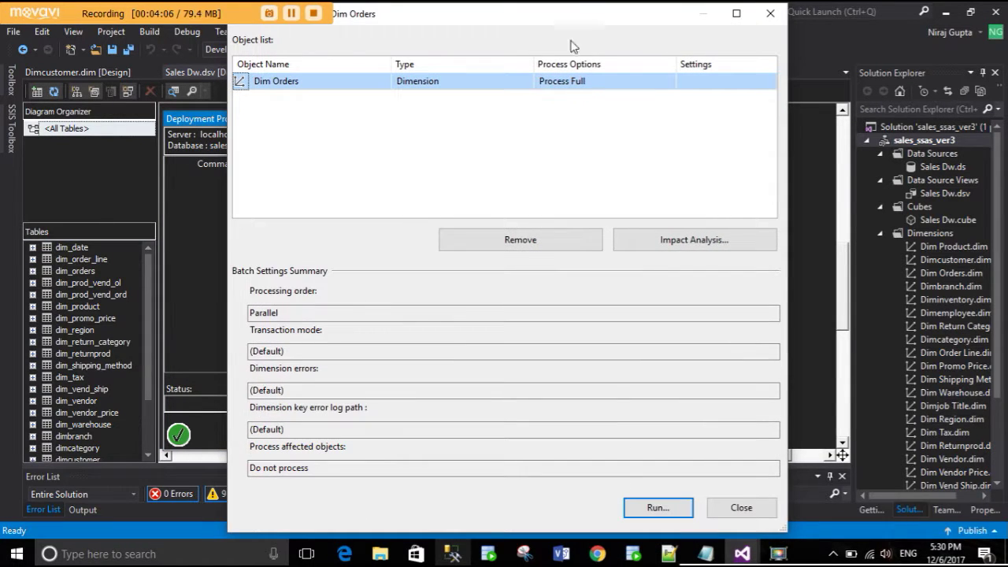
click(656, 508)
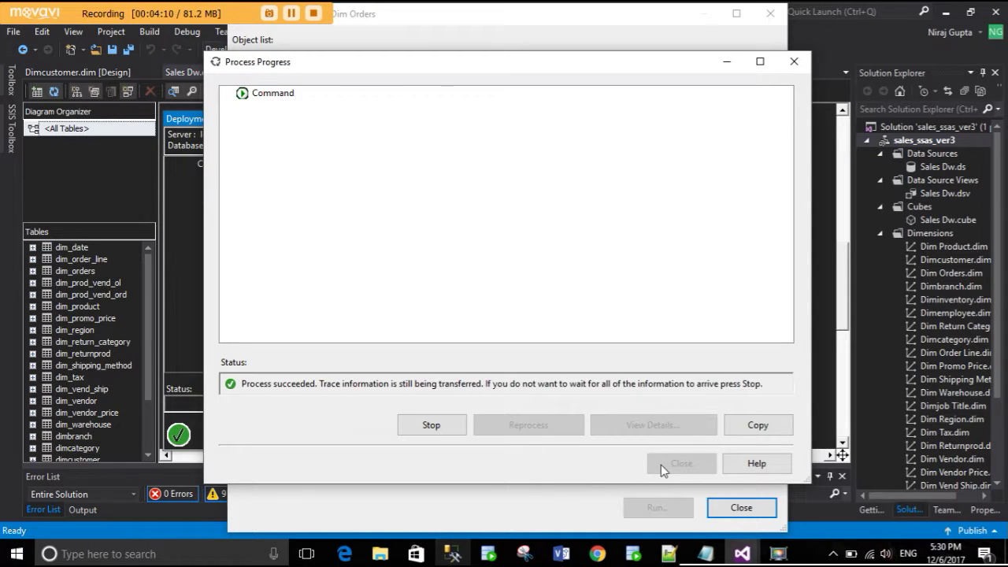
click(665, 465)
click(720, 508)
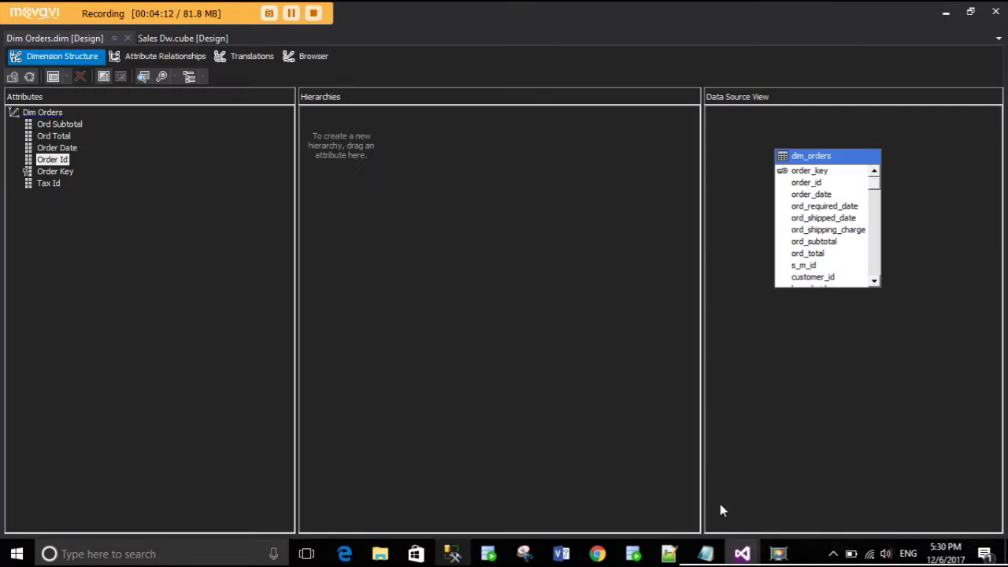
- Rebuild and deploy Sales Dw from its Browser tab, overwrite the database, and fully process the cube
click(176, 39)
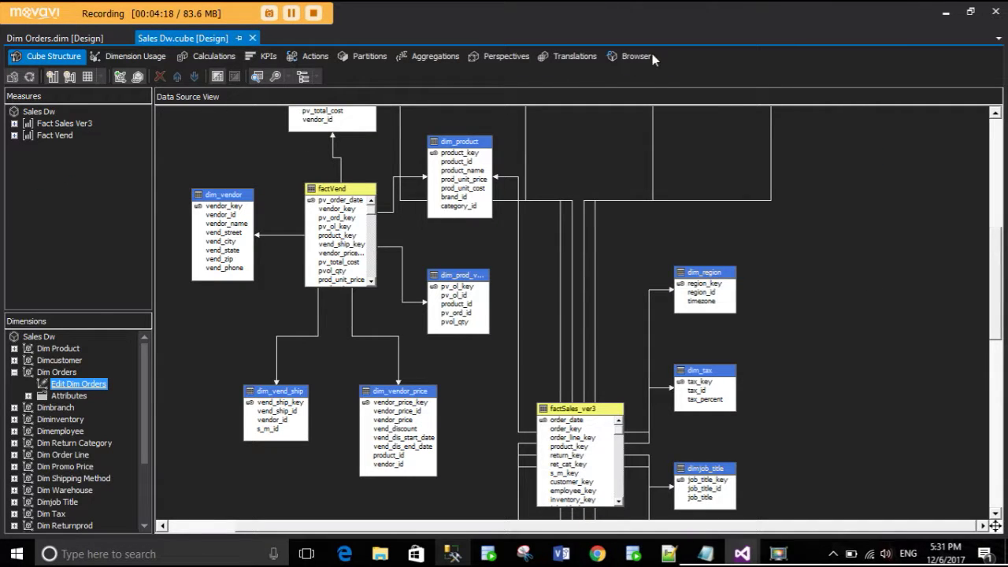
click(635, 56)
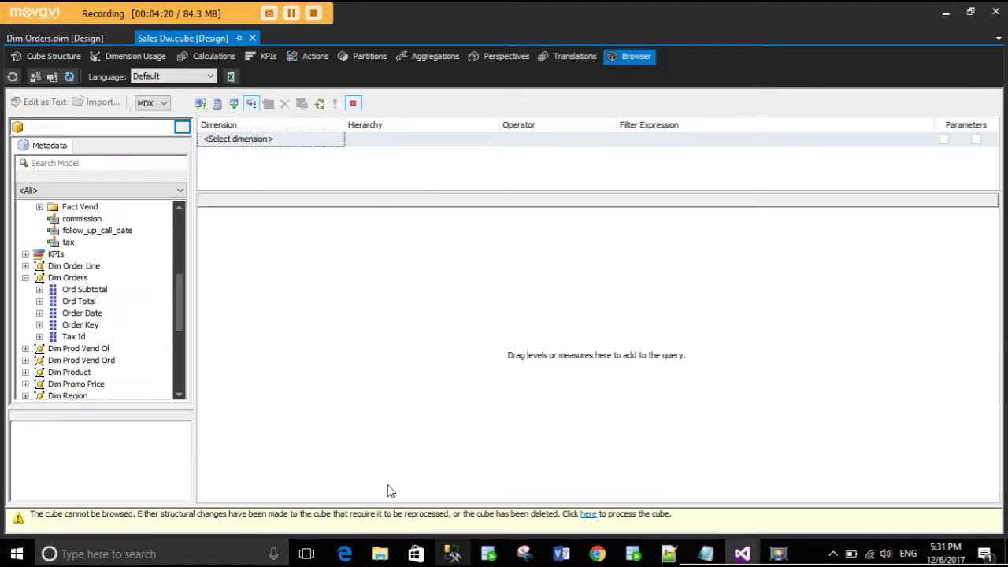
click(589, 516)
click(579, 301)
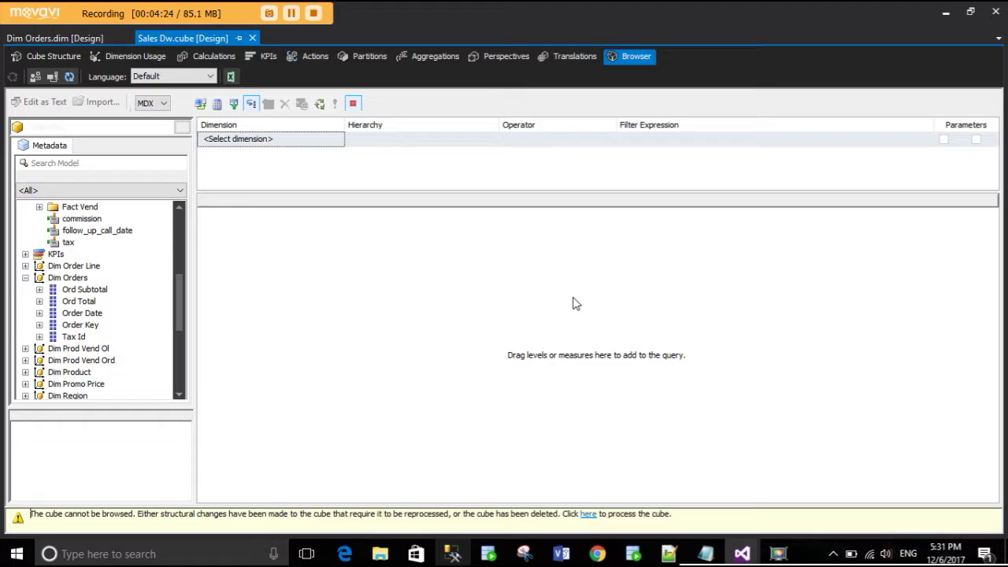
click(651, 306)
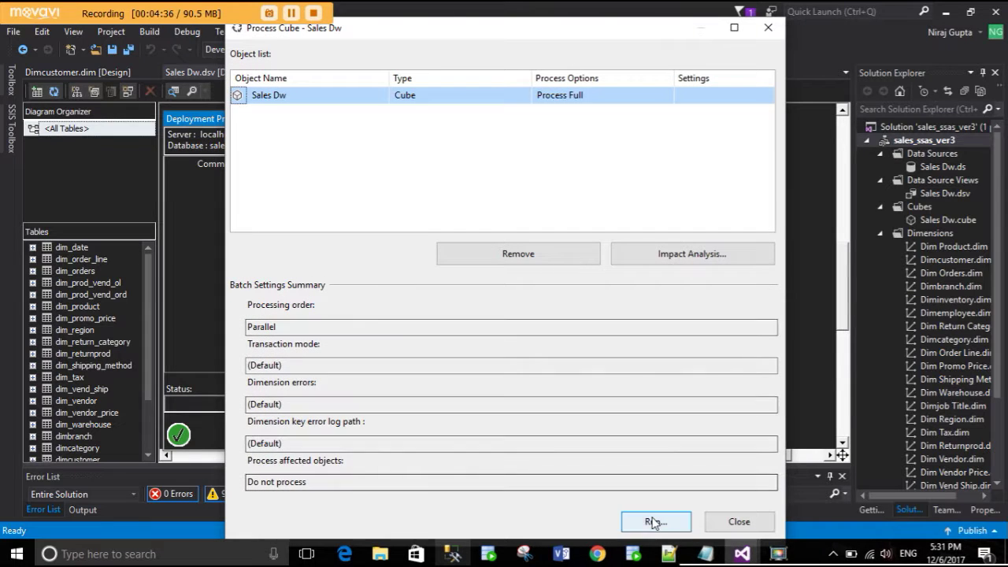
click(654, 521)
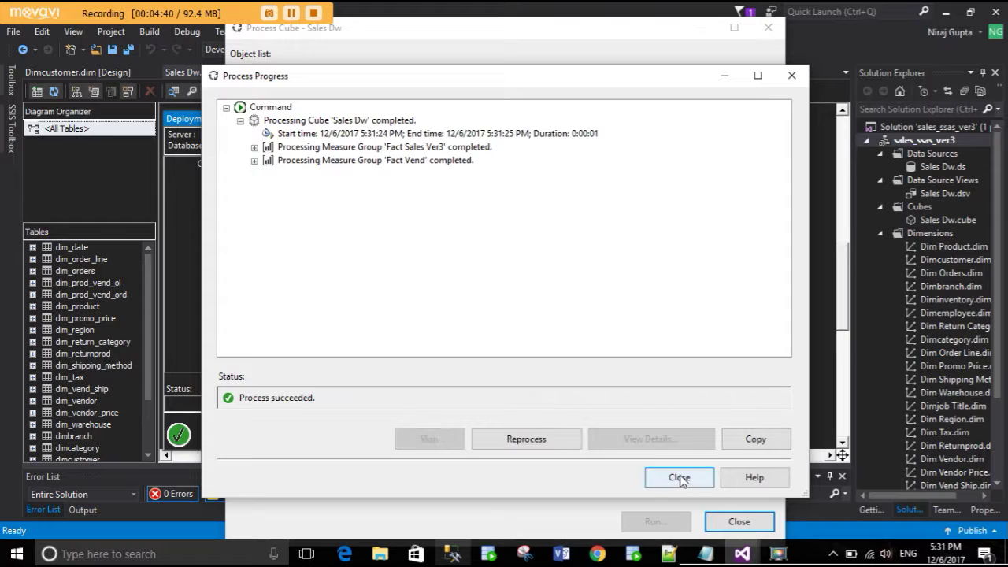
click(679, 477)
click(738, 521)
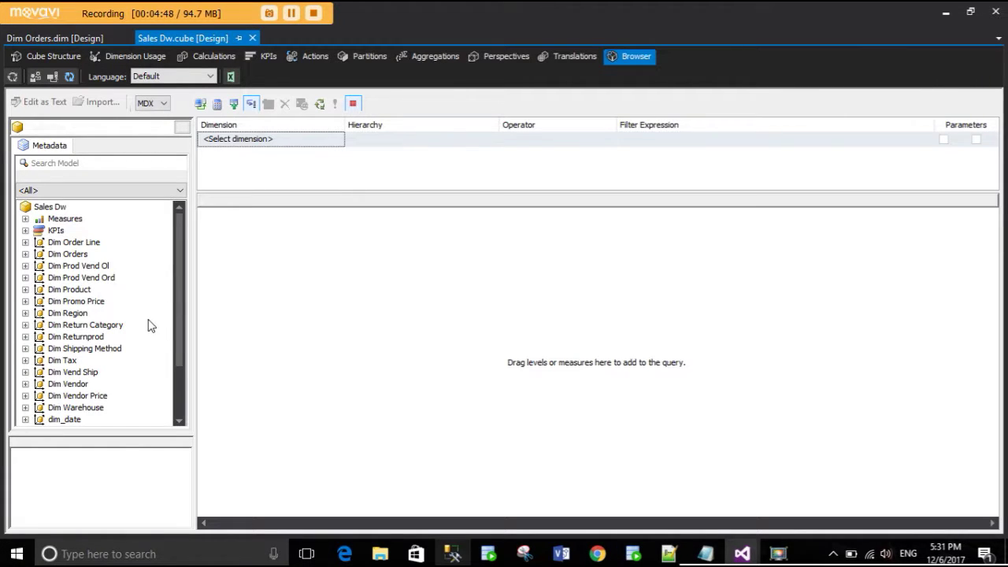
- Expand Dim Orders and Dimcustomer, and add Customer Id and Order Id as query columns
scroll(126, 321, down, 2)
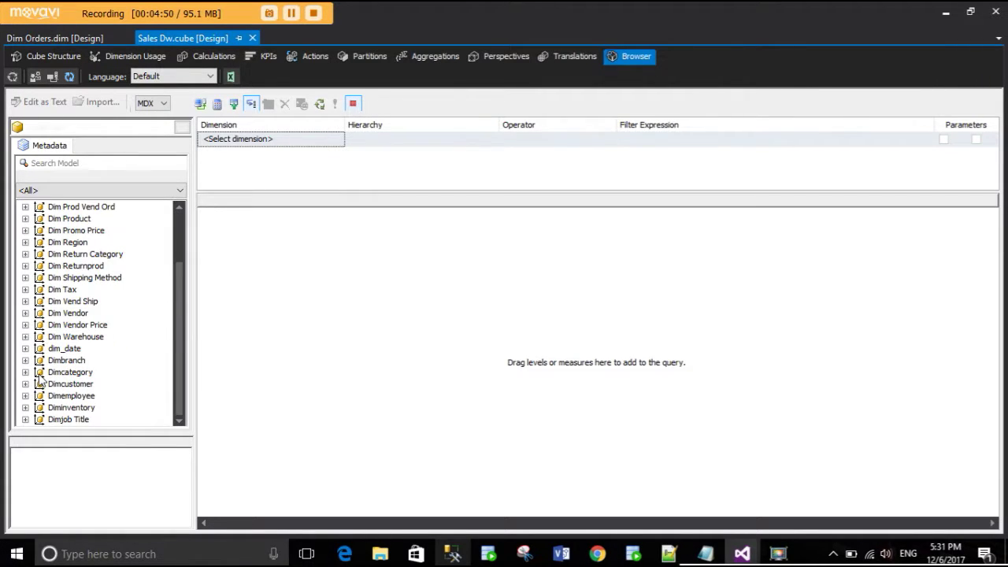
scroll(39, 378, up, 2)
click(25, 254)
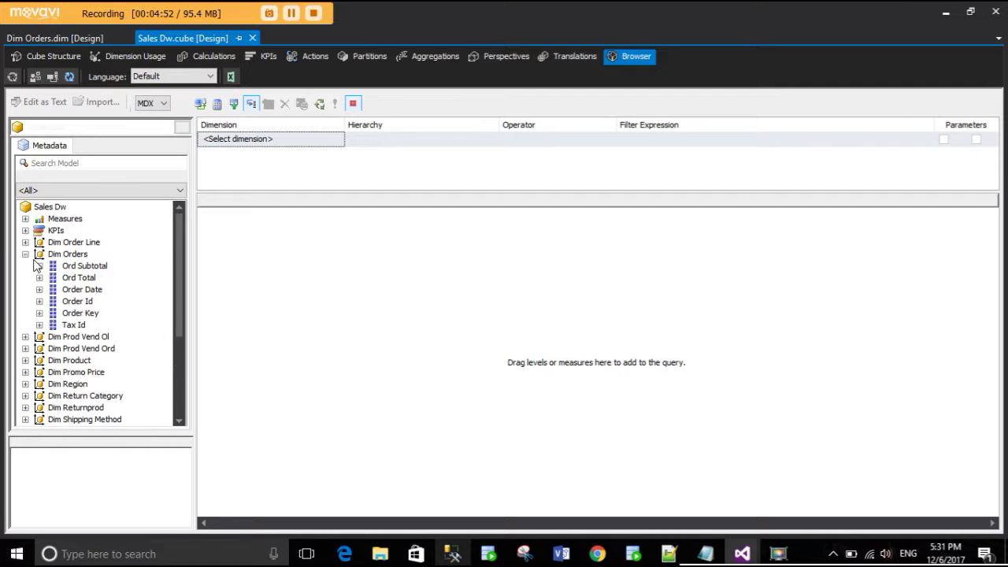
scroll(57, 384, down, 4)
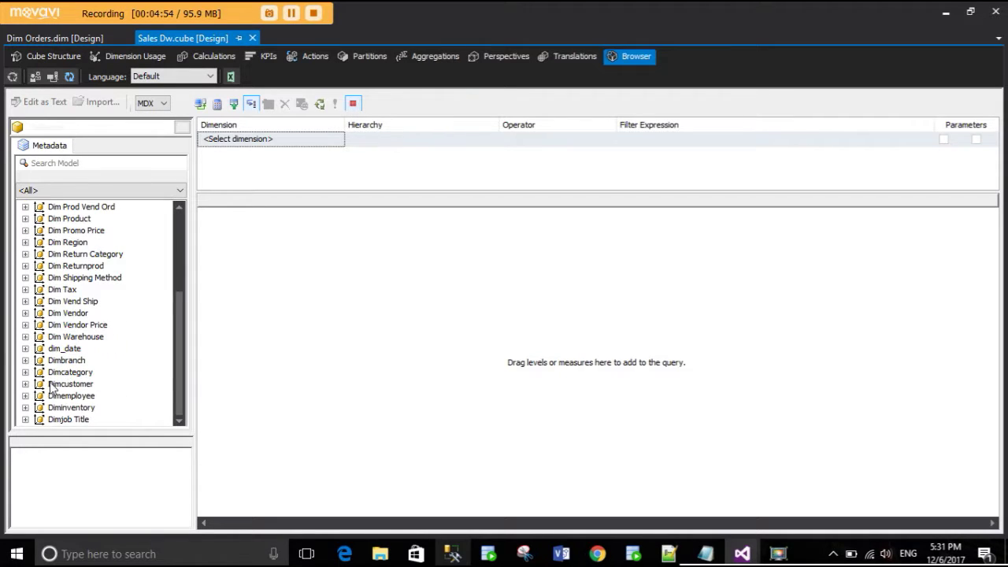
click(25, 384)
drag(82, 407, 213, 333)
scroll(83, 271, up, 4)
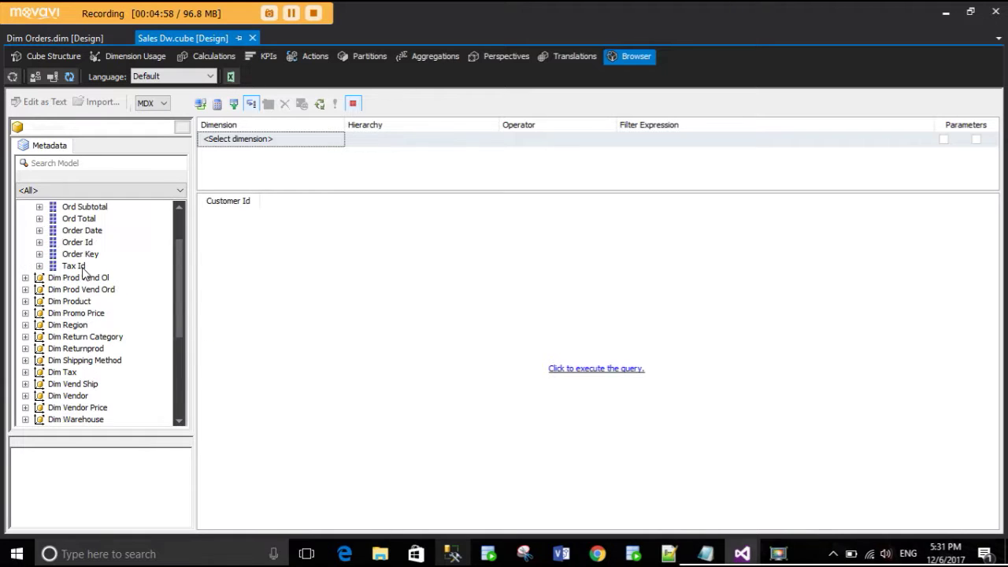
drag(84, 239, 285, 213)
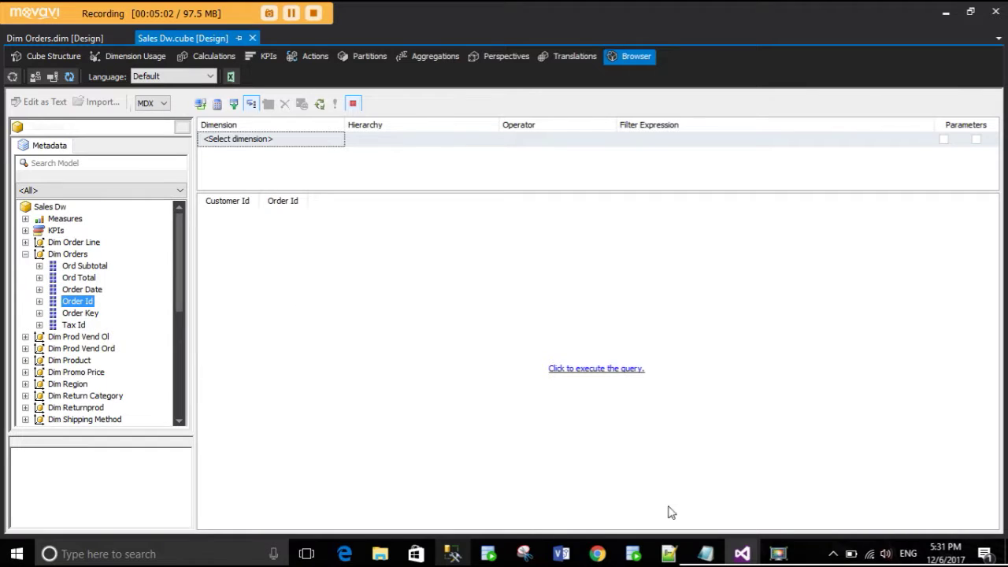
- Add the Fact Sales Ver3 Subtotal measure and execute the query
click(459, 553)
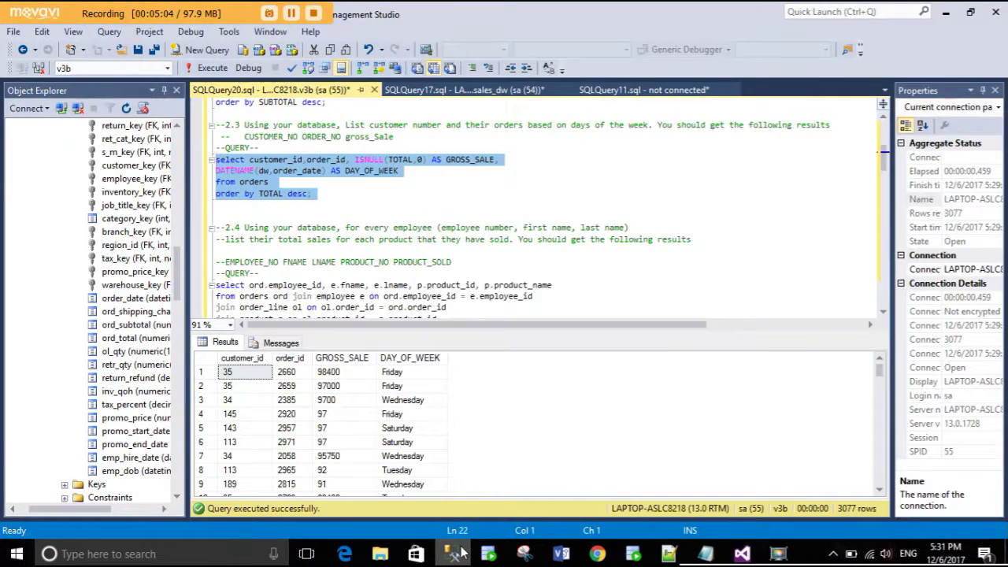
click(460, 553)
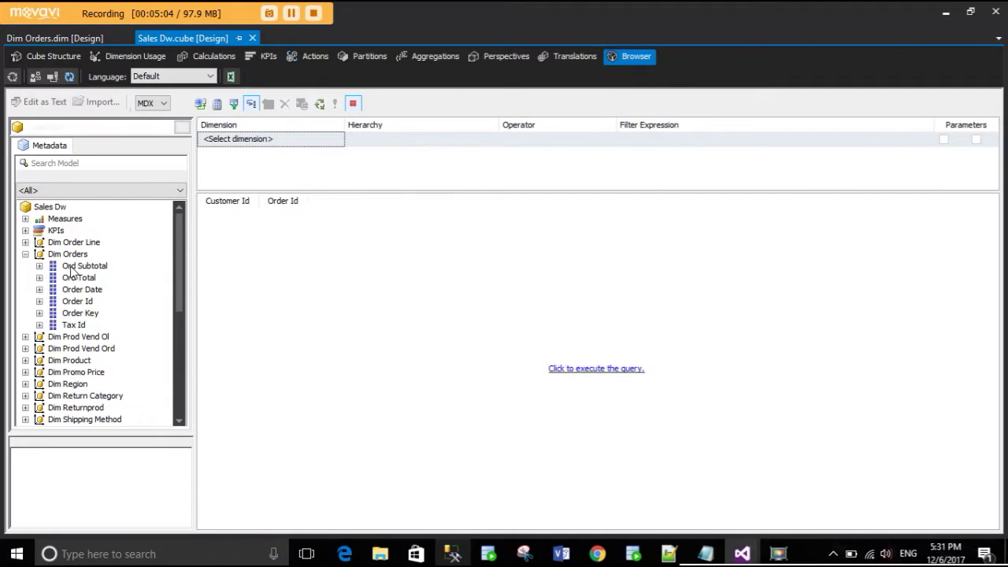
click(25, 218)
click(39, 231)
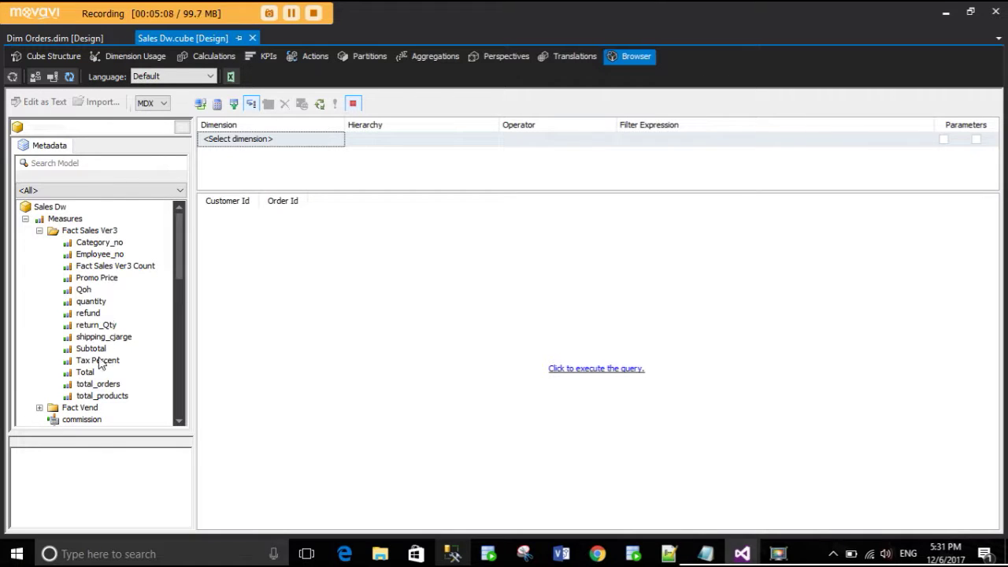
drag(91, 348, 327, 226)
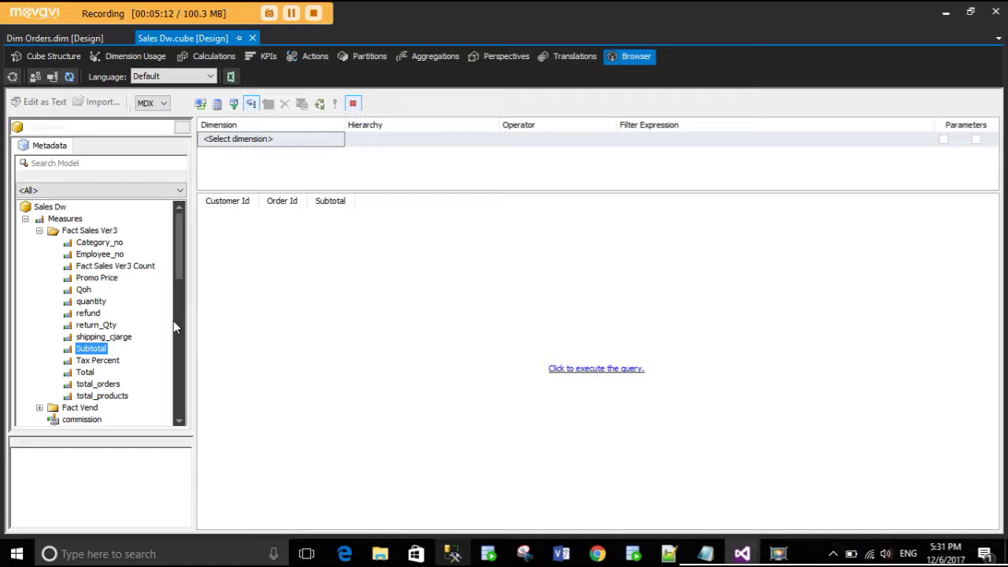
click(622, 369)
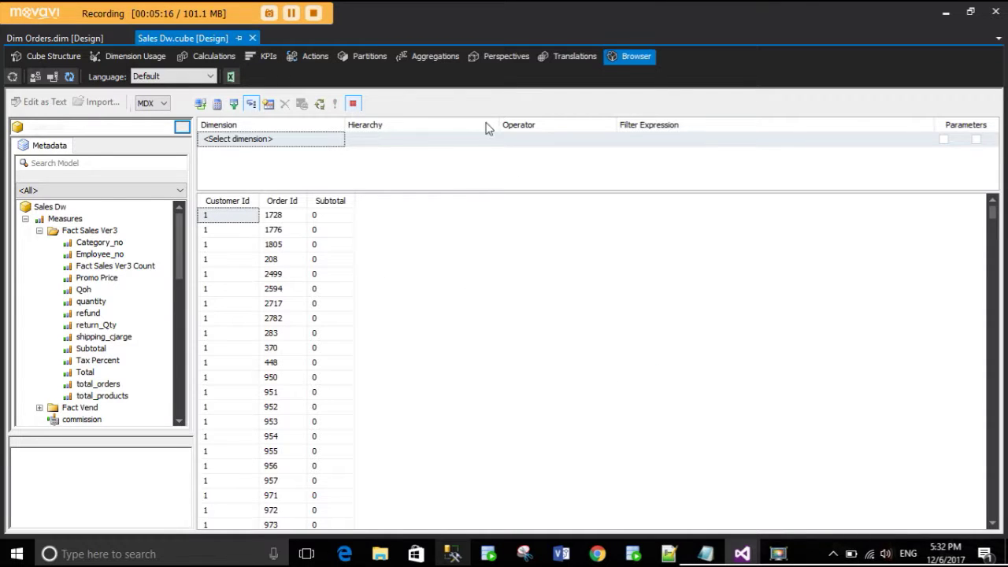
click(311, 141)
- Open the filter's Dimension list twice and dismiss it without picking anything
click(338, 139)
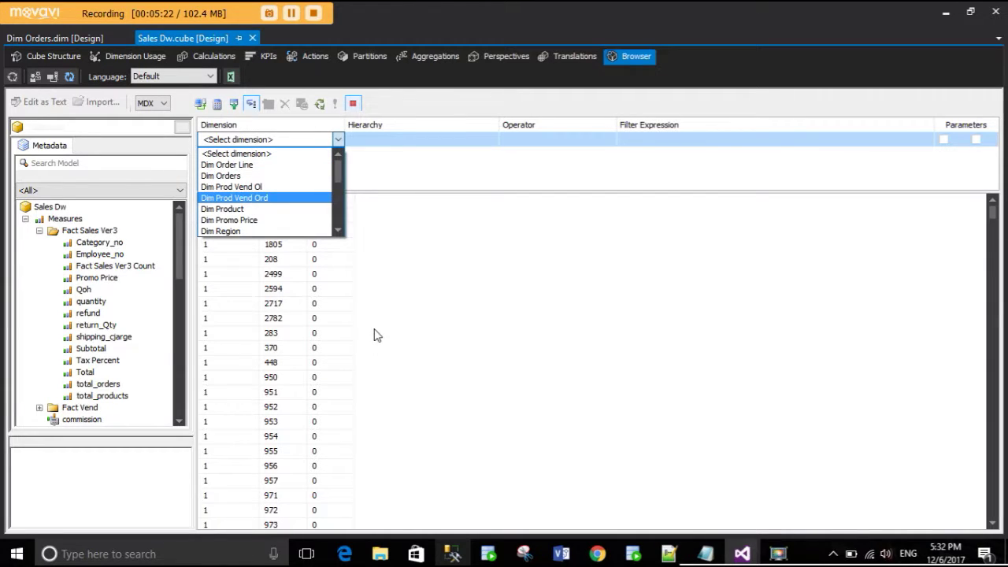
click(381, 305)
click(325, 145)
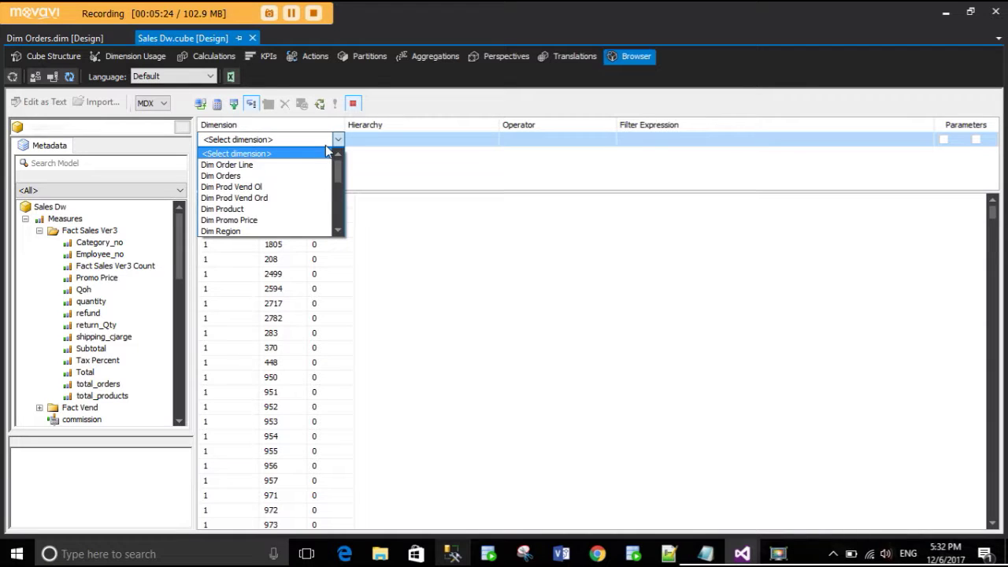
click(435, 290)
scroll(439, 341, down, 15)
scroll(442, 339, up, 5)
scroll(418, 339, up, 2)
scroll(104, 340, down, 10)
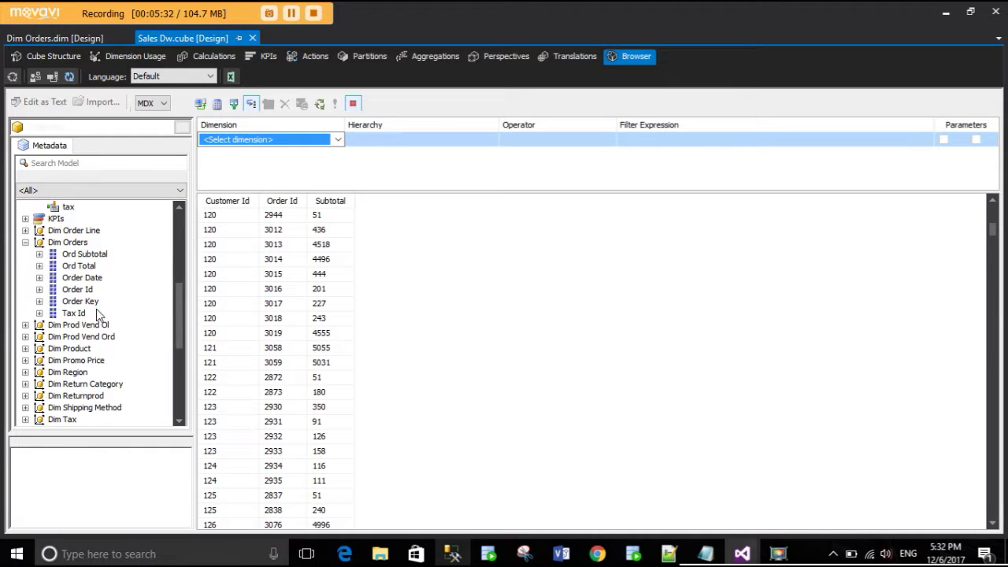
scroll(107, 331, down, 5)
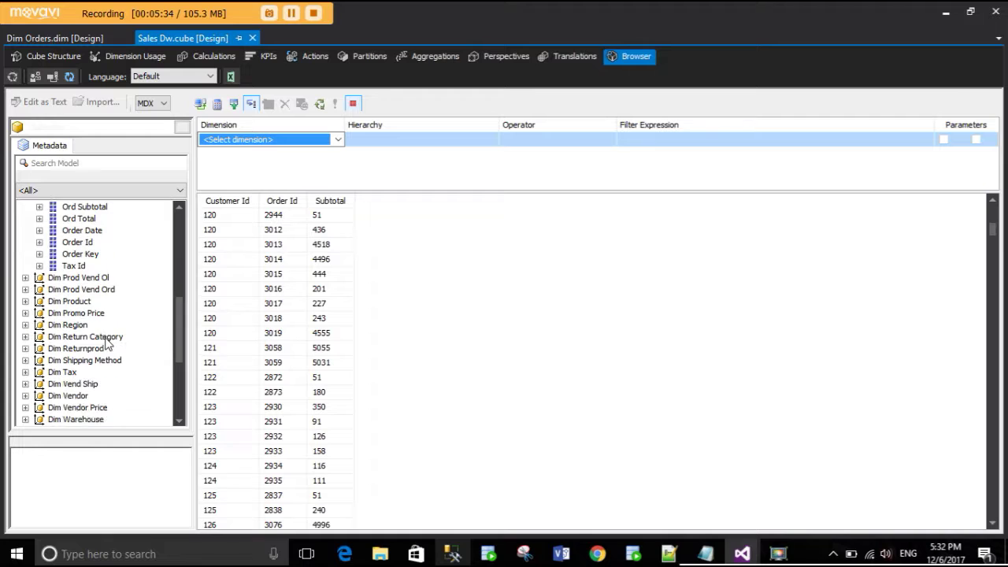
scroll(86, 382, down, 1)
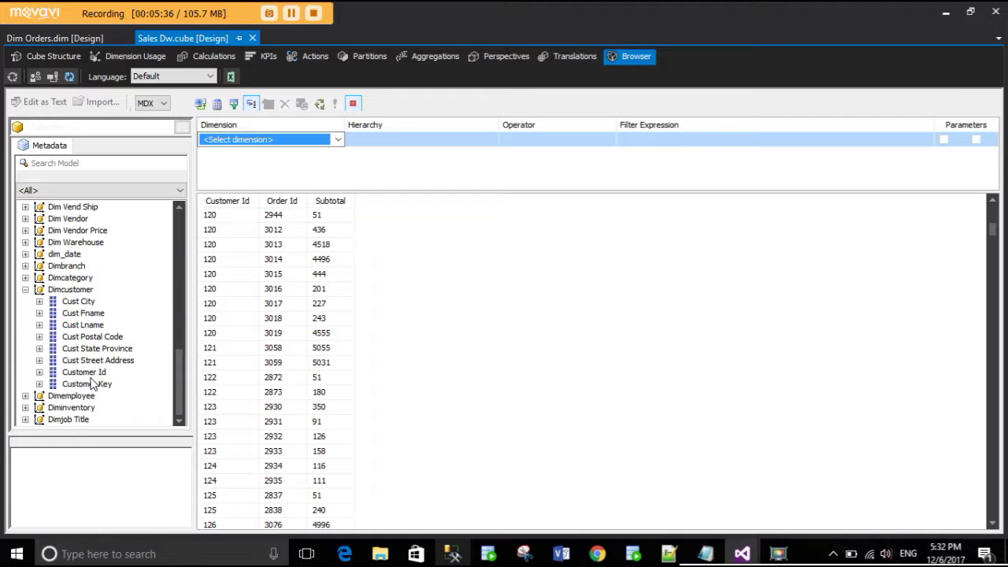
- Build a Dim Orders filter on Order Id with the Not Equal operator and a chosen value
click(331, 140)
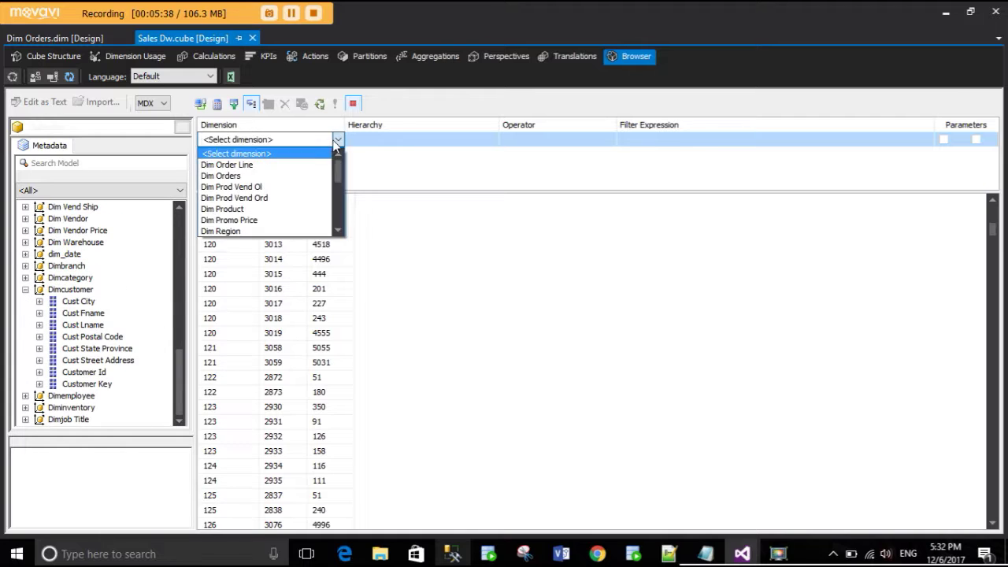
click(288, 176)
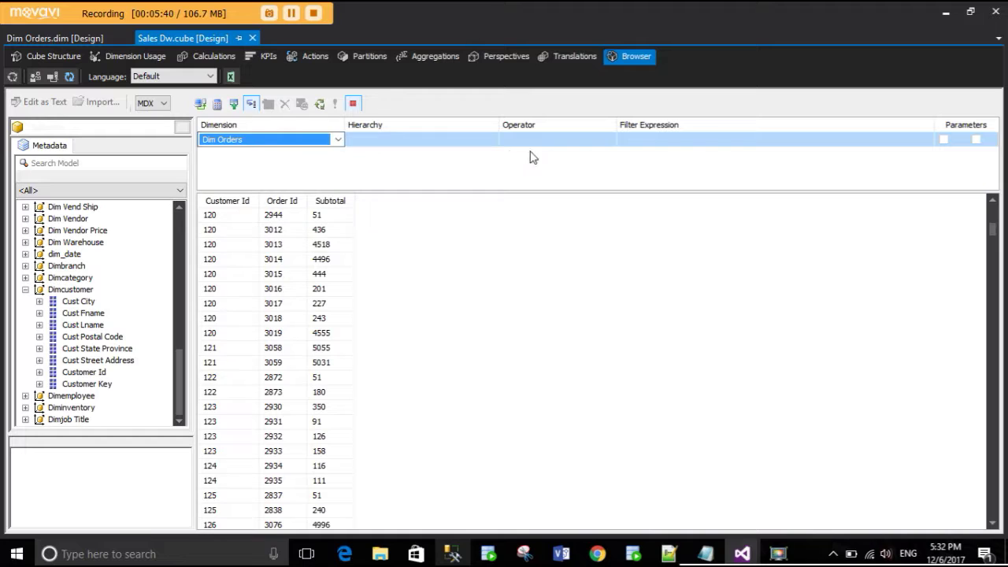
click(491, 143)
click(468, 141)
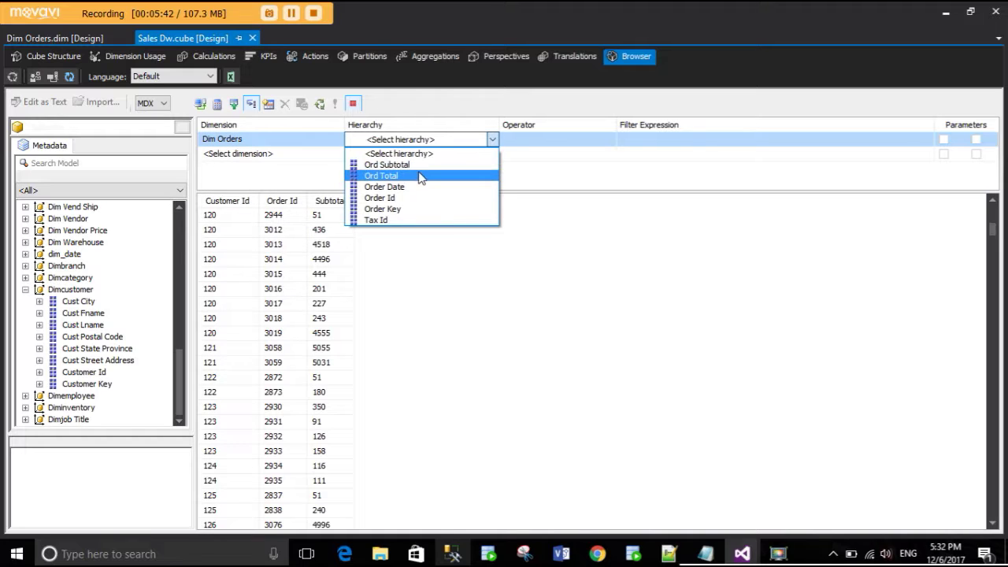
click(417, 196)
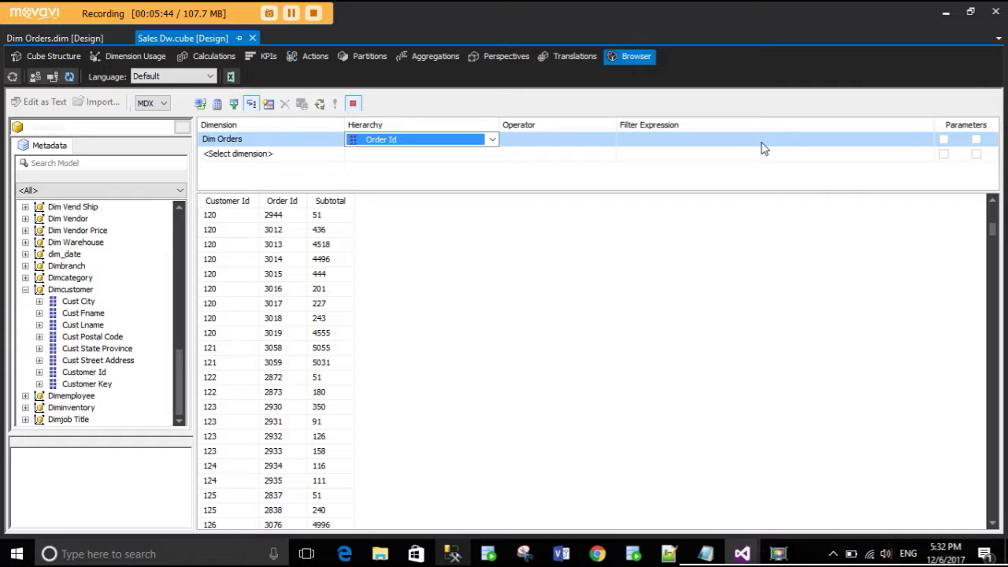
click(650, 146)
click(576, 144)
click(575, 144)
click(557, 163)
click(677, 141)
click(675, 141)
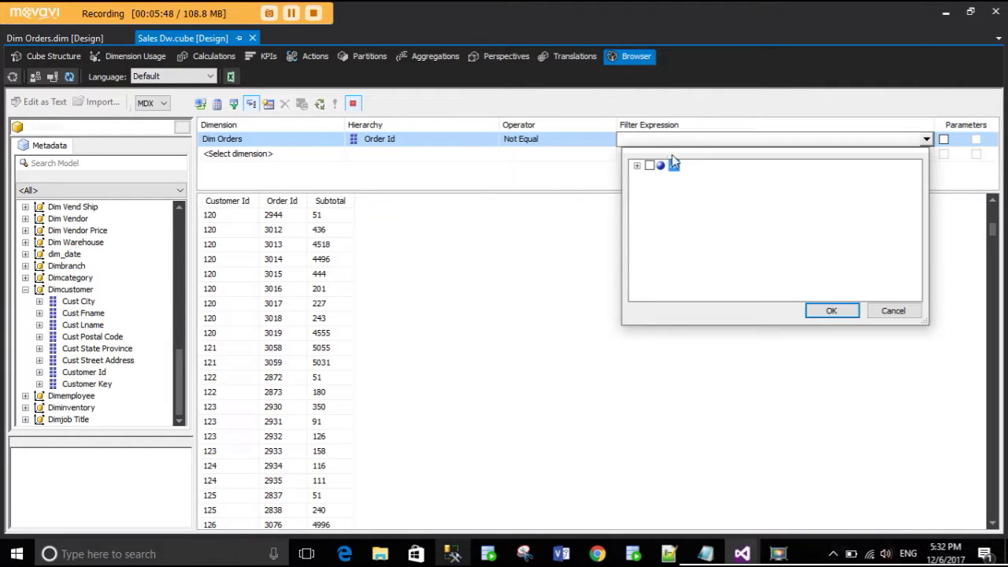
click(637, 166)
scroll(691, 254, down, 20)
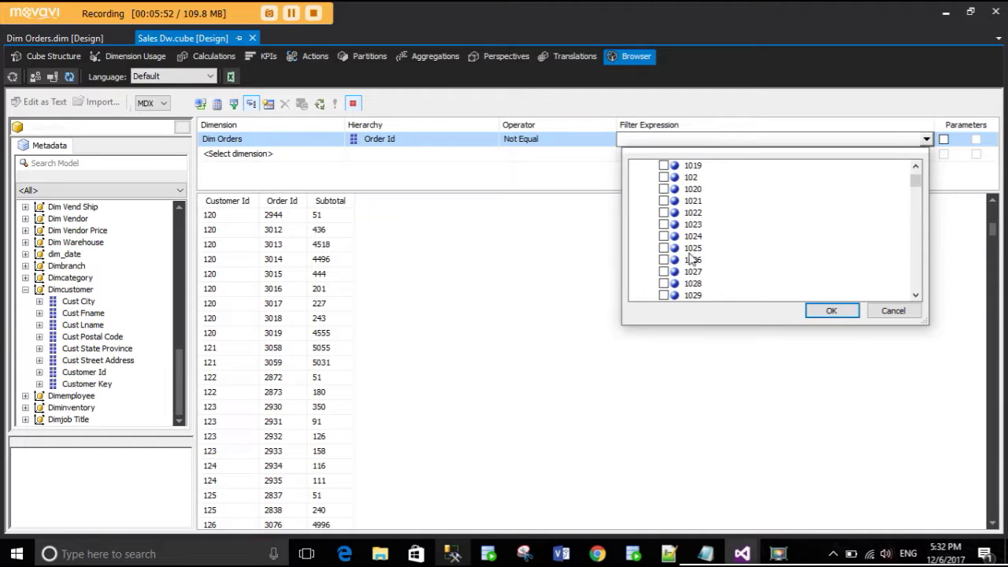
click(832, 310)
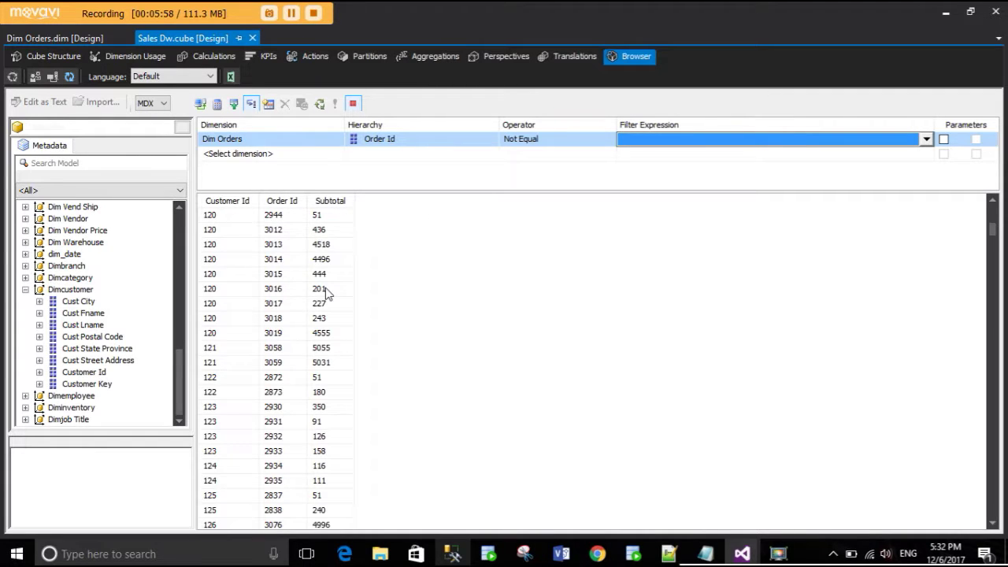
scroll(330, 293, up, 15)
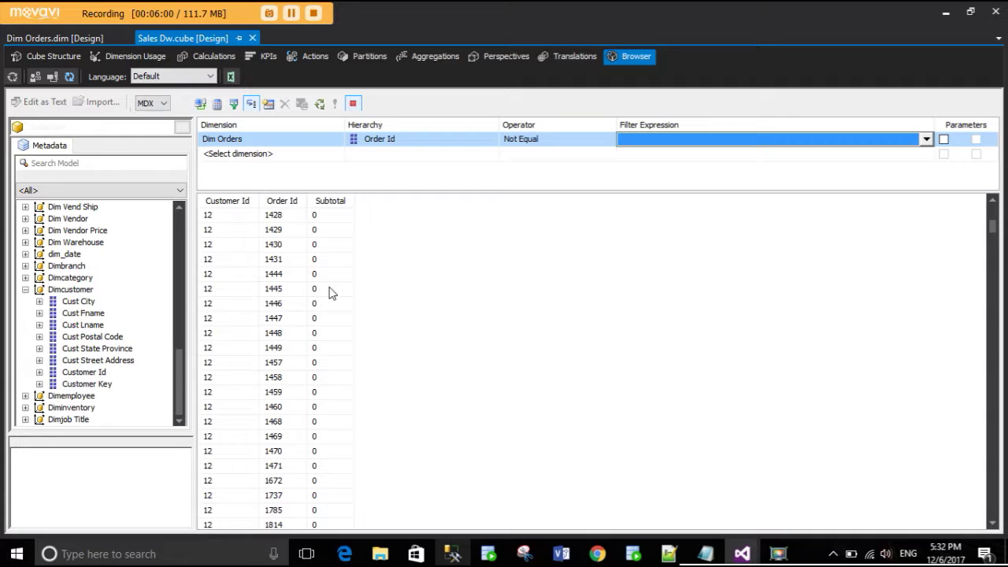
- Delete the Dim Orders filter row and briefly compare against the SSMS results
click(309, 144)
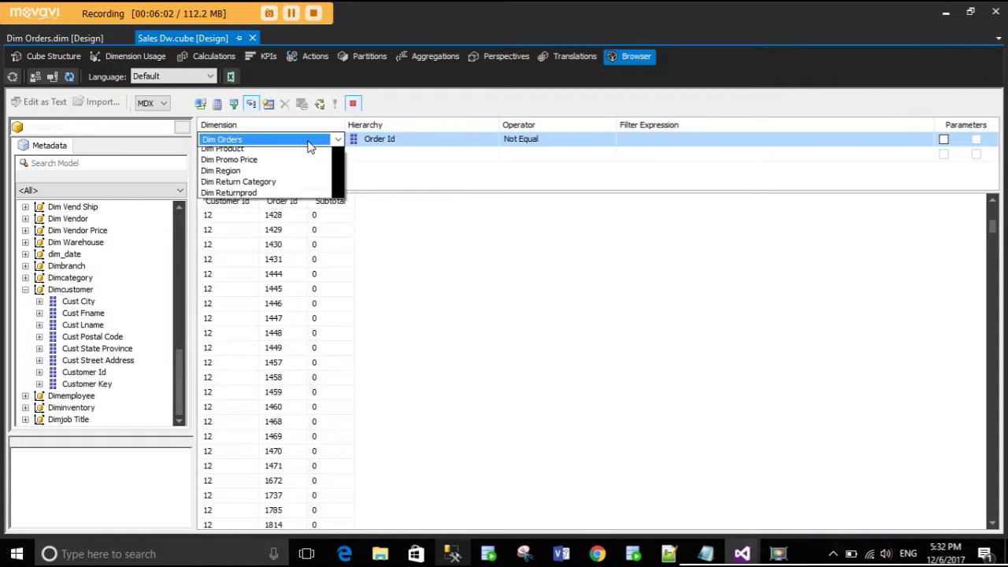
scroll(303, 198, down, 5)
scroll(302, 202, up, 3)
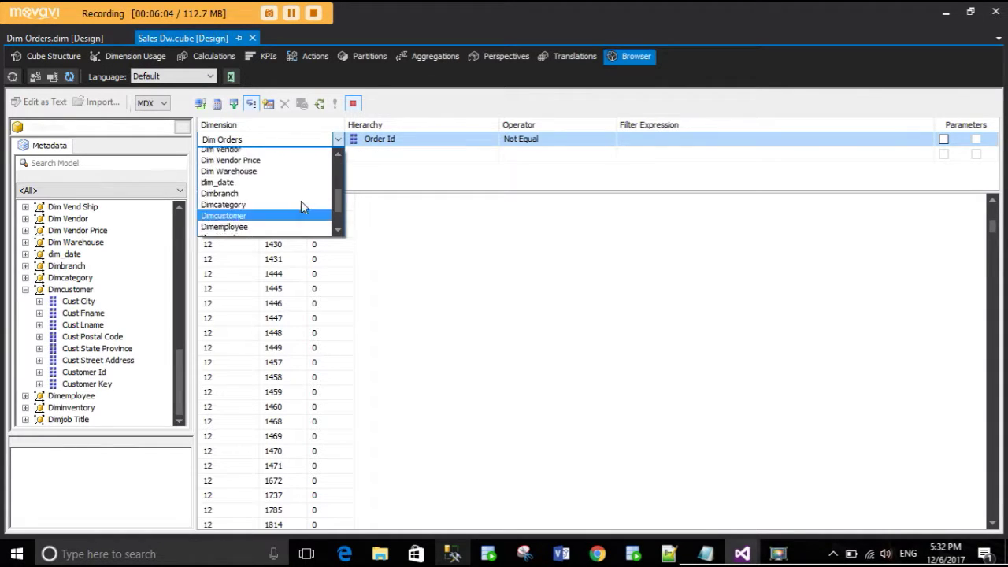
scroll(301, 201, up, 2)
scroll(303, 206, down, 5)
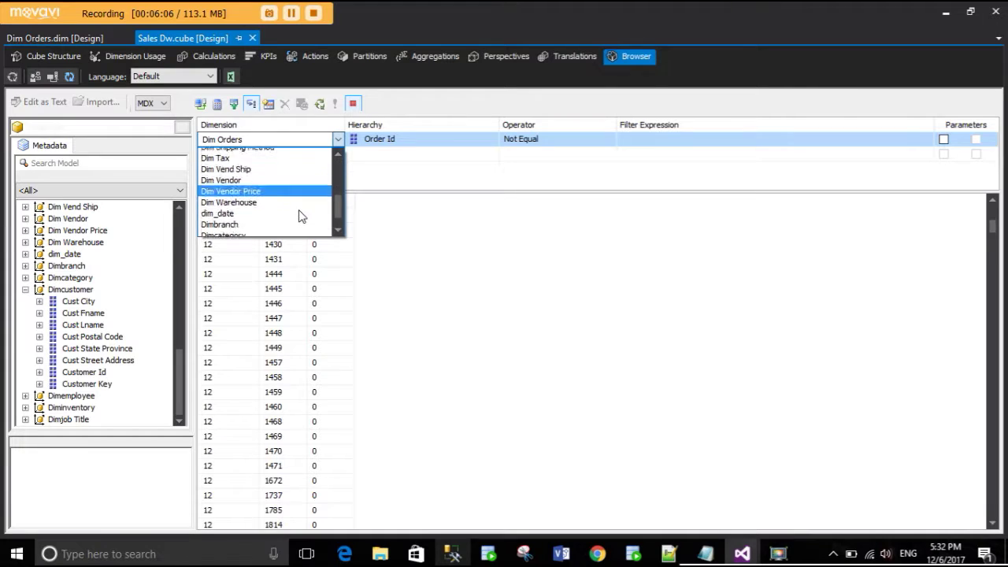
click(440, 238)
right_click(285, 147)
click(321, 170)
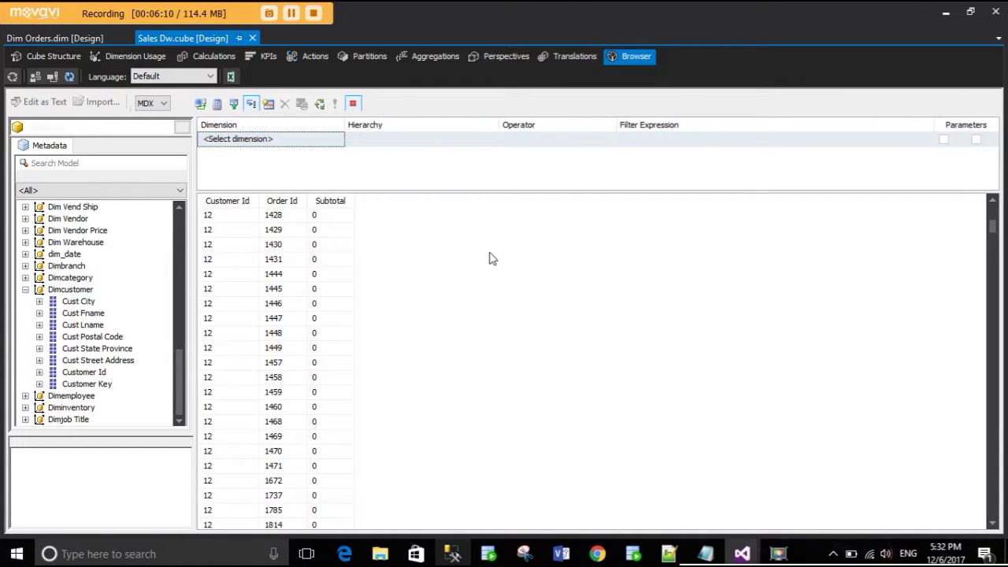
scroll(472, 285, down, 10)
scroll(472, 285, up, 5)
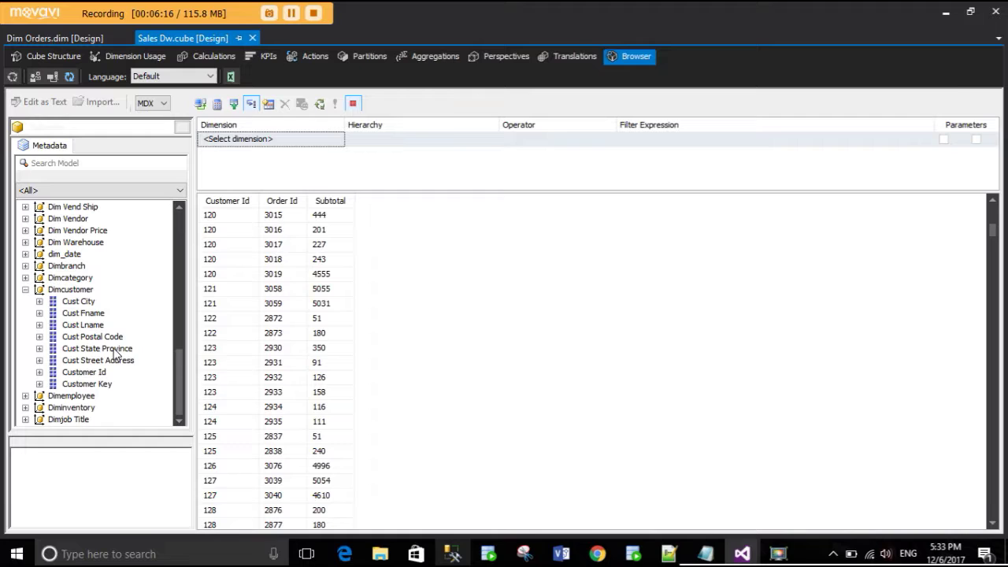
click(452, 554)
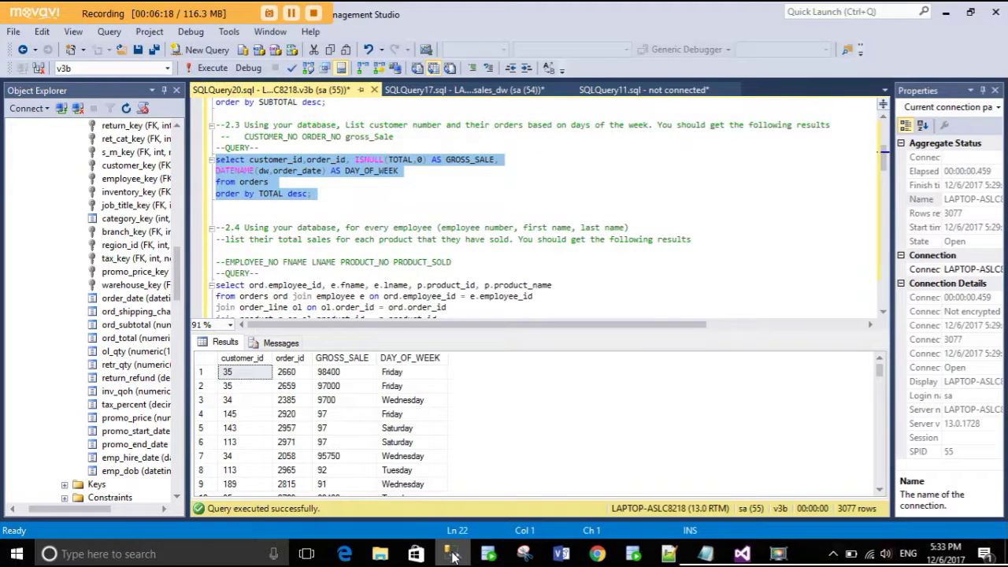
click(451, 554)
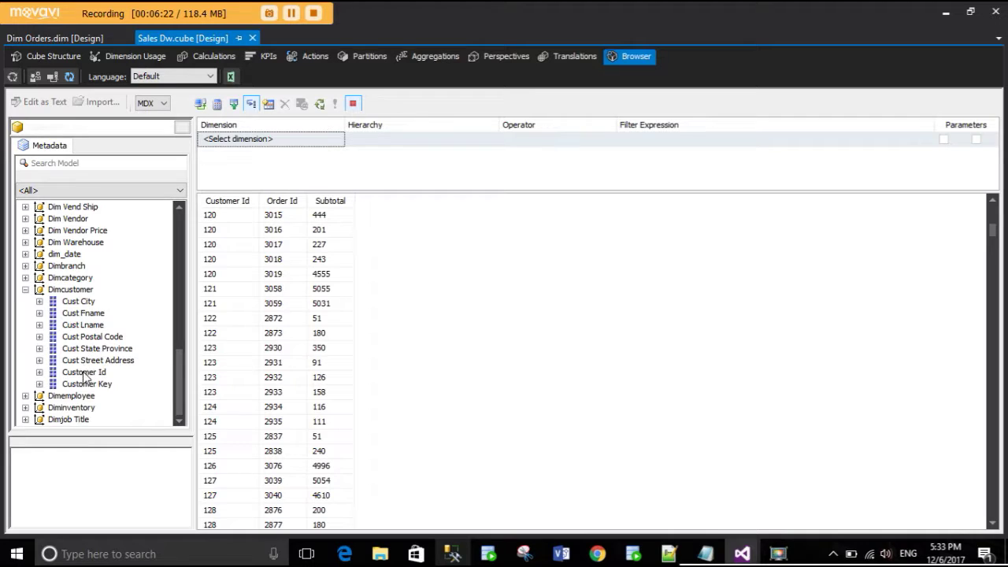
- Expand dim_date, add Day Of Week as a column, and execute the query
scroll(75, 346, up, 2)
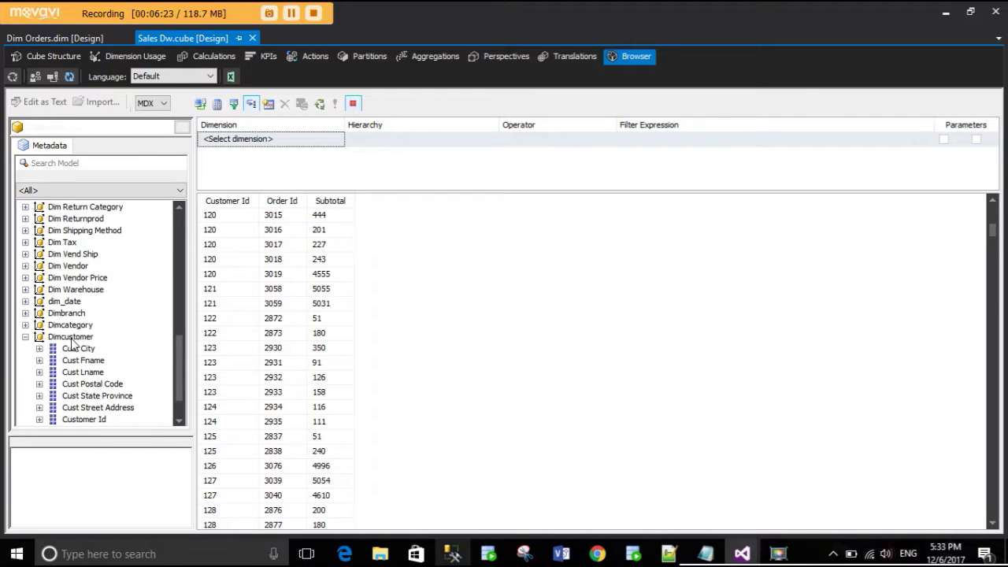
click(25, 301)
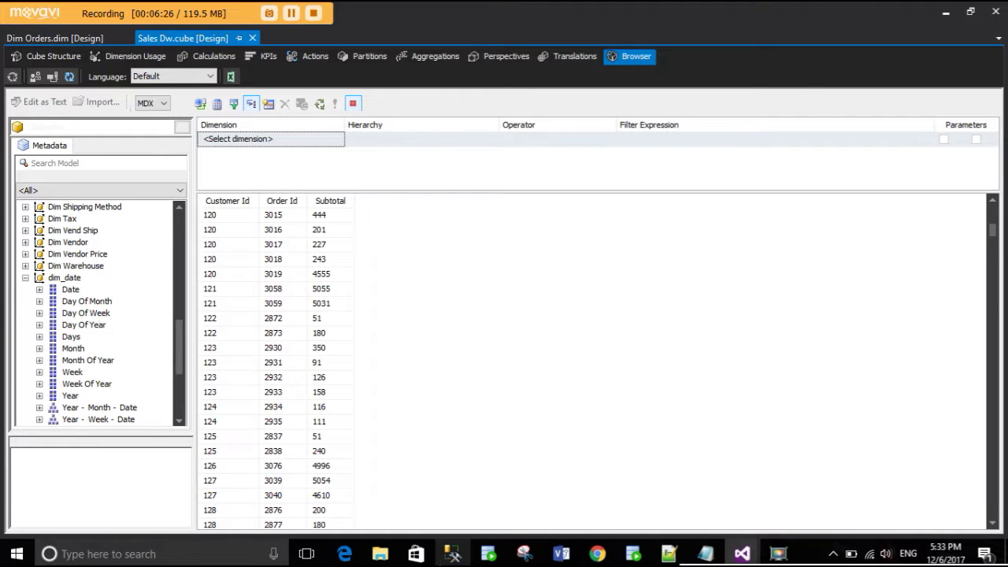
key(alt+Tab)
key(alt+Tab)
click(90, 315)
drag(89, 316, 386, 268)
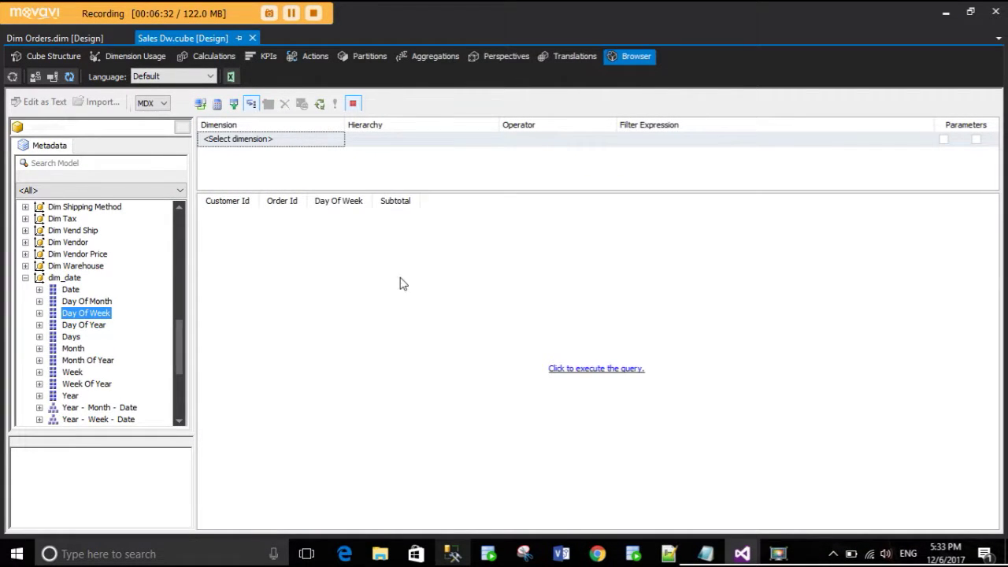
click(590, 369)
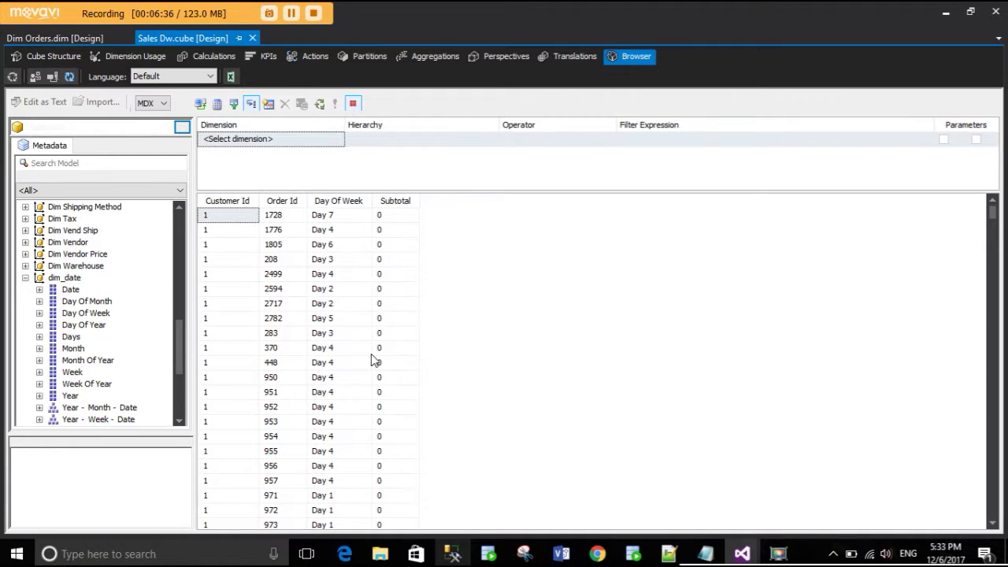
- Replace Day Of Week with Date between Order Id and Subtotal, rerun, and widen the Date column
scroll(128, 339, up, 9)
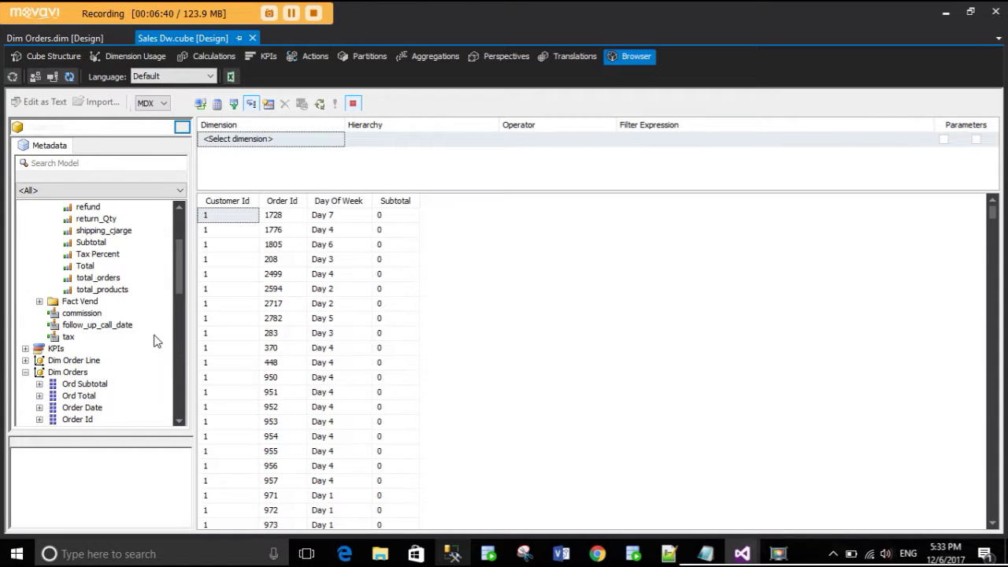
scroll(130, 367, down, 9)
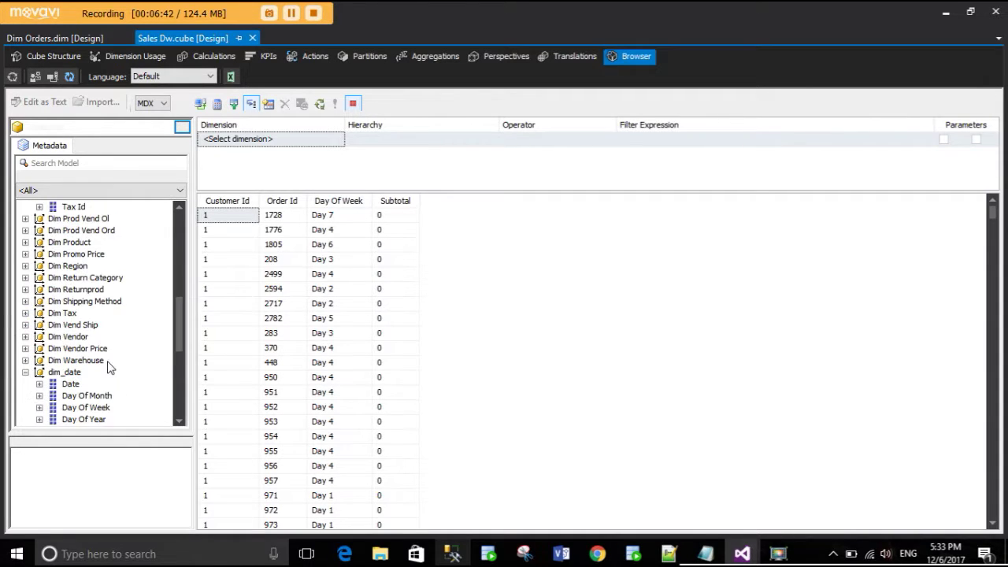
drag(337, 204, 96, 352)
click(88, 315)
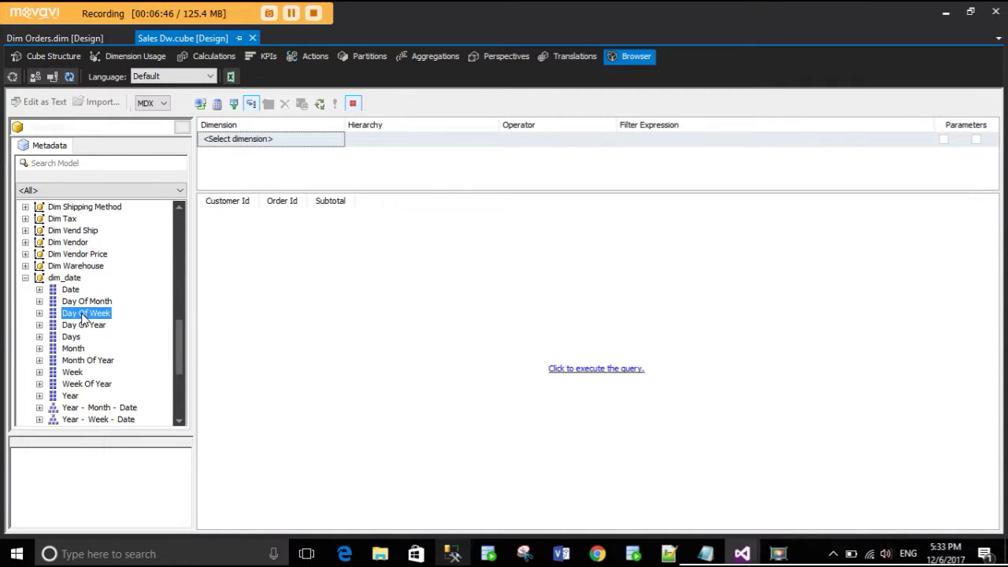
drag(71, 289, 315, 217)
click(583, 370)
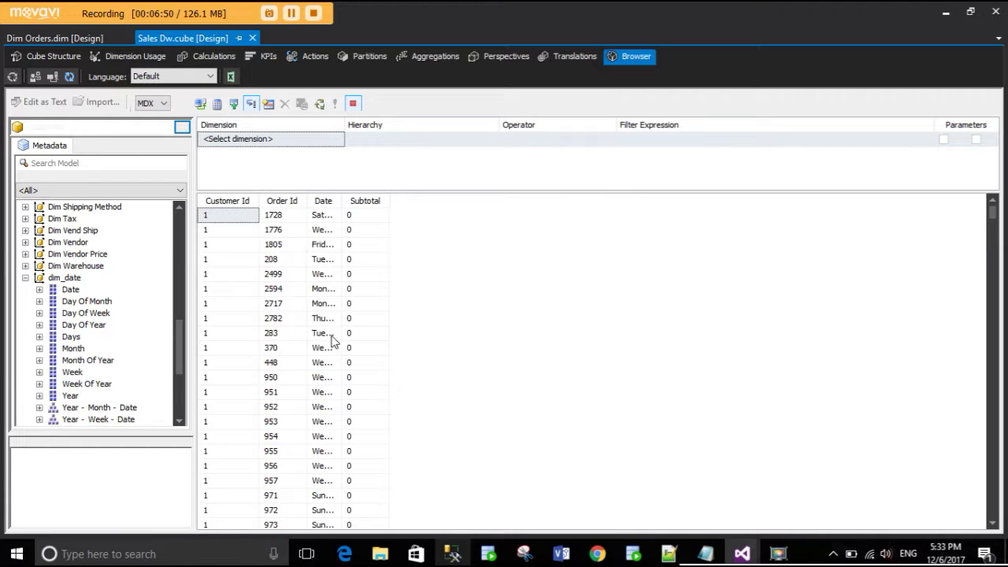
drag(345, 200, 505, 197)
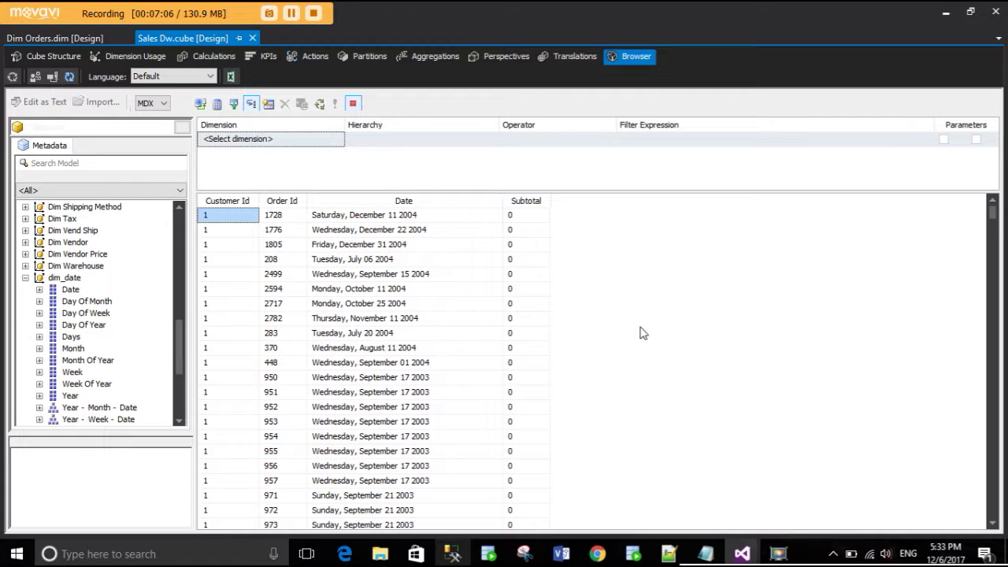
- Check order 3013's 4518 subtotal and order 3014 of customer 120 against the SQL results
scroll(659, 333, down, 15)
scroll(654, 357, down, 20)
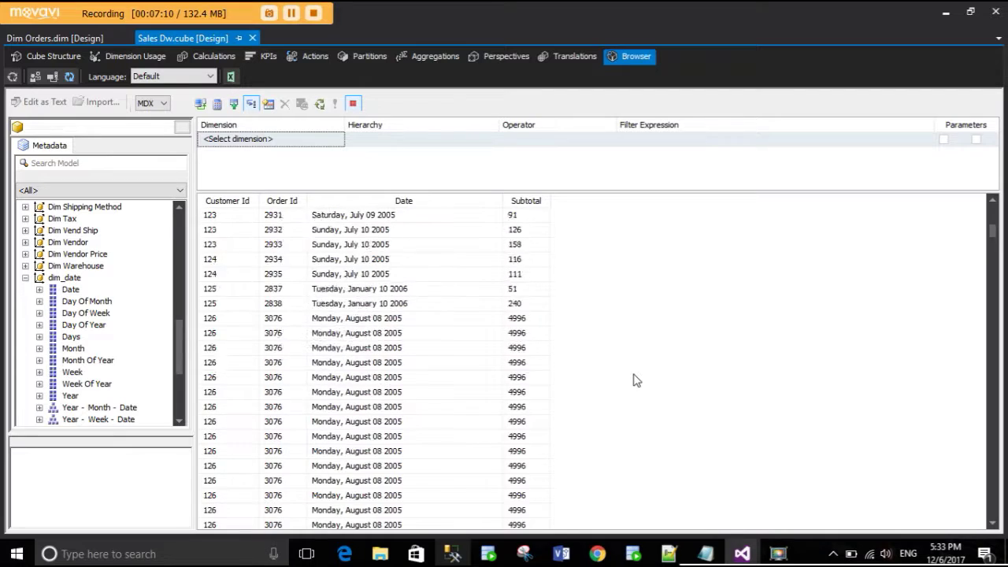
scroll(636, 380, up, 5)
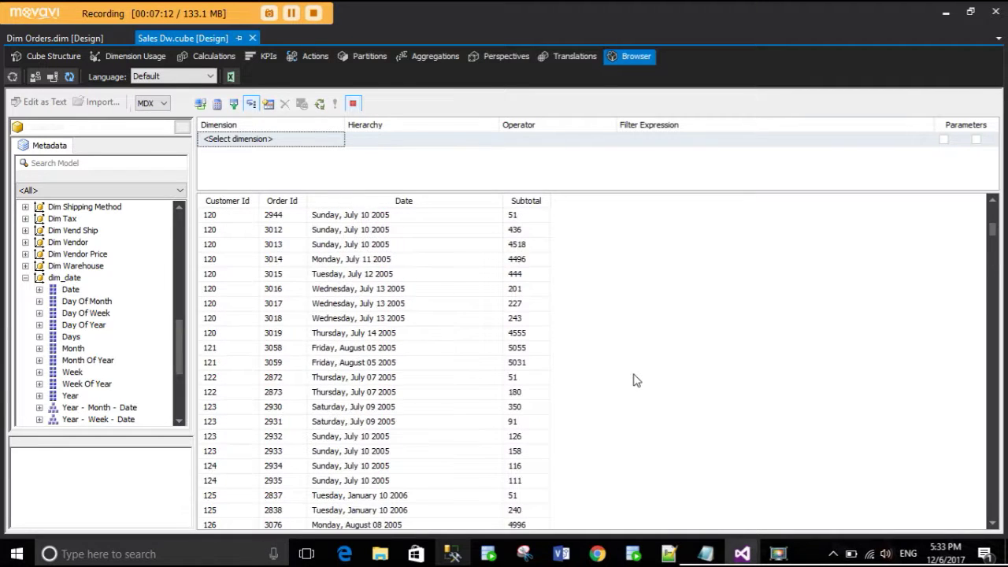
scroll(636, 380, up, 1)
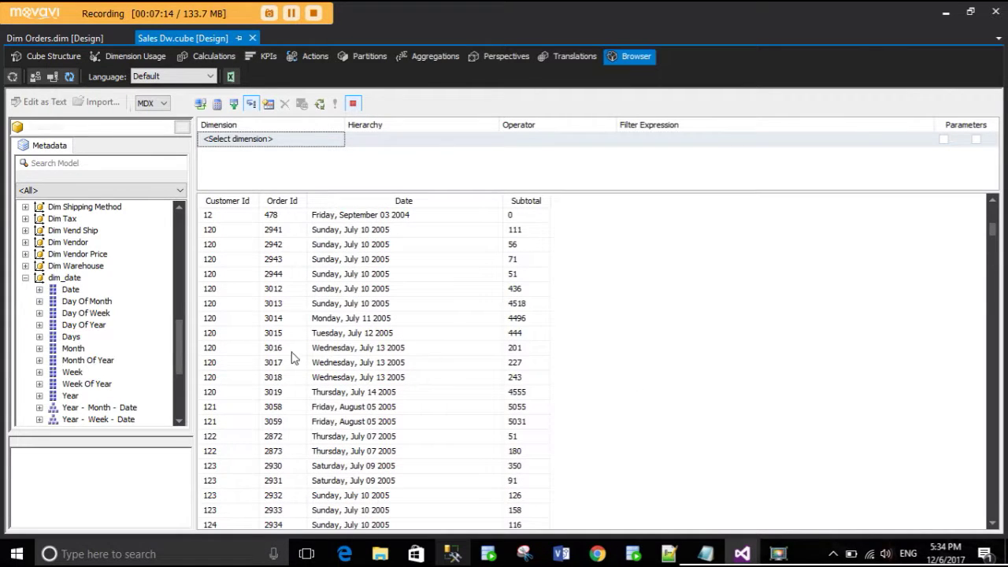
click(518, 305)
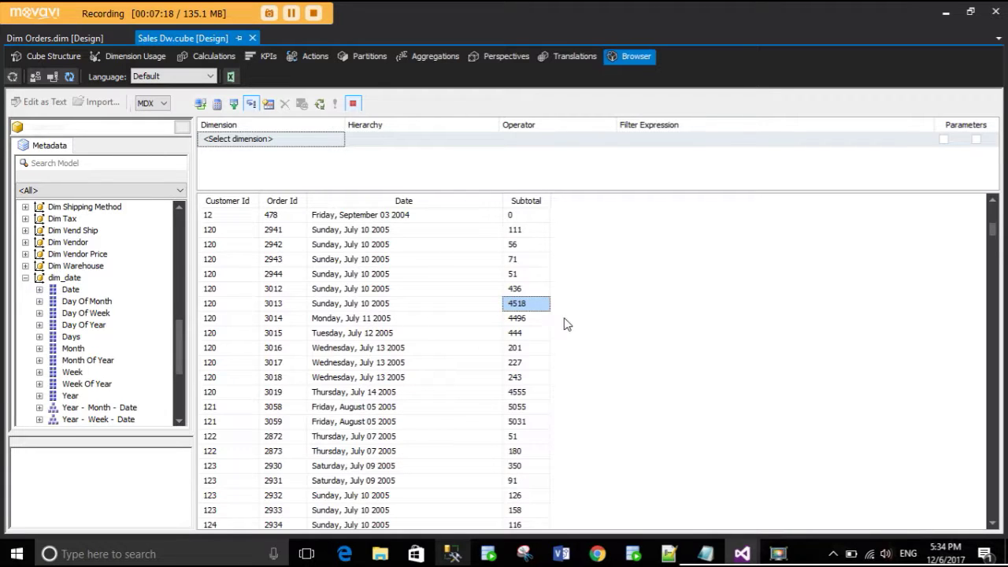
click(323, 323)
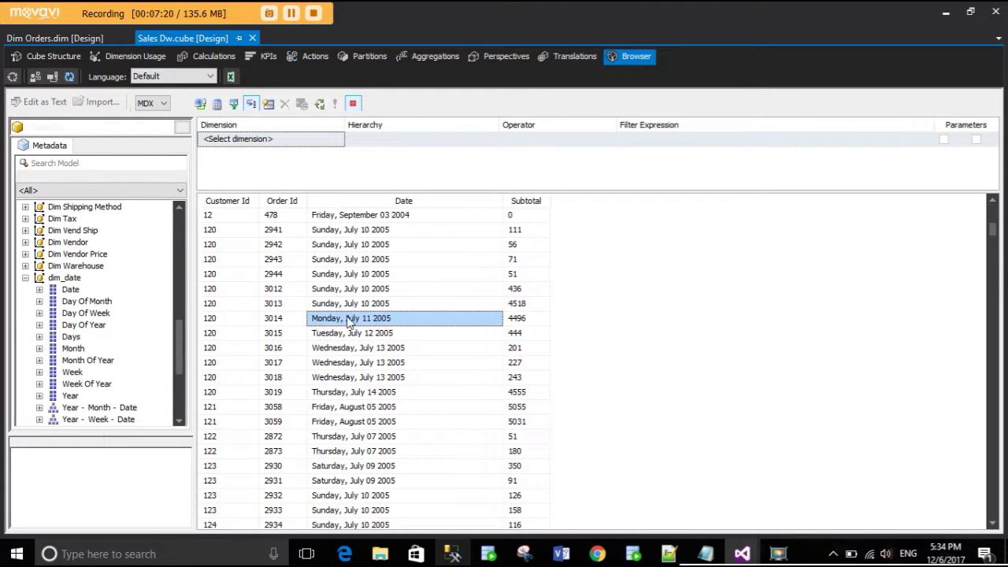
click(280, 324)
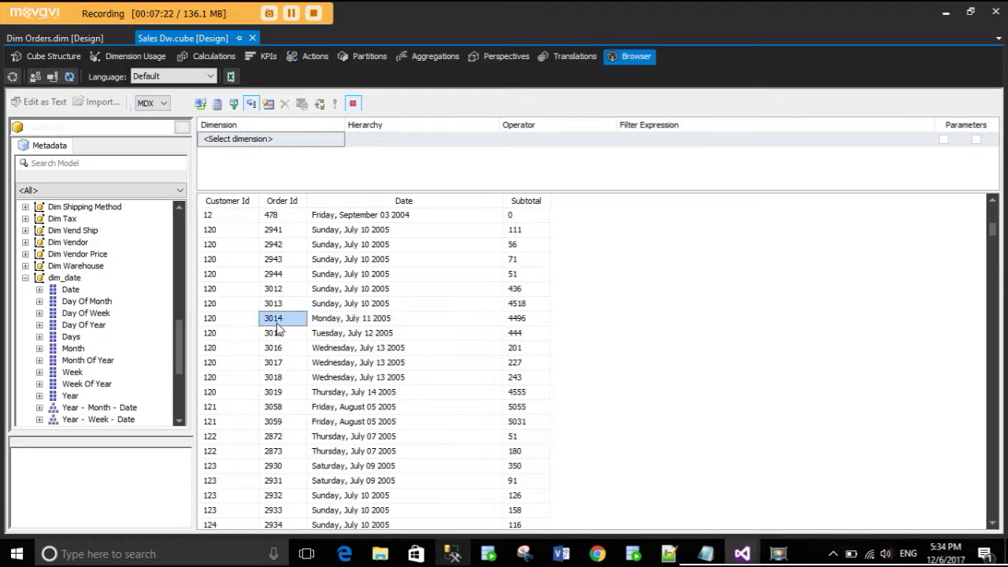
click(212, 323)
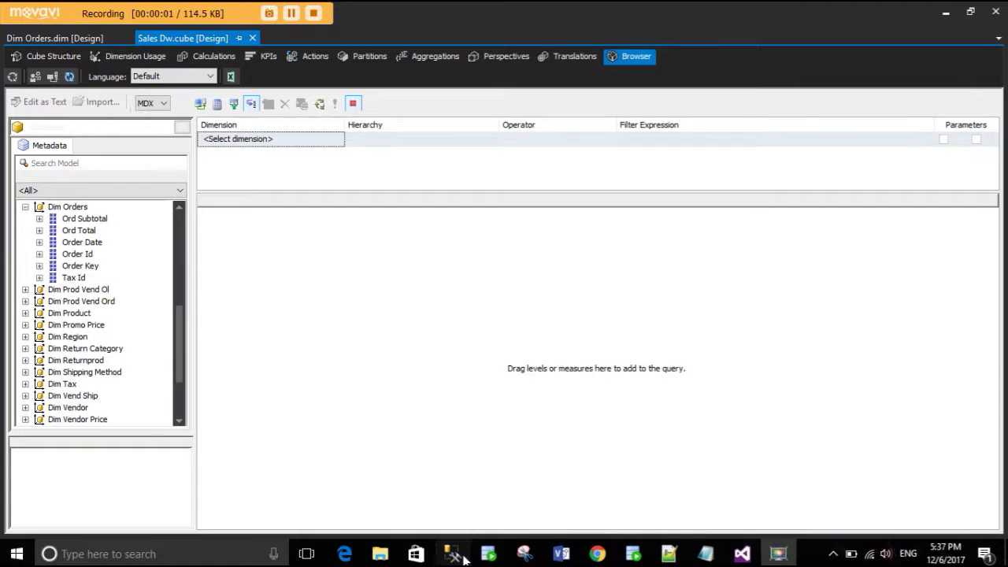
- Add Dimemployee's Employee Id and Emp Fname as query columns, checking the SSMS query between
click(453, 553)
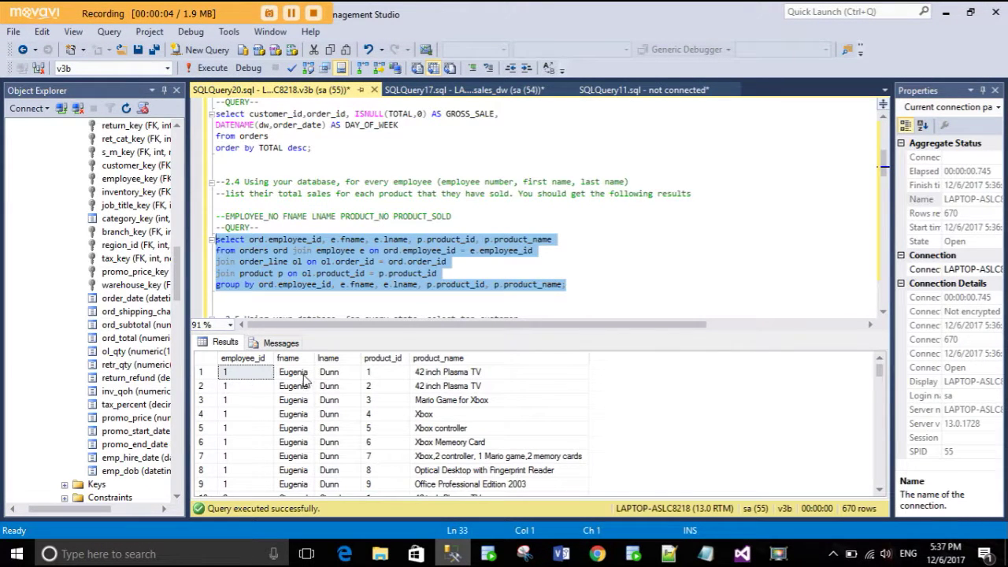
click(450, 556)
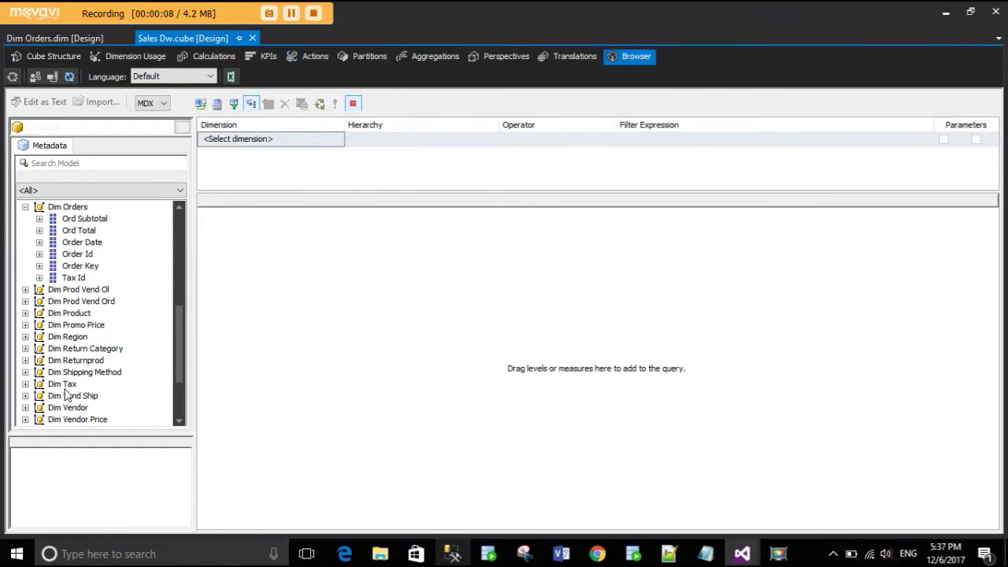
scroll(75, 377, down, 3)
click(25, 396)
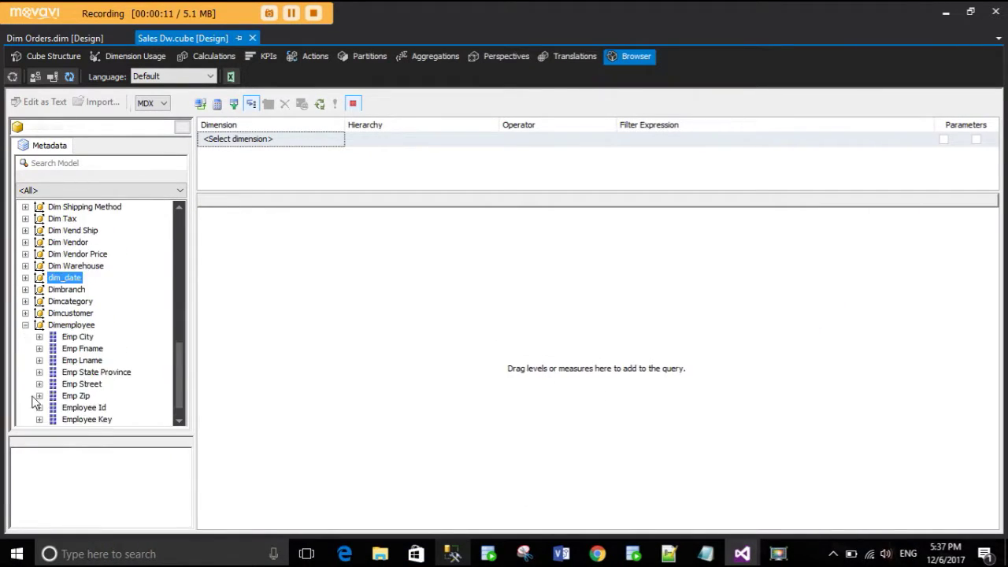
drag(84, 408, 248, 332)
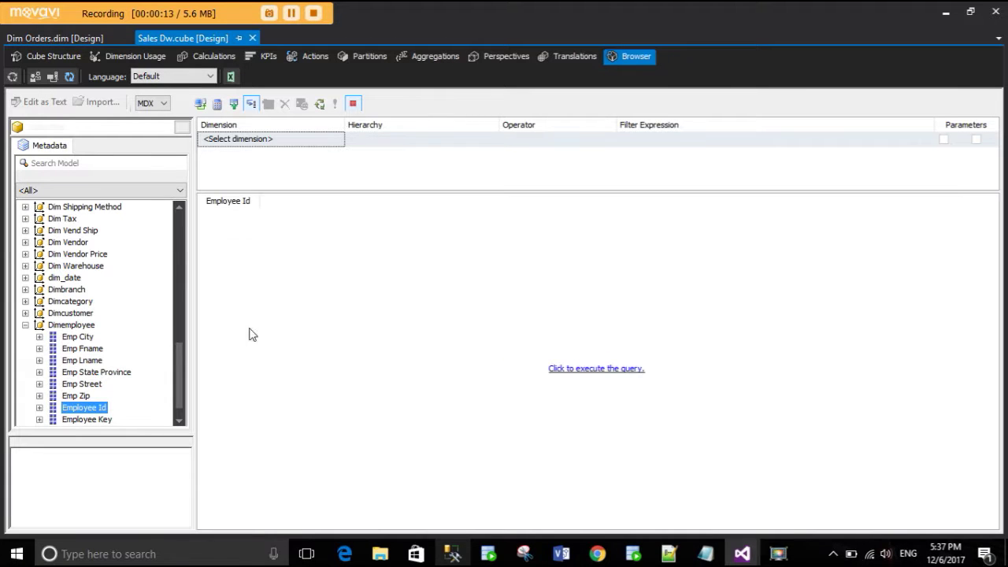
click(453, 553)
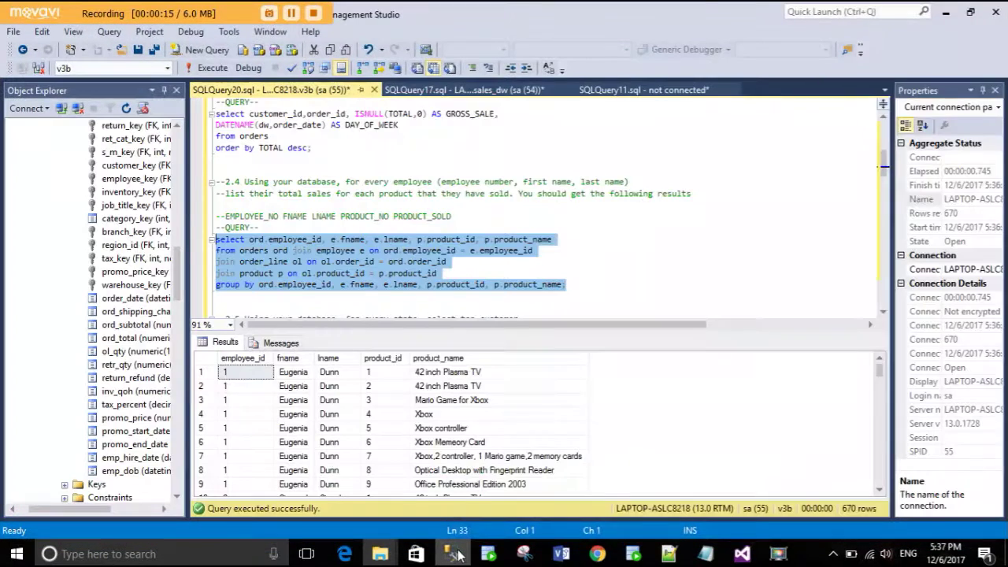
click(454, 553)
drag(79, 350, 330, 308)
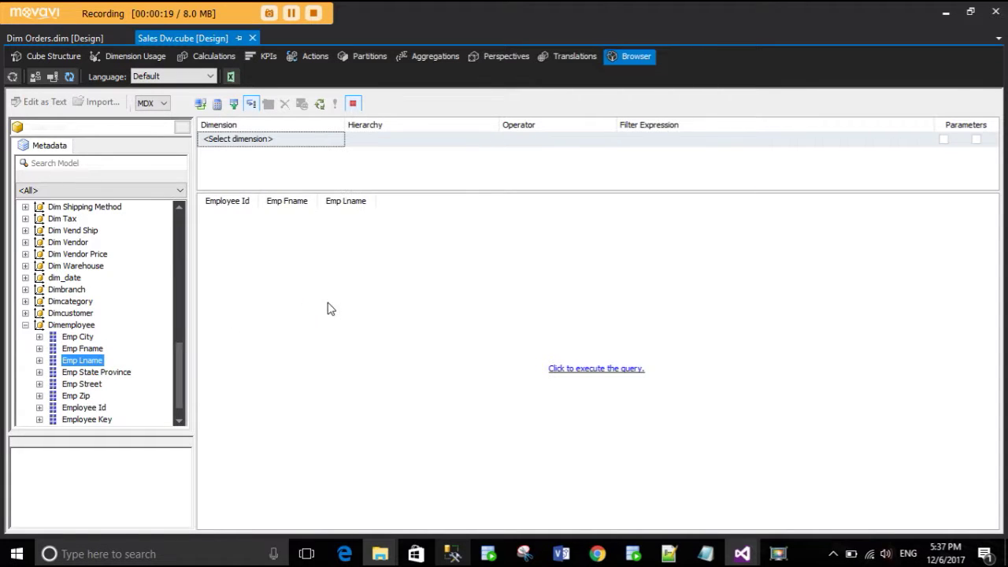
click(453, 554)
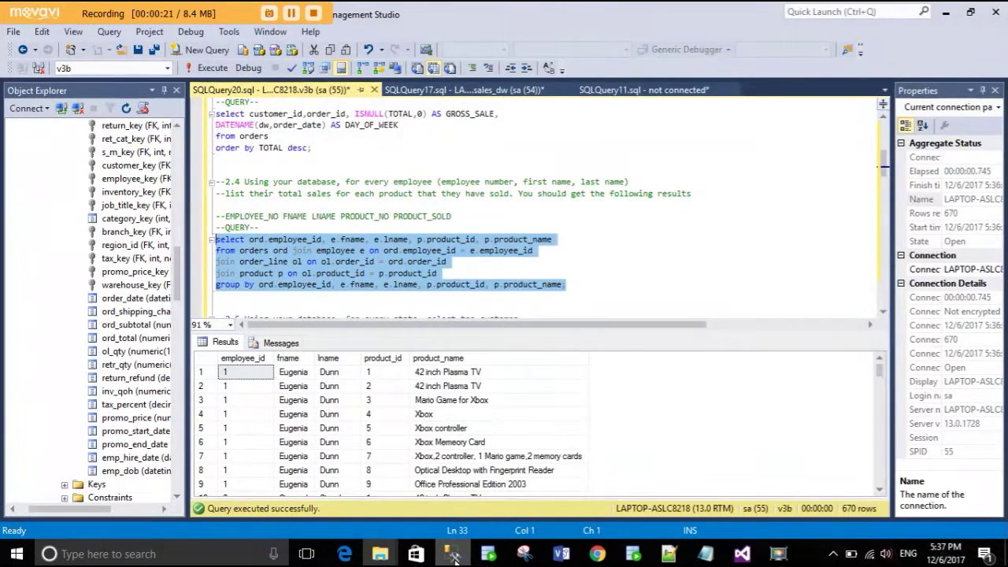
click(453, 554)
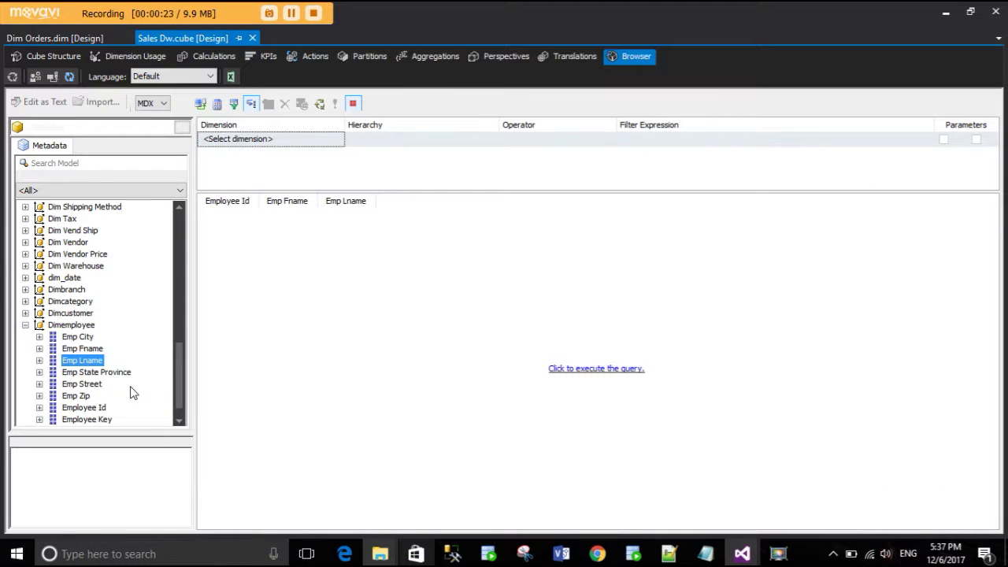
- Add the total_products measure to the query and compare with the SQL query
scroll(132, 392, up, 8)
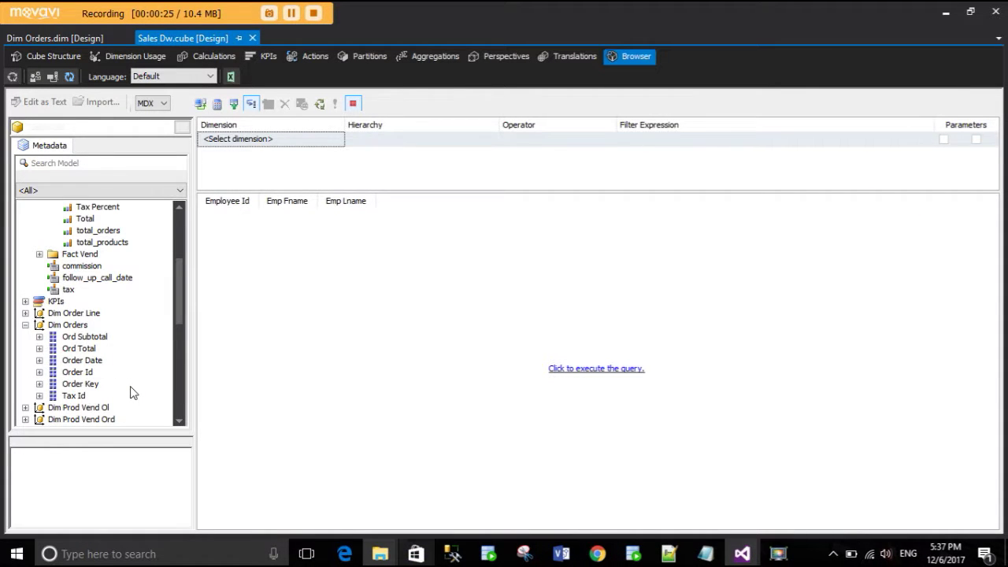
scroll(132, 392, up, 4)
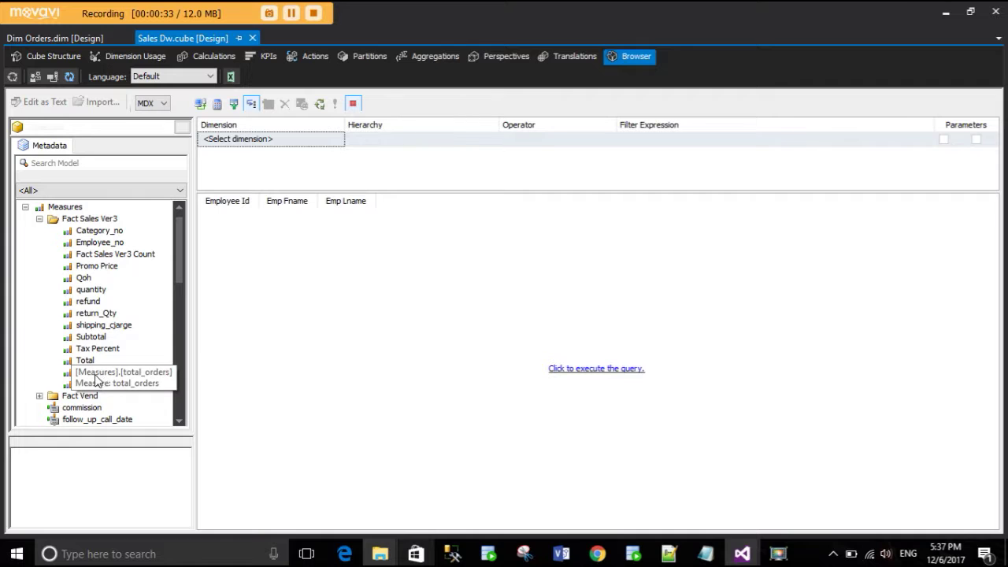
drag(101, 384, 425, 297)
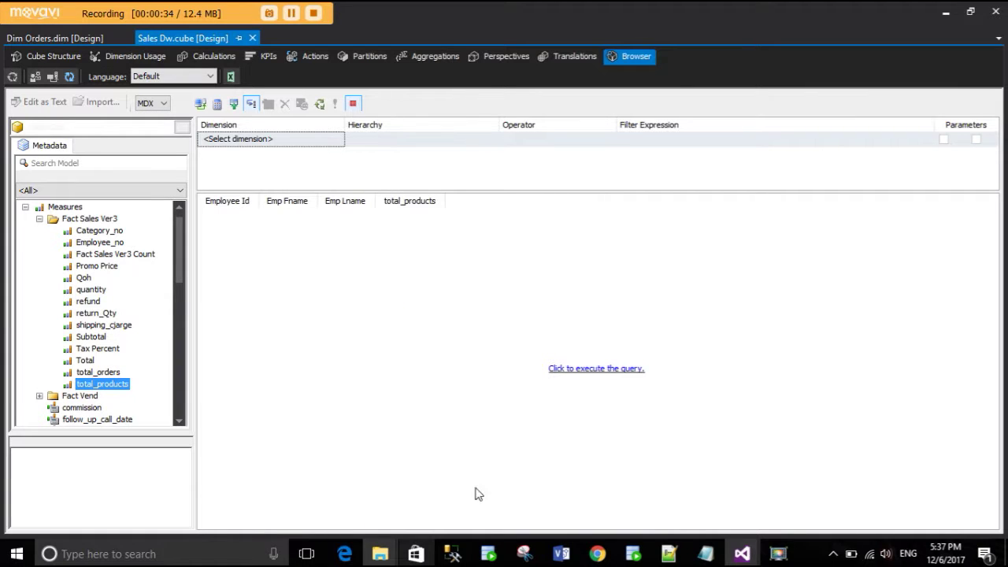
click(456, 556)
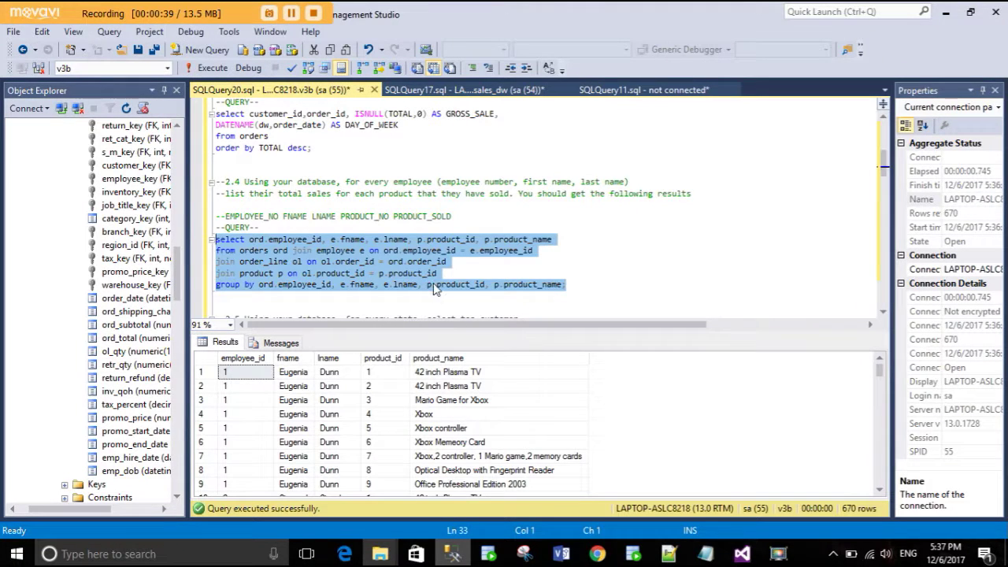
click(433, 285)
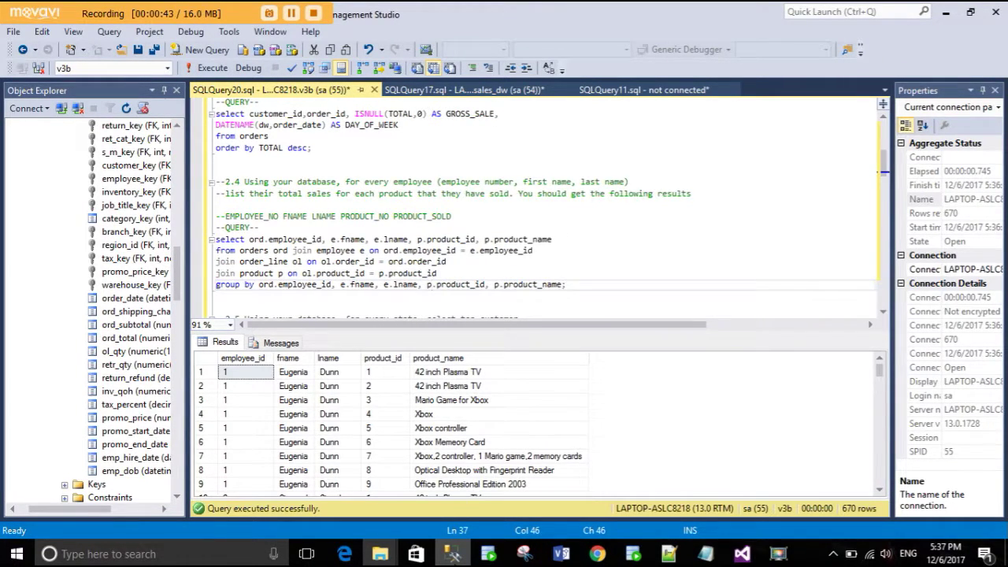
key(alt+Tab)
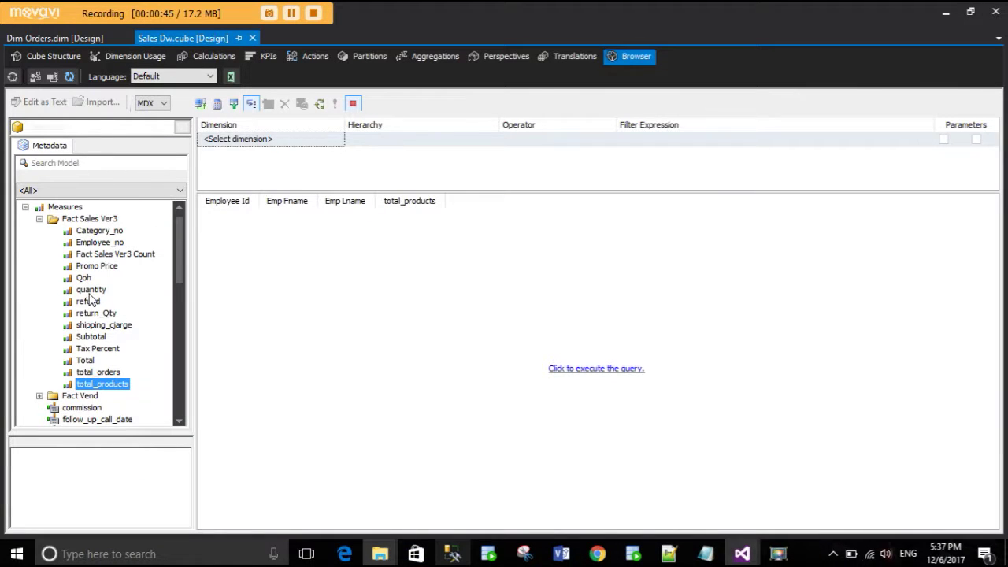
- Add Dim Product's Product Name as a column and execute the query
scroll(99, 295, down, 4)
scroll(92, 292, down, 1)
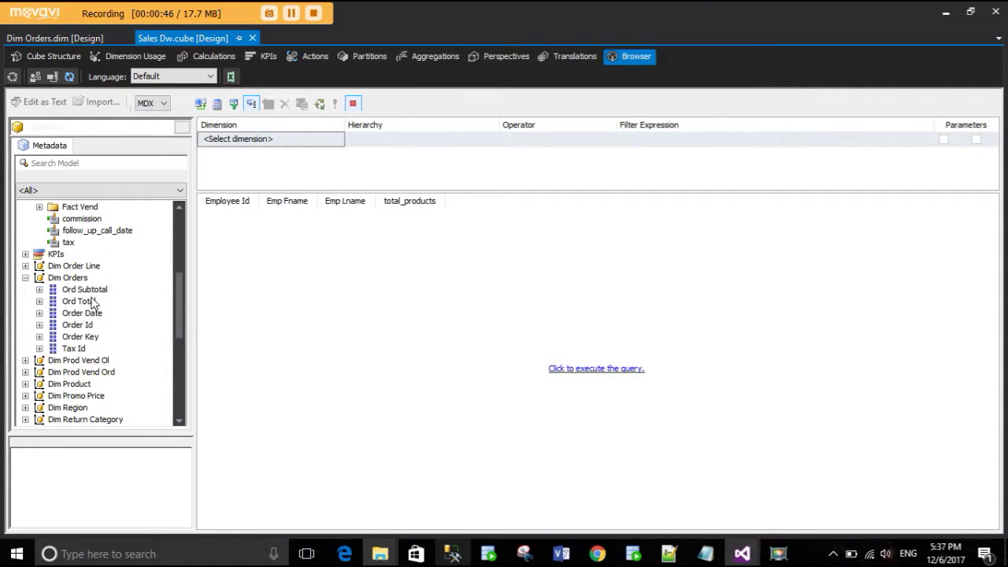
scroll(92, 306, down, 6)
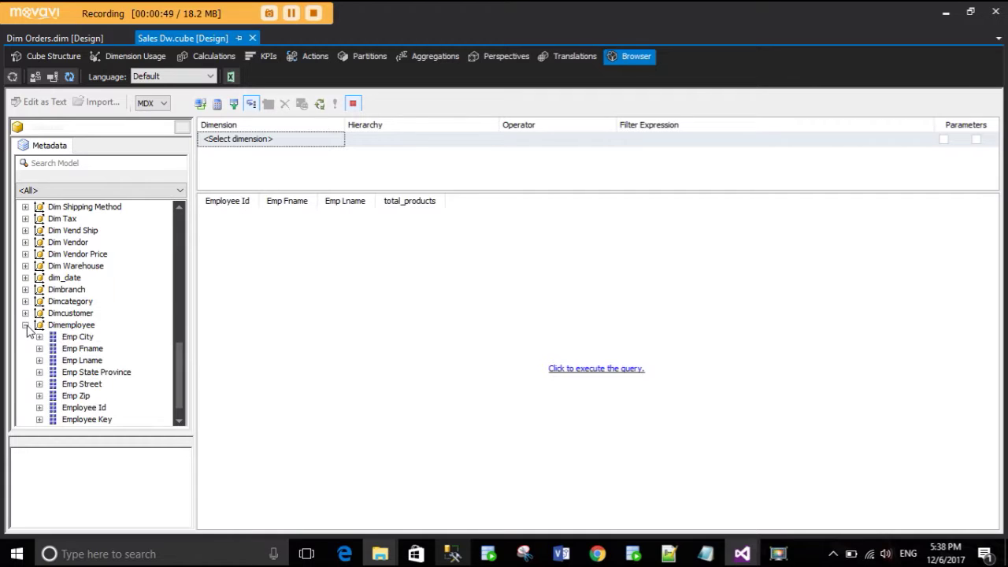
click(26, 325)
scroll(52, 324, up, 1)
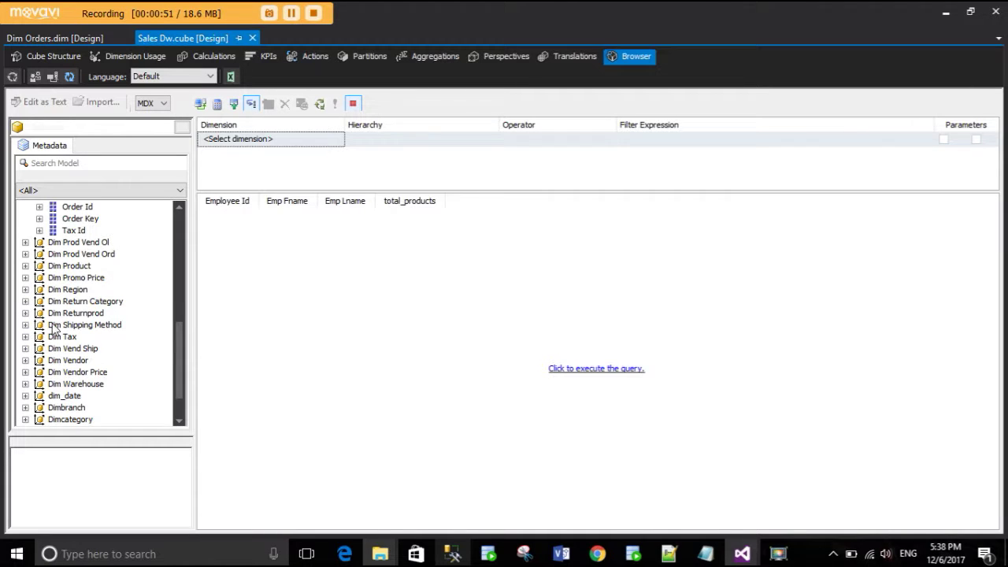
click(26, 266)
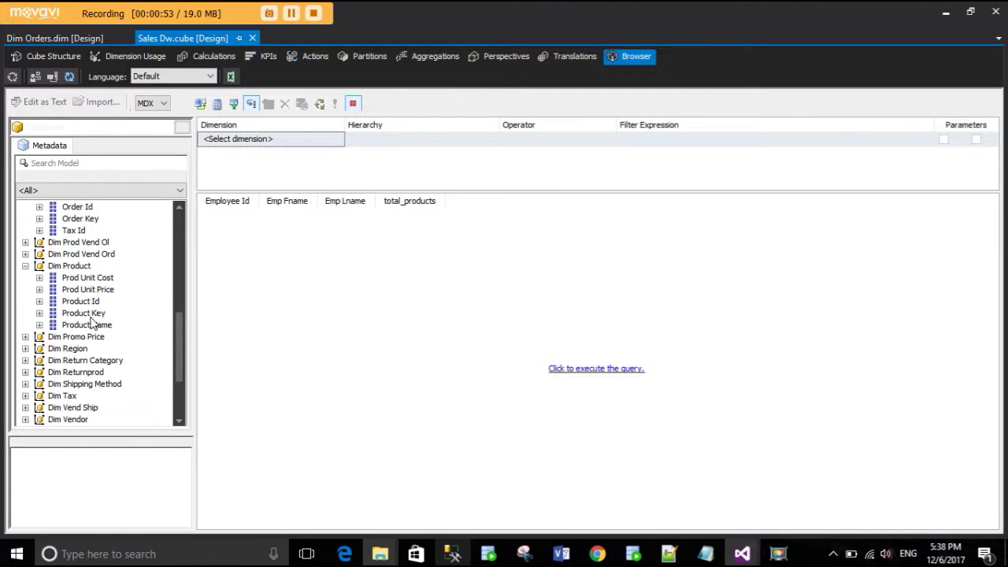
drag(87, 325, 471, 233)
click(556, 368)
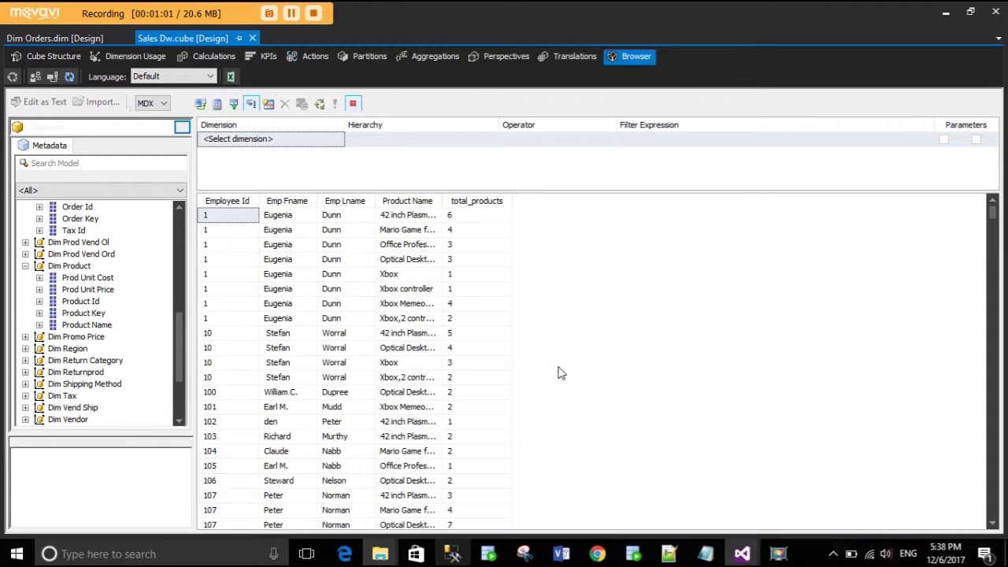
- Widen the Product Name column to show full names, then clear the grid
drag(442, 199, 597, 196)
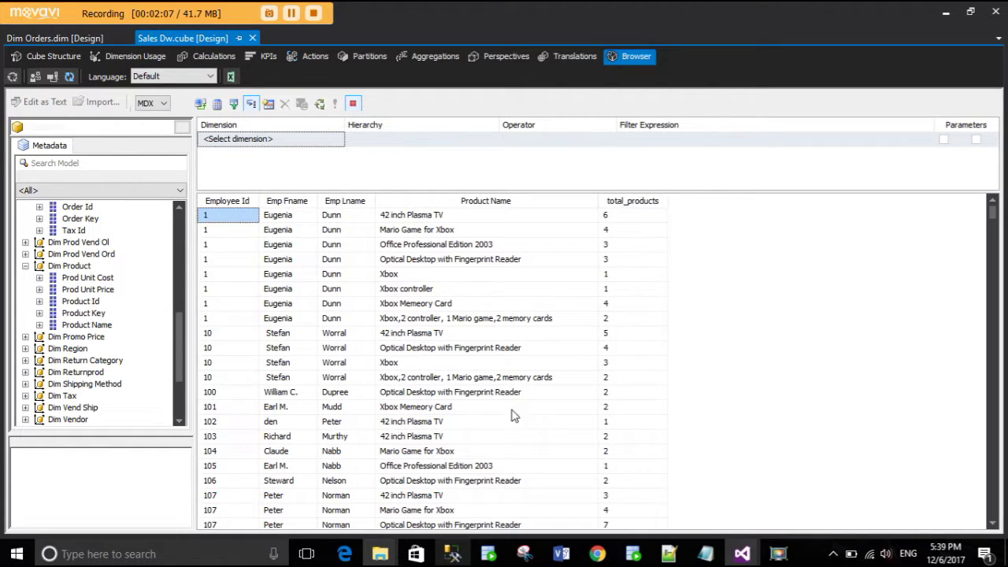
right_click(748, 301)
click(790, 434)
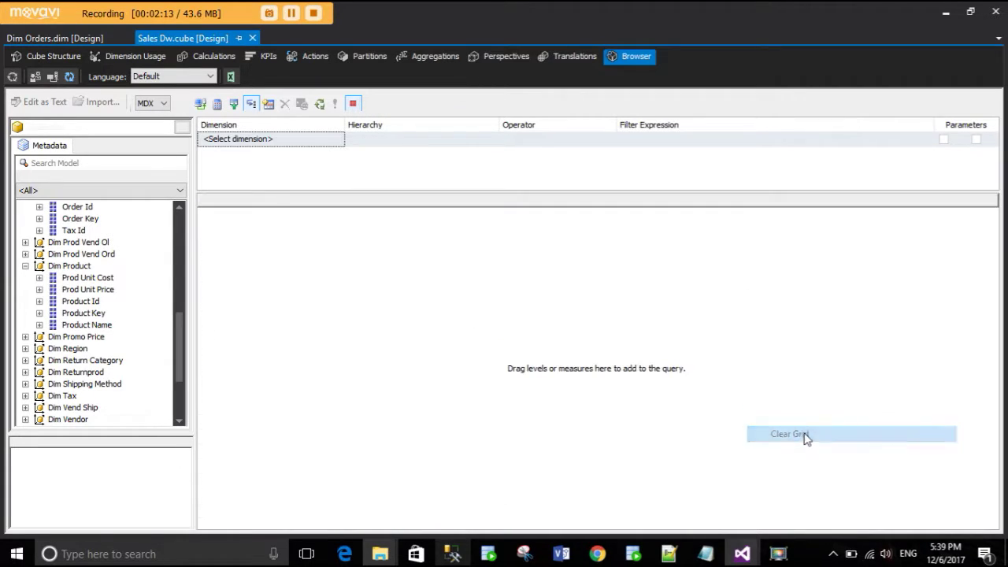
- In SSMS, select and execute the 2.5 customer-per-state query, then return to Visual Studio
click(452, 554)
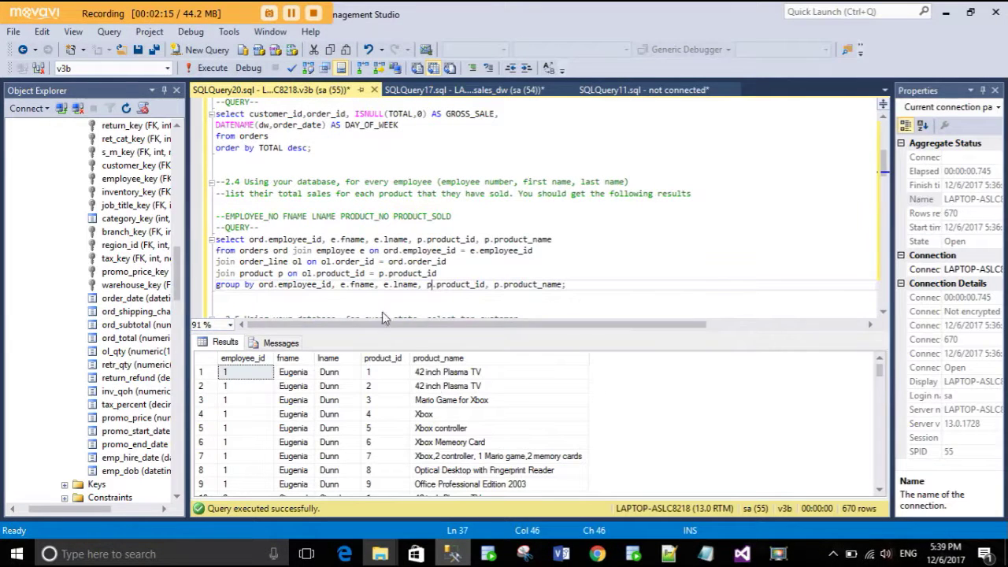
click(385, 261)
scroll(440, 262, down, 3)
scroll(440, 262, down, 3)
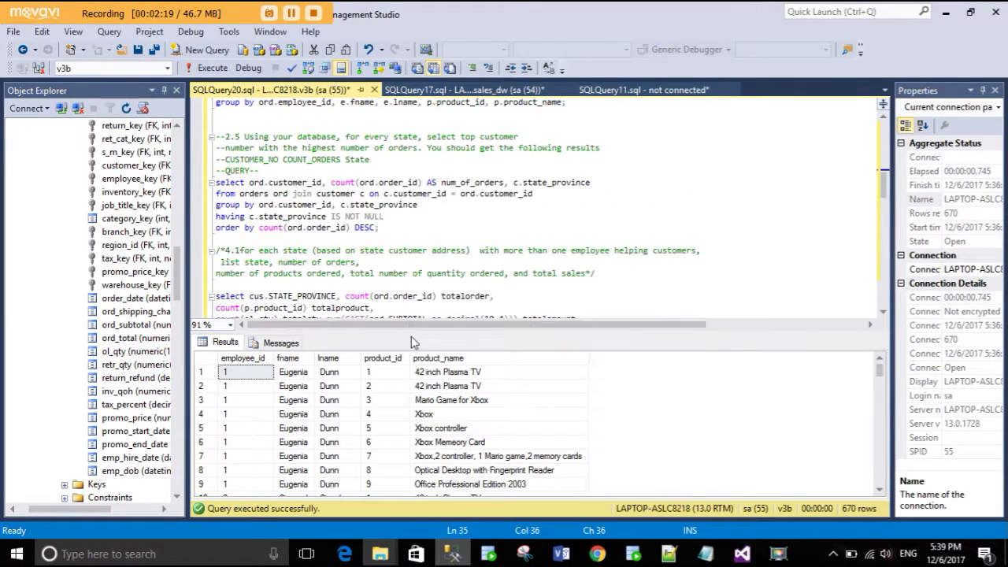
click(296, 187)
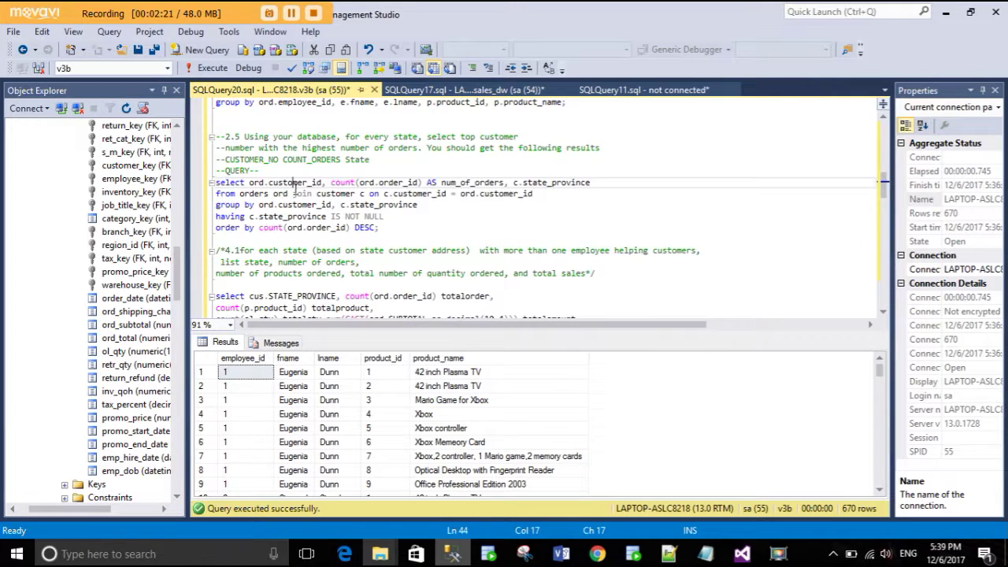
scroll(295, 191, up, 3)
scroll(432, 218, down, 3)
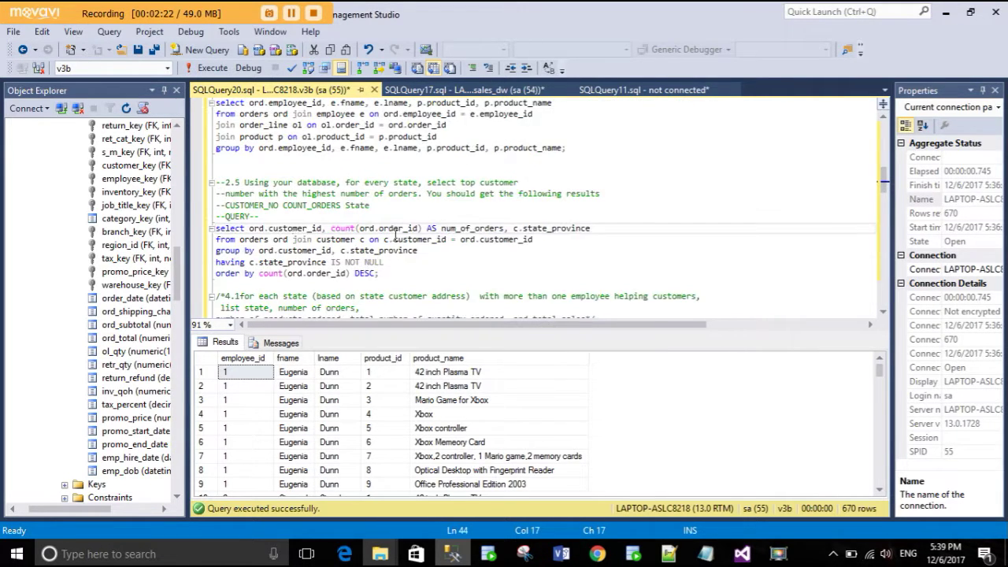
drag(379, 228, 215, 183)
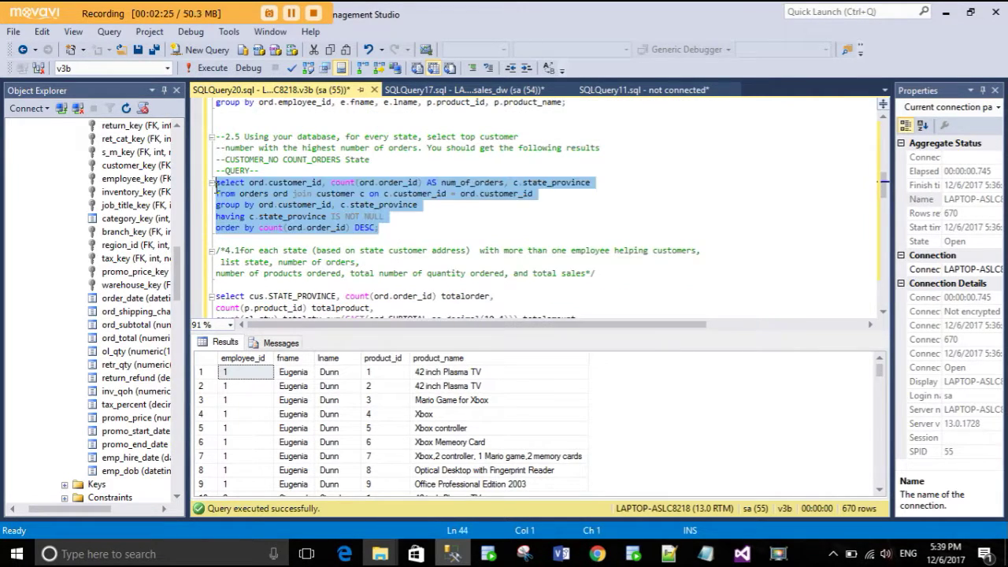
click(207, 67)
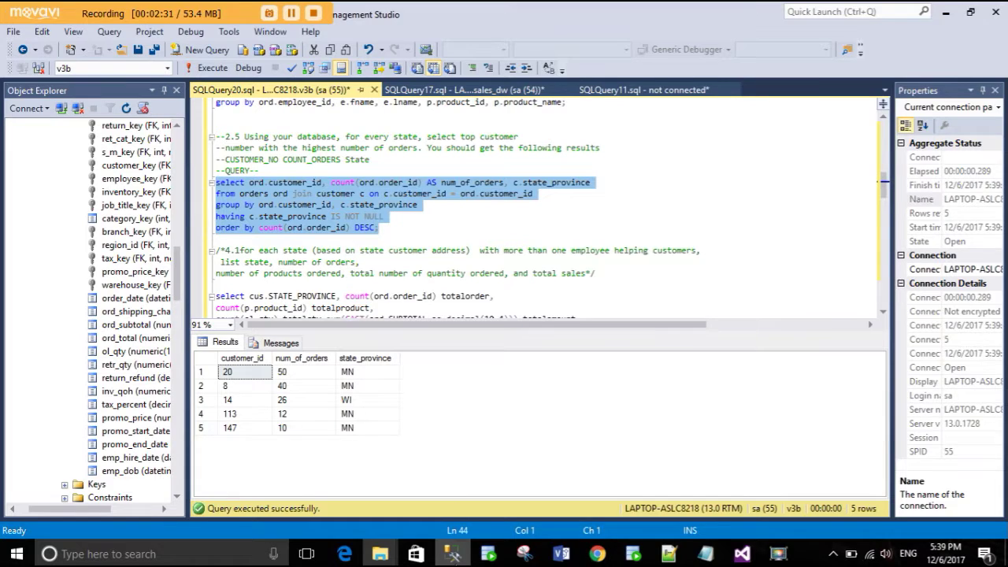
click(453, 556)
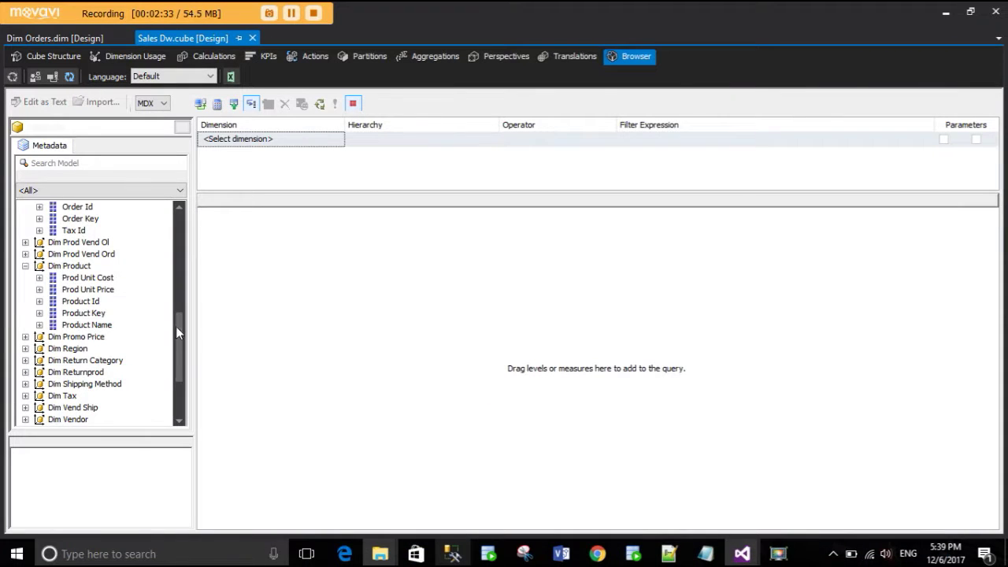
- Expand Dimcustomer and add Customer Id and Cust State Province as query columns
scroll(175, 326, down, 3)
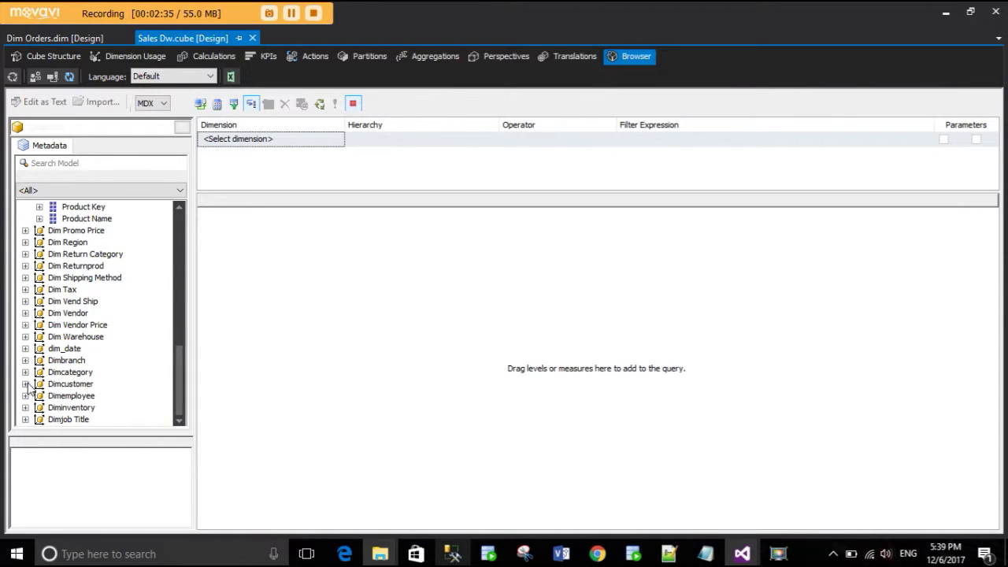
click(25, 383)
drag(92, 410, 231, 335)
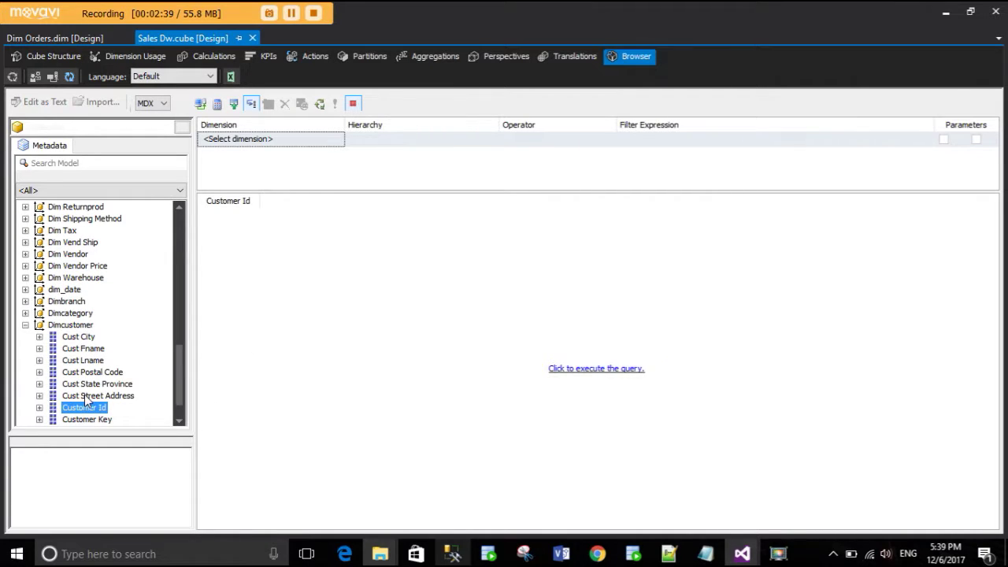
drag(98, 384, 299, 299)
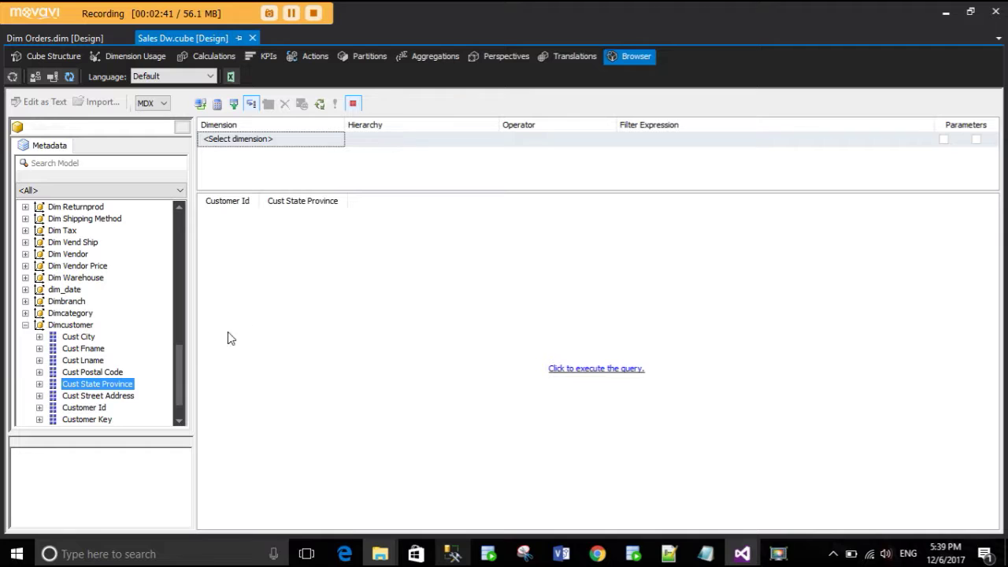
scroll(103, 349, up, 10)
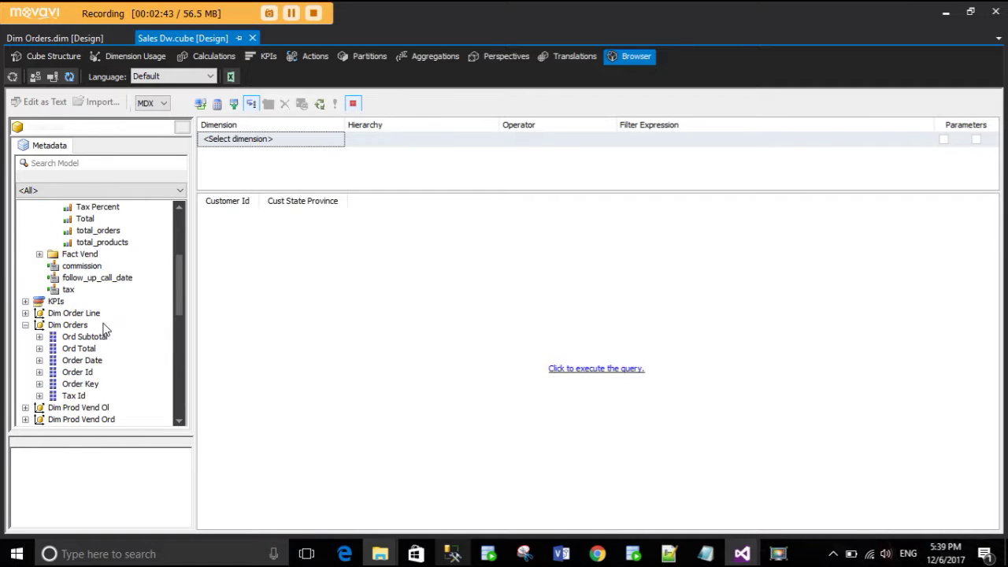
click(453, 555)
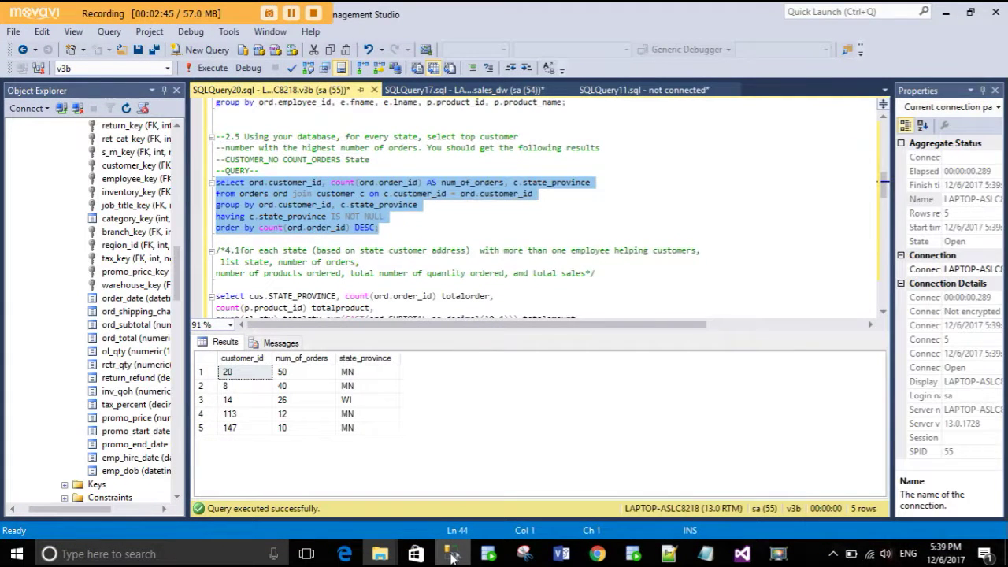
click(452, 555)
- Add the total_orders measure, execute the query, and review the per-customer results
scroll(134, 366, up, 4)
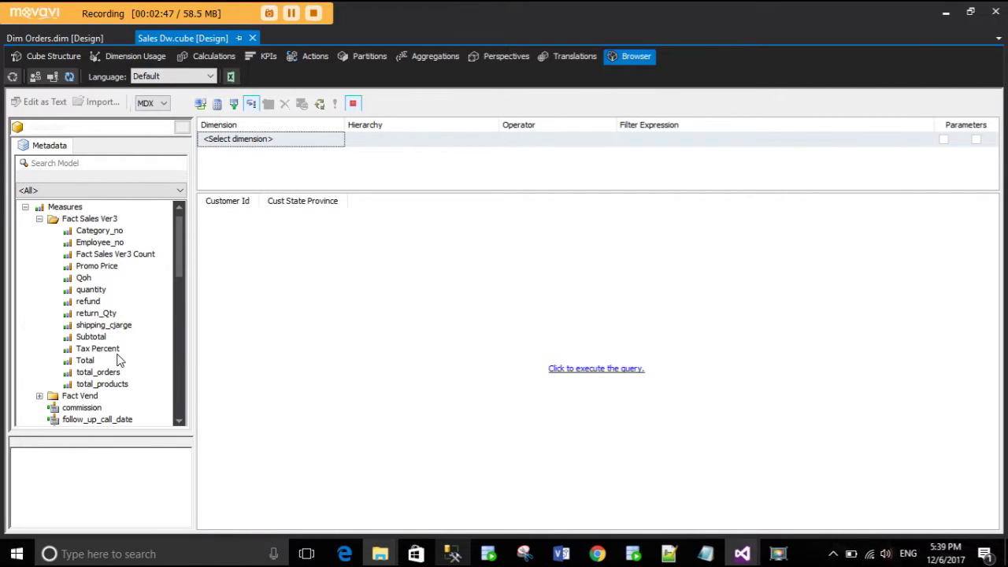
drag(112, 374, 351, 199)
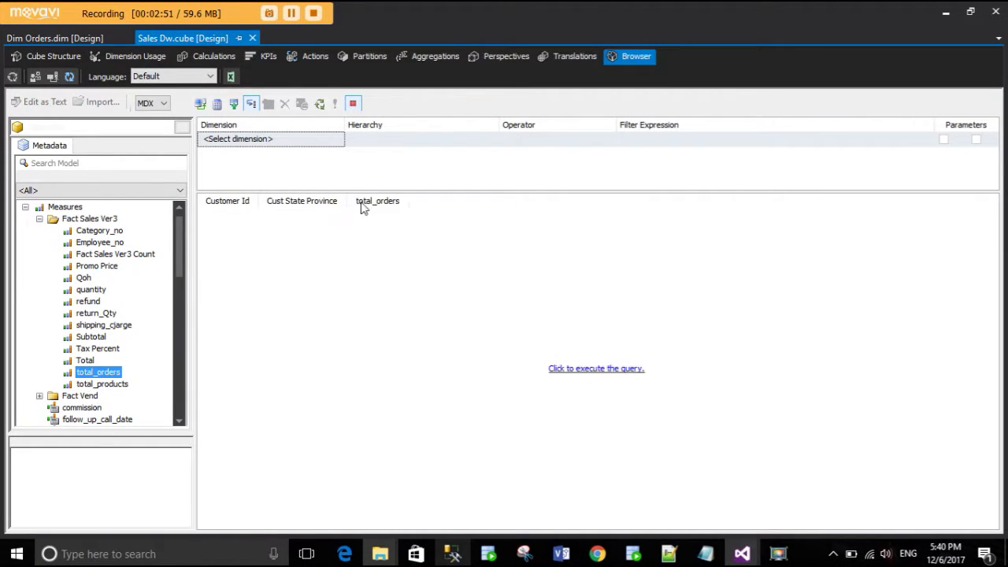
click(604, 370)
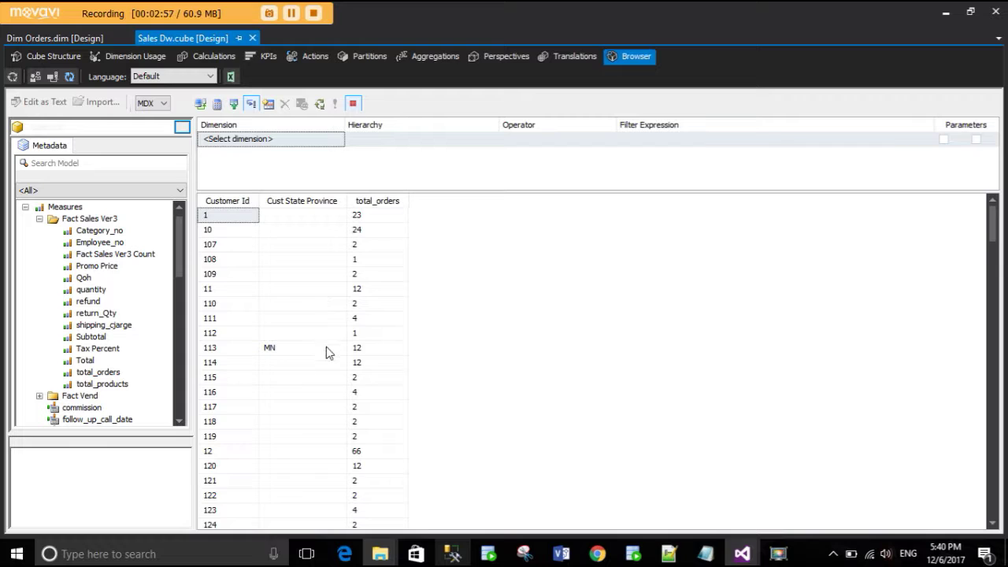
scroll(327, 354, down, 20)
scroll(326, 363, down, 15)
scroll(336, 344, up, 15)
scroll(327, 339, up, 20)
click(299, 140)
- Start a browser filter on Dimcustomer's Cust State Province hierarchy
click(300, 137)
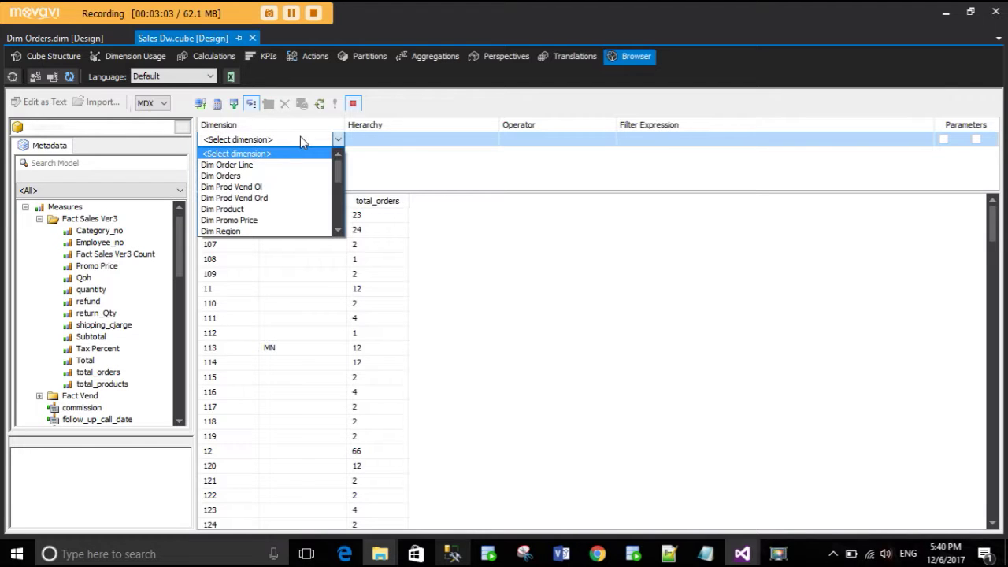
click(481, 254)
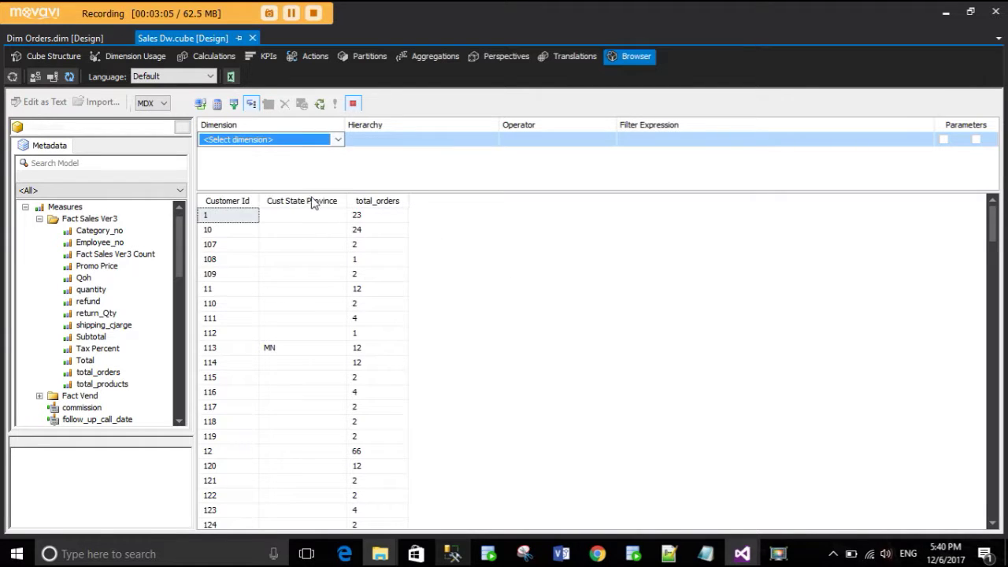
click(291, 139)
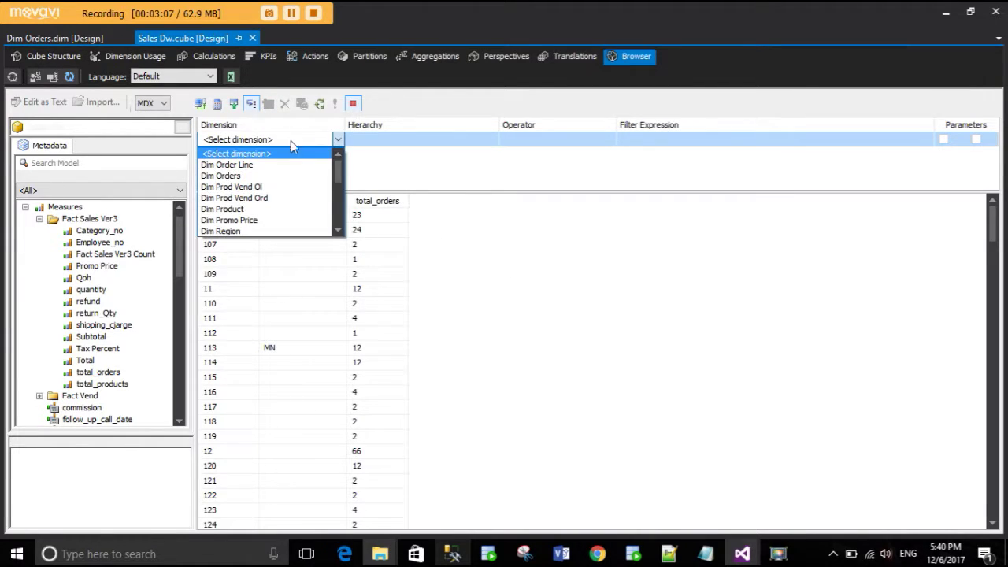
scroll(279, 211, down, 1)
scroll(277, 209, down, 3)
click(275, 196)
click(400, 142)
click(402, 146)
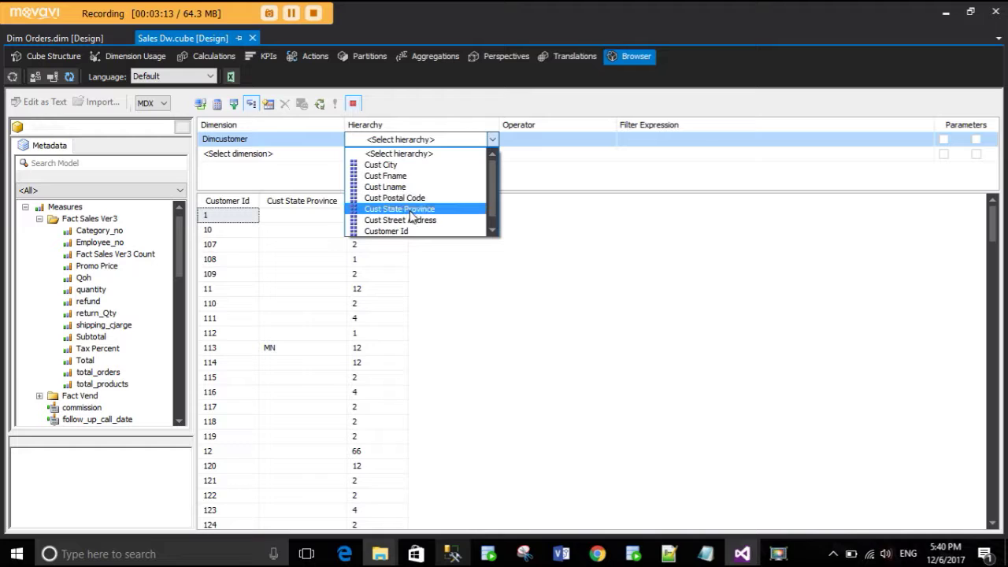
click(406, 209)
- Set the filter to Not Equal (Blank) and run the filtered query
click(551, 139)
click(551, 139)
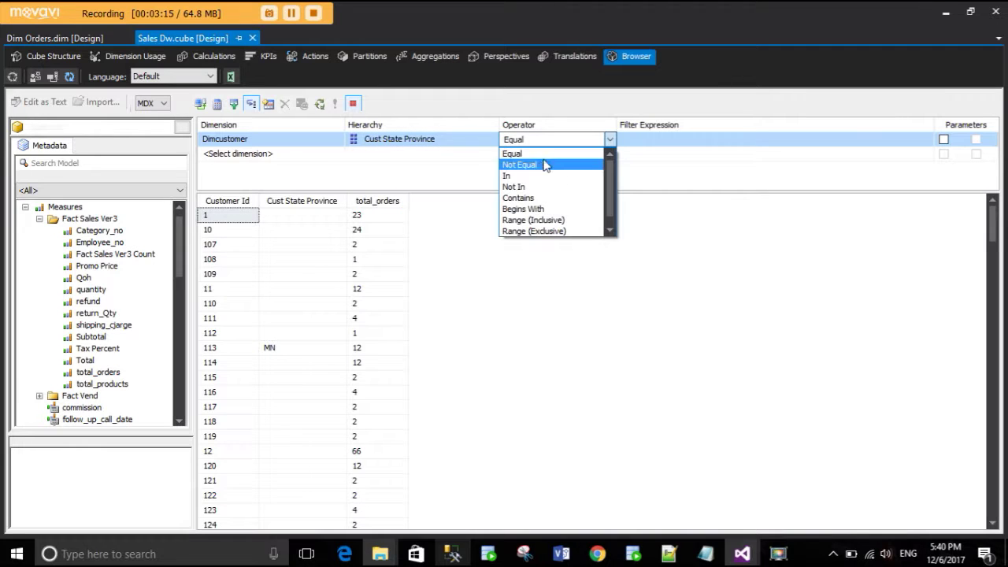
click(537, 164)
click(653, 140)
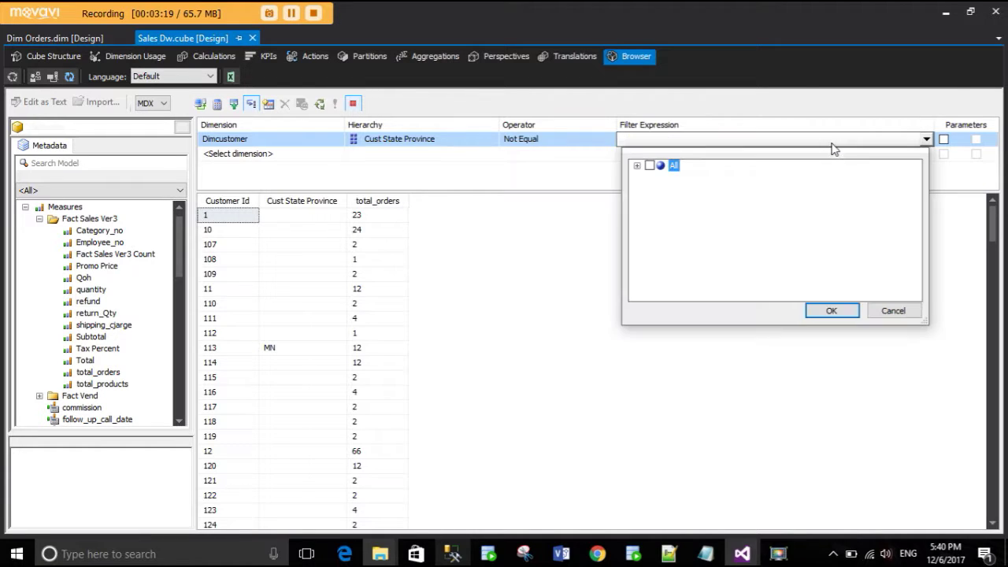
click(637, 166)
click(664, 177)
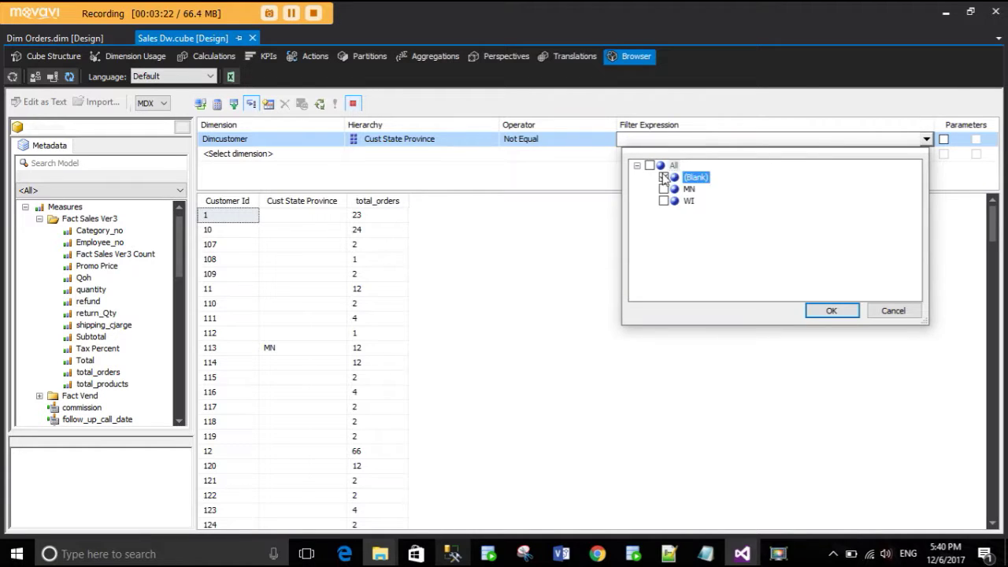
click(816, 312)
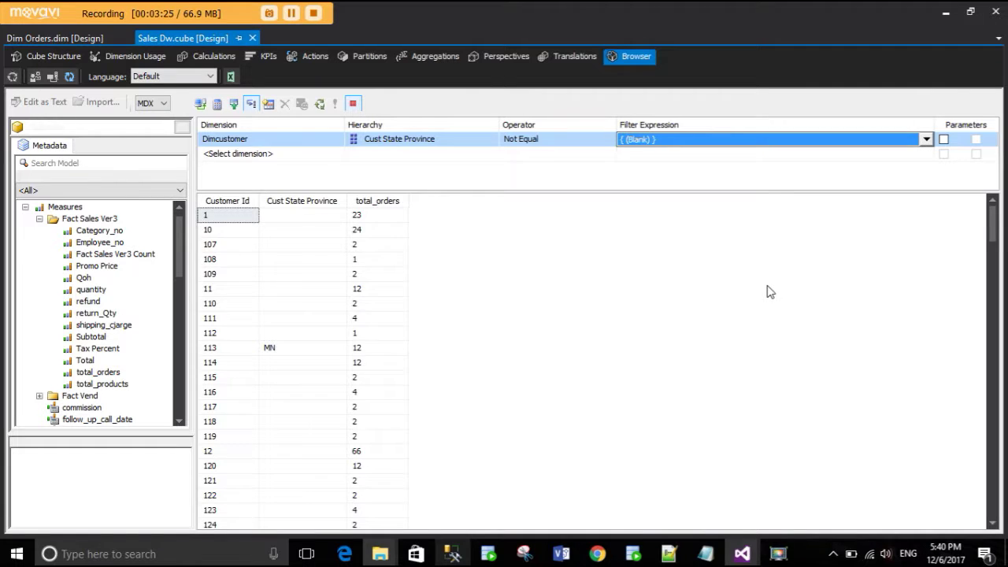
click(619, 369)
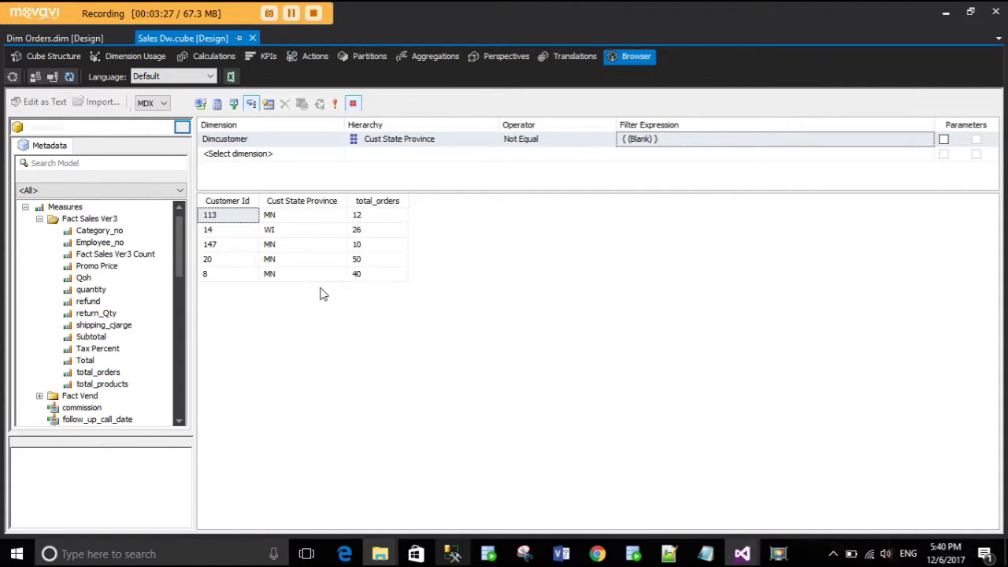
- Check the results: customer 14 WI 26 orders, 147 MN 10 orders, 20 with 50 orders
click(212, 219)
click(210, 234)
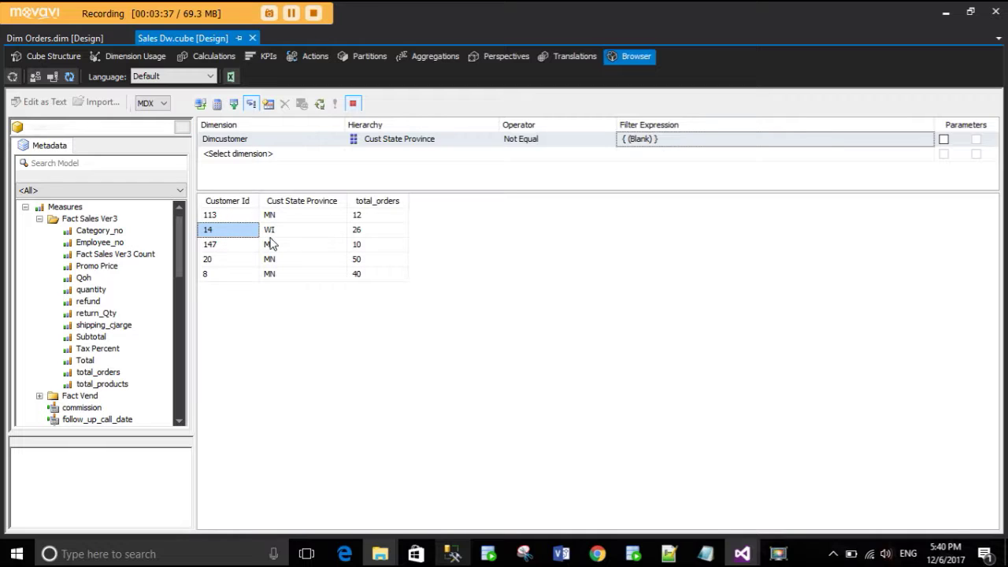
click(271, 230)
click(376, 235)
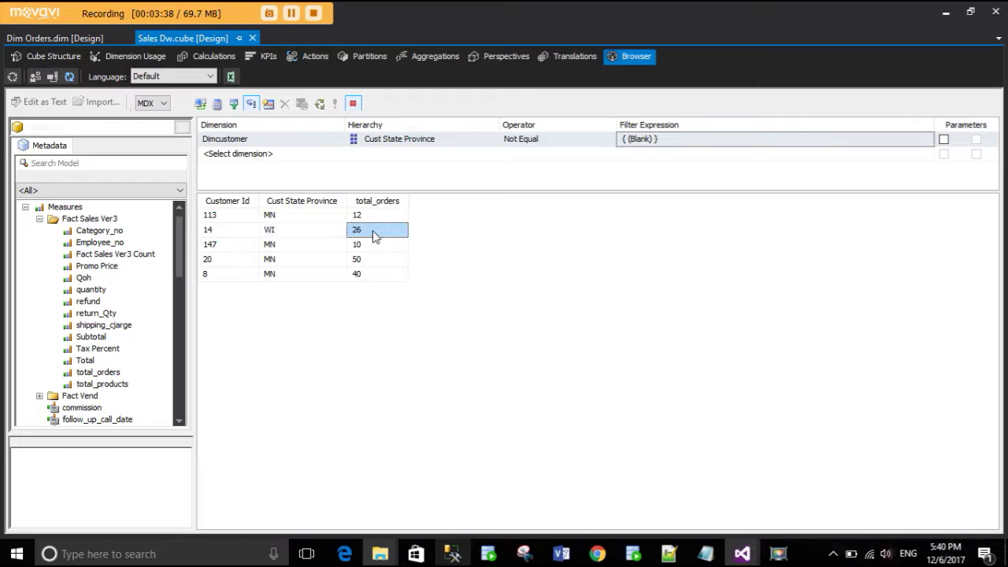
click(235, 248)
click(298, 248)
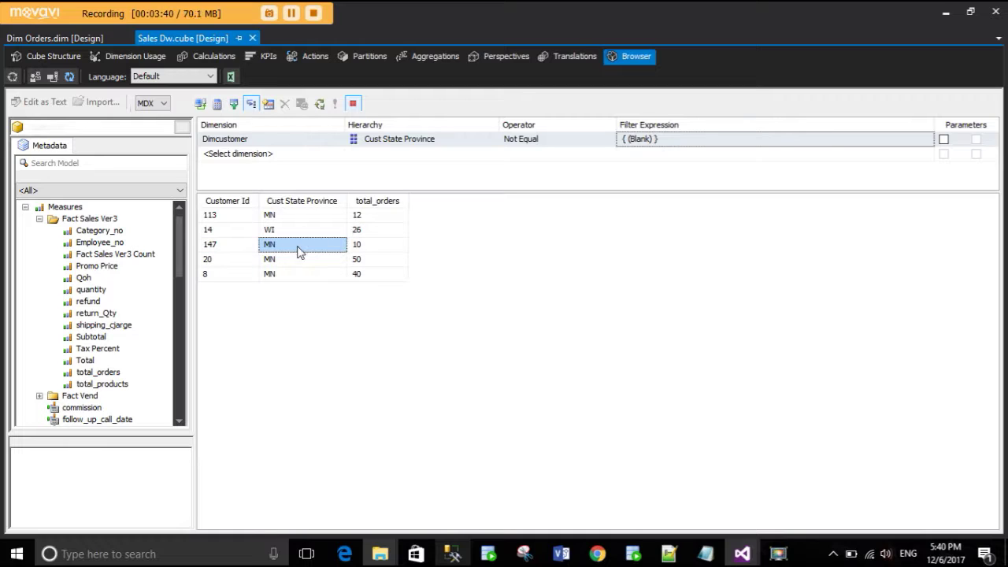
click(376, 248)
click(238, 260)
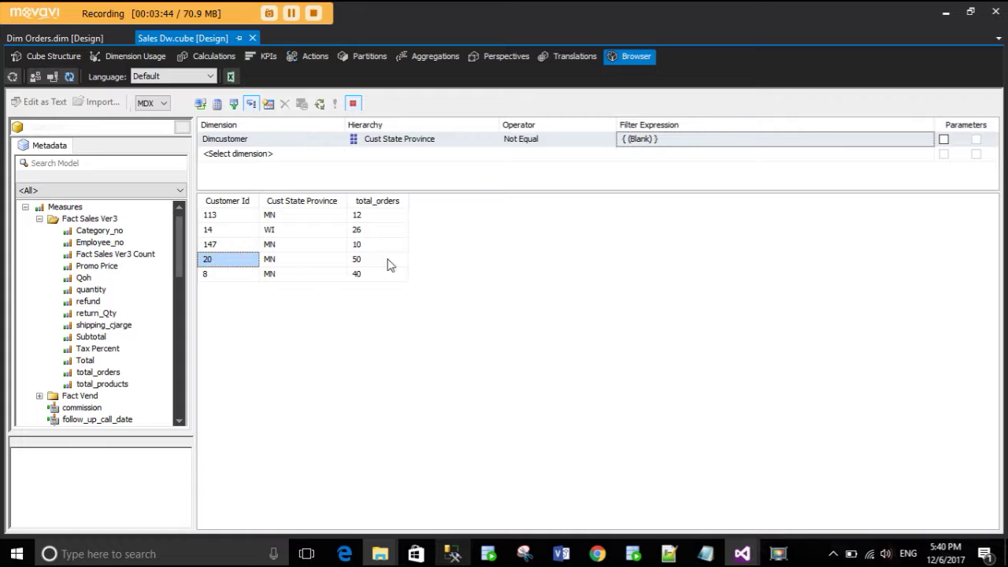
click(377, 263)
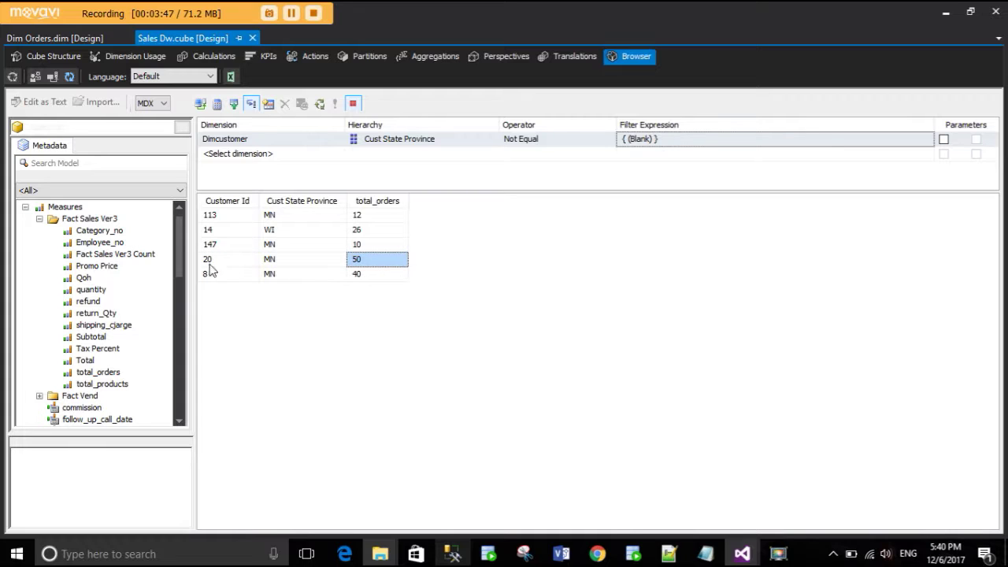
right_click(522, 291)
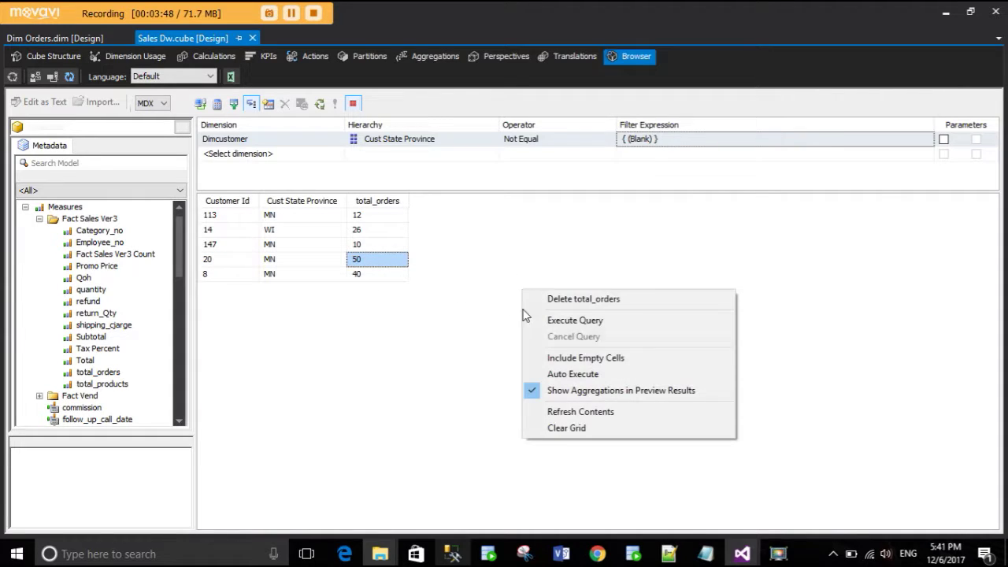
- Clear the cube browser grid and run the 4.1 state totals query in SSMS
click(568, 430)
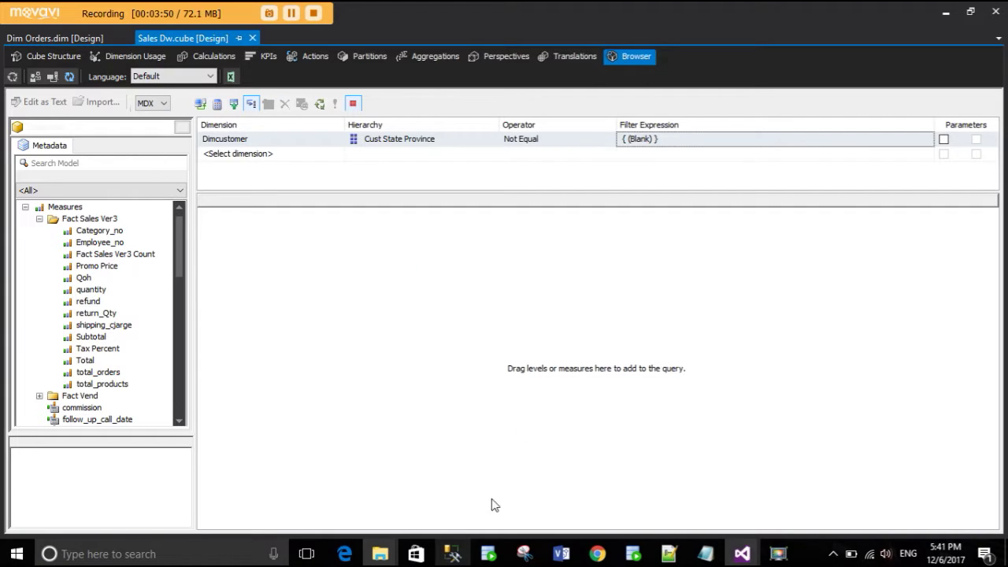
click(452, 553)
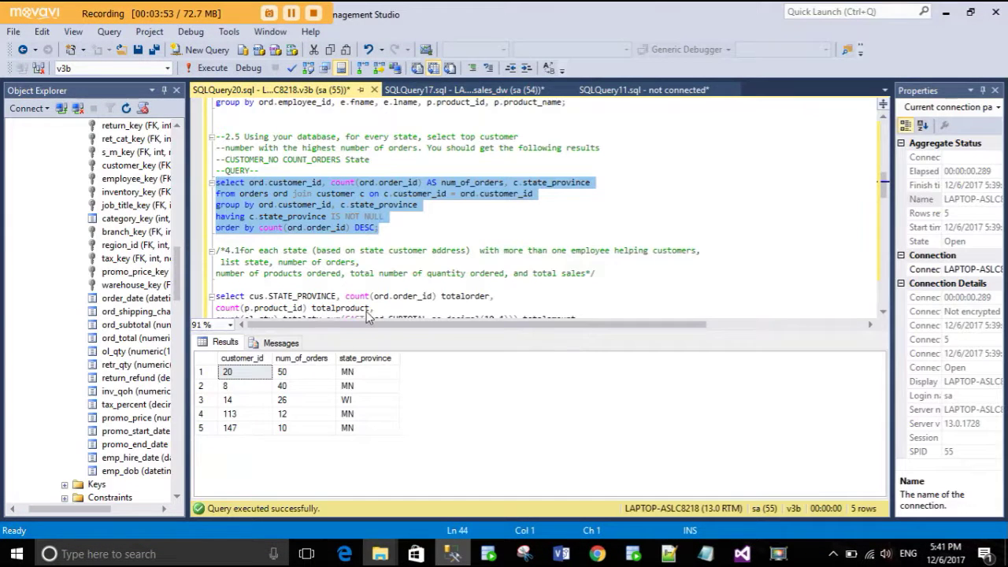
click(368, 296)
scroll(400, 284, down, 3)
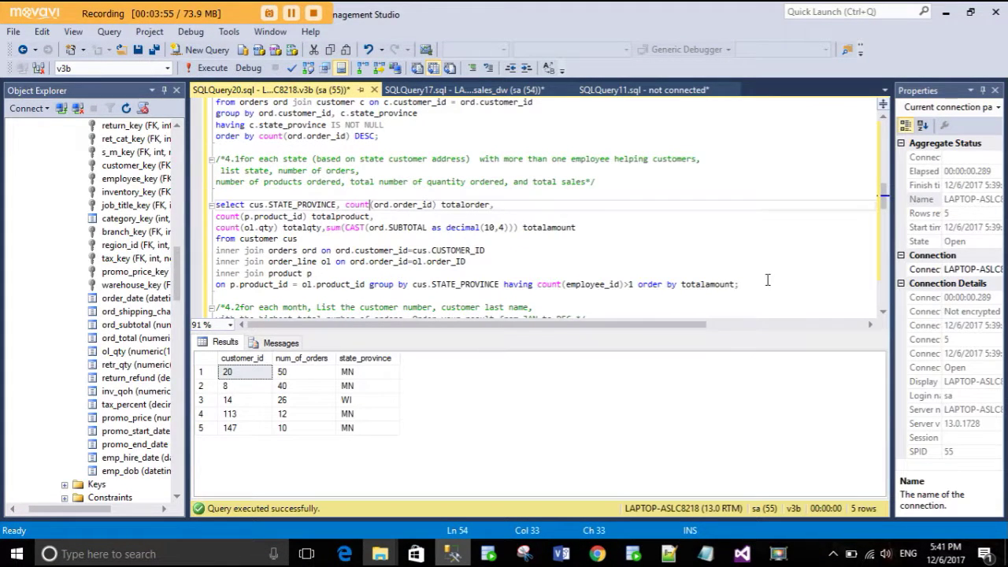
drag(216, 249, 654, 268)
click(729, 268)
drag(784, 283, 162, 196)
click(206, 68)
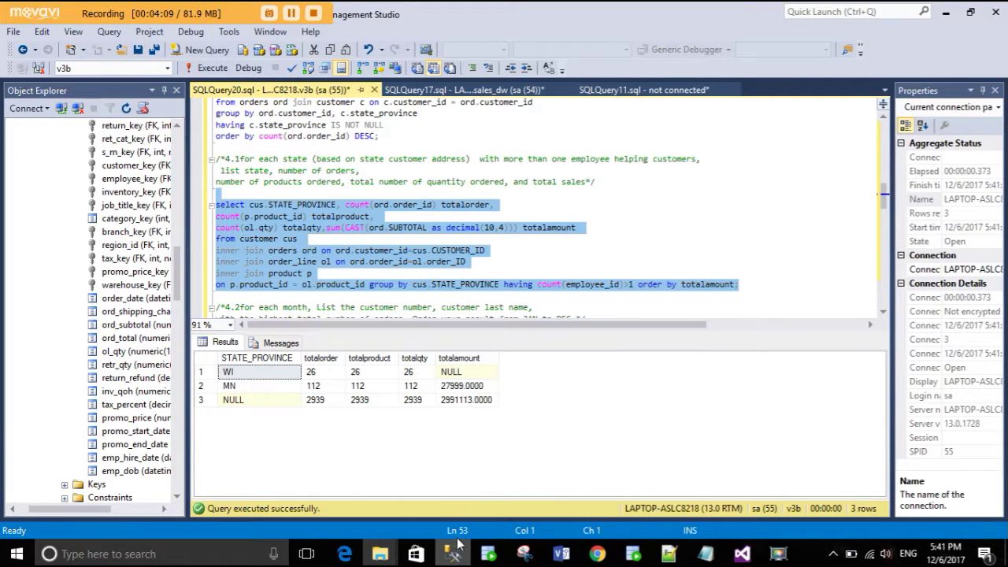
- Review the query's state customer address requirement, then return to Visual Studio
click(315, 205)
drag(319, 160, 400, 160)
click(411, 161)
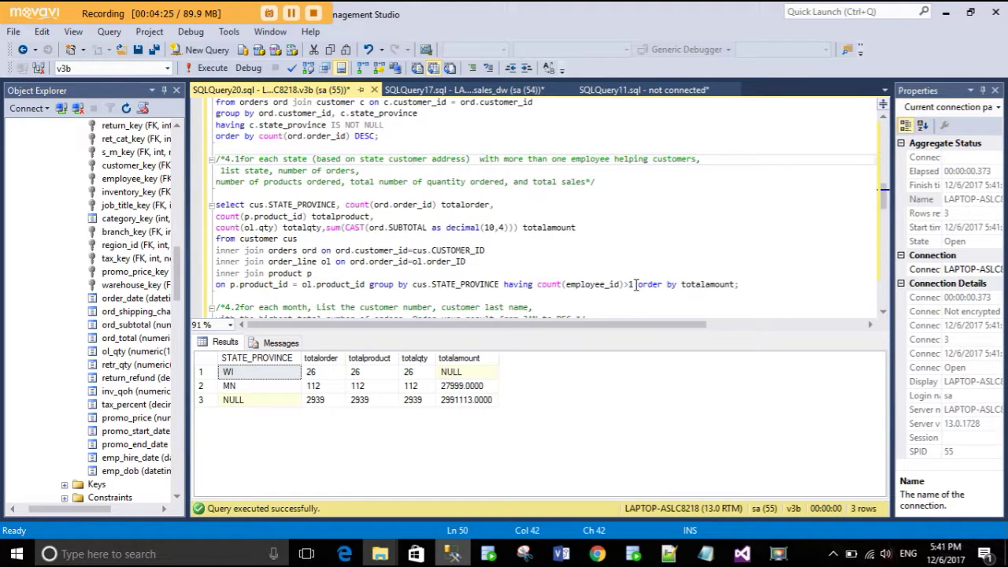
click(451, 556)
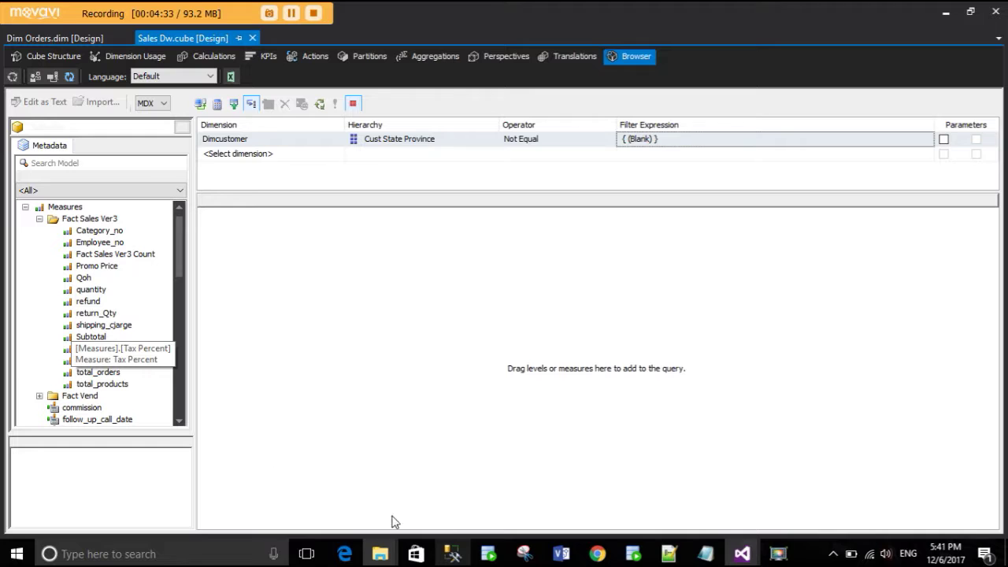
- Add the total_orders, total_products and quantity measures to the browser query
click(451, 556)
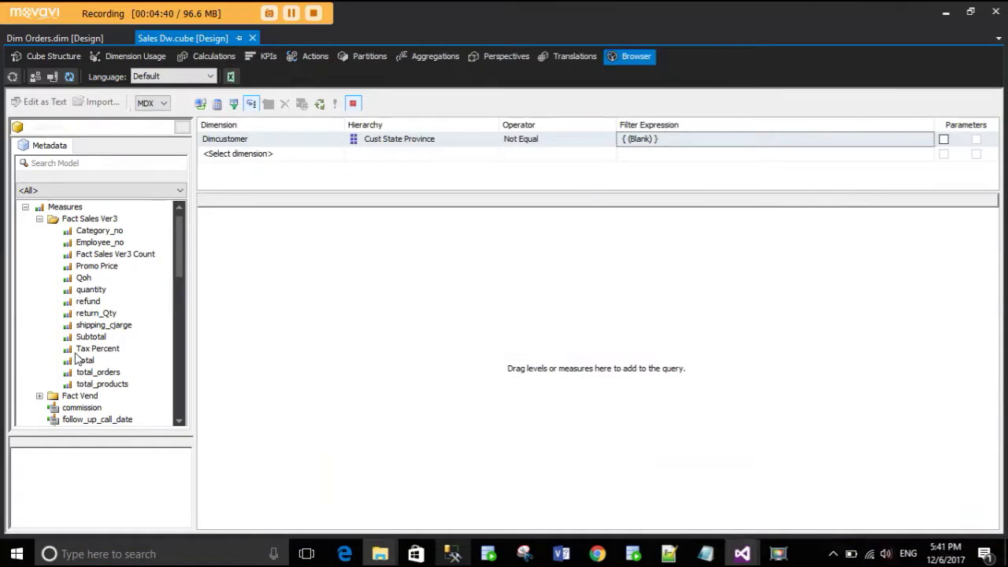
drag(91, 373, 260, 349)
drag(119, 385, 336, 286)
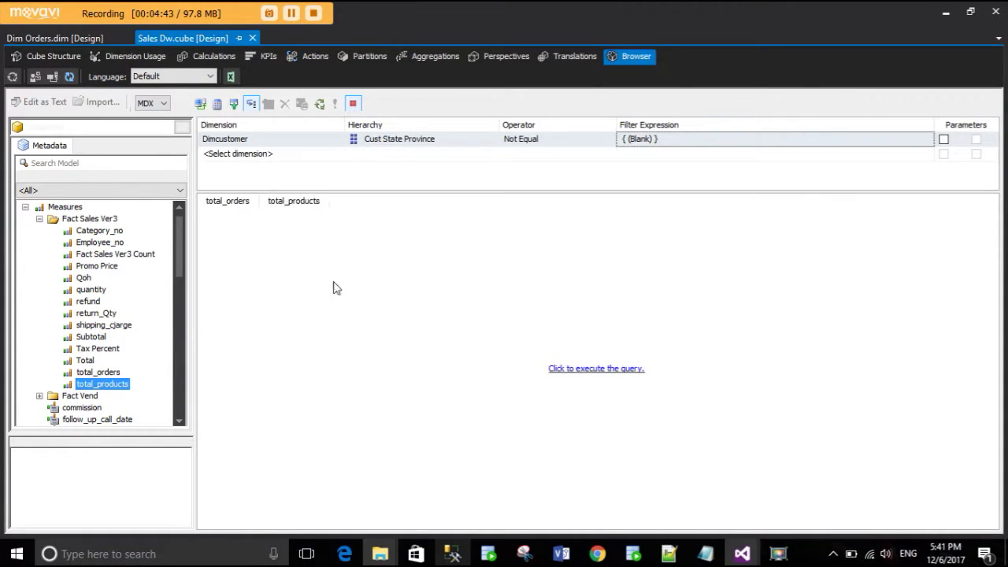
click(440, 556)
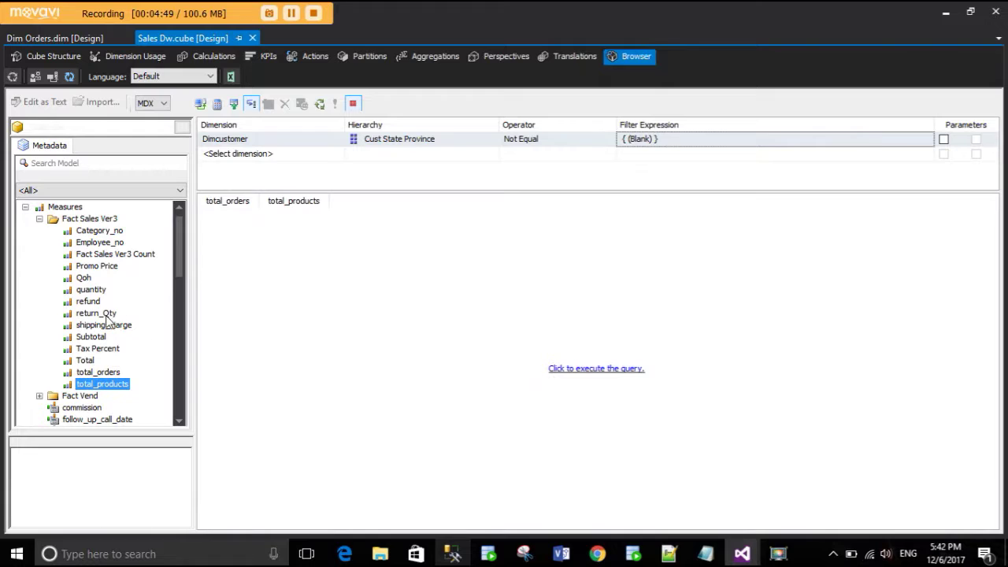
click(103, 314)
drag(91, 290, 361, 275)
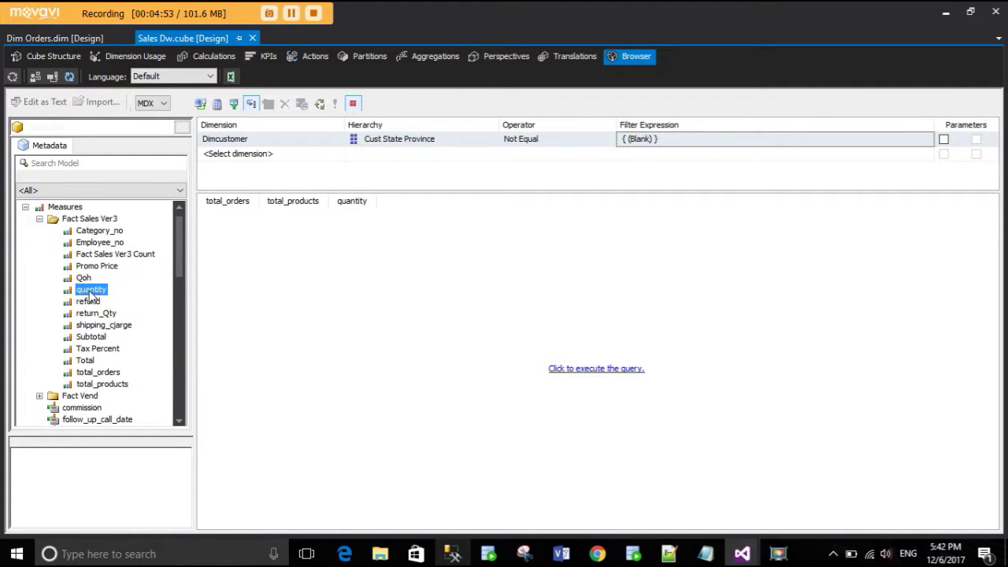
- Add the Total measure, group by Cust State Province, and run to show MN and WI totals
drag(86, 361, 385, 218)
scroll(92, 376, down, 5)
scroll(92, 376, down, 10)
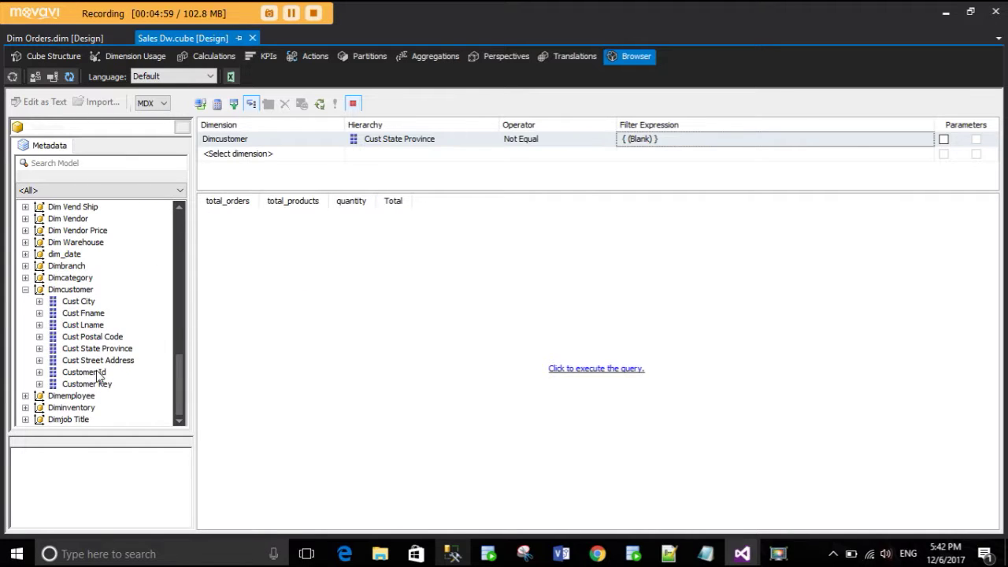
drag(93, 348, 243, 268)
click(562, 372)
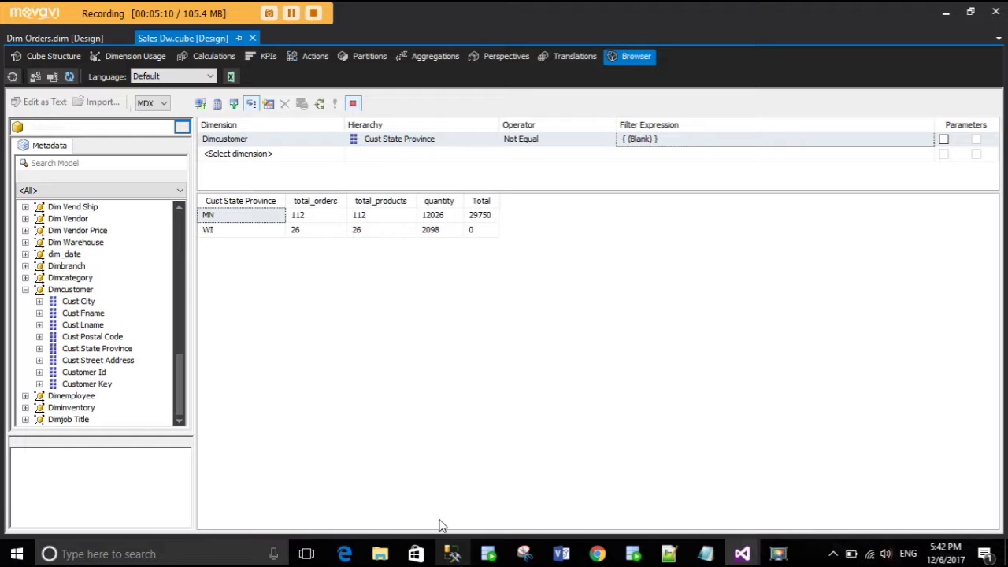
click(449, 554)
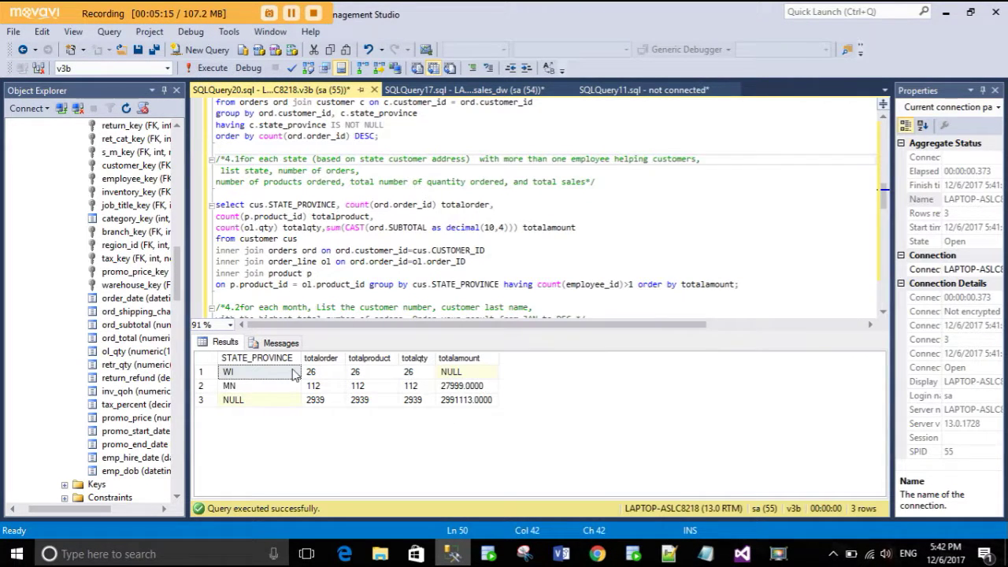
- Compare WI's NULL total in SSMS with the cube's WI Total of 0
click(452, 373)
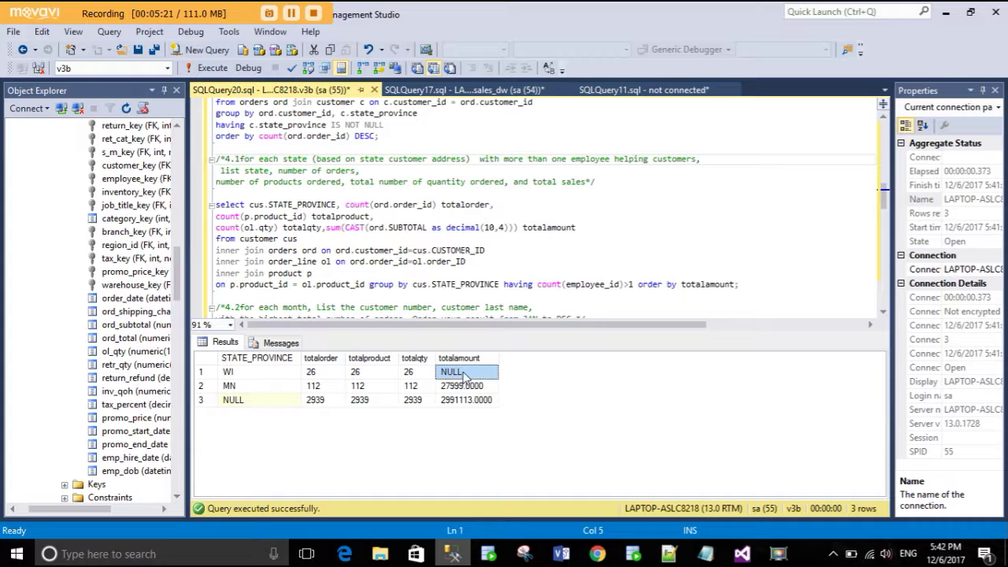
click(453, 553)
click(236, 230)
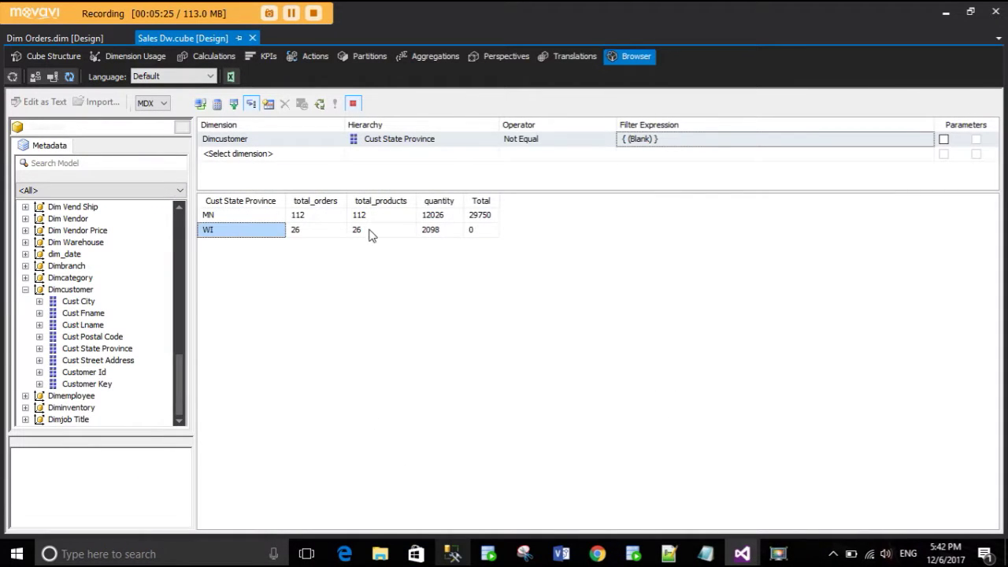
click(475, 230)
click(456, 554)
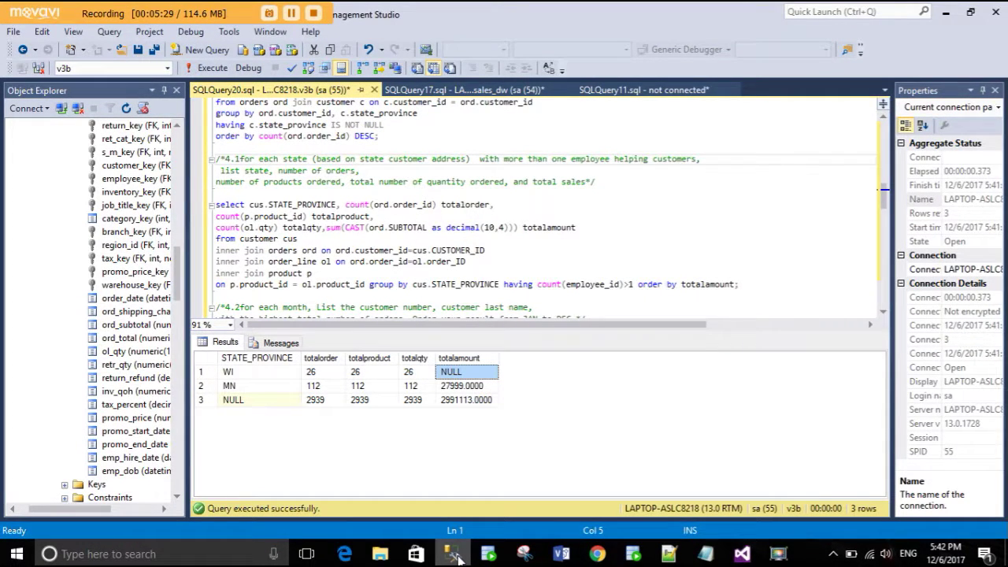
click(455, 554)
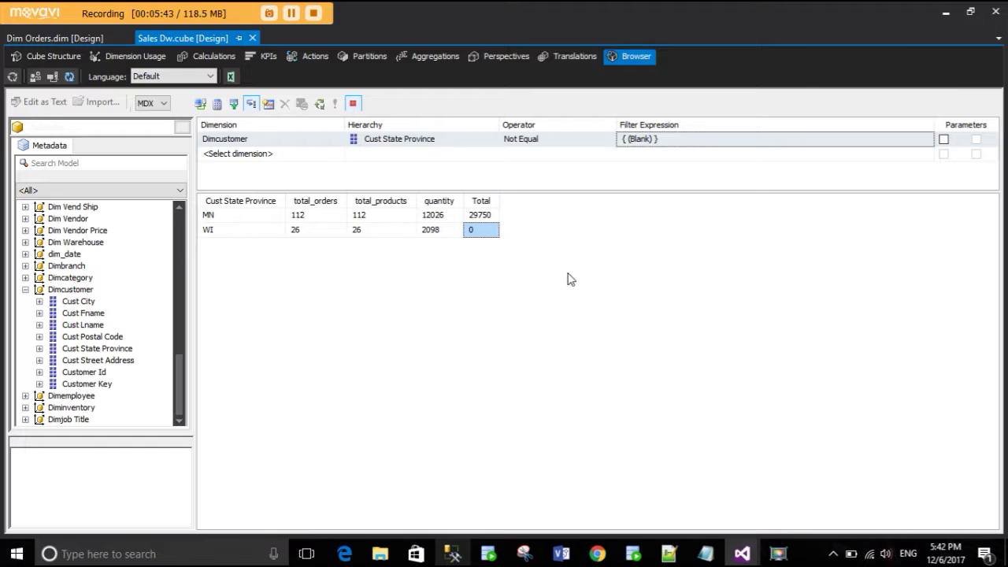
- Clear the browser results grid and collapse the Dimcustomer attributes
right_click(571, 279)
click(616, 410)
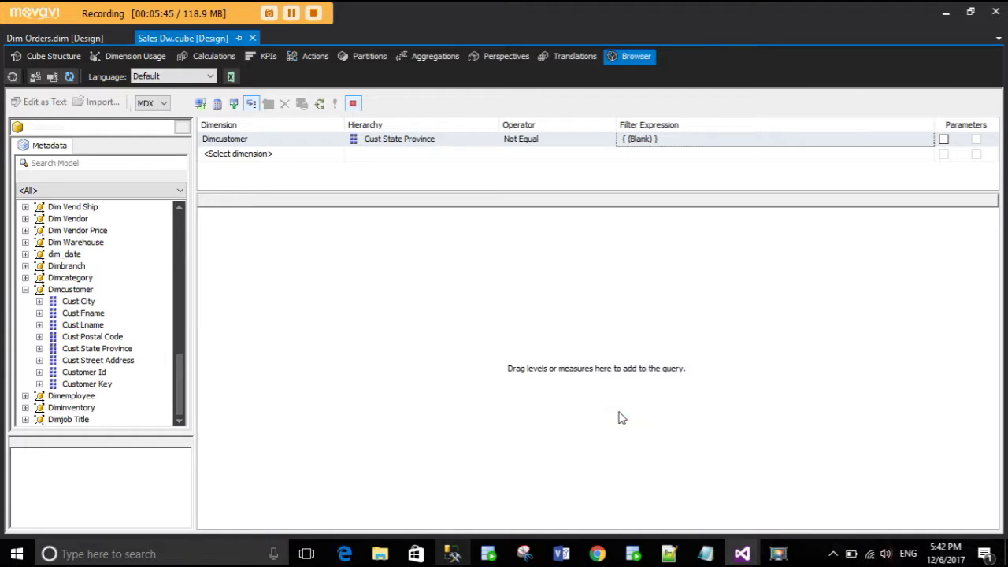
click(25, 289)
drag(180, 376, 182, 333)
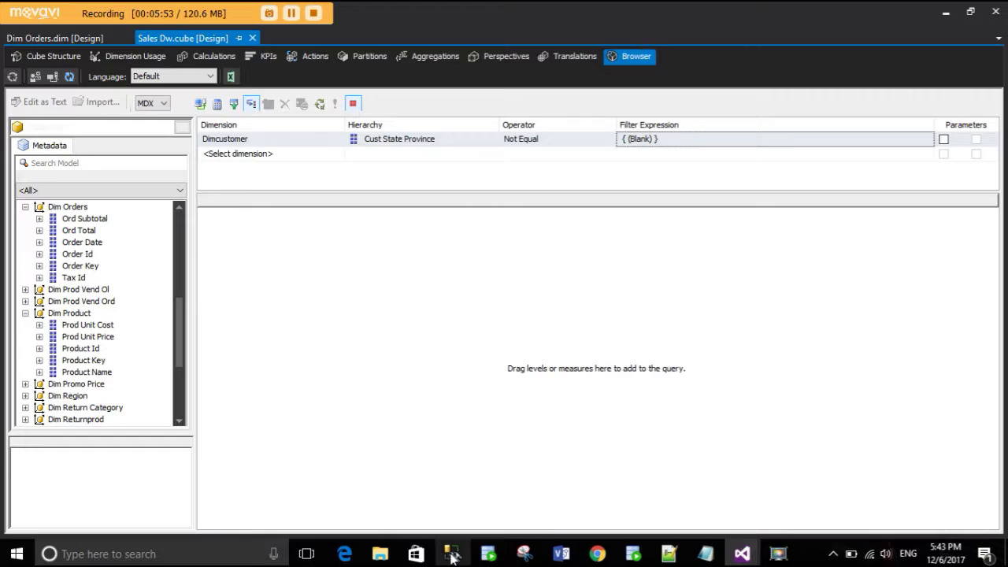
click(453, 555)
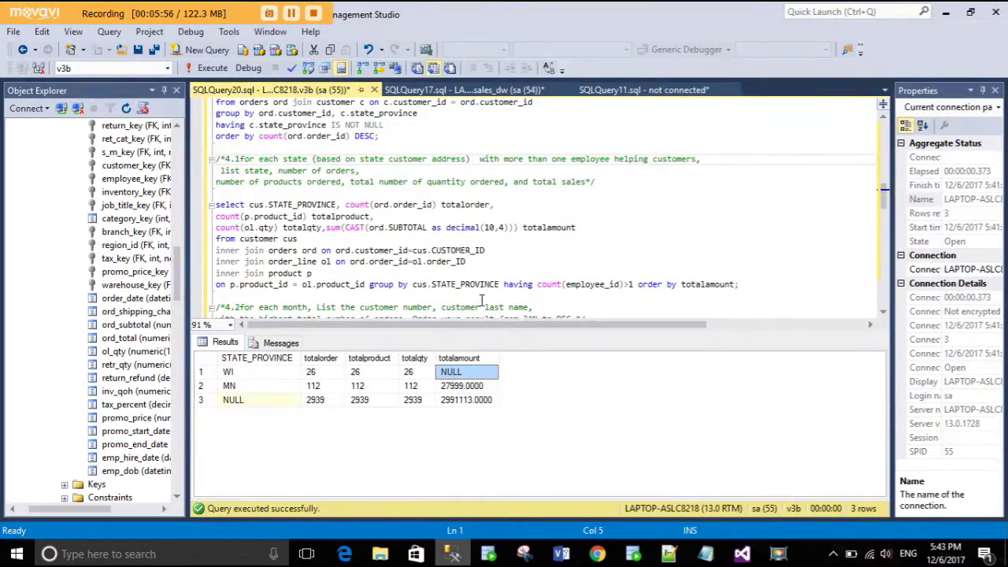
- Run the 4.2 monthly customer query and enlarge the results to show all 12 rows
click(487, 275)
scroll(503, 277, down, 1)
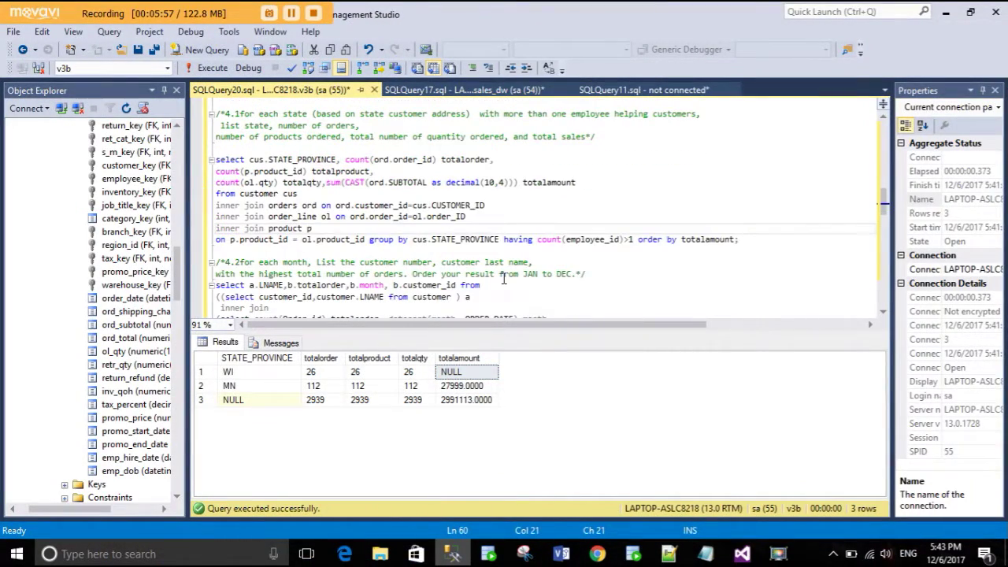
scroll(503, 278, down, 3)
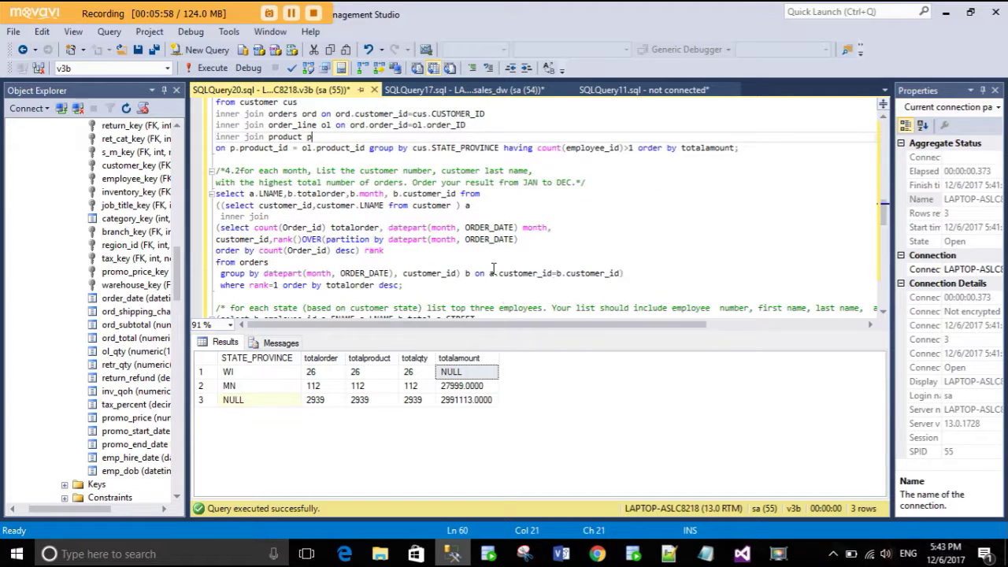
drag(441, 241, 204, 148)
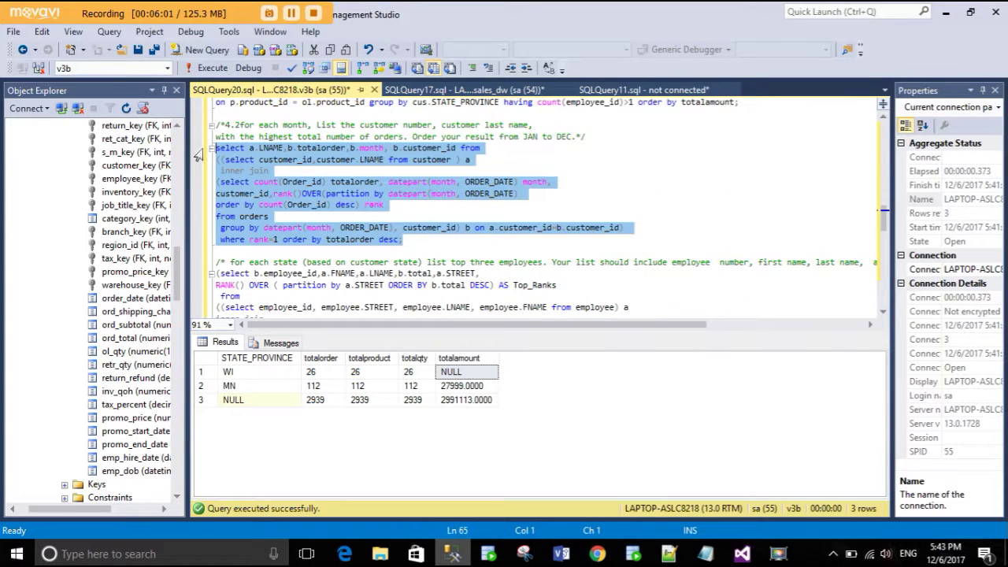
click(210, 69)
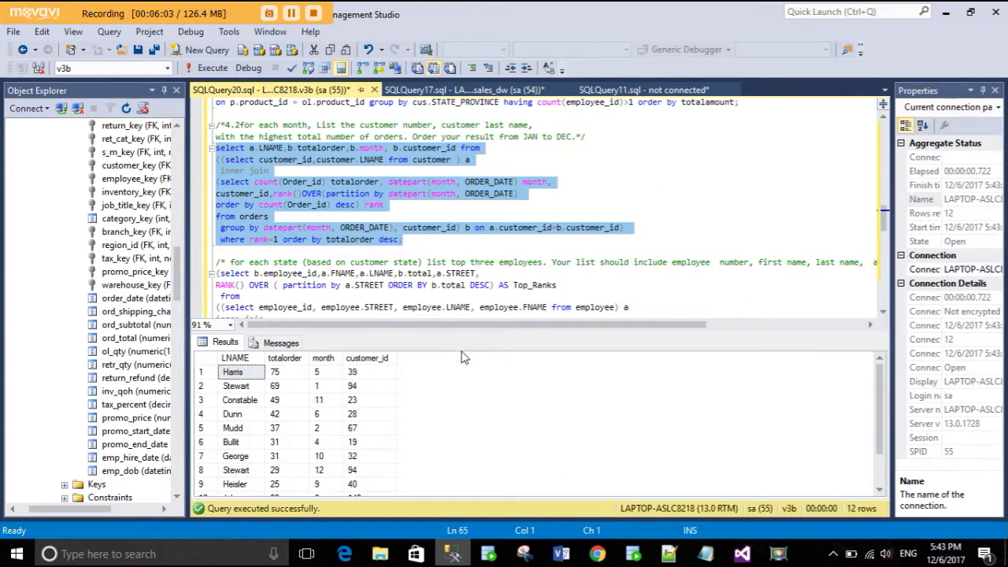
drag(463, 329, 465, 257)
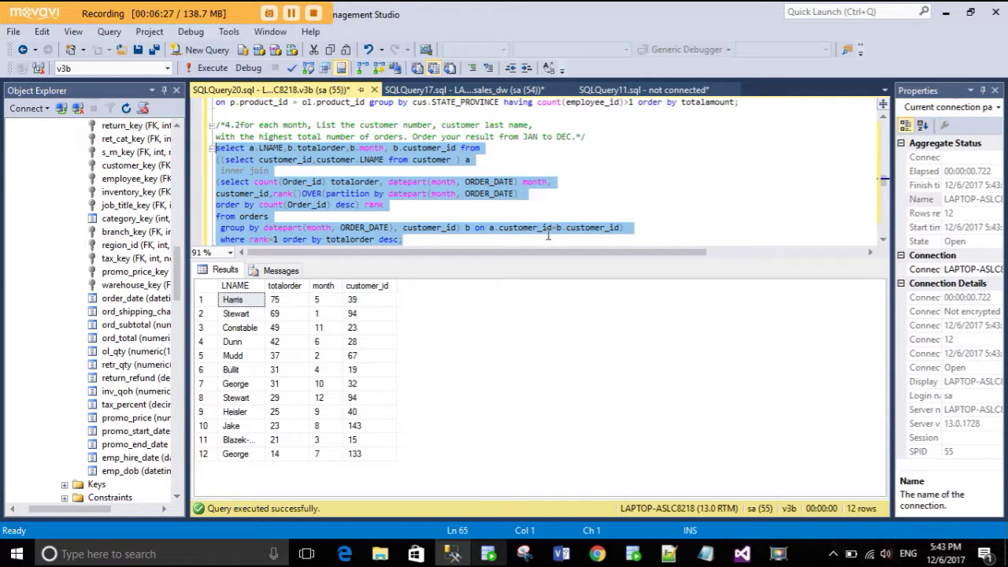
click(446, 549)
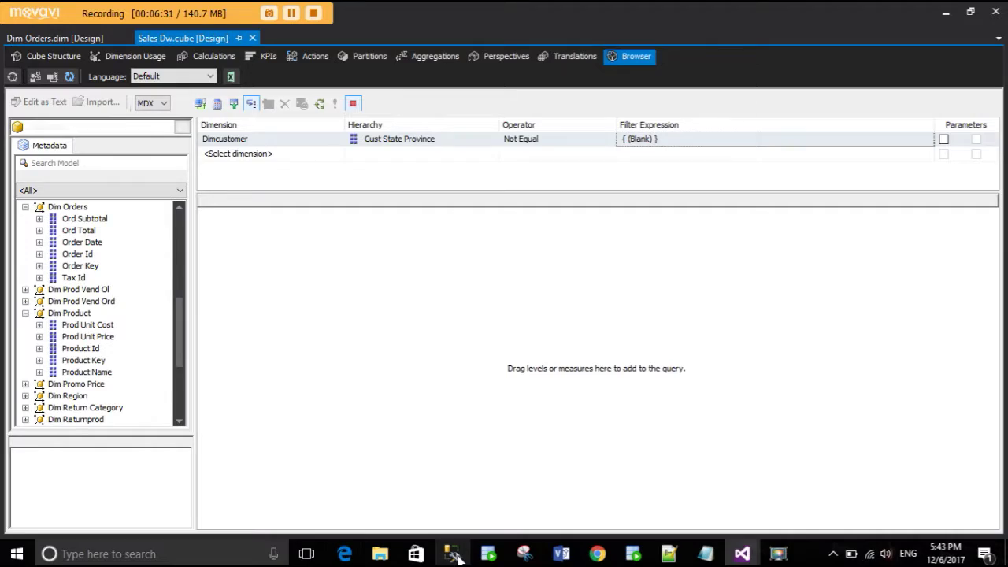
- Add Dimcustomer's Customer Id, Cust Fname and Cust Lname as query columns
click(453, 553)
click(454, 553)
click(453, 553)
click(454, 553)
scroll(63, 351, down, 5)
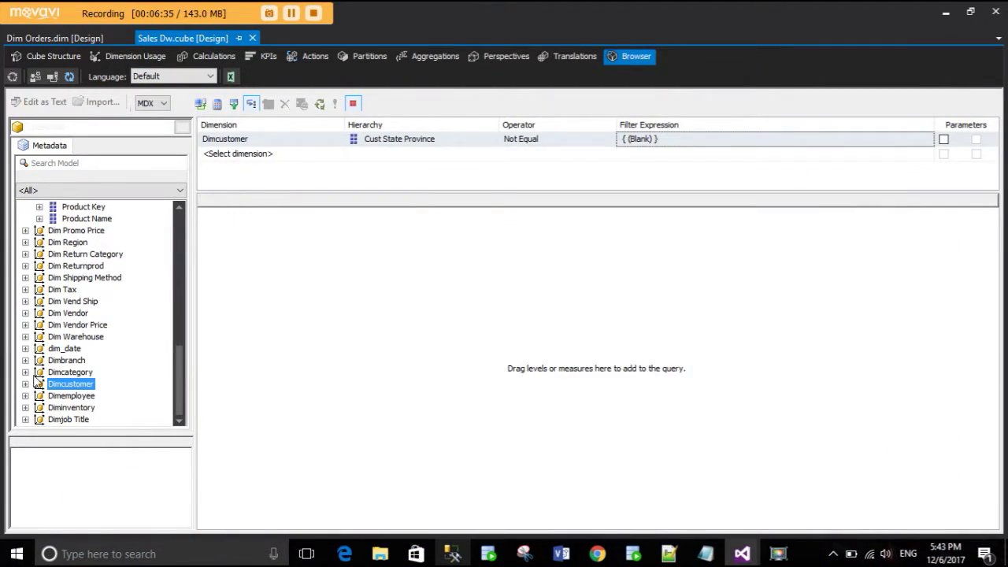
click(25, 384)
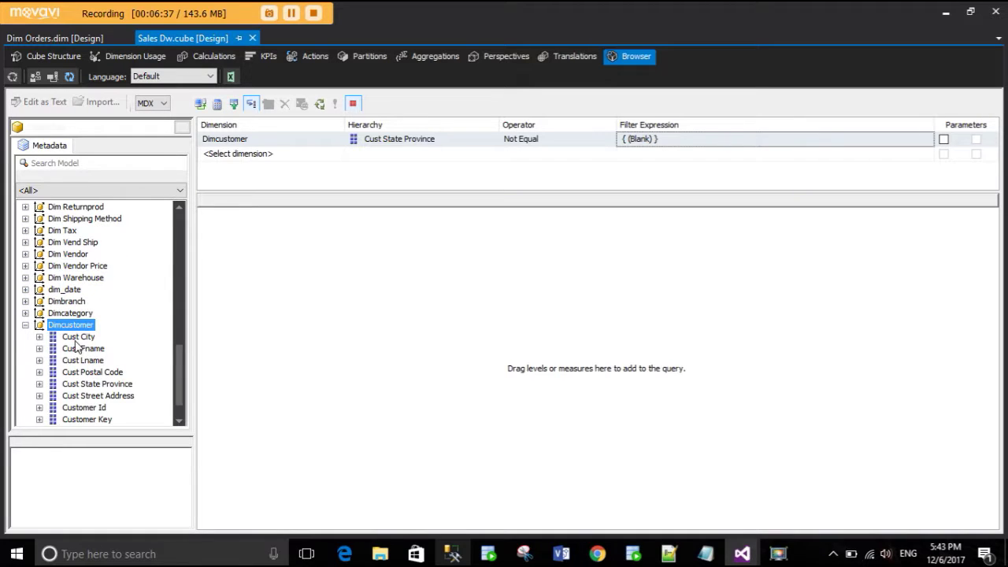
drag(89, 403, 281, 331)
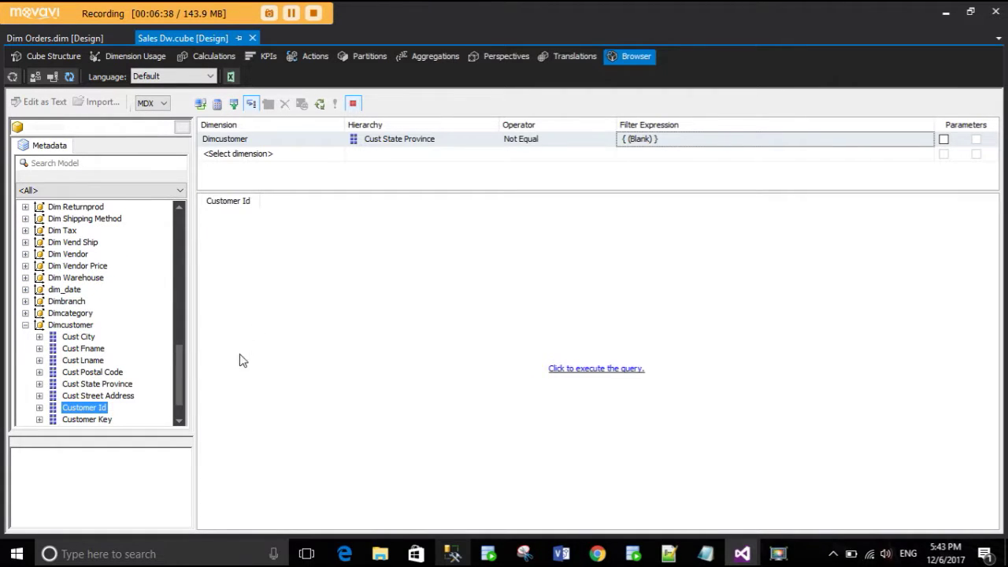
drag(83, 348, 283, 309)
click(92, 364)
drag(93, 364, 355, 321)
- Add the total_orders measure to the customer query
click(452, 553)
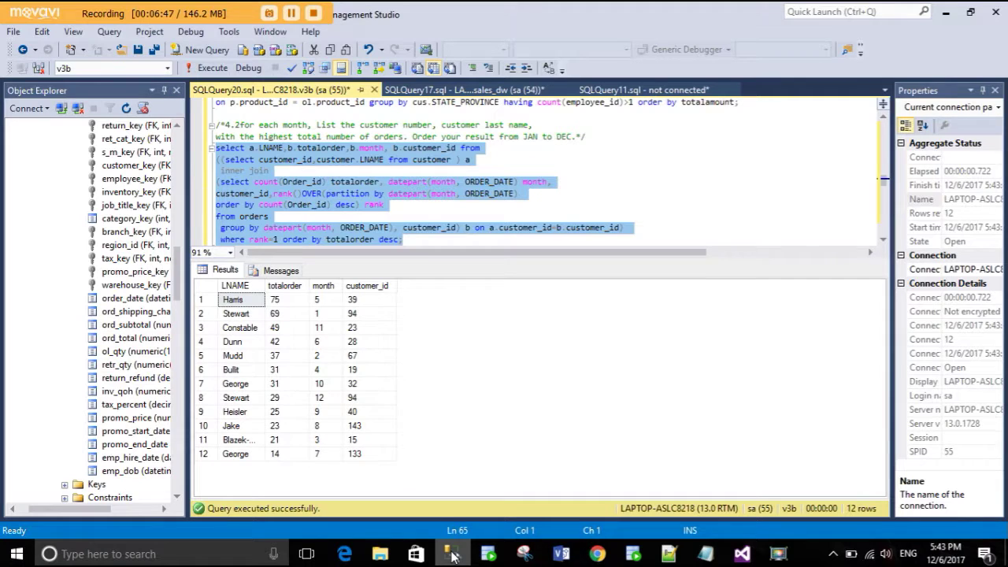
click(453, 554)
scroll(101, 329, up, 6)
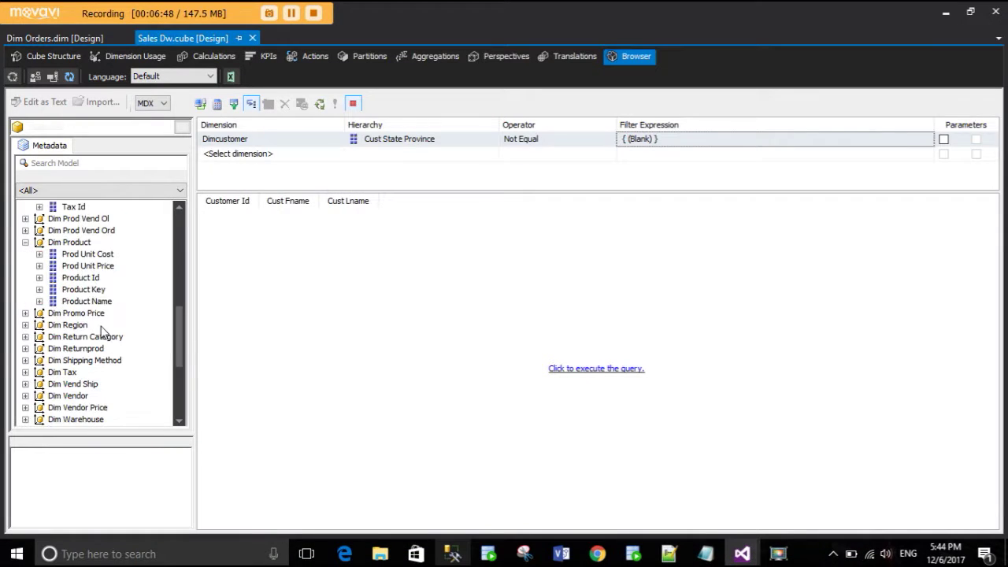
scroll(101, 329, up, 7)
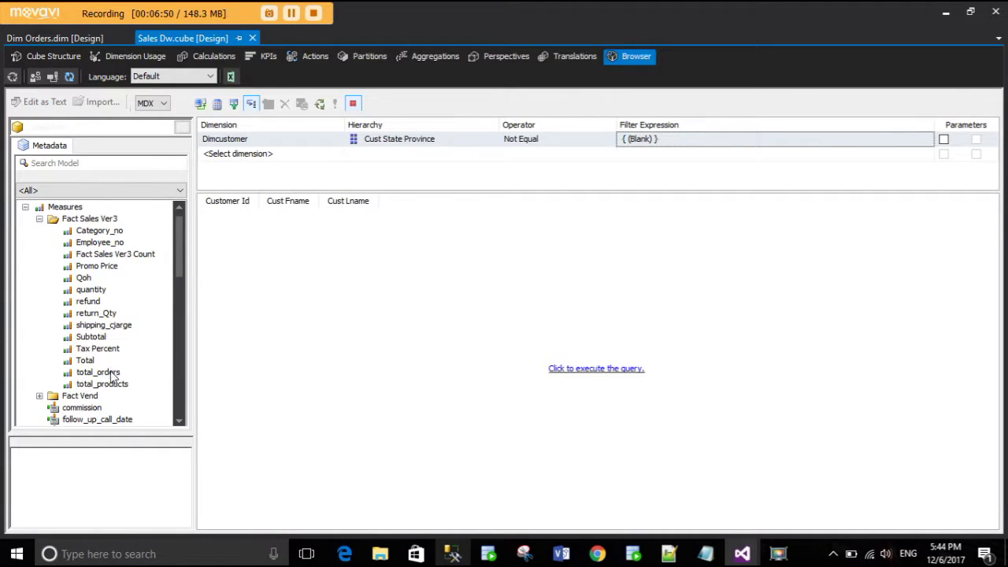
drag(110, 375, 384, 209)
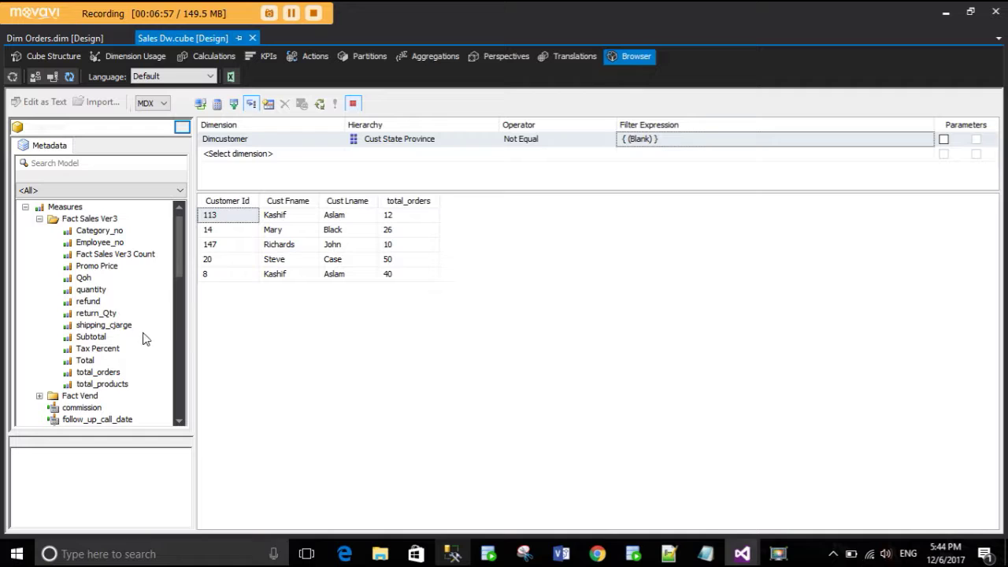
- Add dim_date's Month before total_orders, run the query, and widen Month to show full names
scroll(144, 339, down, 15)
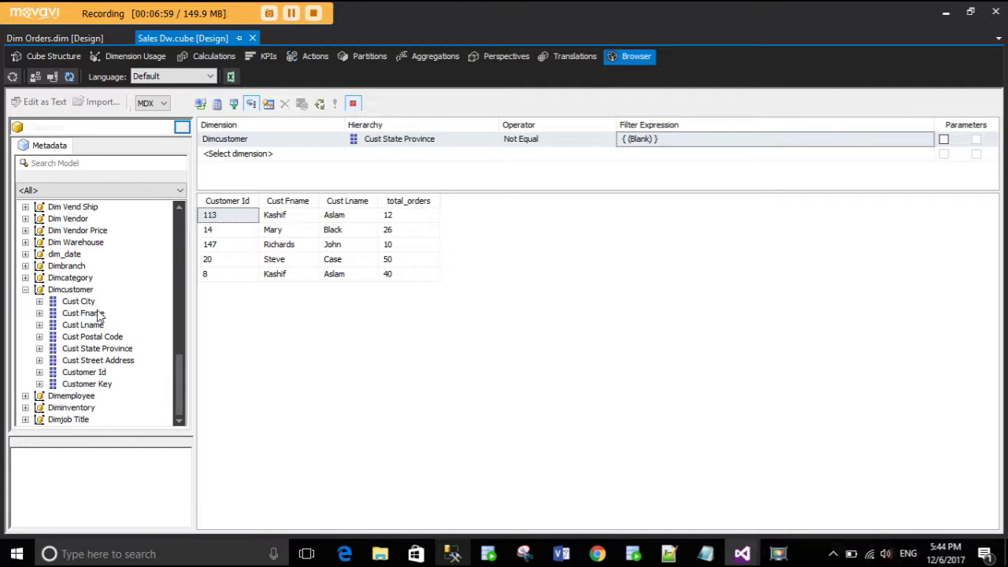
click(25, 254)
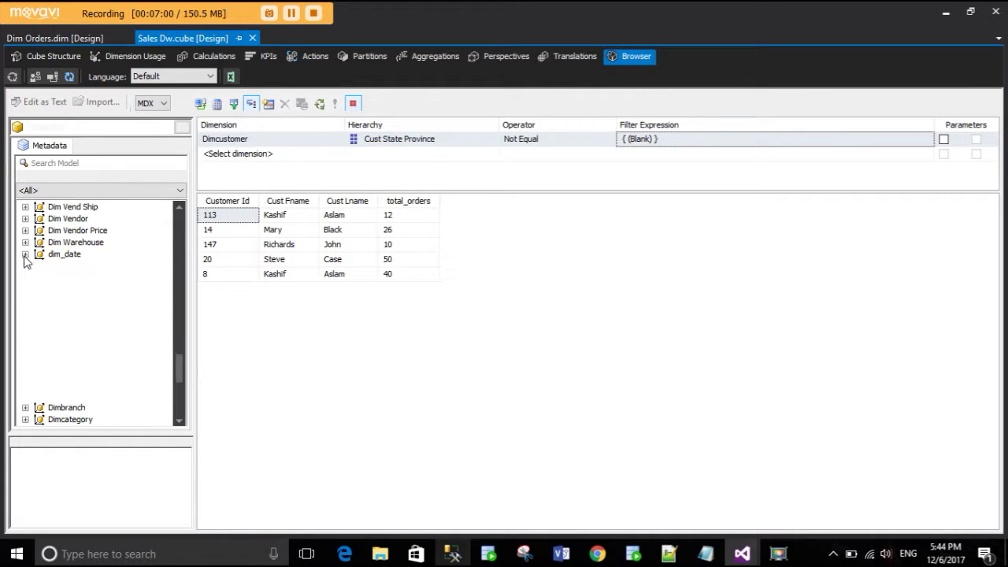
click(71, 325)
drag(72, 325, 380, 210)
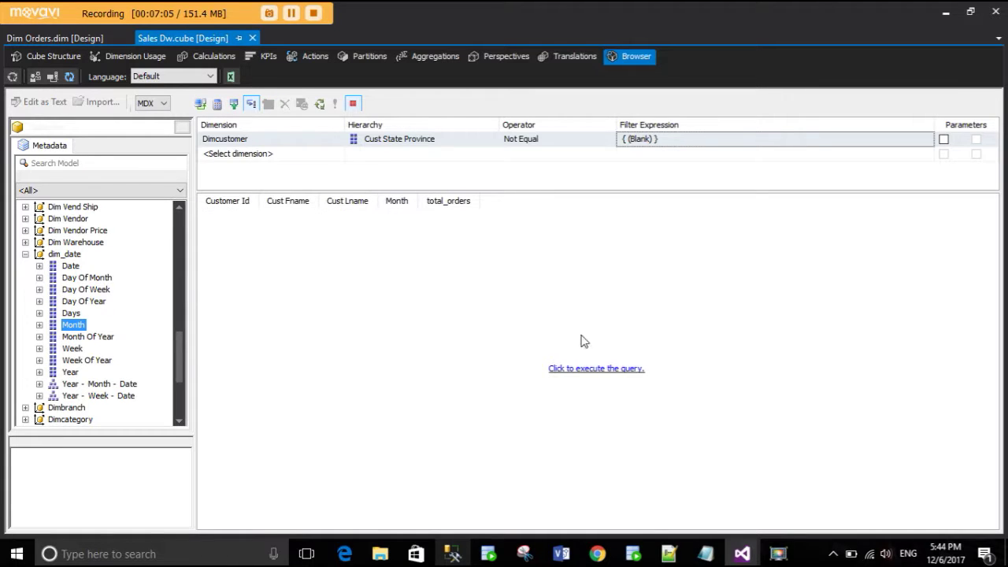
click(595, 368)
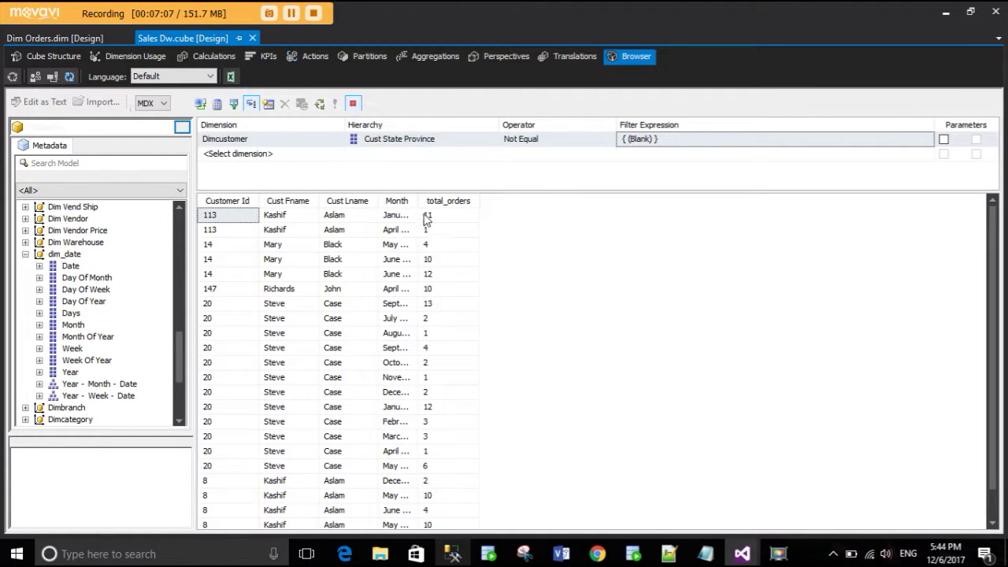
drag(420, 202, 541, 202)
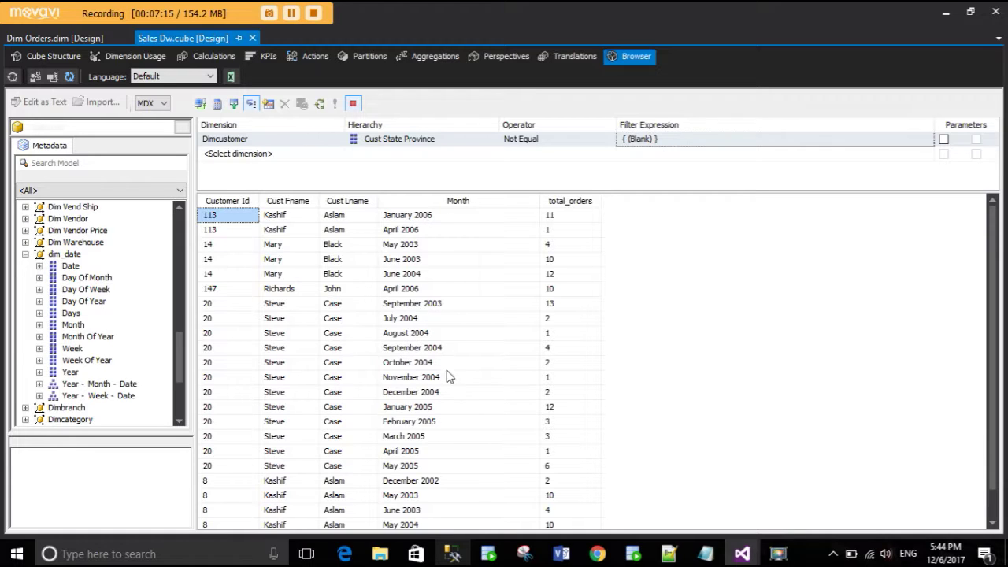
scroll(461, 396, down, 1)
scroll(461, 396, up, 1)
scroll(606, 358, down, 1)
click(453, 554)
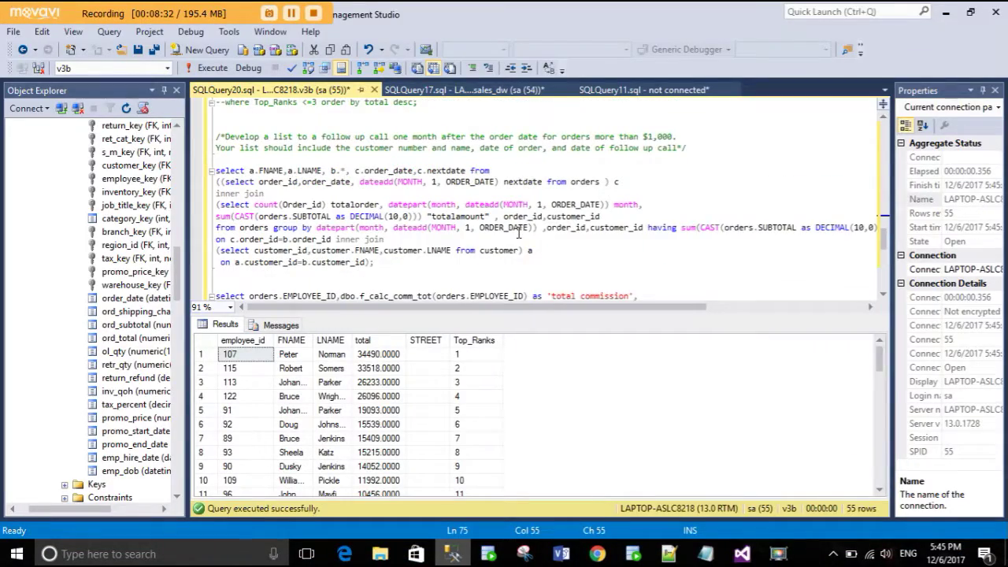
- Execute the follow-up call list query, returning 98 orders with next-month follow-up dates
drag(392, 268, 214, 170)
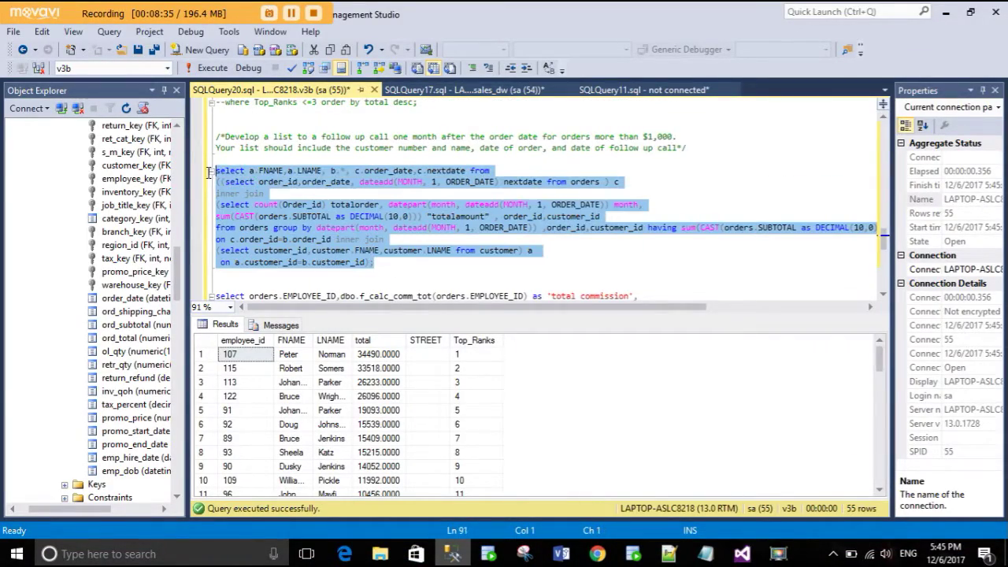
click(206, 68)
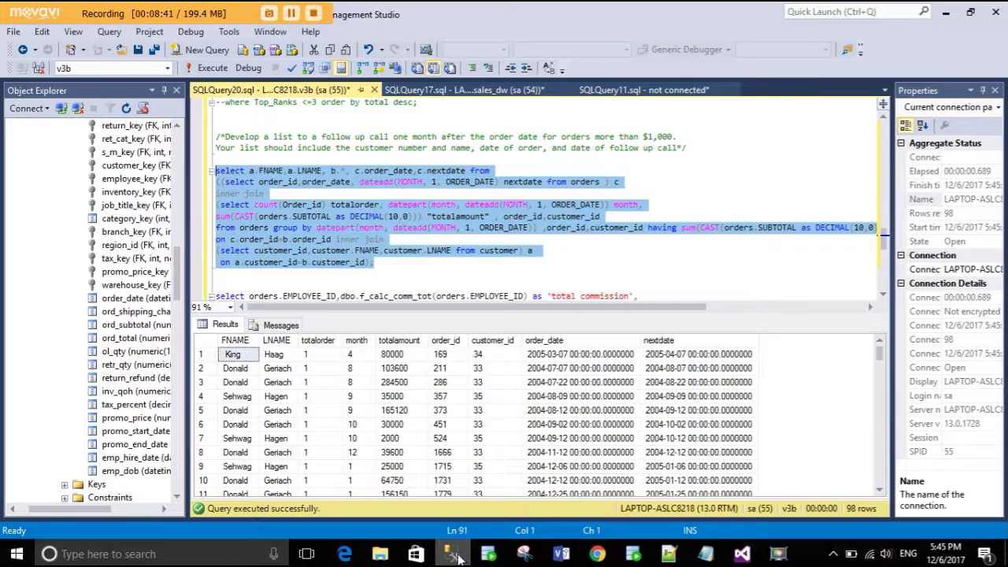
click(742, 553)
- Empty the browser grid and locate the follow_up_call_date measure
right_click(699, 274)
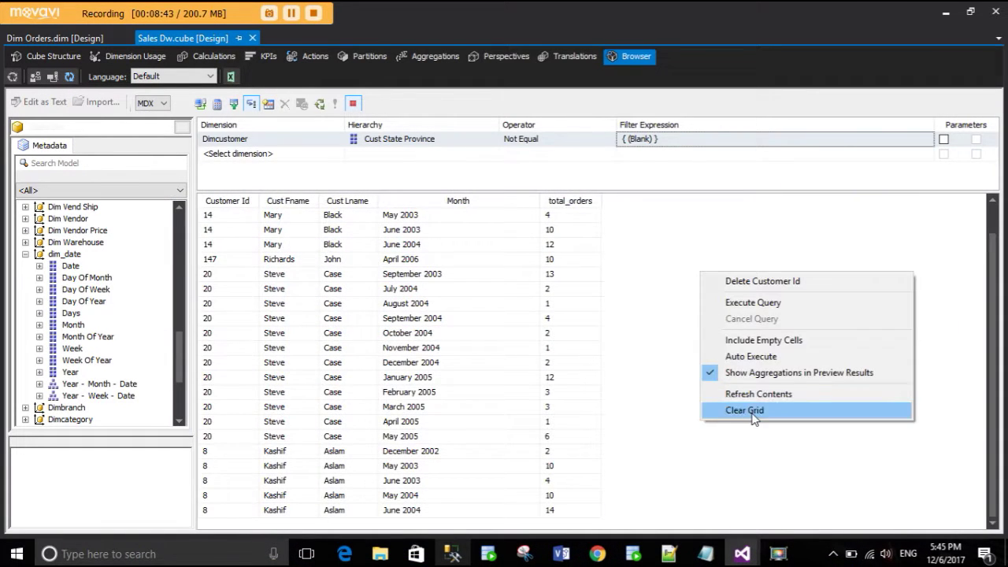
click(750, 411)
scroll(79, 282, up, 5)
scroll(83, 284, up, 5)
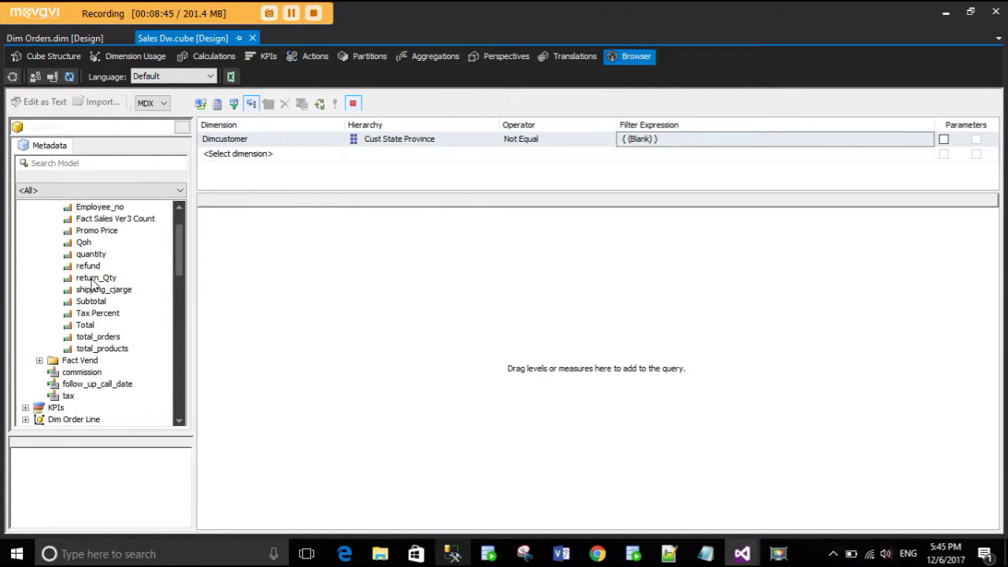
scroll(107, 397, down, 1)
scroll(107, 404, down, 1)
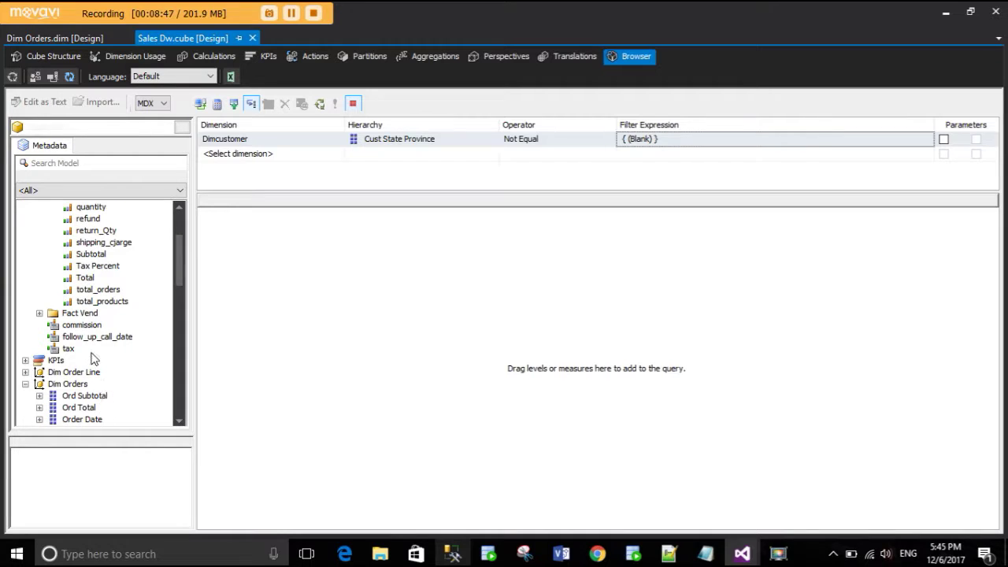
click(100, 339)
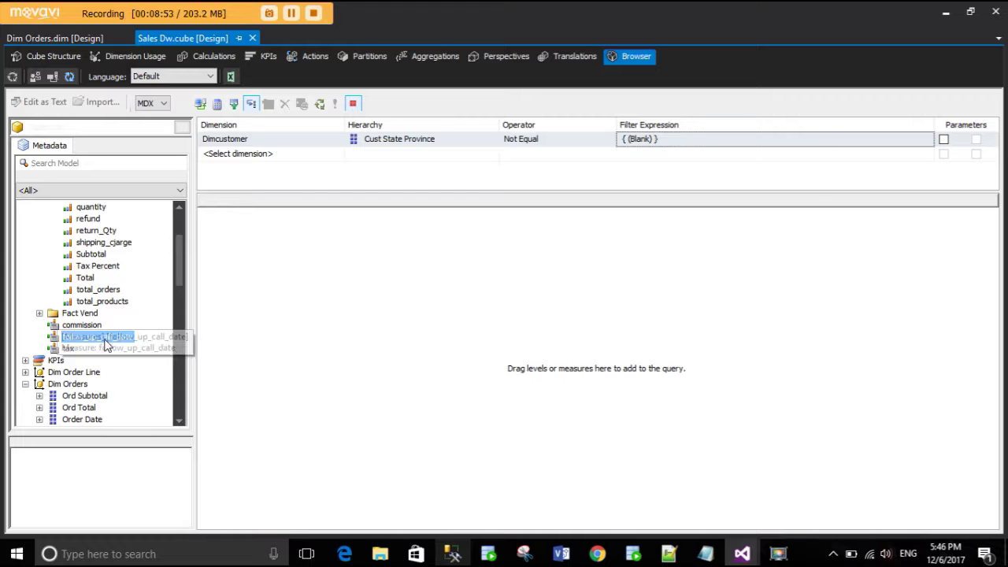
click(453, 556)
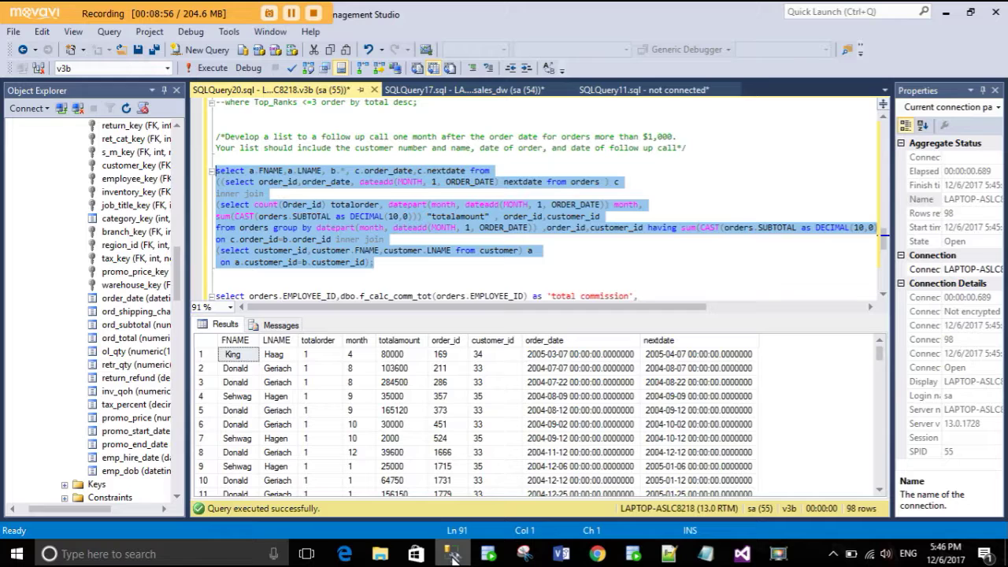
click(420, 263)
click(454, 555)
- Add Cust Fname, Cust Lname and the total_orders measure as query columns
scroll(91, 352, down, 10)
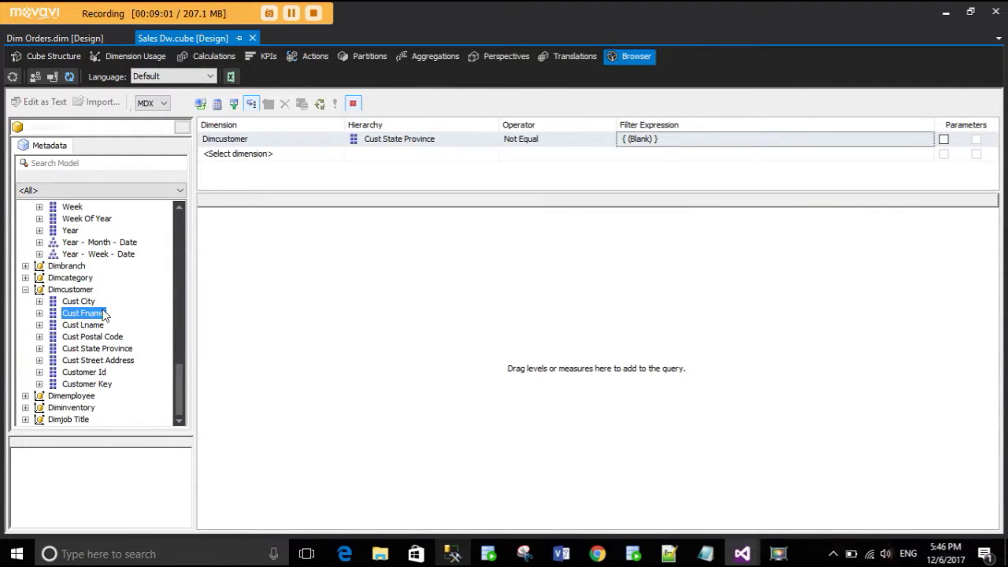
drag(91, 312, 204, 272)
drag(69, 325, 287, 302)
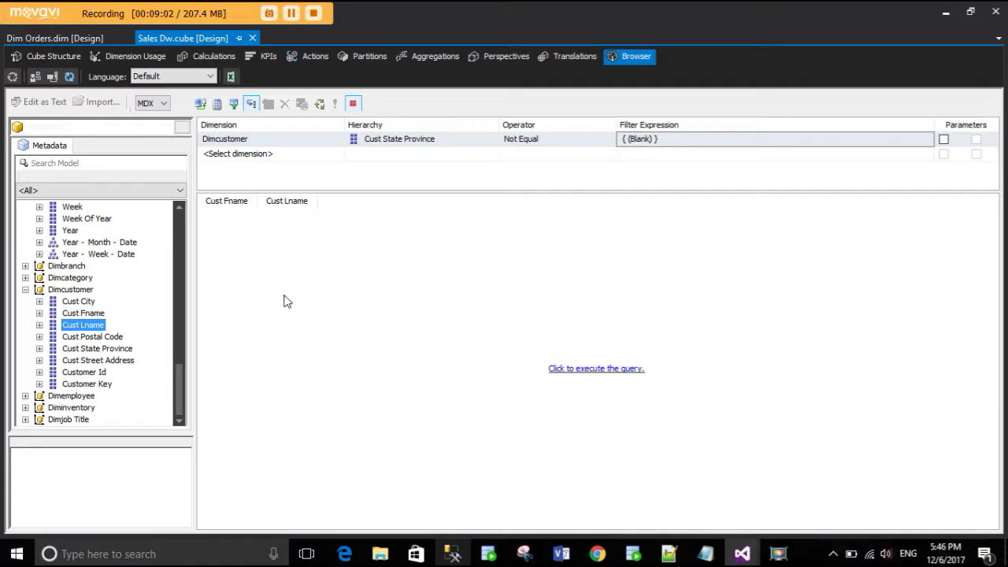
click(460, 556)
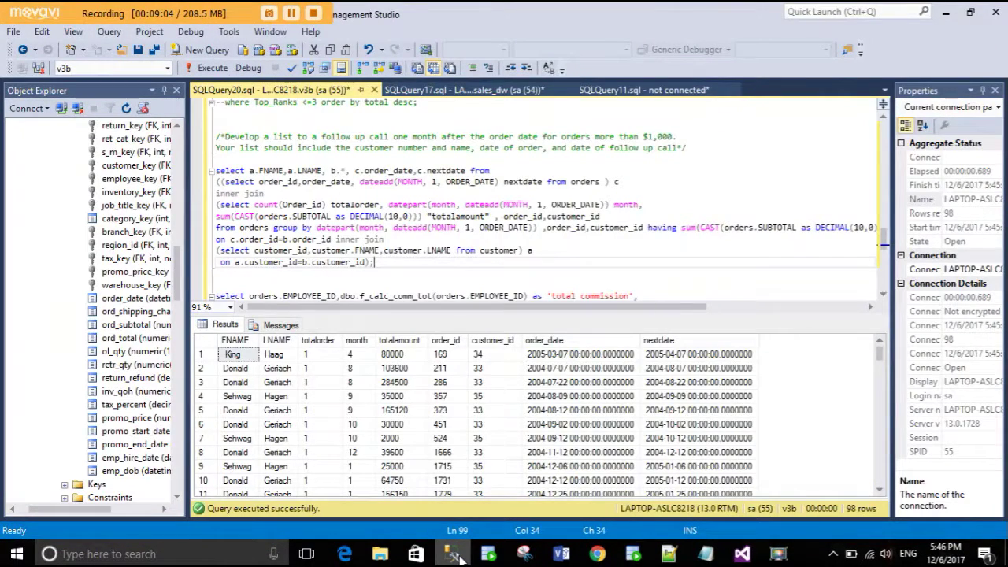
click(461, 556)
scroll(79, 300, up, 10)
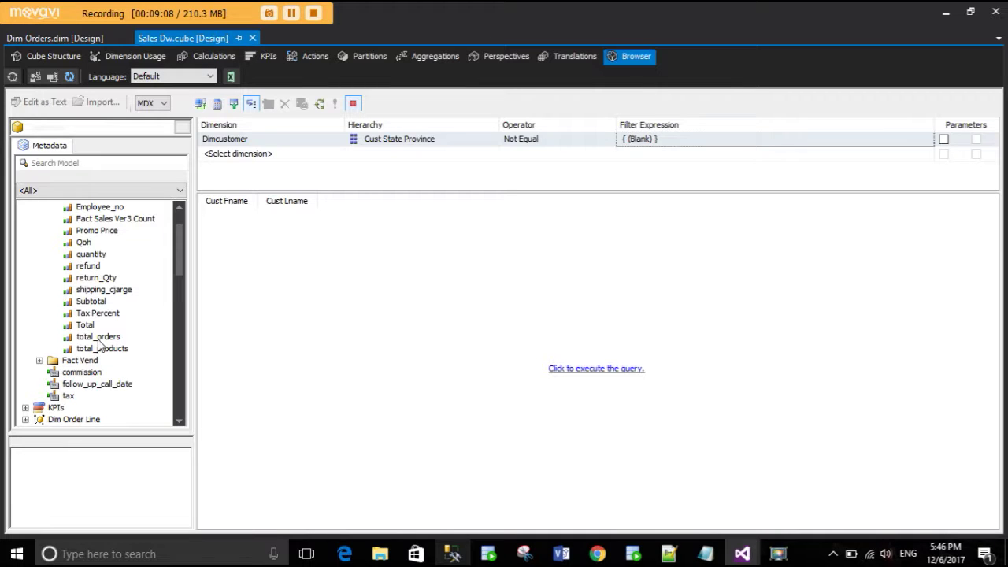
drag(99, 340, 344, 227)
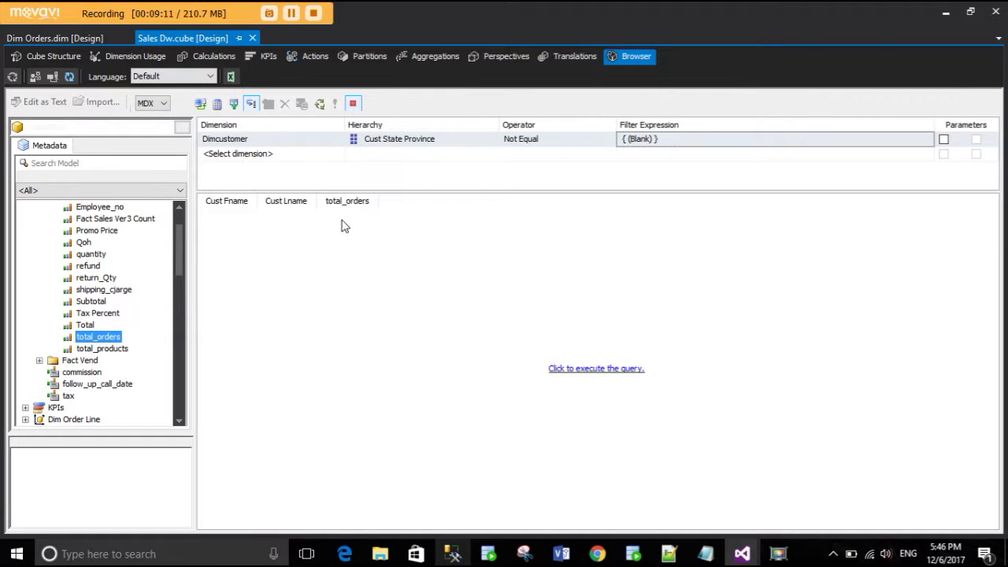
click(452, 554)
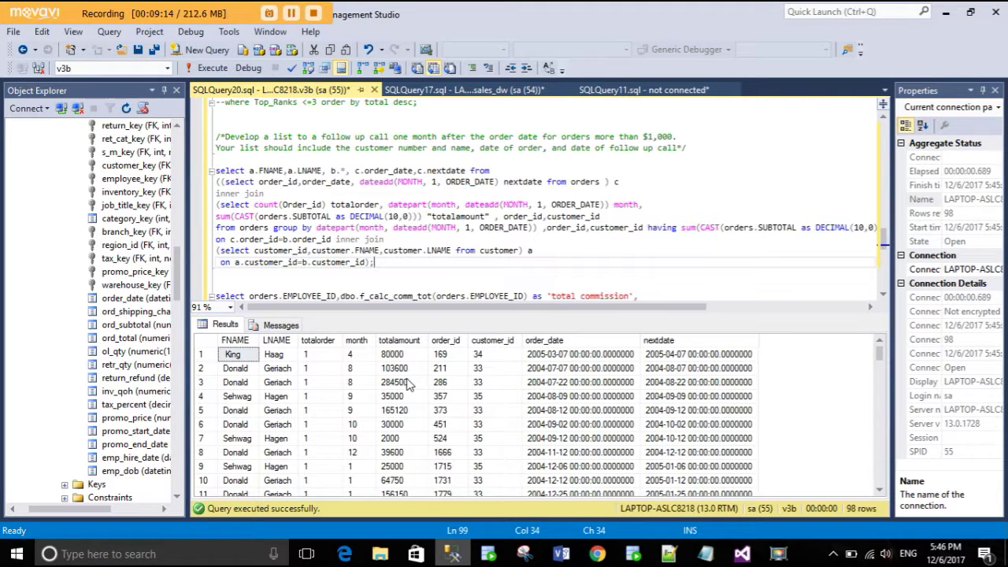
- Add the Total measure and Order Id as query columns
key(alt+Tab)
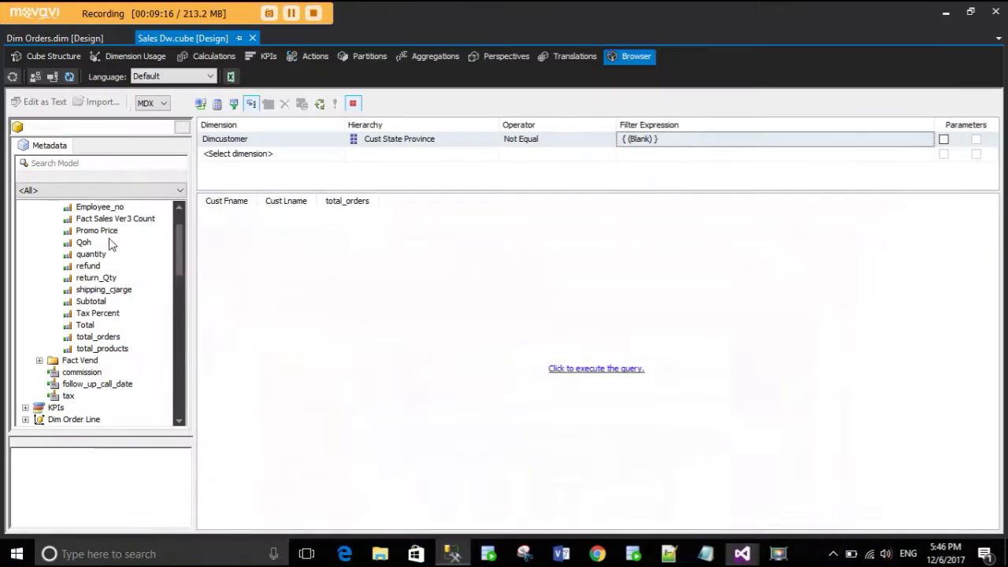
drag(89, 330, 422, 244)
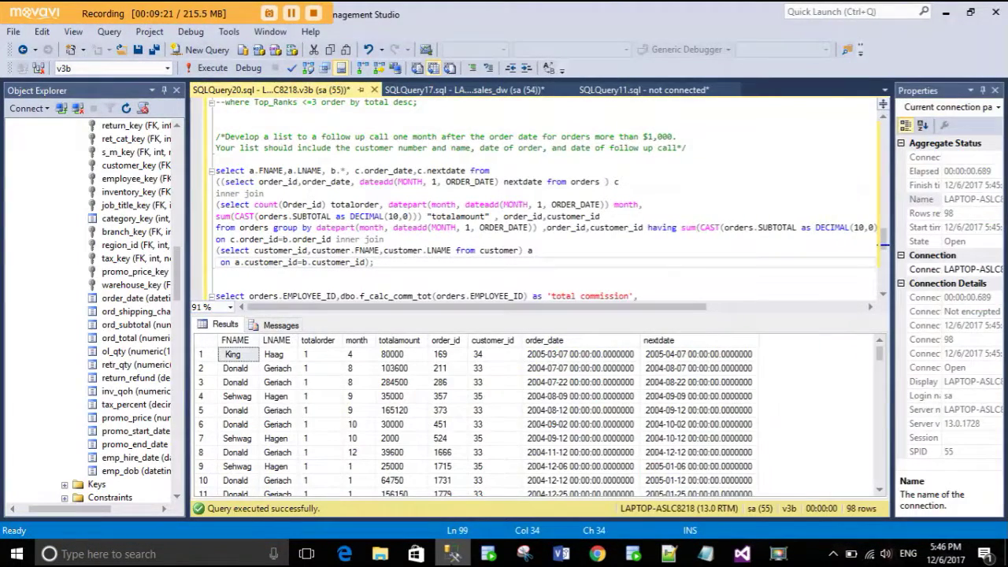
key(alt+Tab)
scroll(121, 344, down, 6)
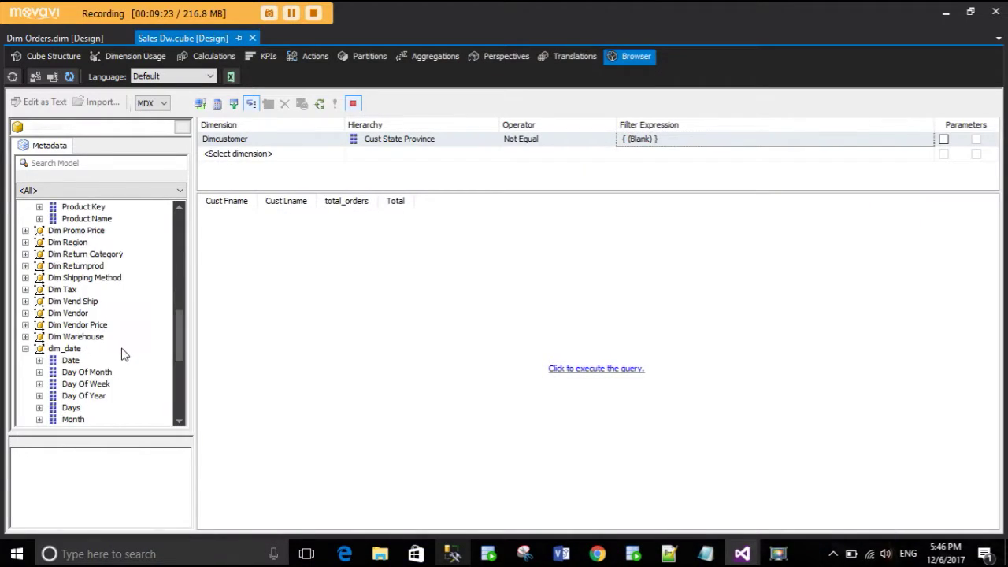
scroll(122, 354, up, 1)
scroll(122, 353, down, 4)
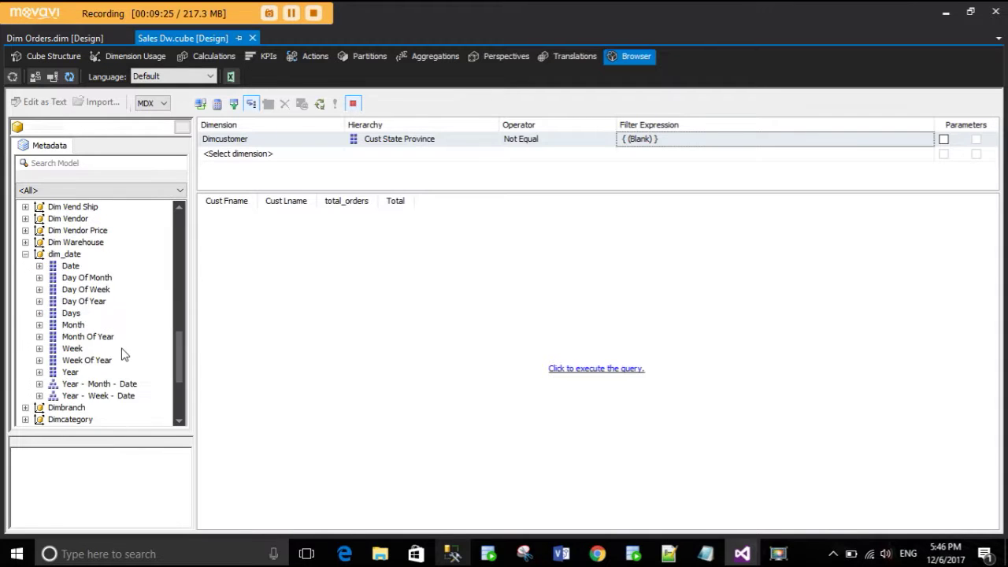
scroll(122, 353, up, 7)
drag(82, 243, 315, 246)
- Add Customer Id as the leading column and Order Date as another column
key(alt+Tab)
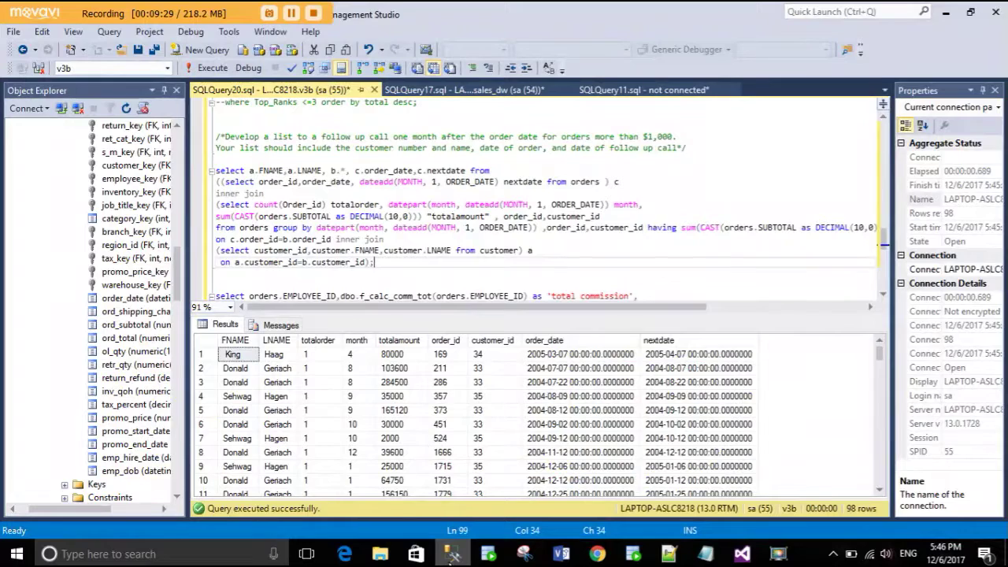
click(451, 555)
scroll(72, 360, down, 8)
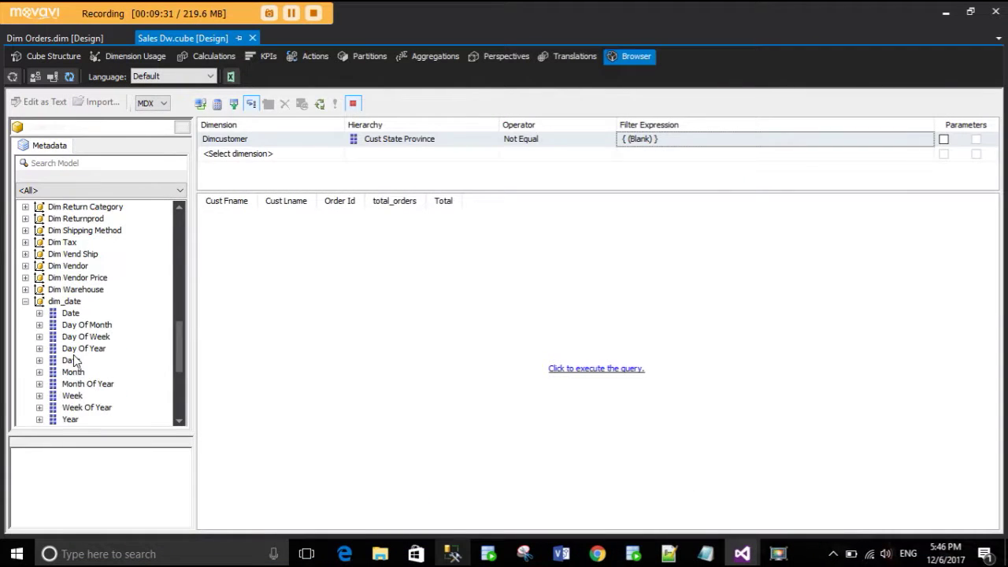
scroll(93, 383, down, 5)
drag(93, 373, 199, 238)
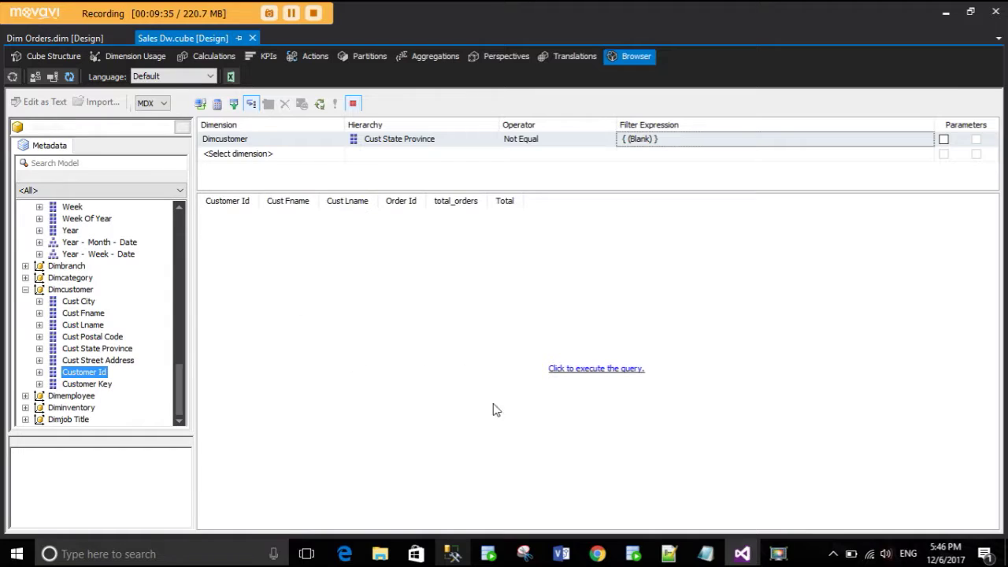
click(451, 555)
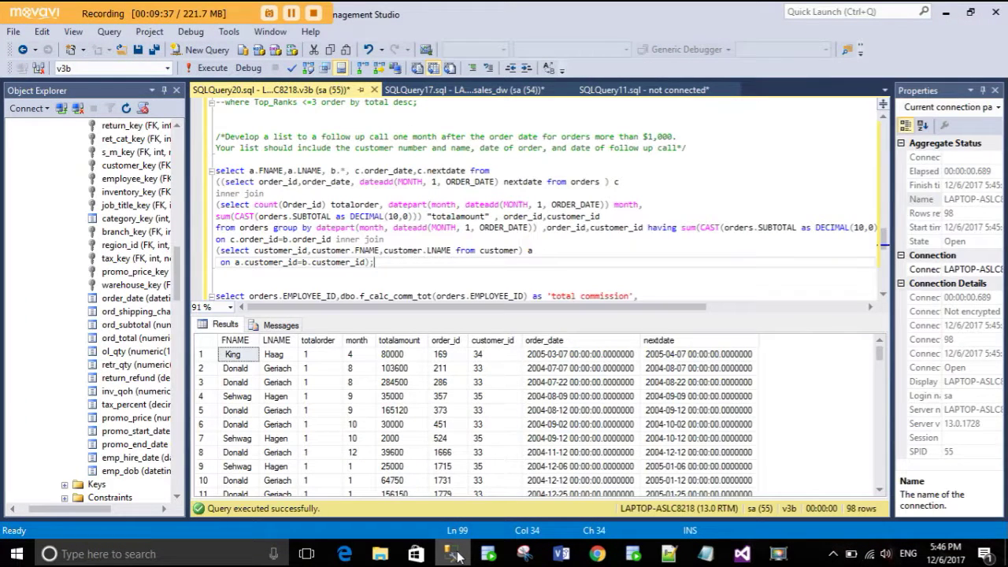
click(454, 555)
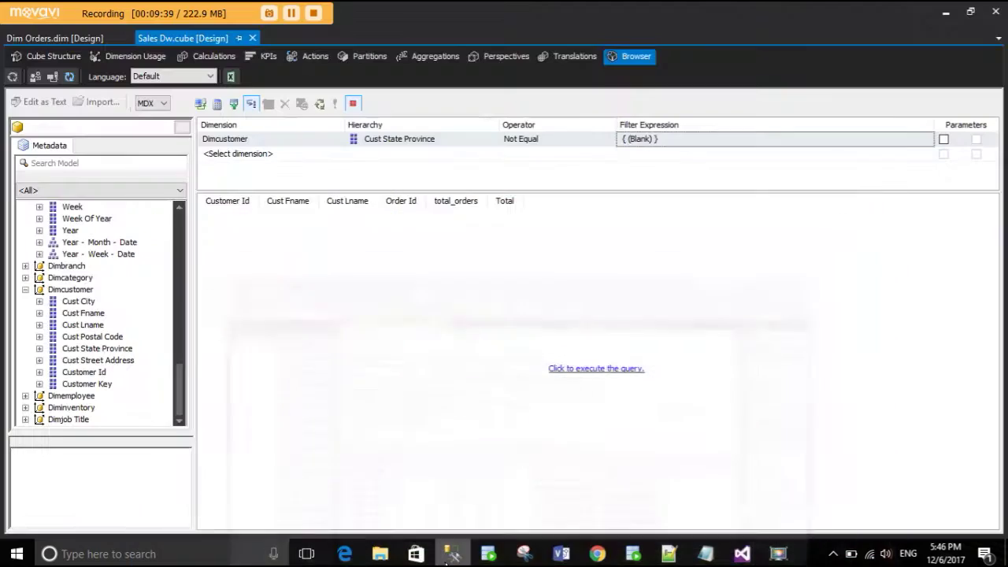
scroll(152, 334, up, 4)
scroll(130, 330, up, 8)
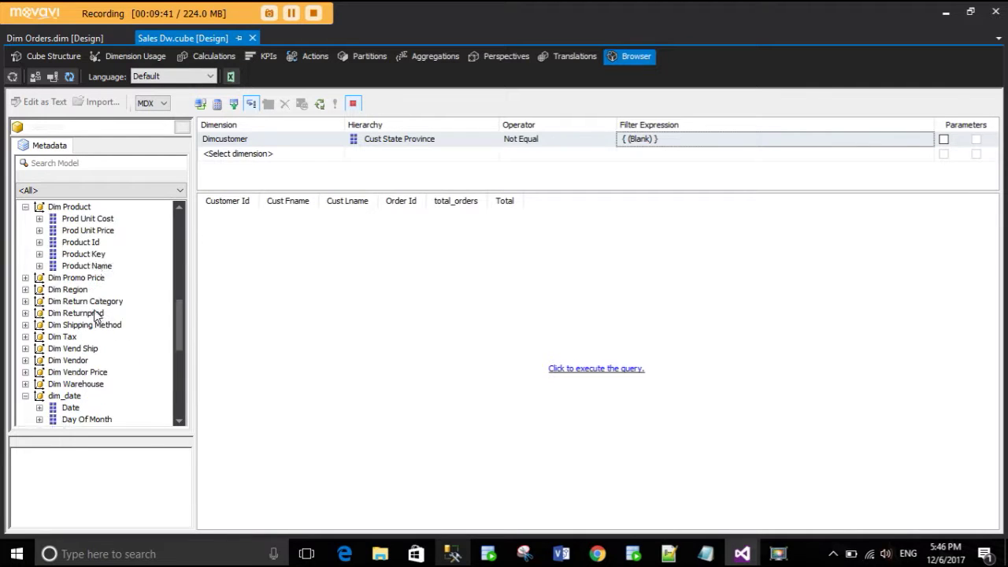
drag(87, 282, 504, 240)
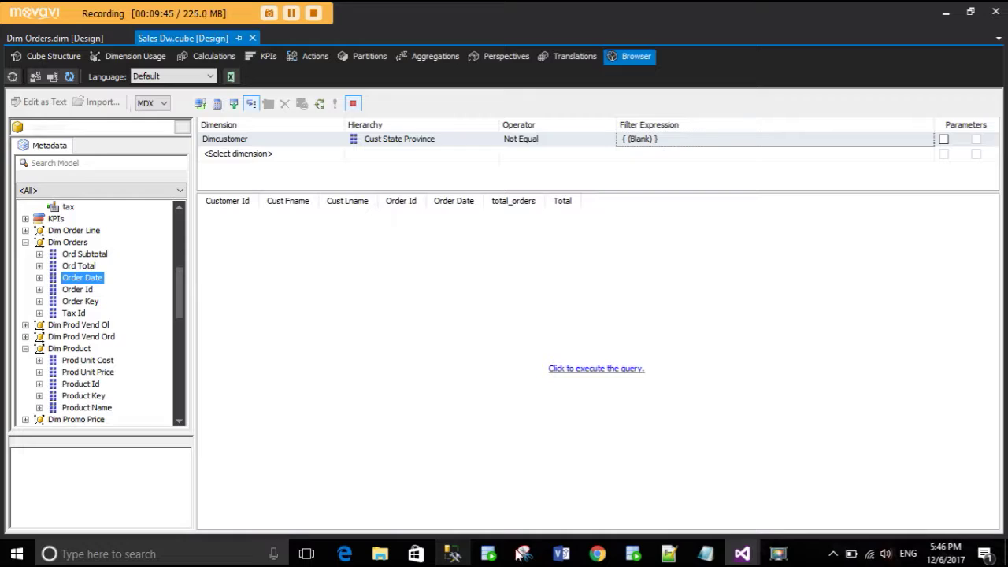
- Try adding the follow_up_call_date calculated member, then run the cube query
click(453, 555)
click(453, 555)
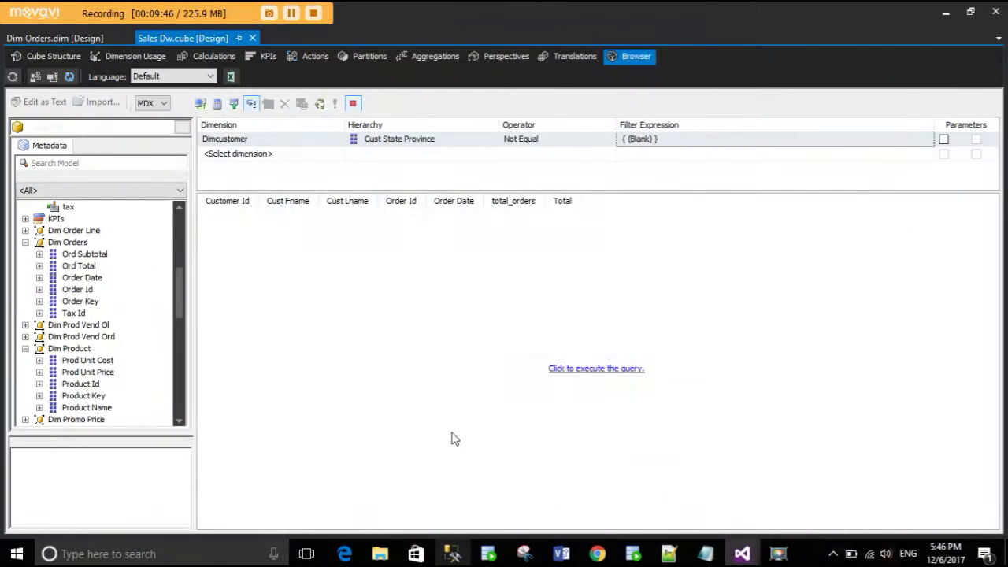
scroll(57, 313, up, 5)
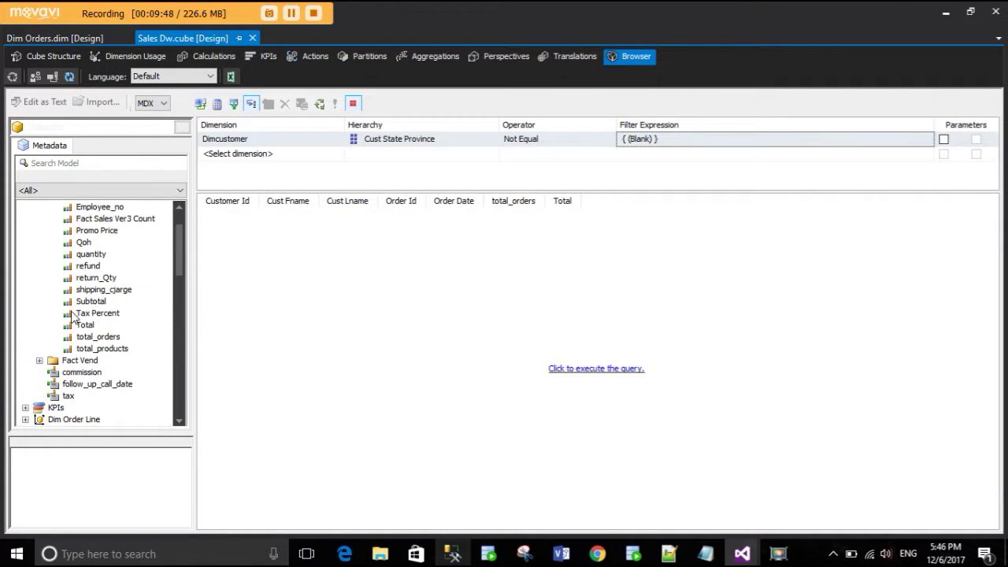
click(96, 385)
drag(265, 346, 126, 306)
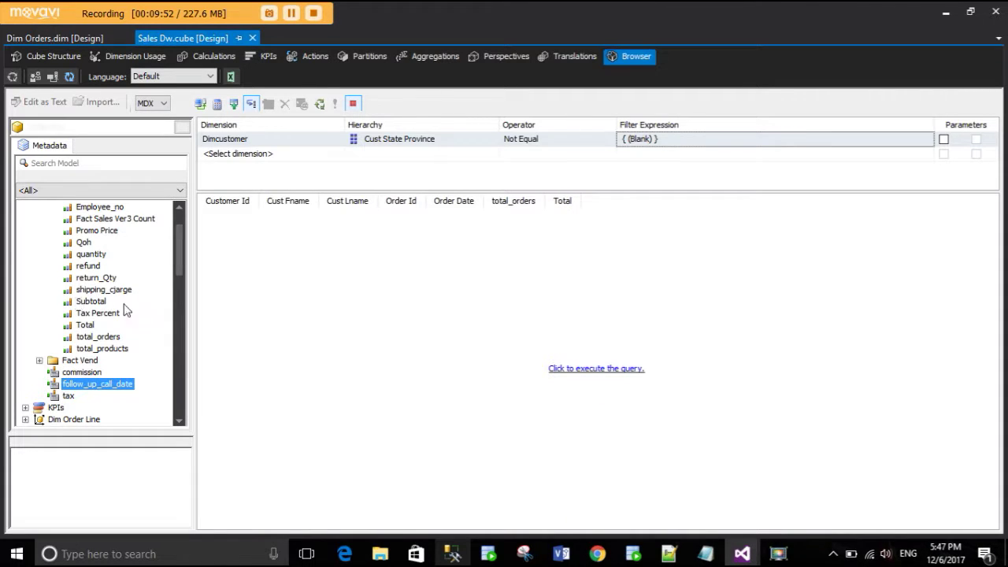
click(611, 370)
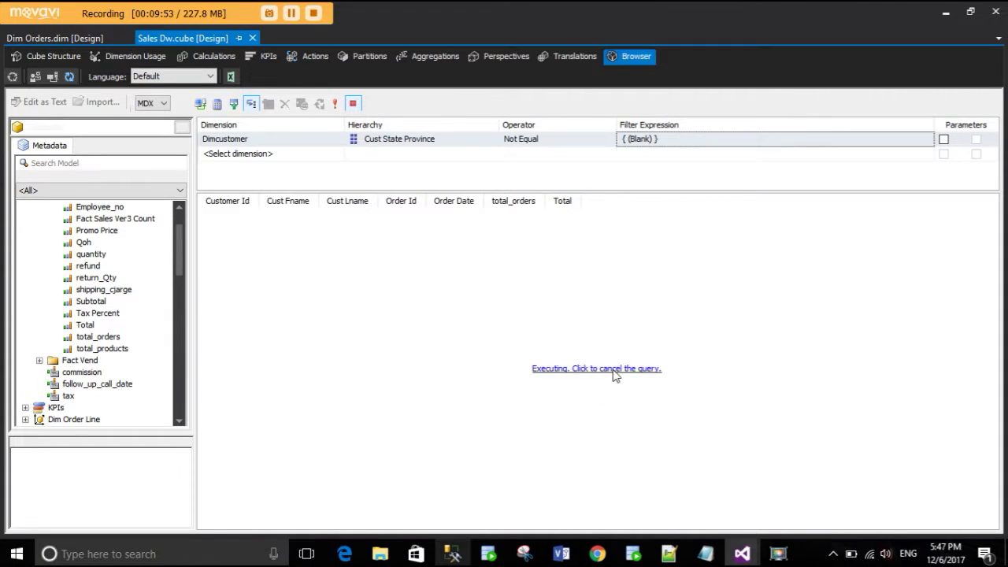
- Widen the Order Date column to show full dates, add follow_up_call_date as a column, and run the query
double_click(483, 203)
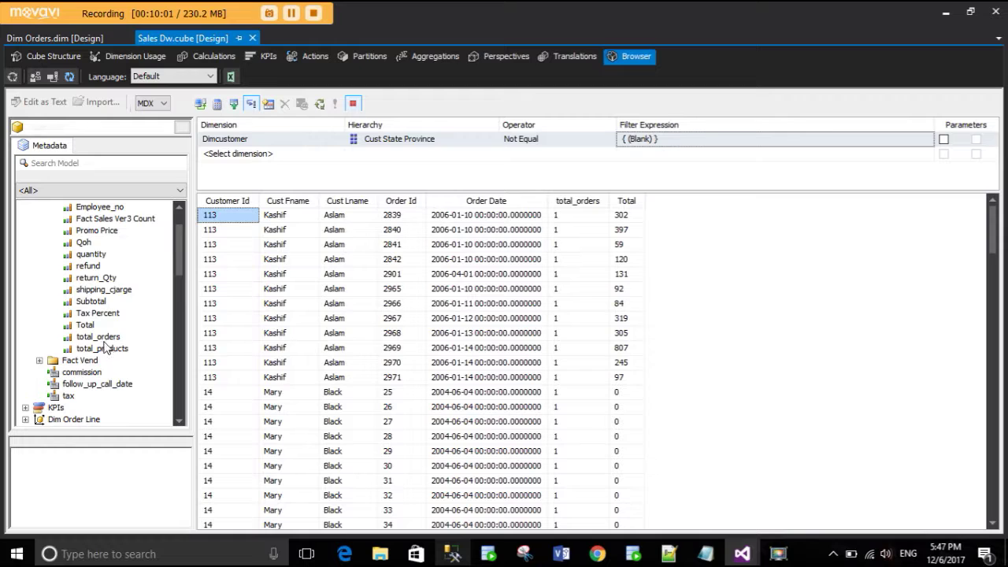
drag(99, 385, 566, 239)
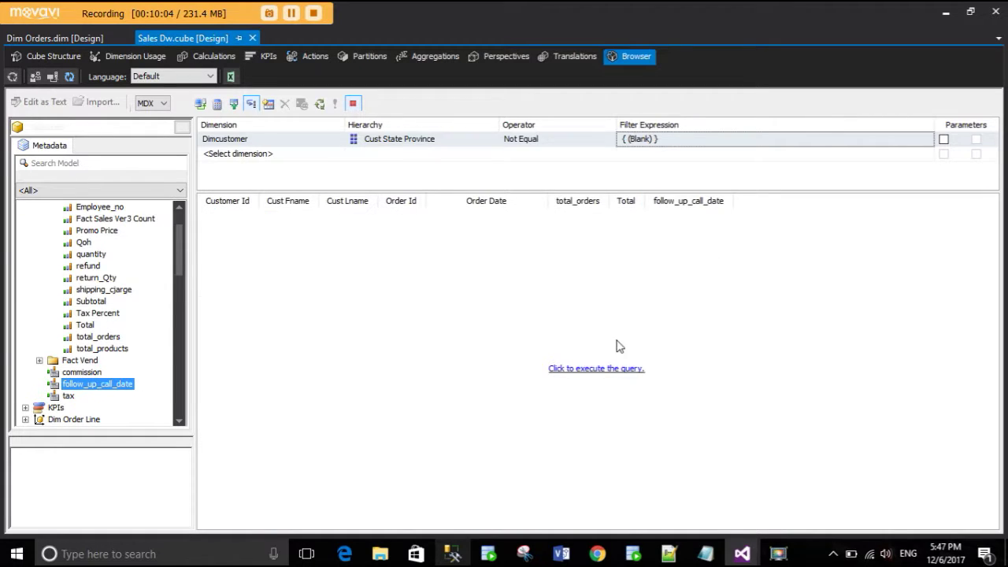
click(611, 370)
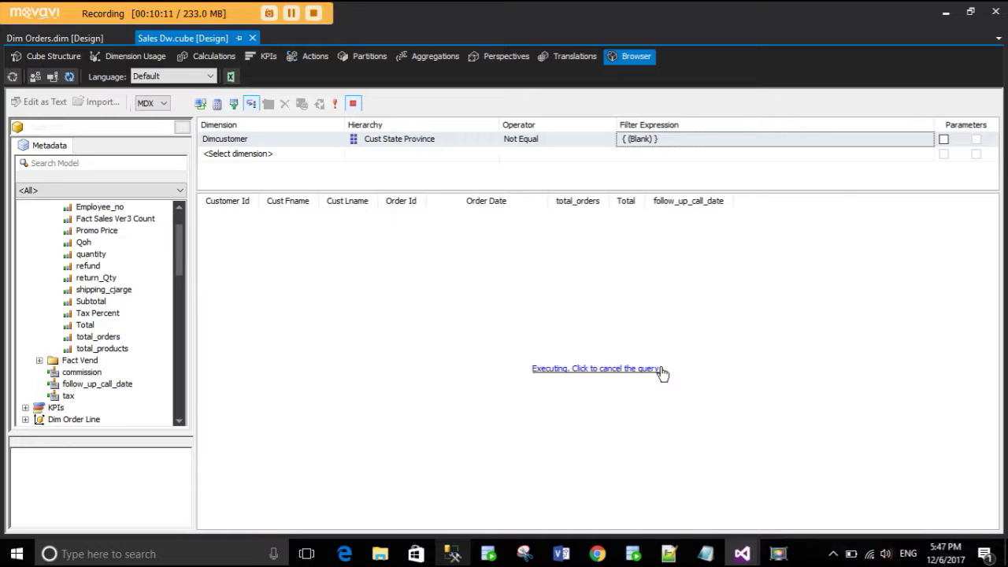
- Delete the not-blank Cust State Province filter on Dimcustomer and rerun the query
right_click(279, 142)
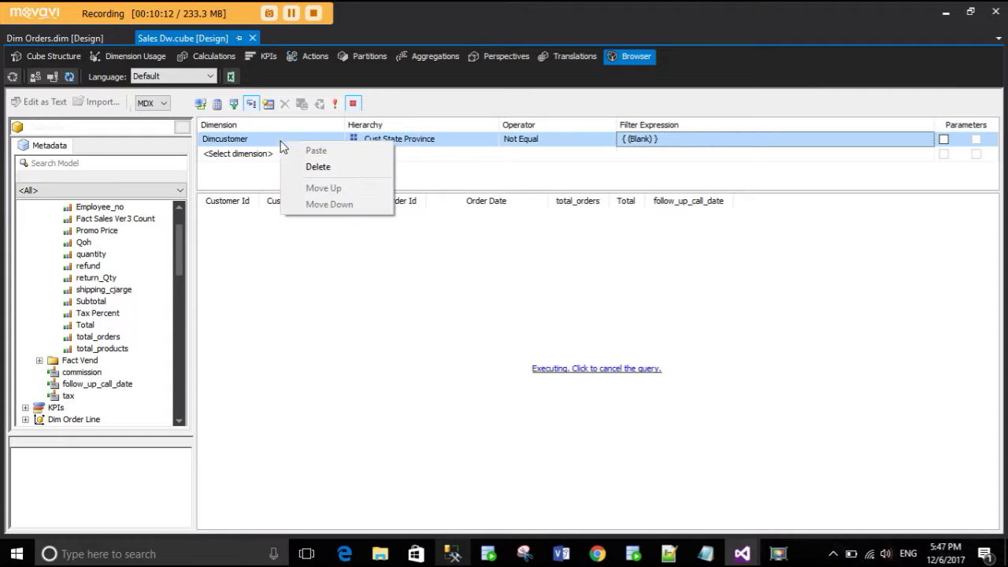
click(315, 165)
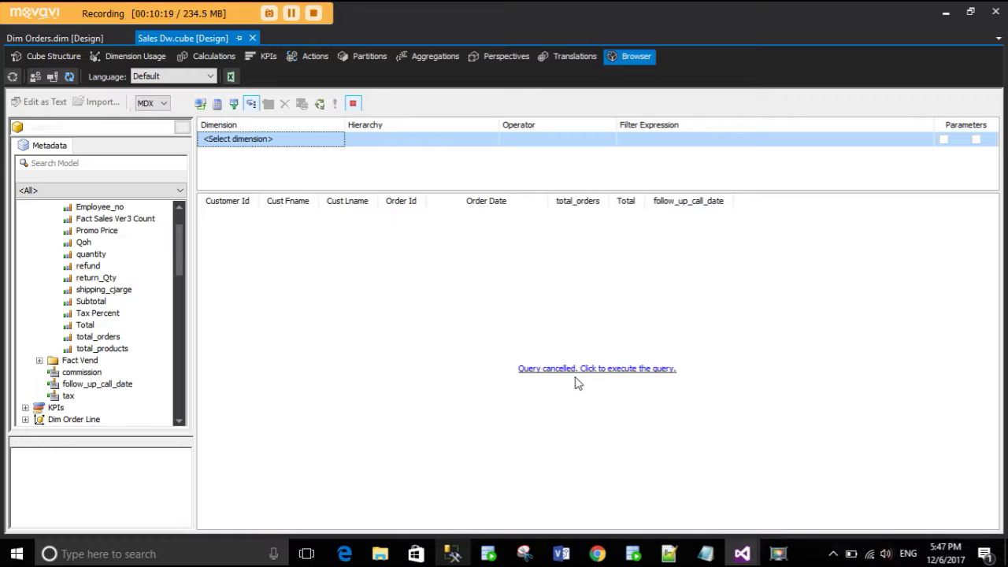
click(575, 371)
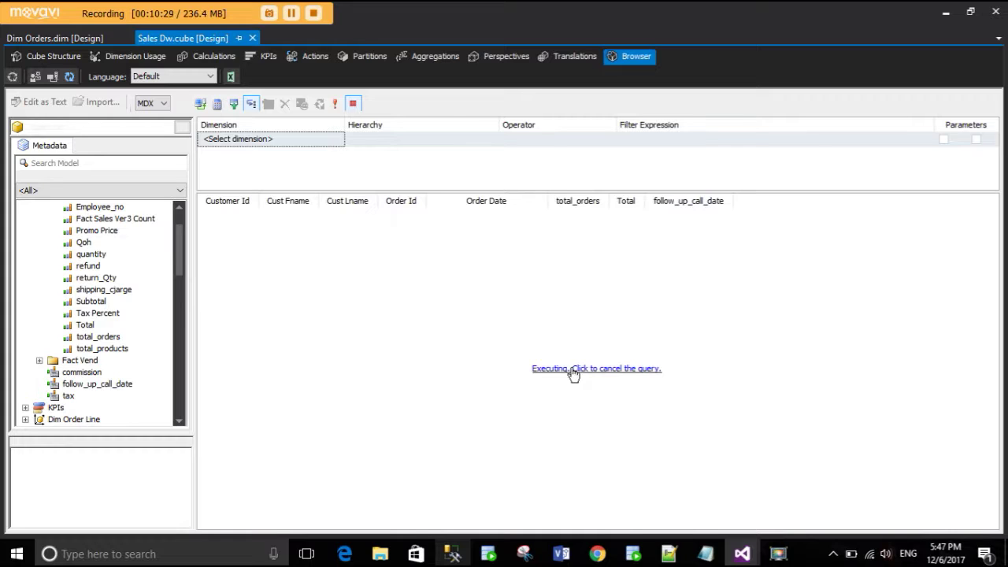
- Cancel the running browser query and drag the follow_up_call_date column out of the results grid
click(580, 370)
drag(711, 201, 62, 301)
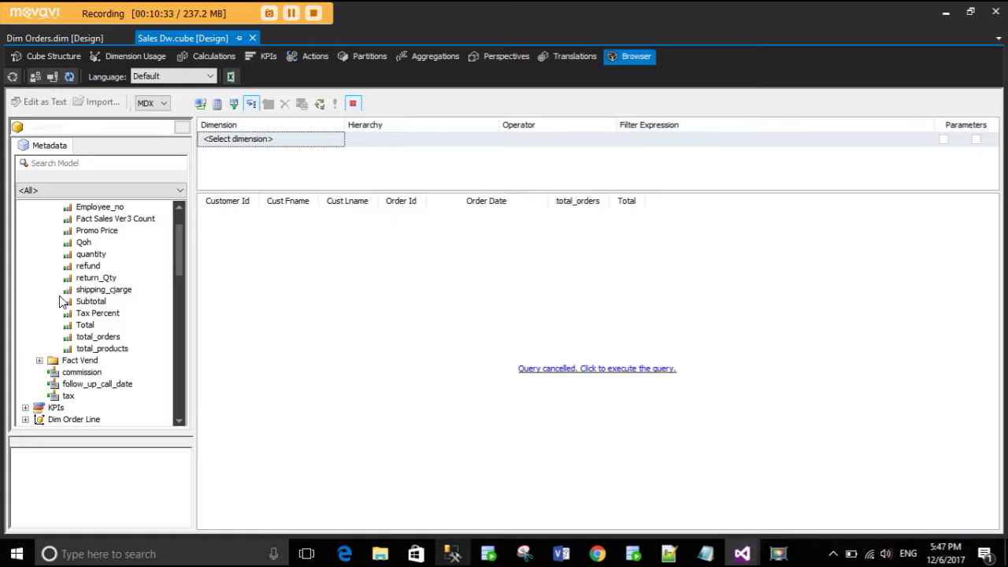
scroll(107, 301, up, 2)
scroll(106, 302, down, 5)
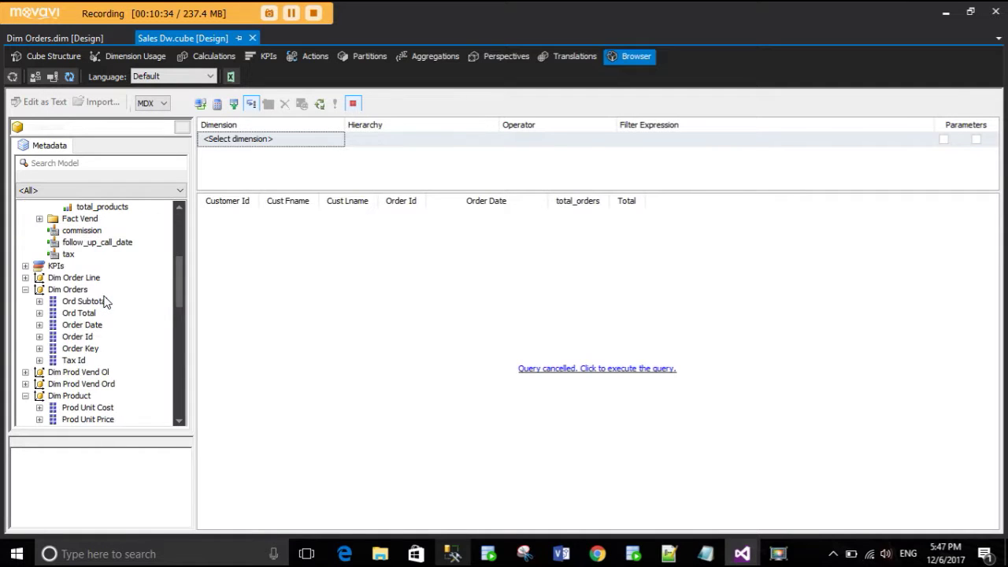
click(105, 249)
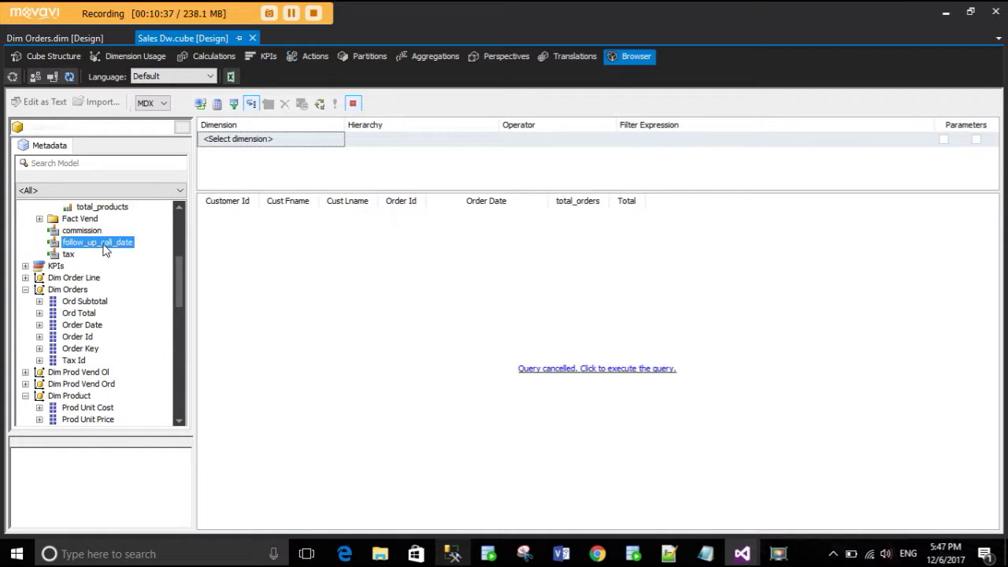
click(213, 56)
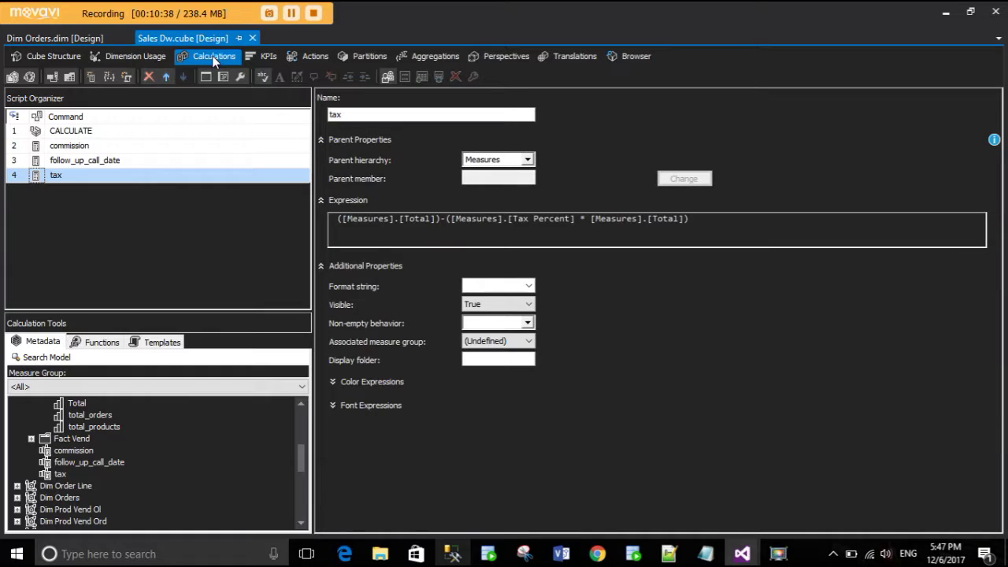
click(148, 162)
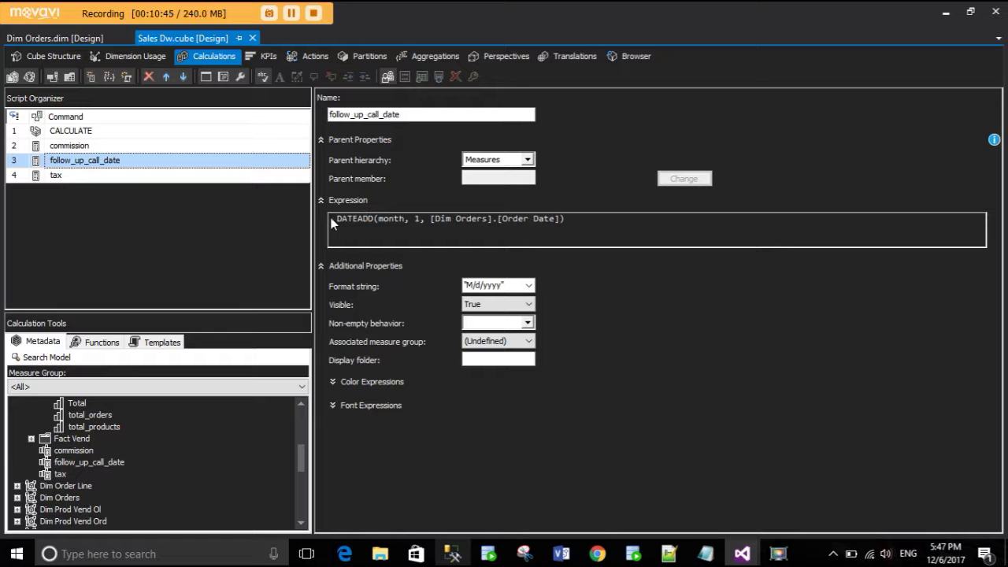
drag(339, 219, 575, 220)
click(573, 219)
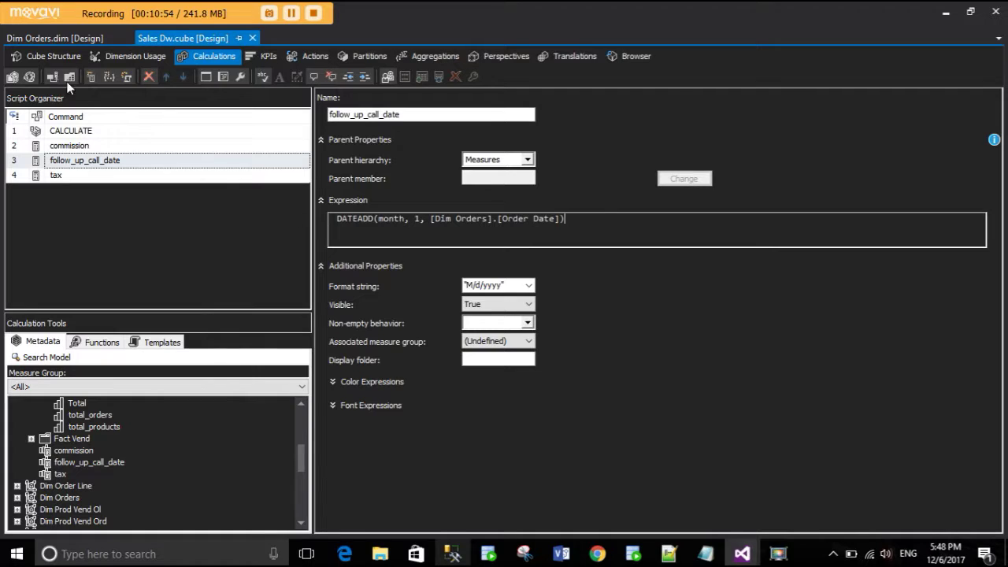
click(634, 59)
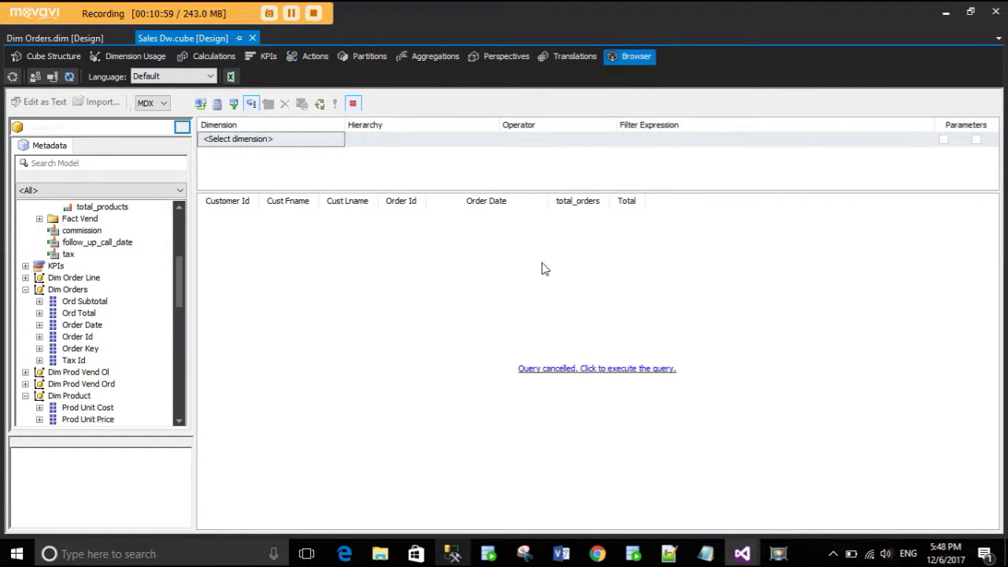
- Run the browser query and widen the Order Date column to show full timestamps
click(570, 372)
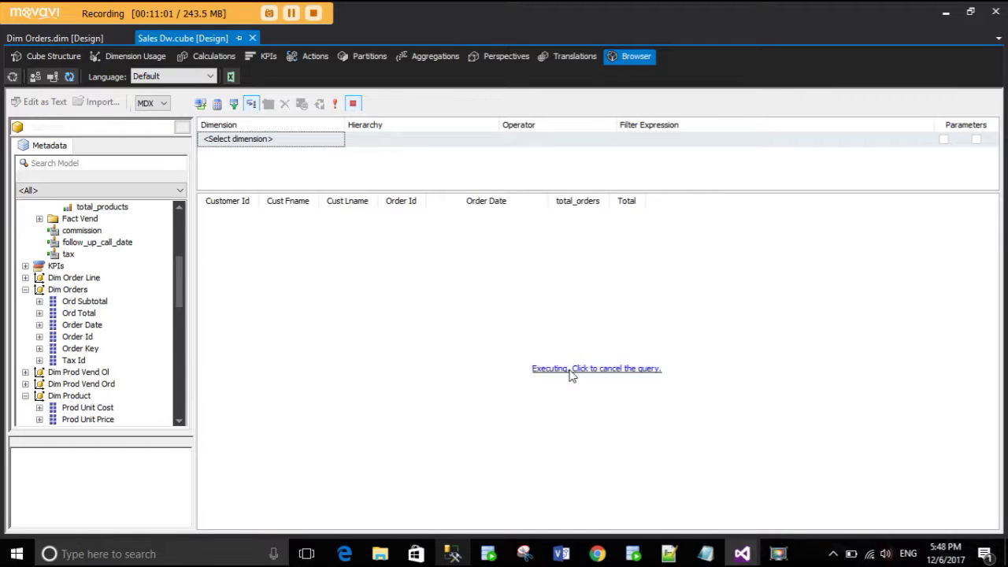
click(569, 369)
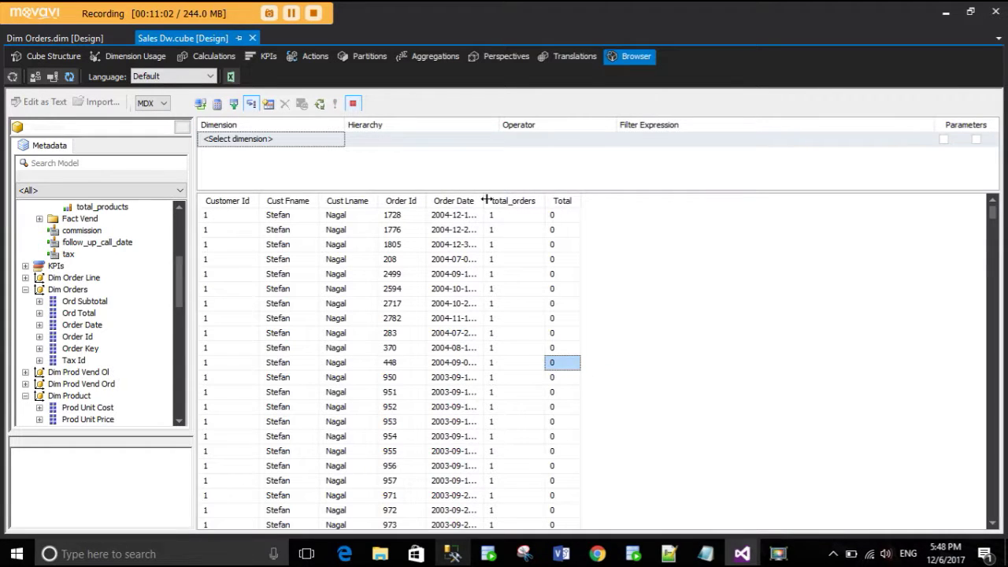
drag(486, 200, 562, 198)
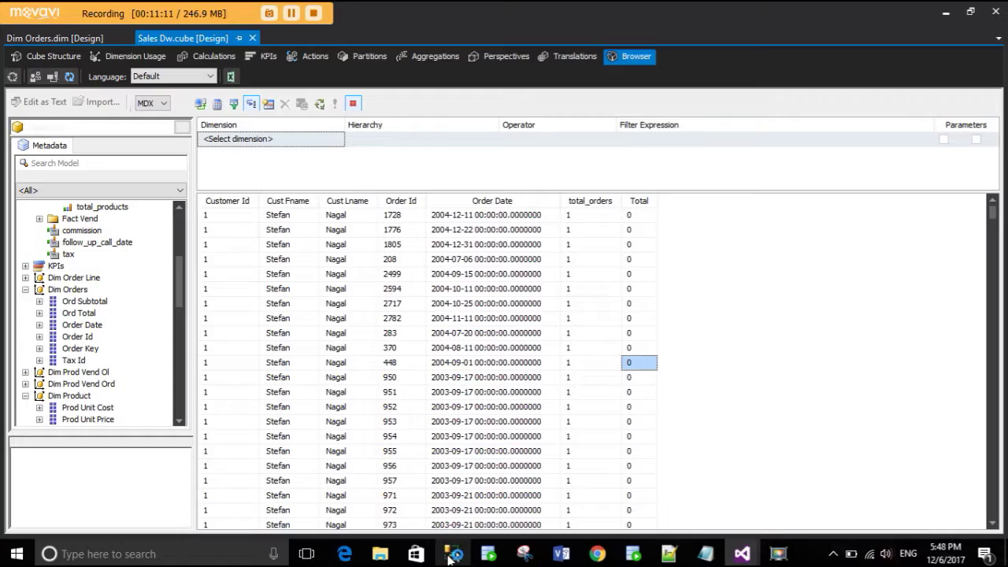
click(452, 555)
- Select the whole commission query in SSMS and execute it
click(452, 282)
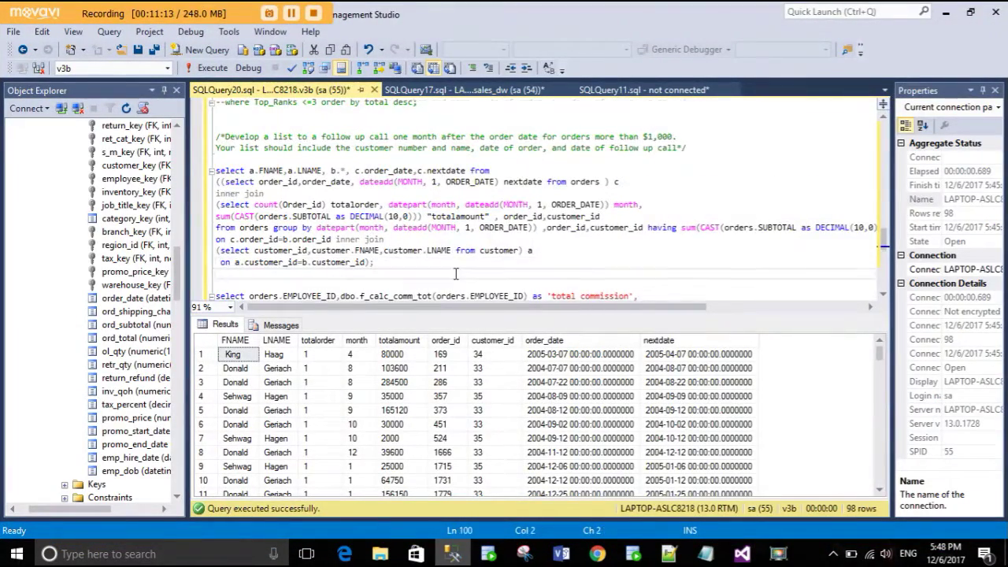
scroll(457, 276, down, 4)
scroll(475, 257, up, 3)
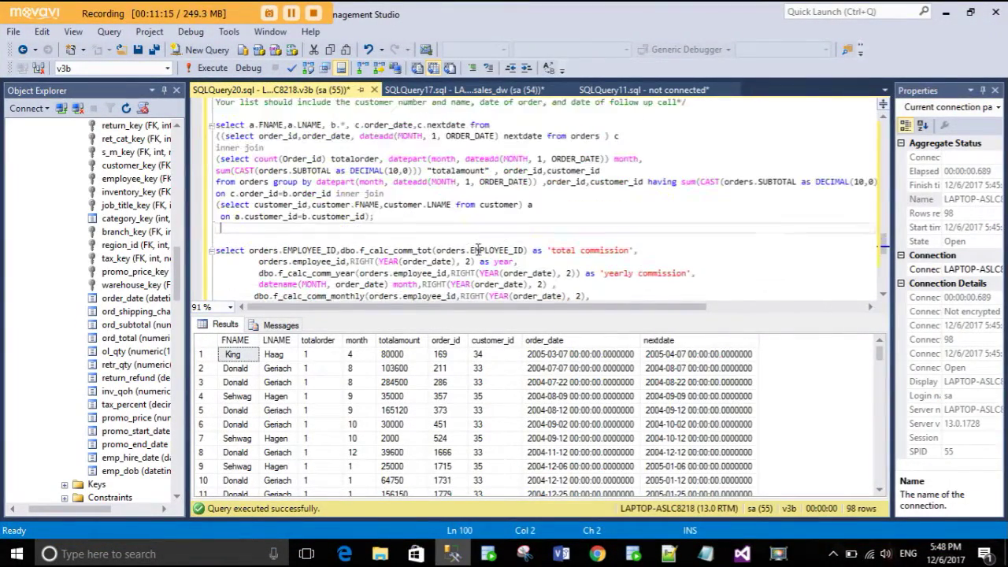
scroll(478, 250, up, 3)
scroll(477, 250, down, 6)
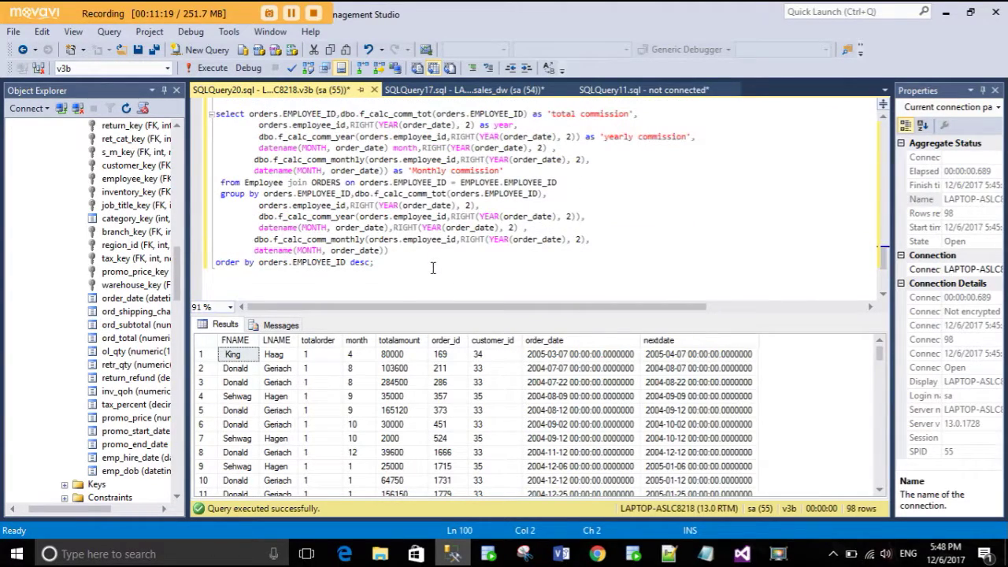
drag(426, 262, 202, 118)
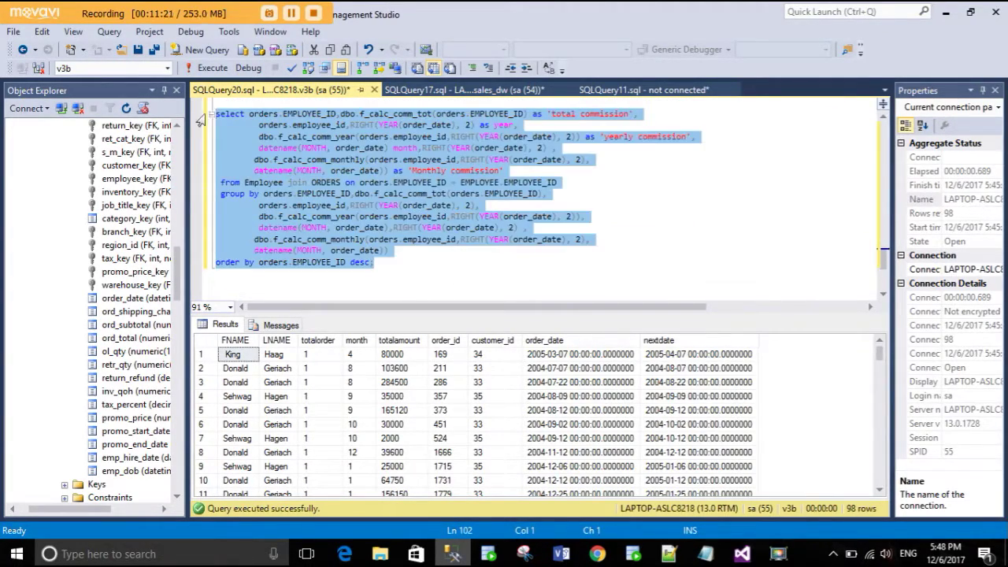
click(206, 68)
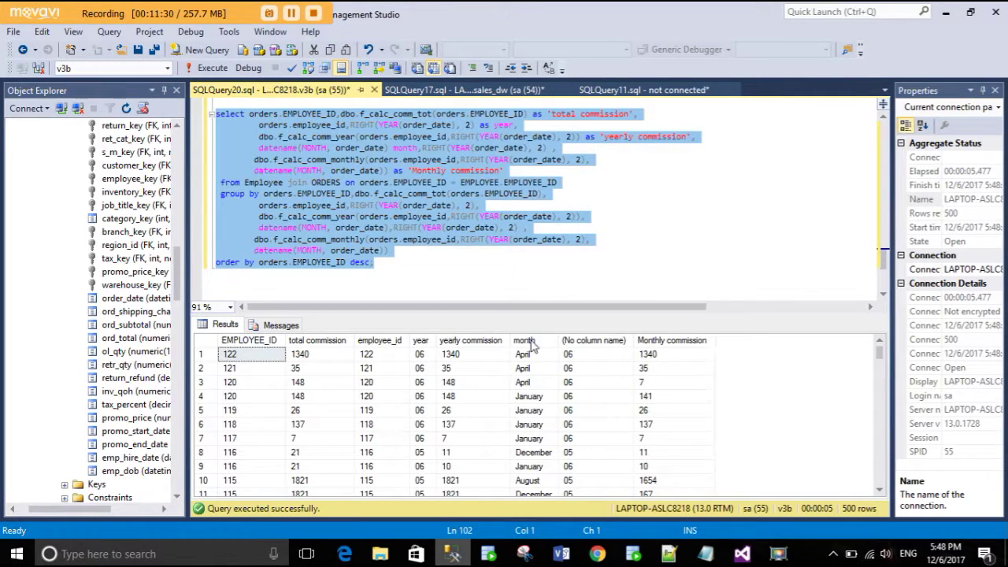
- Inspect the total, yearly and Monthly commission result columns
click(337, 343)
click(488, 342)
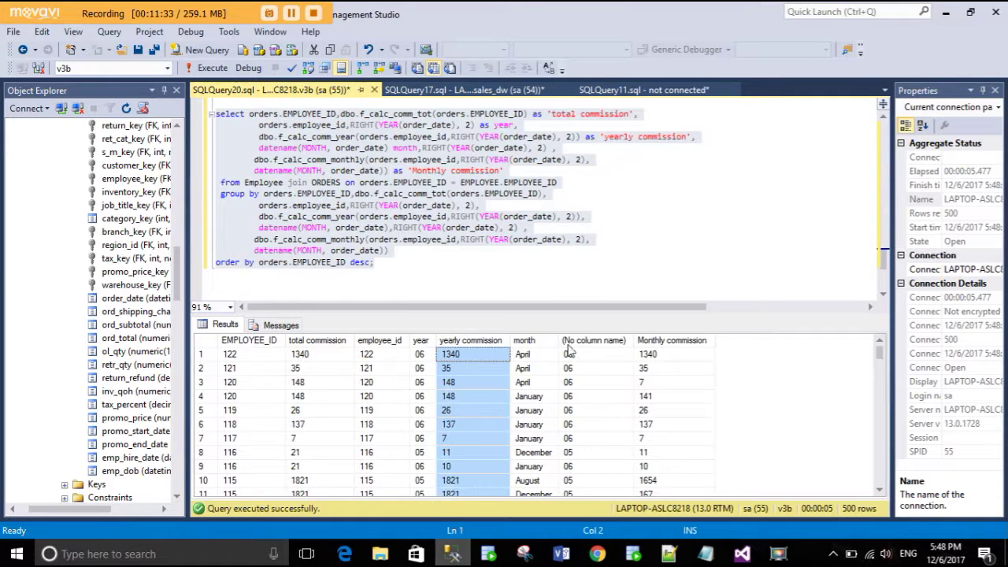
click(674, 341)
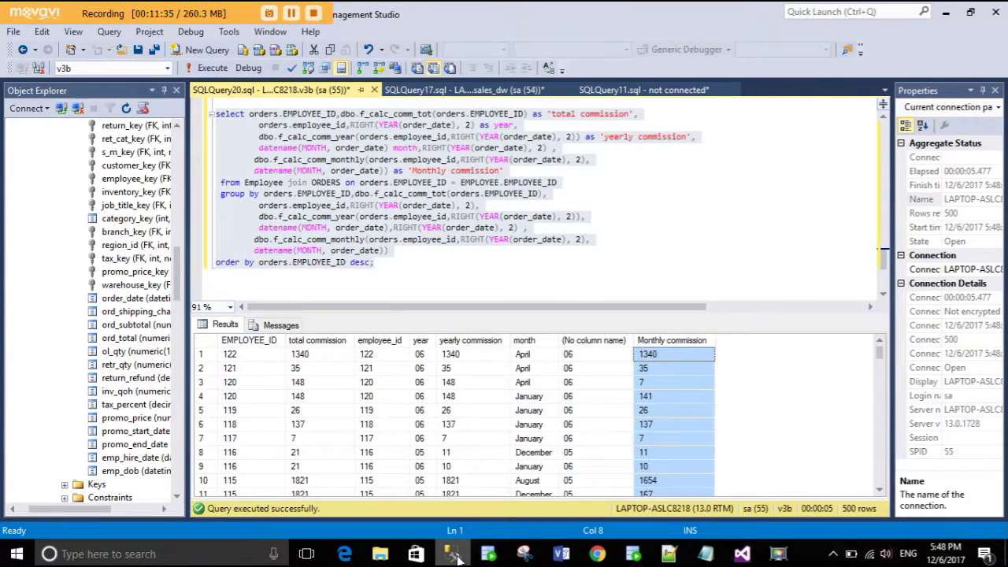
click(741, 554)
- Clear the cube browser results grid with Clear Grid
right_click(754, 292)
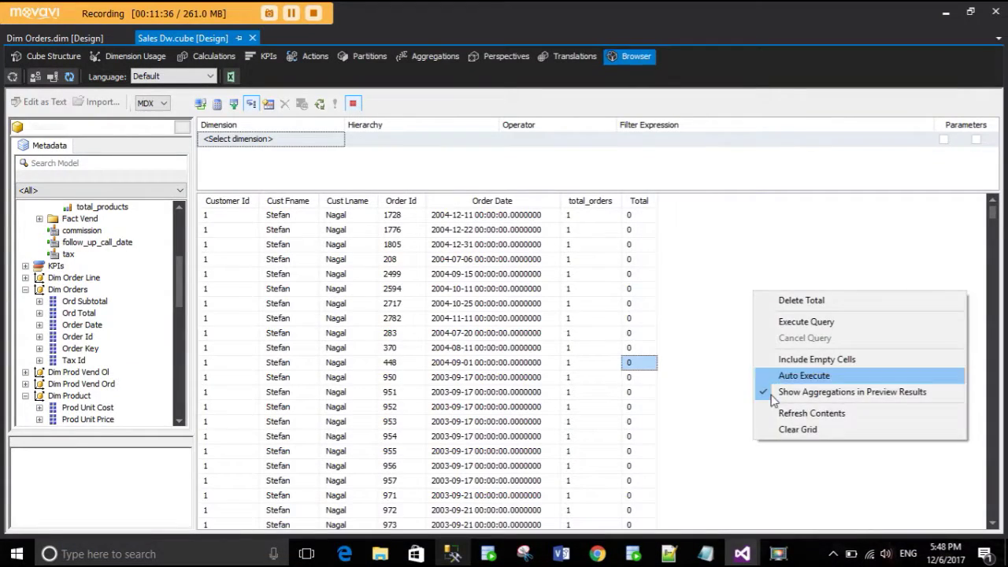
click(797, 429)
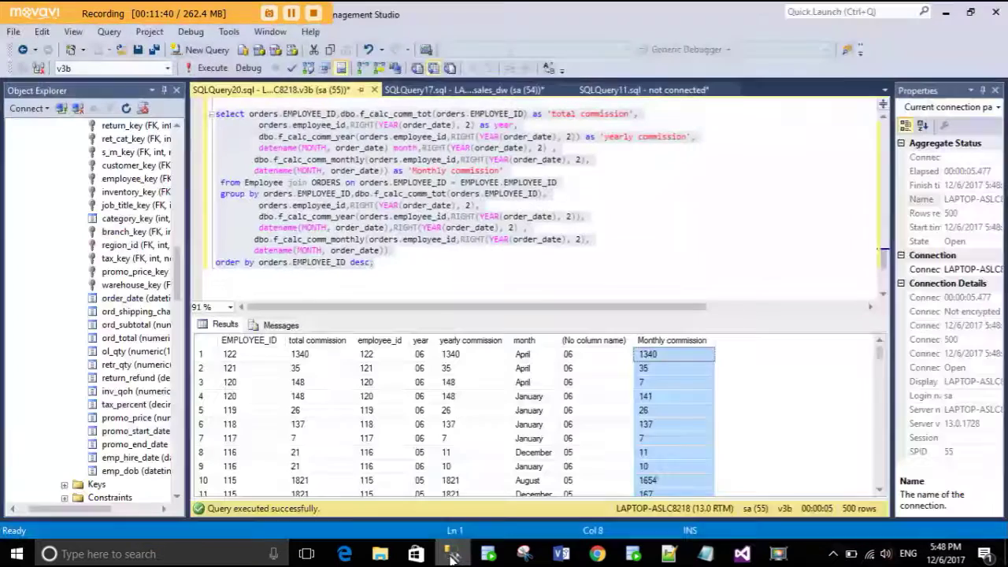
click(453, 554)
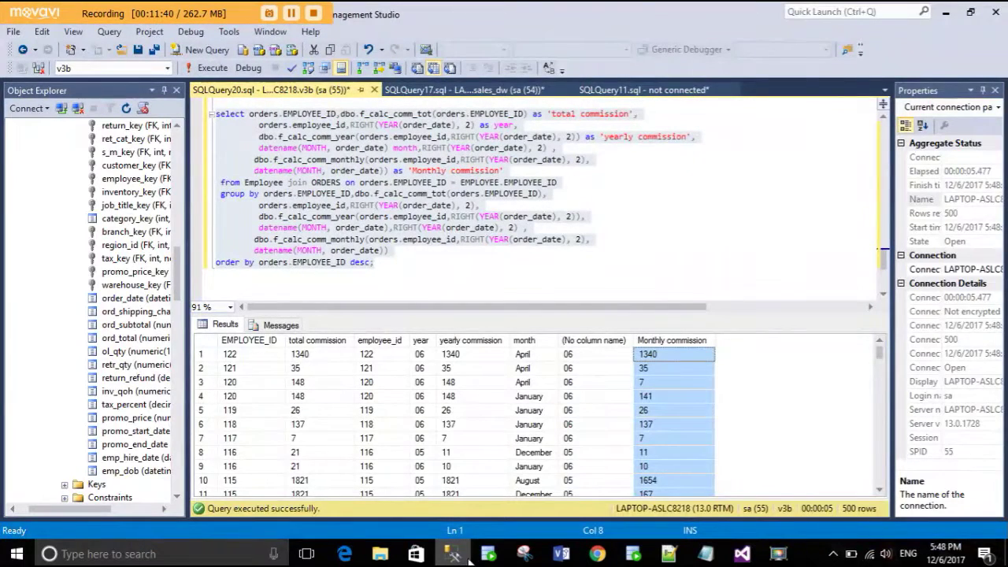
click(452, 553)
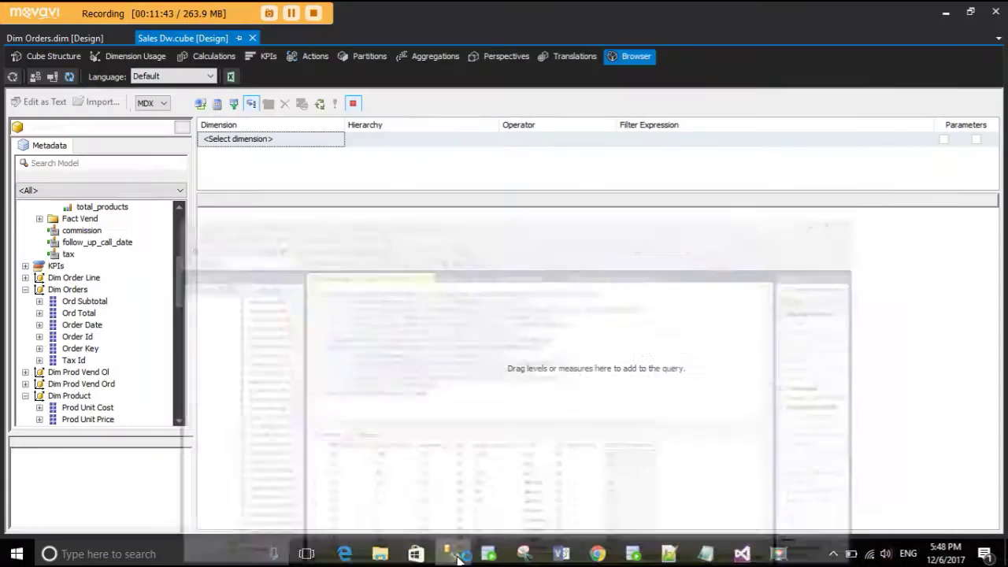
- Collapse dim_date, expand Dimemployee, and add Employee Id to the browser query
scroll(101, 385, down, 5)
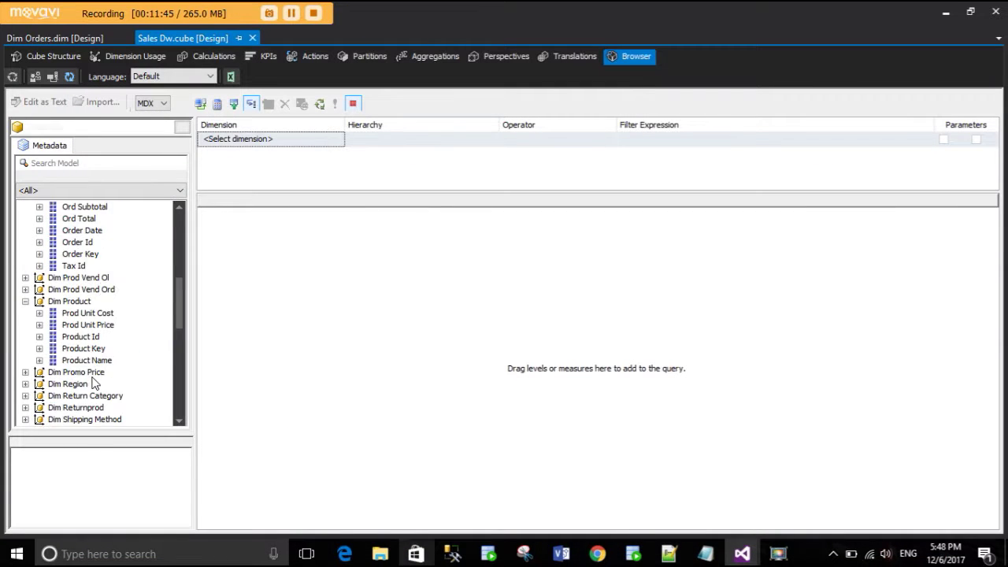
scroll(99, 383, down, 5)
scroll(79, 355, up, 4)
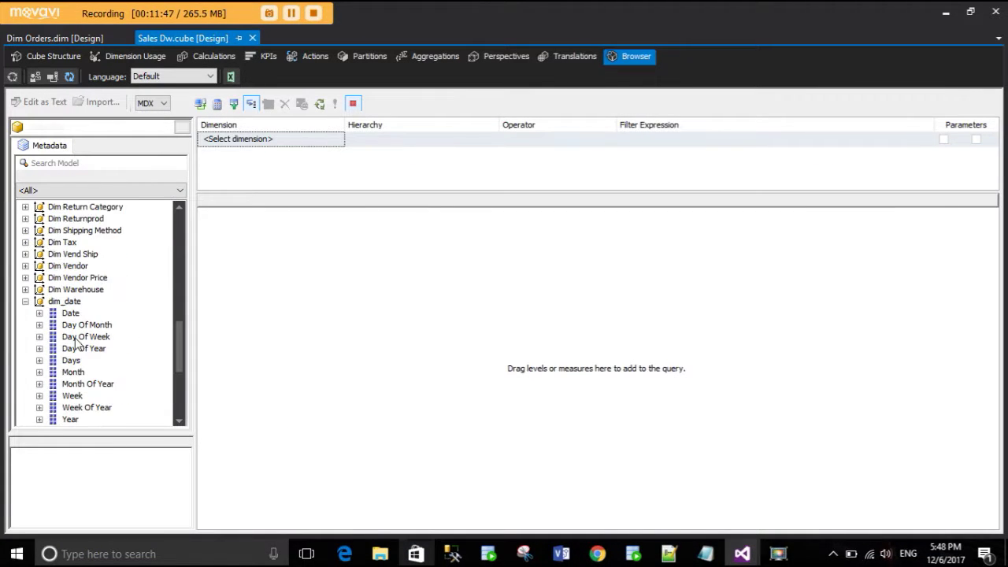
click(26, 348)
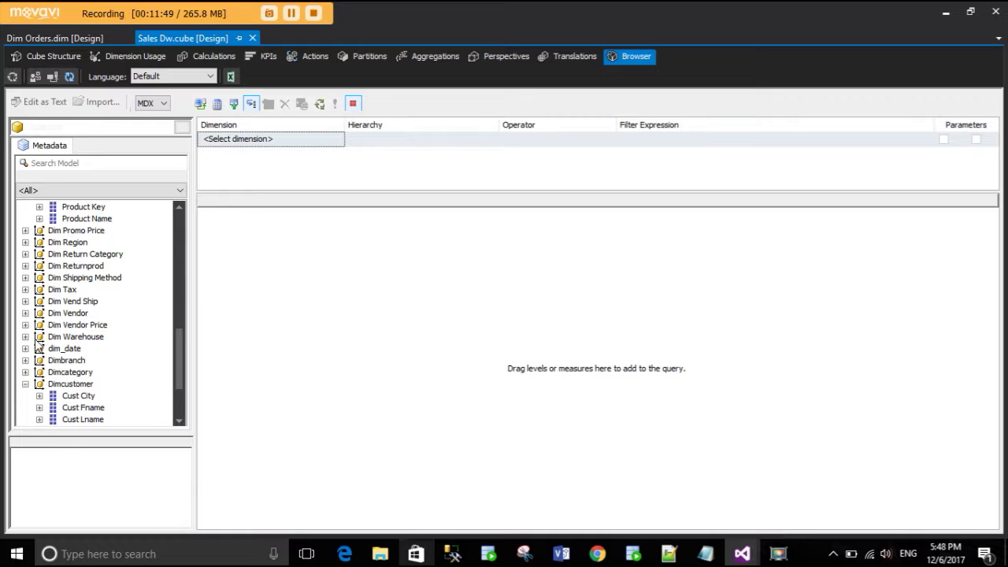
scroll(38, 347, down, 3)
click(27, 405)
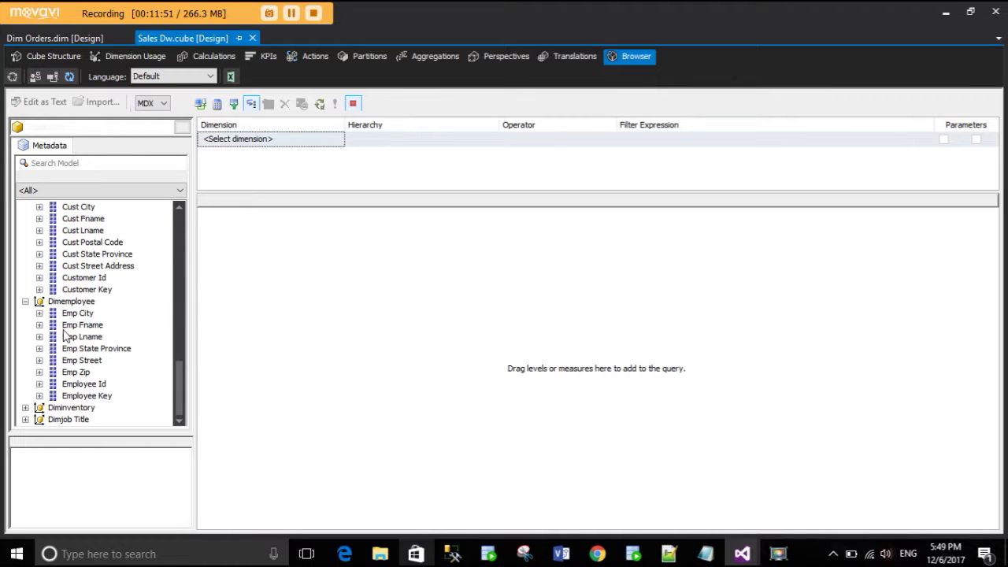
drag(75, 386, 255, 336)
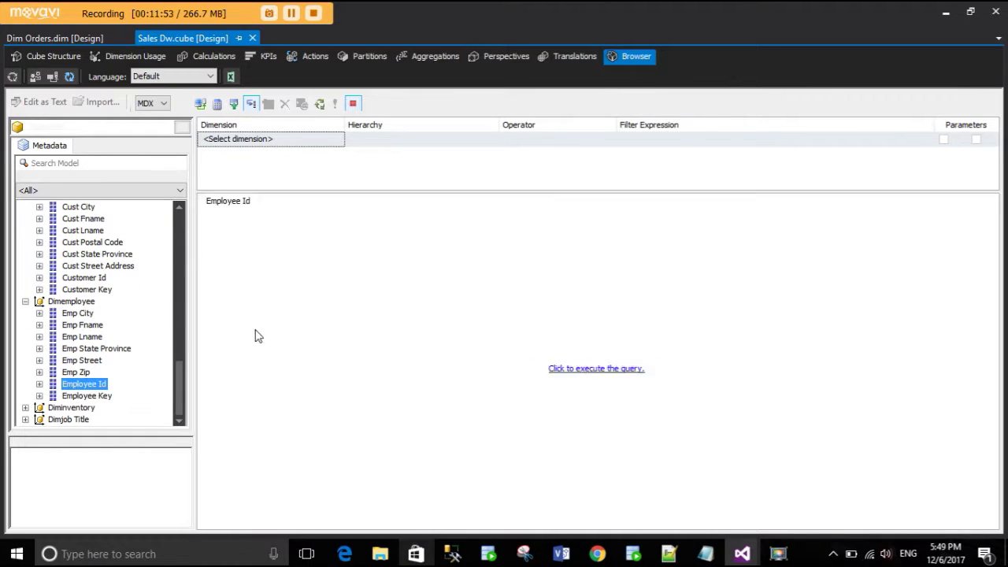
click(455, 551)
click(454, 556)
click(454, 557)
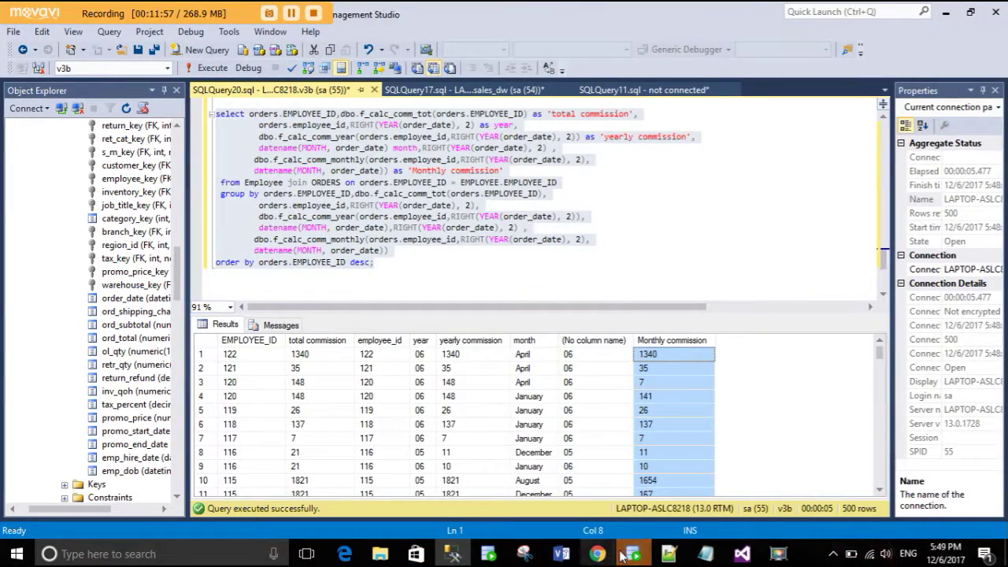
mouse_move(633, 556)
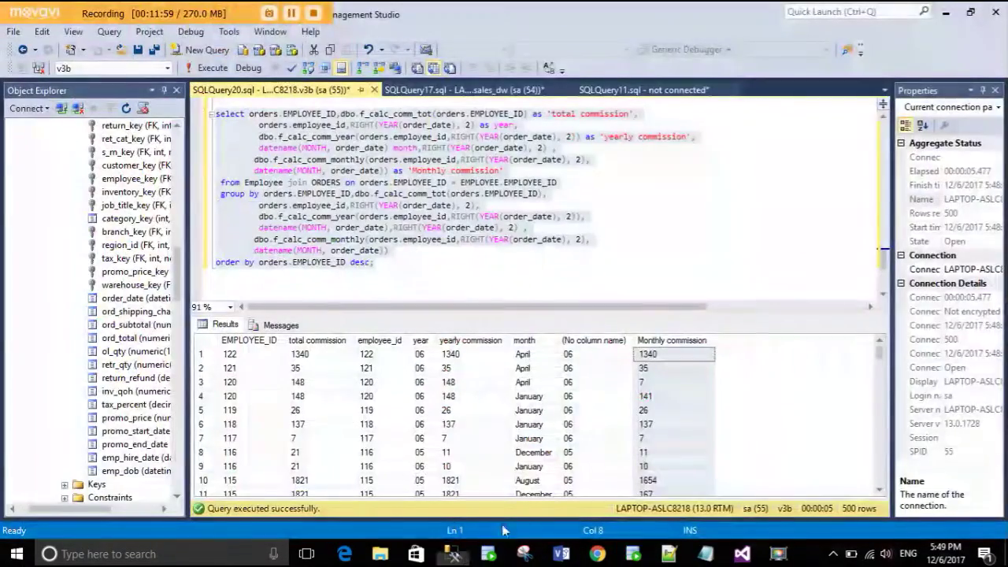
click(504, 531)
click(454, 556)
click(455, 556)
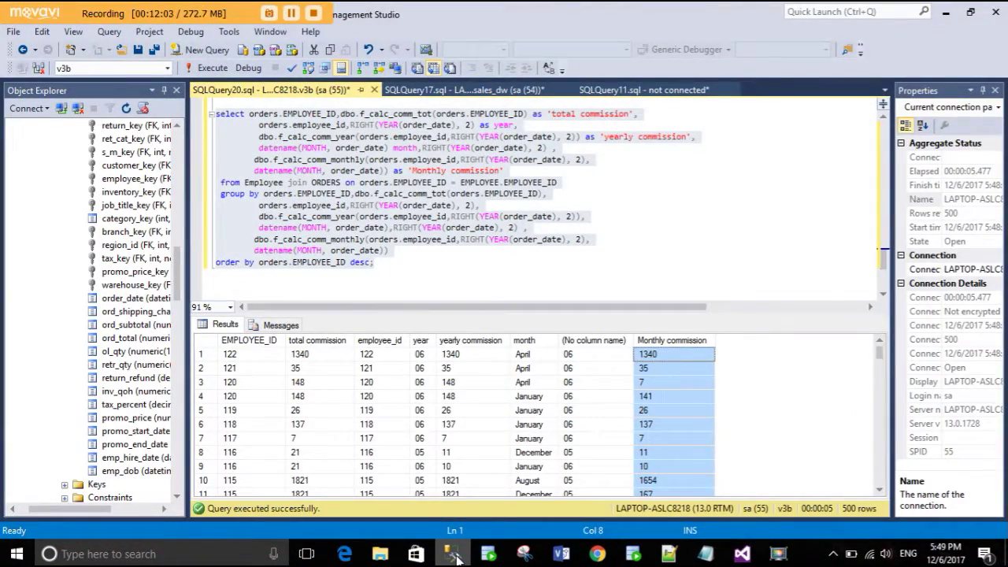
click(455, 556)
click(455, 556)
- Add the commission measure, run the query, and widen the Employee Id column
click(454, 556)
scroll(154, 346, up, 15)
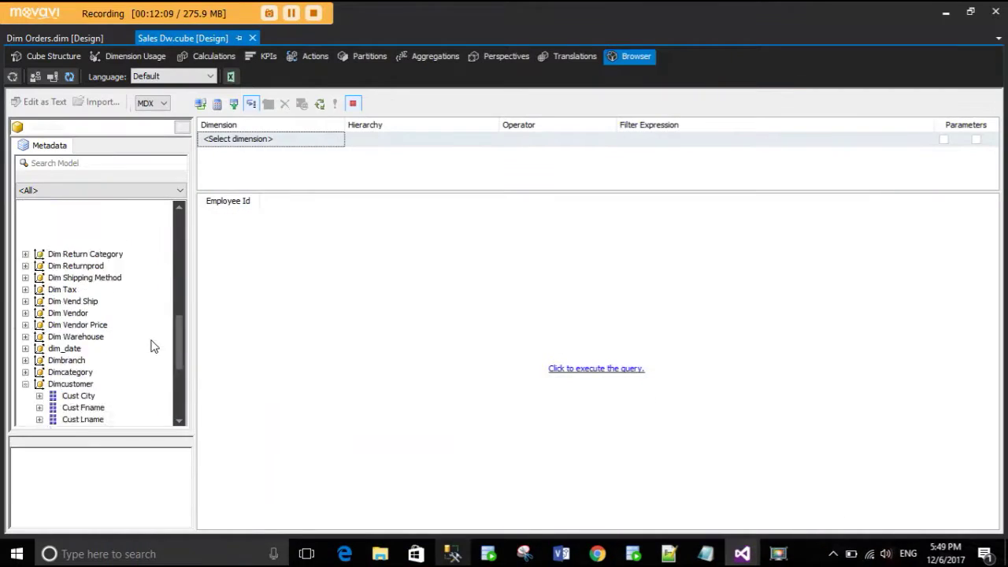
drag(82, 372, 388, 295)
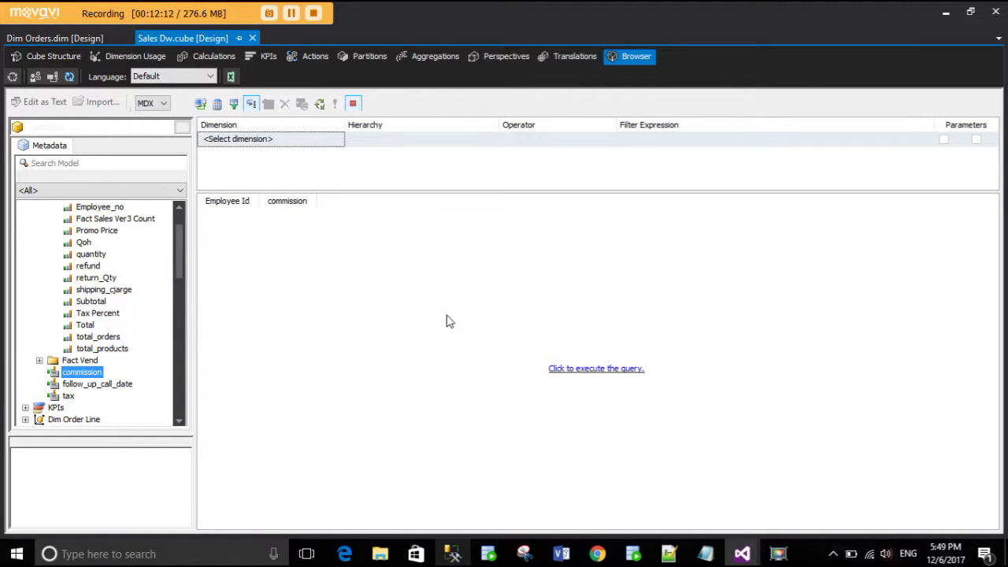
click(598, 368)
drag(258, 199, 487, 200)
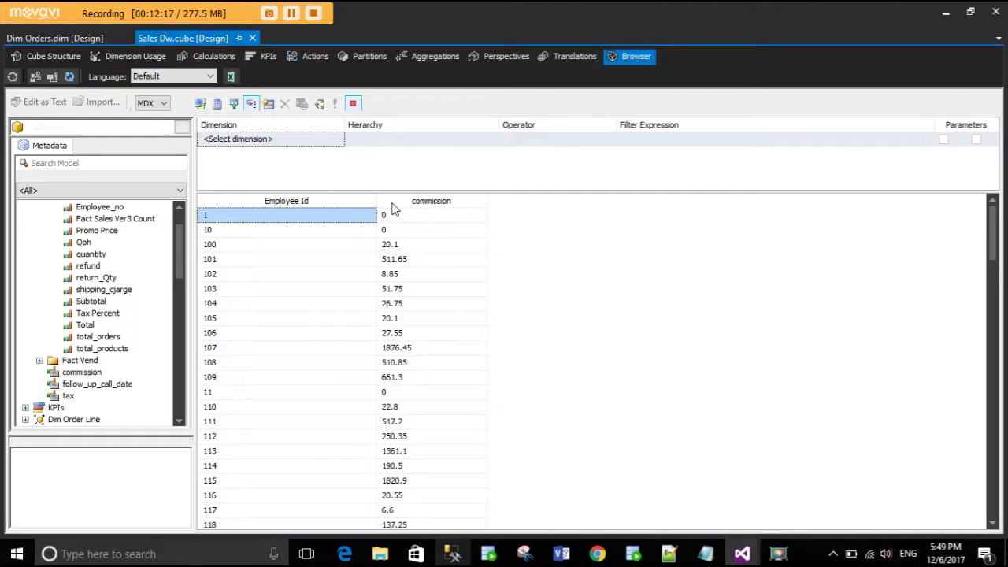
drag(376, 203, 320, 202)
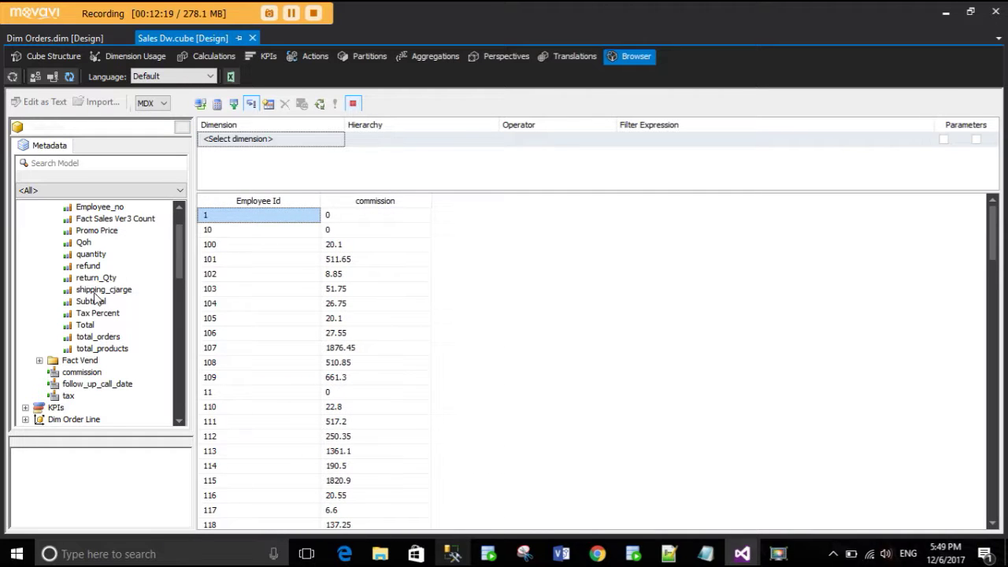
scroll(93, 301, up, 2)
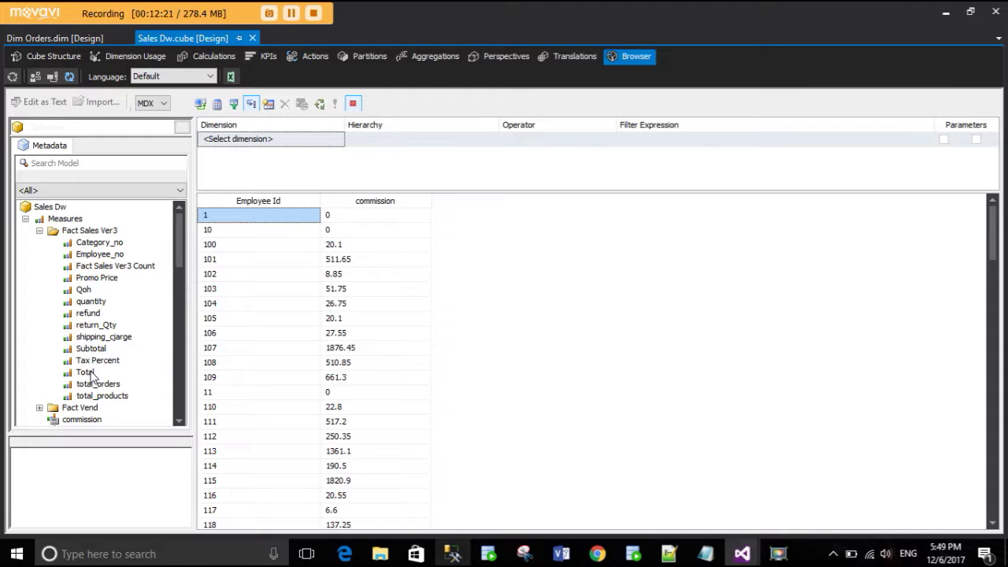
- Add the Total measure beside the commission column
drag(85, 377, 328, 211)
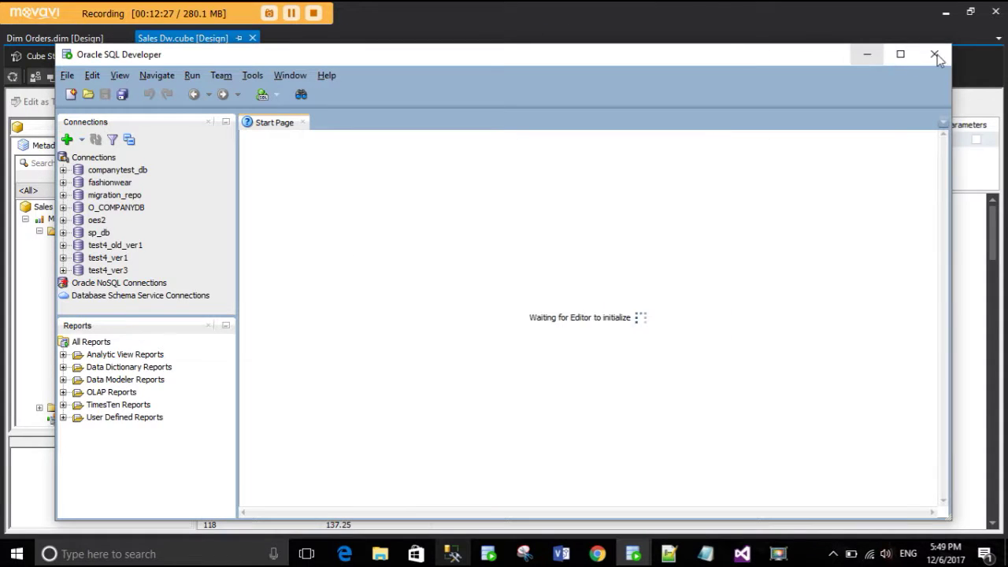
click(867, 57)
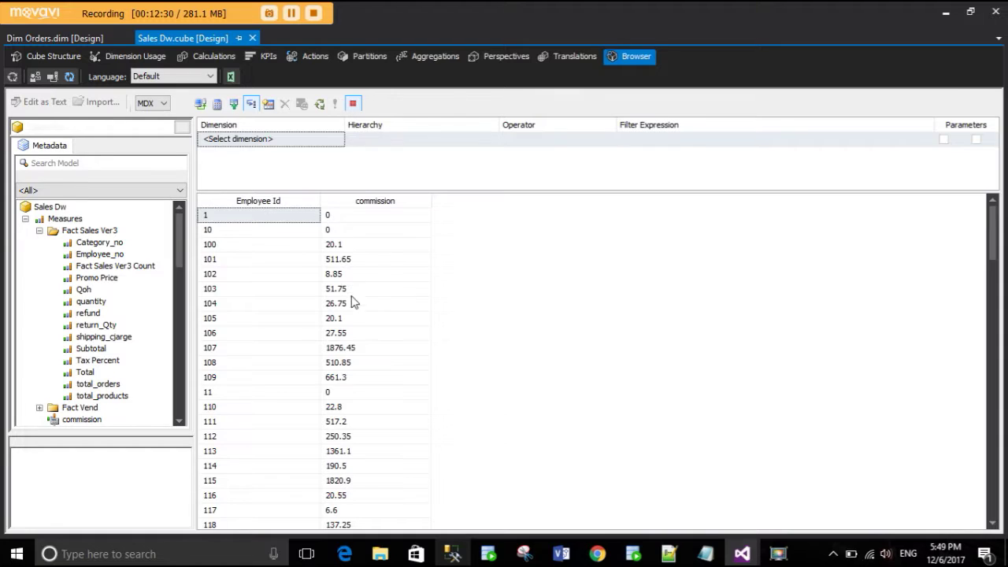
click(321, 221)
click(88, 314)
drag(85, 377, 327, 216)
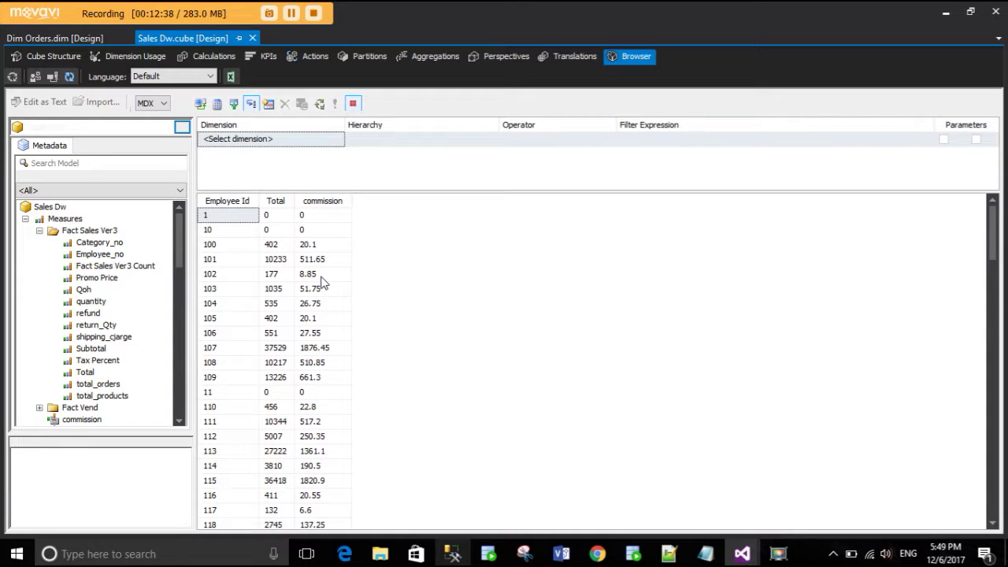
- Remove the Total column, rerun the query, and collapse Dimcustomer and Dimemployee
drag(279, 207, 52, 356)
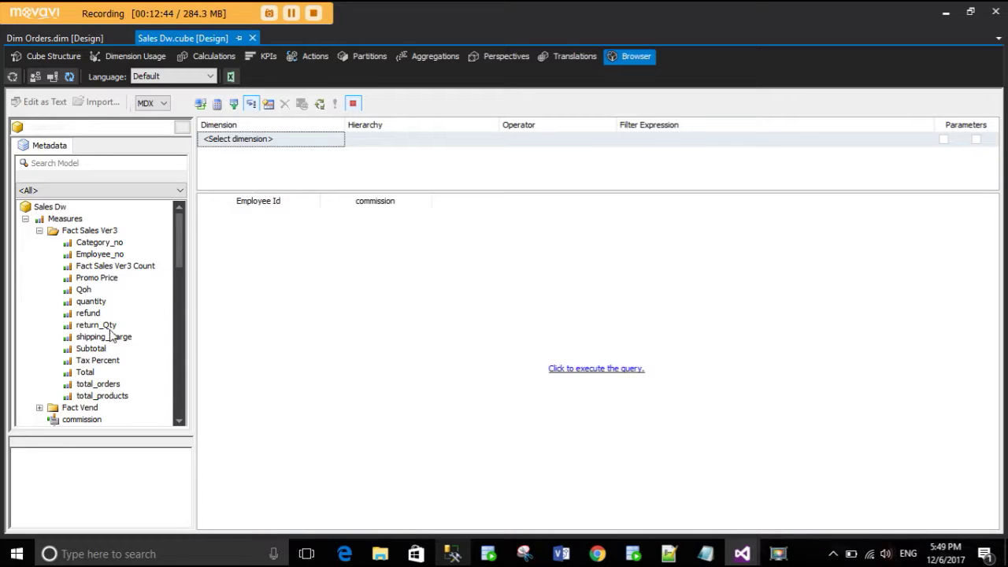
click(617, 370)
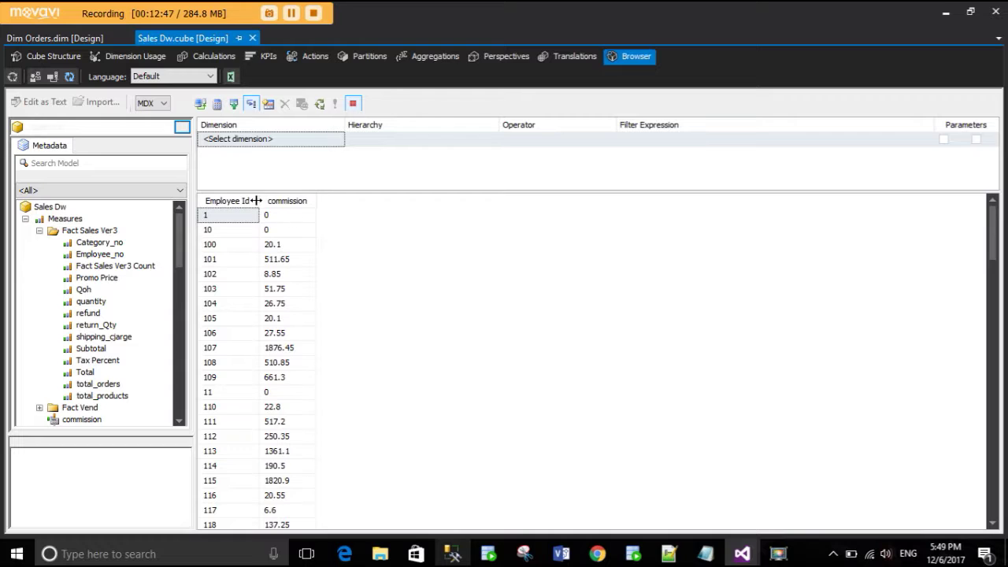
drag(261, 199, 335, 198)
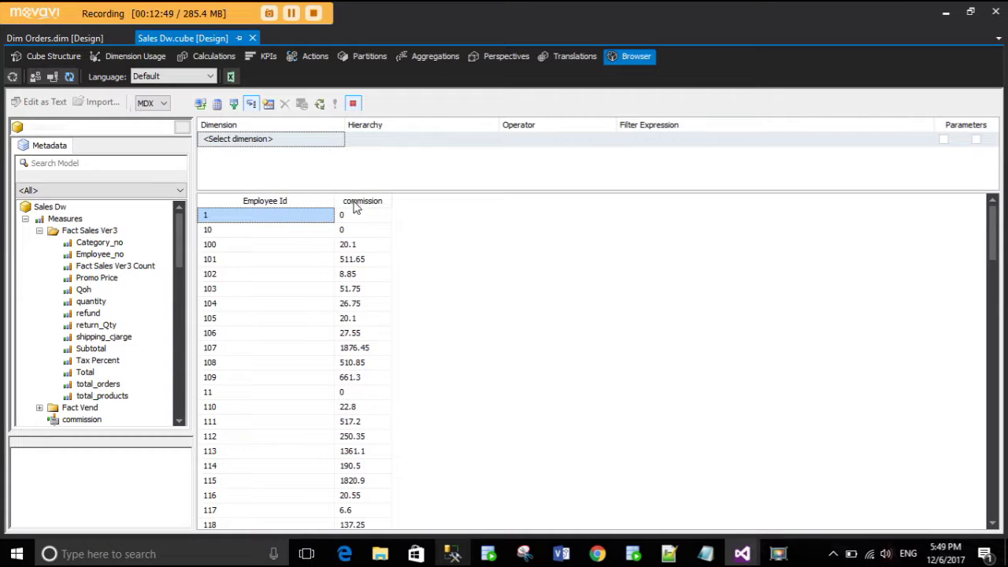
scroll(120, 353, down, 15)
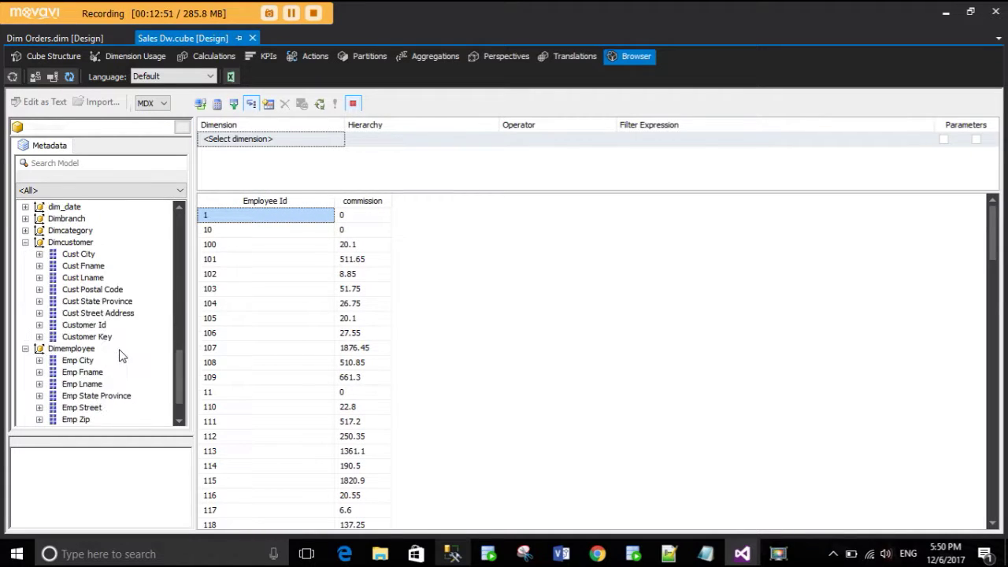
scroll(120, 358, down, 1)
scroll(82, 364, up, 2)
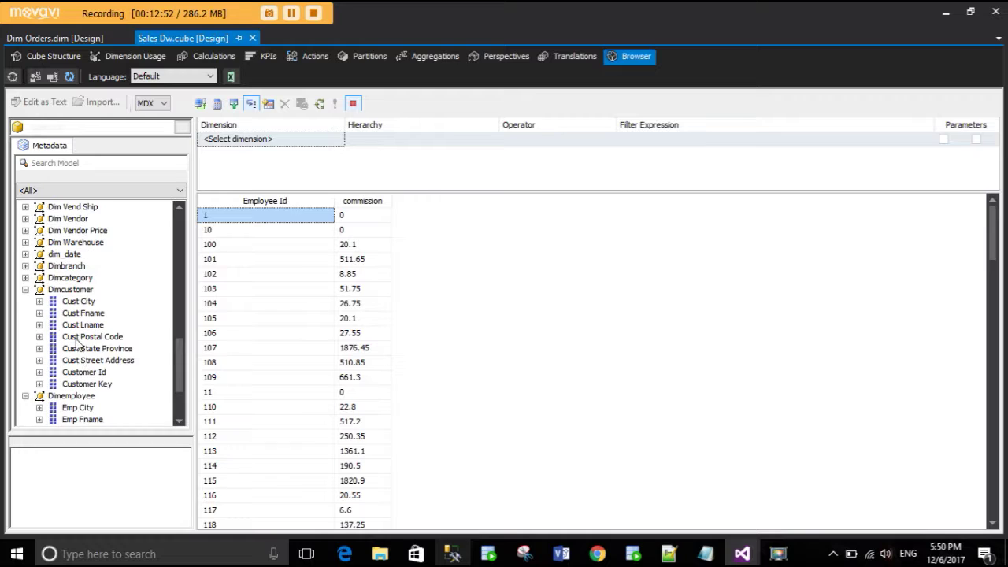
click(26, 290)
click(26, 301)
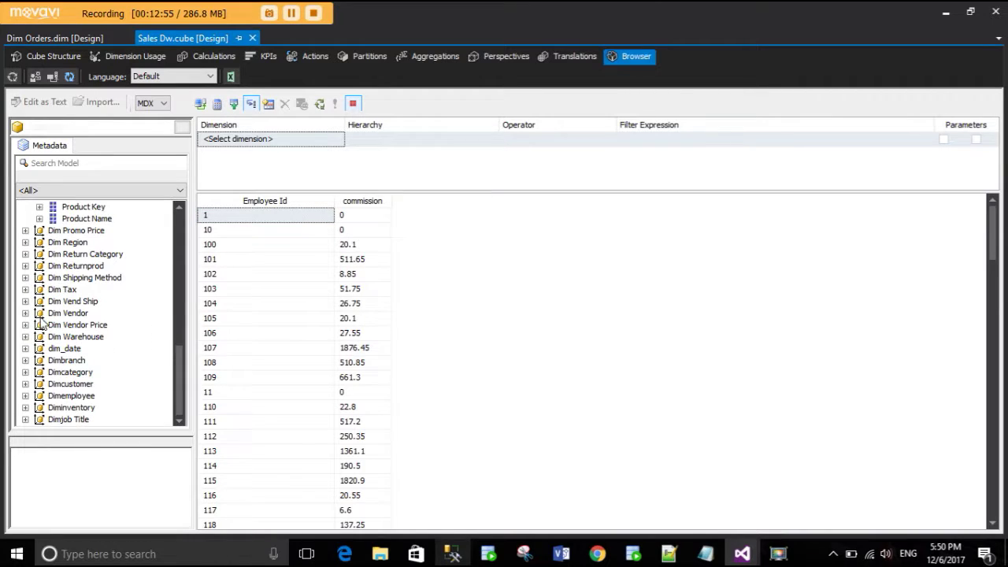
- Add dim_date's Month attribute, run the query, and widen the Month column
click(26, 348)
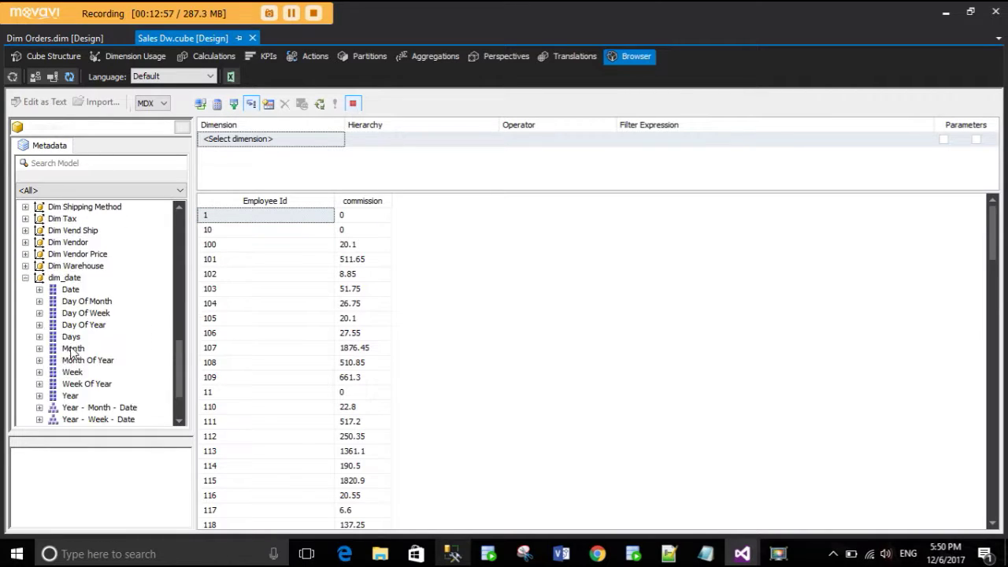
drag(87, 351, 338, 205)
click(567, 368)
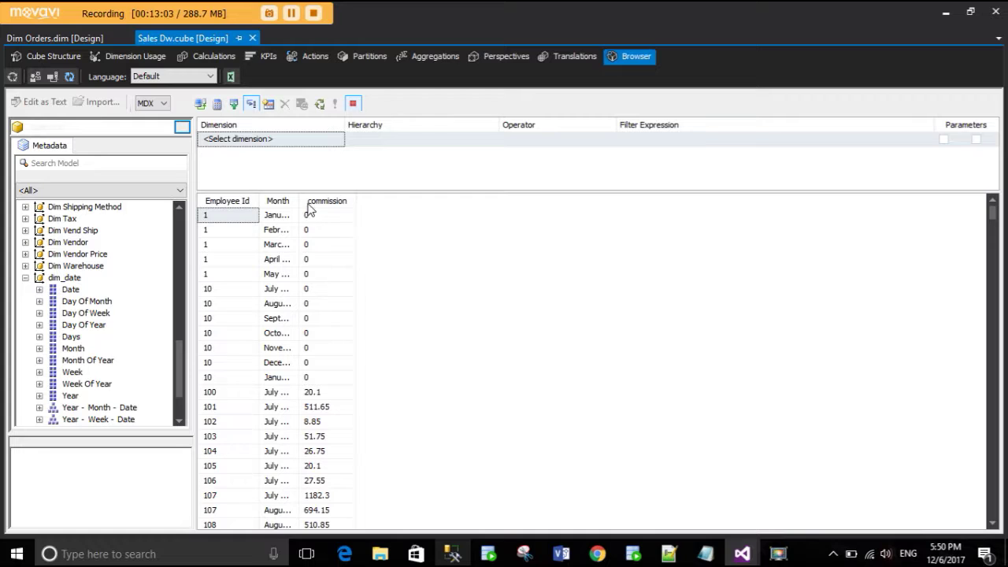
drag(300, 203, 407, 200)
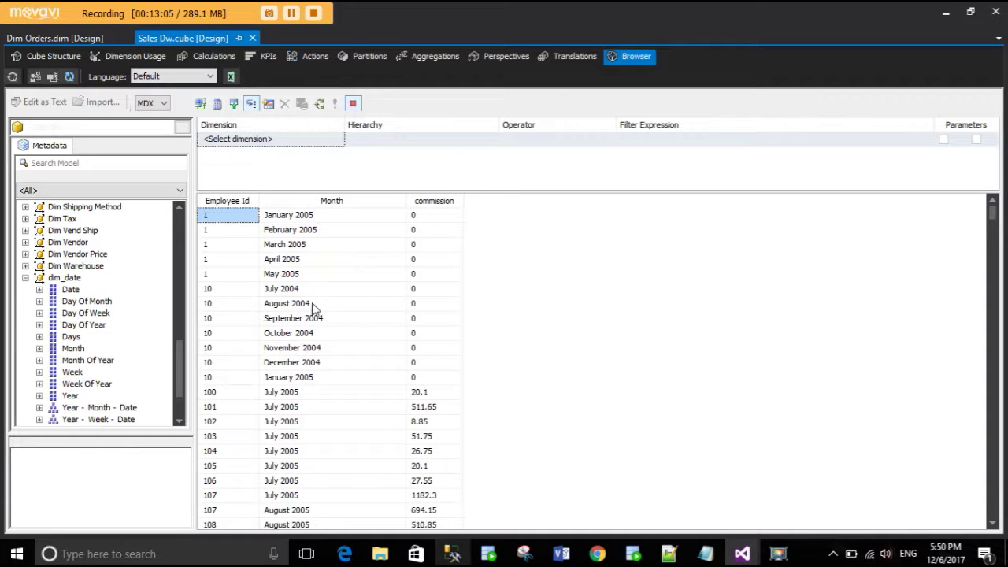
scroll(562, 306, down, 3)
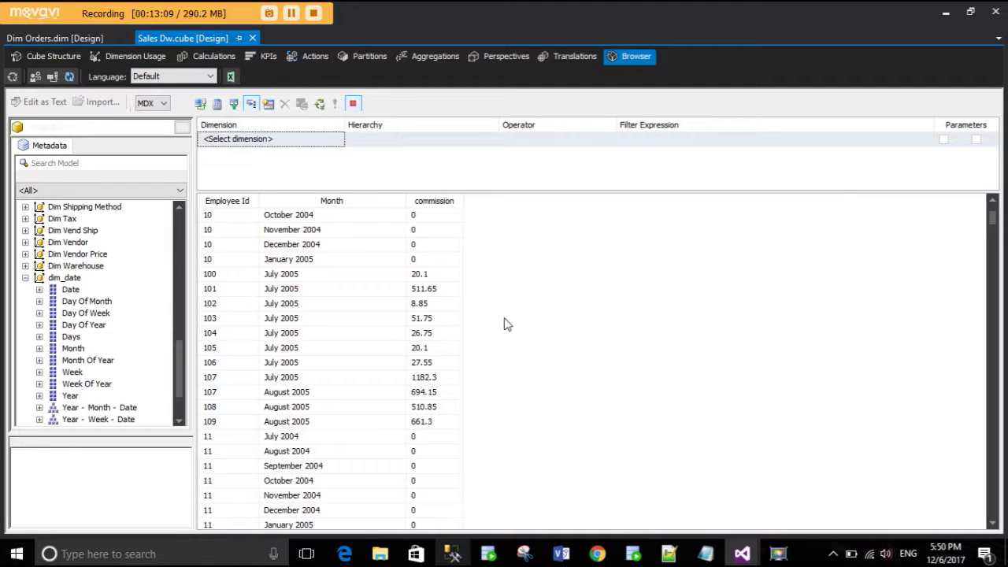
scroll(520, 346, down, 10)
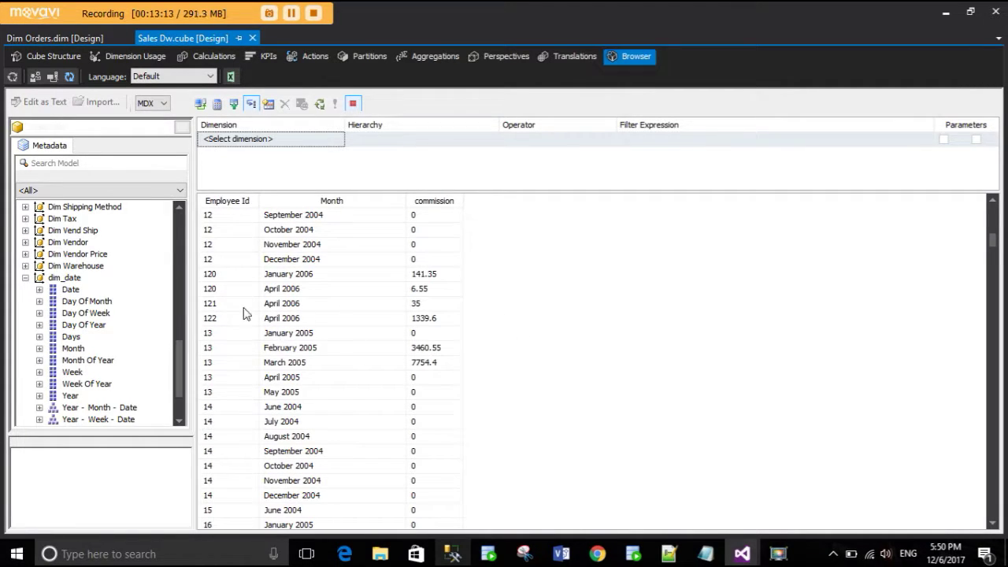
- Check employee 122's April 2006 commission of 1339.6, then remove Month from the grid
click(443, 293)
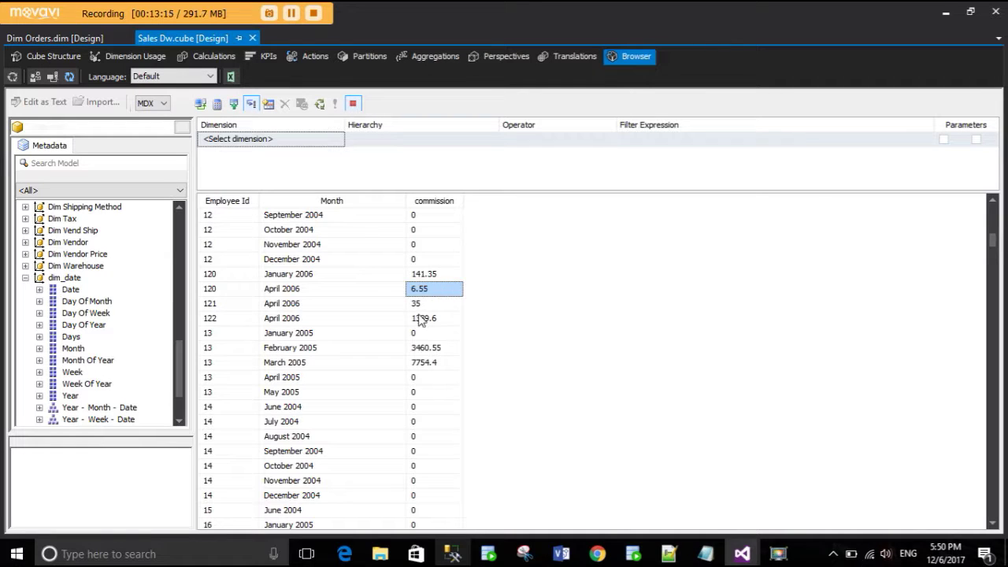
click(419, 318)
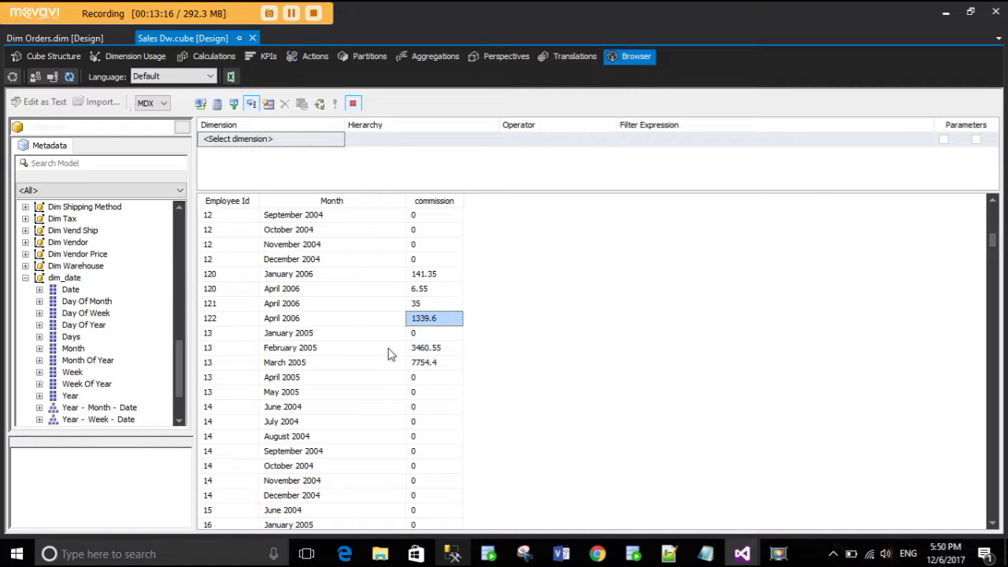
click(219, 288)
click(218, 318)
click(221, 290)
click(228, 303)
click(232, 316)
click(426, 318)
drag(373, 201, 128, 337)
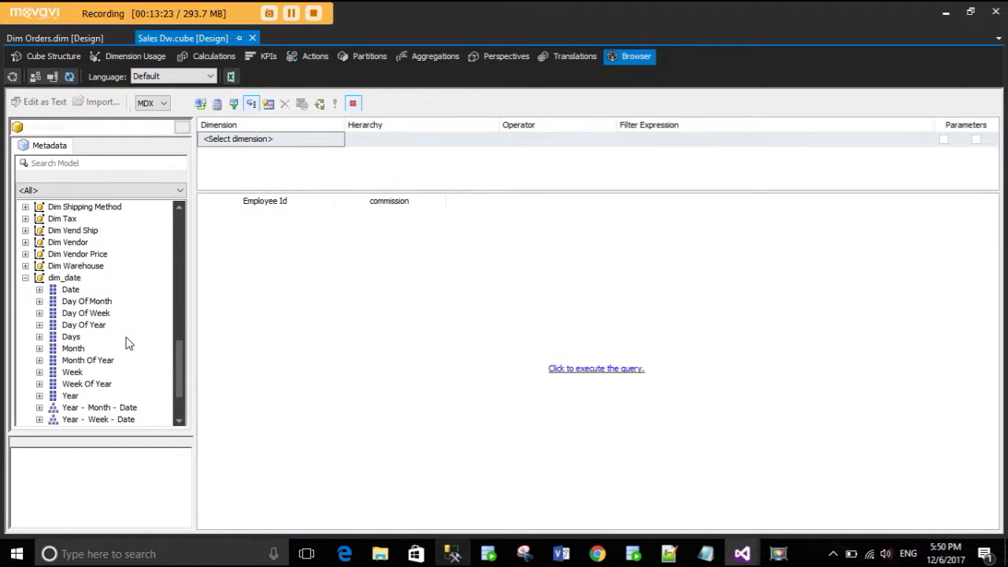
- Add the Year attribute, run the query, and widen the Year column
drag(70, 396, 336, 205)
click(583, 368)
drag(293, 200, 426, 197)
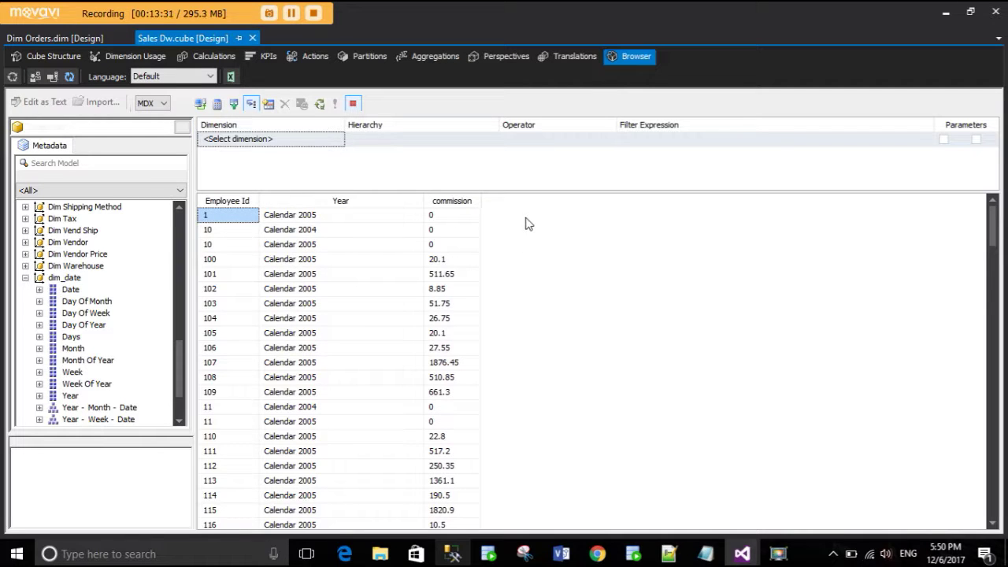
click(229, 262)
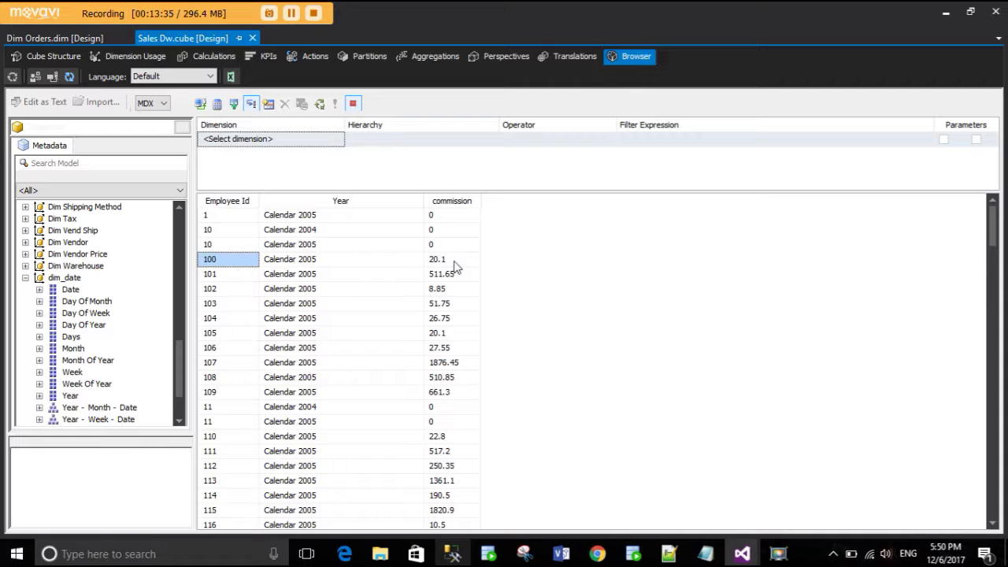
scroll(462, 367, down, 6)
scroll(462, 362, down, 4)
scroll(460, 360, up, 4)
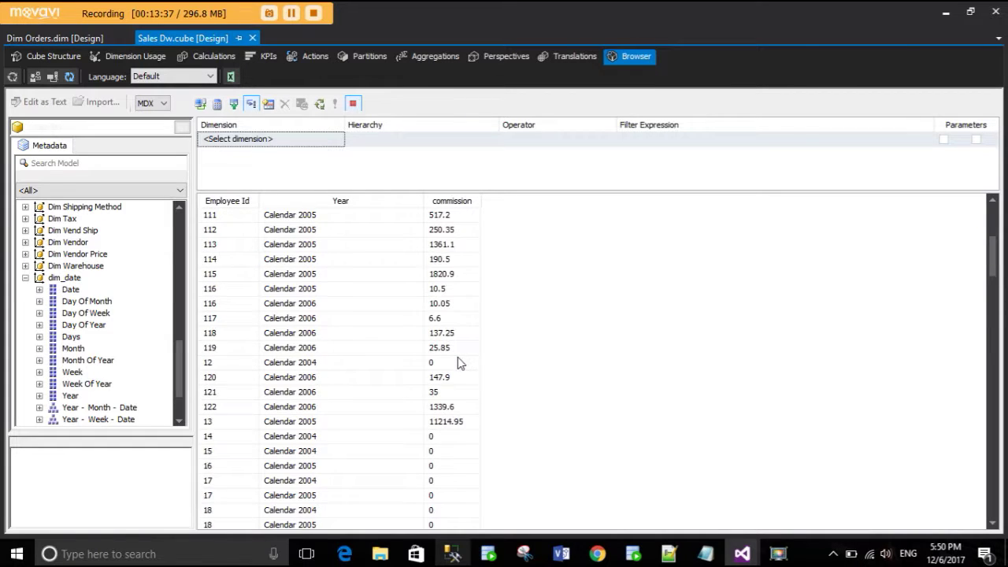
- Check employee 9's yearly commission: 44030 in 2004 and 40817 in 2005
click(219, 425)
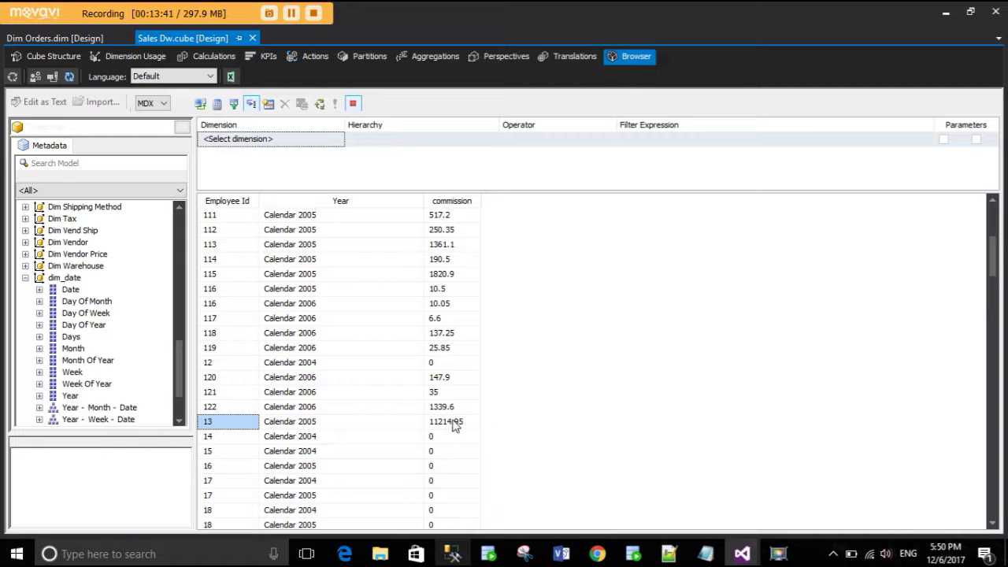
scroll(490, 414, up, 5)
scroll(492, 411, down, 20)
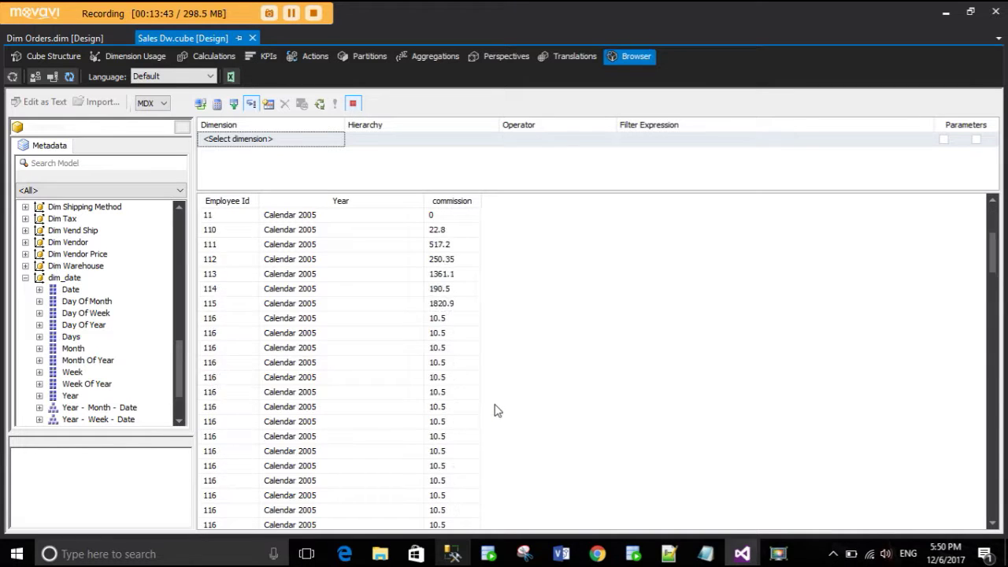
scroll(496, 406, down, 15)
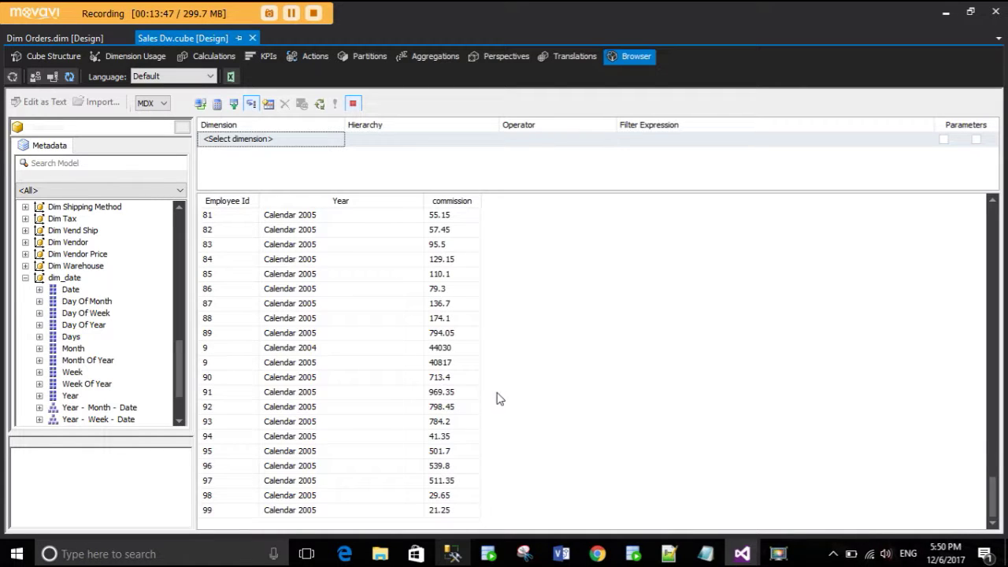
click(458, 351)
click(450, 366)
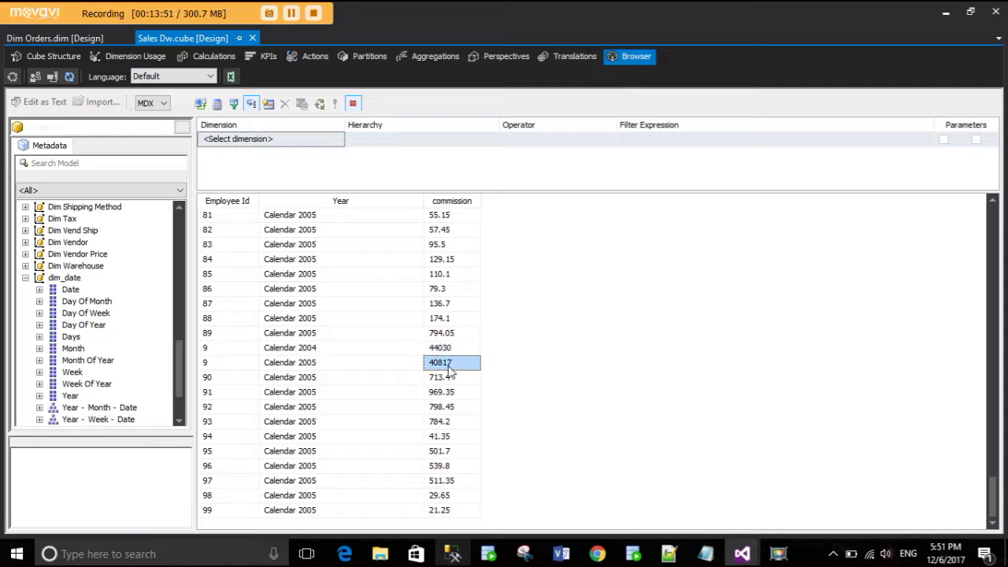
scroll(561, 360, up, 3)
scroll(560, 362, up, 4)
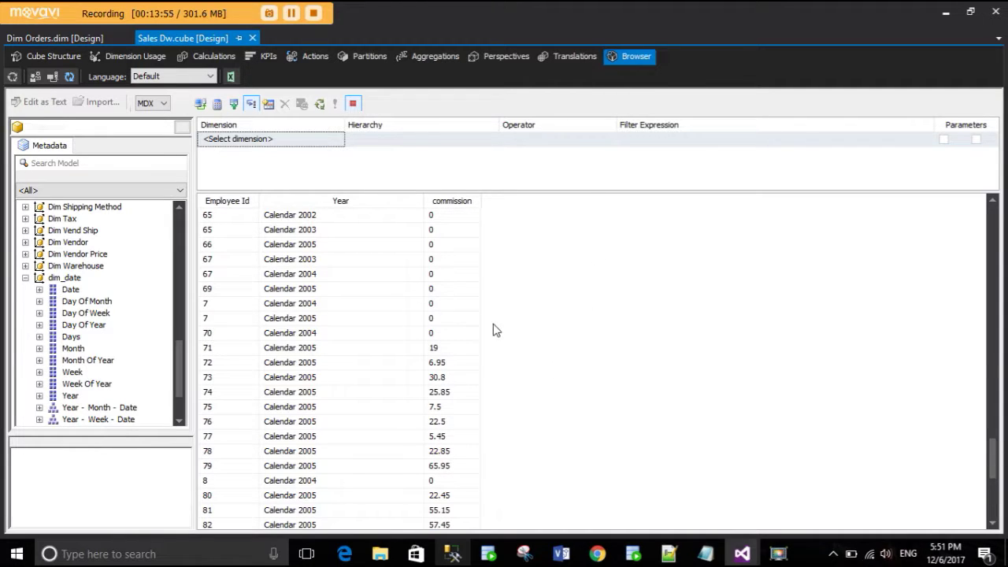
- Collapse dim_date, Dim Product, Dim Orders, Fact Sales Ver3 and Measures in the Metadata tree
right_click(562, 285)
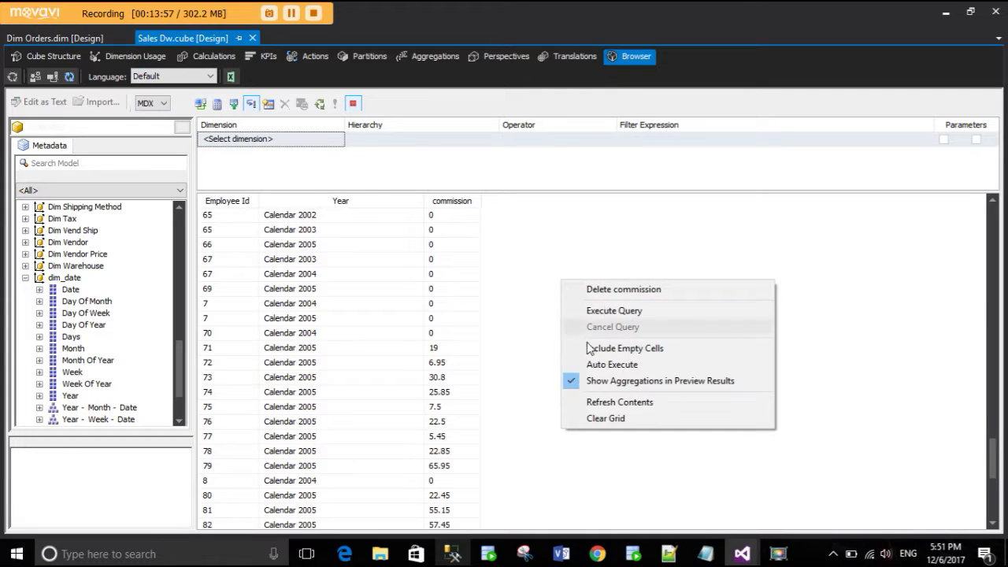
click(523, 272)
click(26, 278)
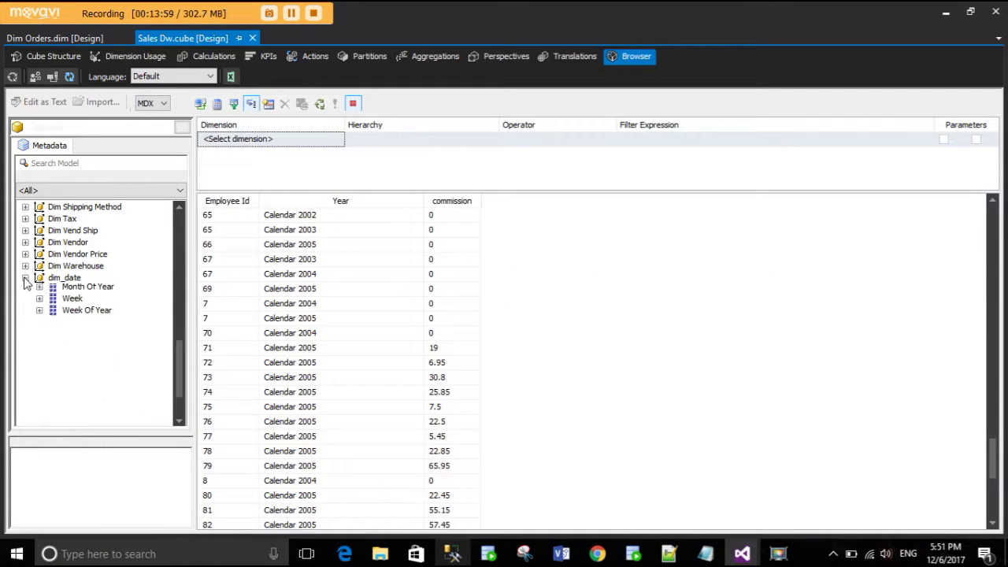
scroll(45, 248, up, 5)
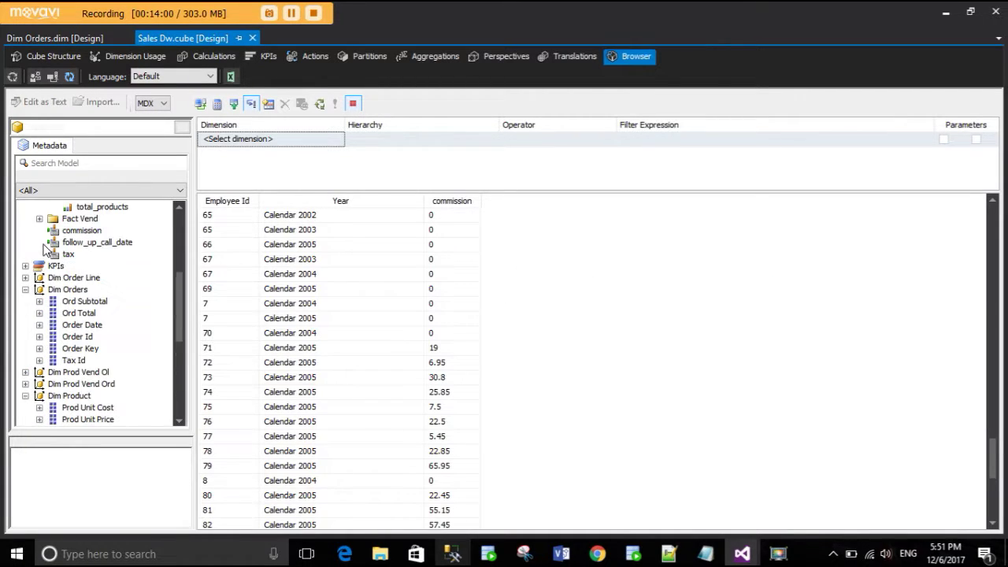
scroll(34, 348, down, 2)
click(26, 349)
click(25, 242)
scroll(47, 284, up, 4)
scroll(43, 305, up, 3)
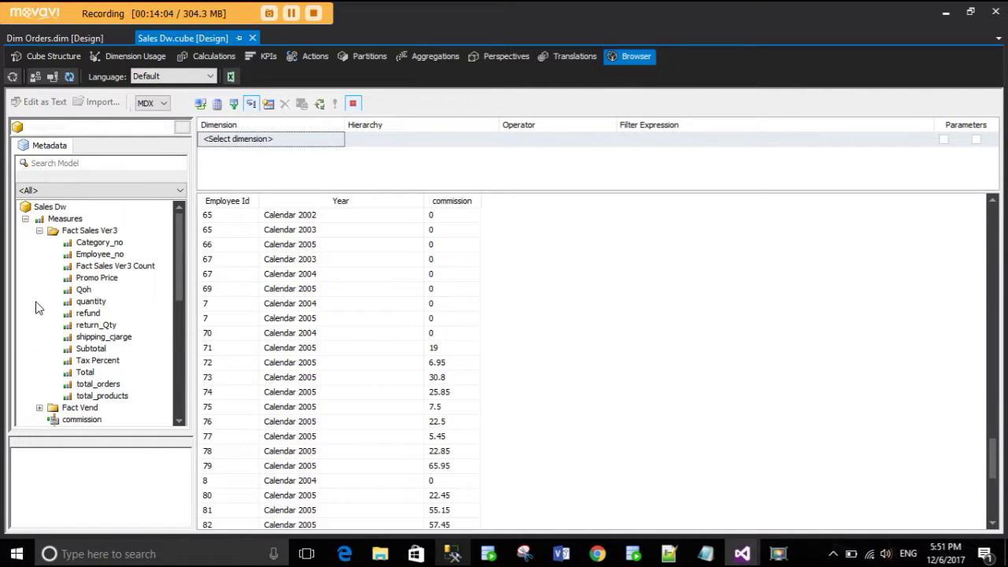
click(39, 229)
click(25, 218)
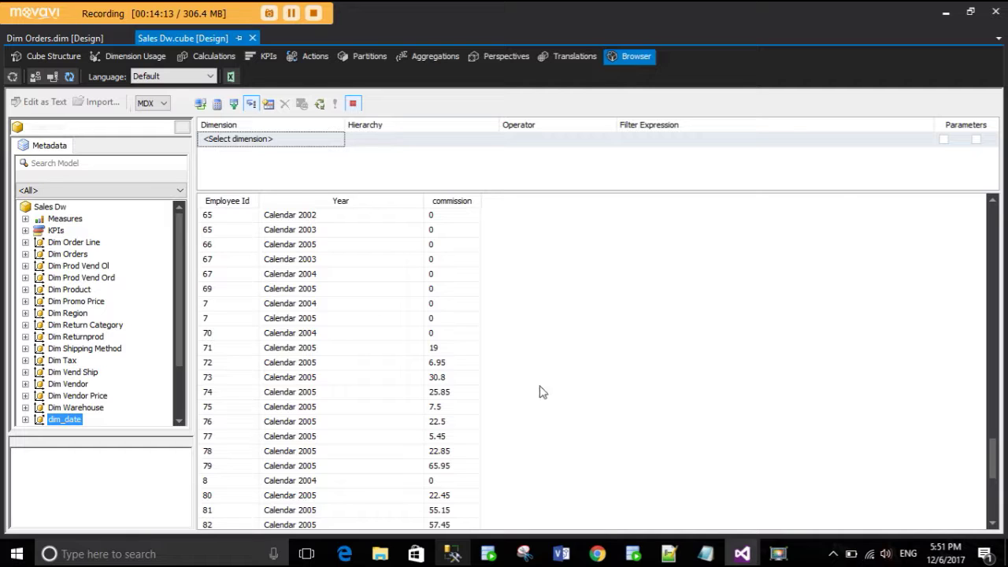
click(453, 553)
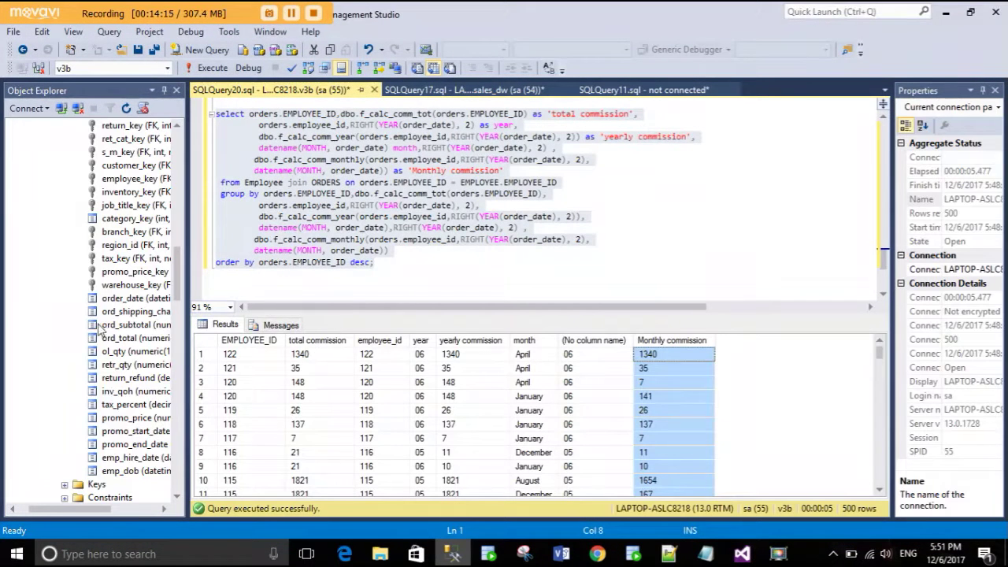
- Collapse the v3b database and its Tables folder in Object Explorer
drag(180, 270, 178, 212)
scroll(23, 333, up, 10)
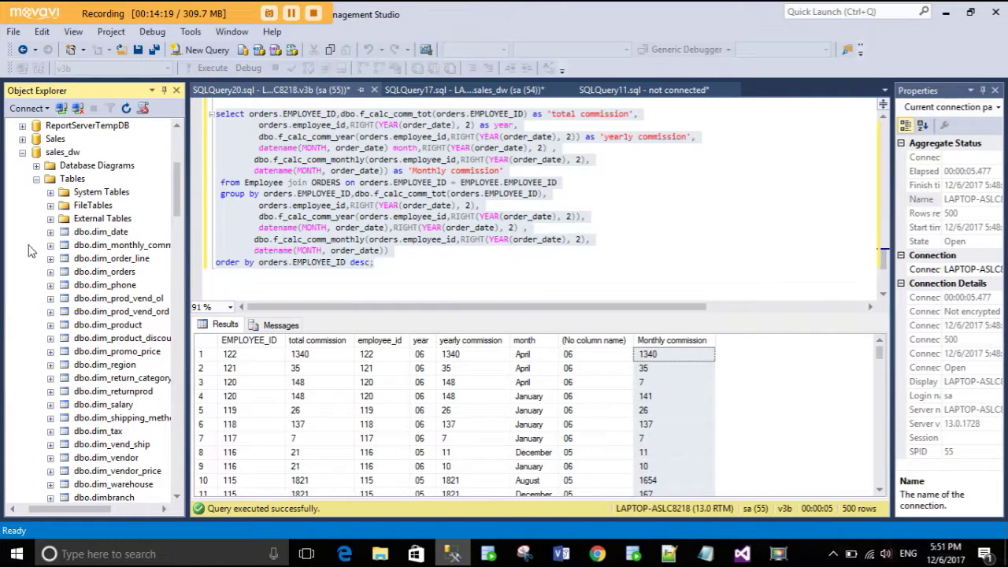
click(50, 245)
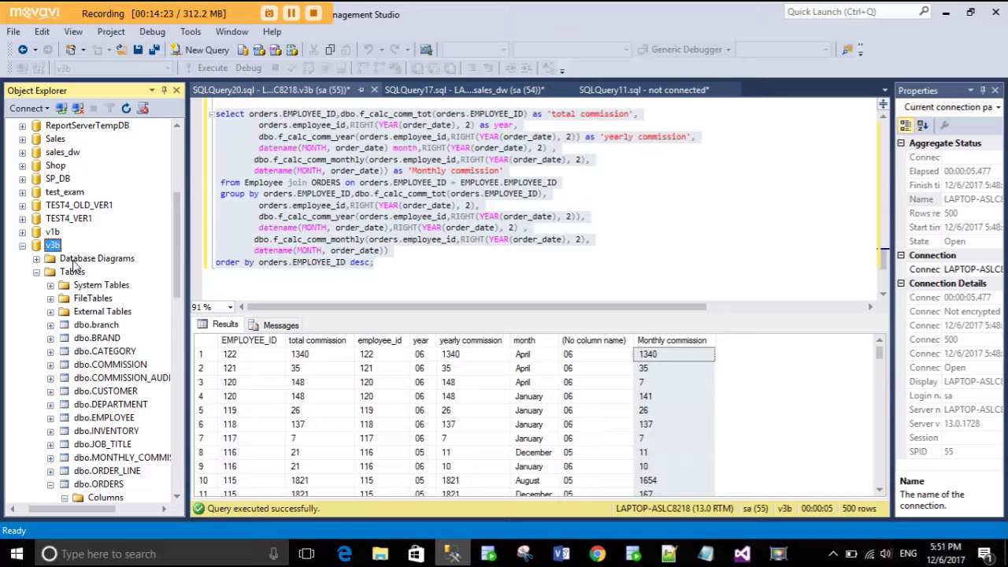
click(37, 272)
click(22, 245)
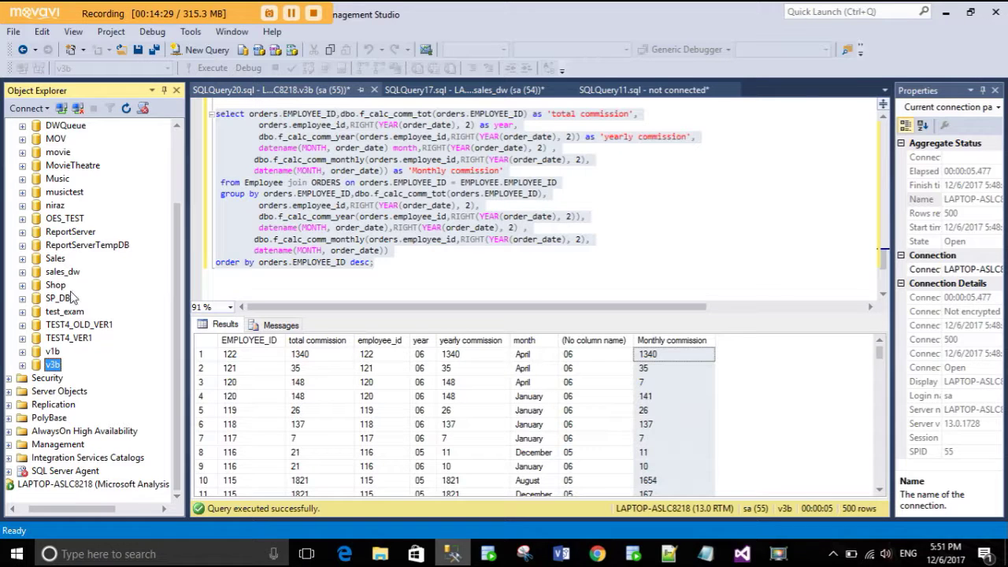
- Expand sales_dw, browse its tables, then collapse the database again
double_click(36, 273)
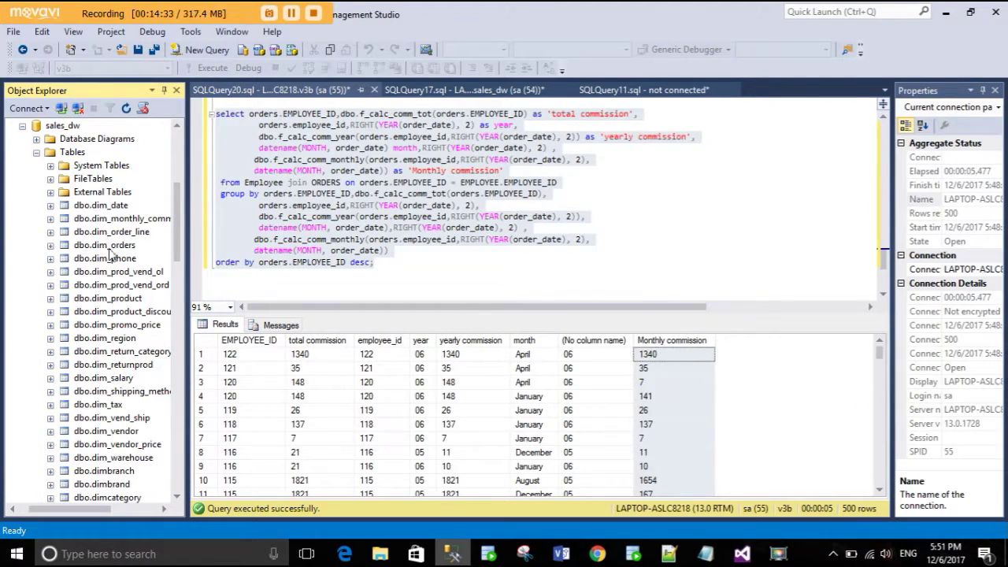
scroll(138, 364, down, 10)
click(50, 193)
scroll(63, 240, up, 2)
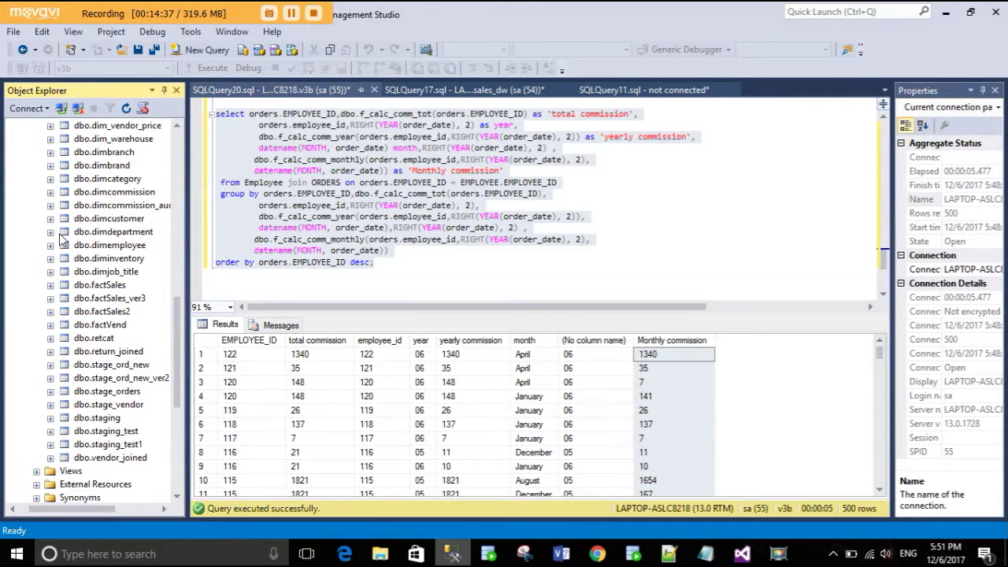
scroll(95, 234, up, 7)
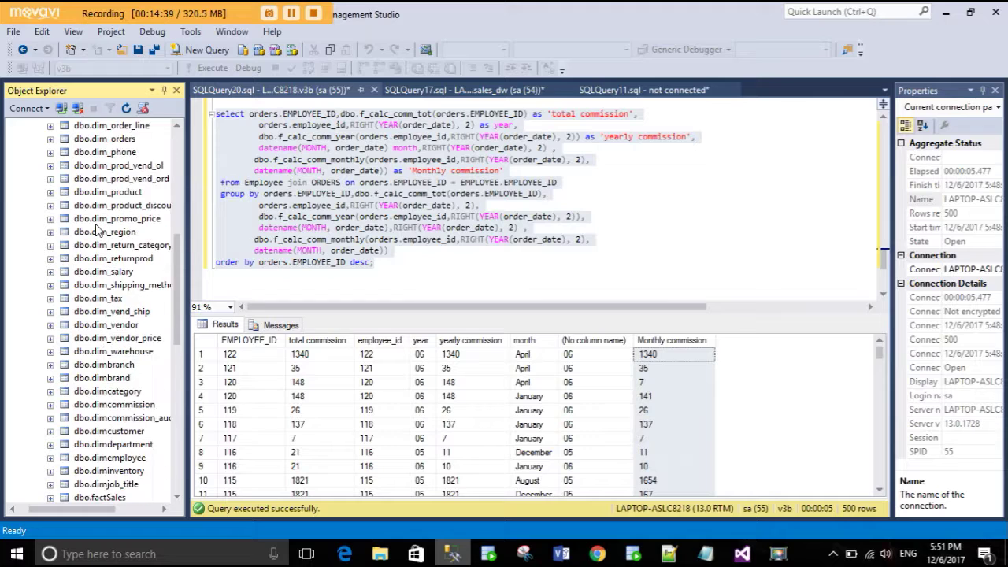
scroll(96, 229, up, 3)
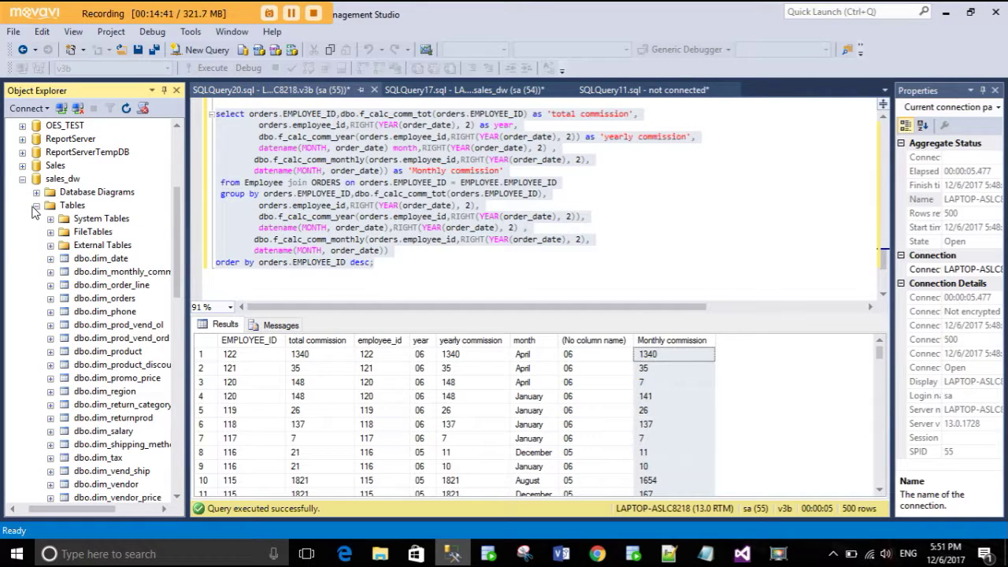
click(37, 205)
scroll(22, 187, down, 1)
click(22, 151)
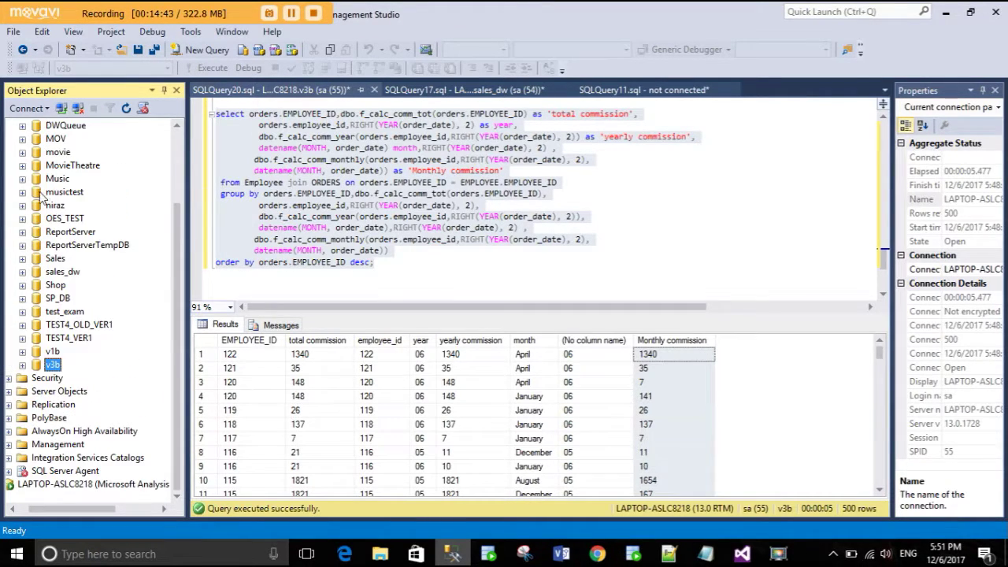
- Select the sales_dw database in SSMS and go back to the Visual Studio cube browser
click(551, 480)
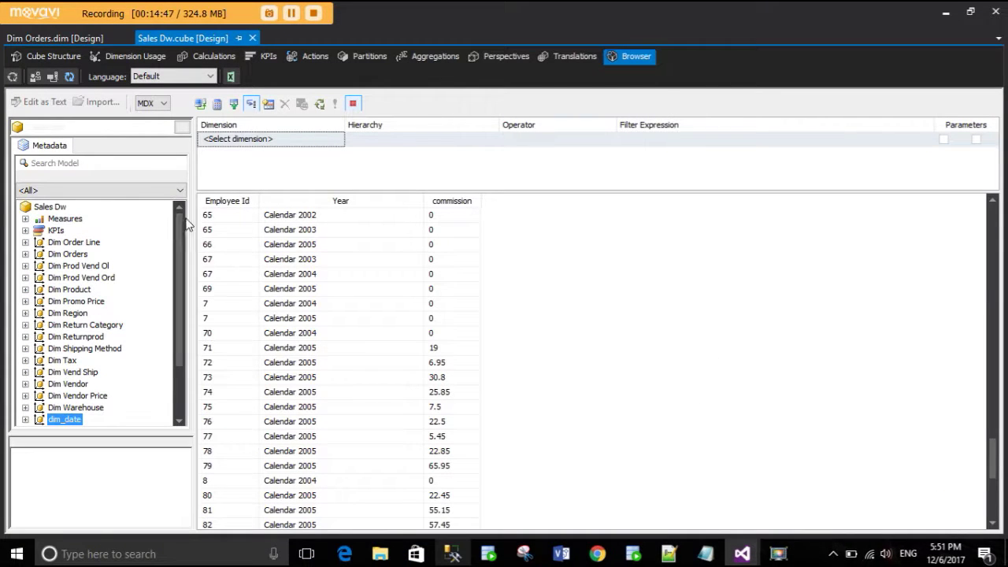
key(alt+Tab)
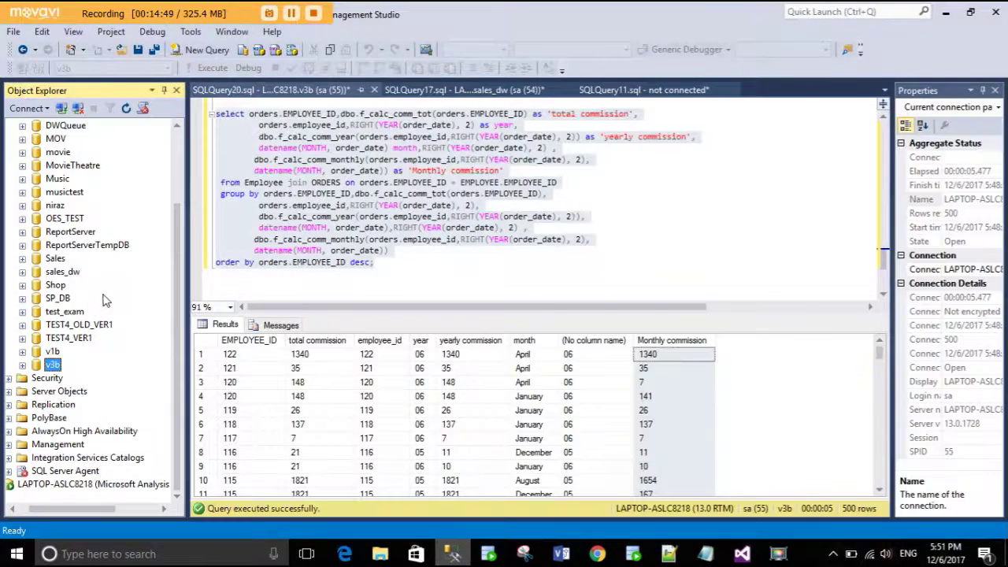
click(64, 272)
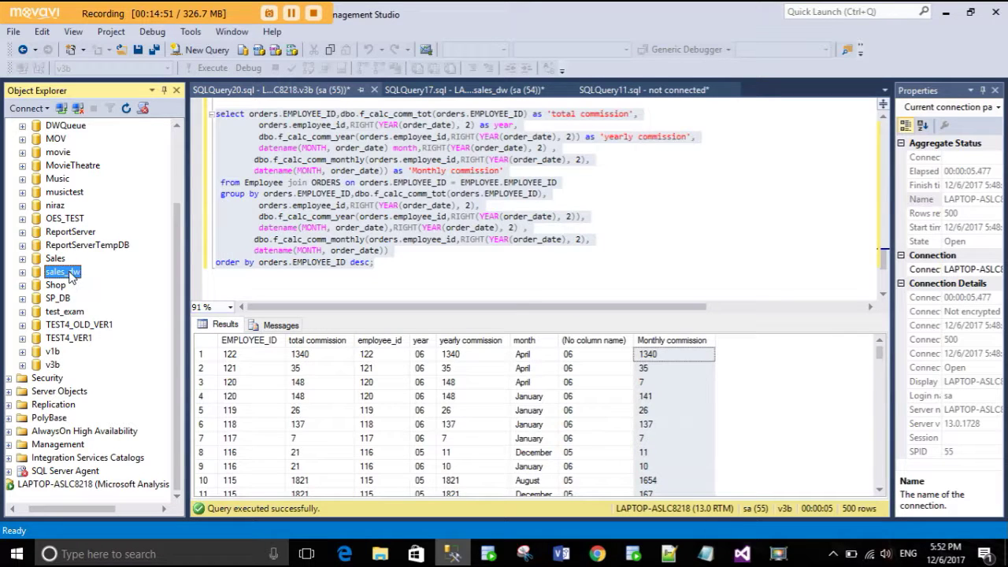
key(alt+Tab)
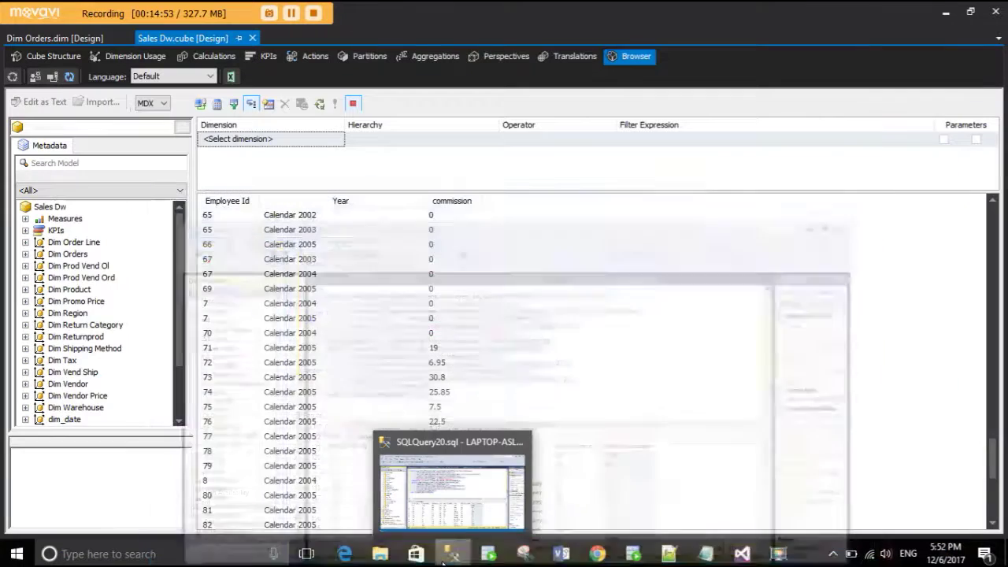
- Open Cube Structure and check the Deployment Progress window shows success
click(52, 57)
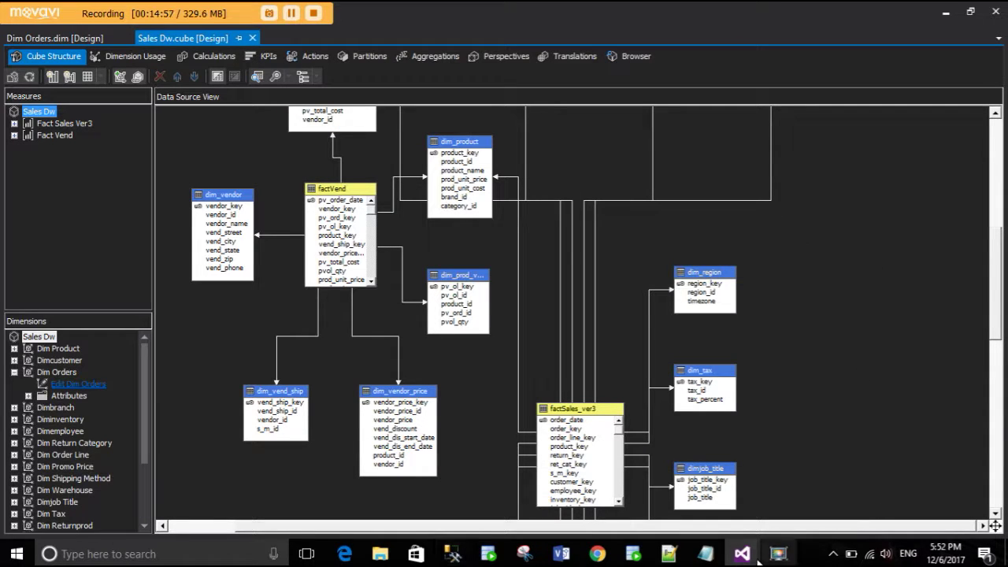
mouse_move(742, 554)
click(695, 511)
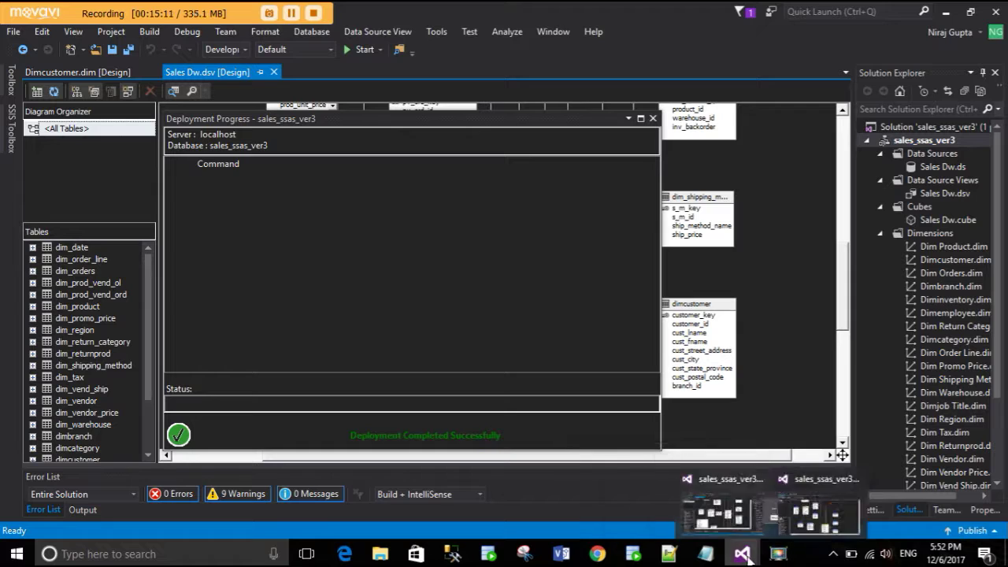
click(793, 510)
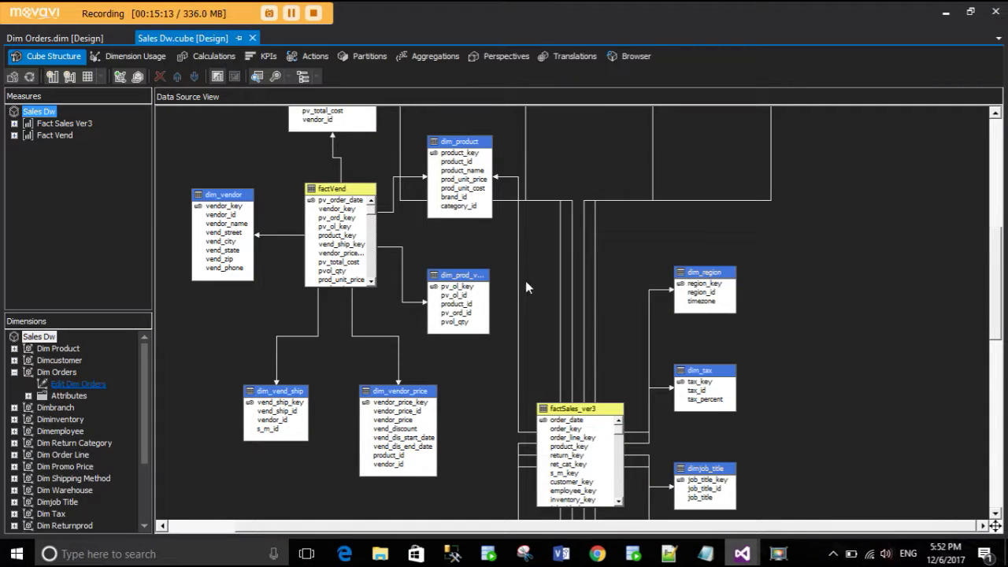
- Return to the Browser's commission results and expand Measures to show the commission measure
click(627, 63)
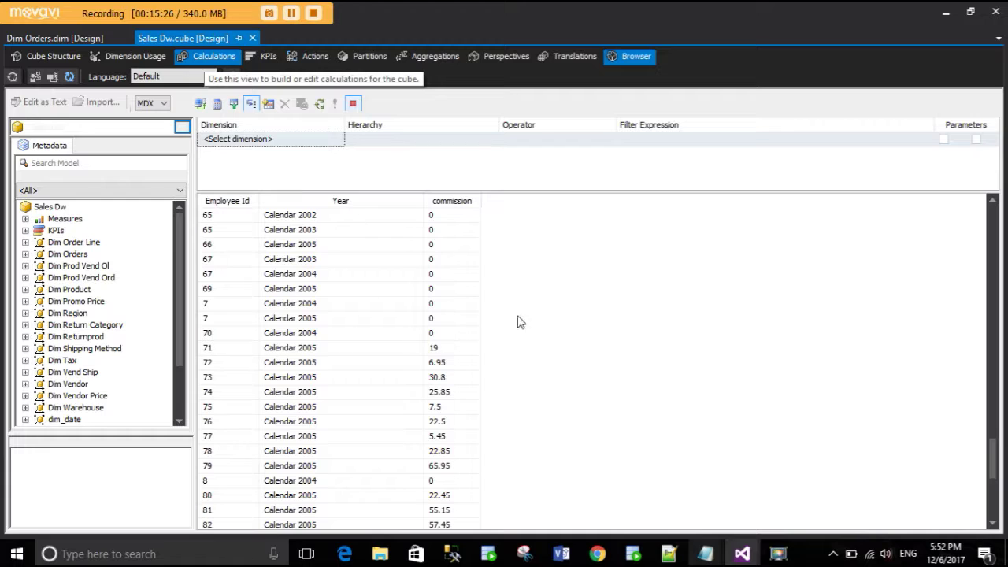
scroll(500, 364, down, 4)
scroll(499, 365, up, 3)
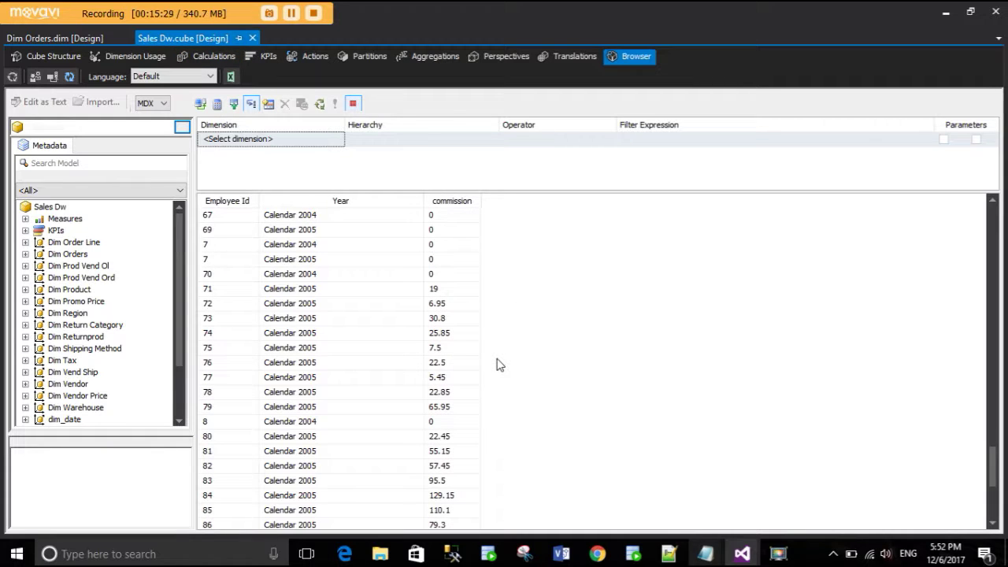
scroll(499, 364, down, 2)
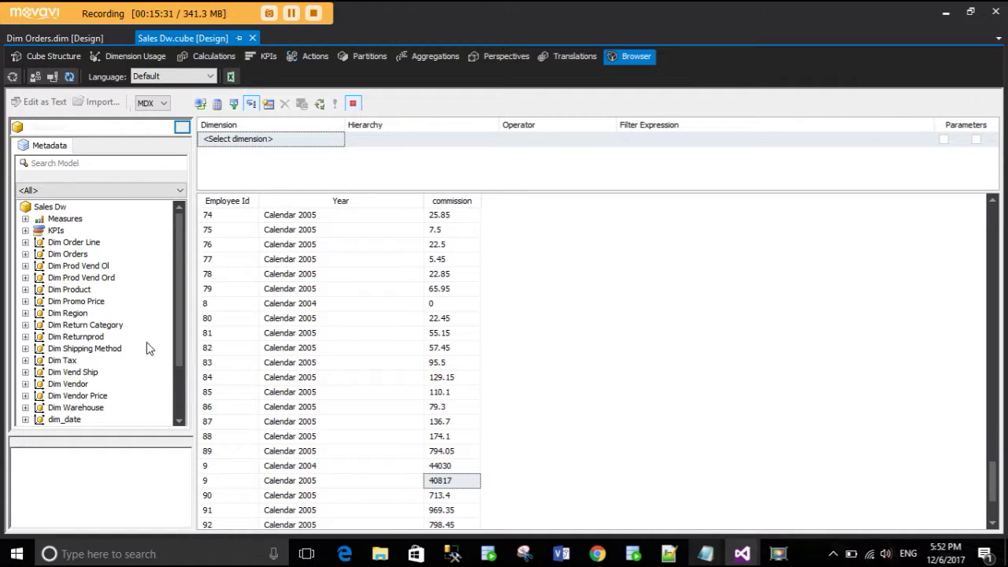
scroll(130, 349, down, 2)
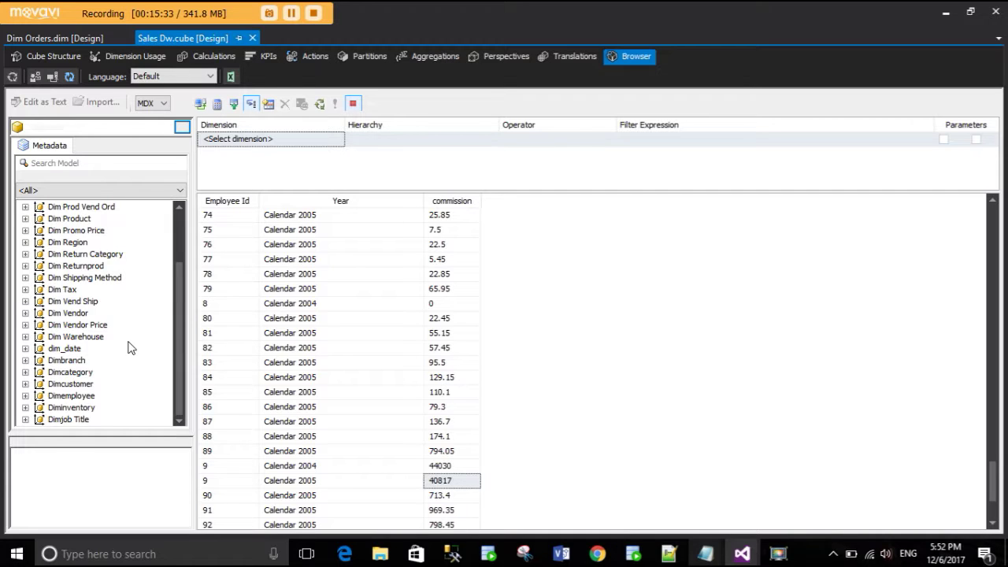
scroll(130, 349, up, 3)
scroll(132, 346, down, 2)
scroll(133, 346, up, 2)
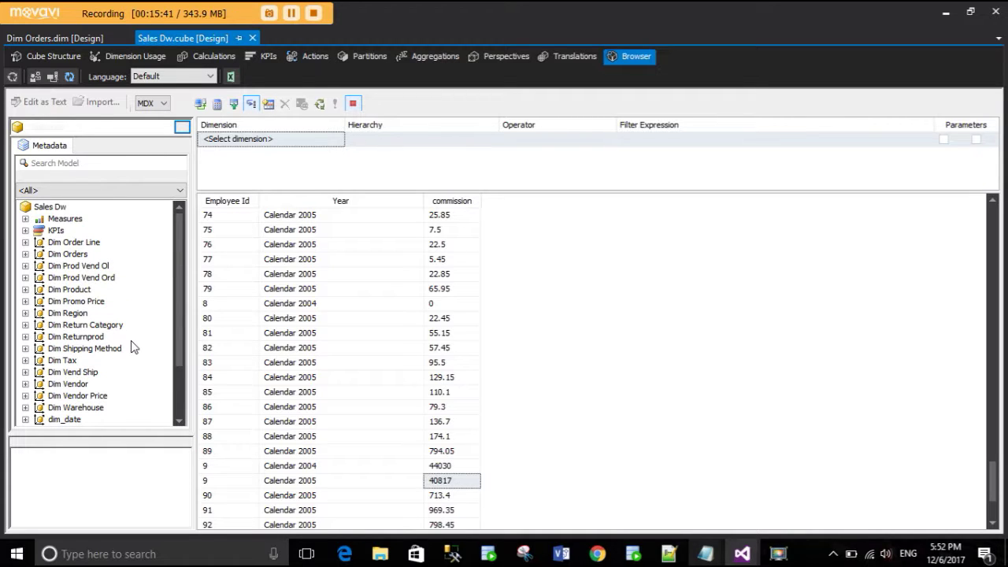
click(25, 219)
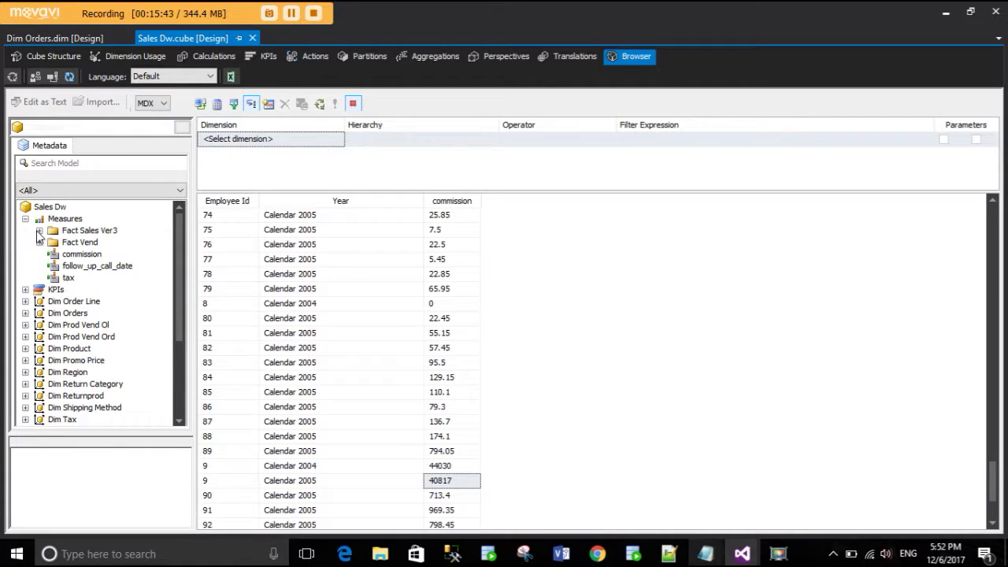